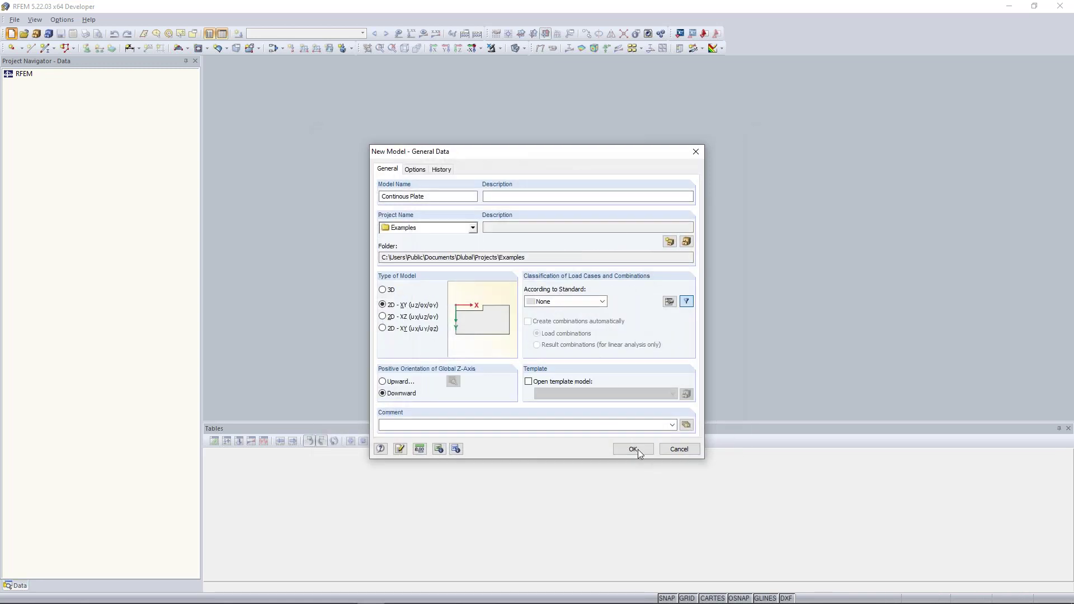
Create the 2D - XY plate model Continous Plate in the Examples project with the global Z-axis oriented downward
{"action": "left_click", "coordinate": [633, 448]}
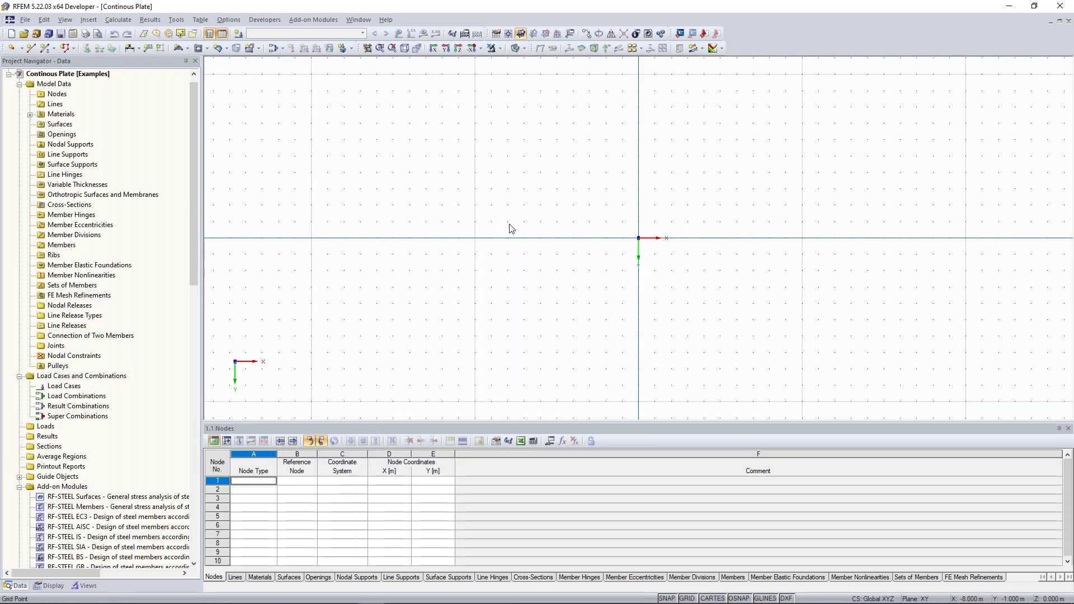
{"action": "scroll", "coordinate": [510, 229], "scroll_direction": "down", "scroll_amount": 1}
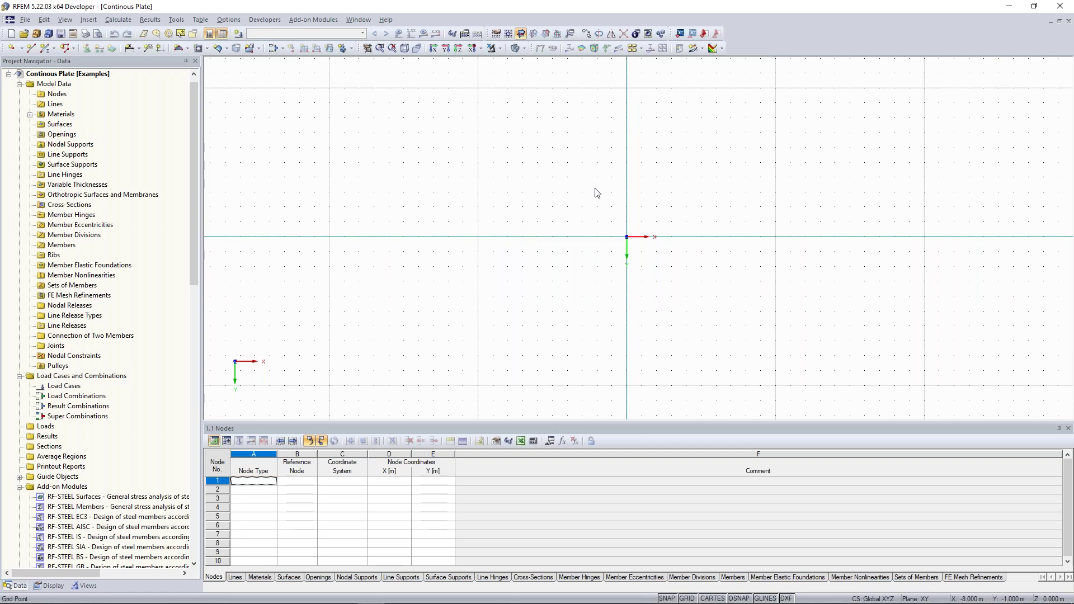
{"action": "middle_click_drag", "start_coordinate": [597, 193], "coordinate": [531, 196]}
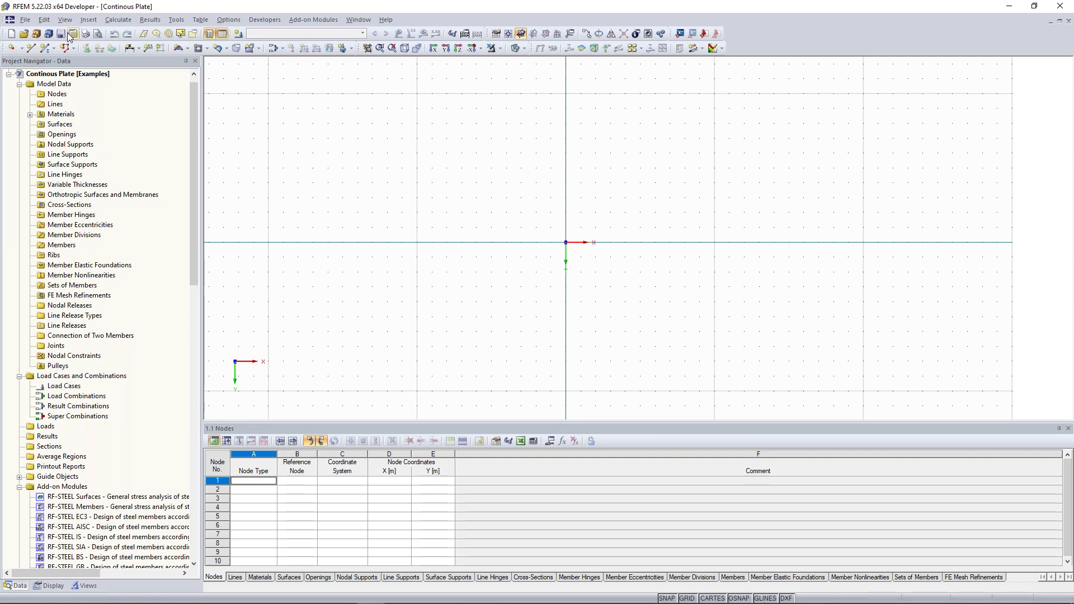
Open the model RFEM-Beispiel-06 from the Examples project in the Project Manager
{"action": "left_click", "coordinate": [36, 35]}
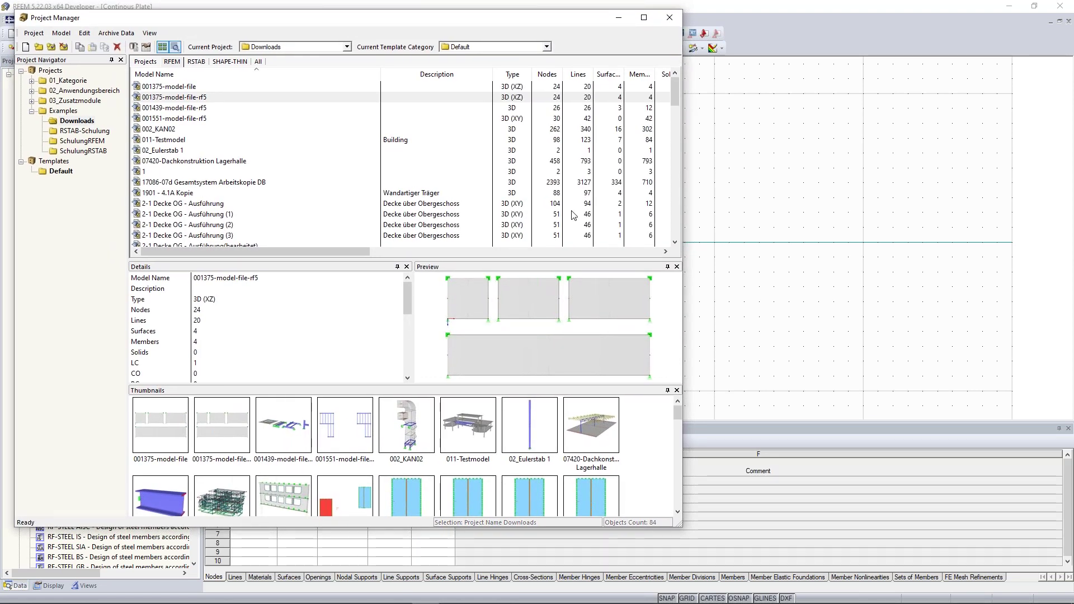
{"action": "key", "text": "Up"}
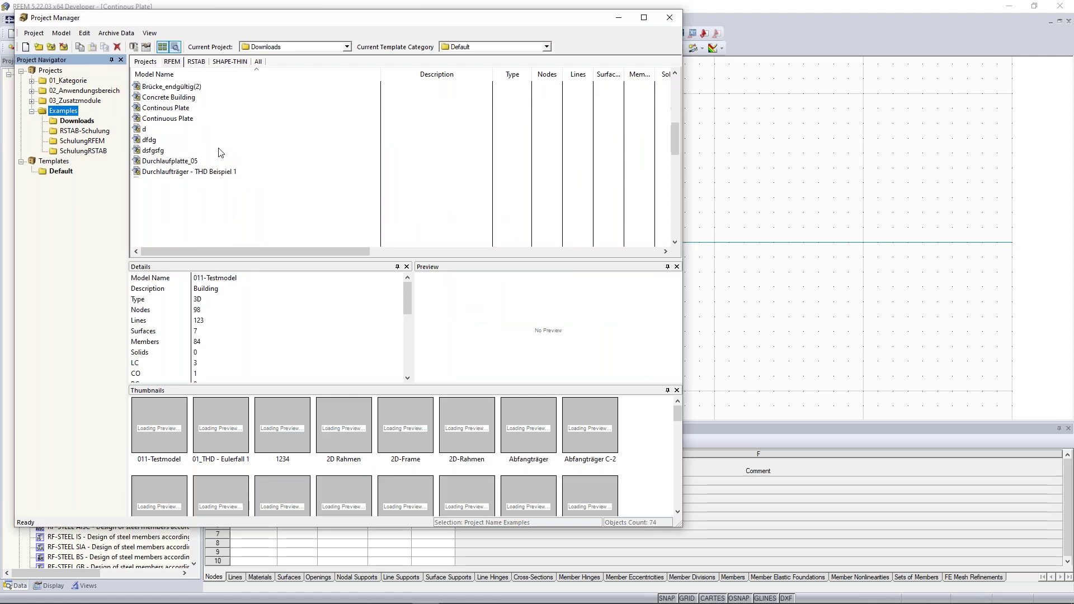
{"action": "left_click_drag", "start_coordinate": [676, 147], "coordinate": [676, 178]}
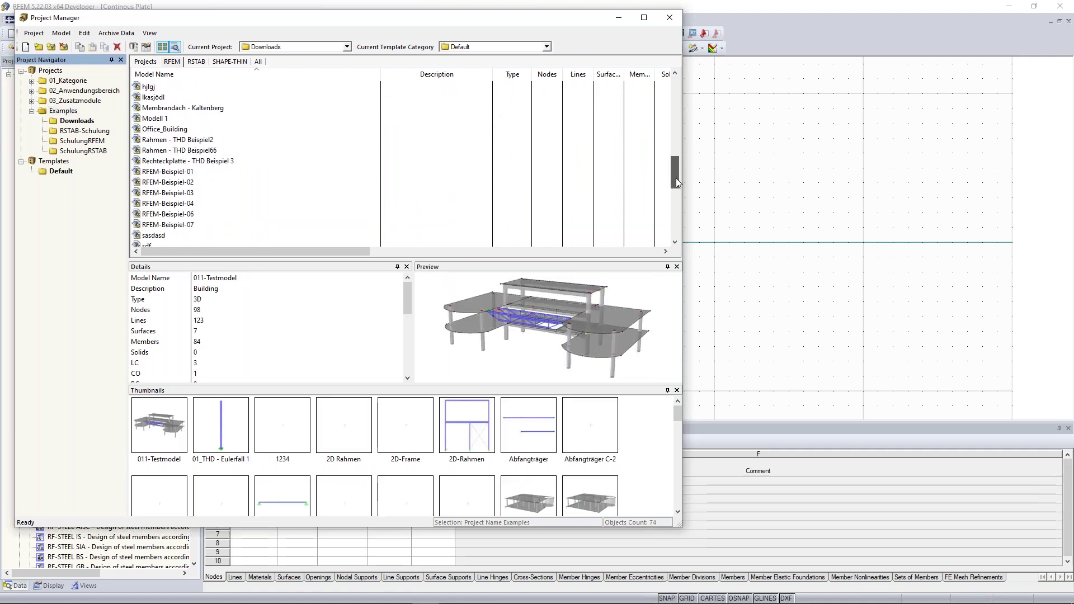
{"action": "left_click", "coordinate": [306, 183]}
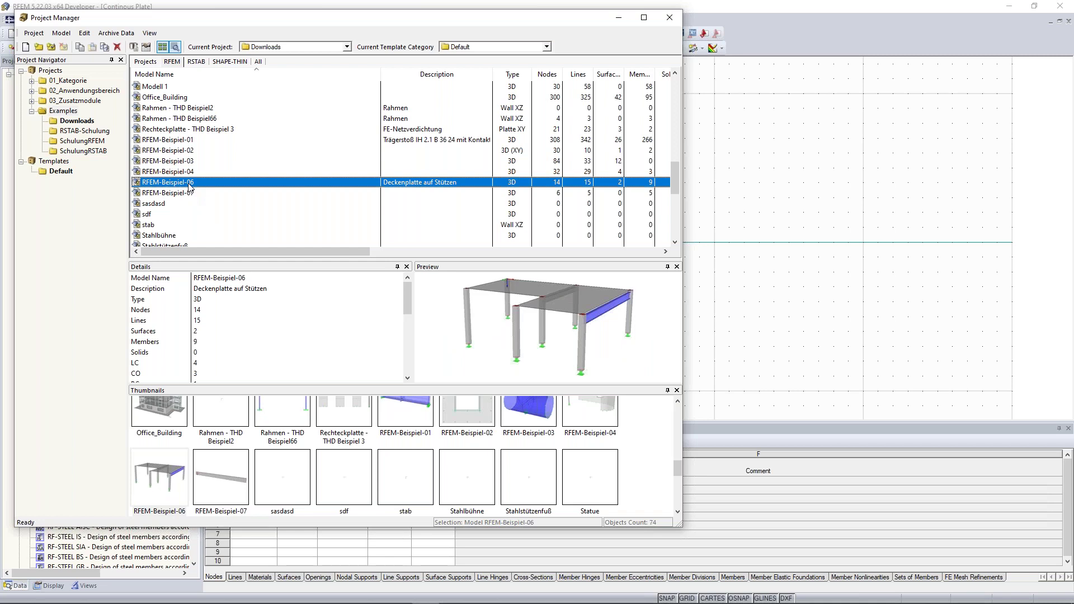
{"action": "double_click", "coordinate": [188, 186]}
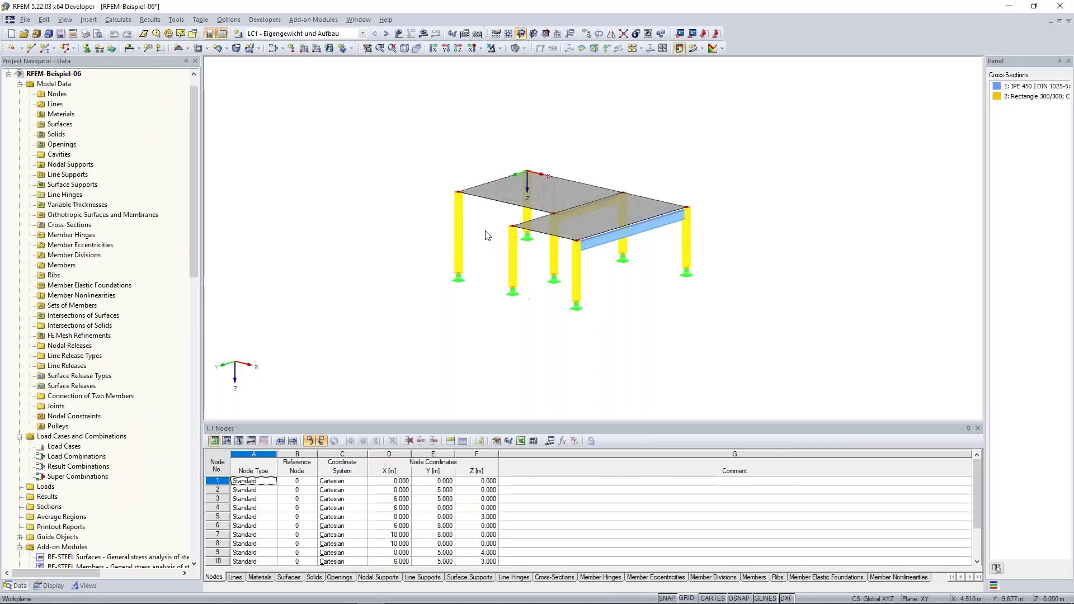
{"action": "scroll", "coordinate": [486, 235], "scroll_direction": "up", "scroll_amount": 5}
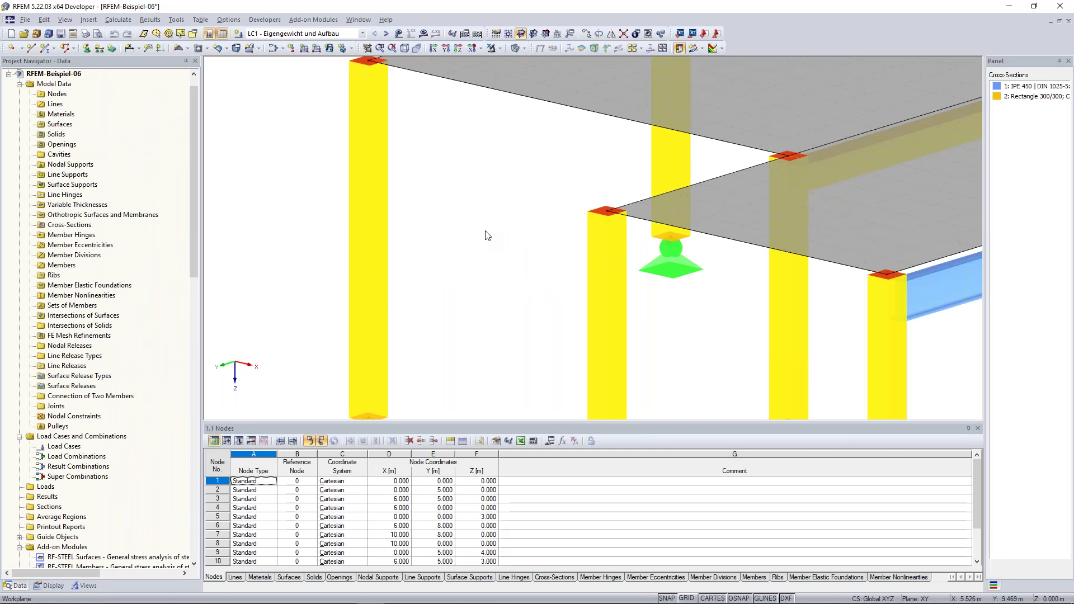
{"action": "scroll", "coordinate": [575, 240], "scroll_direction": "down", "scroll_amount": 5}
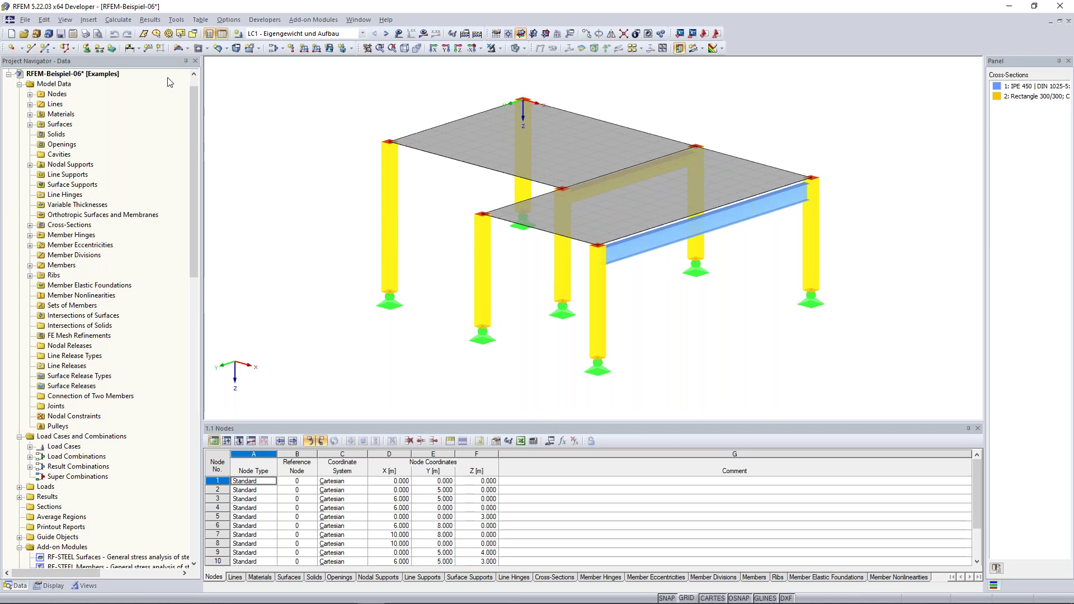
{"action": "left_click", "coordinate": [173, 33]}
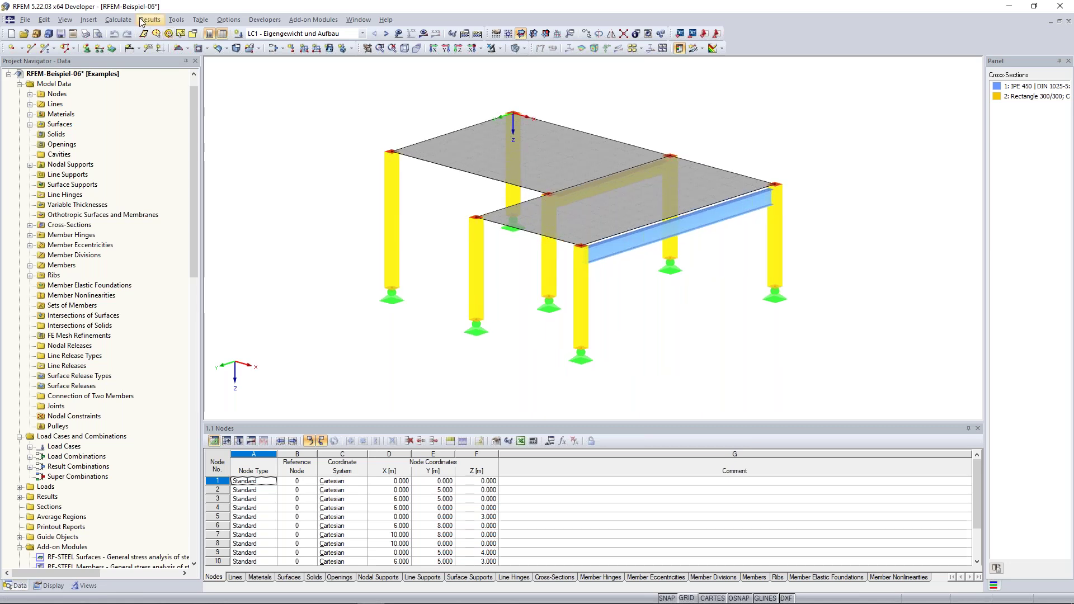
{"action": "left_click", "coordinate": [156, 33]}
{"action": "scroll", "coordinate": [326, 161], "scroll_direction": "down", "scroll_amount": 1}
{"action": "scroll", "coordinate": [310, 168], "scroll_direction": "up", "scroll_amount": 2}
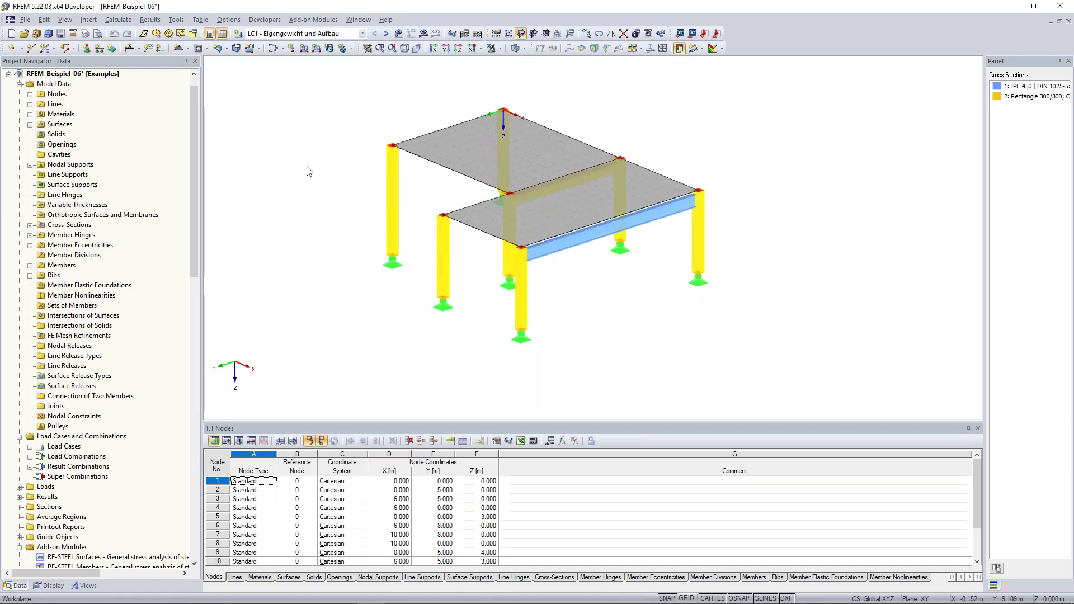
{"action": "scroll", "coordinate": [338, 168], "scroll_direction": "down", "scroll_amount": 2}
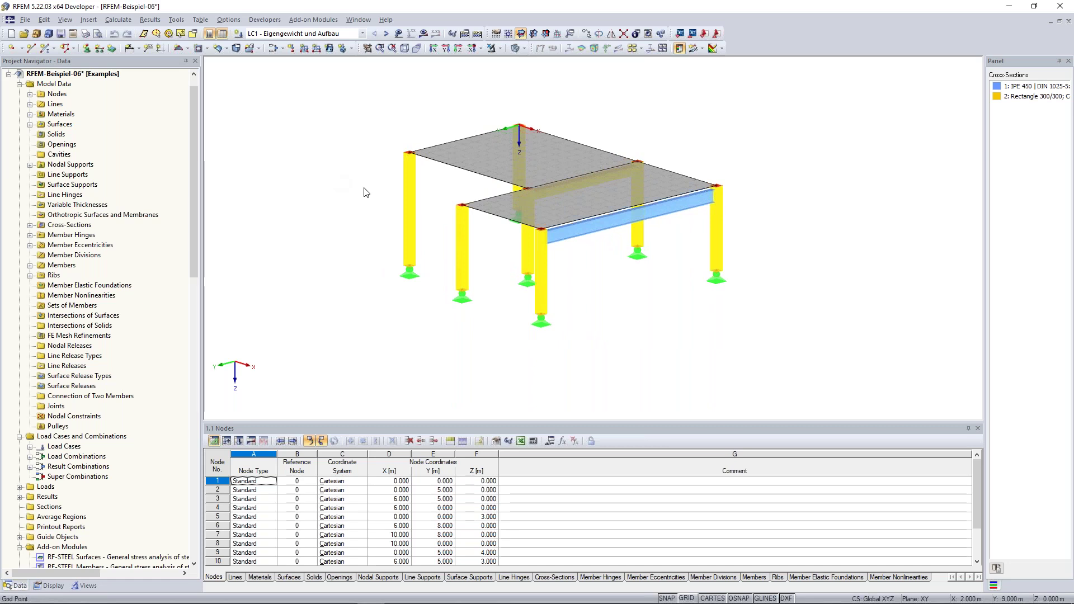
{"action": "left_click", "coordinate": [88, 20]}
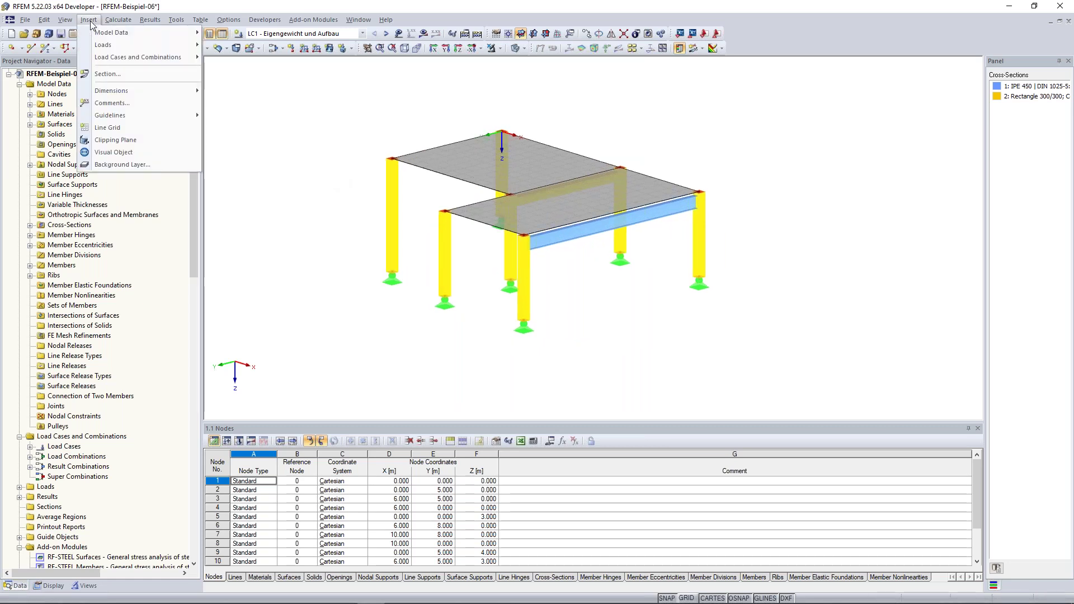
{"action": "mouse_move", "coordinate": [99, 33]}
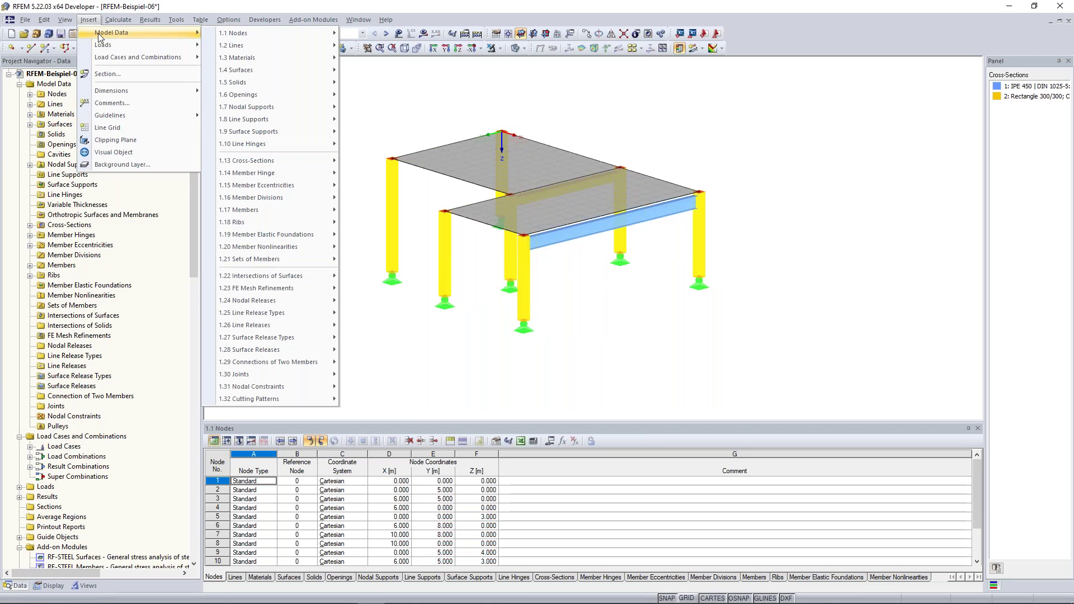
{"action": "mouse_move", "coordinate": [246, 210]}
{"action": "mouse_move", "coordinate": [434, 216]}
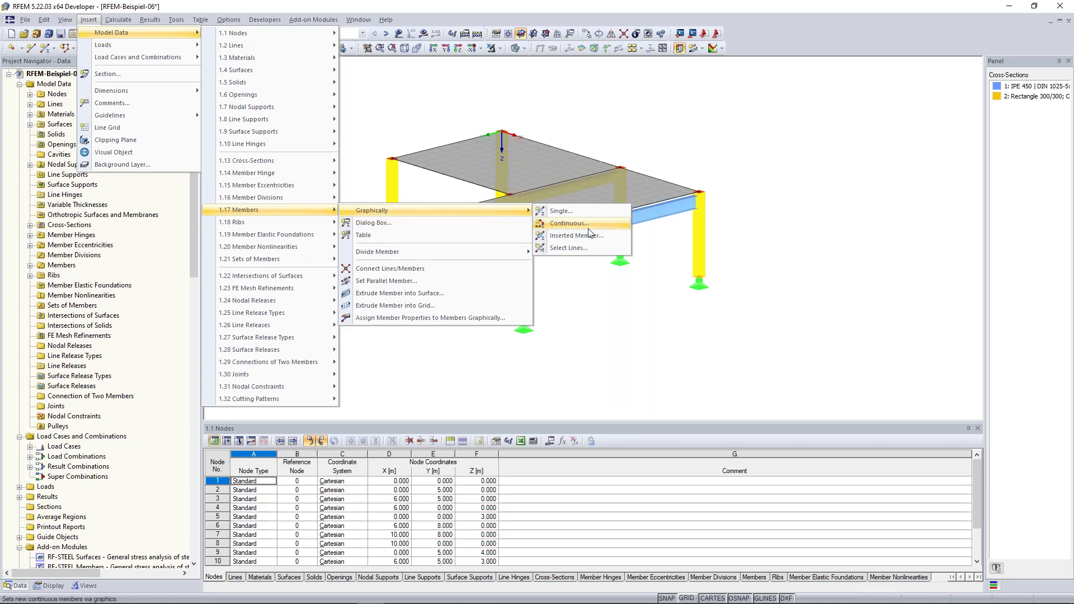
{"action": "mouse_move", "coordinate": [165, 40]}
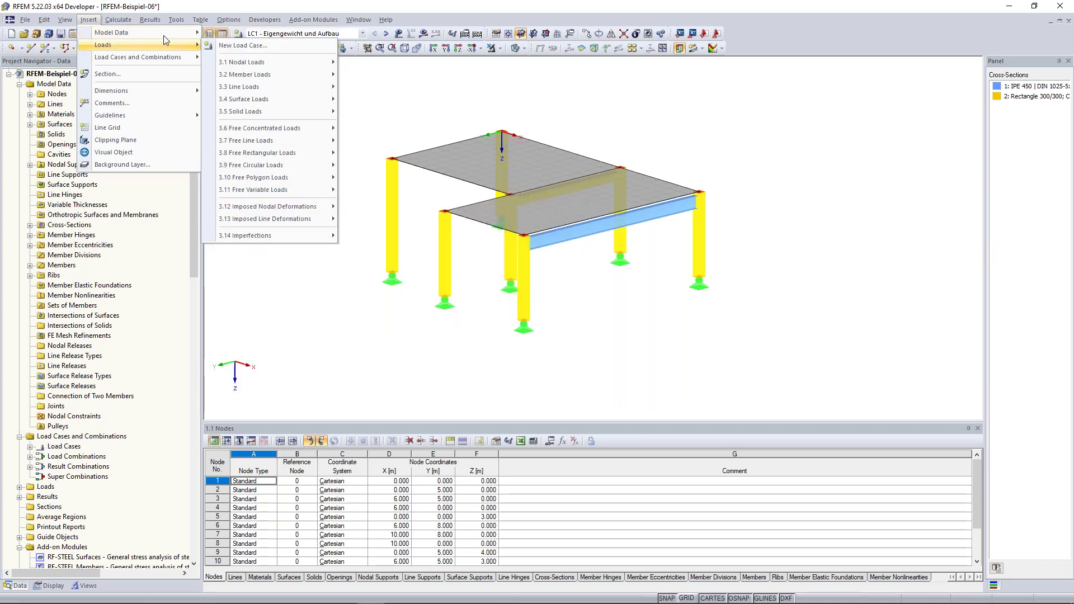
{"action": "left_click", "coordinate": [126, 20]}
{"action": "left_click", "coordinate": [126, 20]}
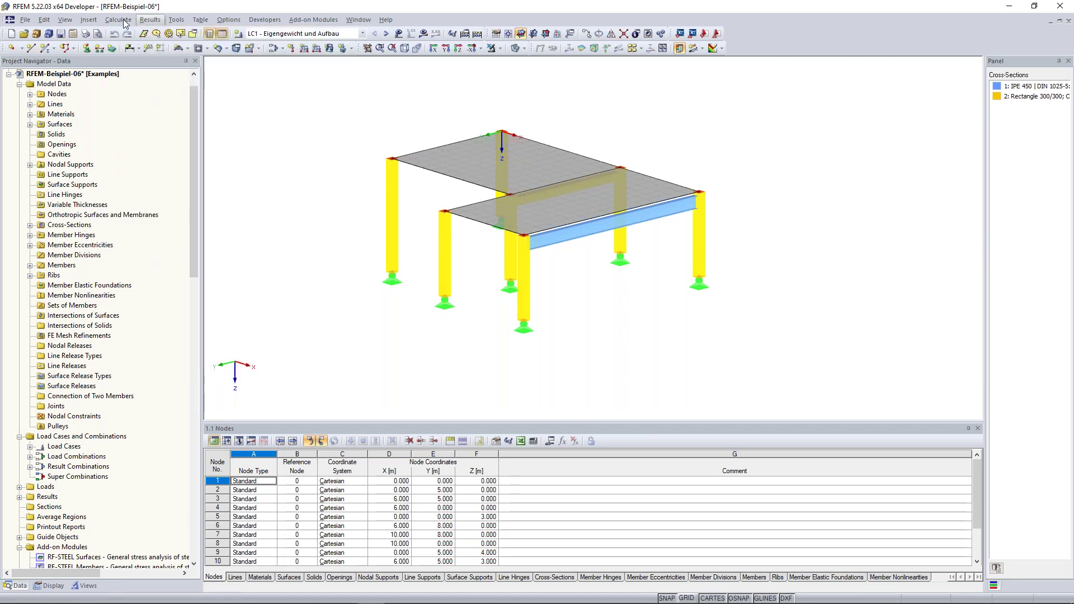
{"action": "left_click", "coordinate": [211, 22]}
{"action": "left_click", "coordinate": [211, 22]}
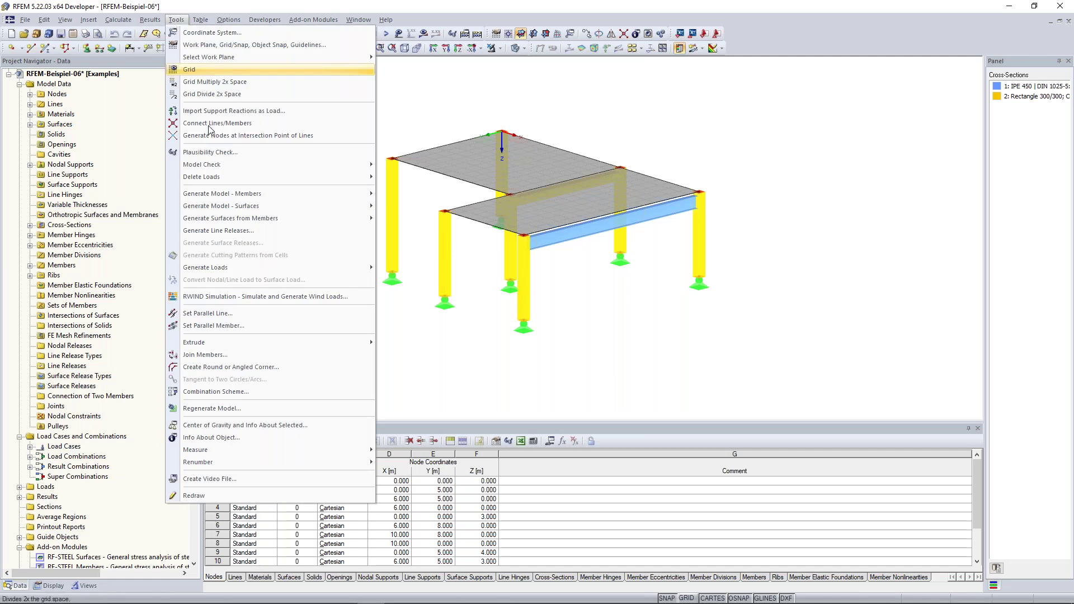
Apply the "Standard with black background" configuration in the Configuration Manager
{"action": "mouse_move", "coordinate": [201, 20]}
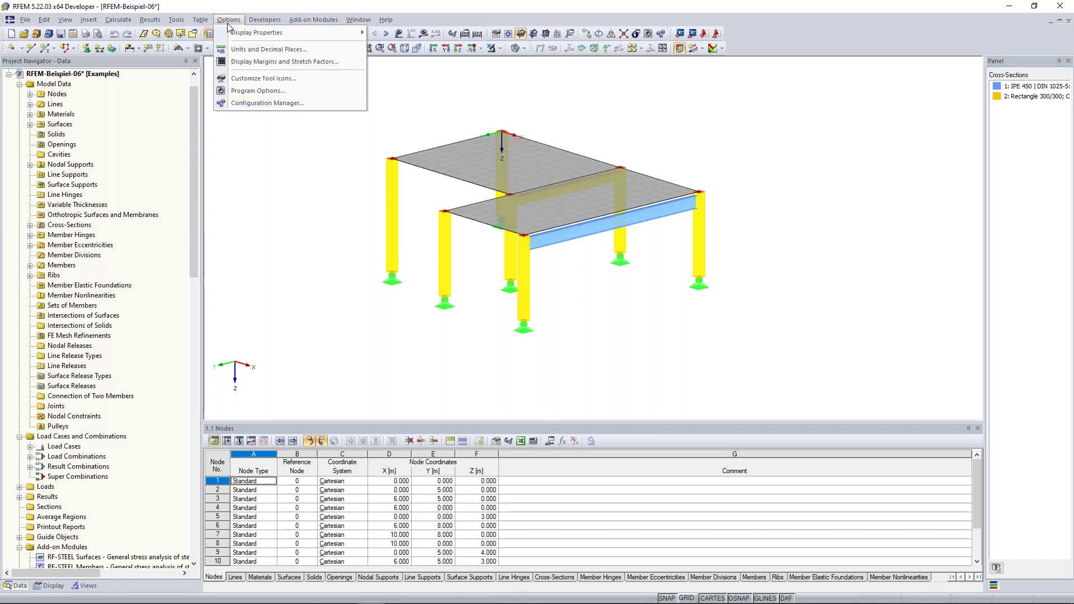
{"action": "left_click", "coordinate": [285, 104]}
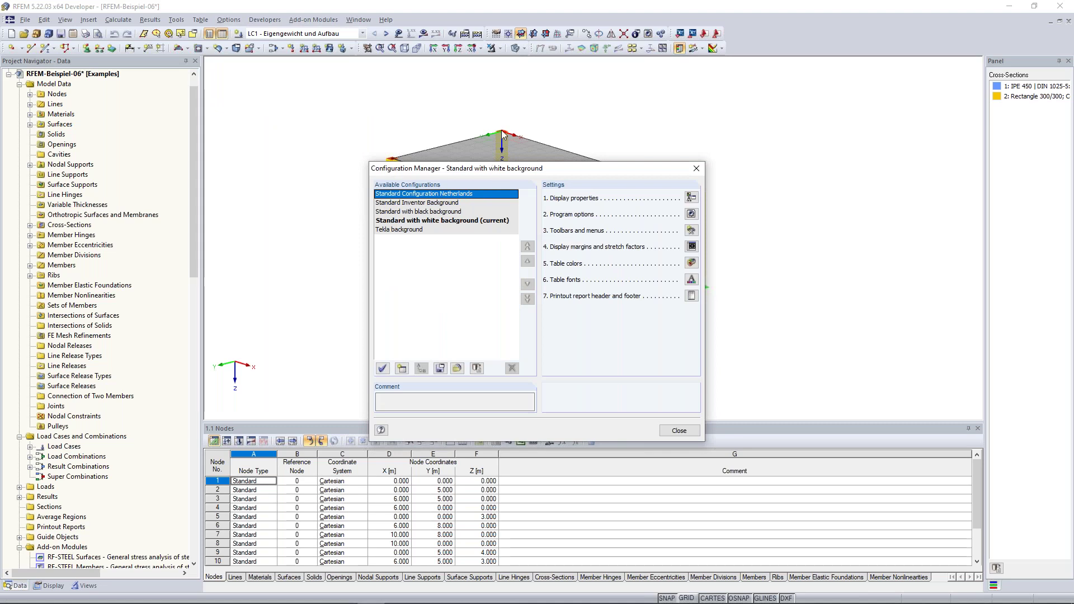
{"action": "left_click_drag", "start_coordinate": [495, 168], "coordinate": [508, 117]}
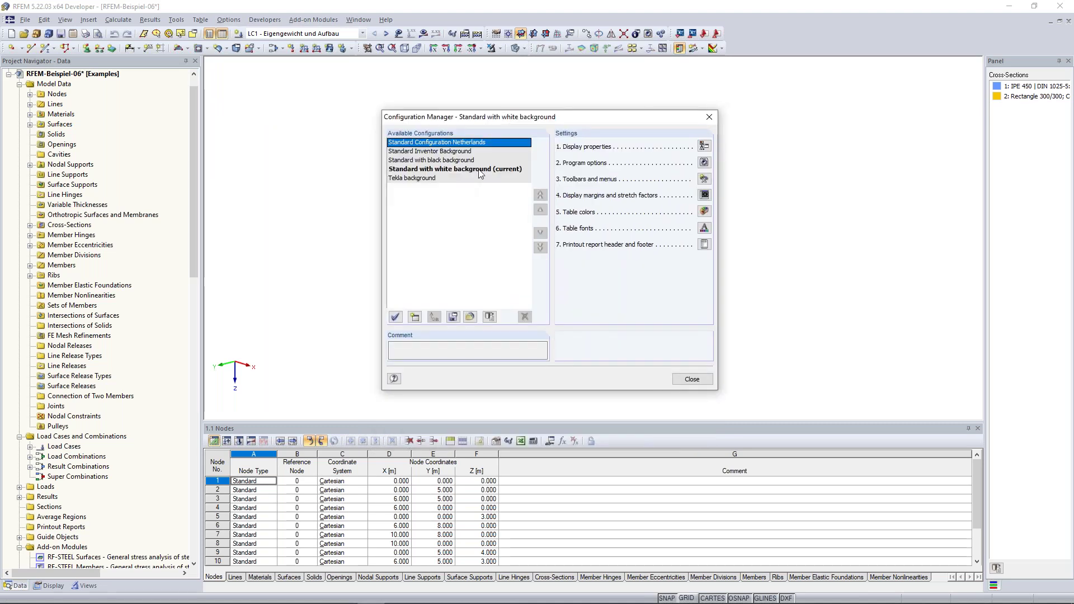
{"action": "left_click", "coordinate": [447, 161]}
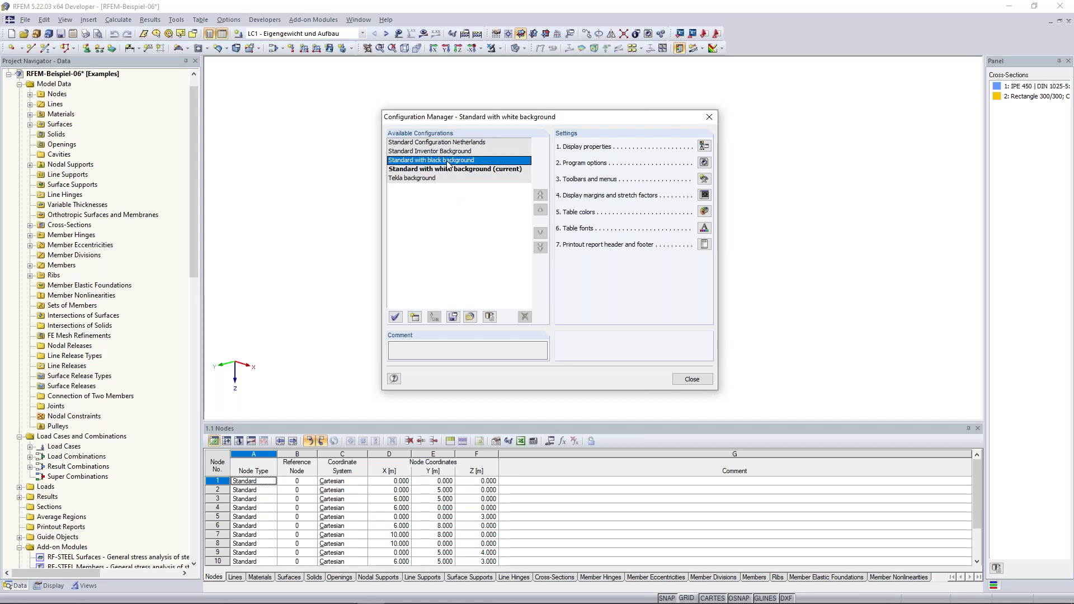
{"action": "double_click", "coordinate": [447, 161]}
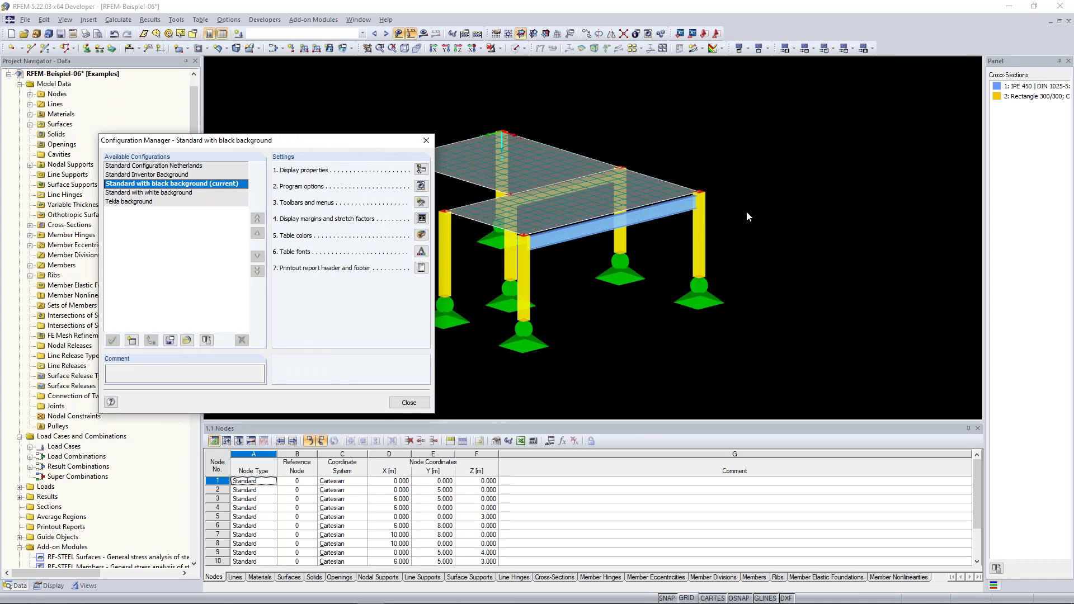
Restore the "Standard with white background" configuration and close the Configuration Manager
{"action": "left_click_drag", "start_coordinate": [404, 136], "coordinate": [536, 108]}
{"action": "left_click", "coordinate": [307, 165]}
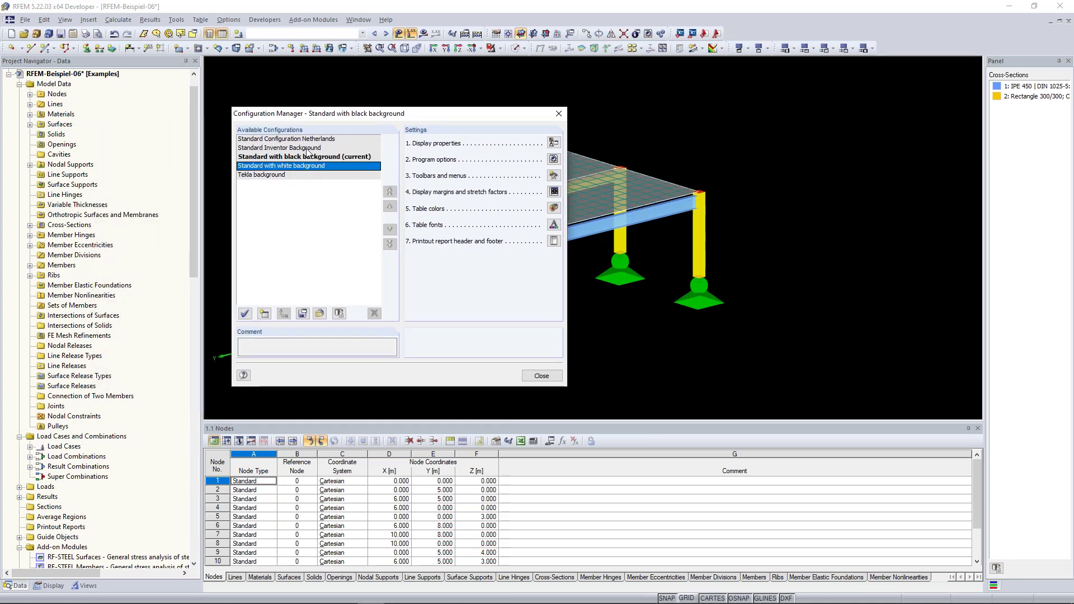
{"action": "double_click", "coordinate": [358, 203]}
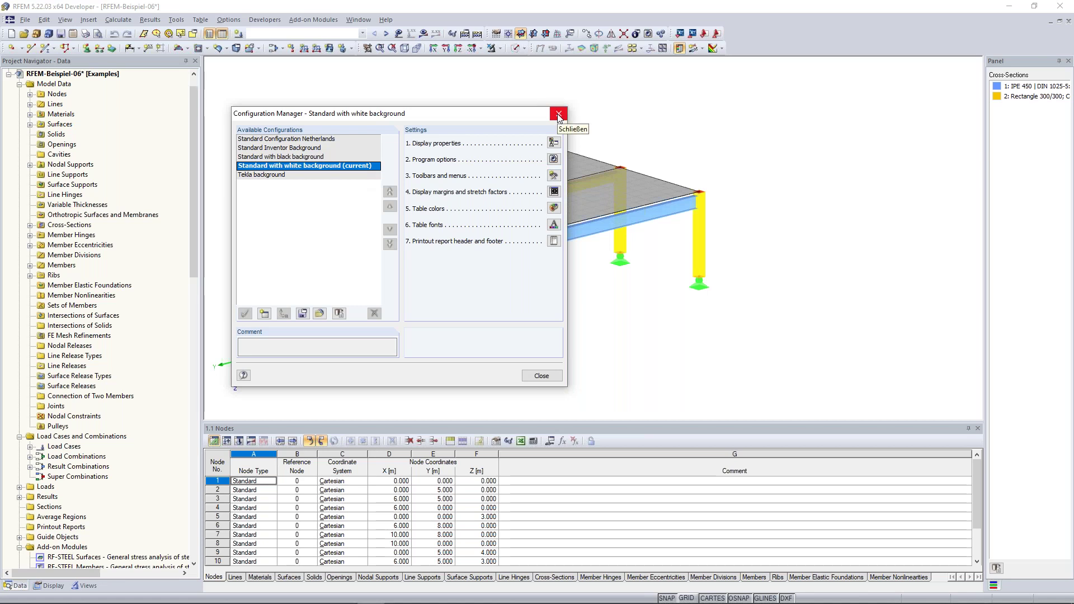
{"action": "left_click", "coordinate": [559, 115]}
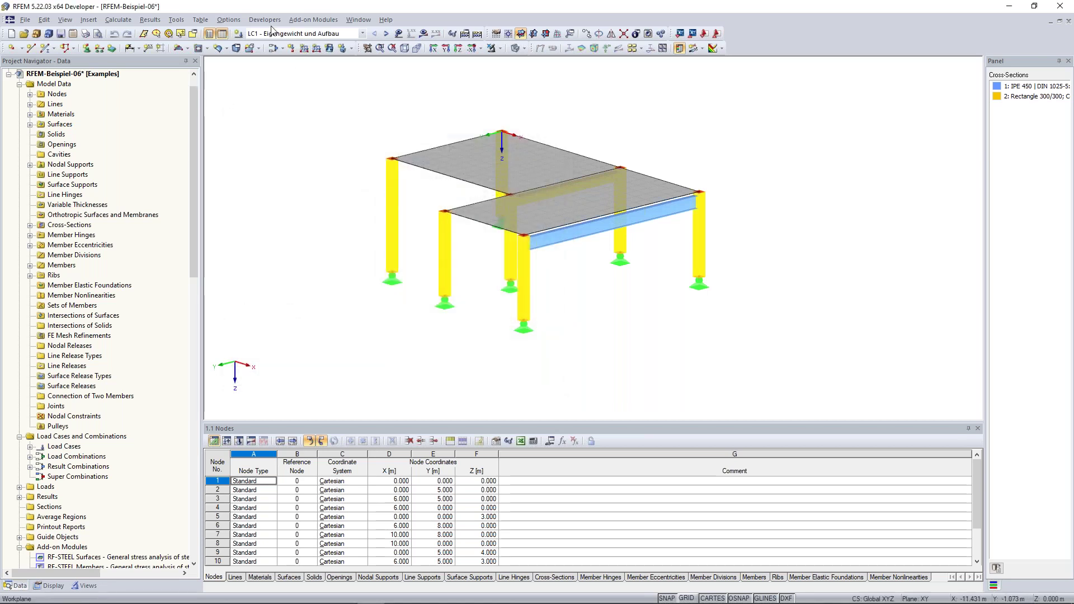
Examine the available program languages in the program options and leave the dialog without saving any change
{"action": "left_click", "coordinate": [230, 21]}
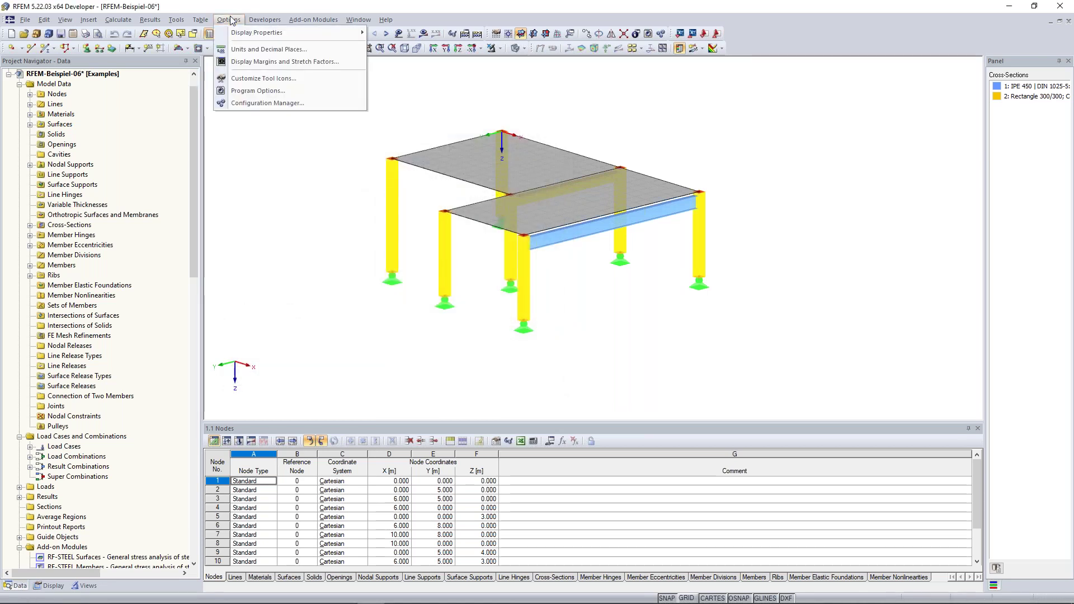
{"action": "left_click", "coordinate": [262, 91]}
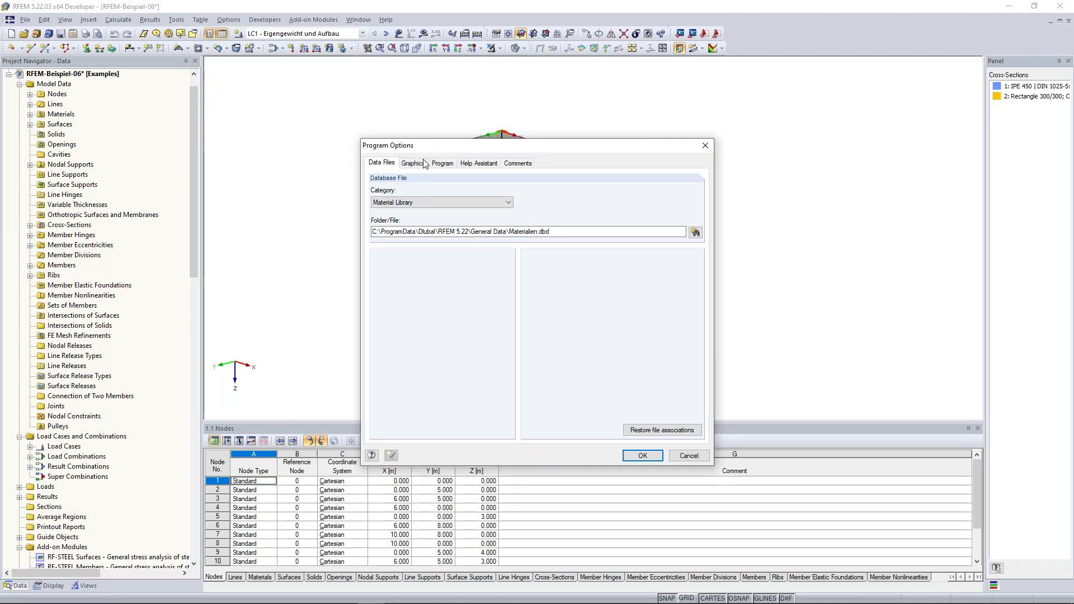
{"action": "left_click", "coordinate": [442, 163]}
{"action": "left_click", "coordinate": [449, 142]}
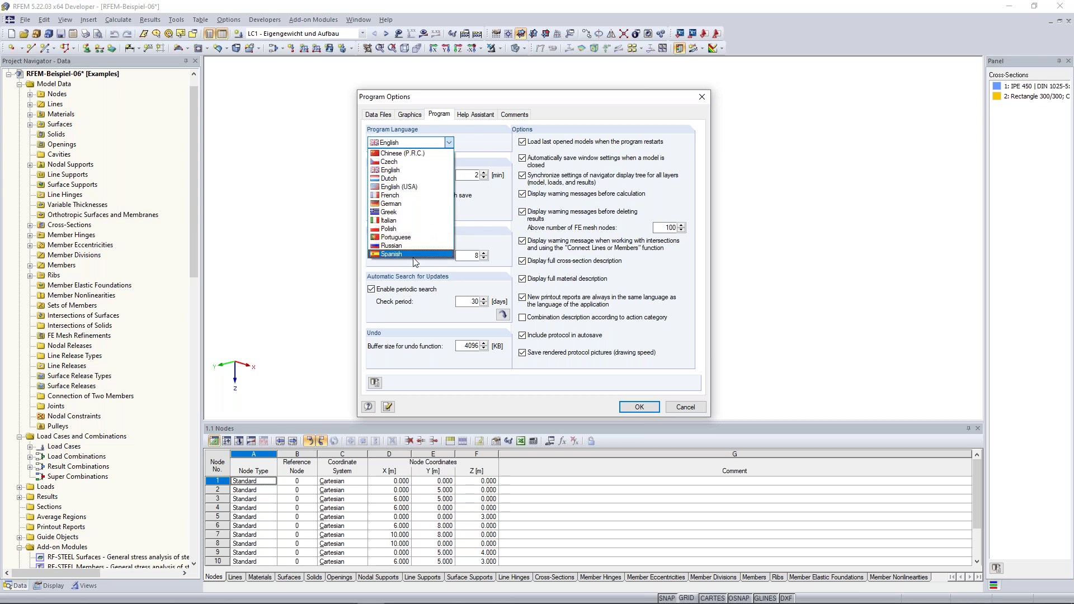
{"action": "left_click", "coordinate": [479, 148]}
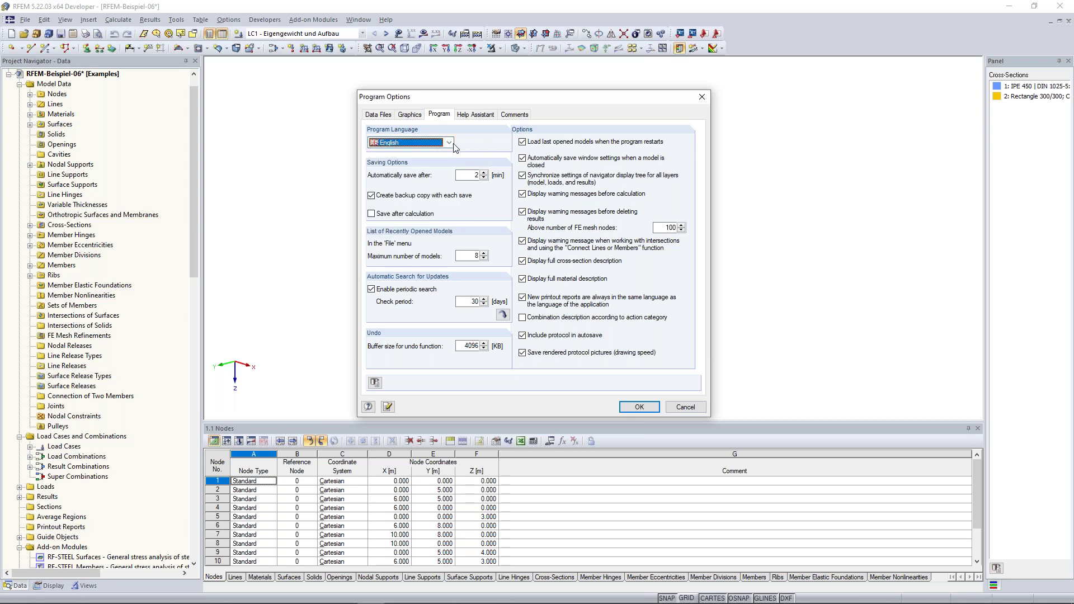
{"action": "left_click", "coordinate": [449, 143]}
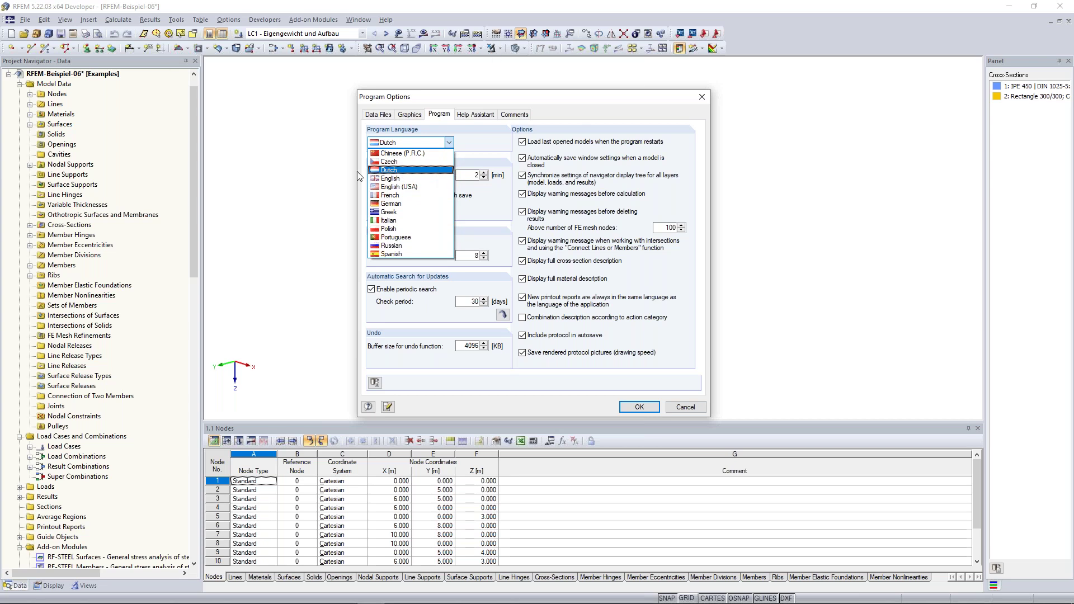
{"action": "left_click", "coordinate": [475, 150]}
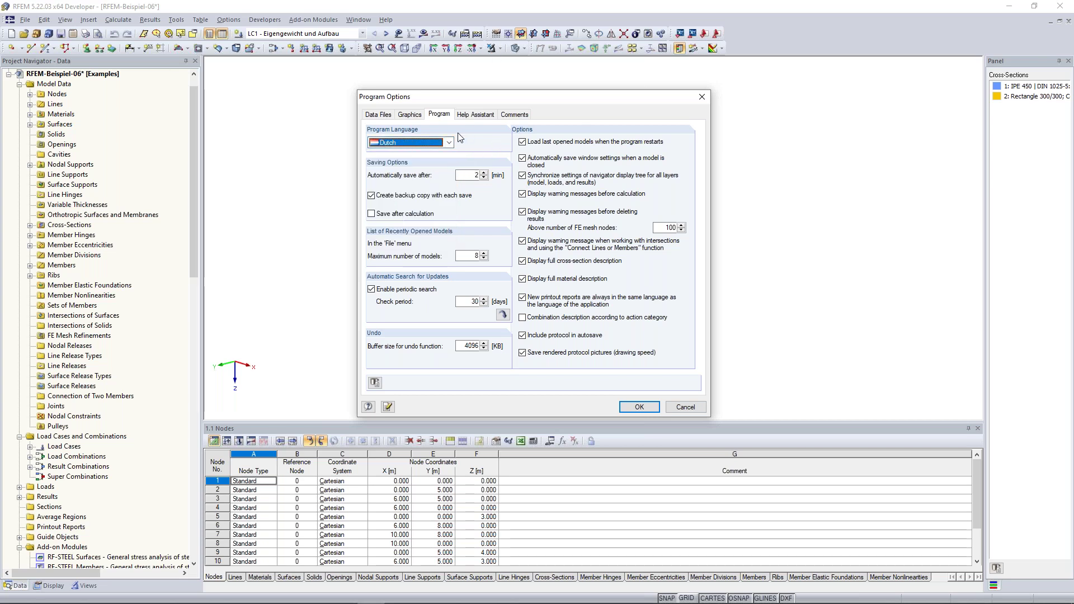
{"action": "left_click", "coordinate": [448, 143]}
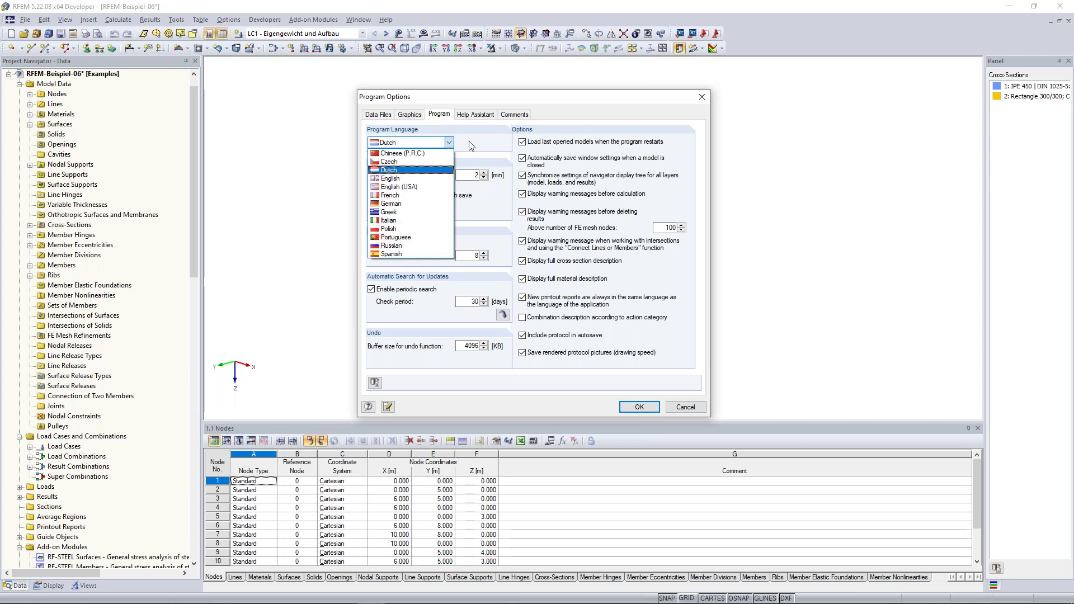
{"action": "left_click", "coordinate": [473, 147]}
{"action": "left_click", "coordinate": [684, 407]}
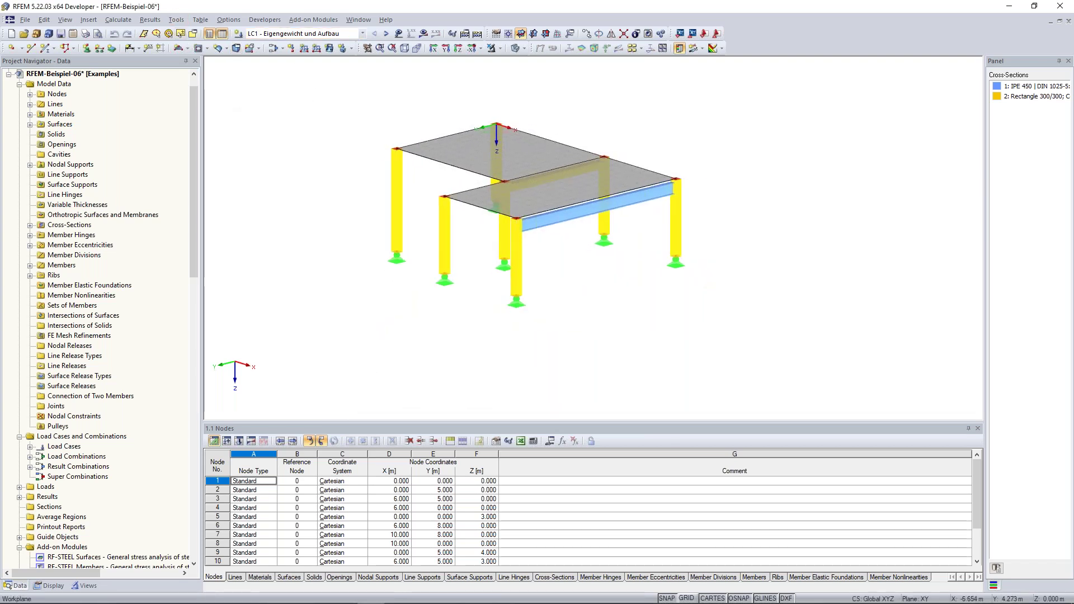
{"action": "middle_click_drag", "start_coordinate": [293, 110], "coordinate": [297, 126]}
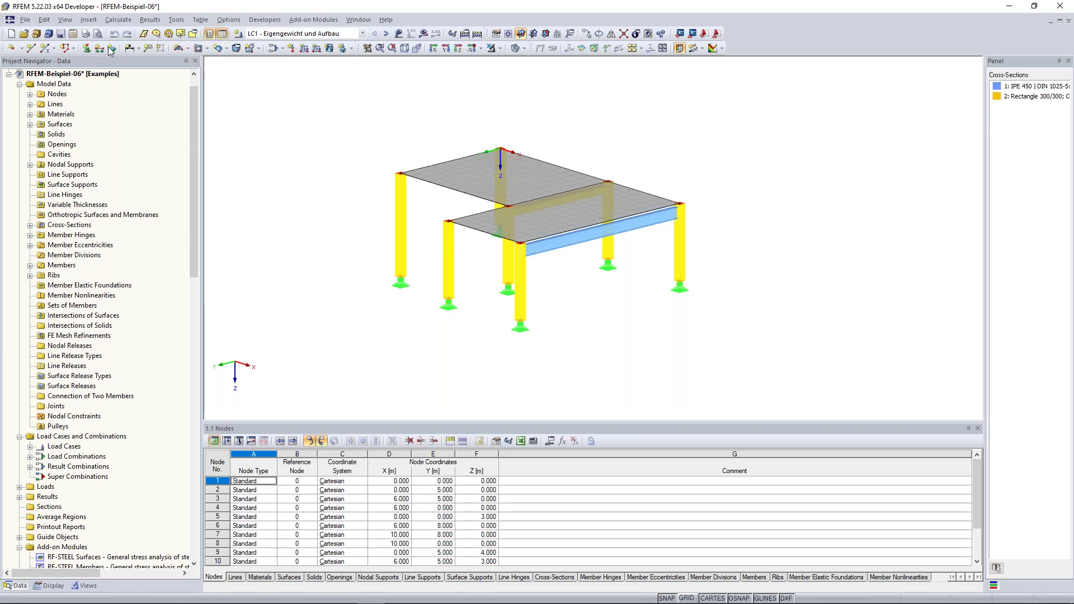
{"action": "middle_click_drag", "start_coordinate": [302, 156], "coordinate": [306, 124]}
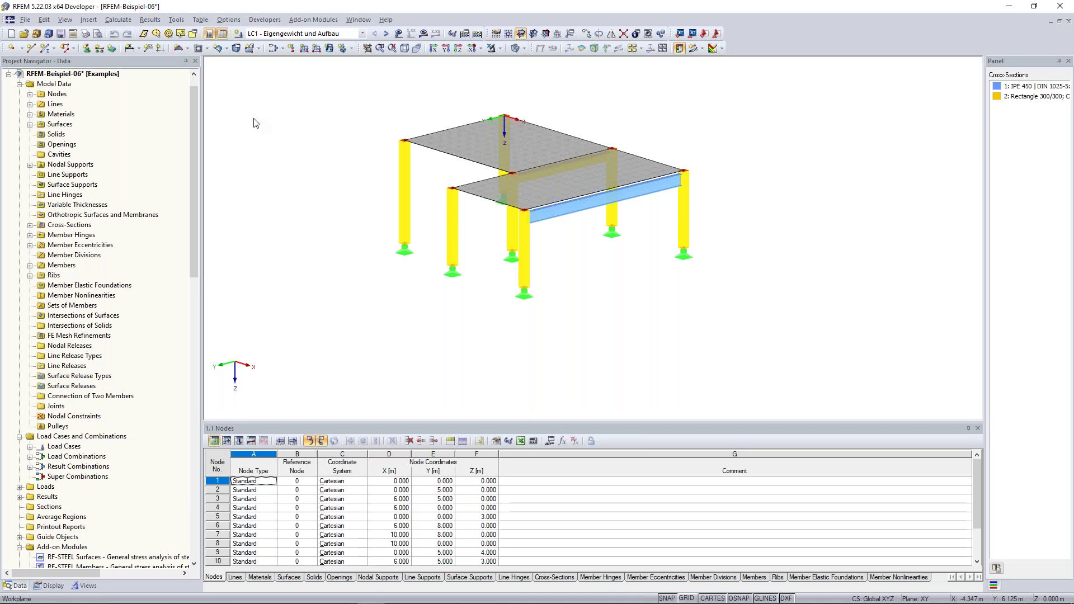
{"action": "left_click", "coordinate": [45, 50]}
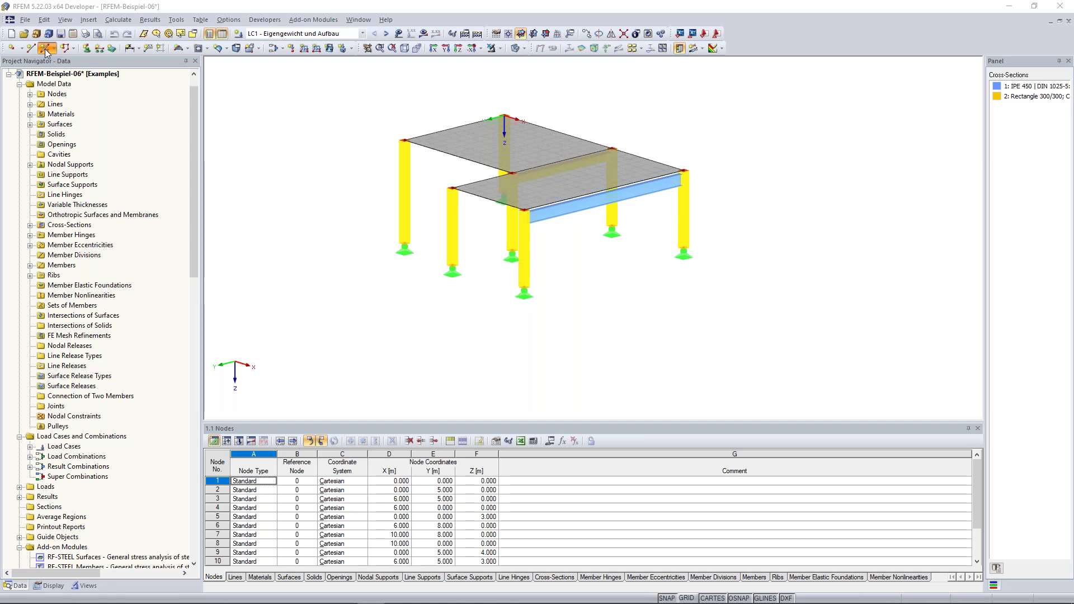
{"action": "scroll", "coordinate": [736, 175], "scroll_direction": "down", "scroll_amount": 3}
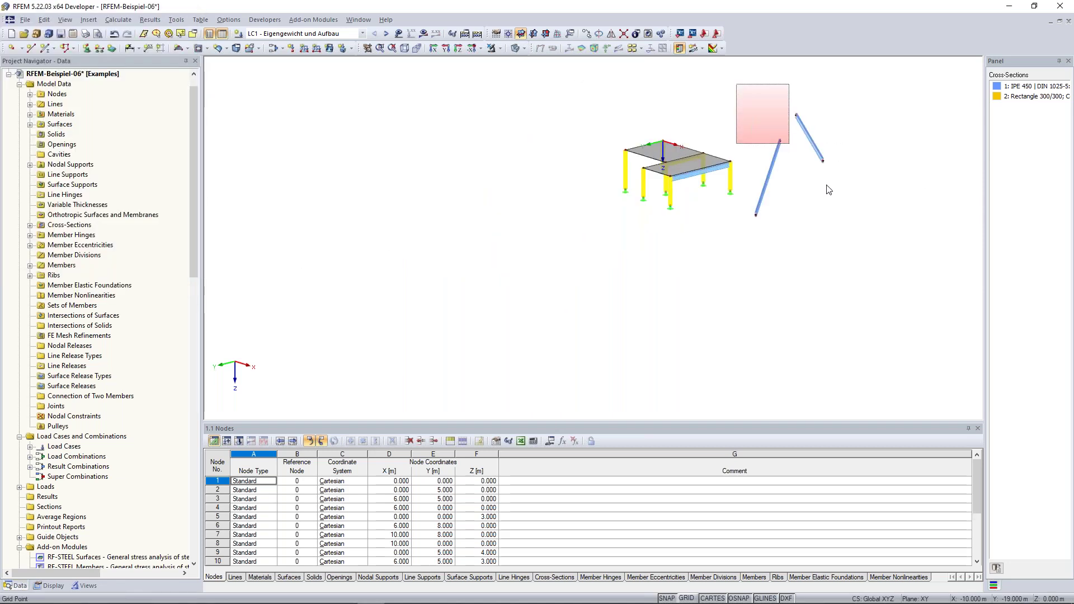
{"action": "scroll", "coordinate": [736, 175], "scroll_direction": "up", "scroll_amount": 3}
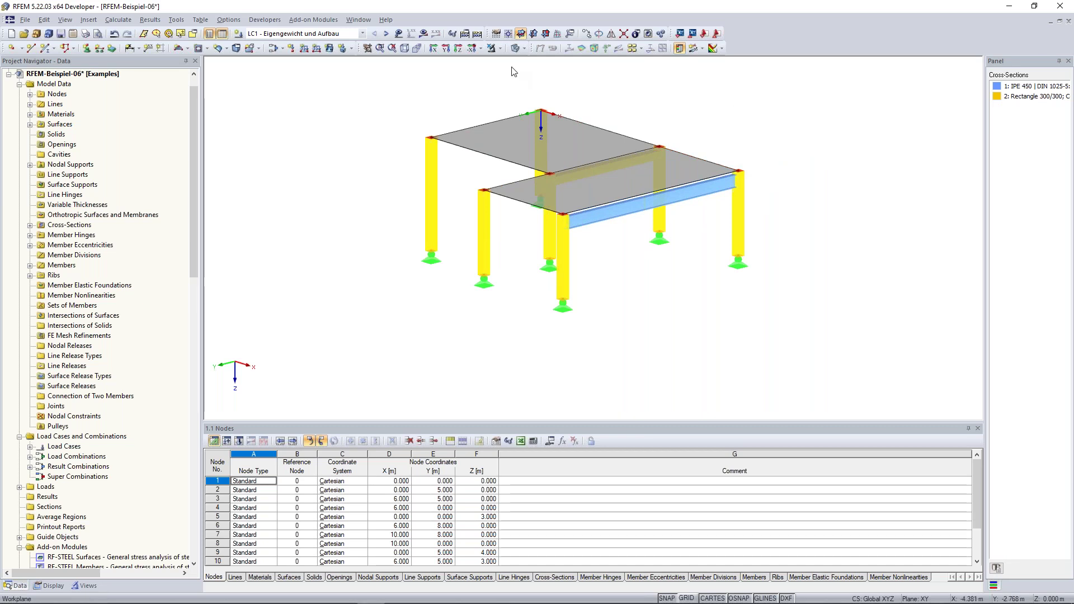
Examine the list of available toolbars and customization options, leaving it without any change
{"action": "right_click", "coordinate": [761, 41]}
{"action": "left_click", "coordinate": [748, 35]}
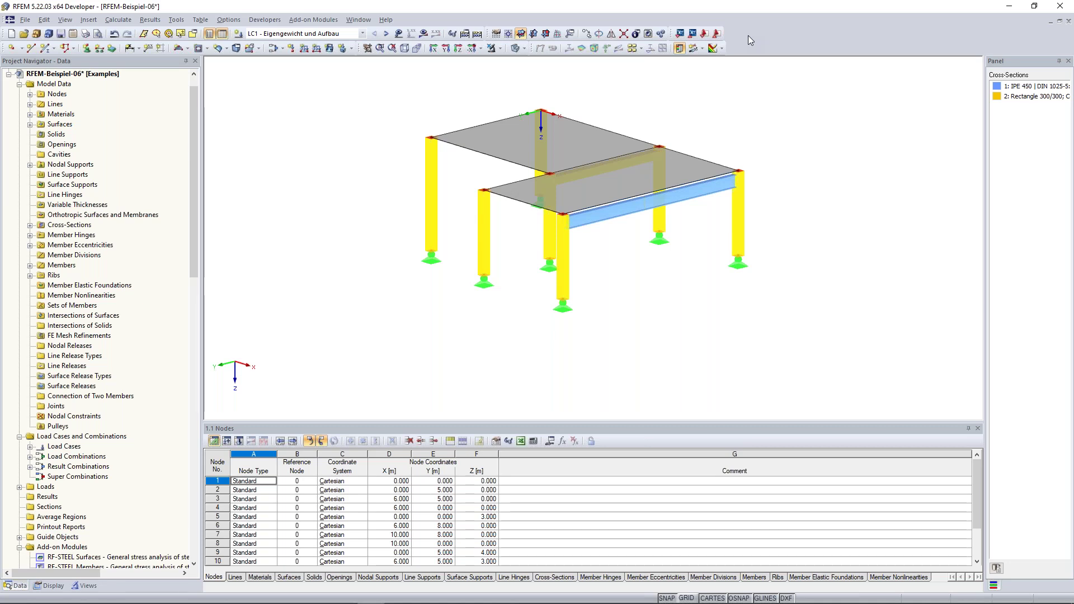
{"action": "right_click", "coordinate": [747, 35]}
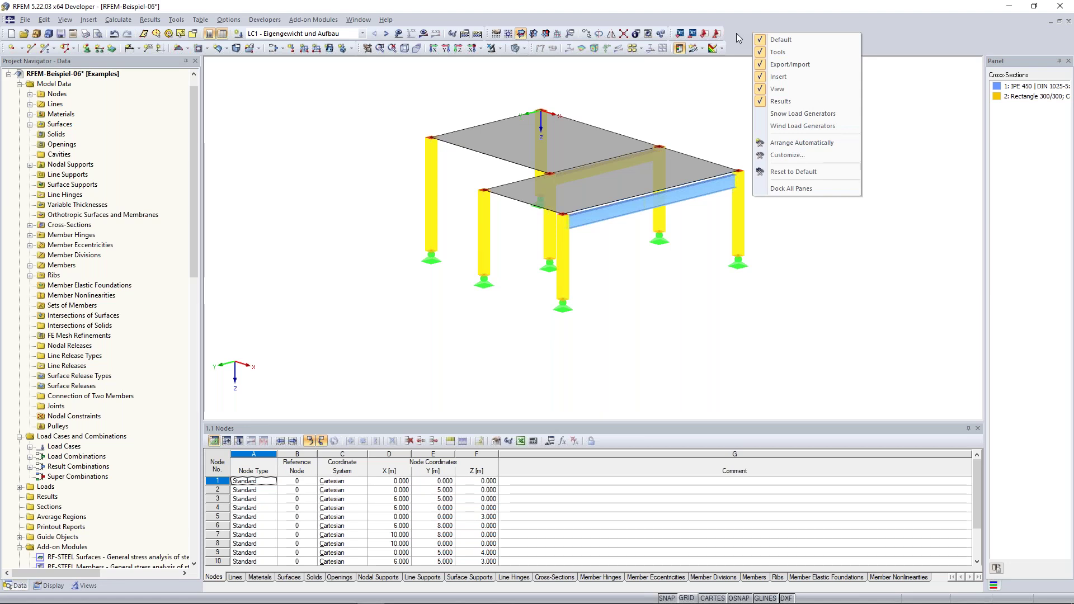
{"action": "left_click", "coordinate": [738, 38]}
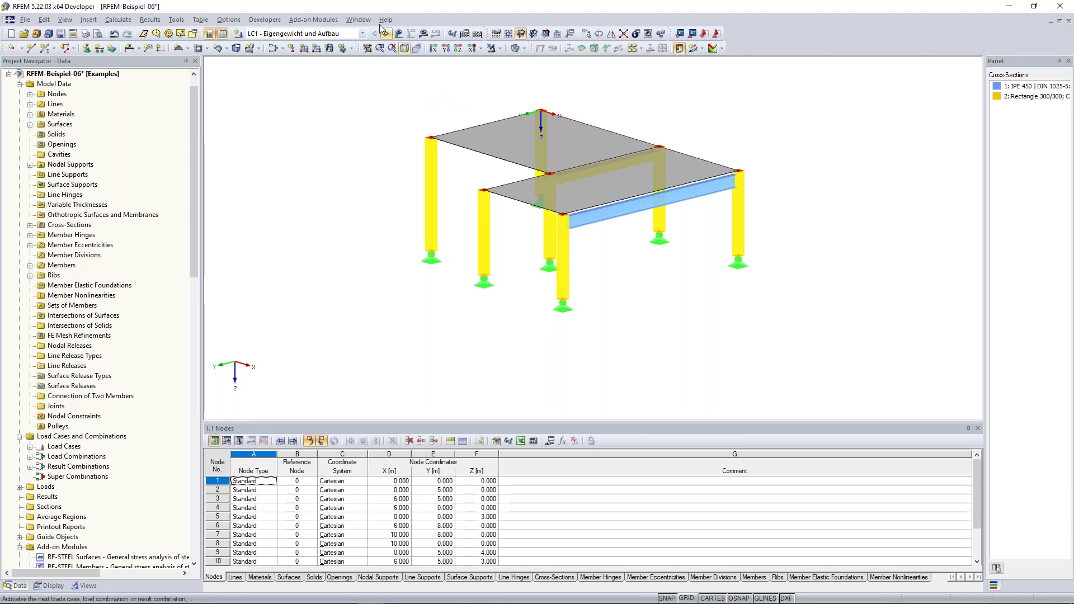
Rotate the frame model to view it from other sides and return it to the isometric view
{"action": "middle_click_drag", "start_coordinate": [373, 83], "coordinate": [337, 74], "text": "ctrl"}
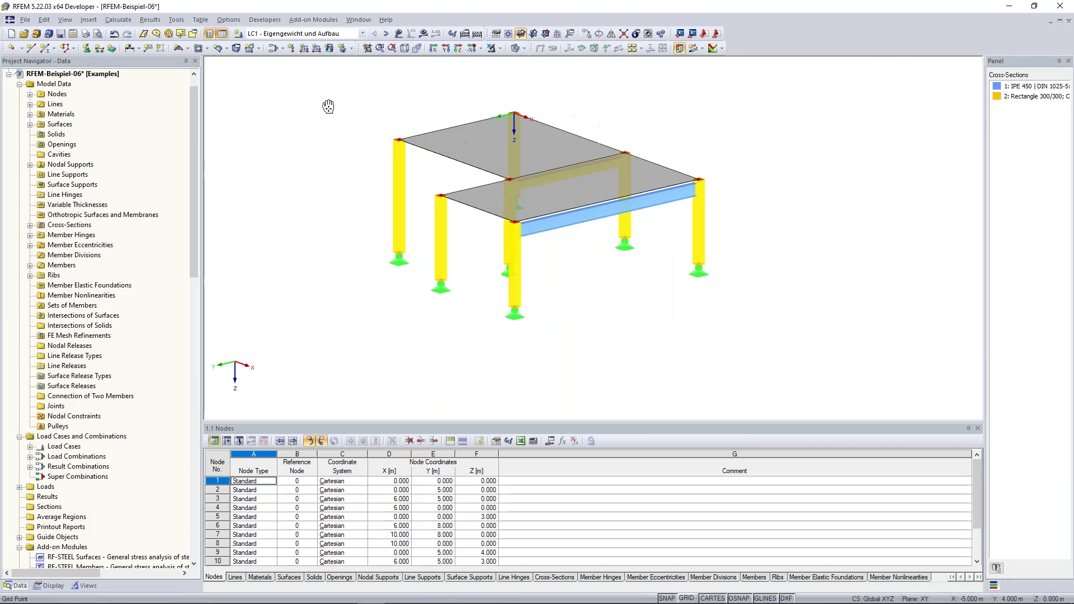
{"action": "left_click", "coordinate": [404, 49]}
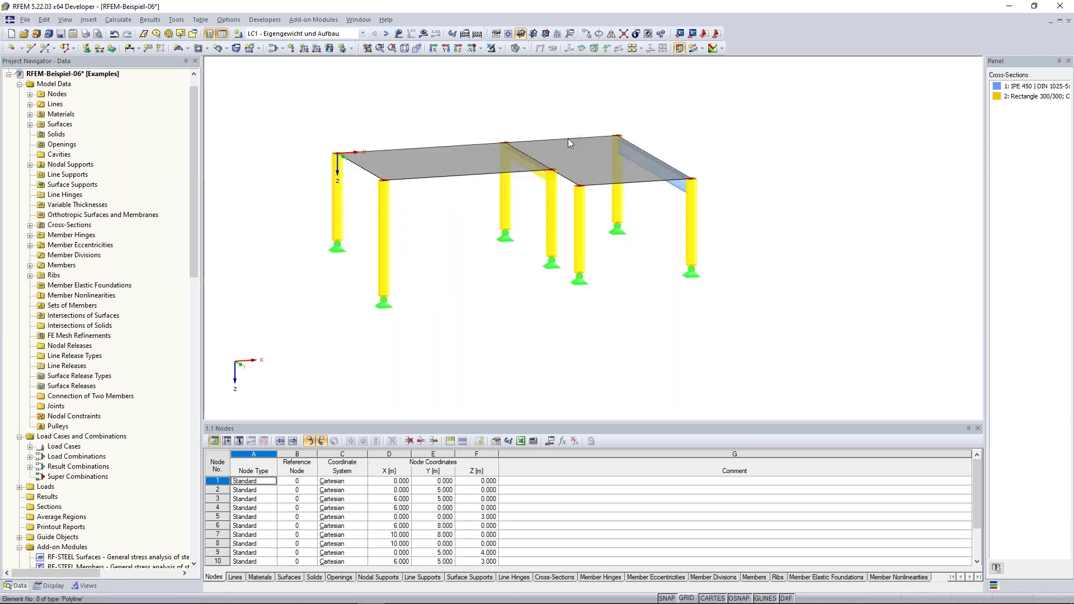
{"action": "left_click", "coordinate": [406, 49]}
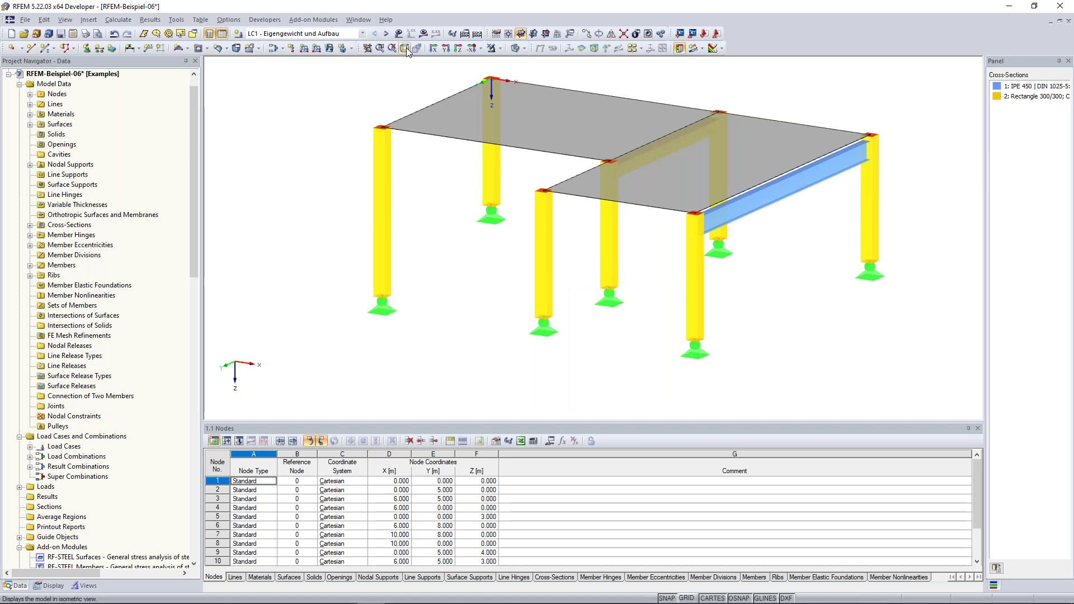
{"action": "left_click", "coordinate": [407, 50]}
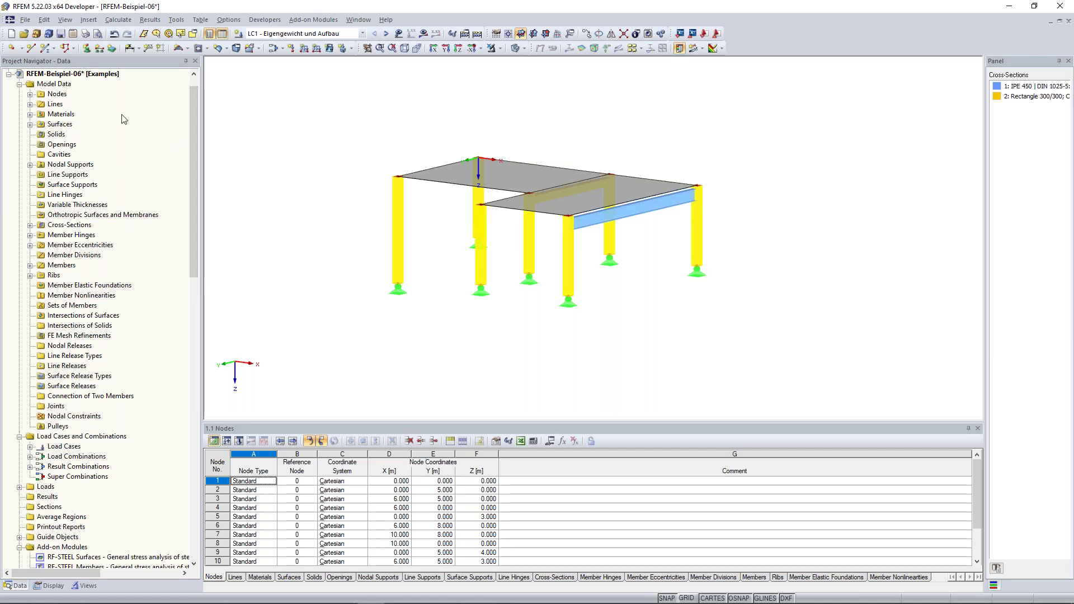
Hide the Project Navigator and restore it with its Data view
{"action": "left_click", "coordinate": [209, 34]}
{"action": "left_click", "coordinate": [210, 34]}
{"action": "left_click", "coordinate": [19, 587]}
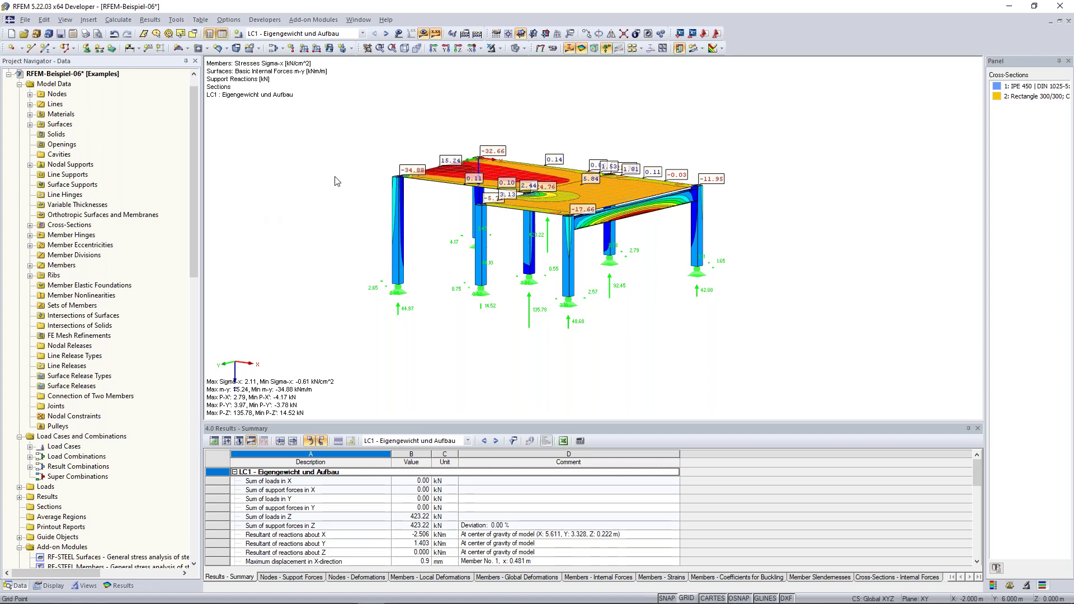
Hide the calculation results of load case LC1 in the model view
{"action": "middle_click_drag", "start_coordinate": [332, 182], "coordinate": [414, 66], "text": "ctrl"}
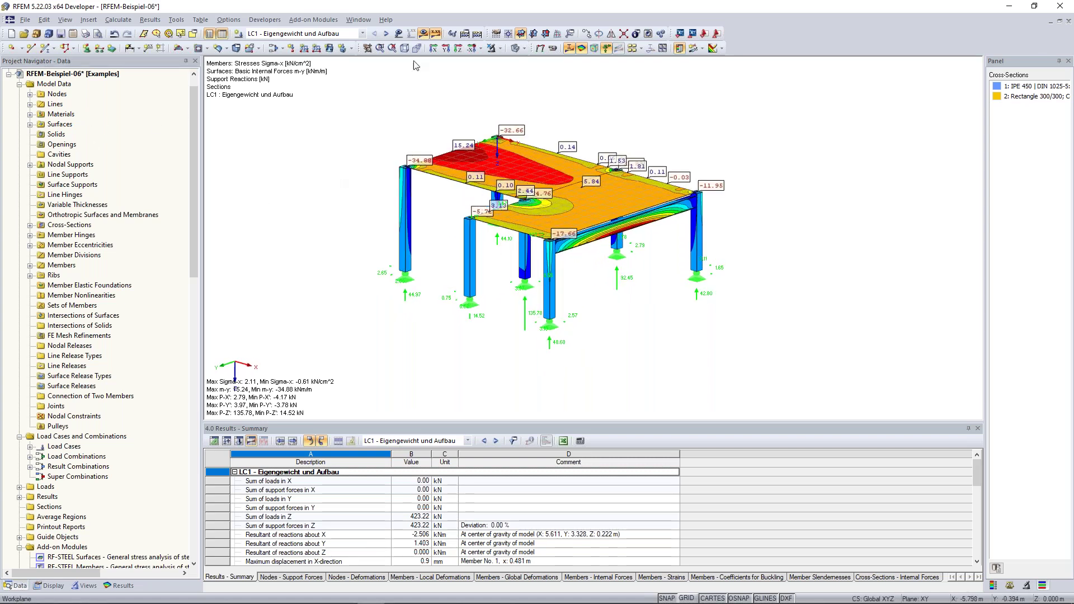
{"action": "left_click", "coordinate": [423, 33]}
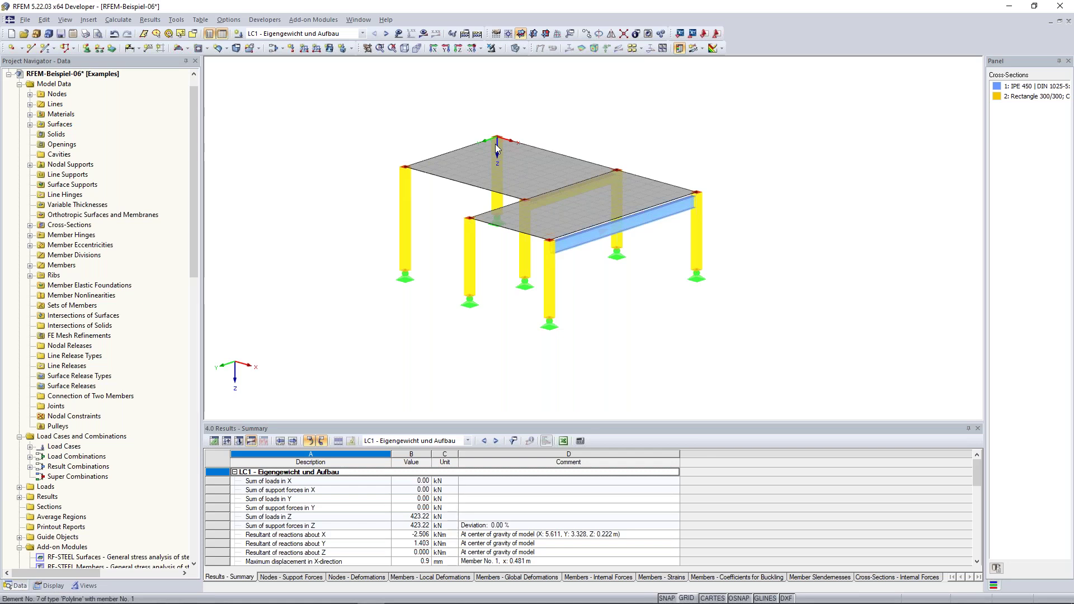
Highlight the parts made of material Steel S 235 and the plane surfaces 1 and 2 from the Data navigator
{"action": "left_click", "coordinate": [73, 135]}
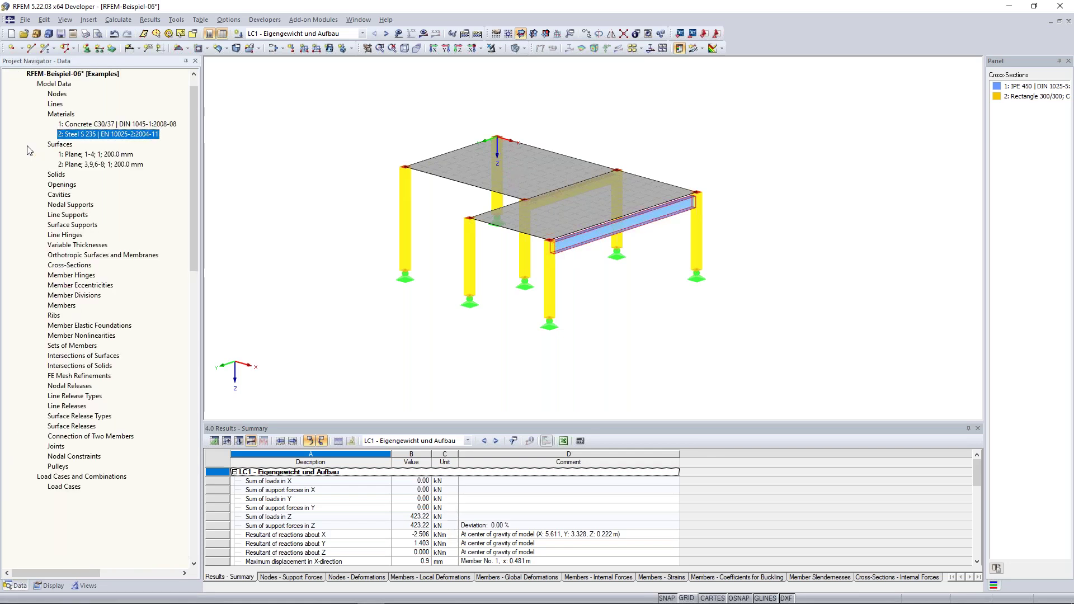
{"action": "left_click", "coordinate": [79, 156]}
{"action": "left_click", "coordinate": [78, 165]}
{"action": "left_click", "coordinate": [77, 156]}
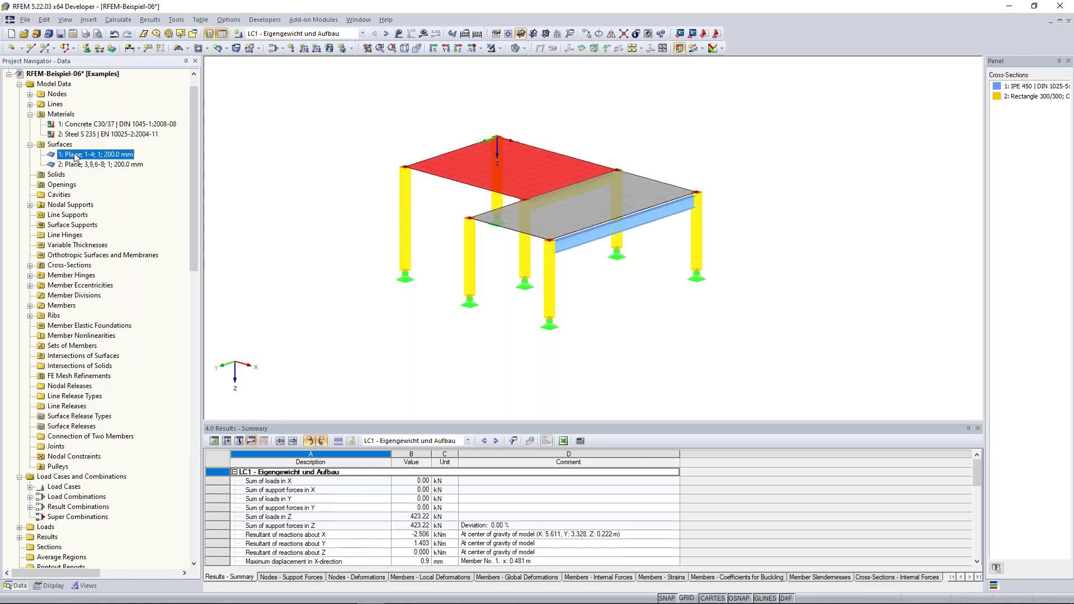
Expand the list of nodes and locate node 5 in the model with the Find command
{"action": "left_click", "coordinate": [30, 94]}
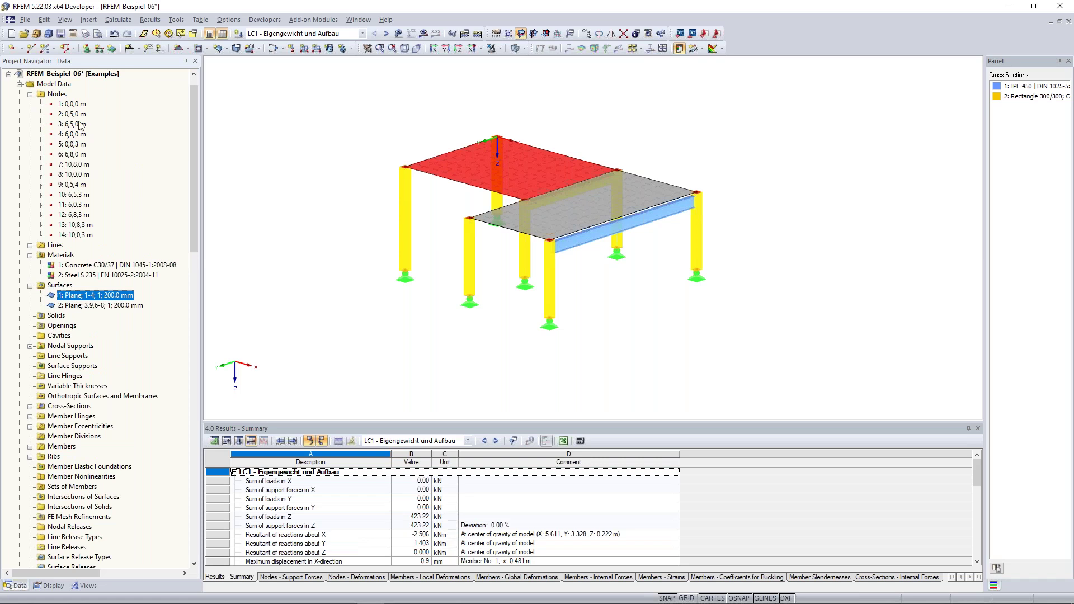
{"action": "left_click", "coordinate": [71, 146]}
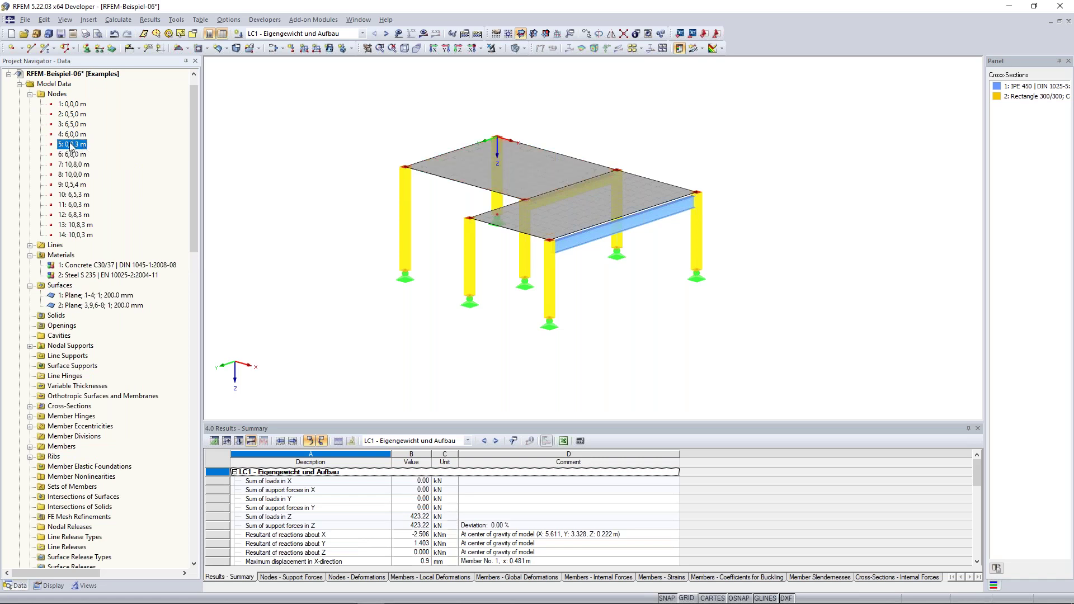
{"action": "mouse_move", "coordinate": [291, 199]}
{"action": "middle_mouse_down", "text": "ctrl"}
{"action": "mouse_move", "coordinate": [307, 190]}
{"action": "mouse_move", "coordinate": [309, 204]}
{"action": "middle_mouse_up", "text": "ctrl"}
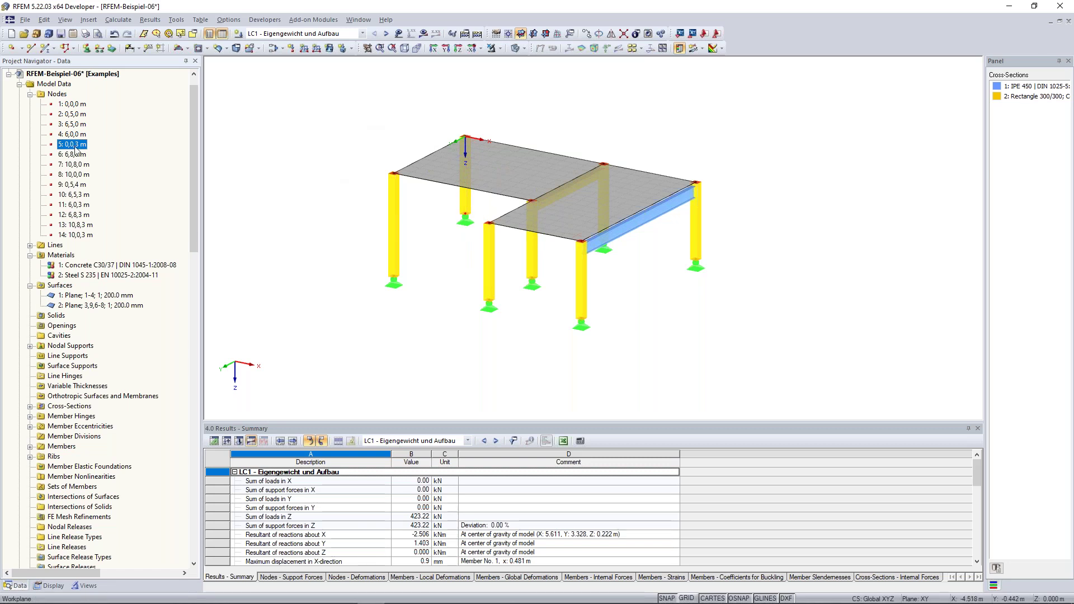
{"action": "left_click", "coordinate": [76, 146]}
{"action": "right_click", "coordinate": [76, 149]}
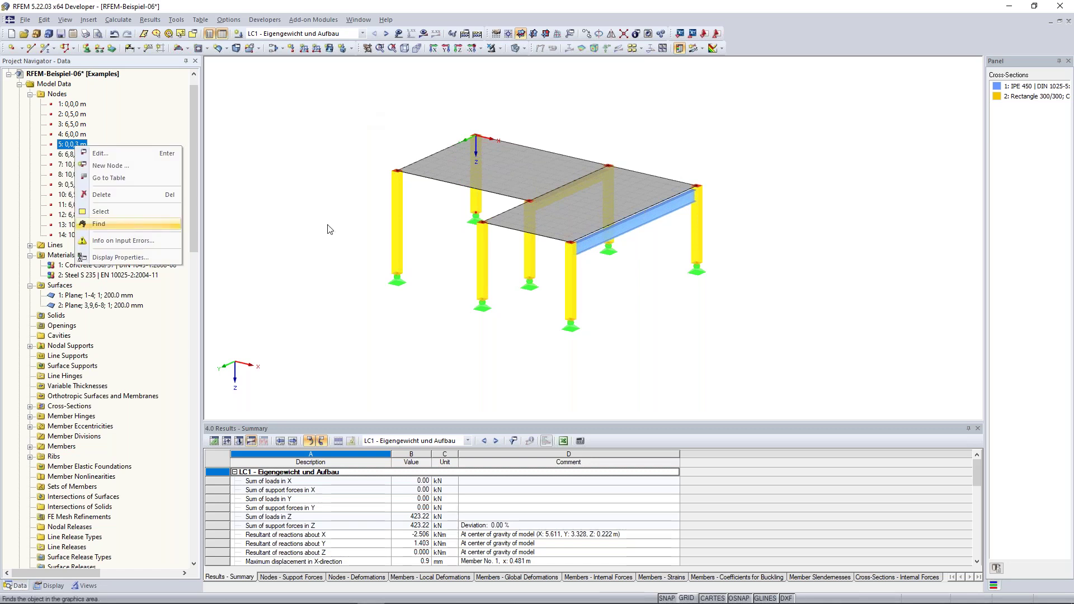
{"action": "left_click", "coordinate": [130, 230]}
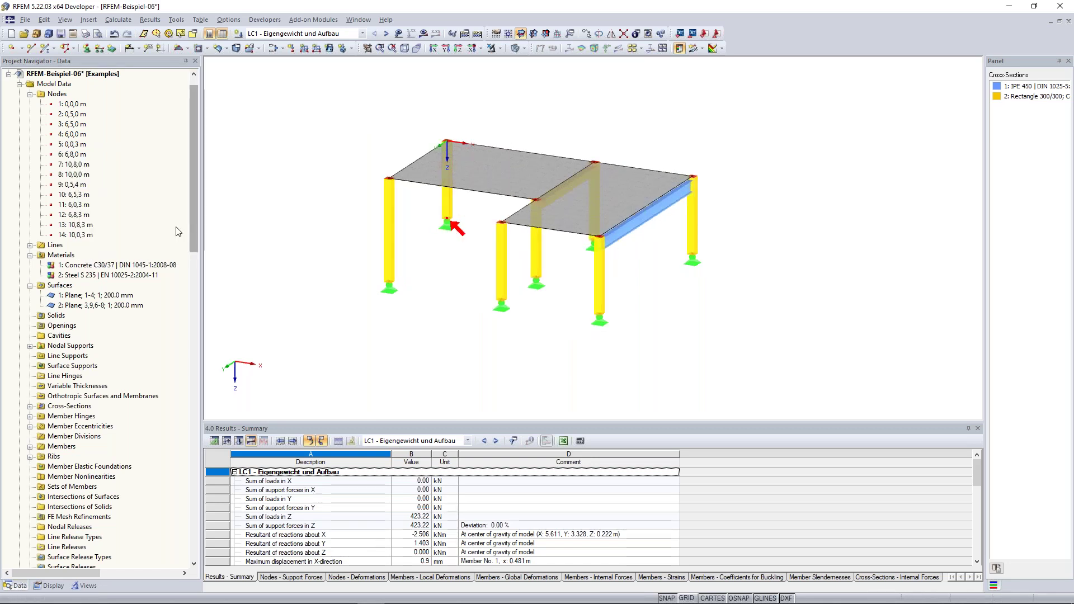
Expand the cross-sections in the Data navigator and highlight the member using cross-section 1, IPE 450
{"action": "left_click_drag", "start_coordinate": [193, 145], "coordinate": [192, 203]}
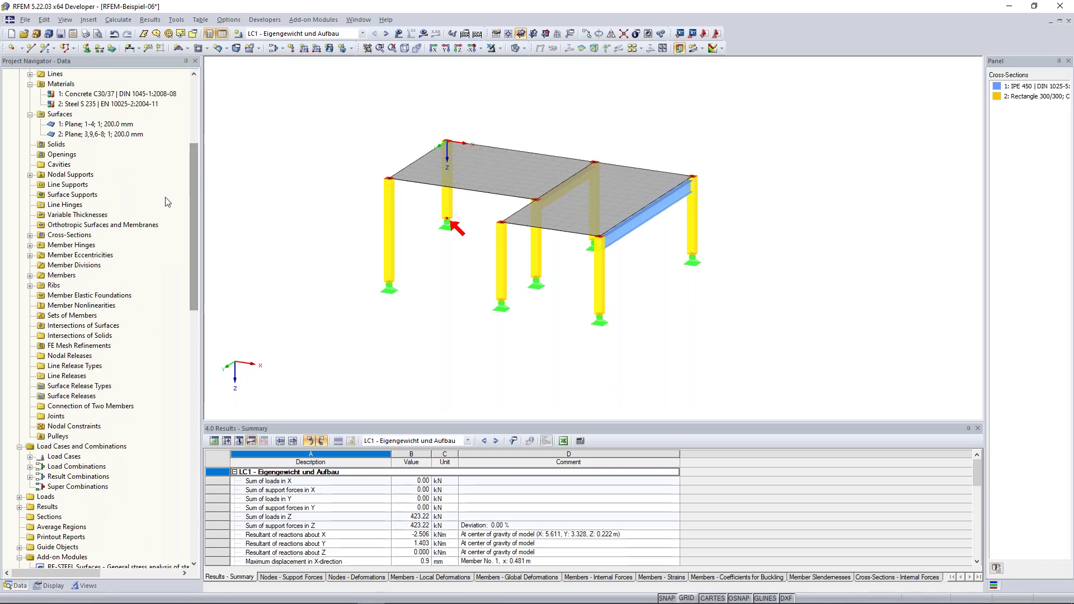
{"action": "double_click", "coordinate": [62, 235]}
{"action": "left_click", "coordinate": [83, 244]}
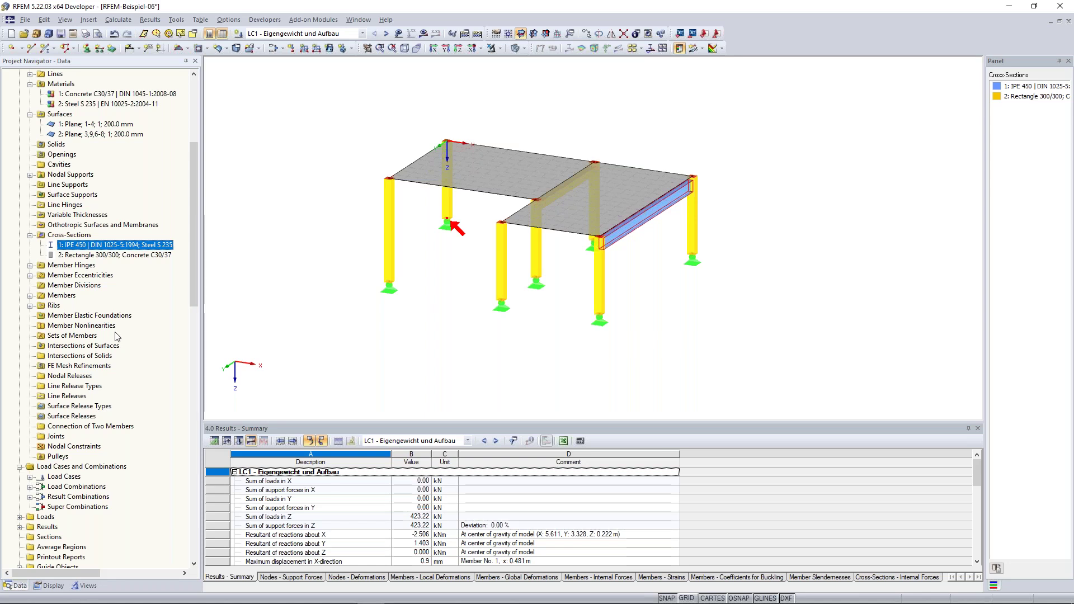
Expand the Add-on Modules folder in the Data navigator and examine the available design modules
{"action": "scroll", "coordinate": [118, 337], "scroll_direction": "down", "scroll_amount": 10}
{"action": "double_click", "coordinate": [87, 155]}
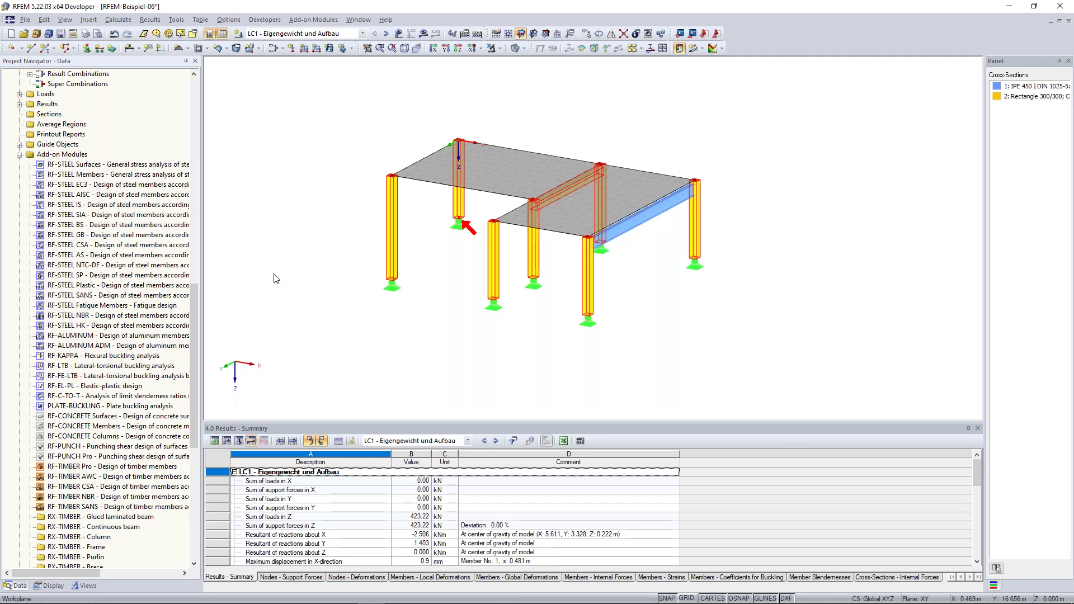
{"action": "middle_click_drag", "start_coordinate": [280, 228], "coordinate": [288, 218]}
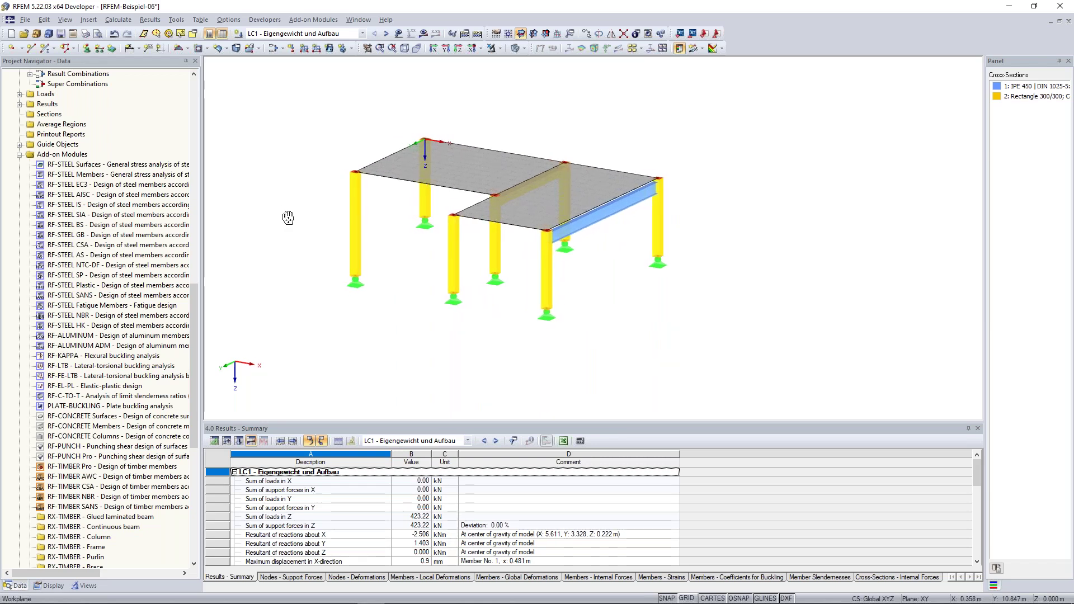
{"action": "middle_click_drag", "start_coordinate": [288, 217], "coordinate": [295, 221]}
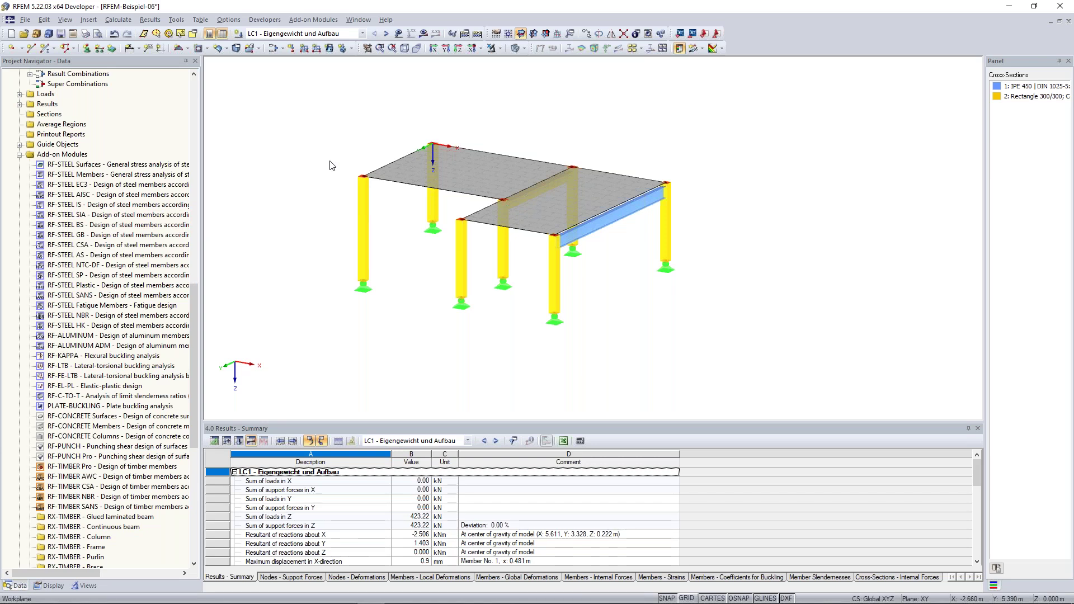
{"action": "middle_click_drag", "start_coordinate": [330, 166], "coordinate": [343, 169]}
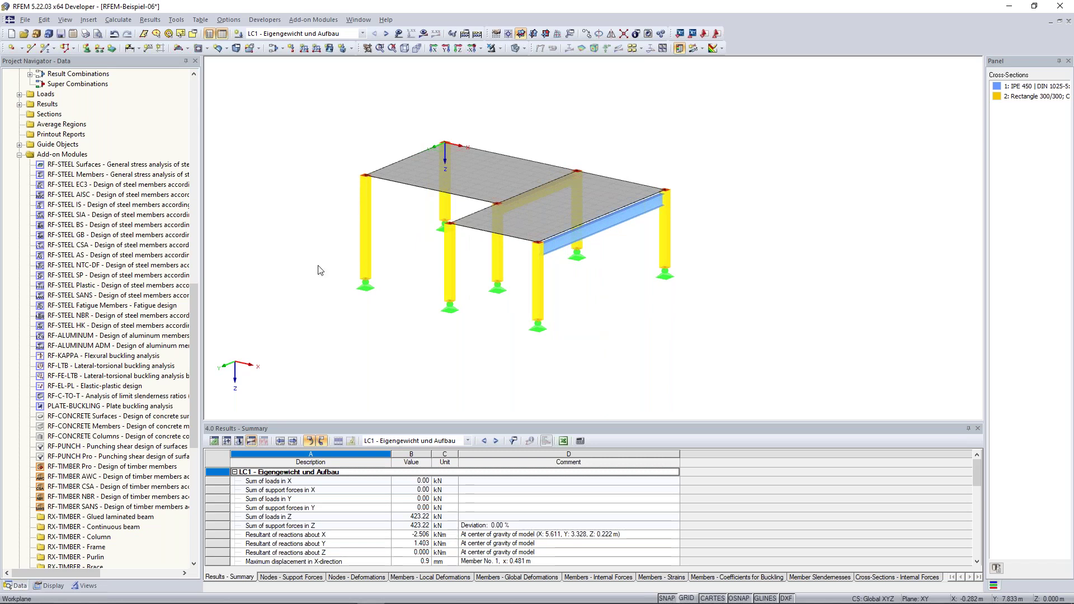
Bring up the Display navigator and select the nodal support under the short slab's front-left column
{"action": "middle_click_drag", "start_coordinate": [646, 252], "coordinate": [645, 234], "text": "ctrl"}
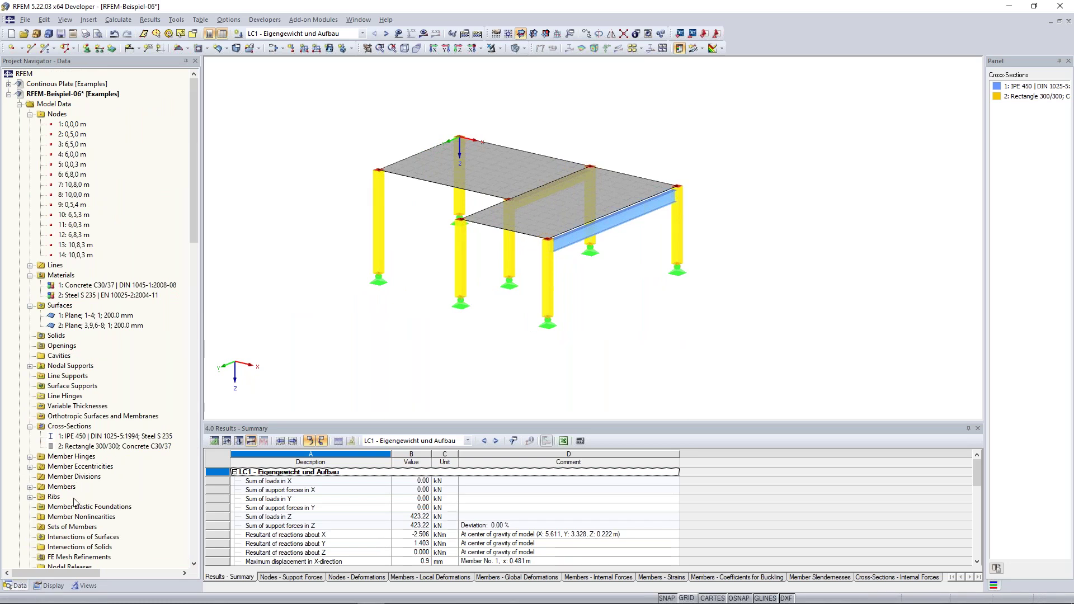
{"action": "left_click", "coordinate": [51, 586]}
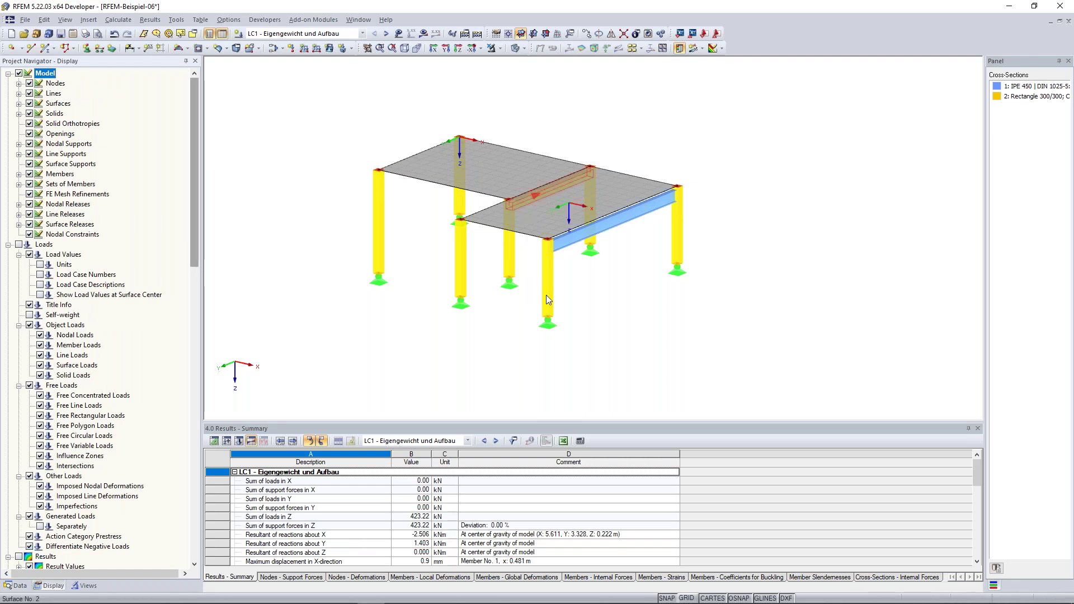
{"action": "middle_click_drag", "start_coordinate": [630, 318], "coordinate": [615, 290], "text": "ctrl"}
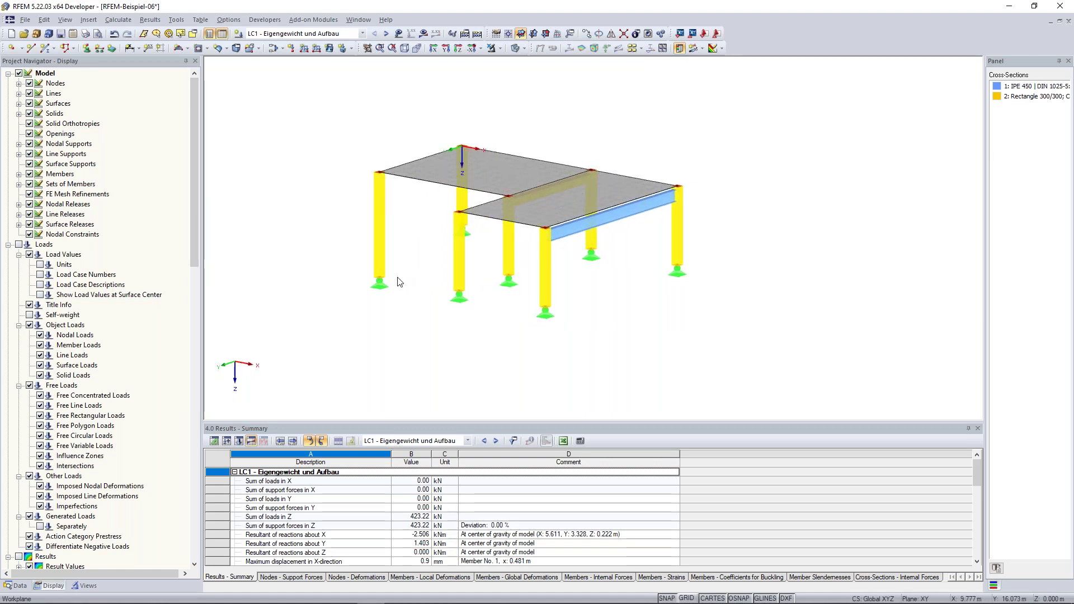
{"action": "left_click", "coordinate": [459, 296]}
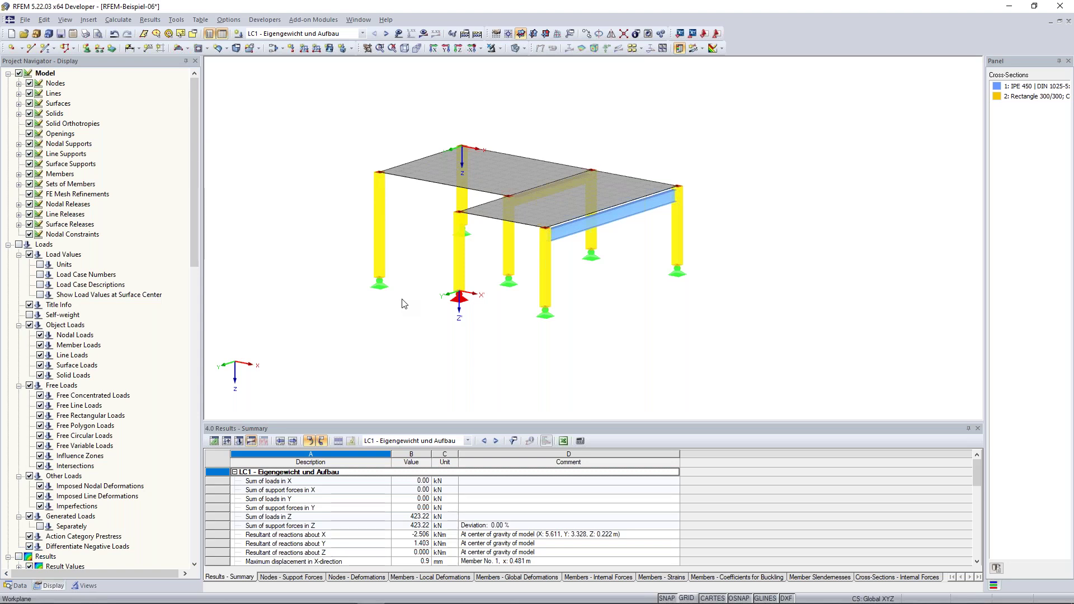
Turn on the display of the loads and the results for load case LC1
{"action": "left_click", "coordinate": [399, 34]}
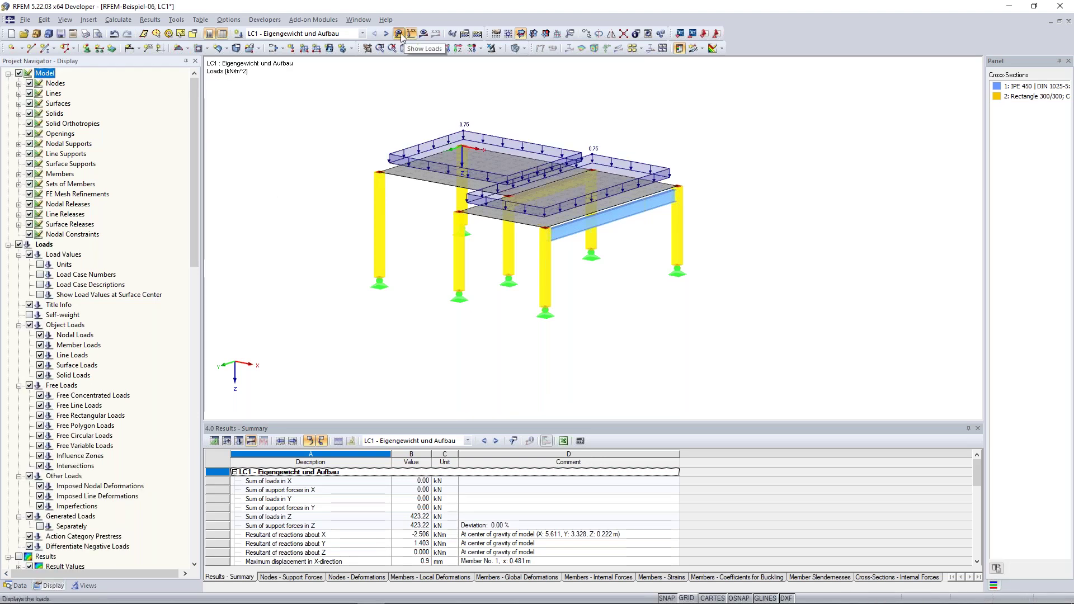
{"action": "scroll", "coordinate": [157, 279], "scroll_direction": "down", "scroll_amount": 5}
{"action": "scroll", "coordinate": [156, 279], "scroll_direction": "down", "scroll_amount": 3}
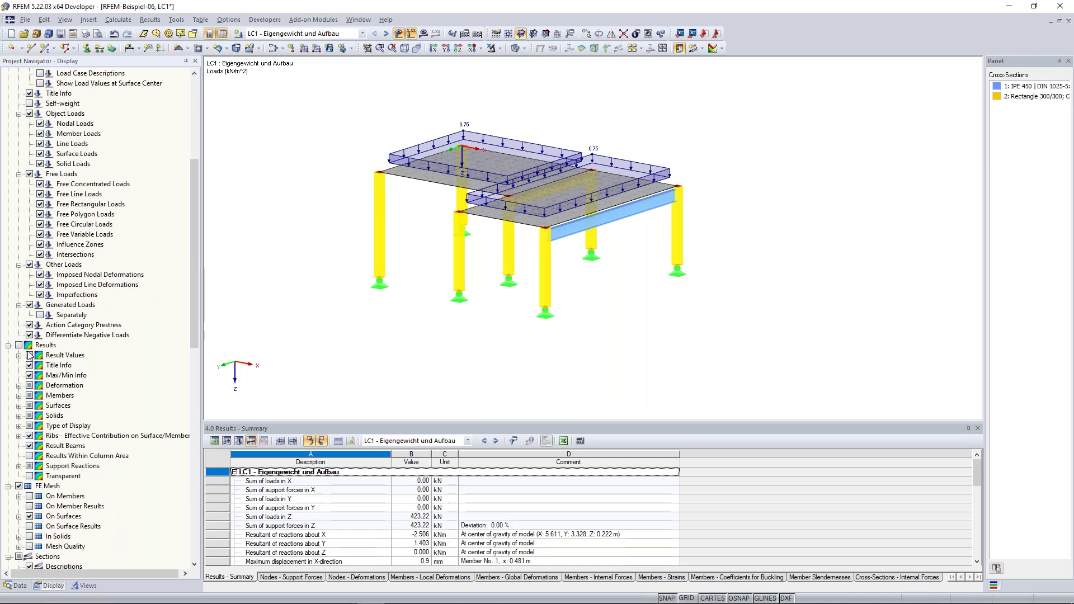
{"action": "left_click", "coordinate": [18, 348]}
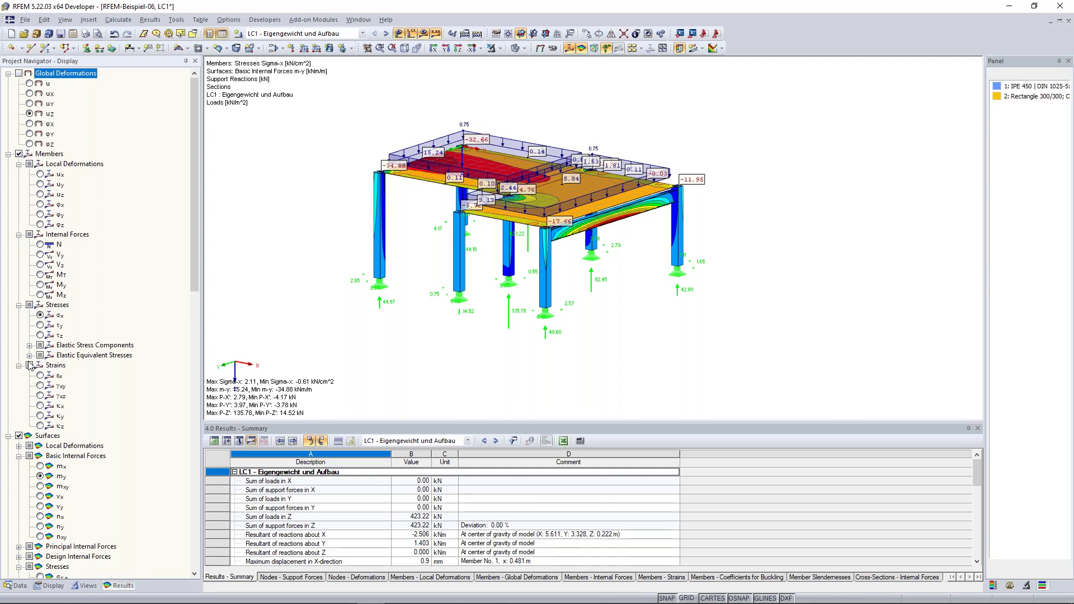
Hide the calculation results and switch the numbering of the model objects on and off again
{"action": "key", "text": "ctrl+r"}
{"action": "scroll", "coordinate": [370, 265], "scroll_direction": "up", "scroll_amount": 3}
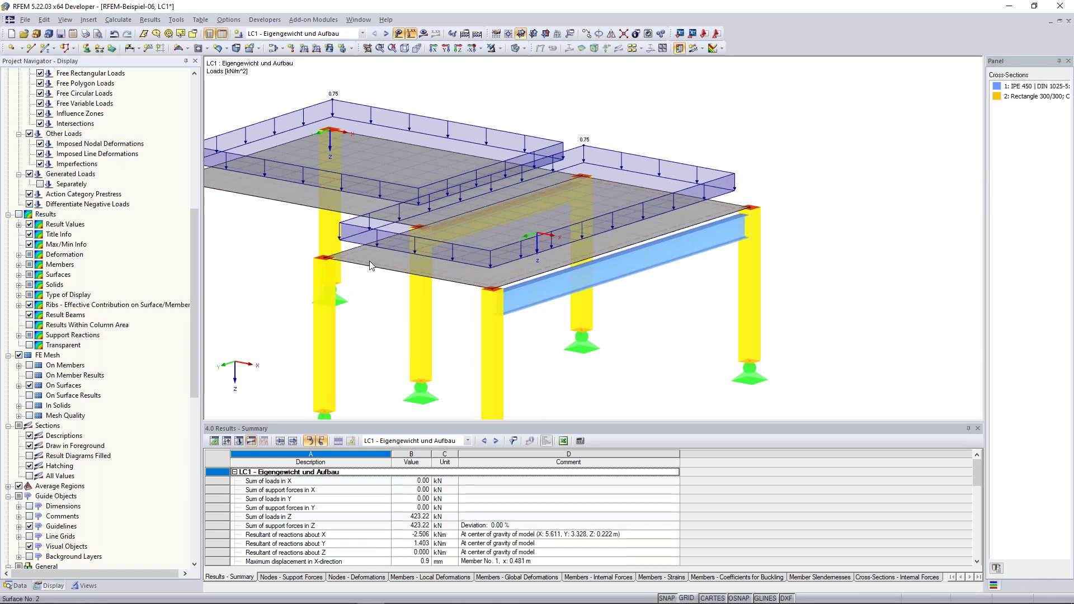
{"action": "scroll", "coordinate": [370, 266], "scroll_direction": "up", "scroll_amount": 1}
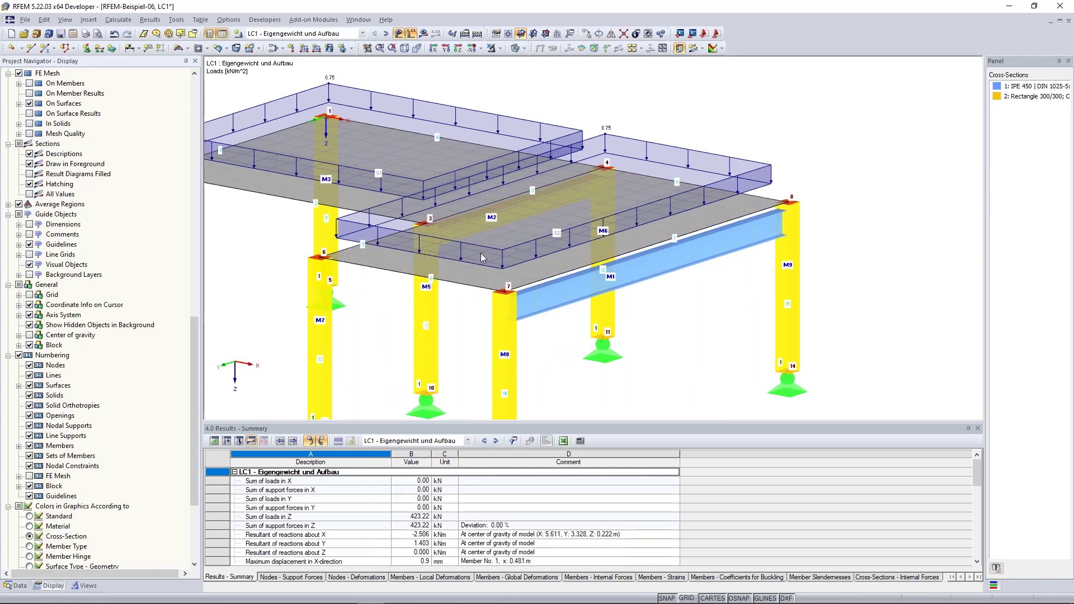
{"action": "scroll", "coordinate": [482, 258], "scroll_direction": "down", "scroll_amount": 1}
{"action": "scroll", "coordinate": [371, 246], "scroll_direction": "down", "scroll_amount": 1}
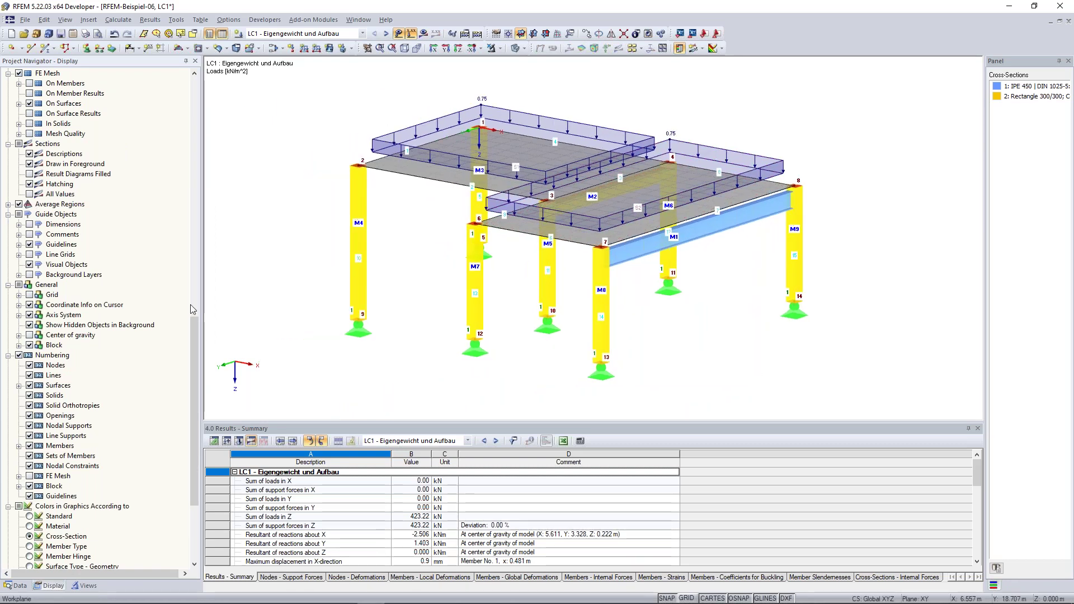
{"action": "left_click", "coordinate": [75, 358]}
{"action": "scroll", "coordinate": [62, 368], "scroll_direction": "down", "scroll_amount": 5}
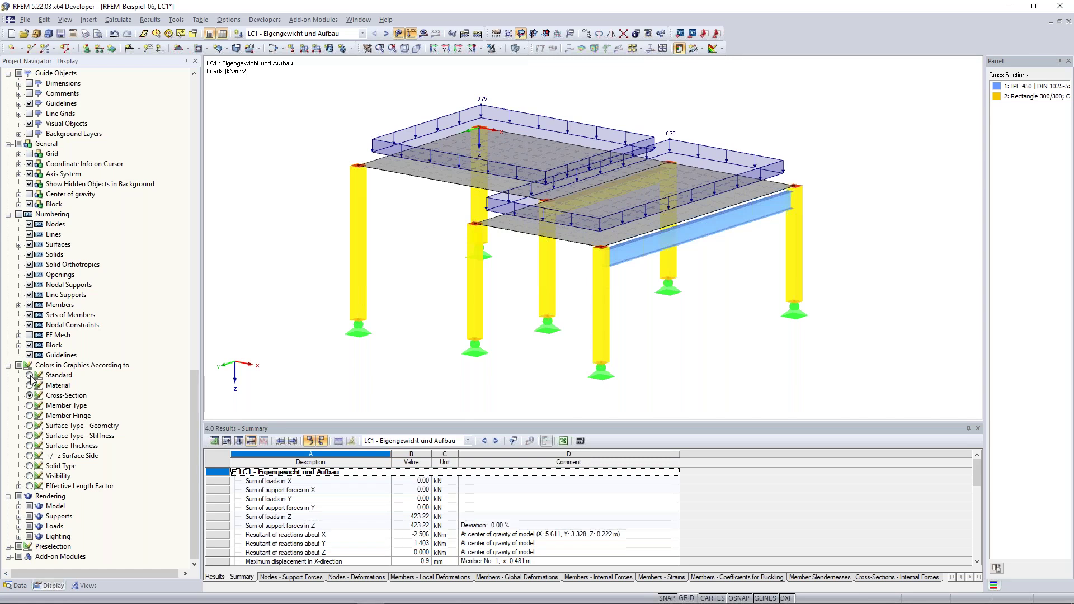
Color the graphics according to the Standard scheme, and return to coloring by Cross-Section
{"action": "scroll", "coordinate": [302, 288], "scroll_direction": "down", "scroll_amount": 3}
{"action": "middle_click_drag", "start_coordinate": [264, 268], "coordinate": [322, 259], "text": "ctrl"}
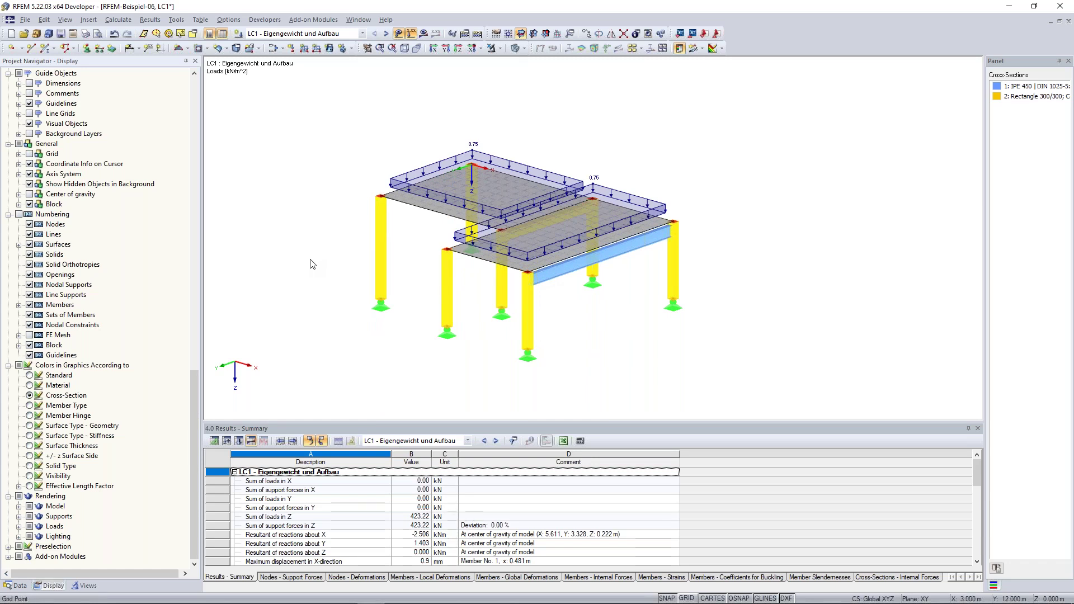
{"action": "middle_click_drag", "start_coordinate": [313, 264], "coordinate": [360, 270], "text": "ctrl"}
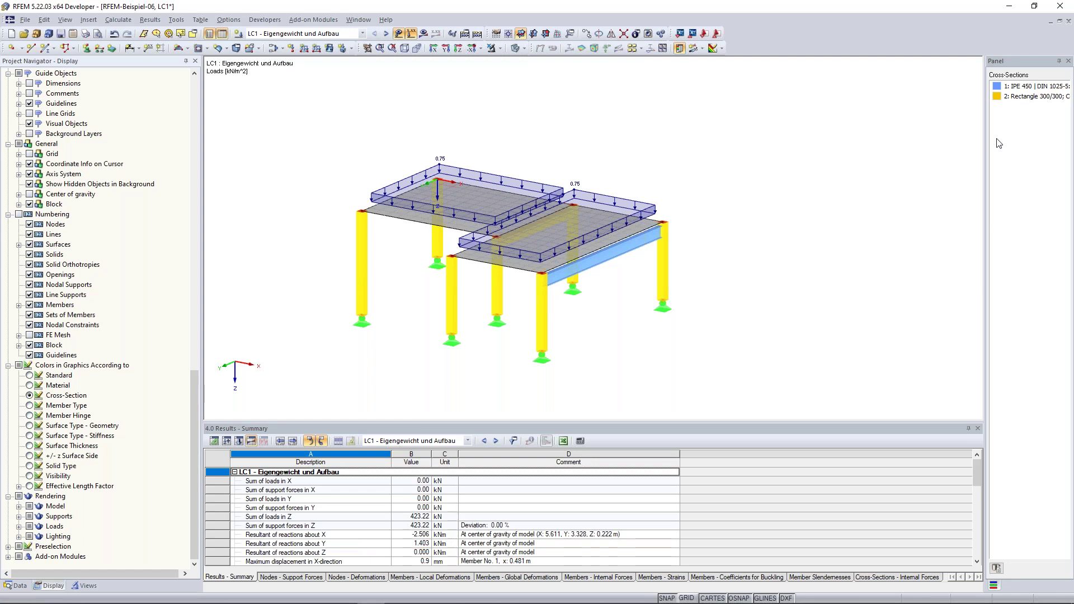
{"action": "left_click", "coordinate": [30, 375]}
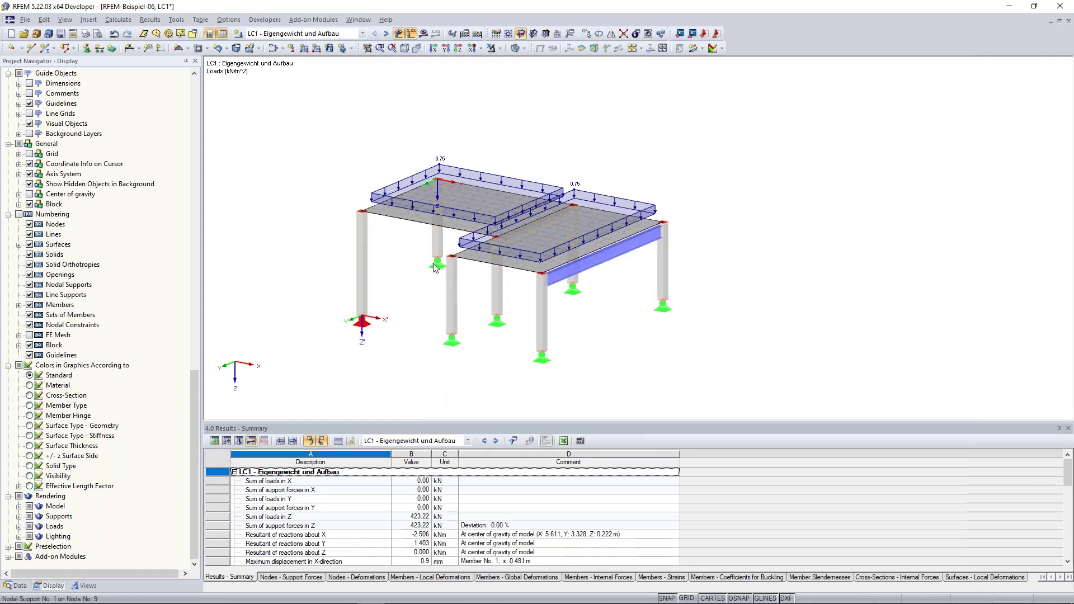
{"action": "middle_click_drag", "start_coordinate": [367, 299], "coordinate": [399, 273], "text": "ctrl"}
{"action": "left_click_drag", "start_coordinate": [399, 273], "coordinate": [353, 261]}
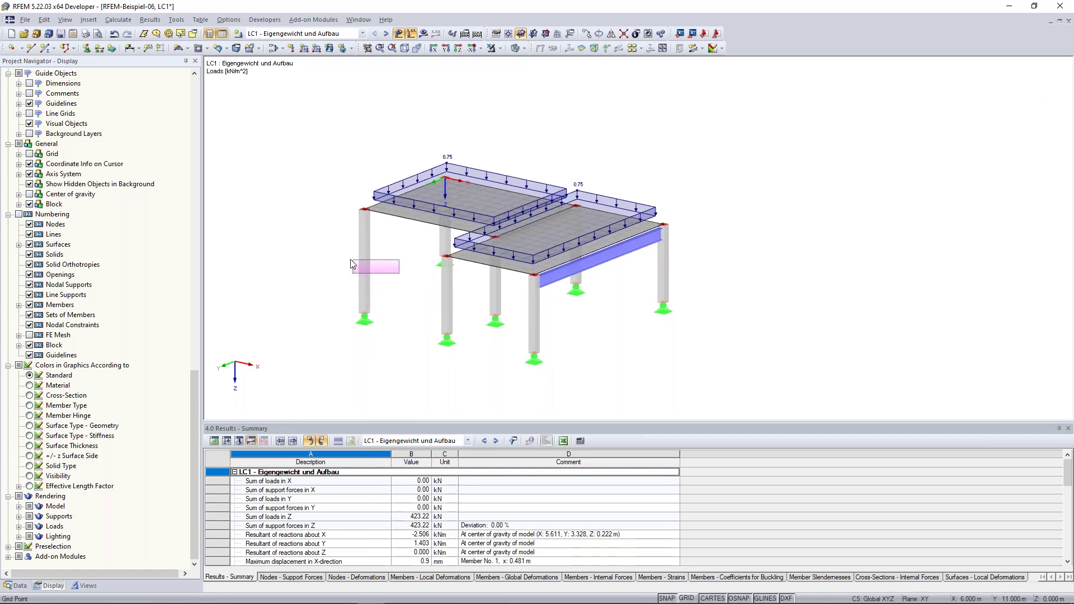
{"action": "left_click_drag", "start_coordinate": [353, 263], "coordinate": [354, 261]}
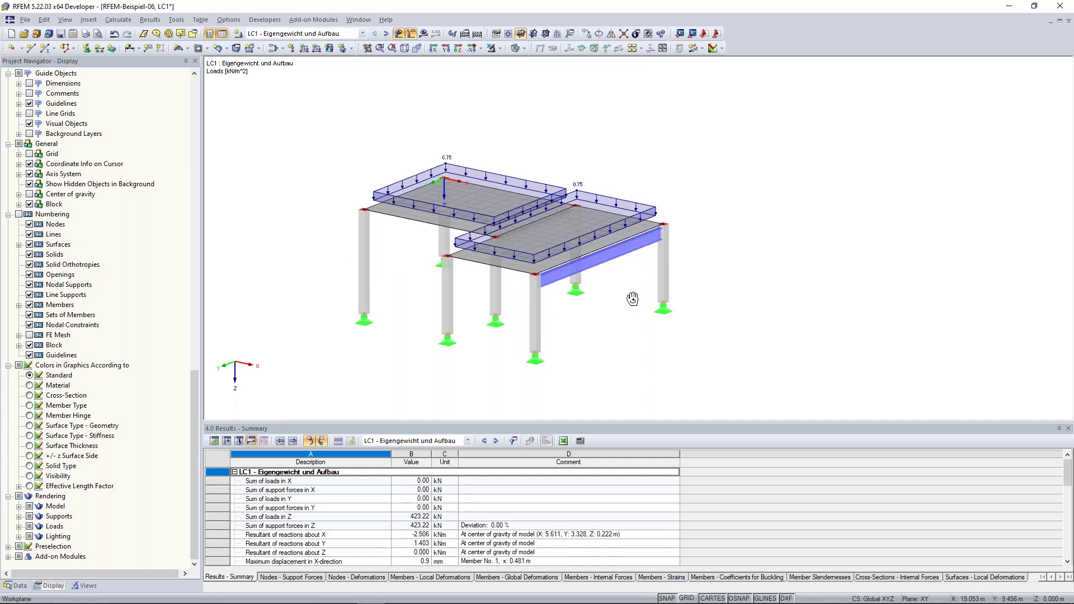
{"action": "left_click", "coordinate": [29, 396]}
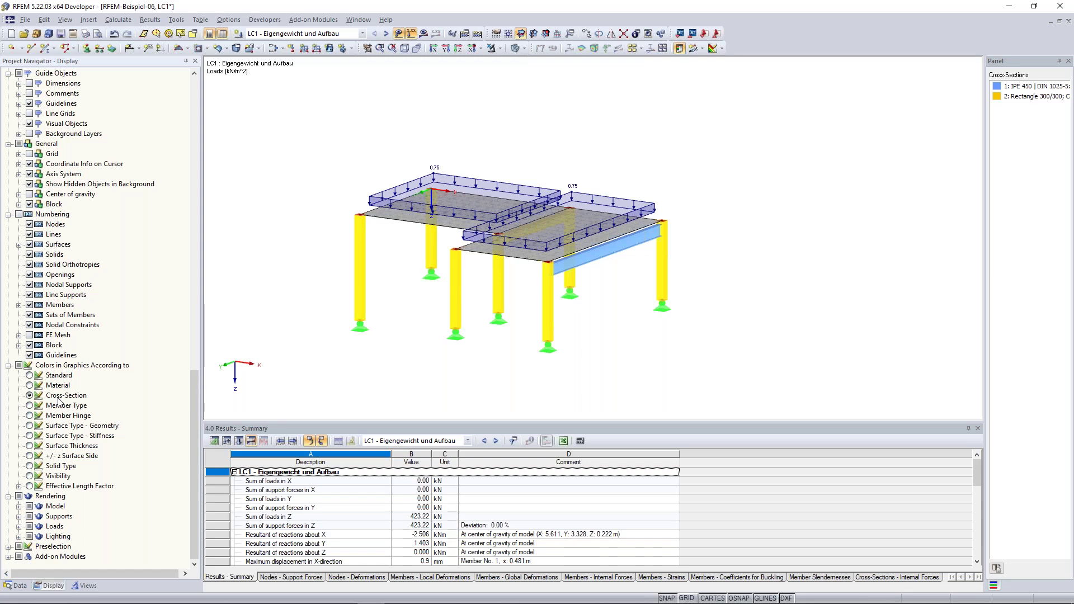
Bring up the Views navigator, rotate the model to its opposite side and save a user-defined view named Favorite view
{"action": "left_click", "coordinate": [87, 586]}
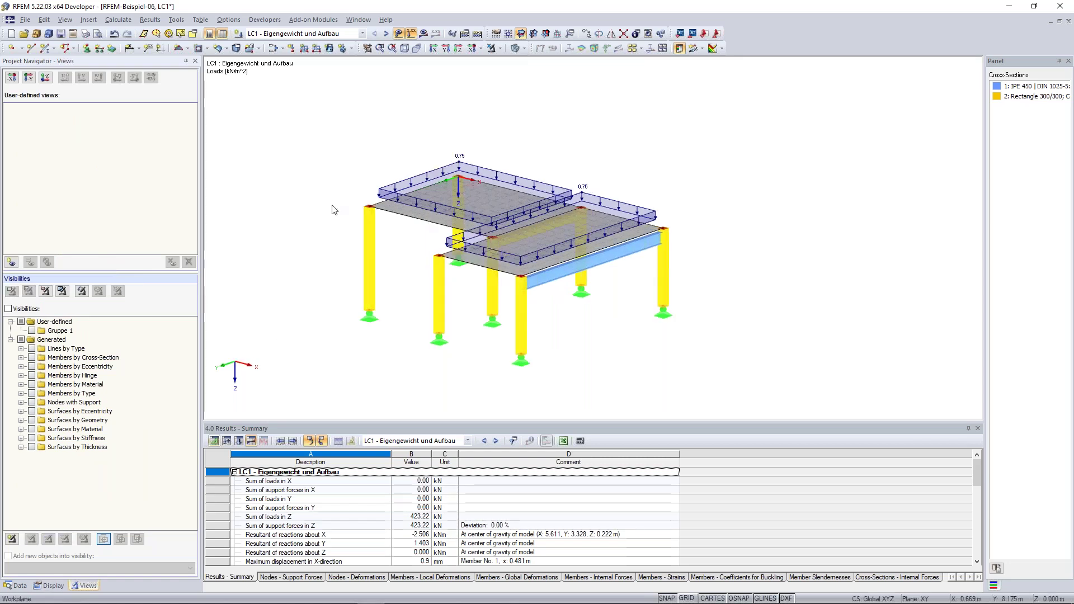
{"action": "middle_click_drag", "start_coordinate": [282, 145], "coordinate": [393, 123], "text": "ctrl"}
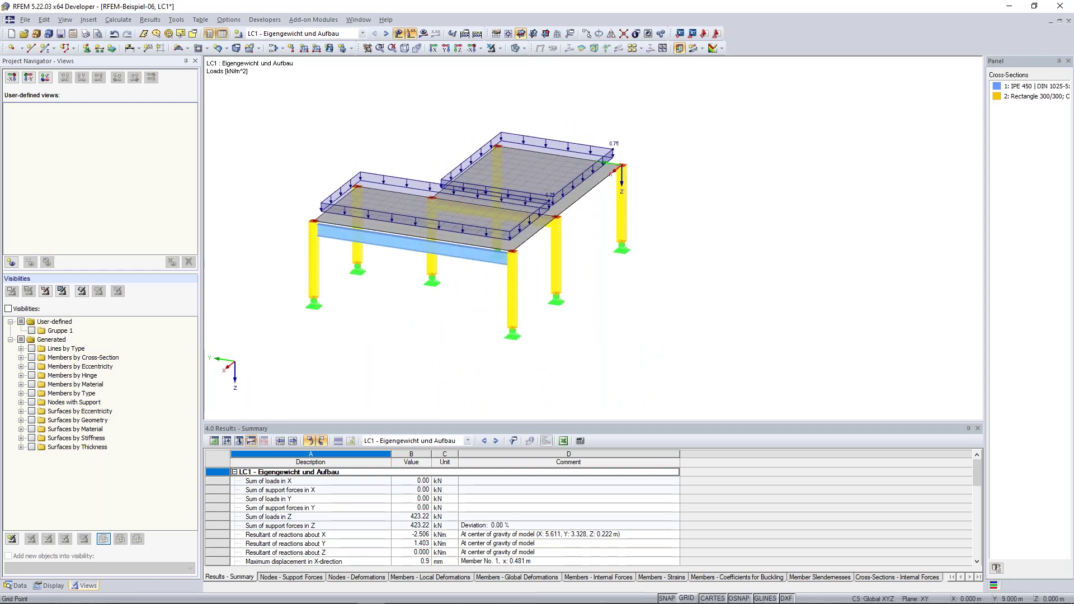
{"action": "middle_click_drag", "start_coordinate": [393, 123], "coordinate": [448, 165], "text": "ctrl"}
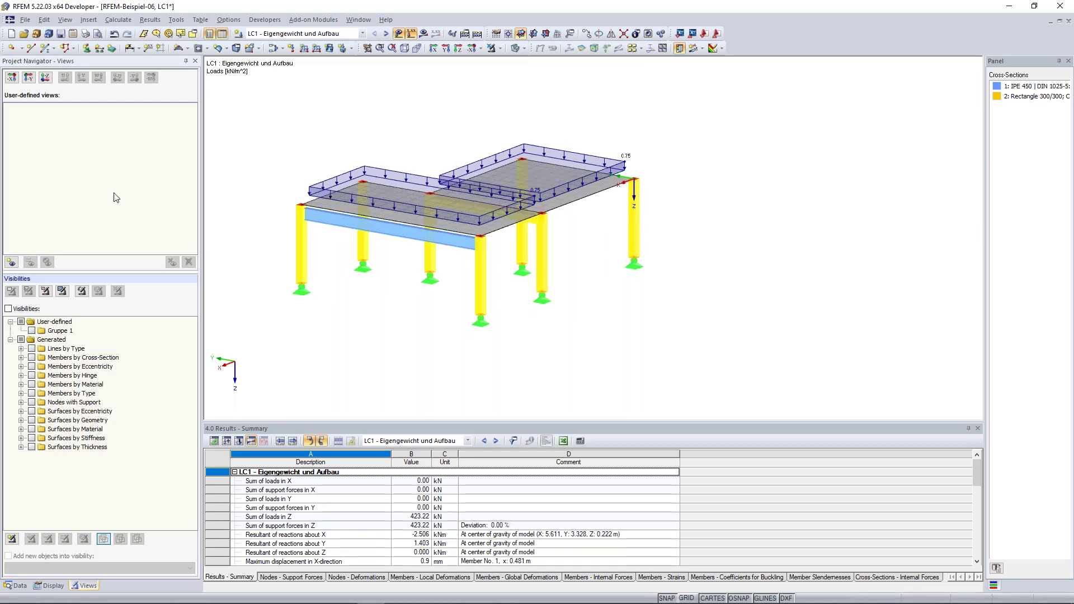
{"action": "middle_click_drag", "start_coordinate": [343, 119], "coordinate": [347, 146], "text": "ctrl"}
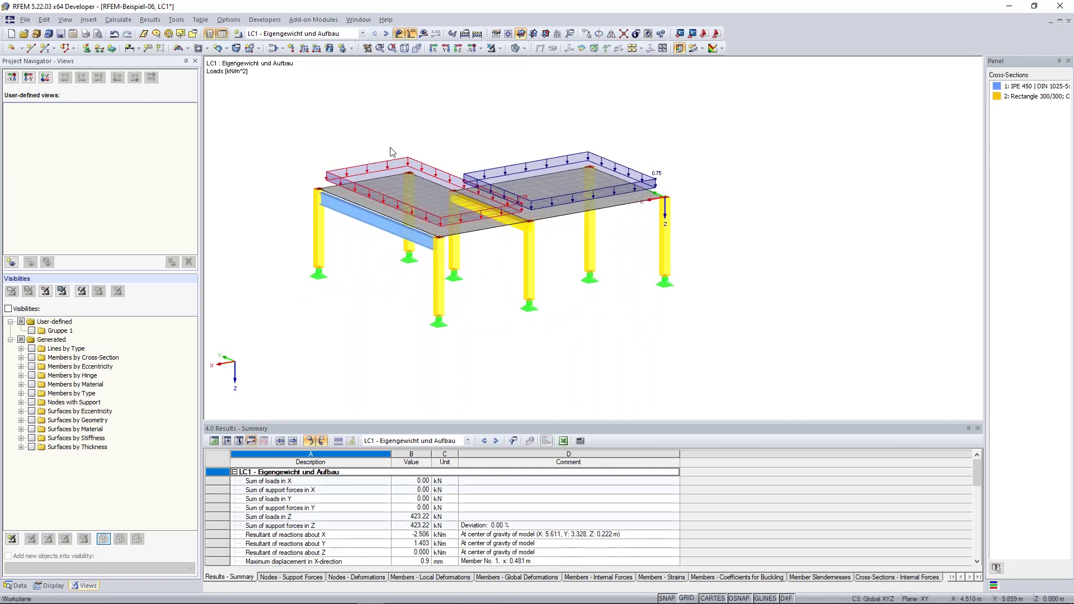
{"action": "left_click", "coordinate": [11, 262]}
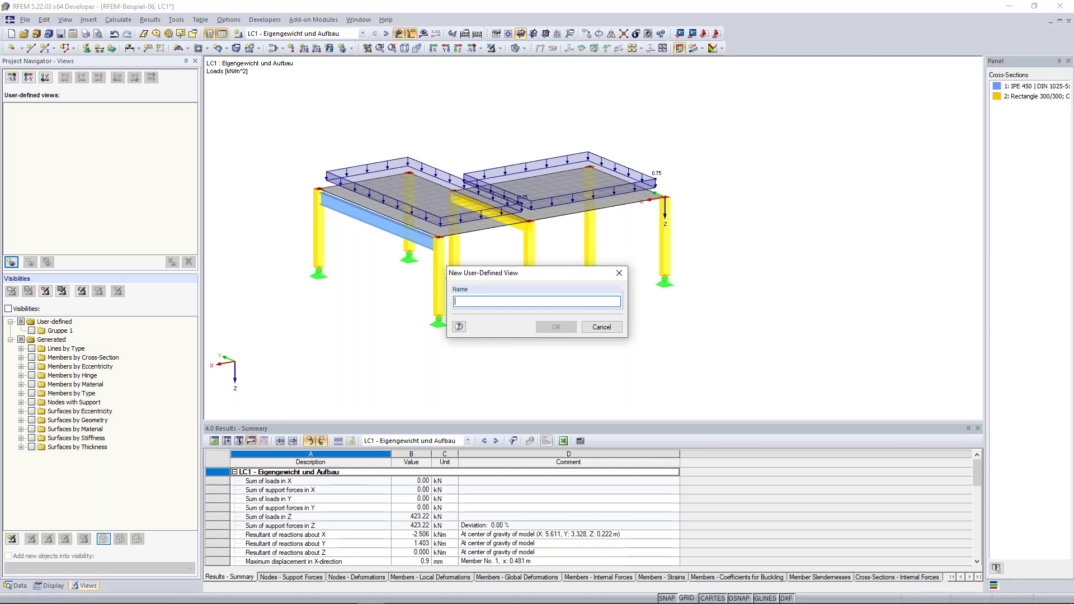
{"action": "type", "text": "Favorite view"}
{"action": "key", "text": "Return"}
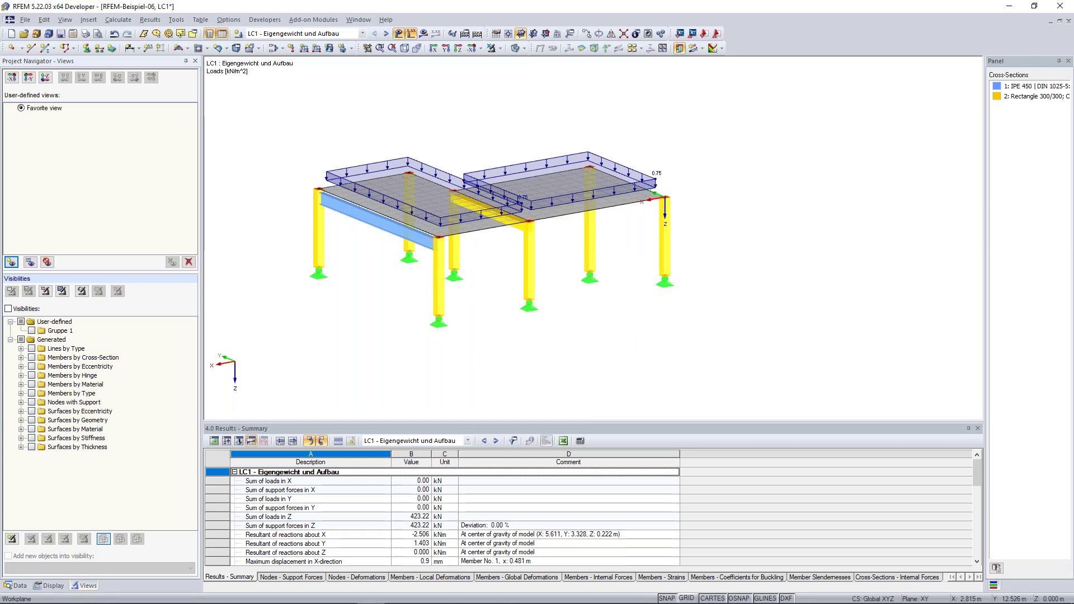
Rotate the model away from the saved orientation and recall the user-defined view Favorite view
{"action": "double_click", "coordinate": [44, 108]}
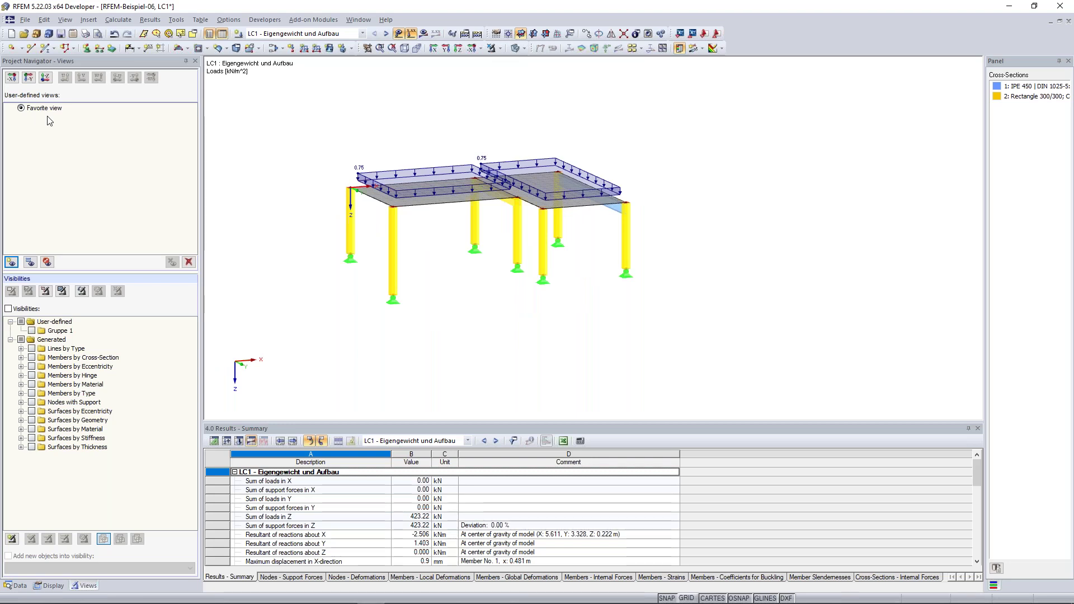
{"action": "double_click", "coordinate": [26, 108]}
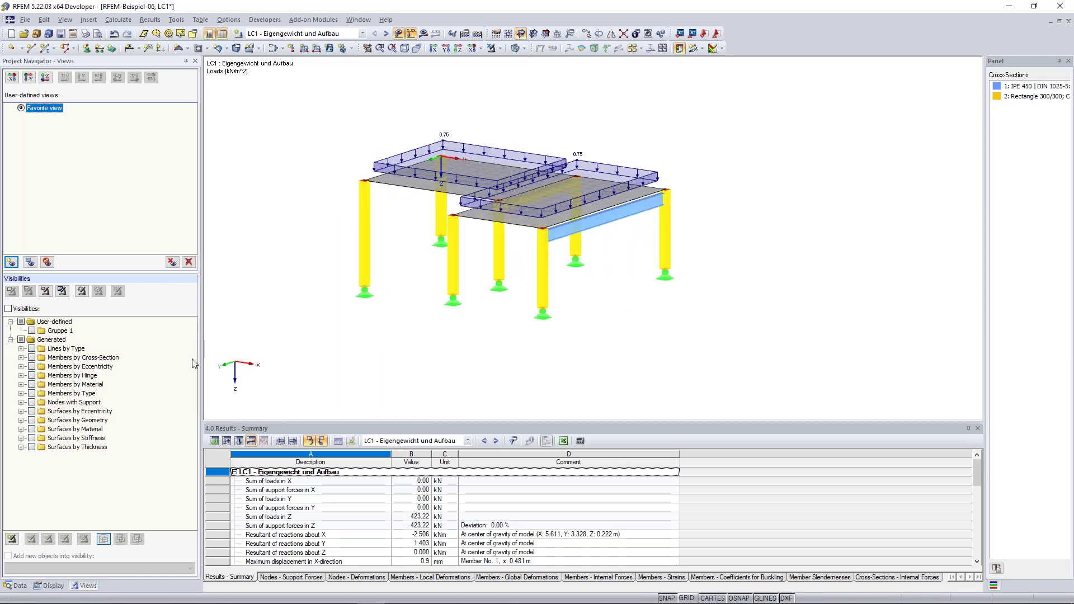
{"action": "middle_click_drag", "start_coordinate": [619, 326], "coordinate": [598, 330], "text": "ctrl"}
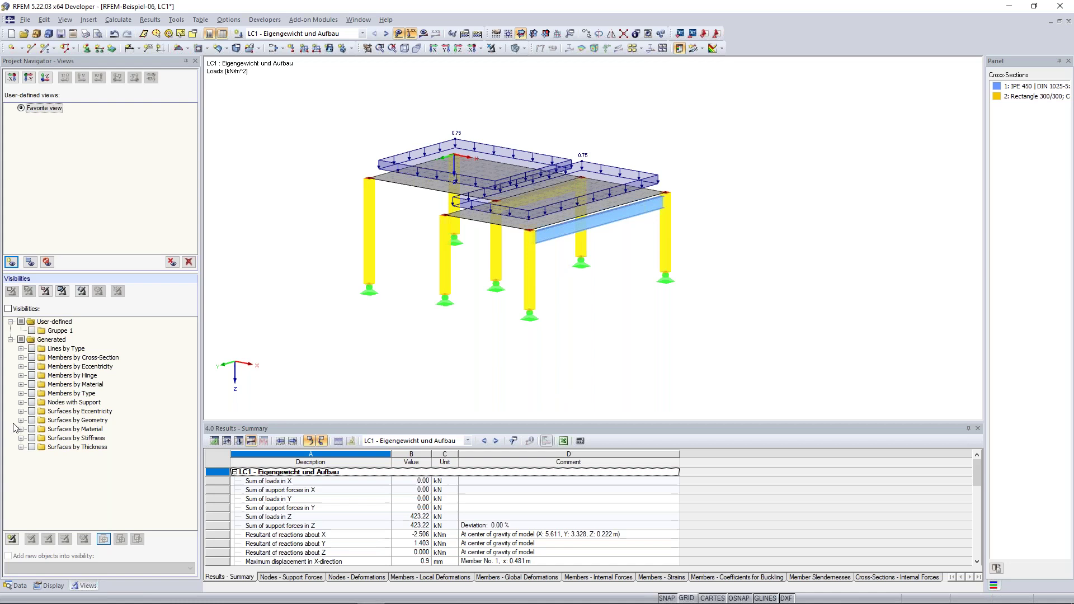
Expand the generated visibilities for Members by Cross-Section and show only the members with cross-section 2, Rectangle 300/300
{"action": "left_click", "coordinate": [21, 357]}
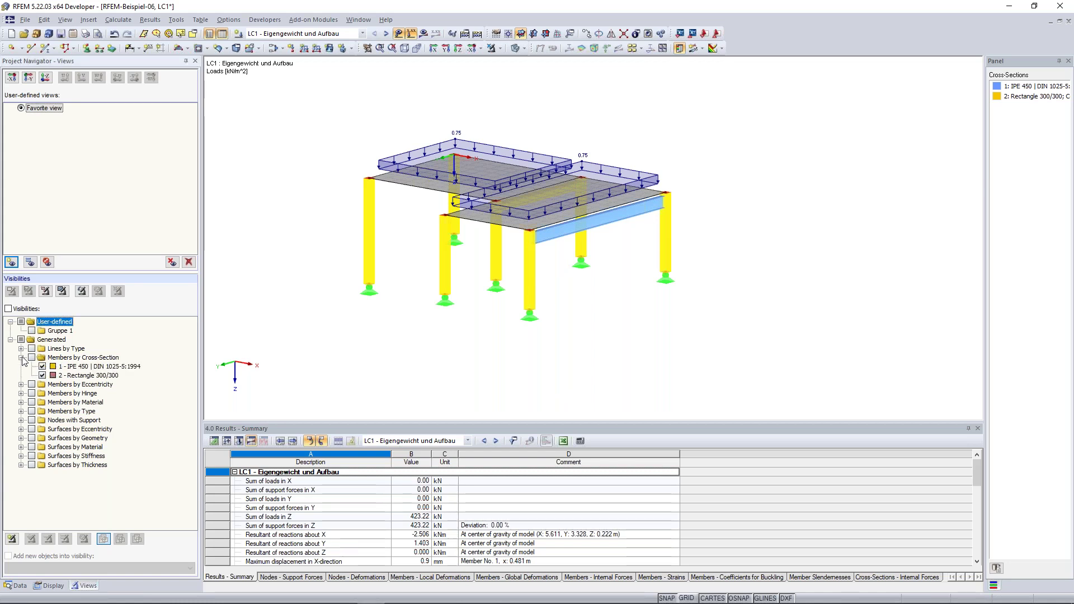
{"action": "left_click", "coordinate": [42, 366]}
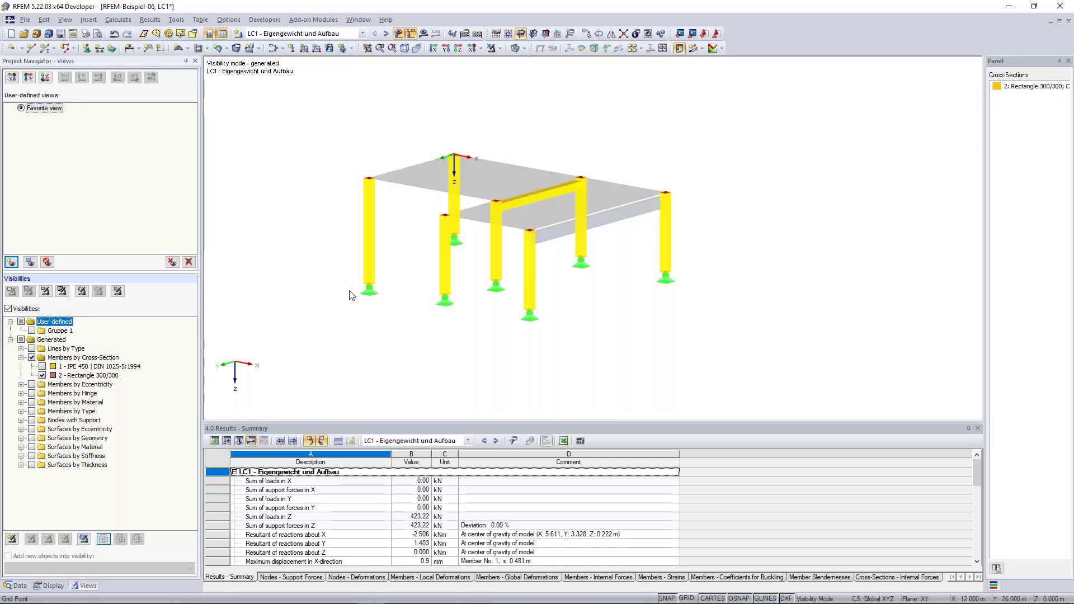
{"action": "middle_click_drag", "start_coordinate": [603, 309], "coordinate": [590, 313], "text": "ctrl"}
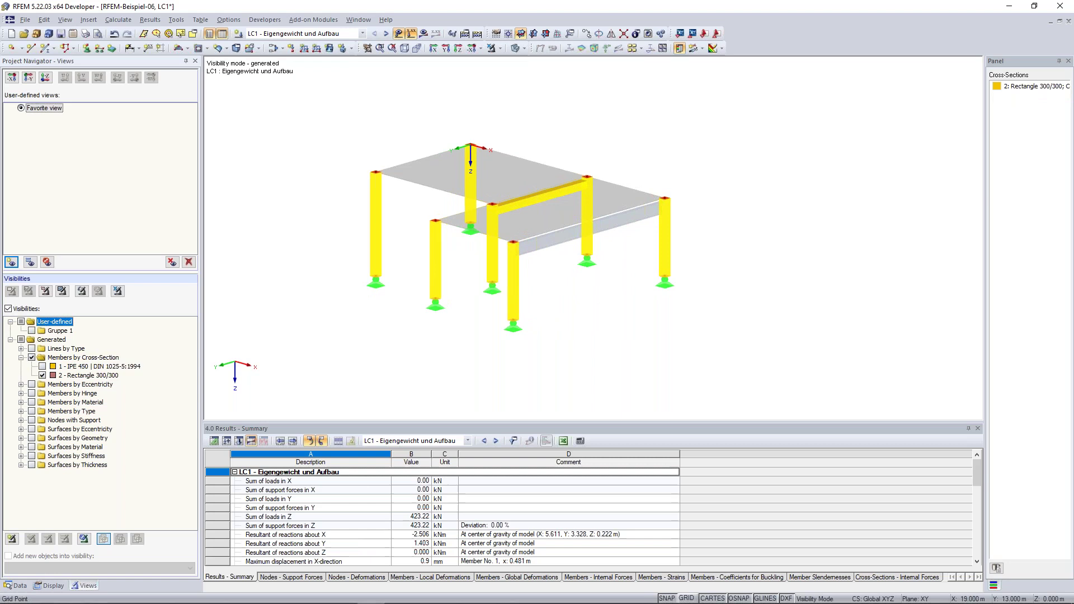
Switch the generated visibility to show only the beam with cross-section 1, IPE 450, and inspect it
{"action": "left_click", "coordinate": [32, 358]}
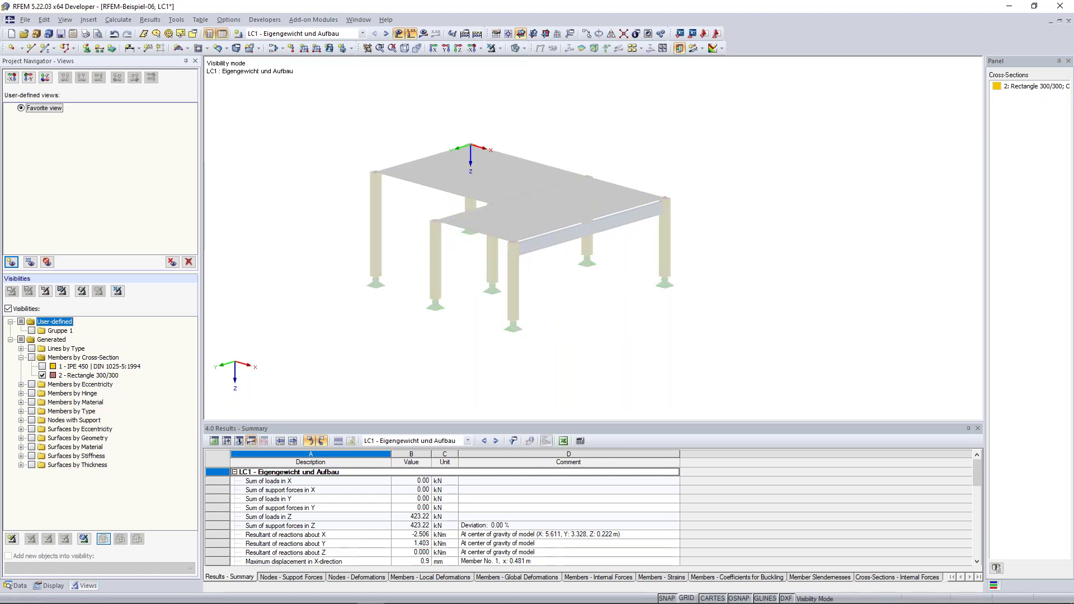
{"action": "left_click", "coordinate": [43, 375]}
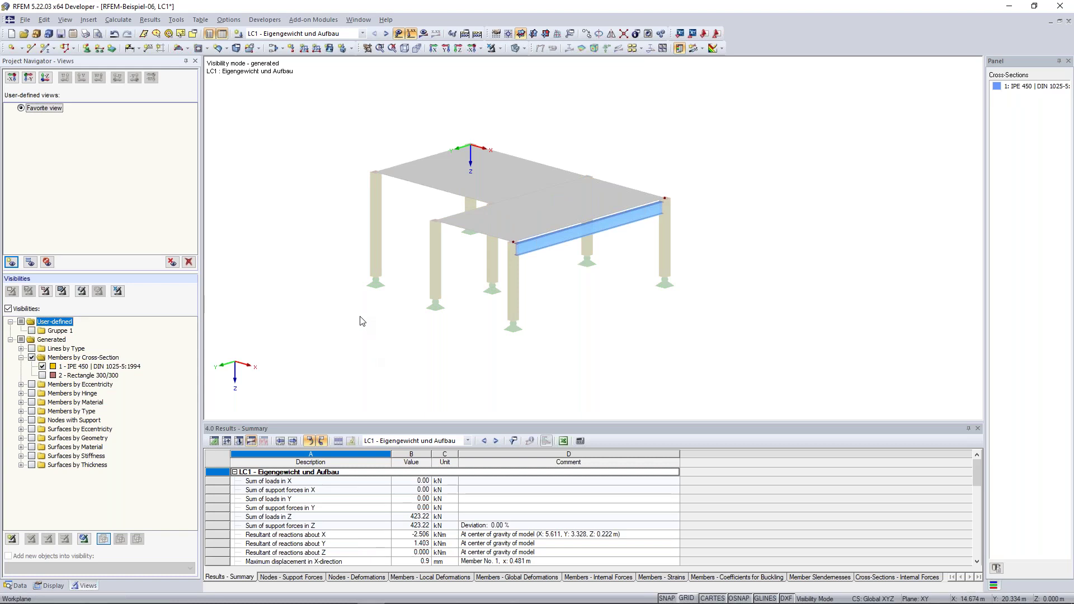
{"action": "middle_click_drag", "start_coordinate": [372, 352], "coordinate": [425, 358], "text": "ctrl"}
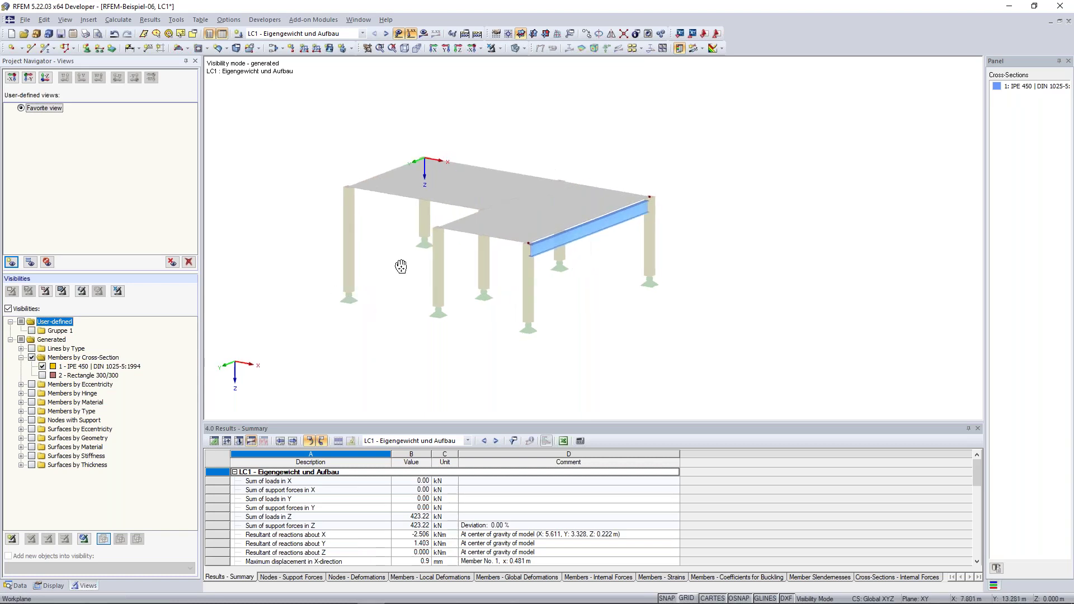
{"action": "middle_click_drag", "start_coordinate": [393, 263], "coordinate": [426, 257]}
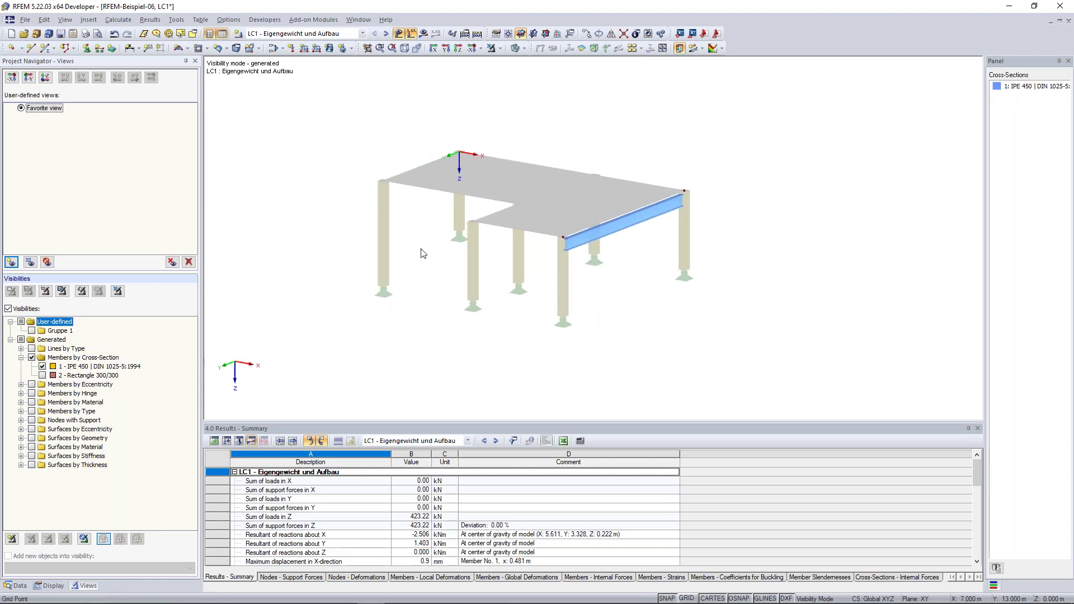
Turn on the results of LC1 for the isolated IPE 450 beam and examine its stress distribution
{"action": "left_click", "coordinate": [428, 34]}
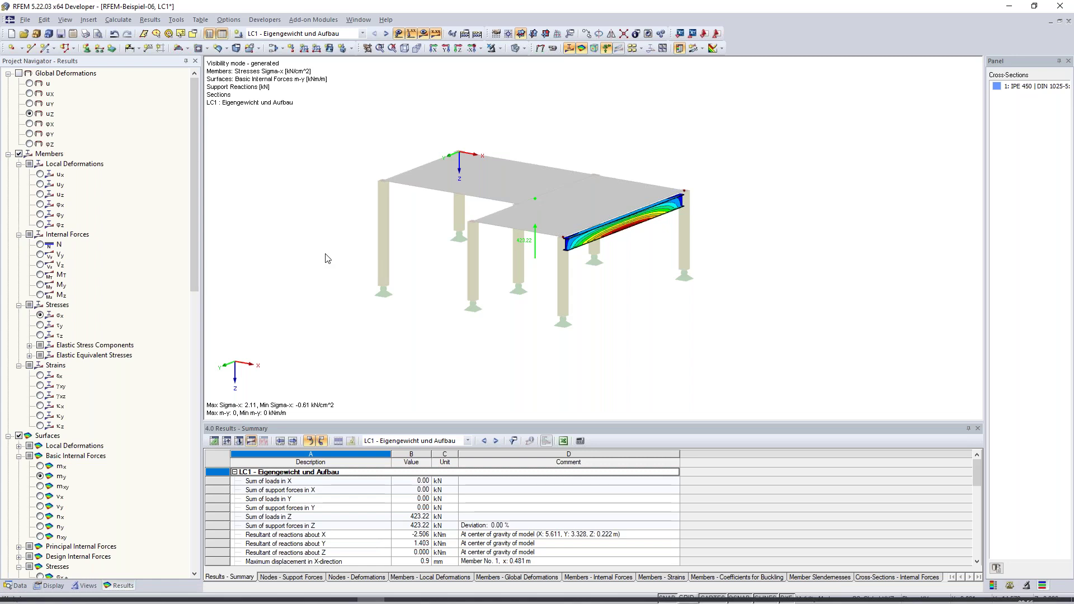
{"action": "middle_click_drag", "start_coordinate": [326, 256], "coordinate": [336, 249], "text": "ctrl"}
{"action": "middle_click_drag", "start_coordinate": [471, 144], "coordinate": [457, 169], "text": "ctrl"}
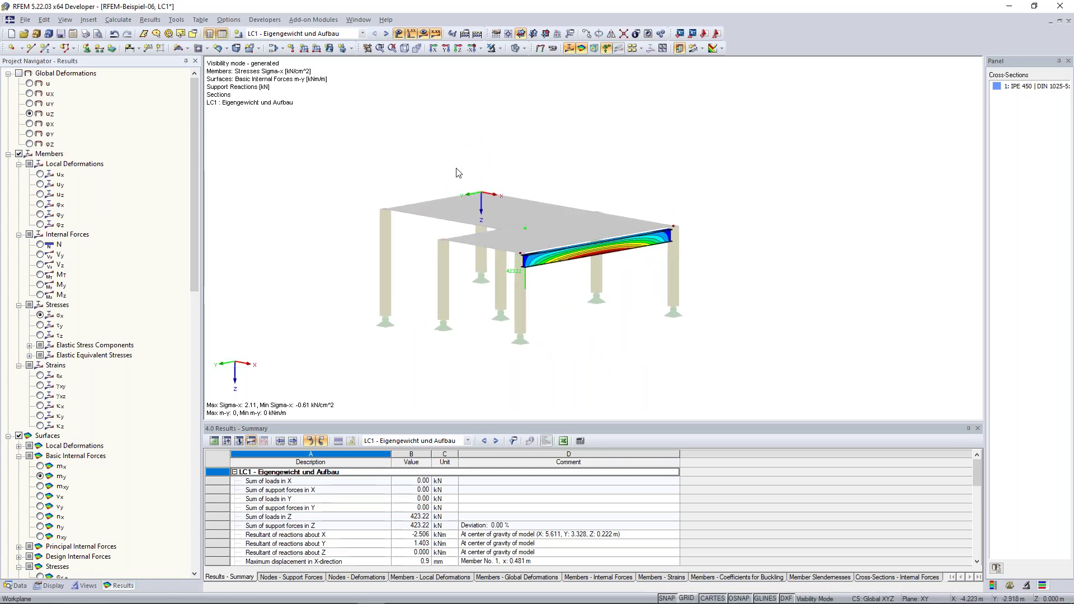
Cancel the visibility mode to show the whole model and display the global deformations u-Z
{"action": "left_click", "coordinate": [500, 51]}
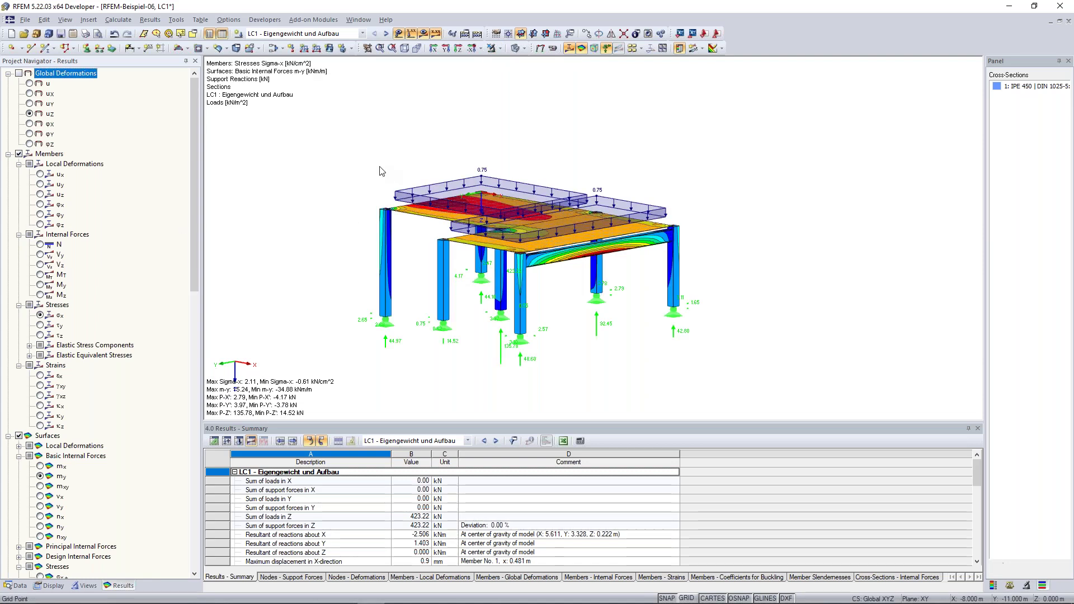
{"action": "middle_click_drag", "start_coordinate": [381, 174], "coordinate": [370, 176], "text": "ctrl"}
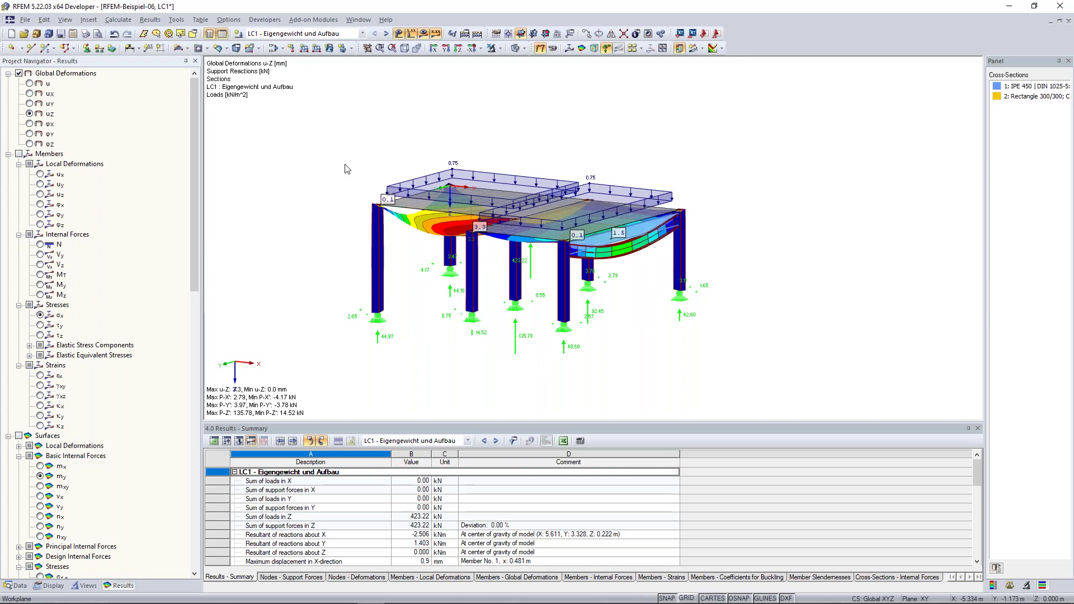
{"action": "middle_click_drag", "start_coordinate": [423, 219], "coordinate": [499, 270], "text": "ctrl"}
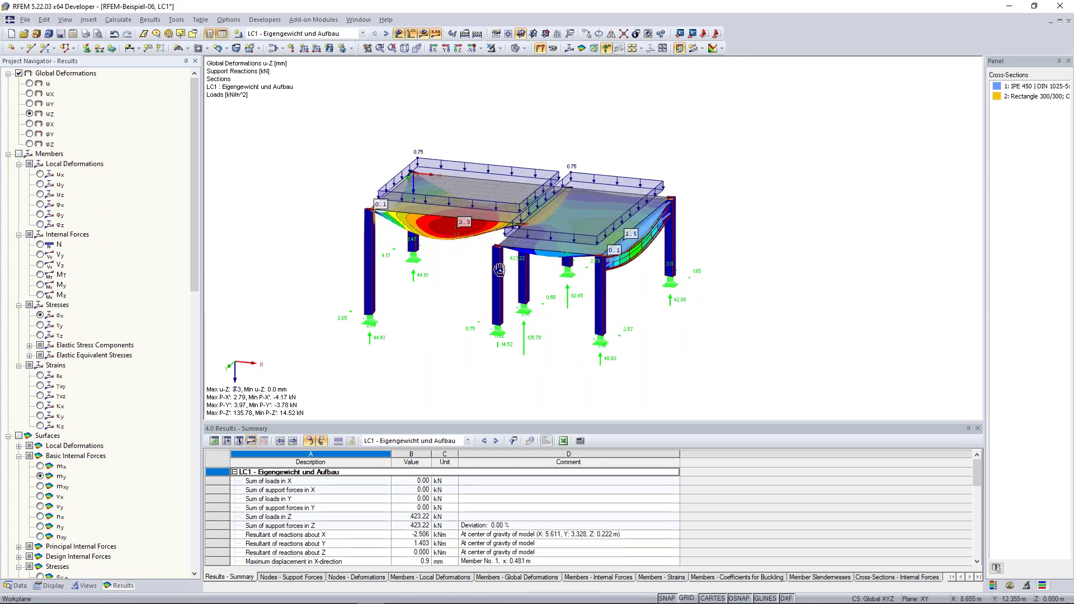
{"action": "scroll", "coordinate": [501, 263], "scroll_direction": "up", "scroll_amount": 2}
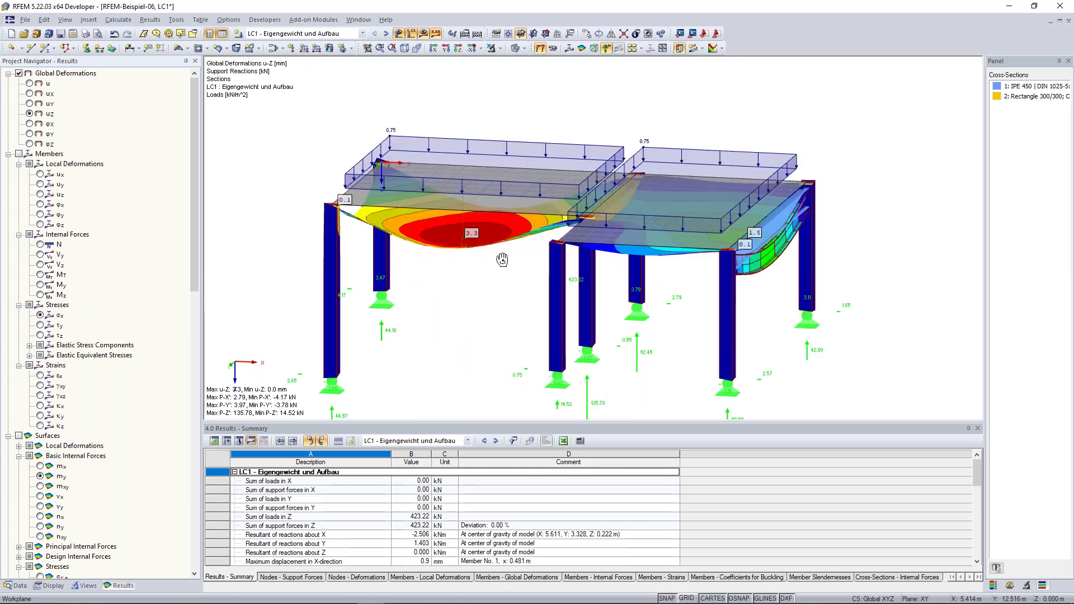
{"action": "middle_click_drag", "start_coordinate": [502, 259], "coordinate": [392, 262], "text": "ctrl"}
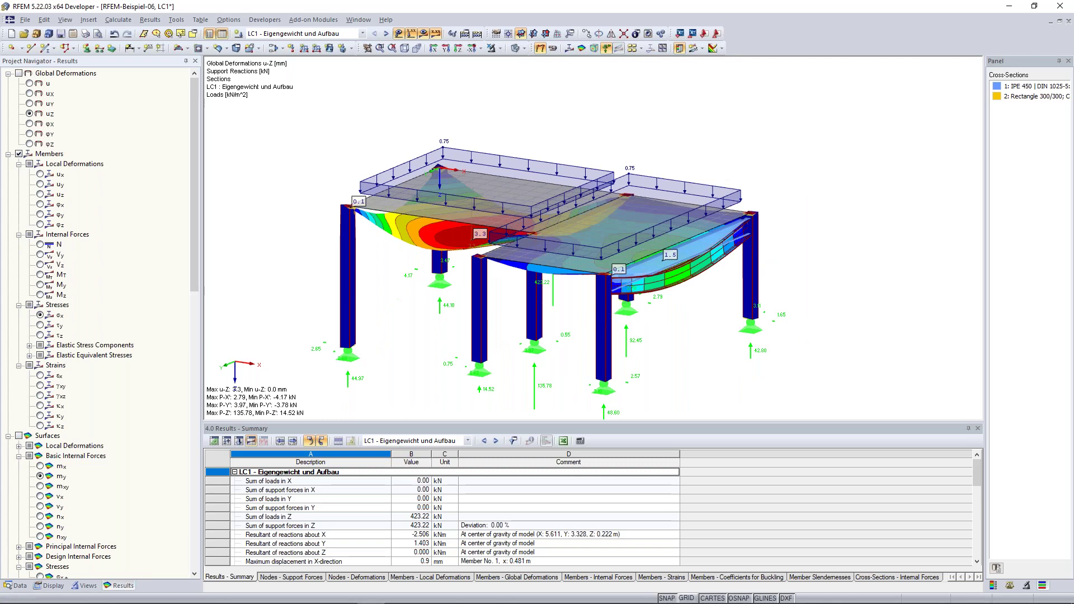
Switch the results to the members and display their internal forces My
{"action": "left_click", "coordinate": [18, 153]}
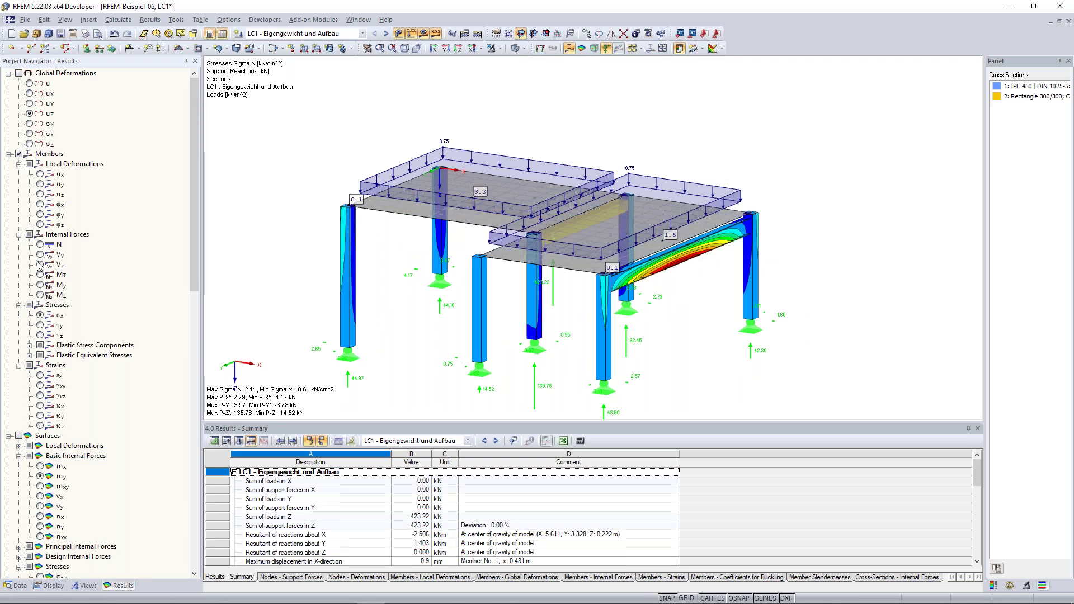
{"action": "left_click", "coordinate": [40, 285]}
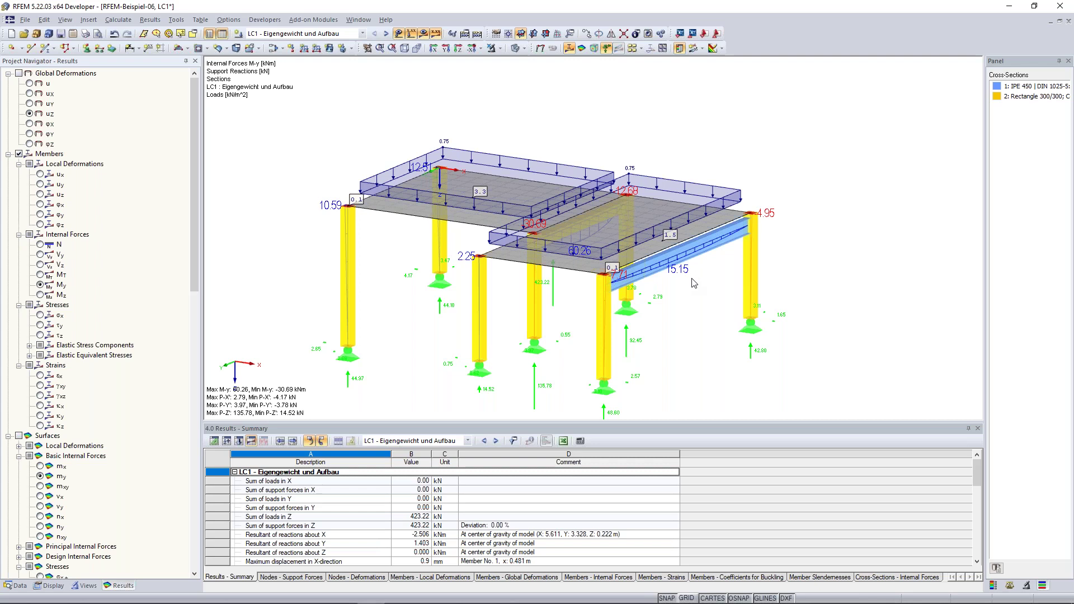
Change the displayed member results to the internal forces N
{"action": "scroll", "coordinate": [626, 291], "scroll_direction": "down", "scroll_amount": 3}
{"action": "scroll", "coordinate": [626, 291], "scroll_direction": "up", "scroll_amount": 5}
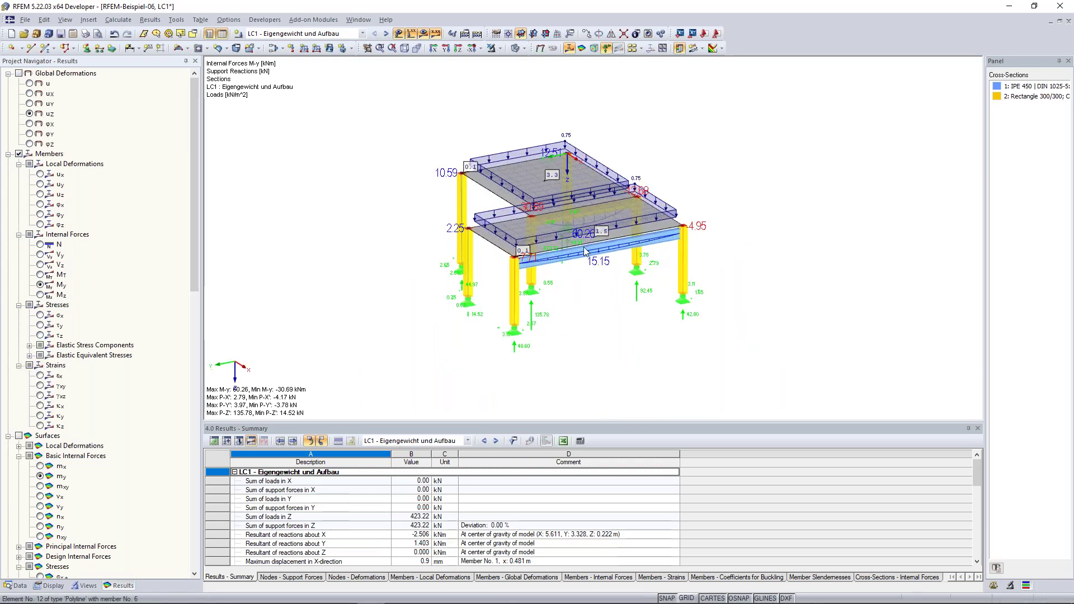
{"action": "middle_click_drag", "start_coordinate": [569, 301], "coordinate": [335, 235], "text": "ctrl"}
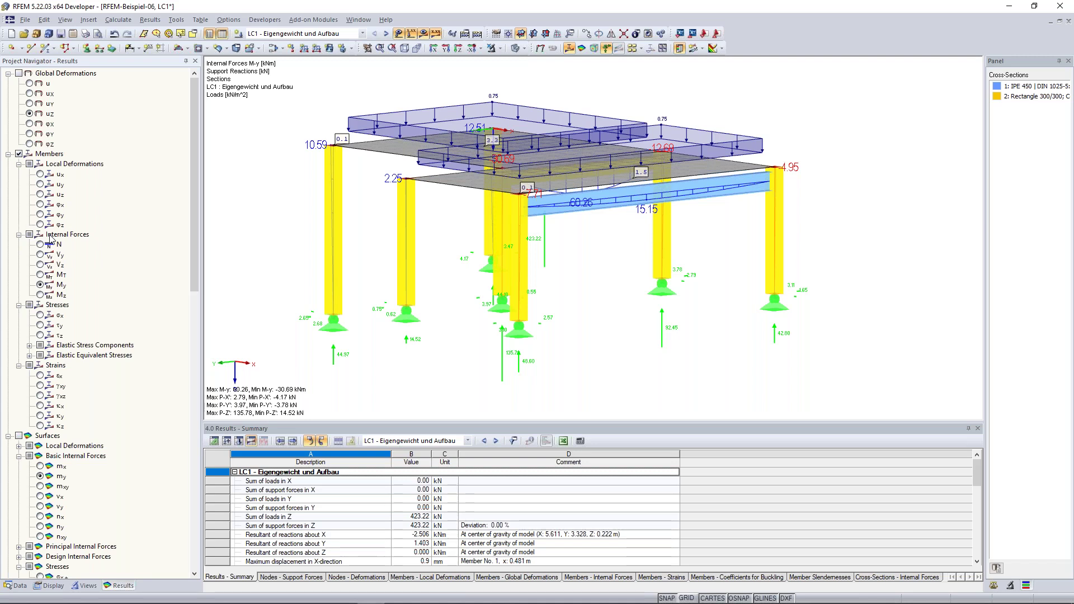
{"action": "left_click", "coordinate": [51, 242]}
Show the model data in the tables and navigator, and select the material Steel S 235 to view its row in the materials table
{"action": "left_click", "coordinate": [216, 441]}
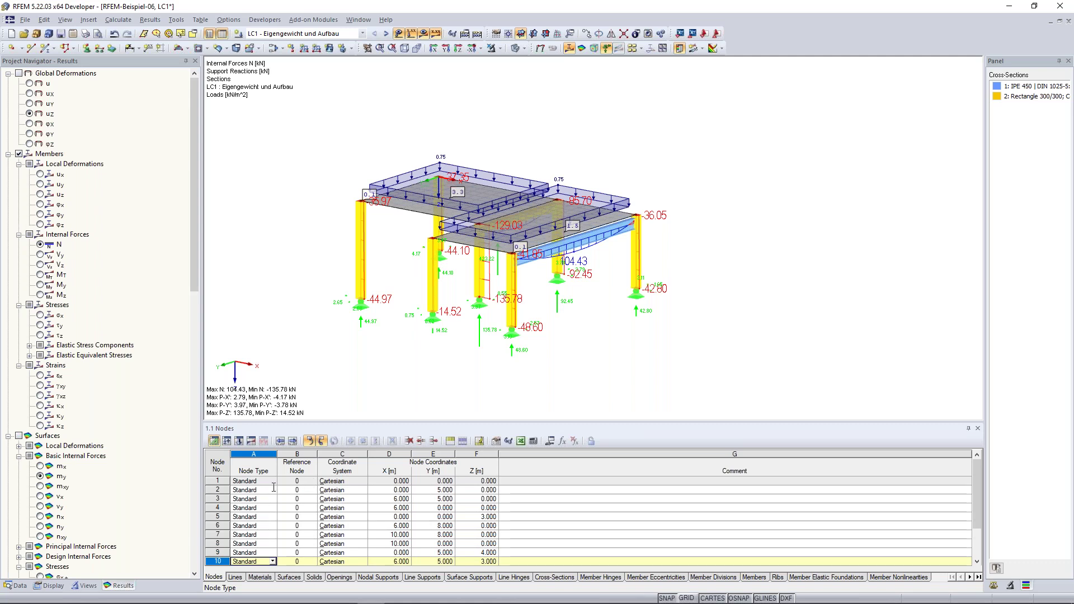
{"action": "left_click", "coordinate": [20, 585]}
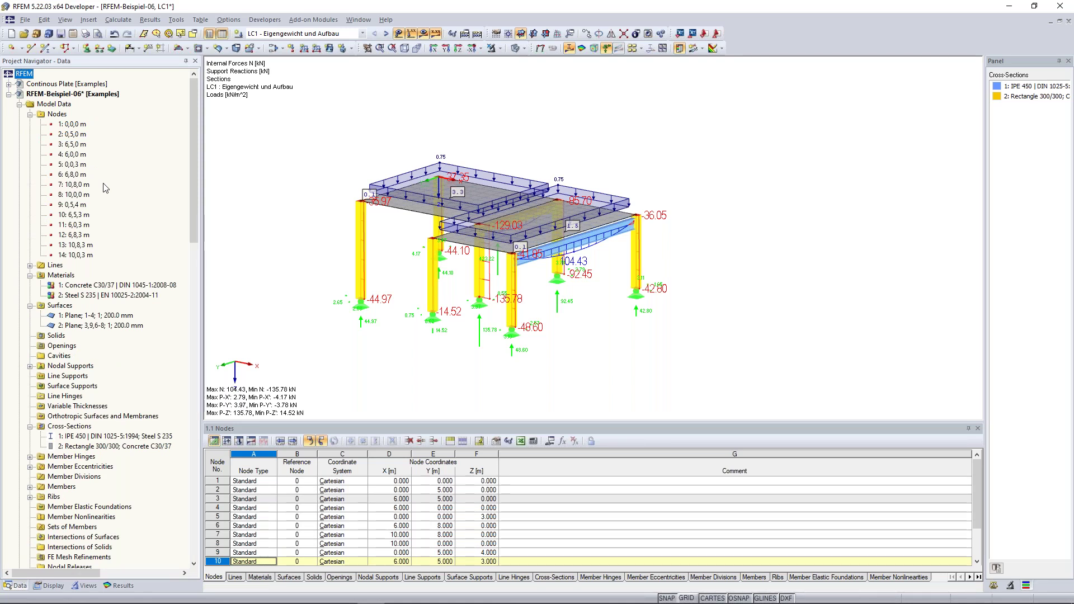
{"action": "left_click", "coordinate": [110, 295]}
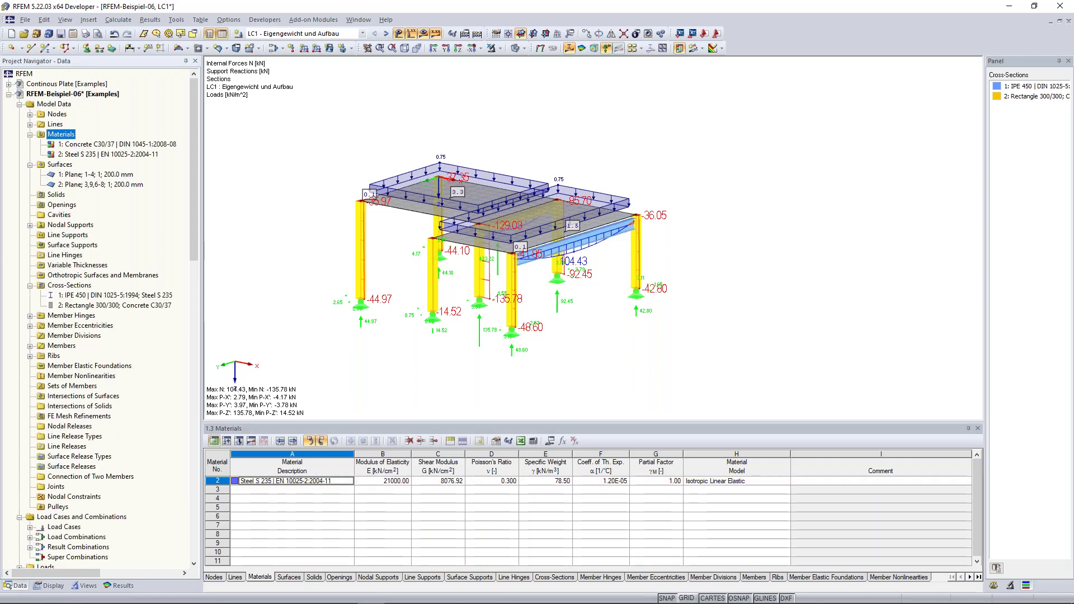
{"action": "left_click", "coordinate": [98, 155]}
{"action": "scroll", "coordinate": [271, 506], "scroll_direction": "up", "scroll_amount": 1}
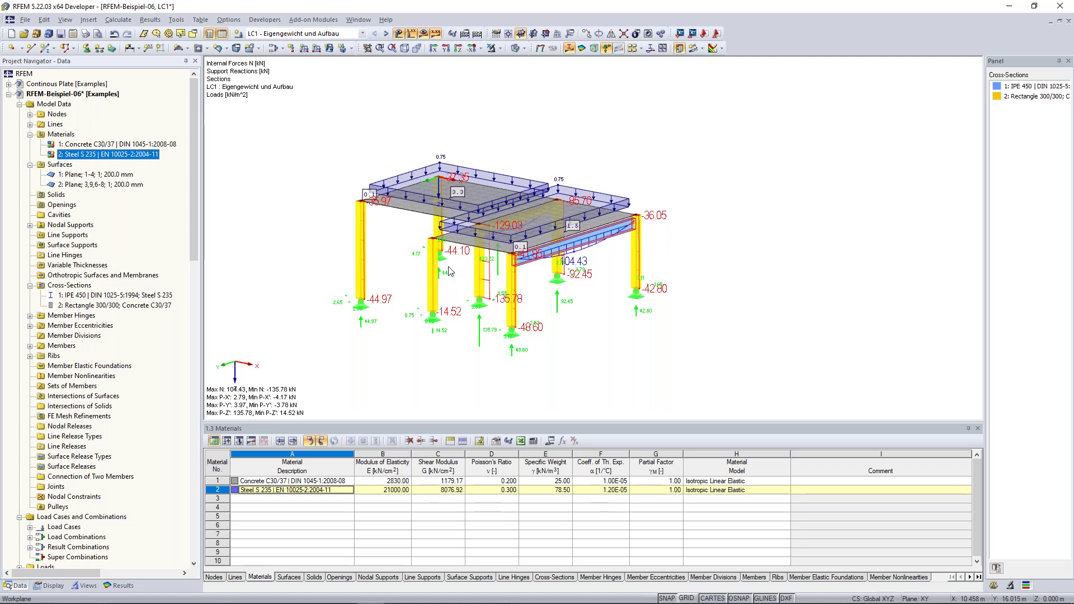
Examine the example frame in the work window from several distances and viewing angles
{"action": "middle_click_drag", "start_coordinate": [274, 261], "coordinate": [284, 267]}
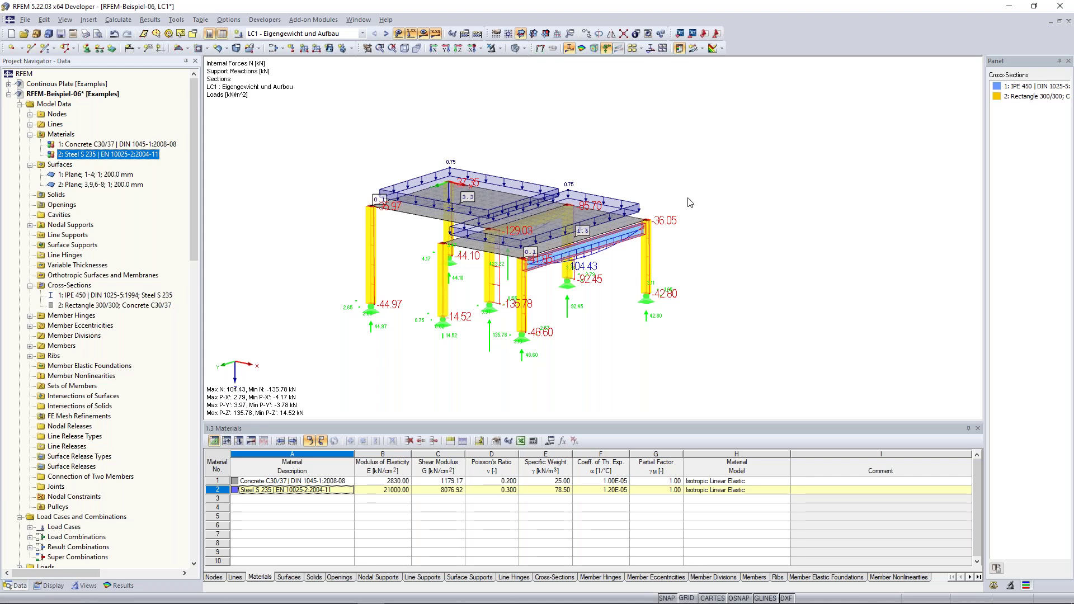
{"action": "middle_click_drag", "start_coordinate": [633, 208], "coordinate": [689, 202]}
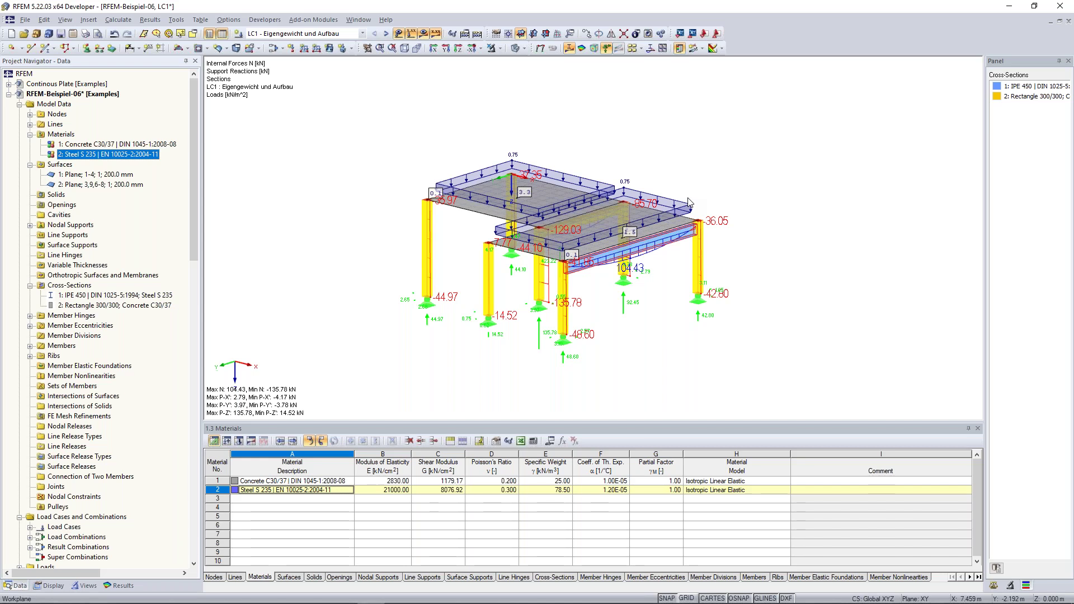
{"action": "scroll", "coordinate": [748, 304], "scroll_direction": "down", "scroll_amount": 1}
{"action": "middle_click_drag", "start_coordinate": [772, 302], "coordinate": [644, 287], "text": "ctrl"}
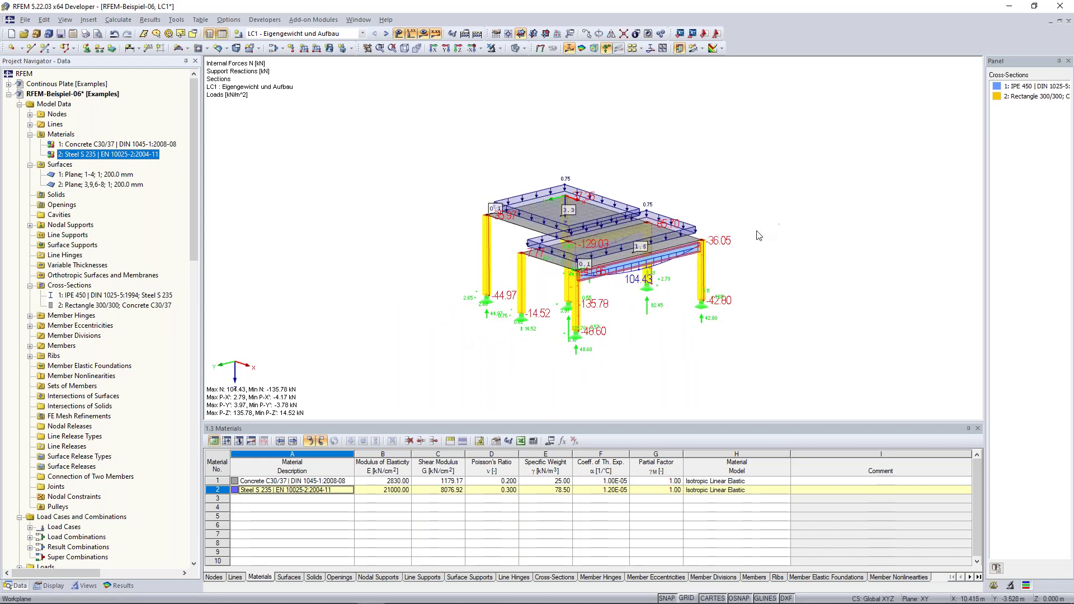
{"action": "mouse_move", "coordinate": [743, 231]}
{"action": "middle_mouse_down"}
{"action": "mouse_move", "coordinate": [783, 233]}
{"action": "mouse_move", "coordinate": [743, 243]}
{"action": "middle_mouse_up"}
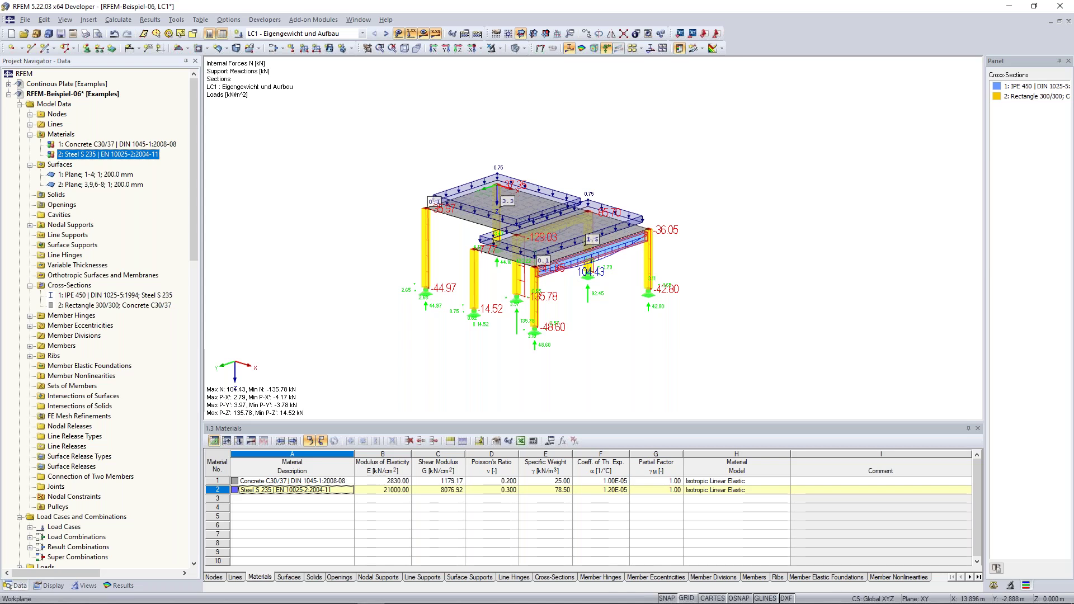
{"action": "left_click_drag", "start_coordinate": [705, 82], "coordinate": [784, 176]}
{"action": "middle_click_drag", "start_coordinate": [576, 178], "coordinate": [656, 135]}
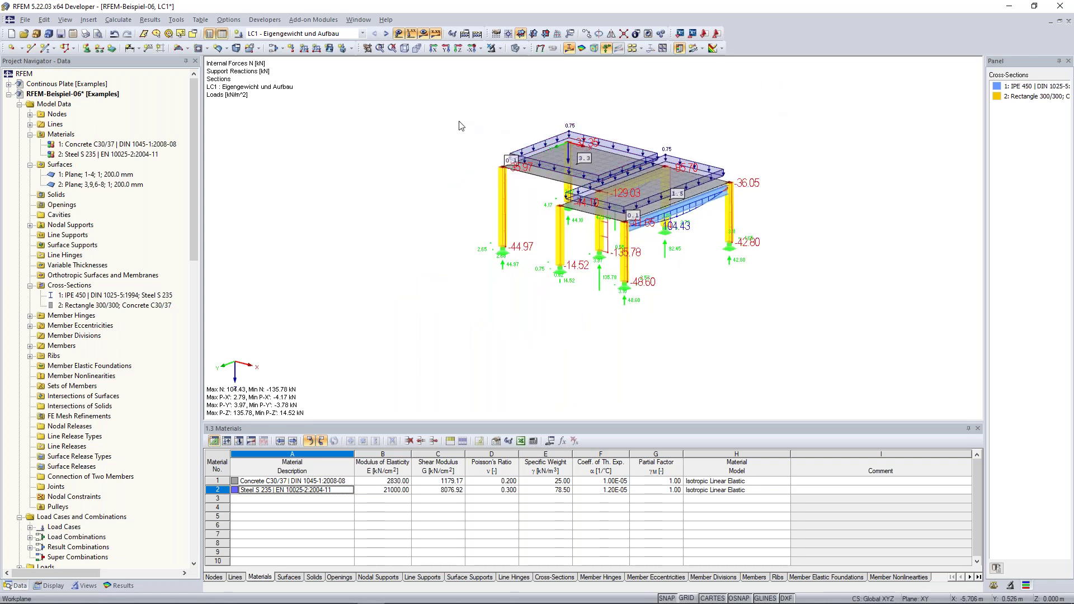
{"action": "scroll", "coordinate": [473, 144], "scroll_direction": "up", "scroll_amount": 1}
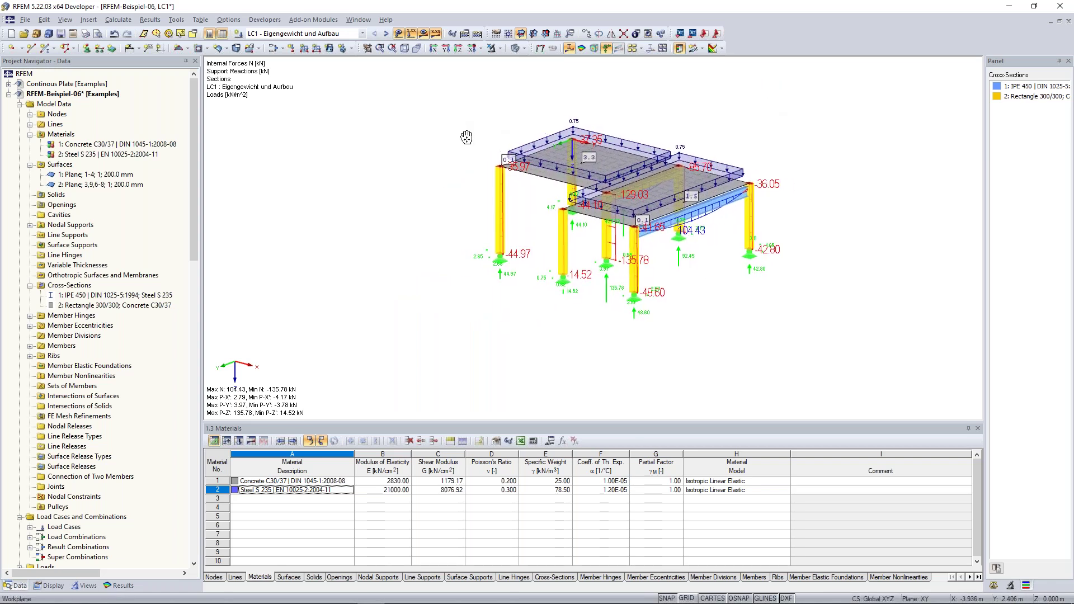
Try enclosing window selections around the outer column and its support beneath the upper slab
{"action": "left_click_drag", "start_coordinate": [406, 91], "coordinate": [427, 115]}
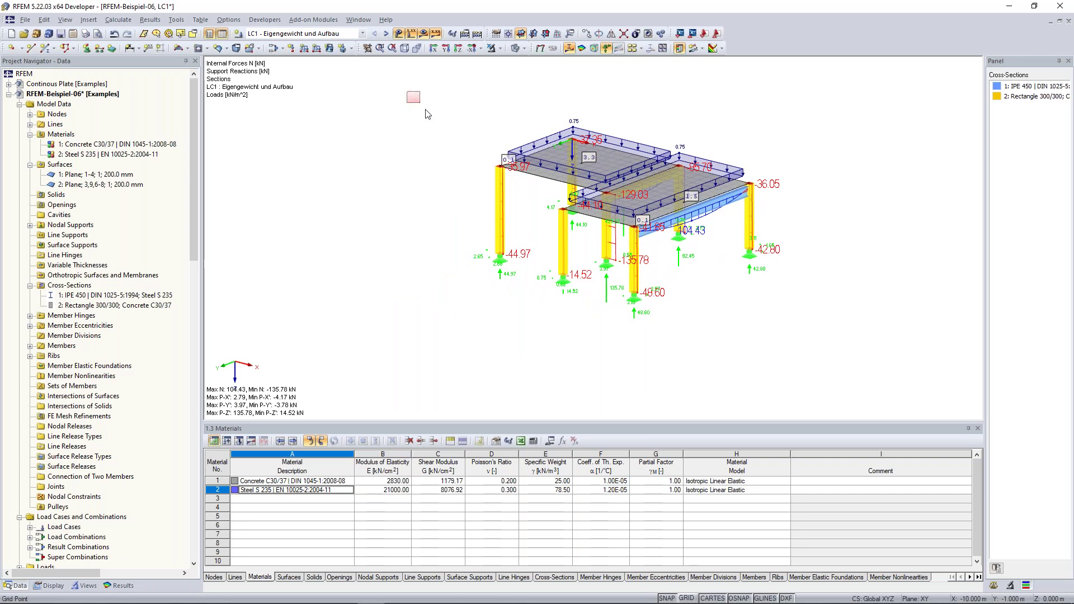
{"action": "left_click_drag", "start_coordinate": [426, 111], "coordinate": [531, 295]}
{"action": "scroll", "coordinate": [469, 168], "scroll_direction": "up", "scroll_amount": 1}
{"action": "left_click", "coordinate": [469, 167]}
{"action": "left_click_drag", "start_coordinate": [422, 92], "coordinate": [538, 320]}
{"action": "left_click_drag", "start_coordinate": [440, 113], "coordinate": [539, 319]}
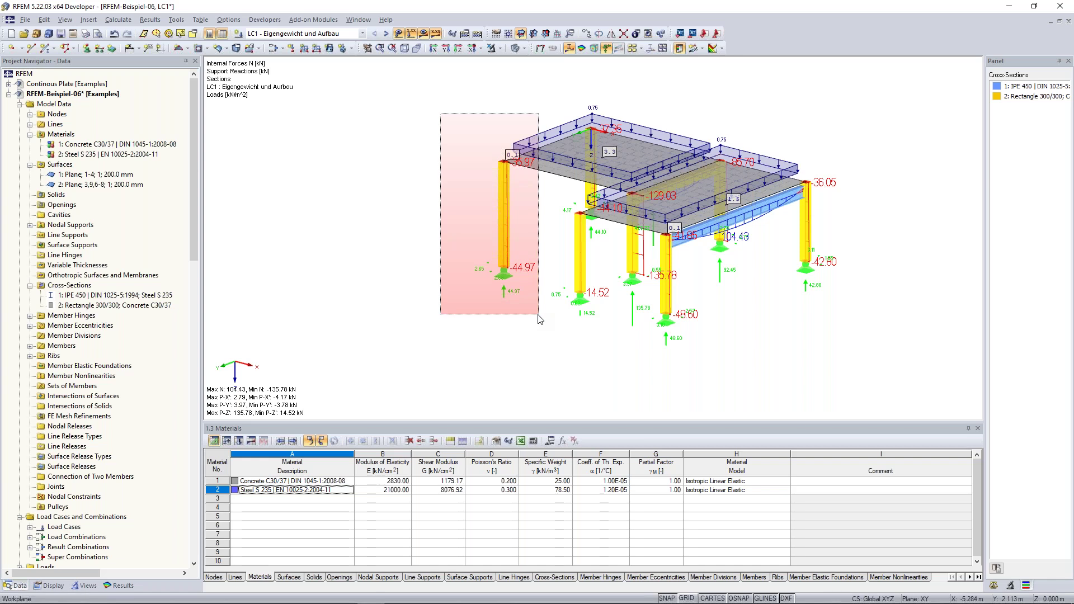
Select the column and support at the far end of the IPE 450 beam with a selection window, and clear the selection
{"action": "middle_click_drag", "start_coordinate": [538, 320], "coordinate": [398, 303]}
{"action": "left_click_drag", "start_coordinate": [780, 317], "coordinate": [675, 204]}
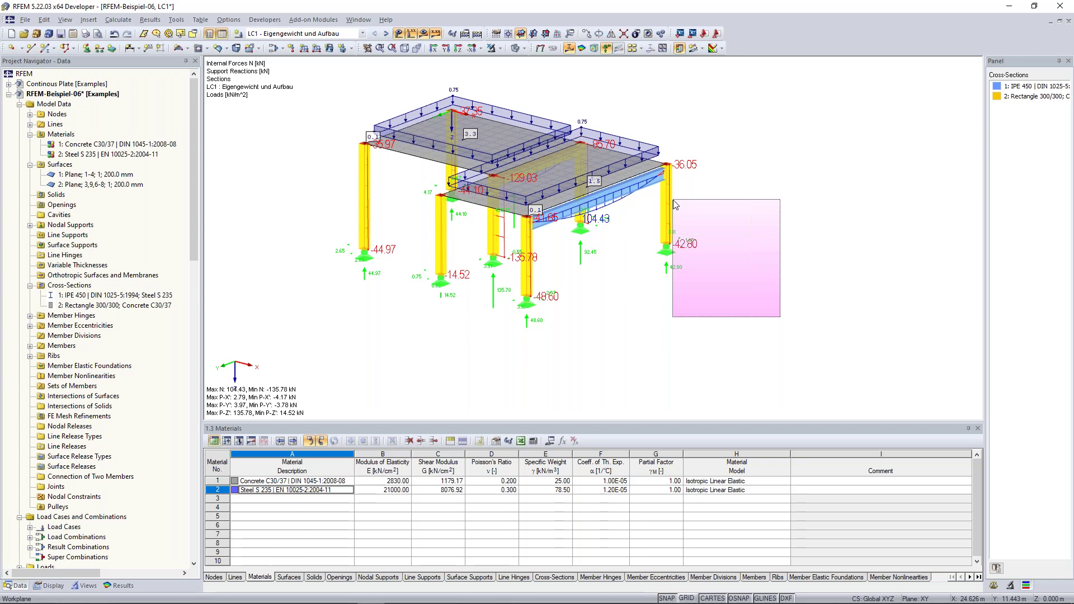
{"action": "middle_click_drag", "start_coordinate": [621, 118], "coordinate": [650, 160], "text": "ctrl"}
{"action": "left_click_drag", "start_coordinate": [651, 160], "coordinate": [733, 271]}
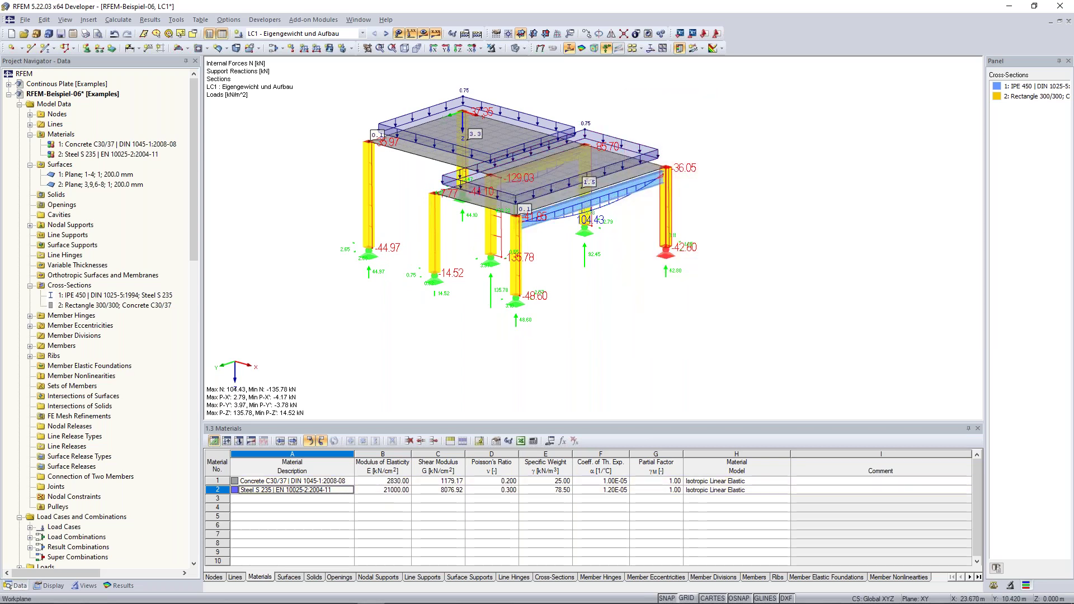
{"action": "key", "text": "Escape"}
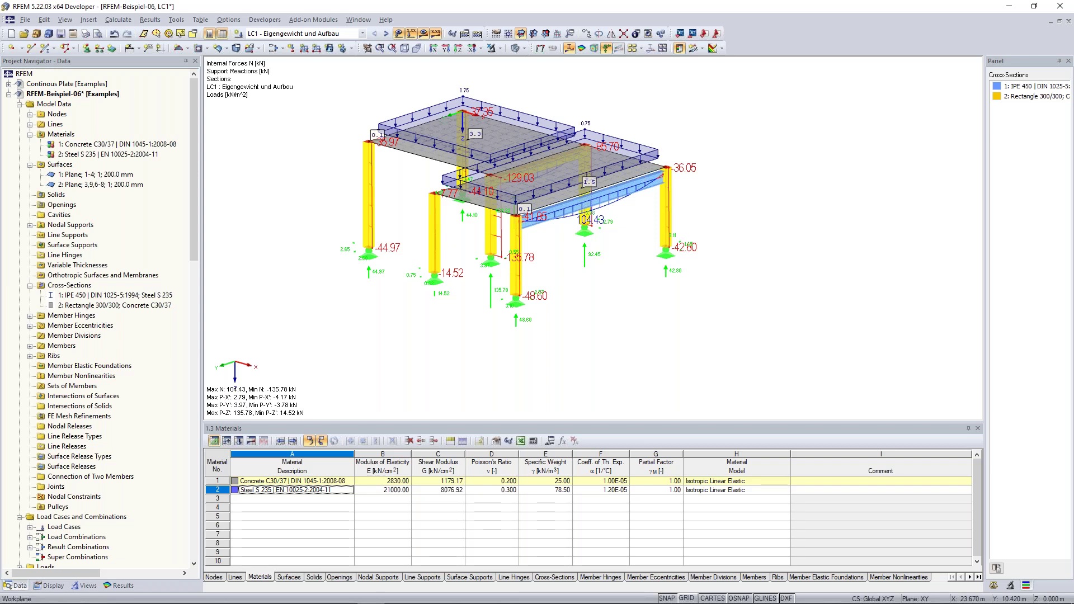
Examine the commands offered for the empty workspace and for the selected outer column
{"action": "middle_click_drag", "start_coordinate": [661, 184], "coordinate": [659, 199]}
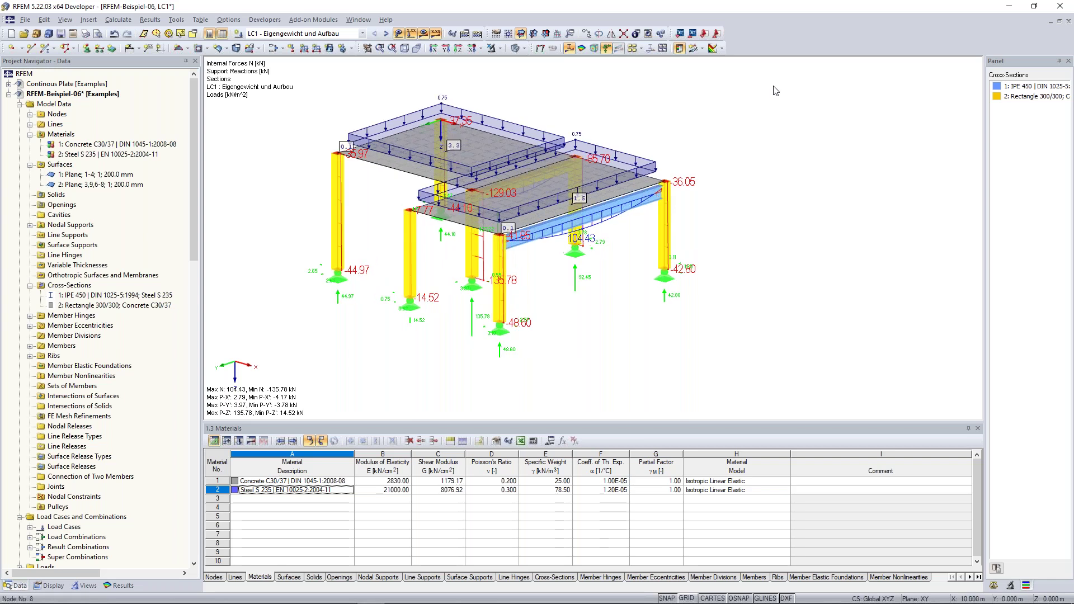
{"action": "right_click_drag", "start_coordinate": [744, 112], "coordinate": [764, 95]}
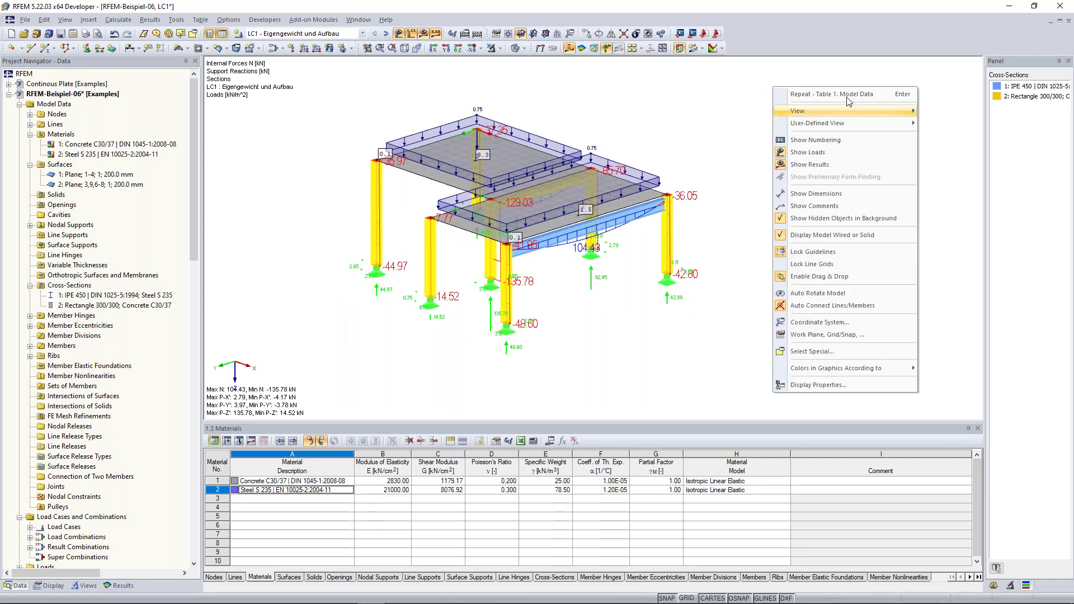
{"action": "left_click", "coordinate": [727, 118]}
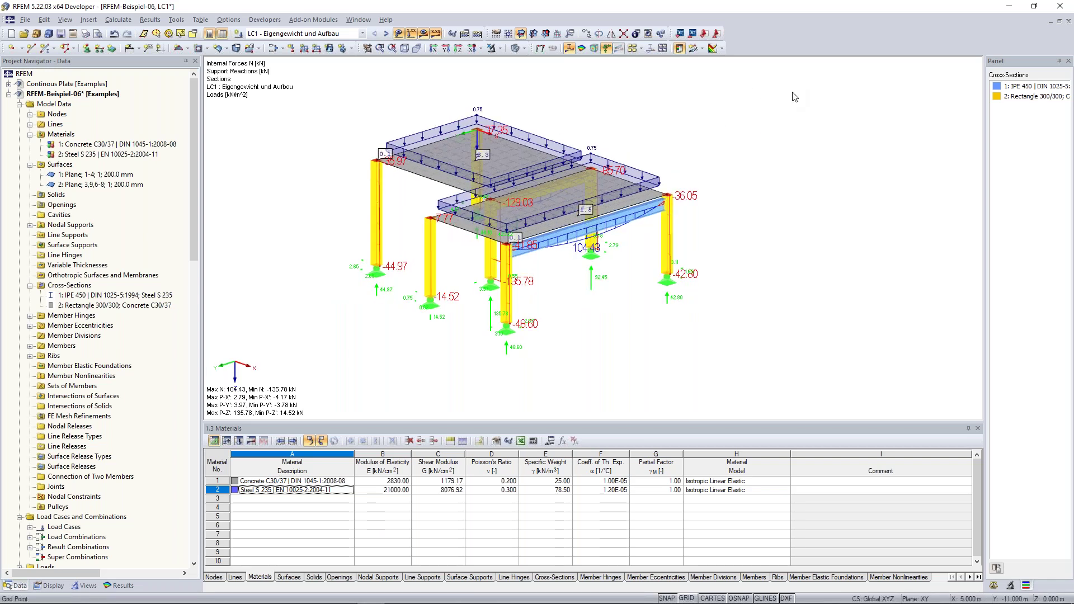
{"action": "right_click", "coordinate": [793, 93]}
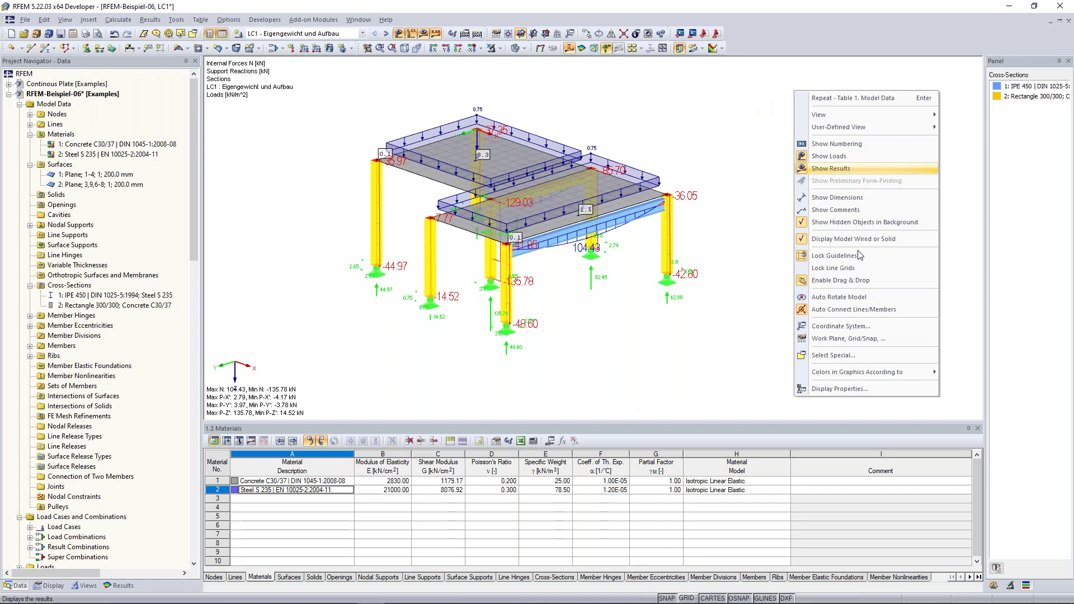
{"action": "left_click", "coordinate": [377, 185]}
{"action": "right_click", "coordinate": [377, 178]}
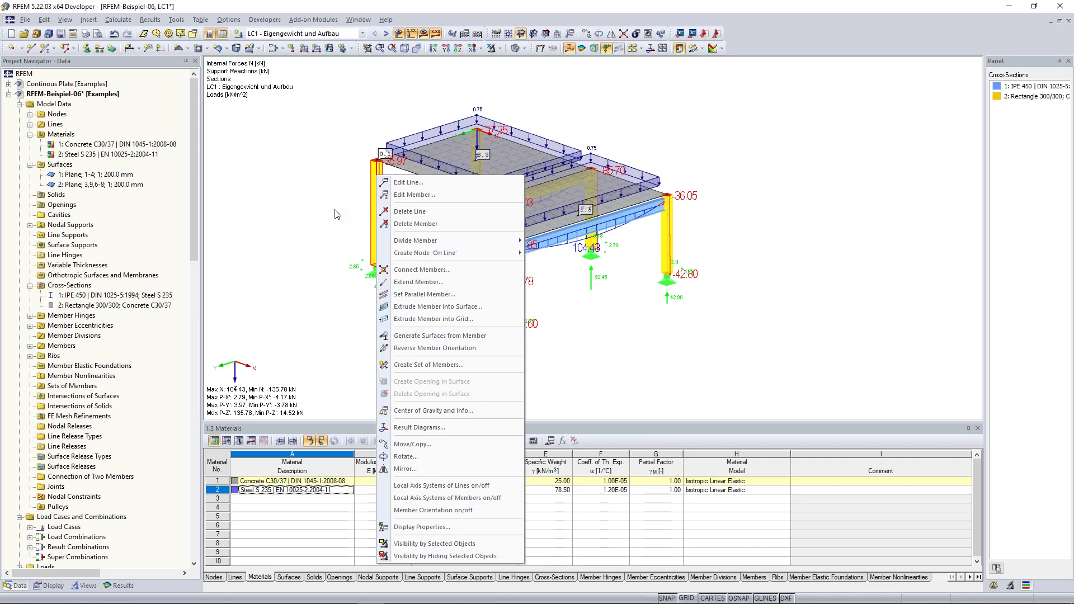
{"action": "middle_click_drag", "start_coordinate": [692, 187], "coordinate": [711, 199]}
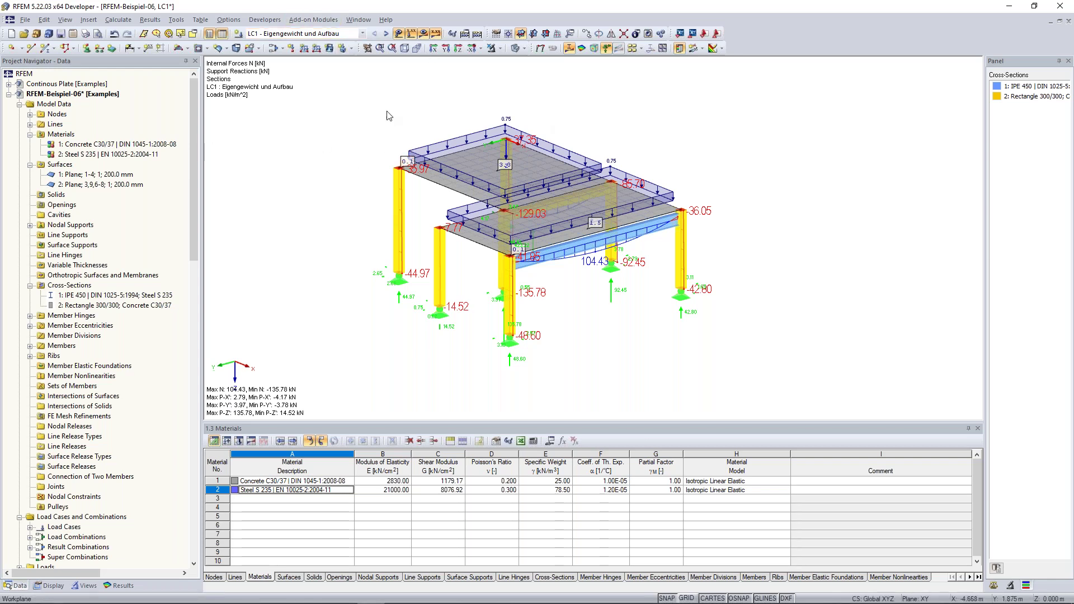
Review the model settings for units and decimal places, and close them without making changes
{"action": "left_click", "coordinate": [234, 22]}
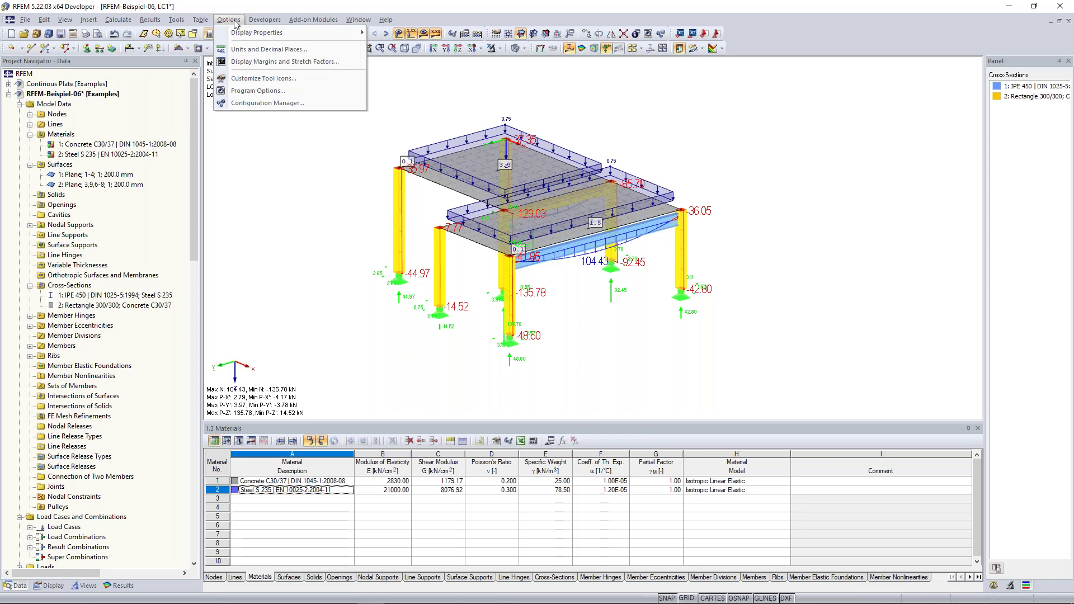
{"action": "left_click", "coordinate": [268, 49]}
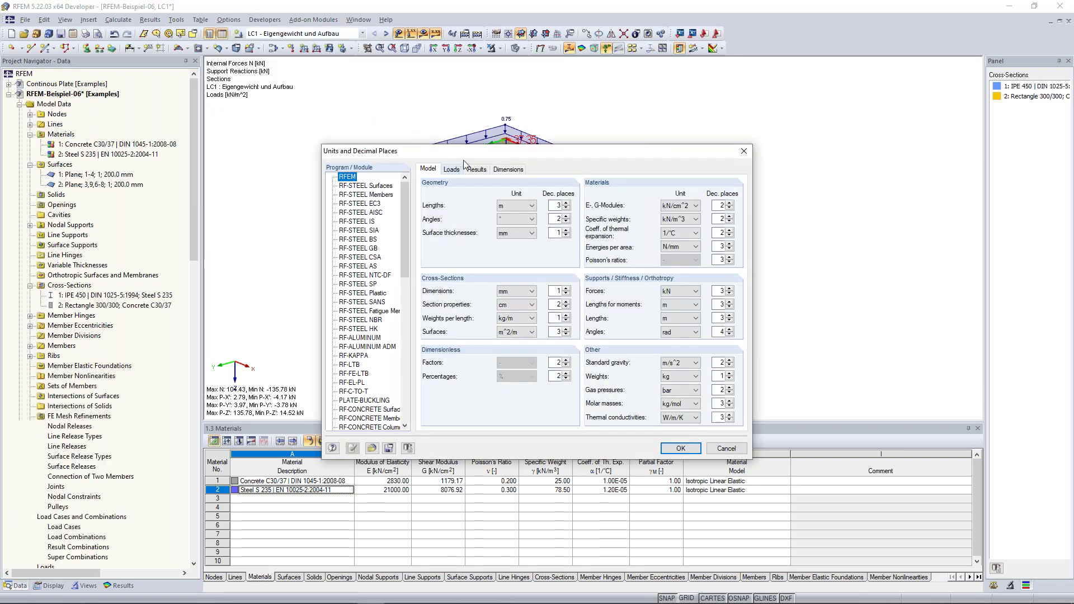
{"action": "left_click_drag", "start_coordinate": [450, 145], "coordinate": [417, 68]}
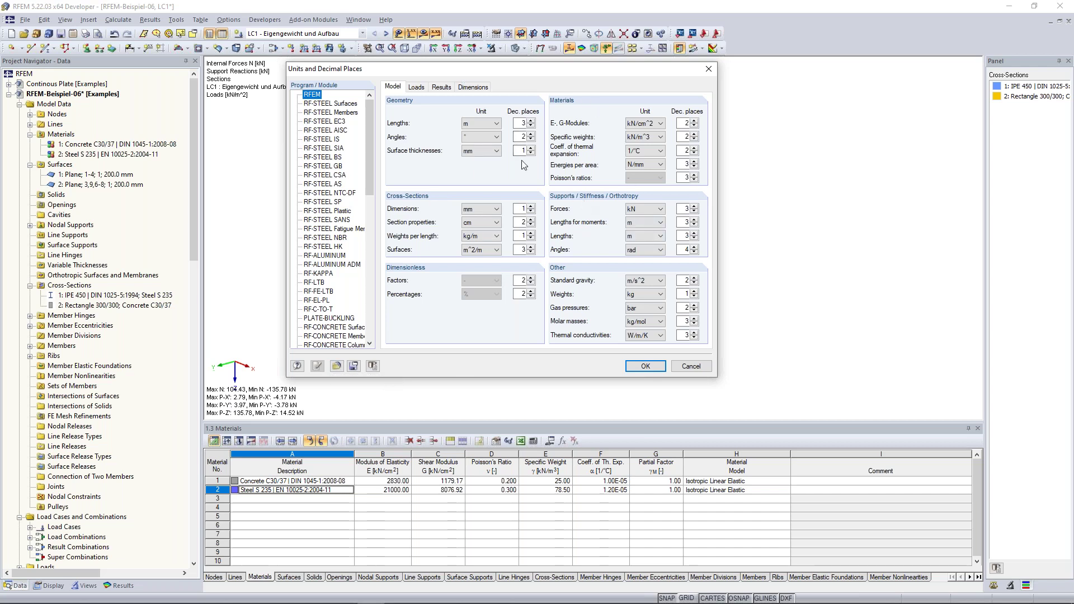
{"action": "left_click", "coordinate": [709, 69]}
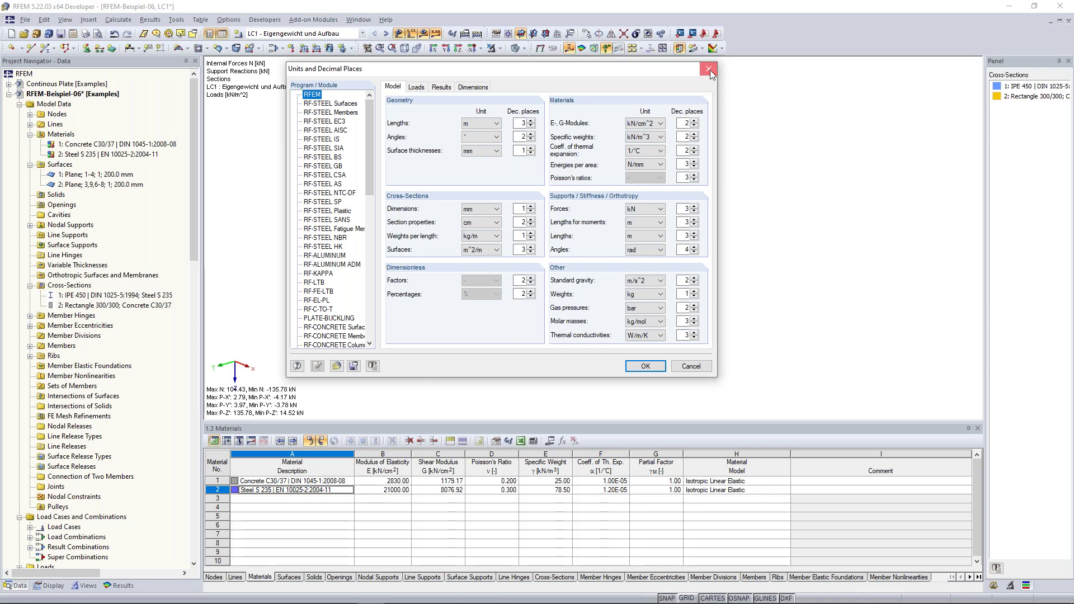
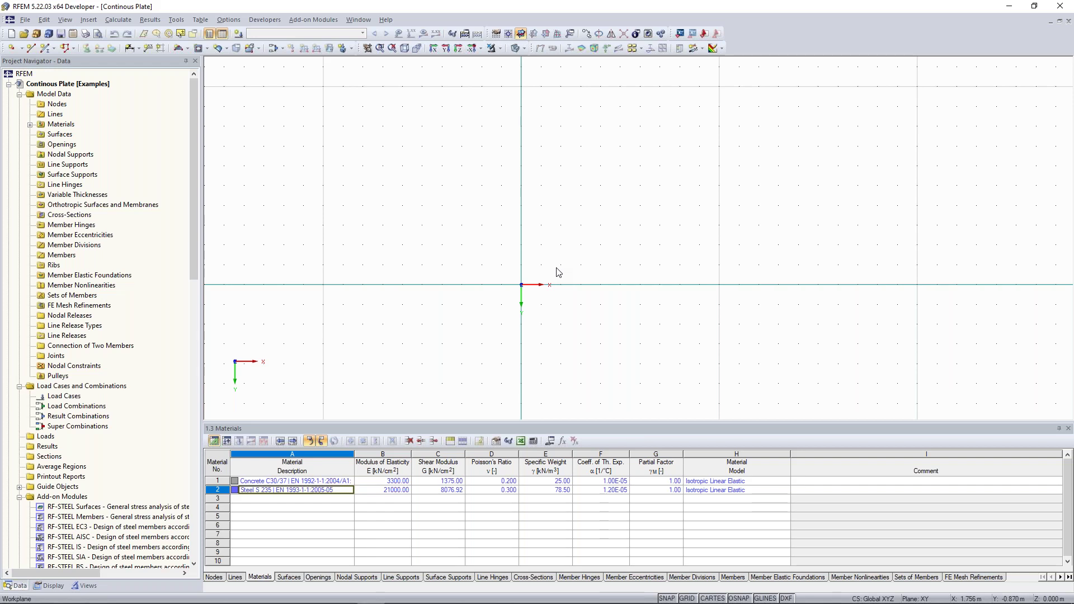
Start a new rectangular surface and choose Concrete C30/37 as its material
{"action": "mouse_move", "coordinate": [351, 602]}
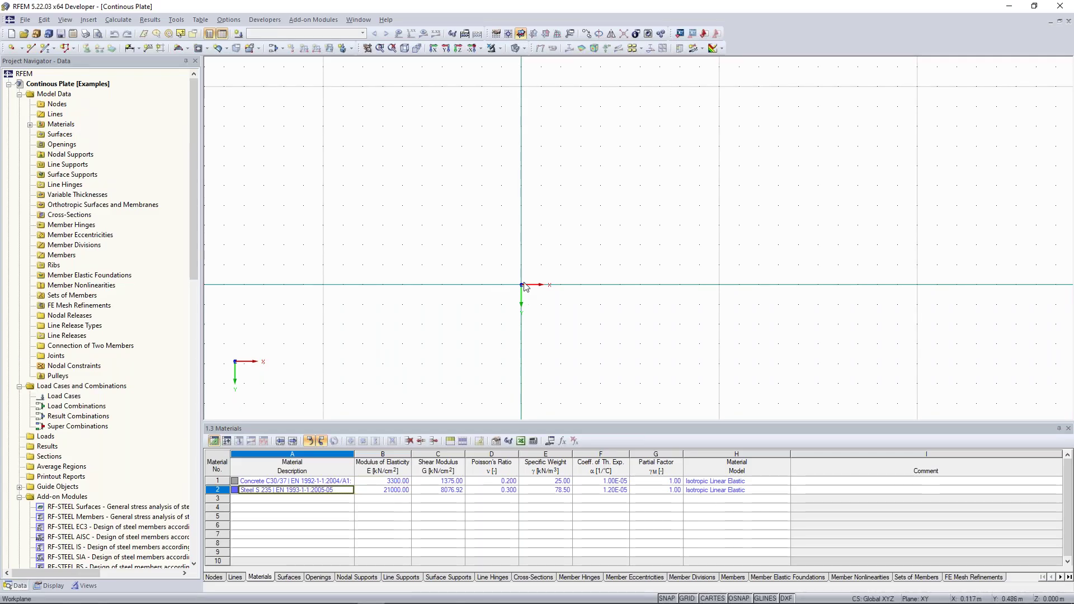
{"action": "middle_click_drag", "start_coordinate": [520, 256], "coordinate": [484, 241]}
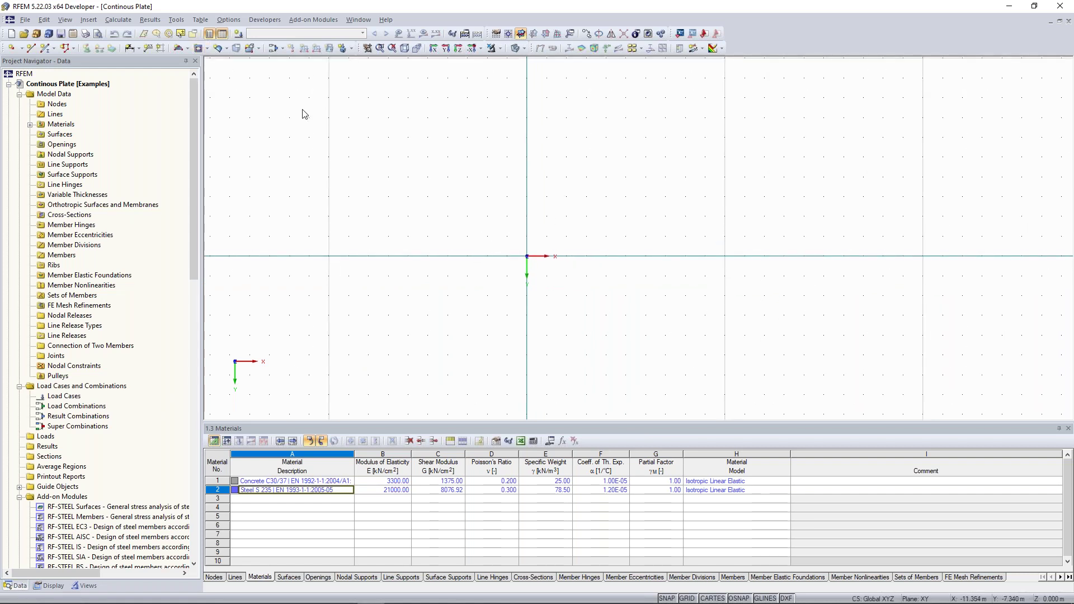
{"action": "left_click", "coordinate": [188, 49]}
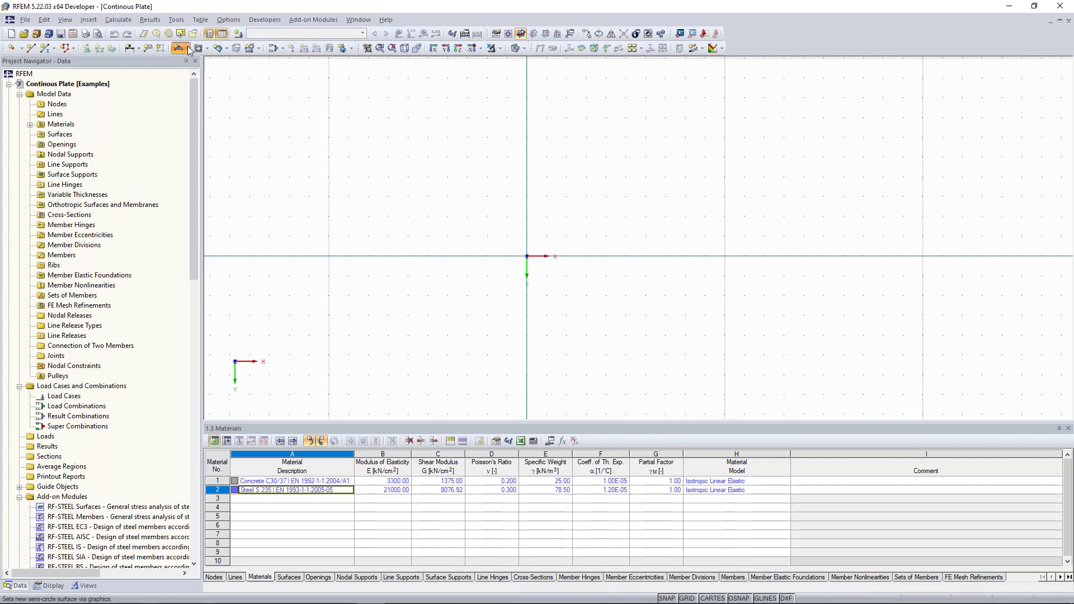
{"action": "left_click", "coordinate": [189, 49]}
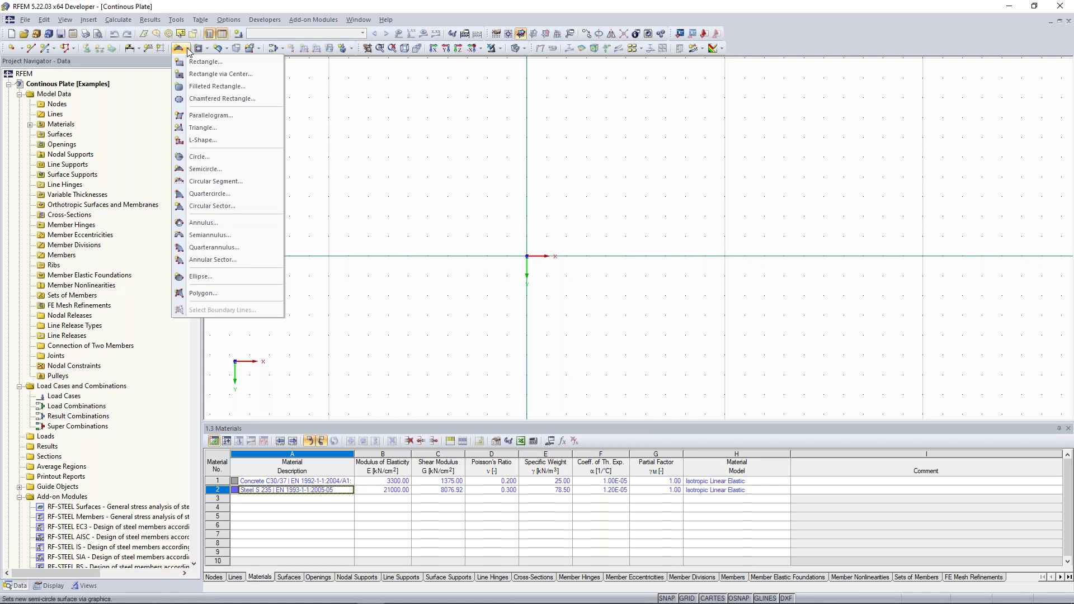
{"action": "left_click", "coordinate": [205, 61]}
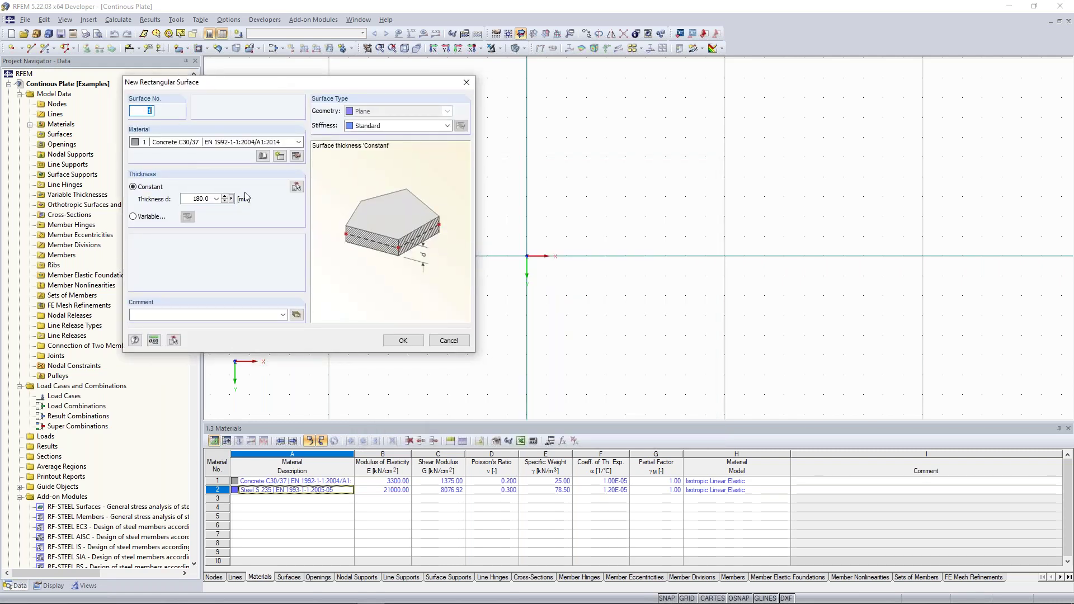
{"action": "left_click", "coordinate": [180, 143]}
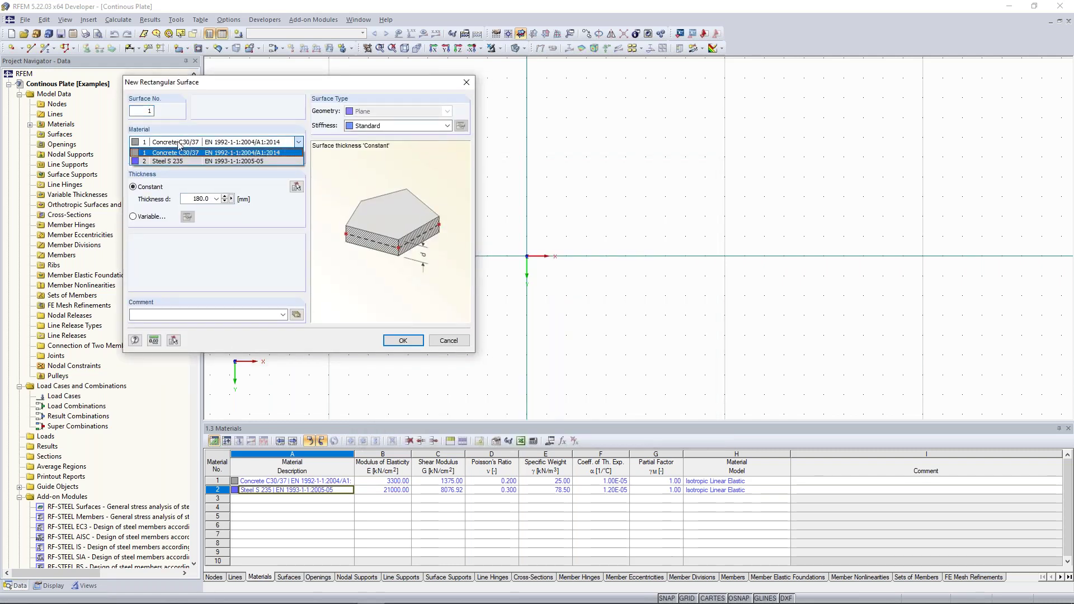
{"action": "left_click", "coordinate": [181, 144]}
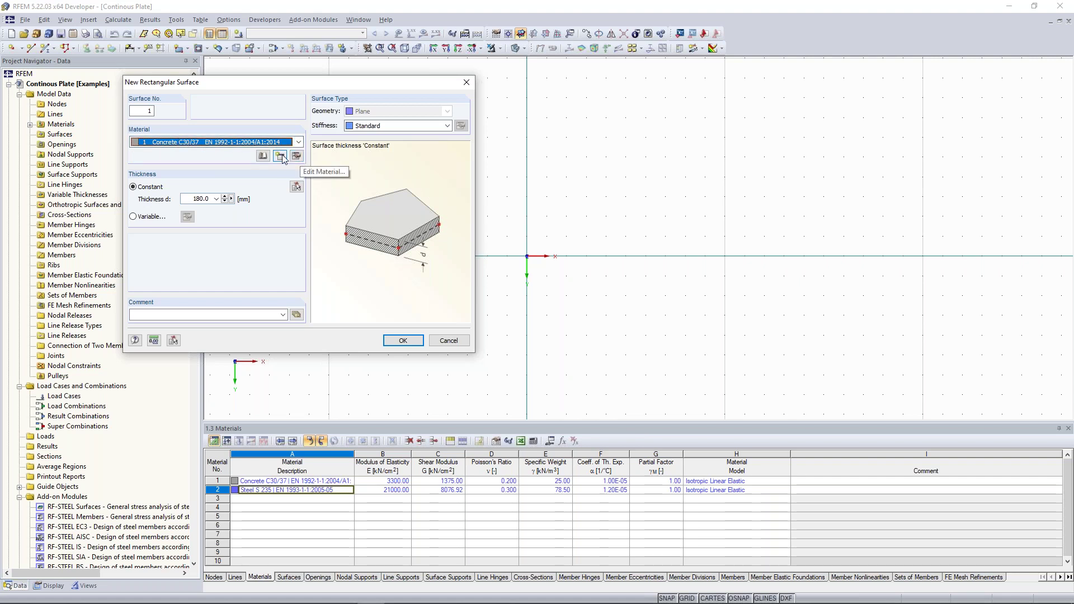
{"action": "left_click", "coordinate": [193, 144]}
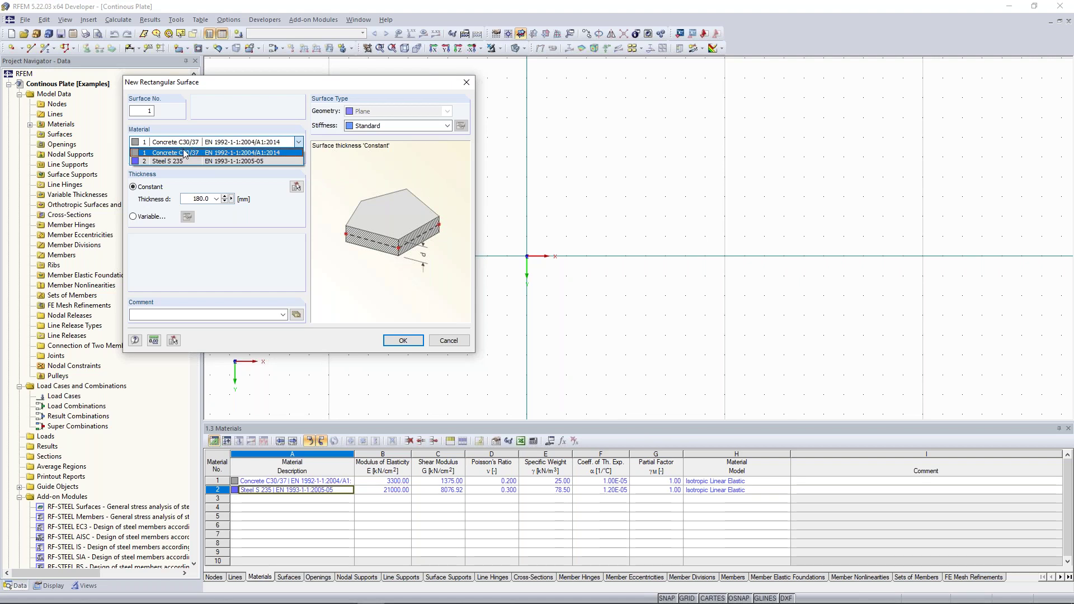
{"action": "left_click", "coordinate": [193, 152]}
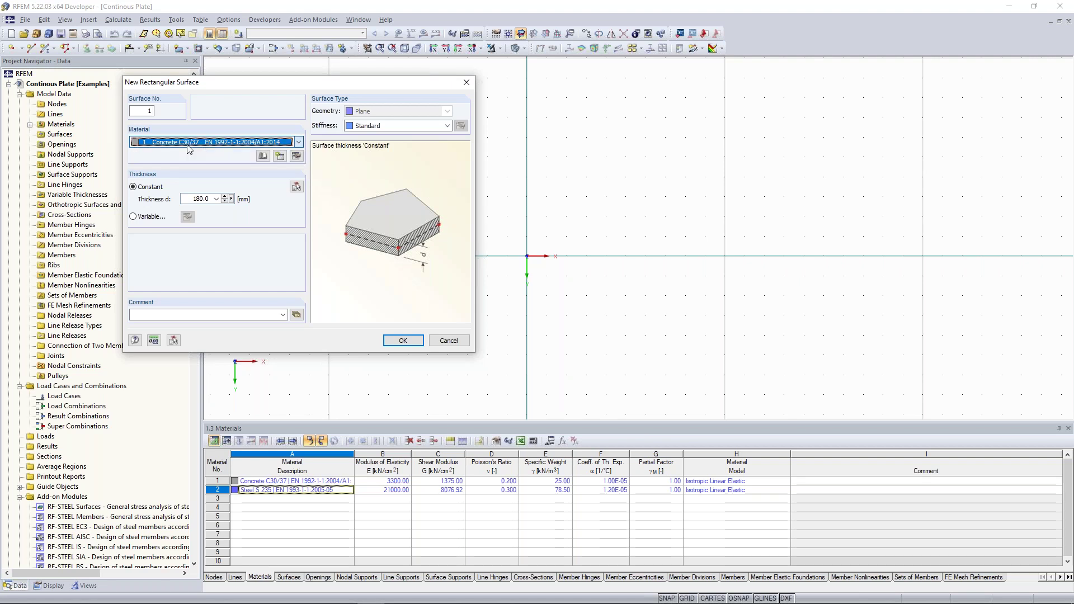
Open the surface's concrete material for editing and review the category filters and Concrete C30/37 properties in the material library
{"action": "left_click", "coordinate": [296, 157]}
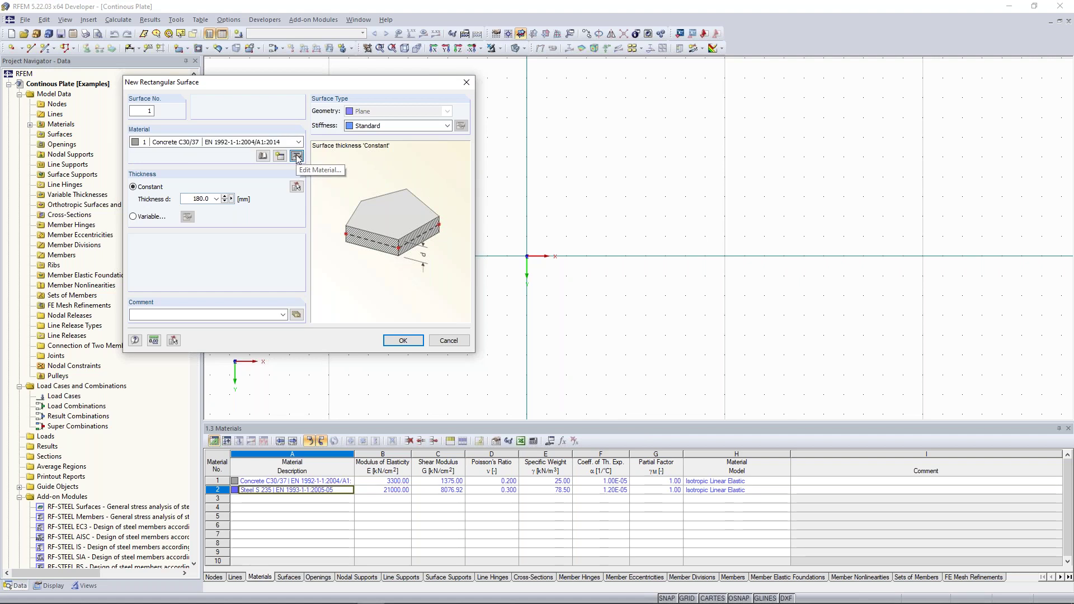
{"action": "left_click_drag", "start_coordinate": [333, 98], "coordinate": [734, 95]}
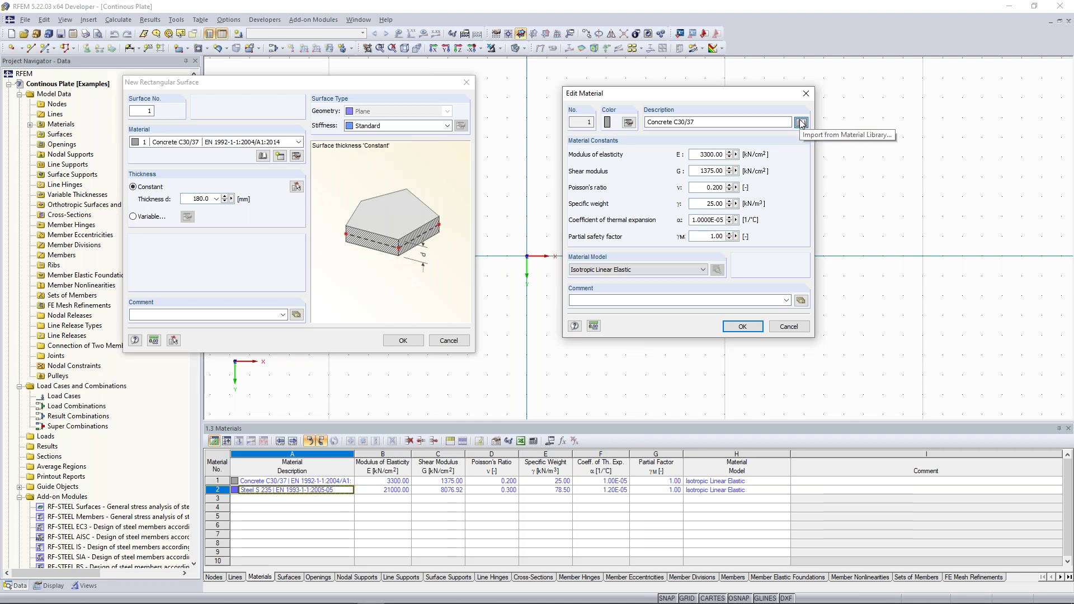
{"action": "left_click", "coordinate": [802, 123]}
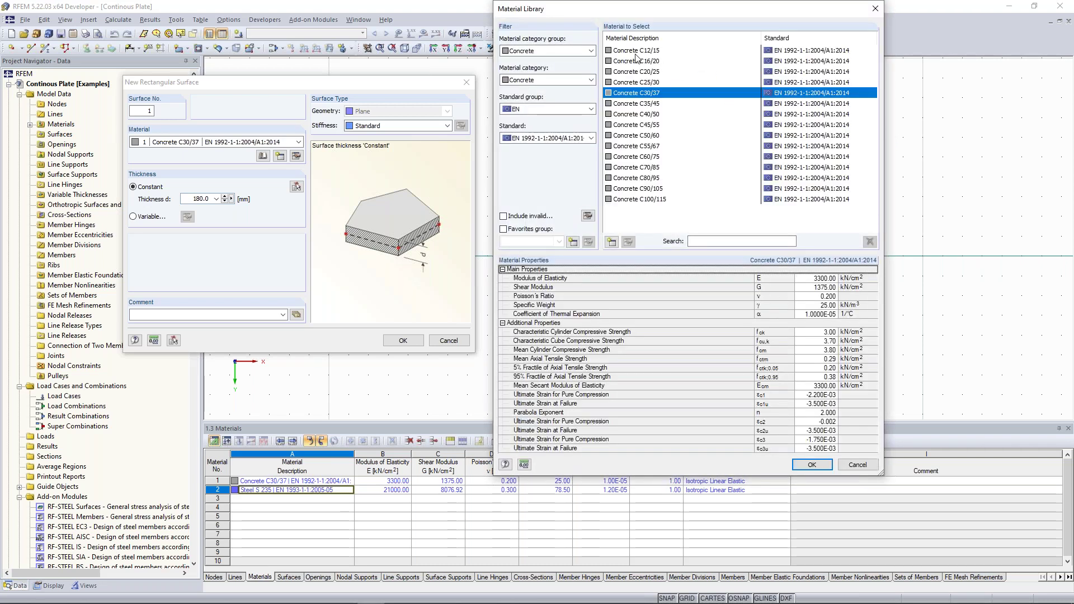
{"action": "left_click", "coordinate": [591, 50]}
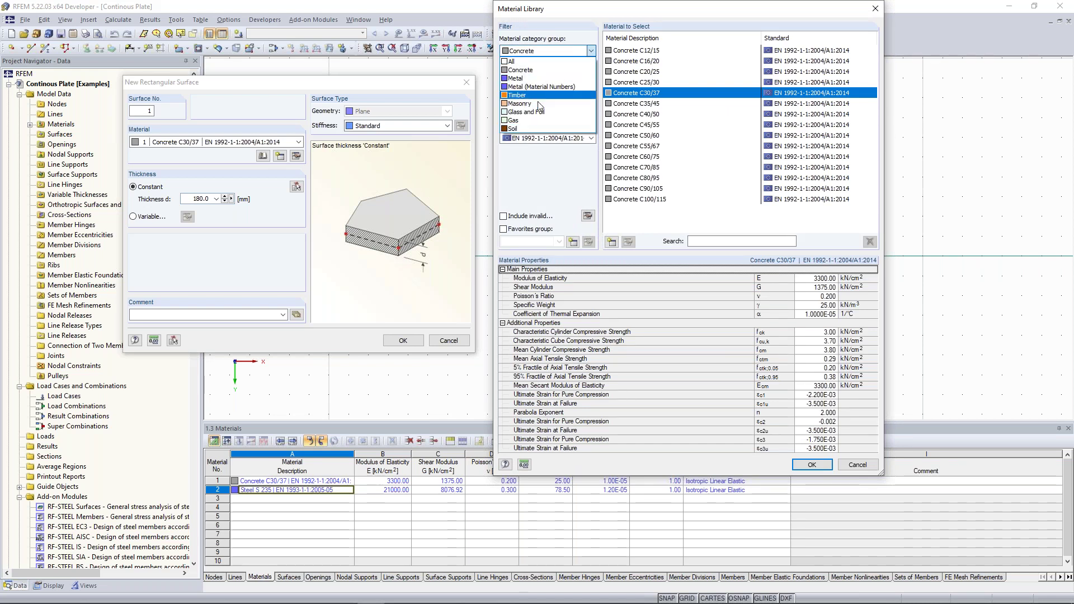
{"action": "left_click", "coordinate": [565, 70]}
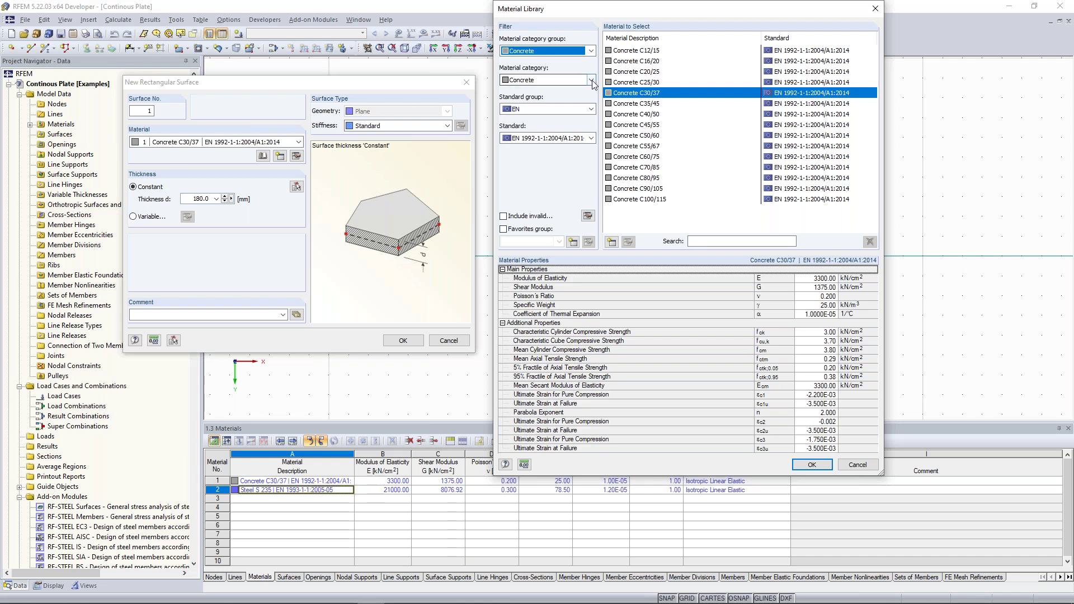
{"action": "left_click", "coordinate": [590, 80]}
{"action": "left_click", "coordinate": [571, 99]}
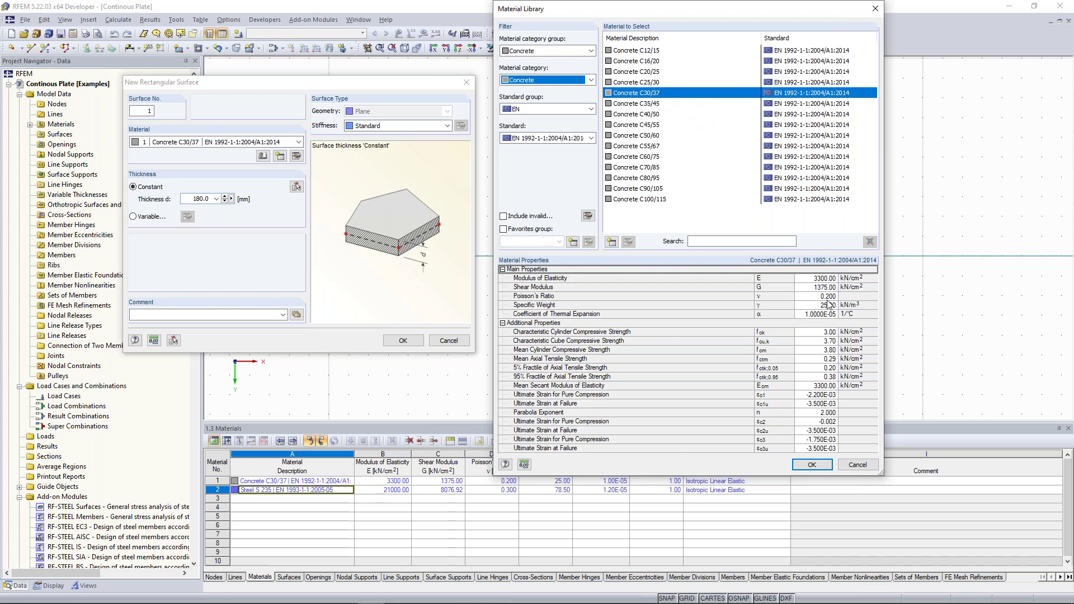
{"action": "left_click", "coordinate": [652, 317]}
{"action": "left_click", "coordinate": [582, 334]}
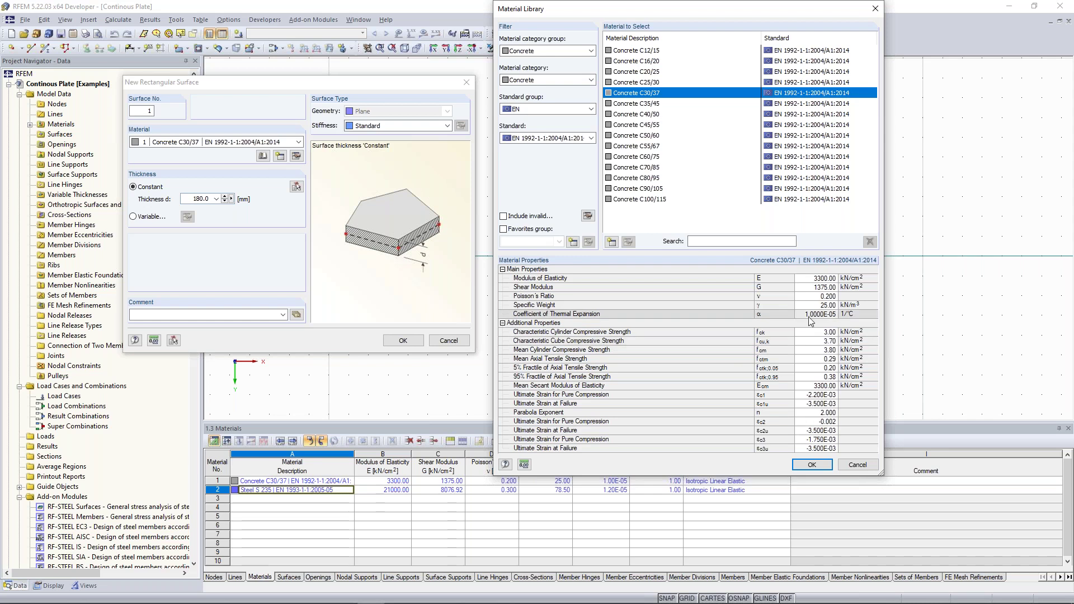
{"action": "left_click", "coordinate": [823, 466]}
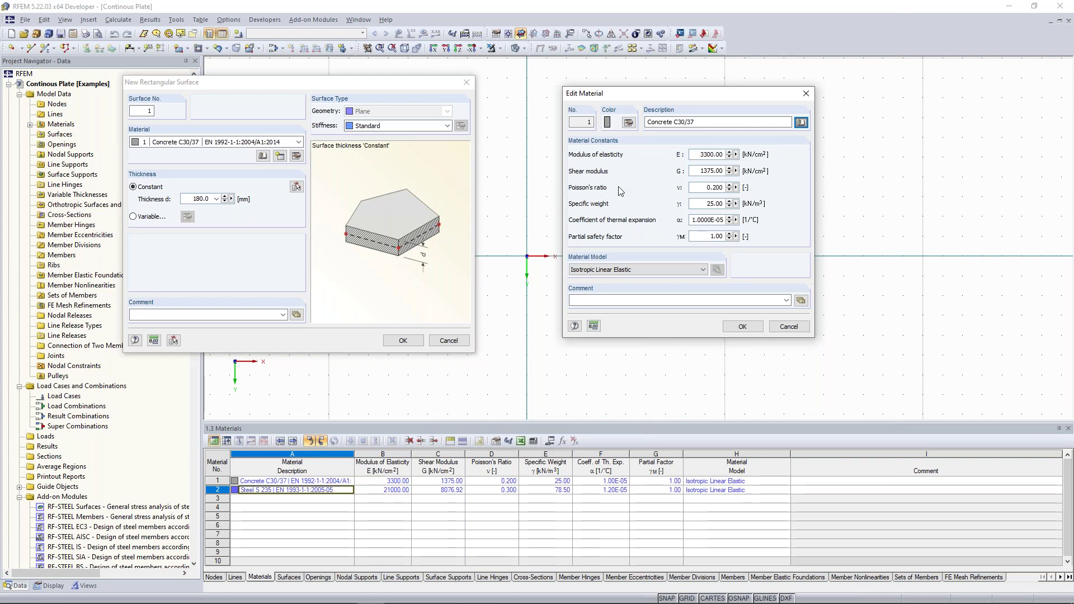
Set the Poisson's ratio of the Concrete C30/37 material to 0
{"action": "double_click", "coordinate": [707, 188]}
{"action": "type", "text": "0"}
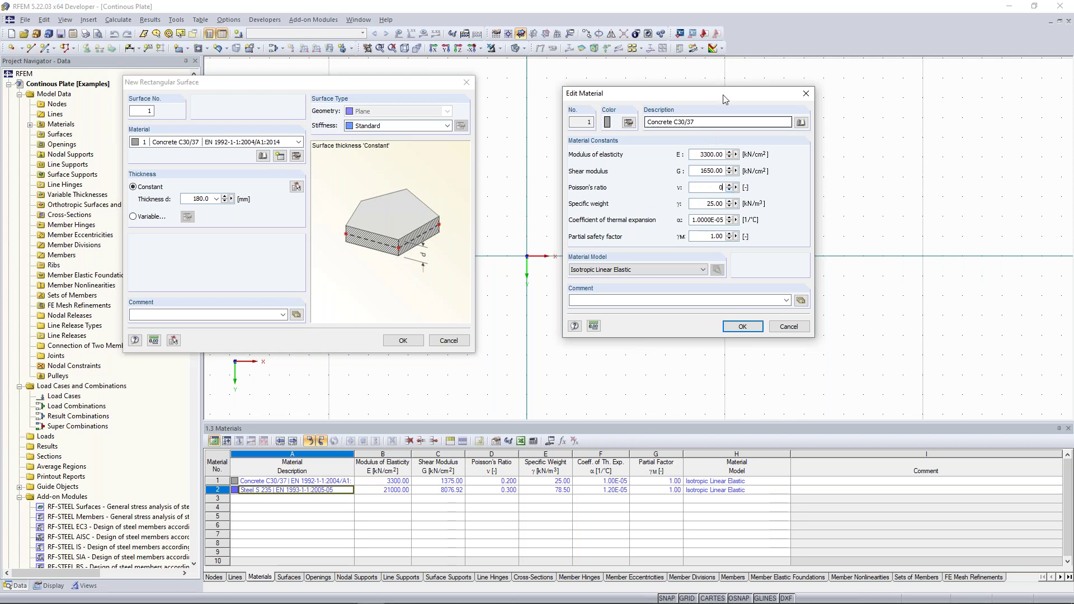
{"action": "left_click_drag", "start_coordinate": [701, 171], "coordinate": [721, 187]}
{"action": "left_click", "coordinate": [698, 171]}
{"action": "double_click", "coordinate": [707, 188]}
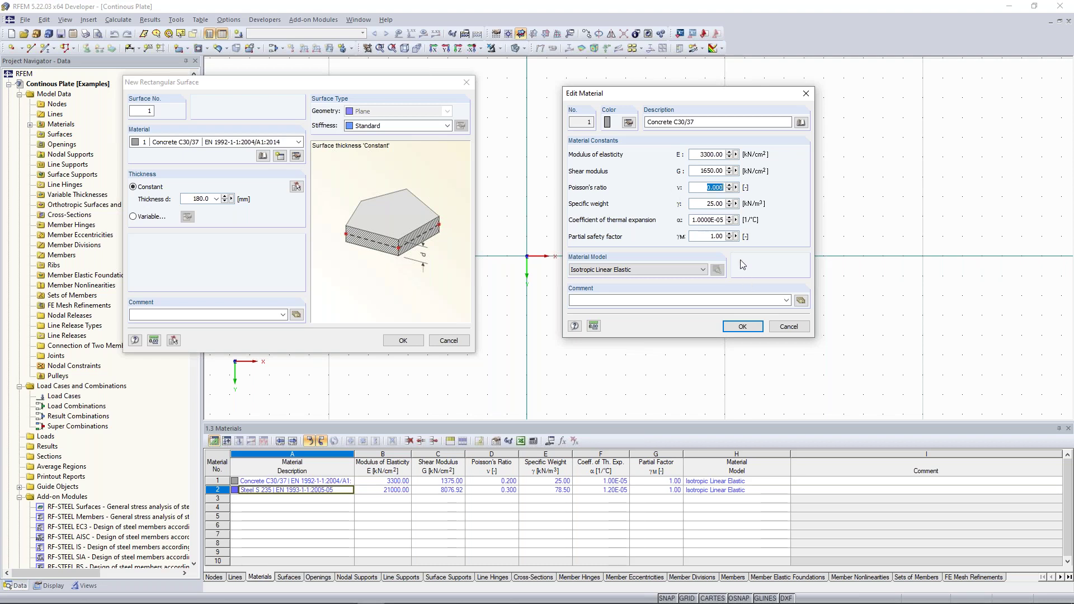
{"action": "left_click", "coordinate": [743, 326]}
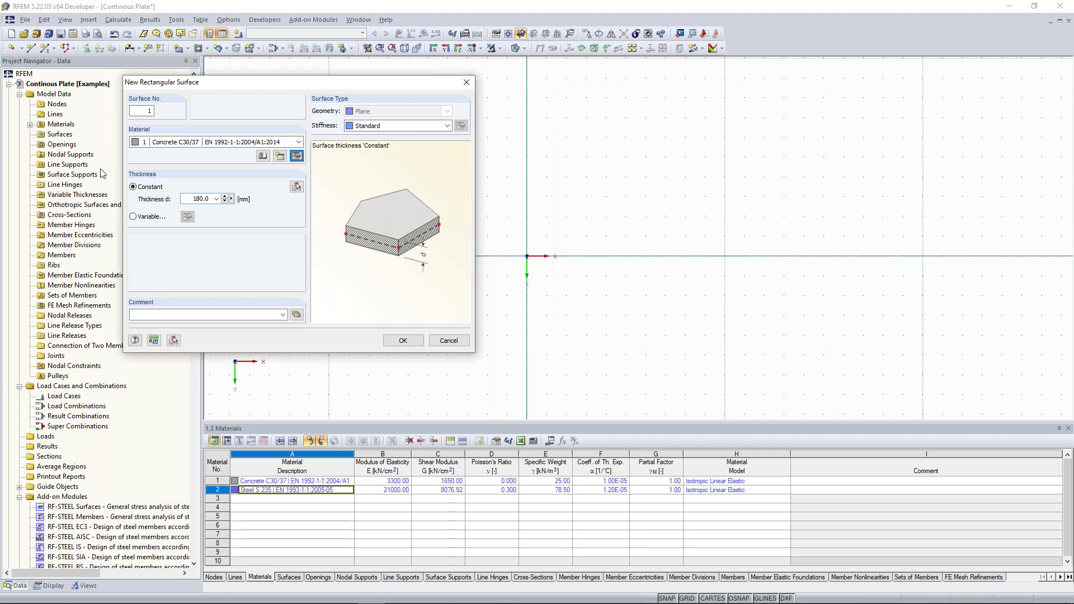
Set the new rectangular surface's constant thickness to 300 mm
{"action": "left_click", "coordinate": [186, 200]}
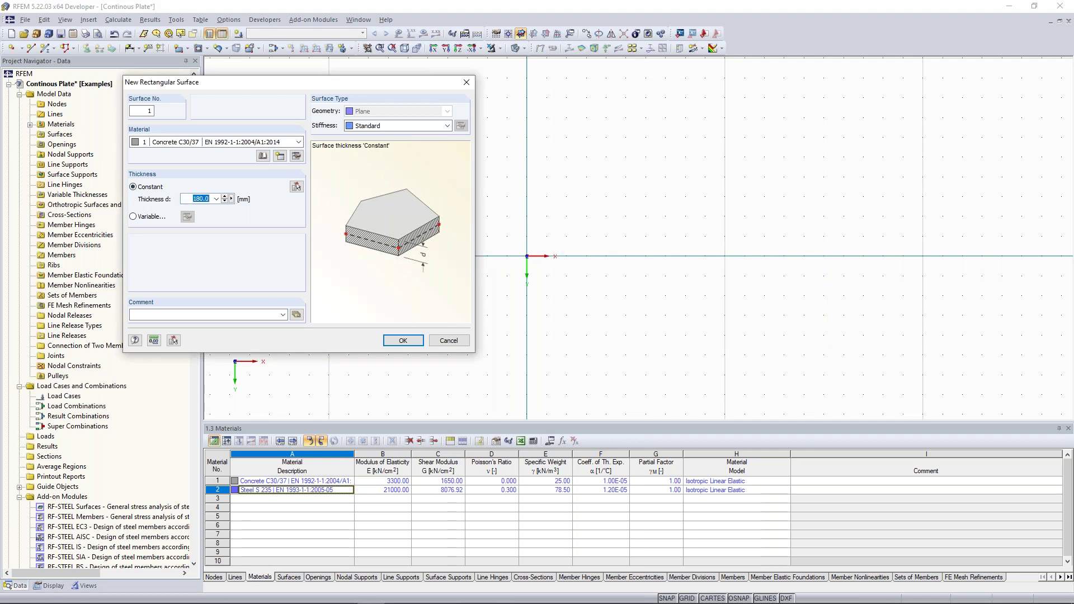
{"action": "type", "text": "300"}
{"action": "left_click", "coordinate": [403, 341]}
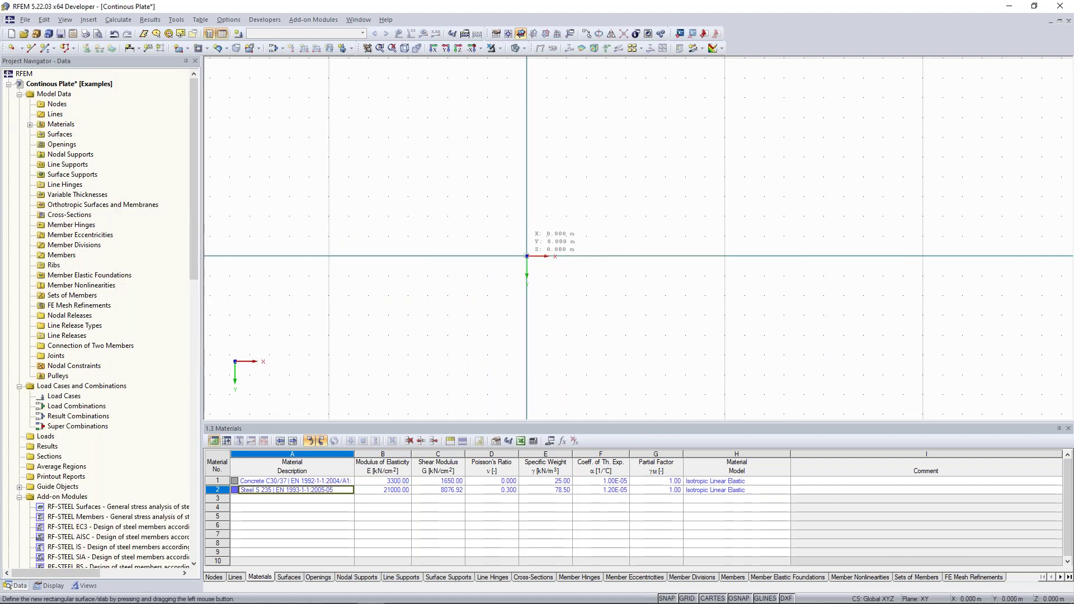
Draw the rectangular surface from the origin to X 10 m, Y -5 m
{"action": "left_click", "coordinate": [527, 256]}
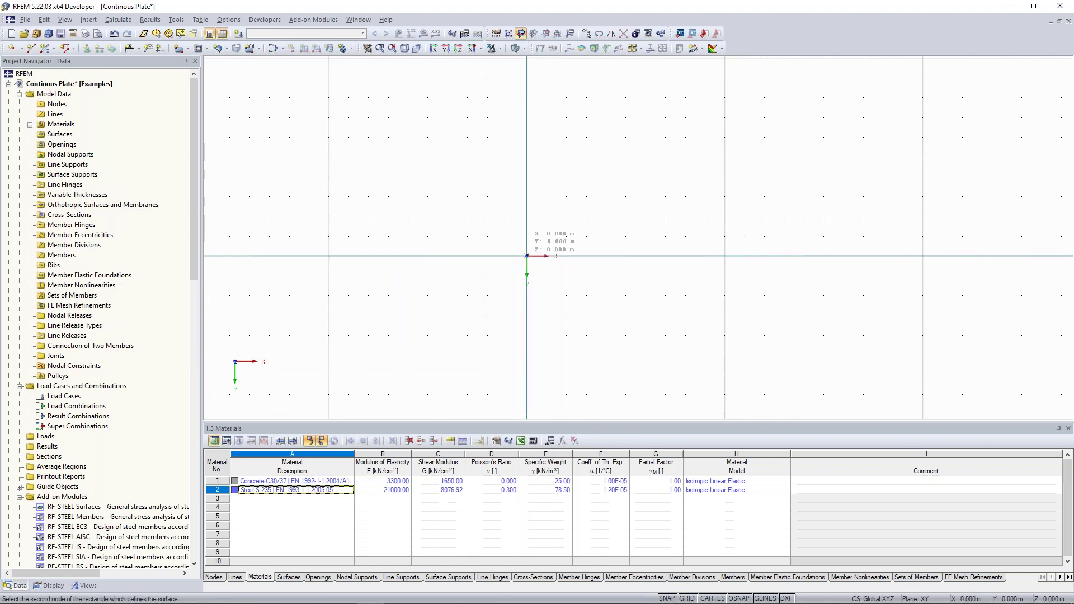
{"action": "middle_click_drag", "start_coordinate": [534, 247], "coordinate": [454, 278]}
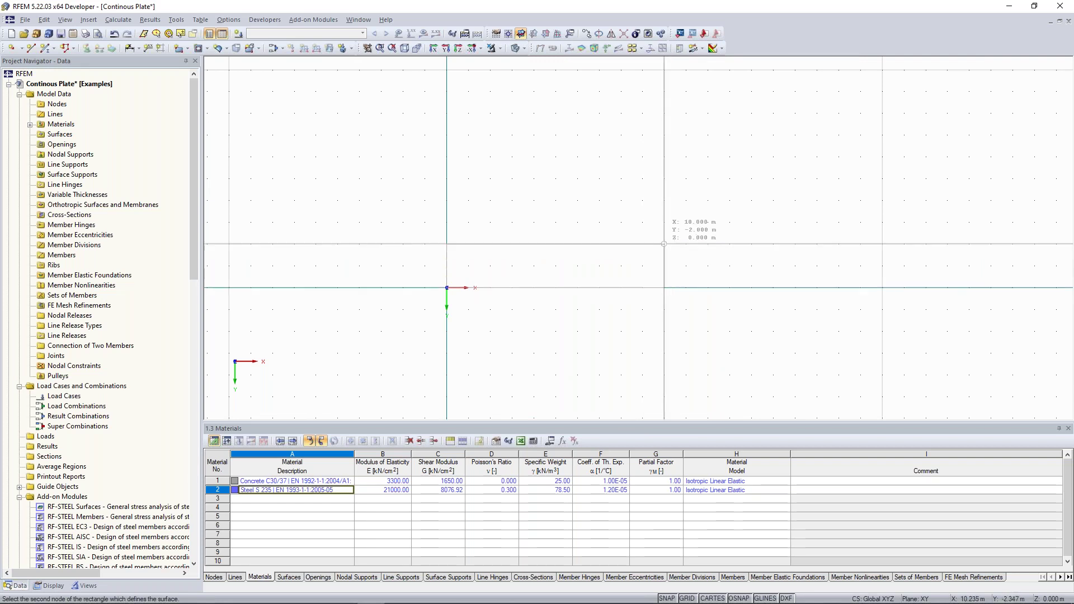
{"action": "left_click", "coordinate": [664, 178]}
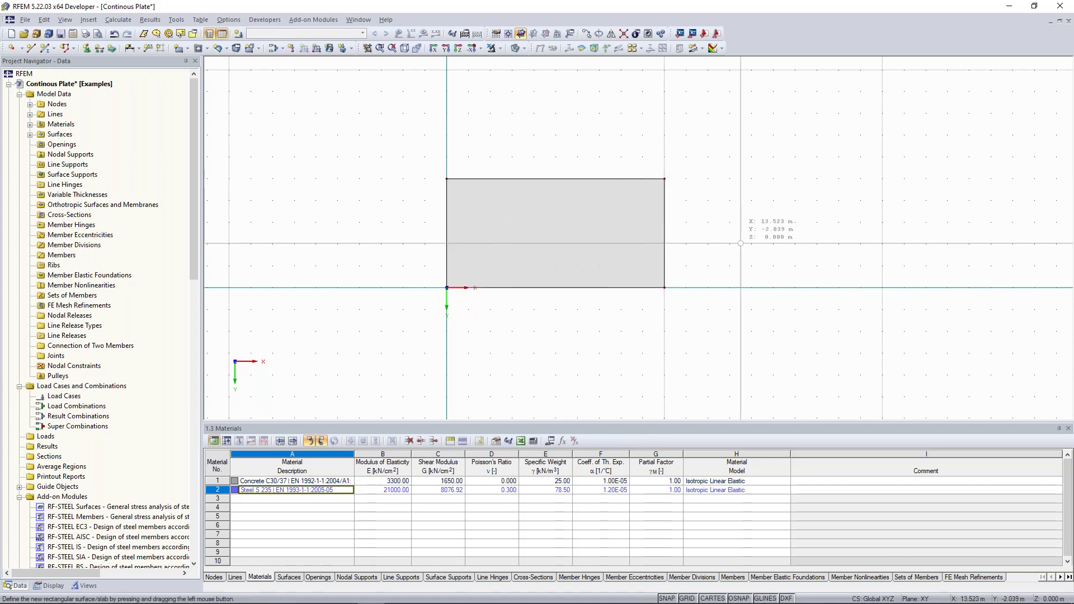
{"action": "key", "text": "Escape"}
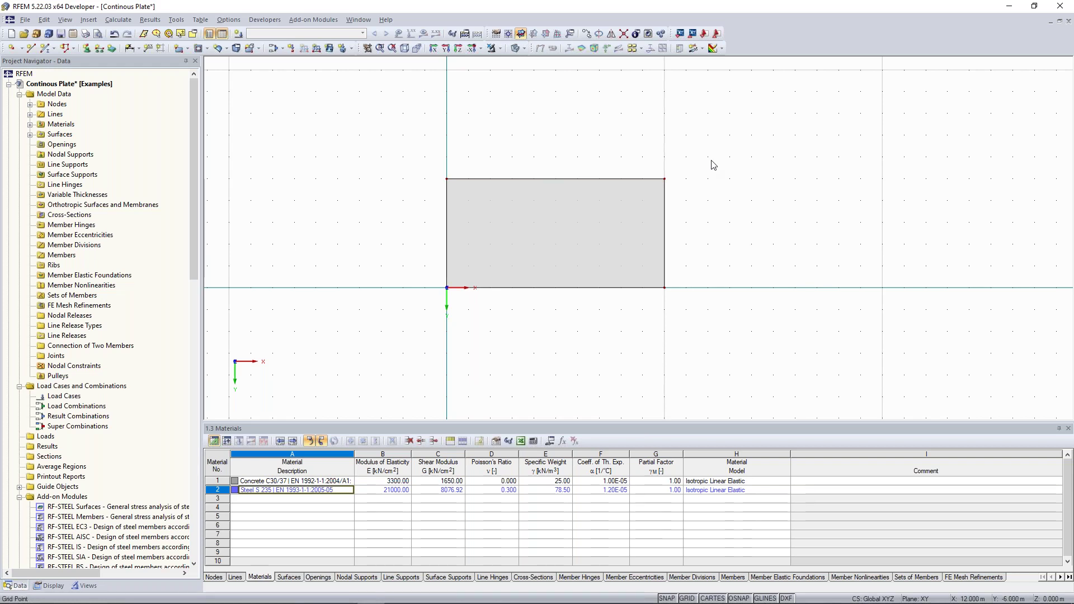
Draw a second rectangular surface above the first, from X 0, Y -10 m to X 10 m, Y -15 m
{"action": "scroll", "coordinate": [554, 185], "scroll_direction": "down", "scroll_amount": 2}
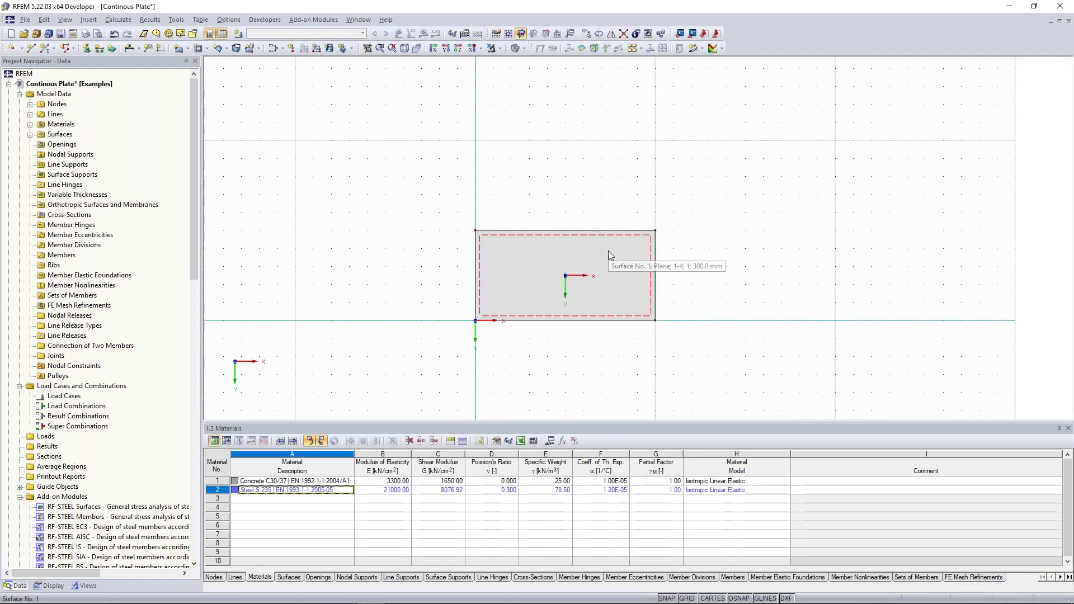
{"action": "middle_click_drag", "start_coordinate": [578, 159], "coordinate": [532, 168]}
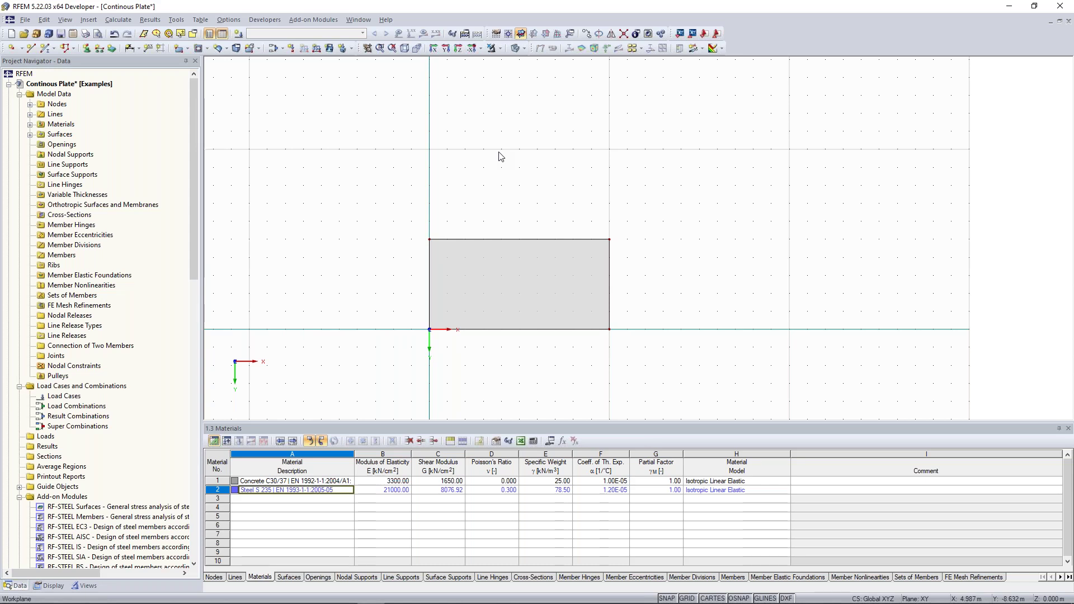
{"action": "middle_click_drag", "start_coordinate": [430, 203], "coordinate": [464, 250]}
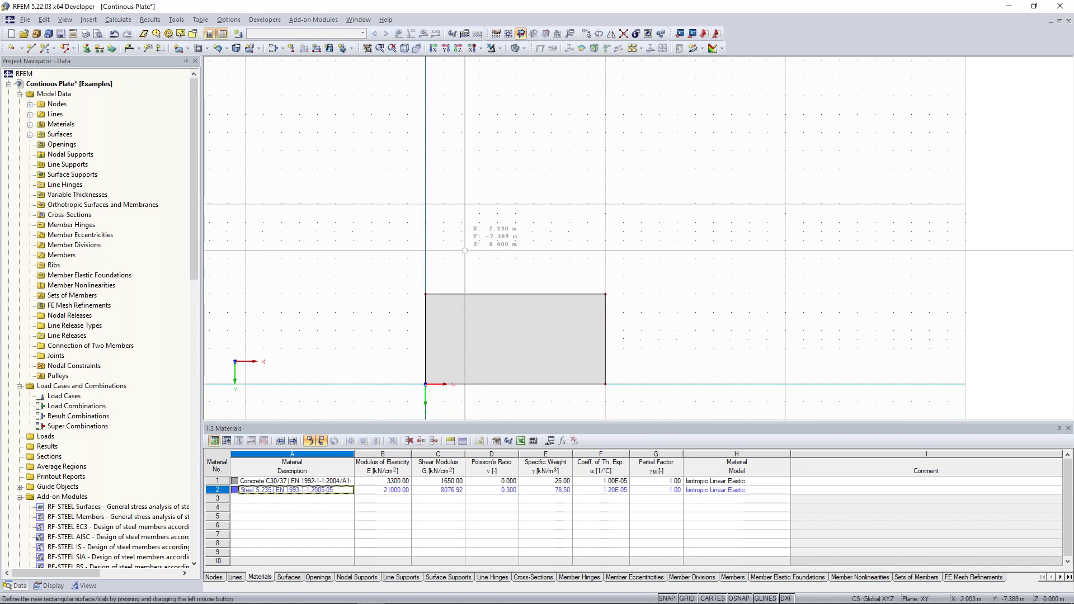
{"action": "left_click", "coordinate": [426, 204]}
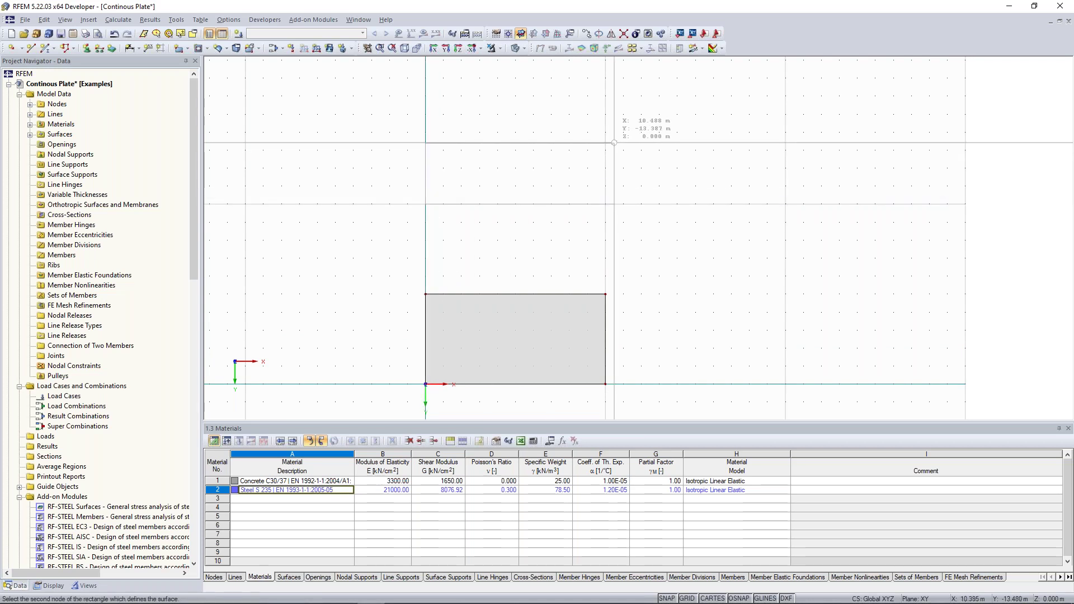
{"action": "left_click", "coordinate": [605, 114]}
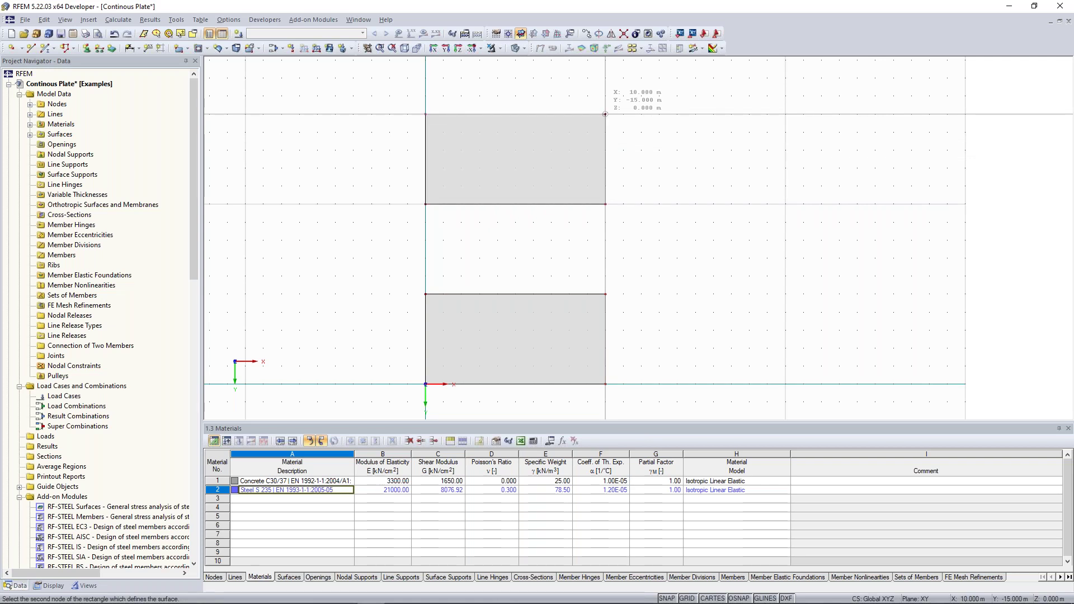
{"action": "key", "text": "Escape"}
{"action": "scroll", "coordinate": [674, 188], "scroll_direction": "down", "scroll_amount": 1}
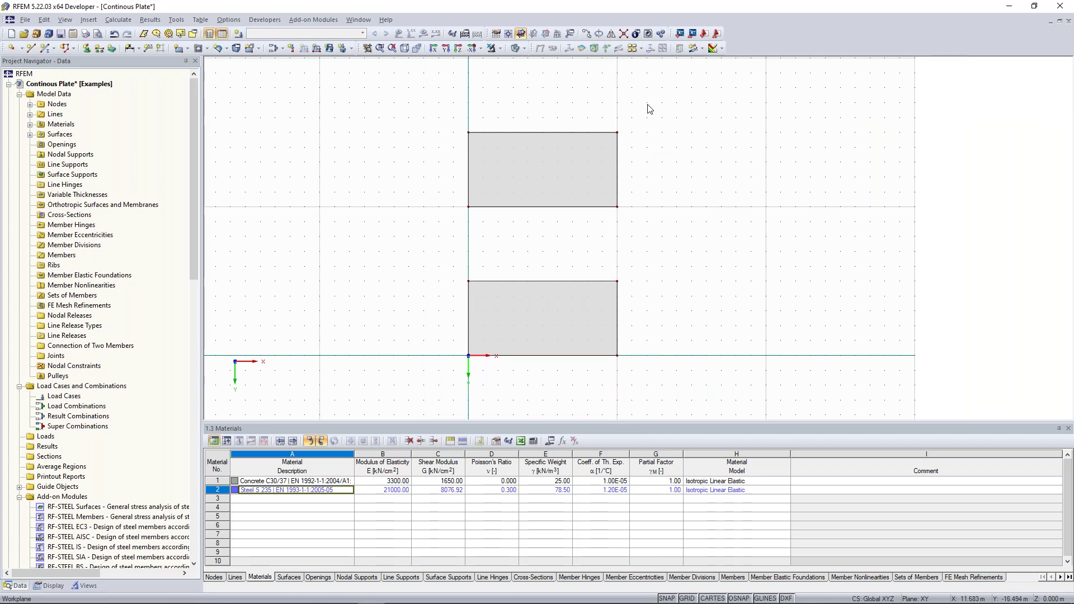
{"action": "middle_click_drag", "start_coordinate": [655, 94], "coordinate": [664, 192]}
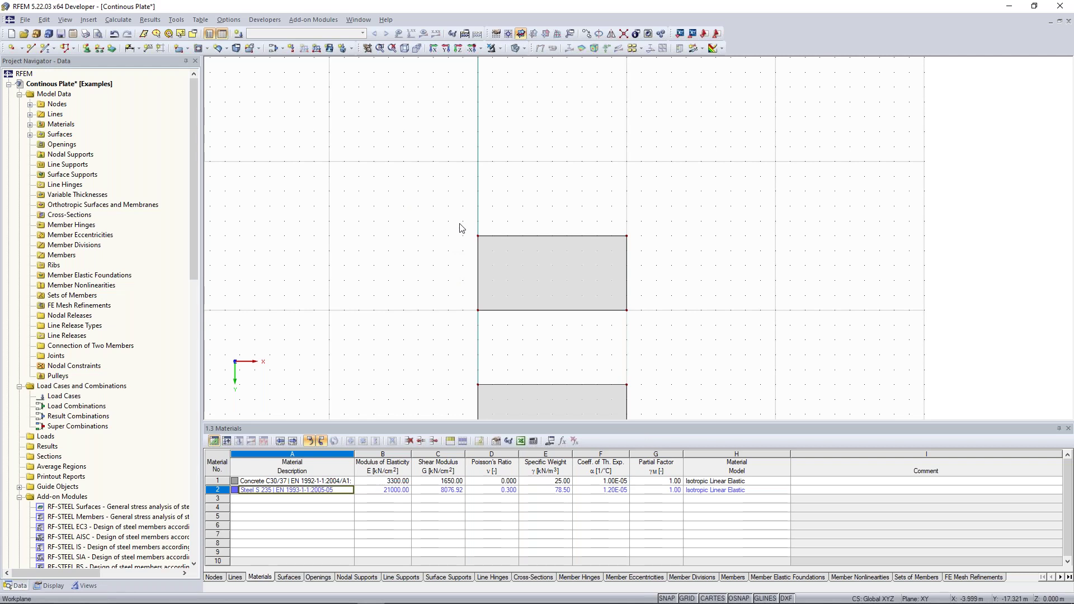
{"action": "scroll", "coordinate": [456, 225], "scroll_direction": "up", "scroll_amount": 2}
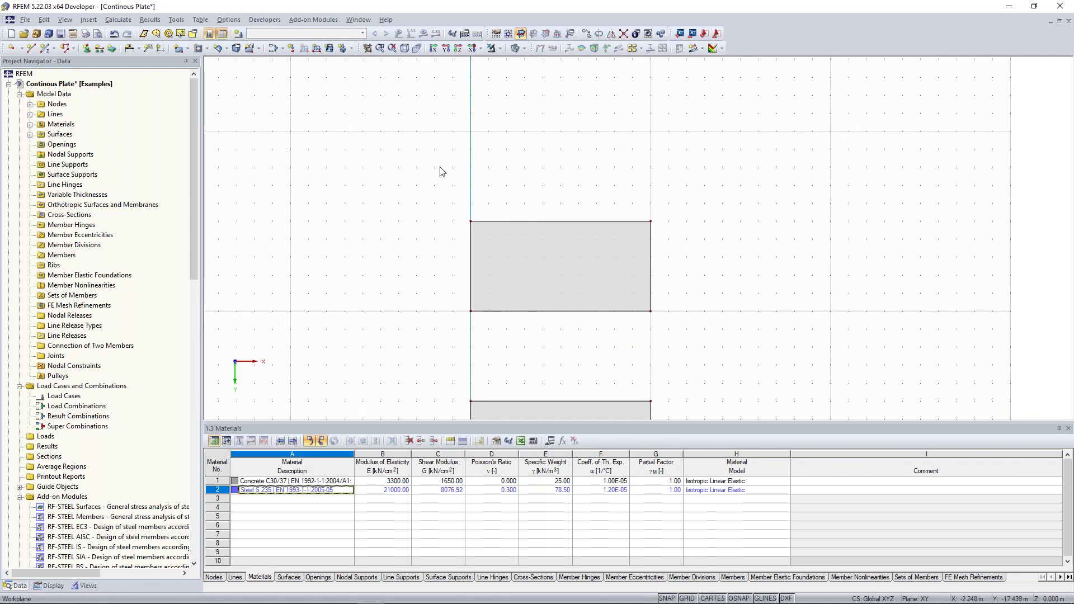
{"action": "middle_click_drag", "start_coordinate": [435, 189], "coordinate": [420, 149]}
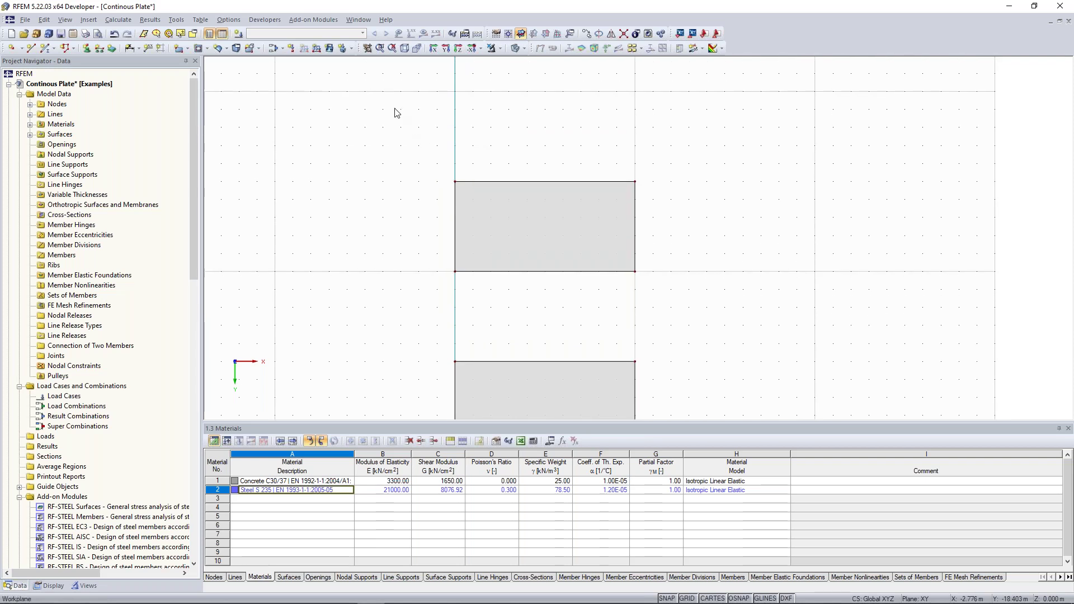
Select the upper rectangular surface for Move/Copy and set the number of copies to 1
{"action": "mouse_move", "coordinate": [378, 104]}
{"action": "left_mouse_down"}
{"action": "mouse_move", "coordinate": [705, 298]}
{"action": "mouse_move", "coordinate": [733, 328]}
{"action": "left_mouse_up"}
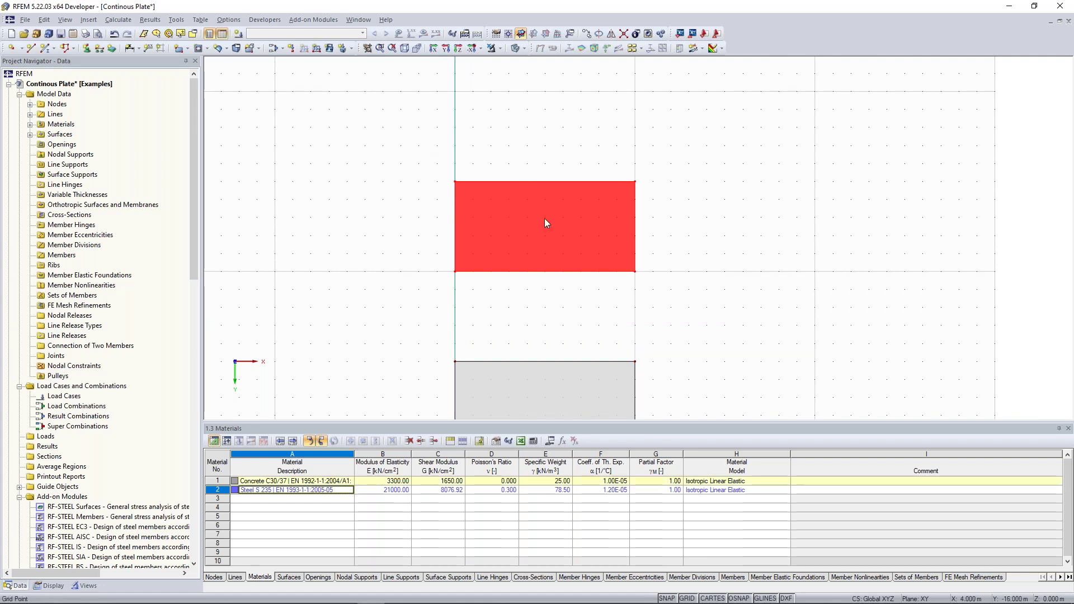
{"action": "middle_click_drag", "start_coordinate": [545, 200], "coordinate": [545, 210]}
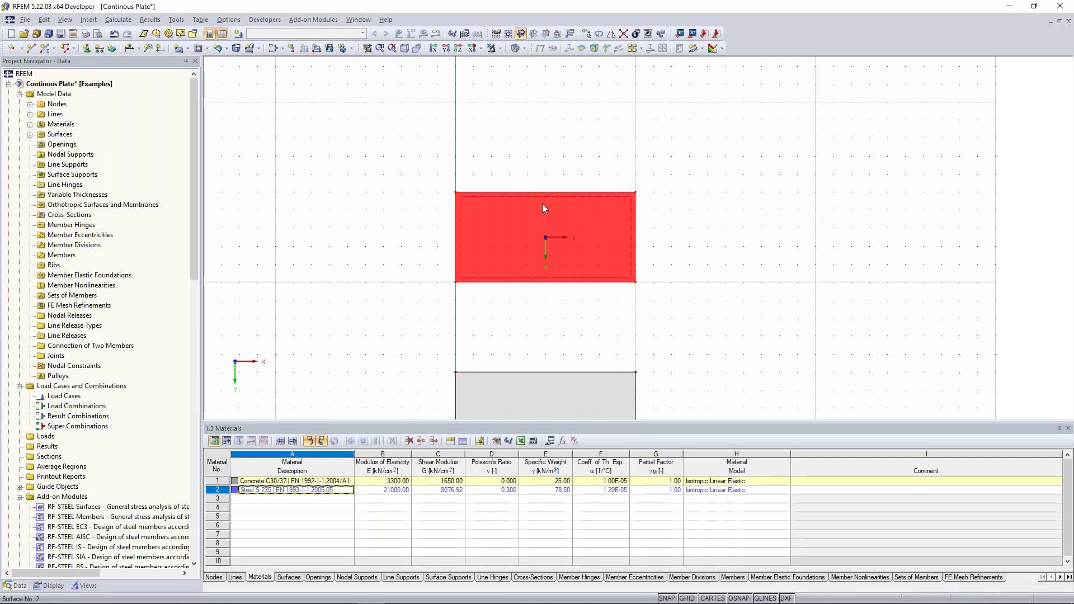
{"action": "right_click", "coordinate": [543, 205]}
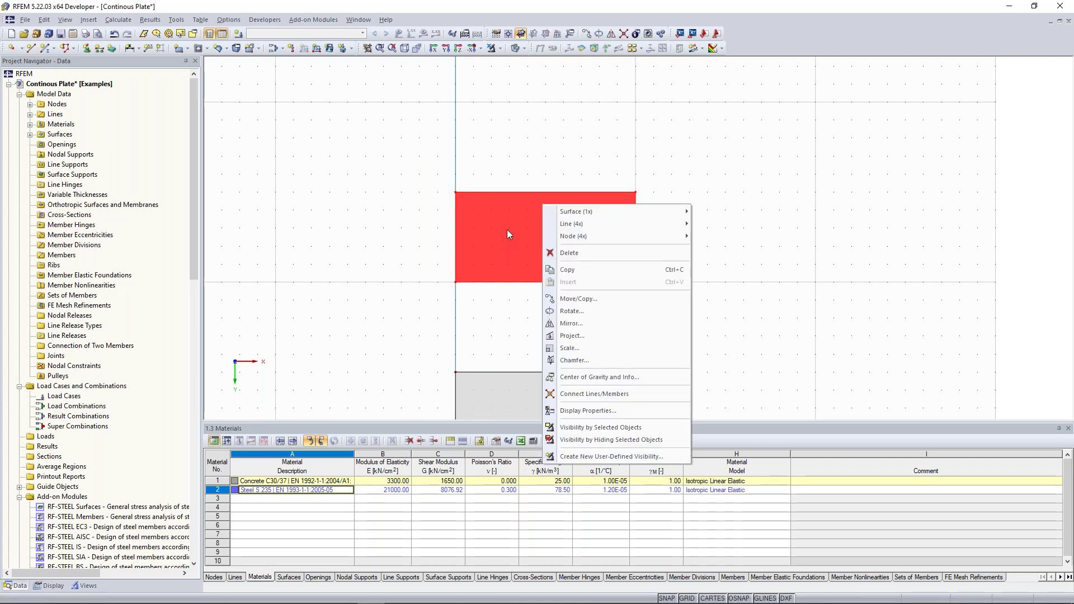
{"action": "left_click", "coordinate": [625, 304]}
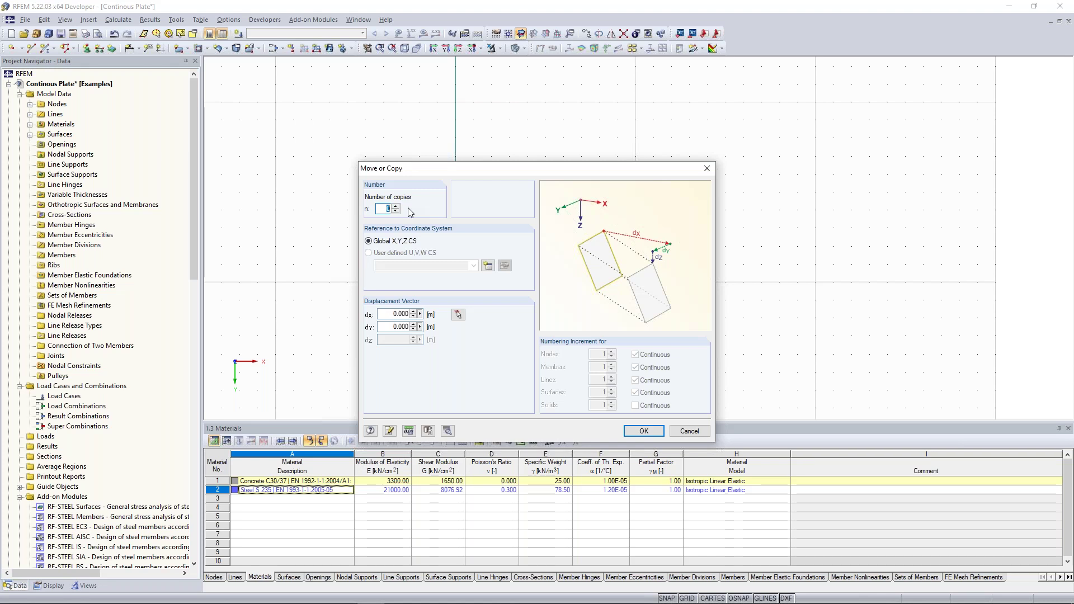
{"action": "type", "text": "1"}
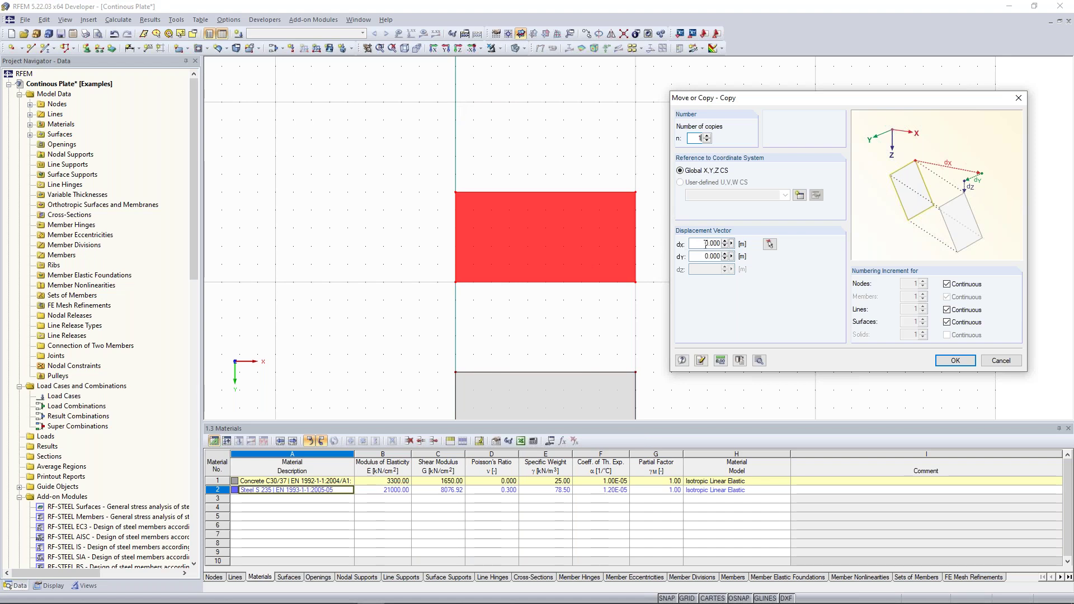
Copy the surface by dY -10 m, picking the displacement from its corner node at X 0, Y -10 m to X 0, Y -20 m
{"action": "left_click", "coordinate": [698, 258]}
{"action": "left_click", "coordinate": [696, 242]}
{"action": "left_click", "coordinate": [770, 244]}
{"action": "left_click", "coordinate": [456, 282]}
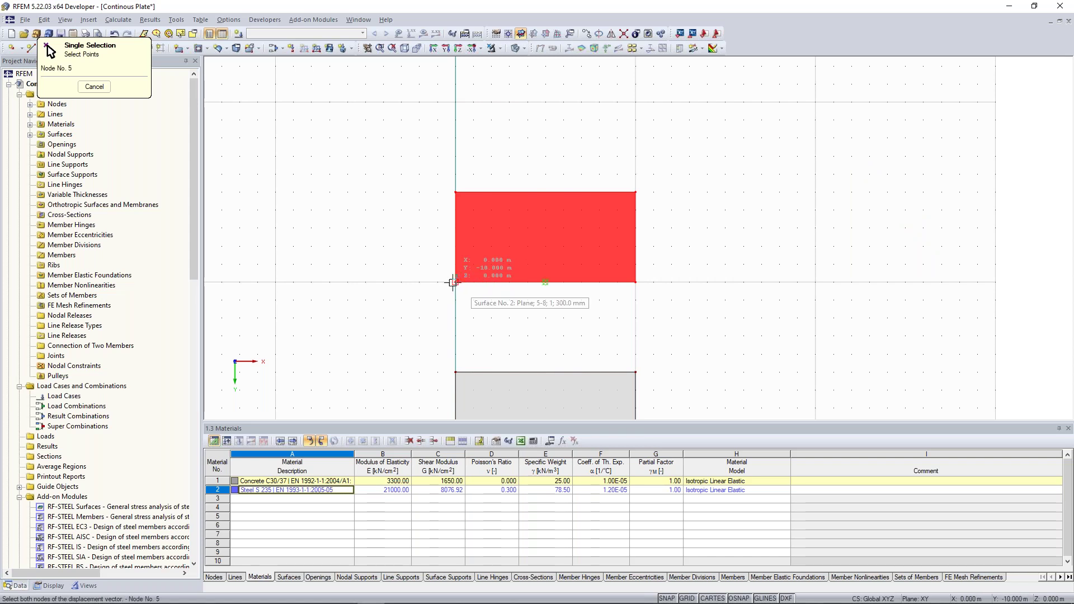
{"action": "left_click", "coordinate": [456, 100]}
{"action": "double_click", "coordinate": [699, 258]}
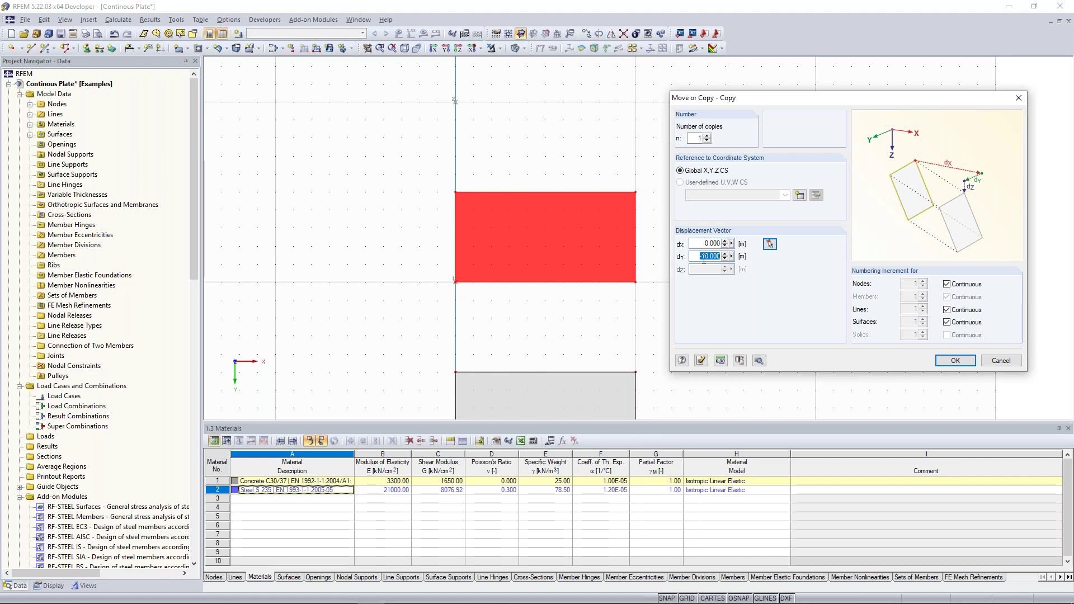
{"action": "left_click", "coordinate": [702, 258]}
{"action": "key", "text": "BackSpace"}
{"action": "left_click", "coordinate": [955, 363]}
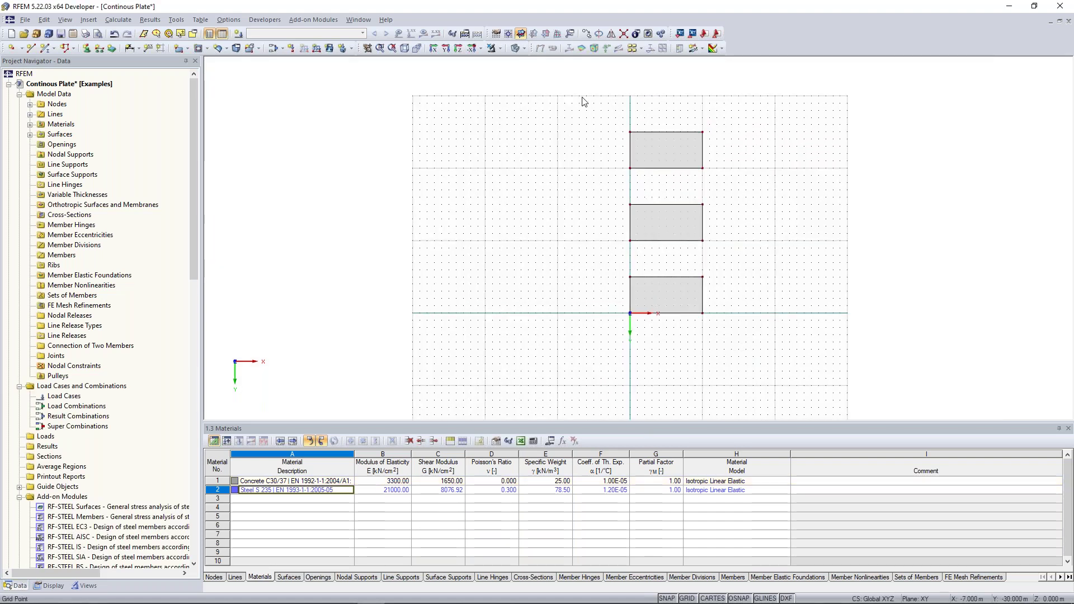
{"action": "left_click_drag", "start_coordinate": [582, 97], "coordinate": [753, 348]}
{"action": "left_click", "coordinate": [641, 170]}
{"action": "left_click_drag", "start_coordinate": [591, 101], "coordinate": [758, 336]}
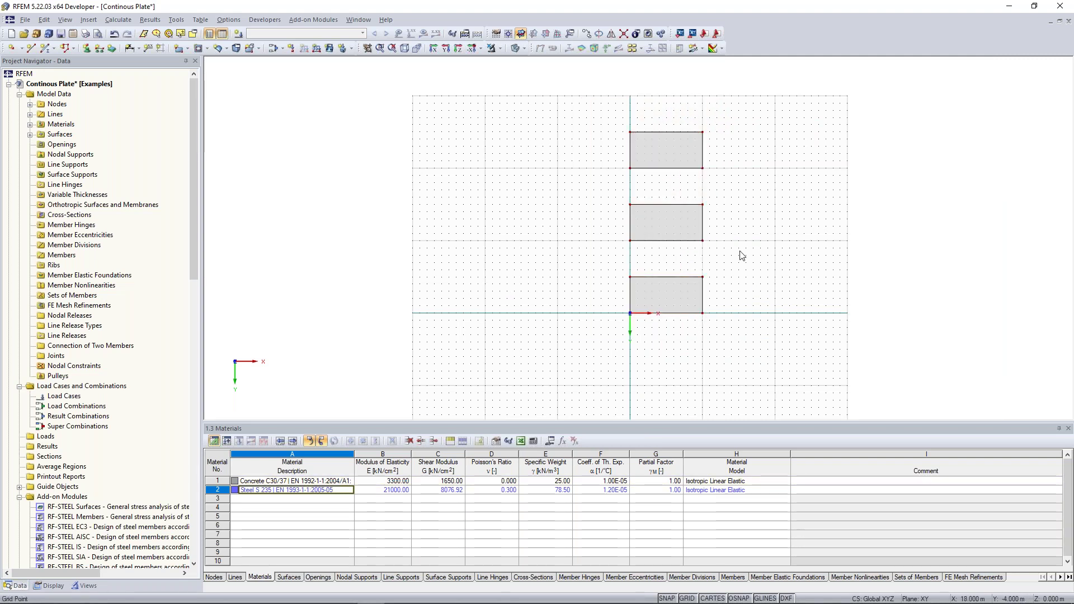
{"action": "scroll", "coordinate": [679, 203], "scroll_direction": "up", "scroll_amount": 1}
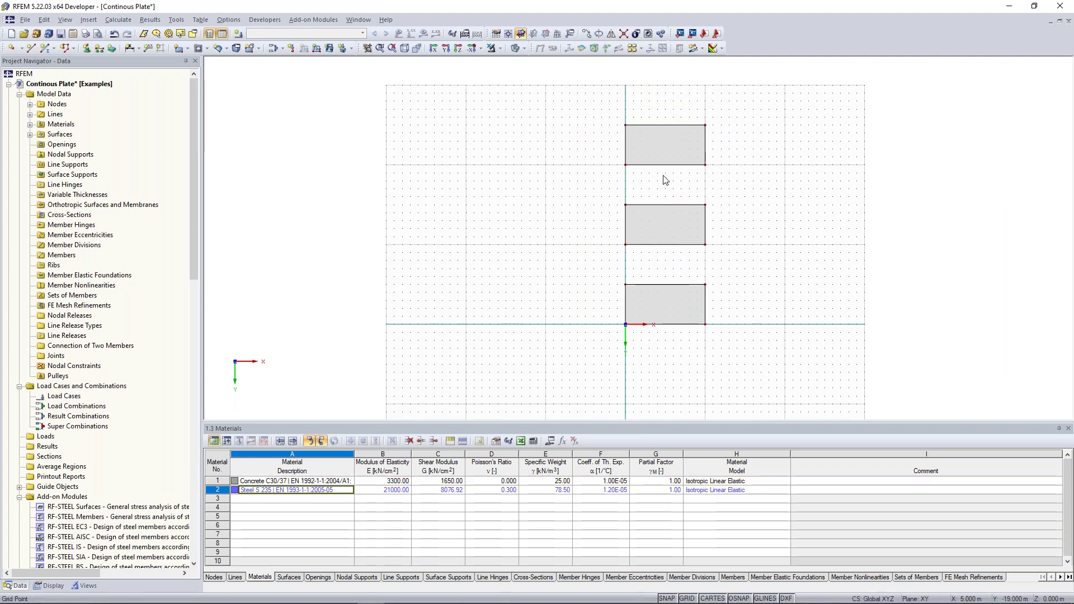
{"action": "middle_click_drag", "start_coordinate": [652, 197], "coordinate": [641, 199]}
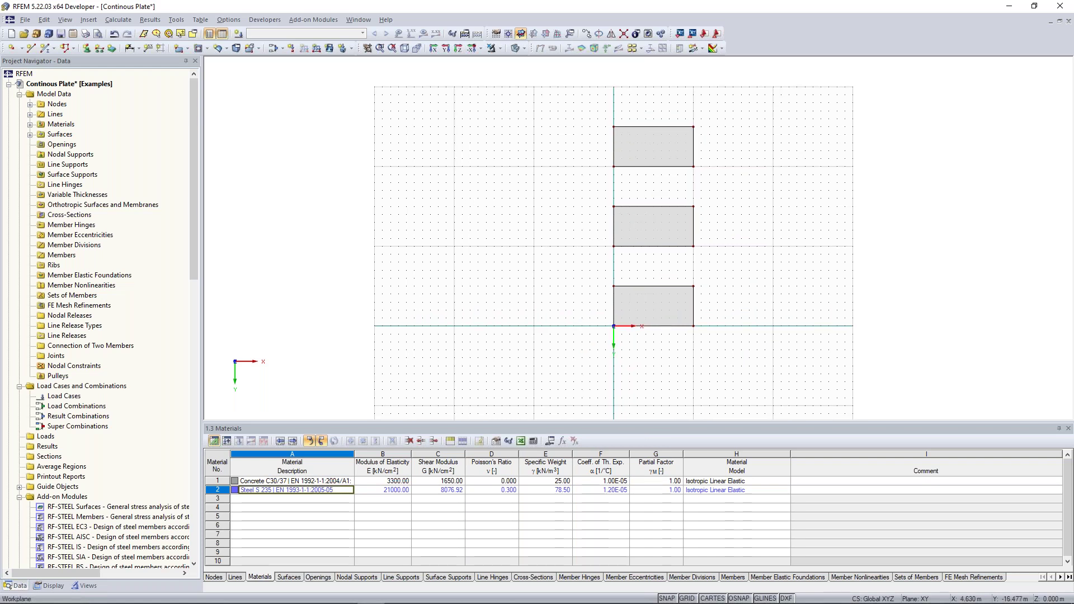
{"action": "middle_click_drag", "start_coordinate": [599, 124], "coordinate": [580, 104]}
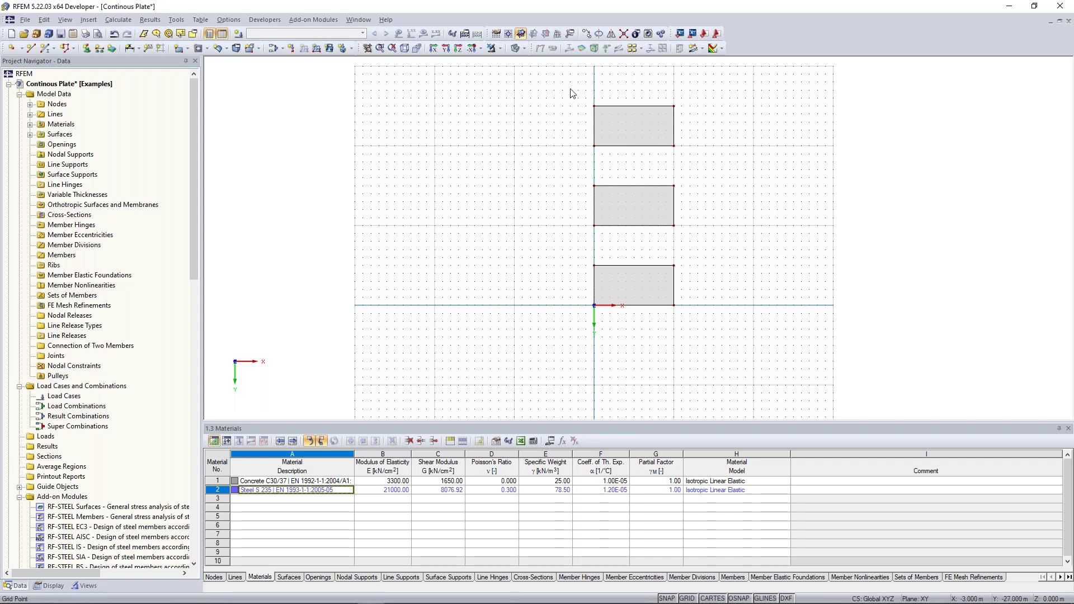
{"action": "left_click_drag", "start_coordinate": [570, 94], "coordinate": [717, 348]}
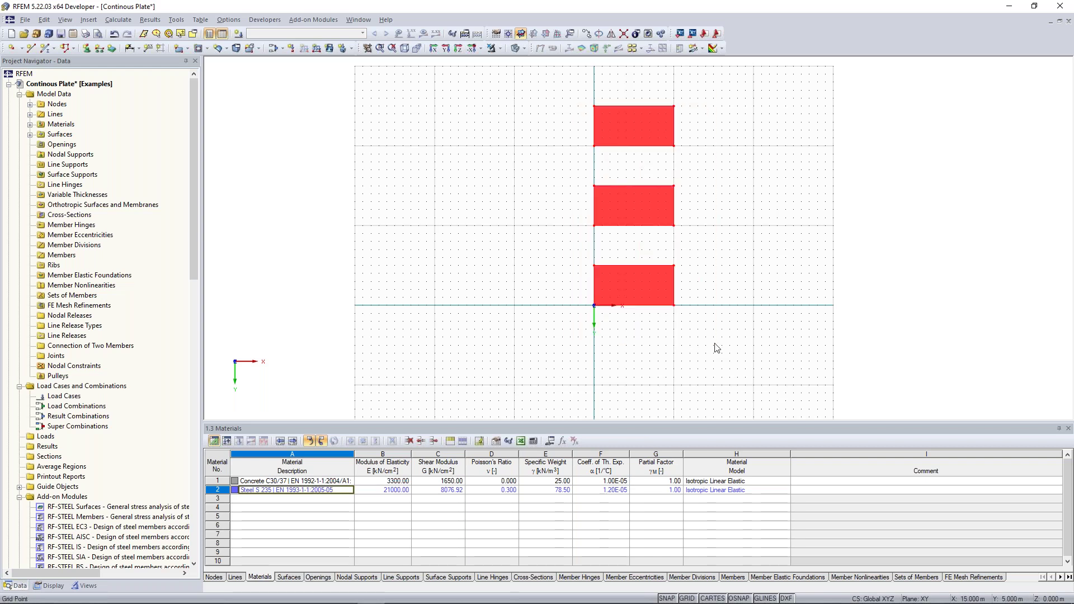
{"action": "left_click", "coordinate": [743, 269]}
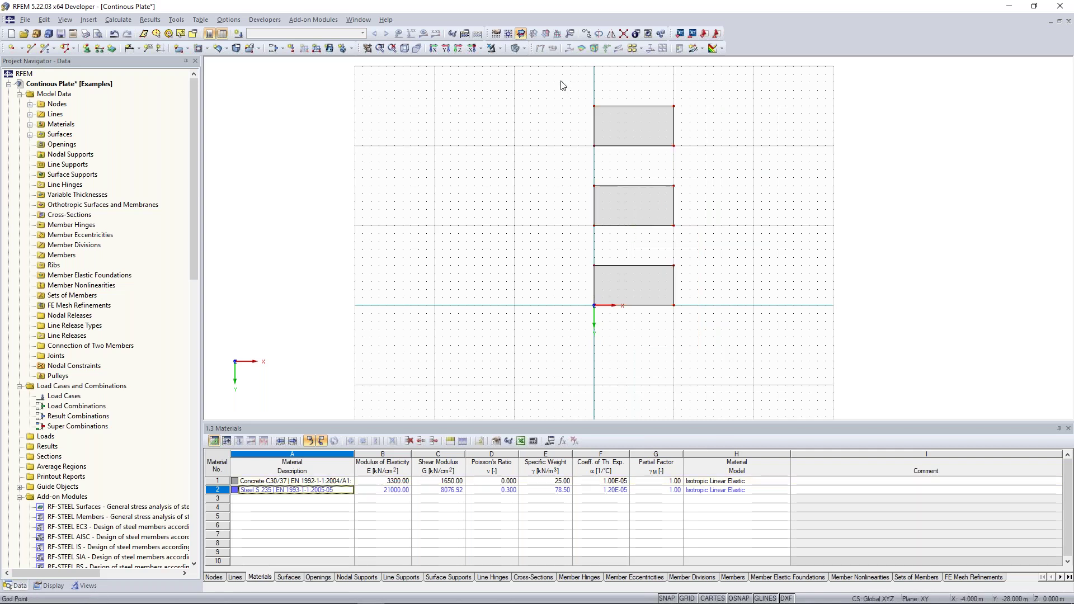
Move all three surfaces 10 m in Y so the middle surface's corner at X 0, Y -10 m lies on the origin
{"action": "left_click_drag", "start_coordinate": [605, 122], "coordinate": [711, 347]}
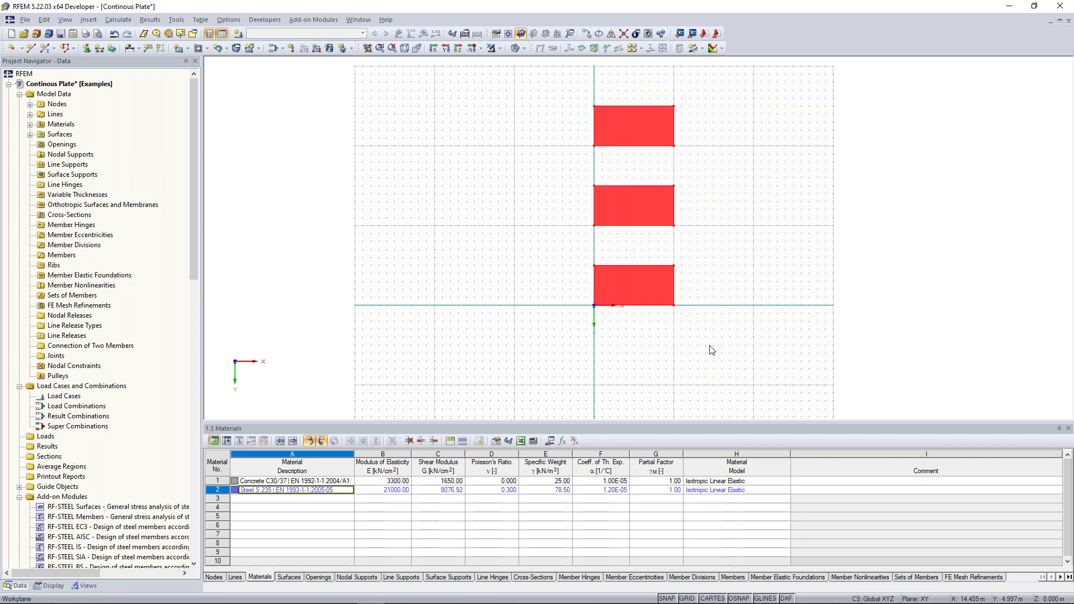
{"action": "middle_click_drag", "start_coordinate": [710, 263], "coordinate": [709, 194]}
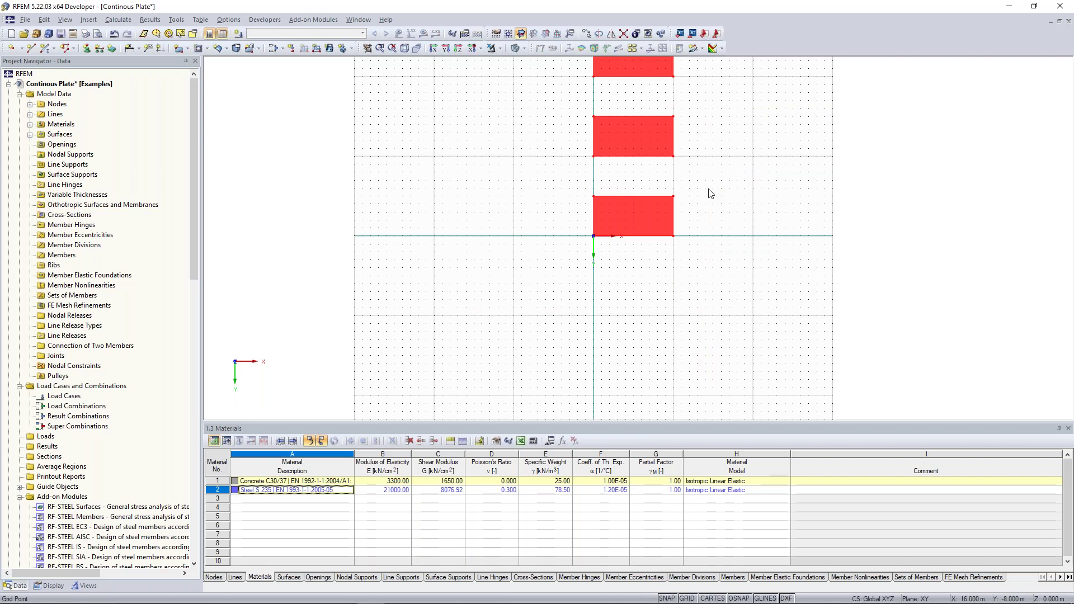
{"action": "key", "text": "ctrl+v"}
{"action": "scroll", "coordinate": [686, 138], "scroll_direction": "up", "scroll_amount": 2}
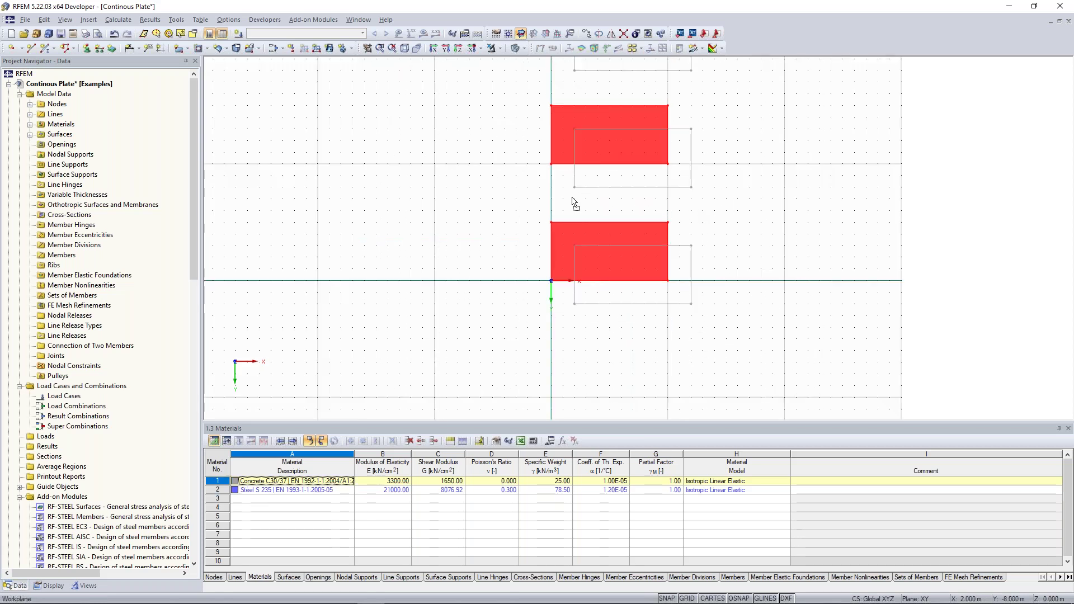
{"action": "left_click", "coordinate": [554, 282]}
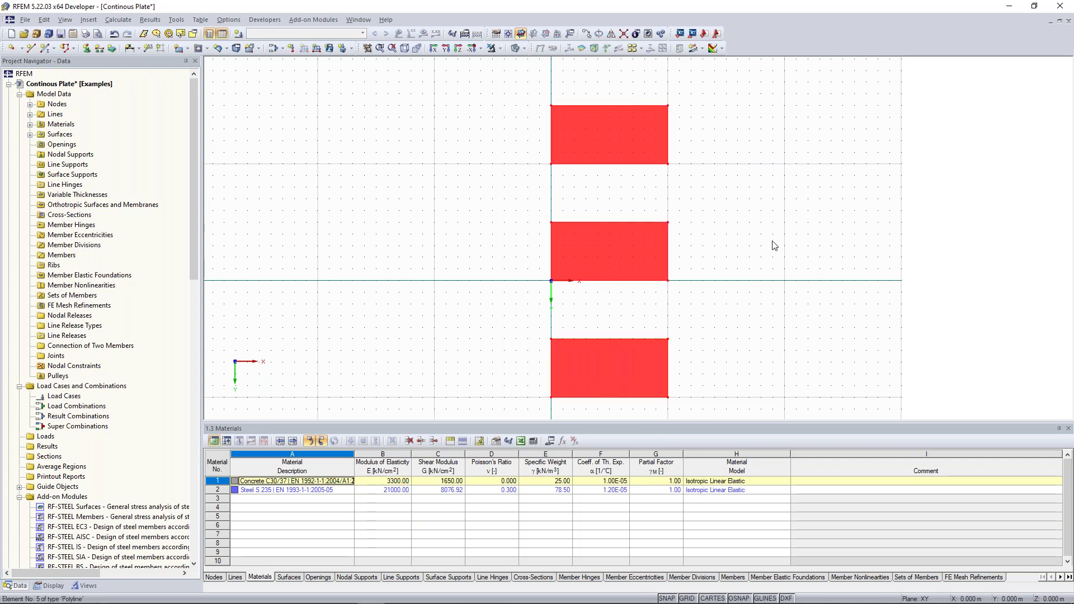
{"action": "key", "text": "Escape"}
{"action": "scroll", "coordinate": [750, 218], "scroll_direction": "down", "scroll_amount": 3}
{"action": "middle_click_drag", "start_coordinate": [751, 218], "coordinate": [689, 195]}
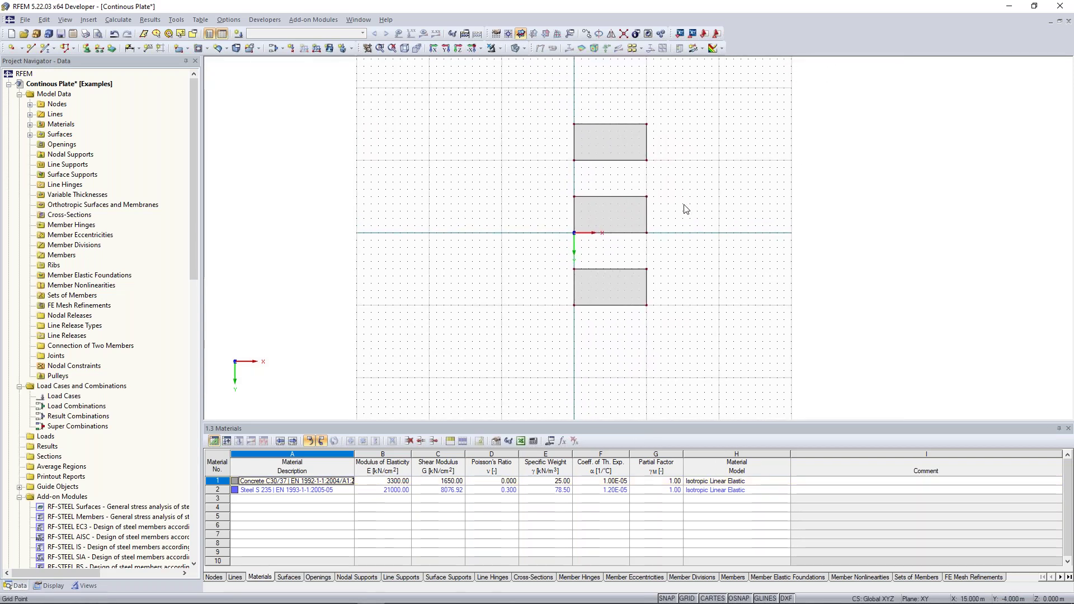
Start a new beam member and create a solid rectangular cross-section for its member start
{"action": "scroll", "coordinate": [665, 145], "scroll_direction": "up", "scroll_amount": 2}
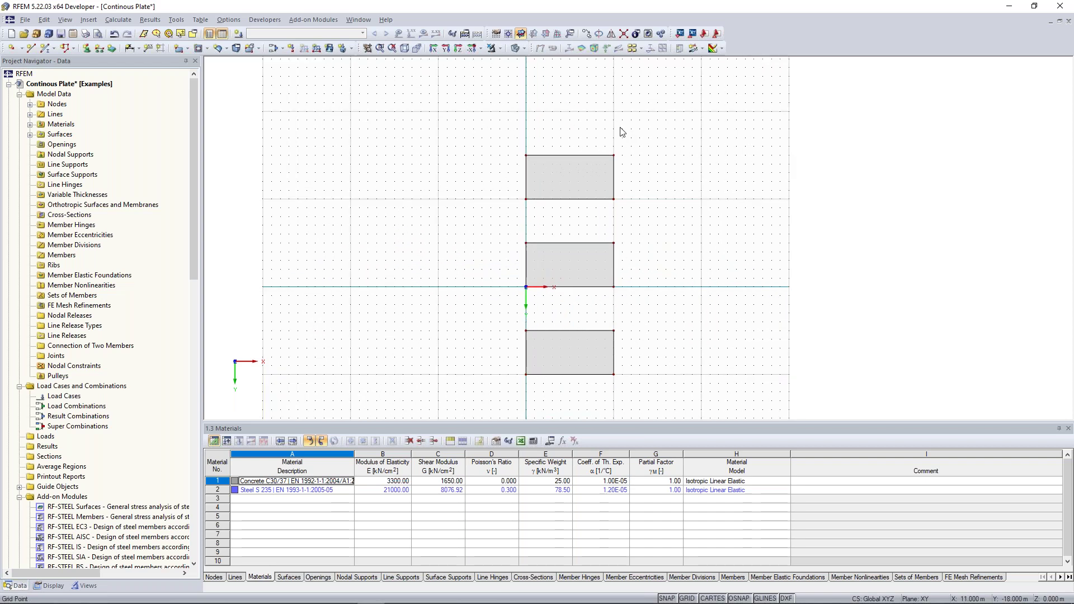
{"action": "scroll", "coordinate": [622, 132], "scroll_direction": "up", "scroll_amount": 3}
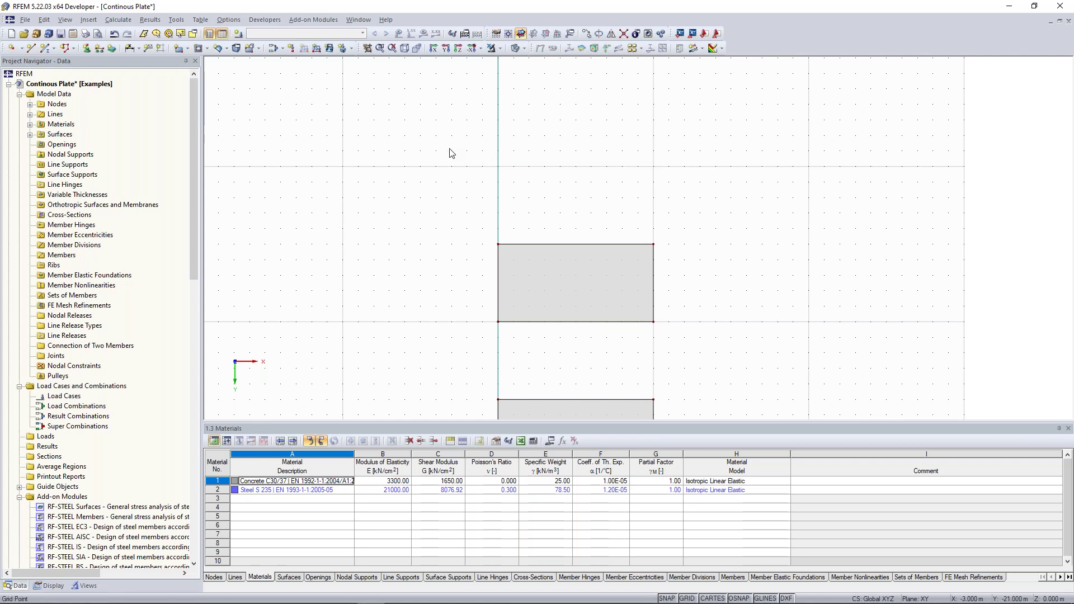
{"action": "left_click", "coordinate": [44, 48]}
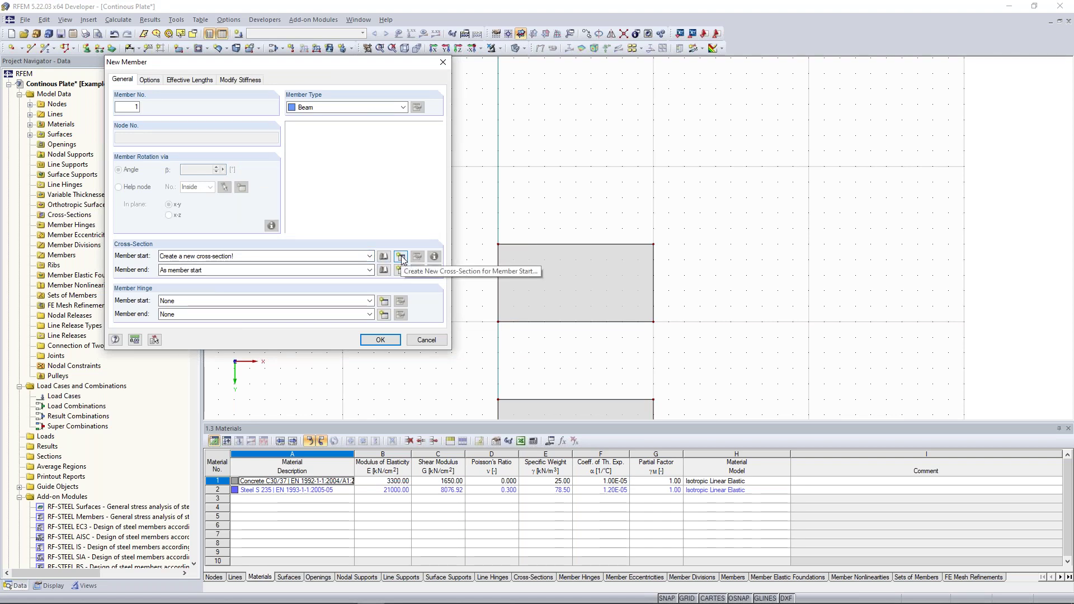
{"action": "left_click", "coordinate": [402, 259]}
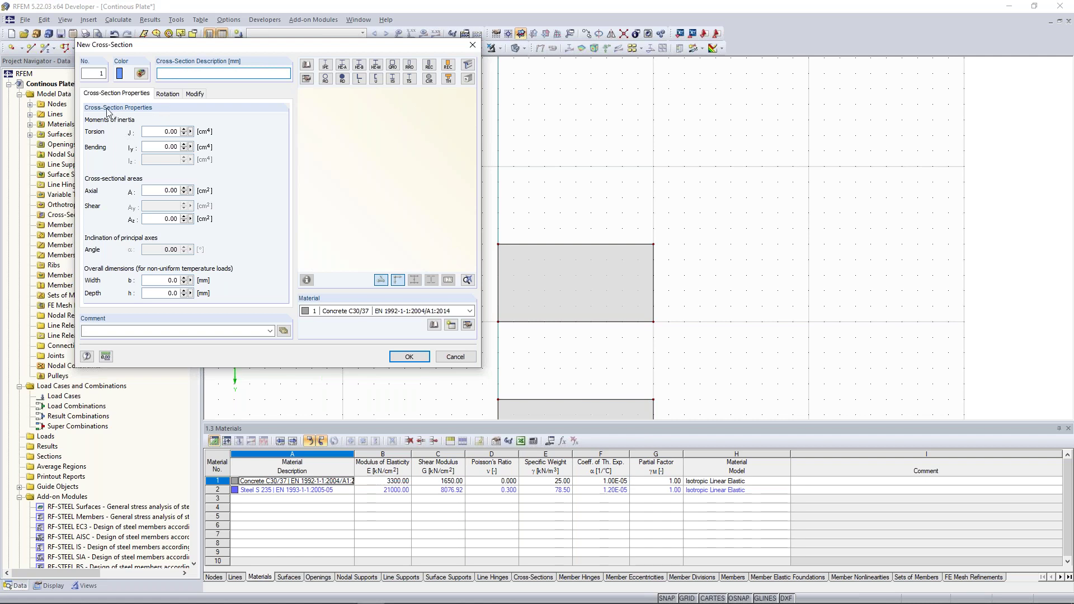
{"action": "left_click", "coordinate": [170, 132]}
{"action": "left_click", "coordinate": [162, 146]}
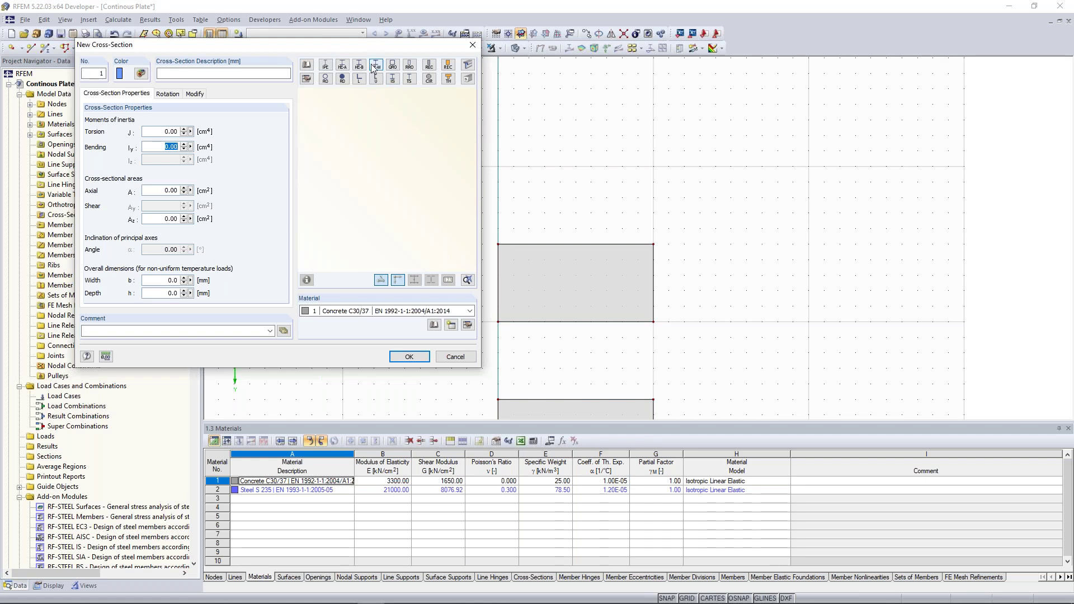
{"action": "left_click", "coordinate": [431, 70]}
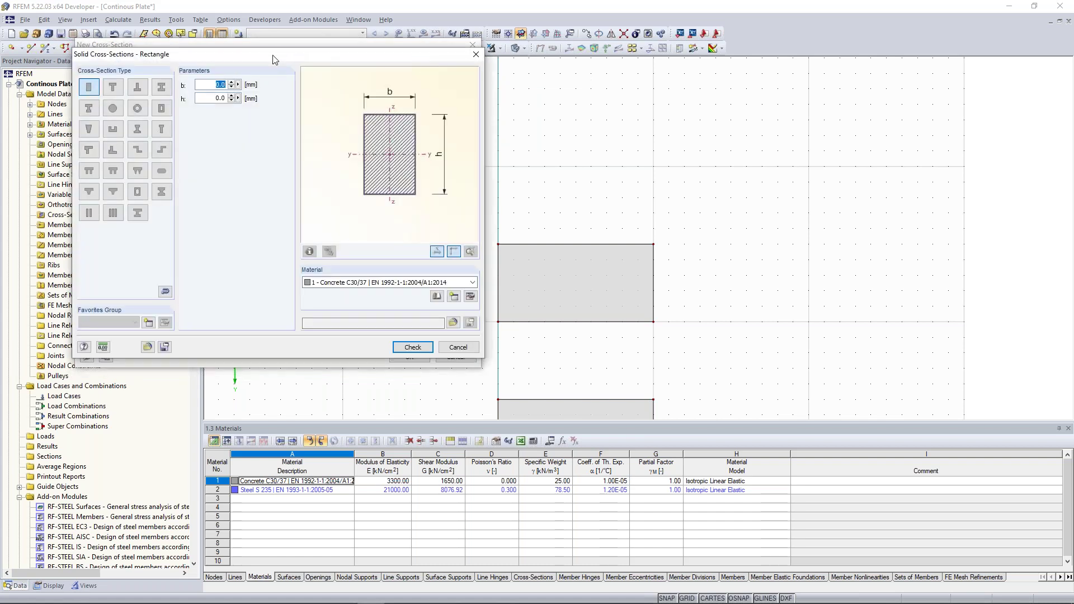
Define the rectangular cross-section with b 1000 mm, h 300 mm and material Concrete C30/37, and assign it to the new beam member
{"action": "left_click_drag", "start_coordinate": [278, 55], "coordinate": [721, 59]}
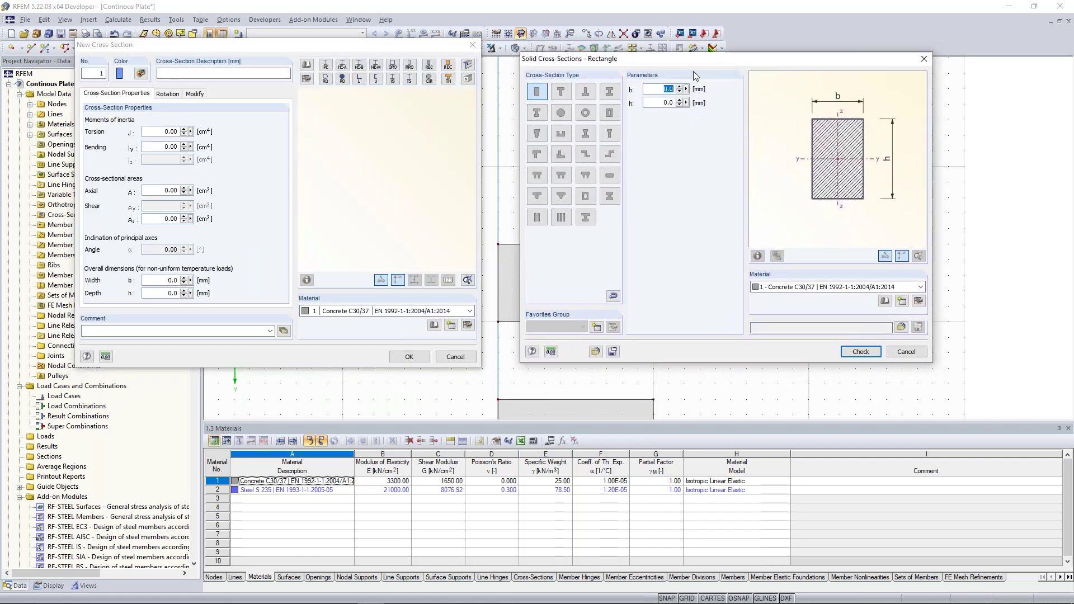
{"action": "left_click", "coordinate": [661, 90]}
{"action": "double_click", "coordinate": [660, 89]}
{"action": "type", "text": "1000"}
{"action": "left_click", "coordinate": [677, 101]}
{"action": "type", "text": "300"}
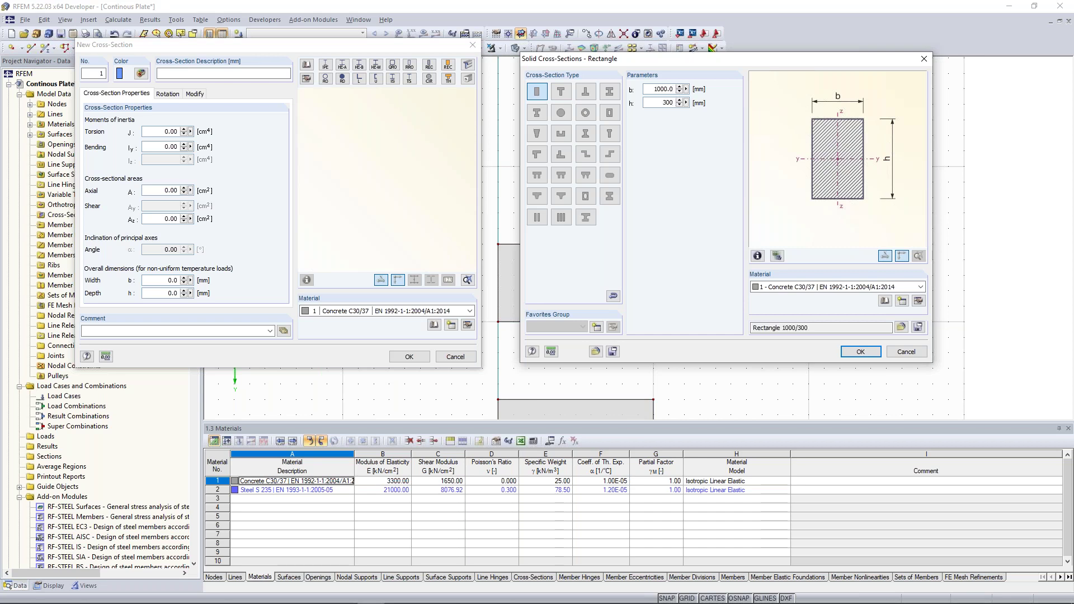
{"action": "left_click", "coordinate": [801, 289]}
{"action": "left_click", "coordinate": [801, 289]}
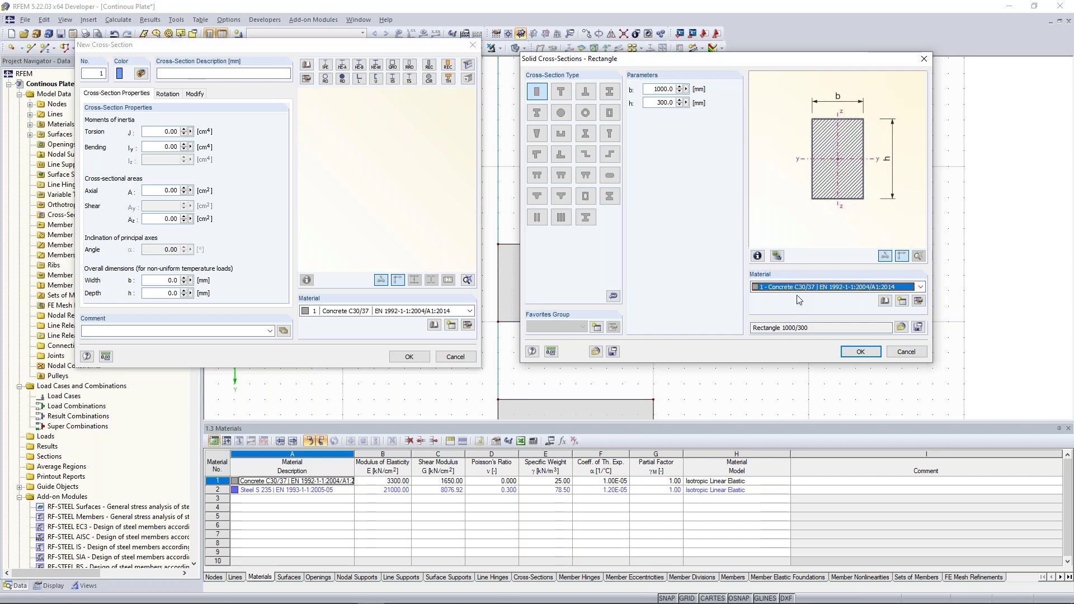
{"action": "left_click", "coordinate": [860, 352]}
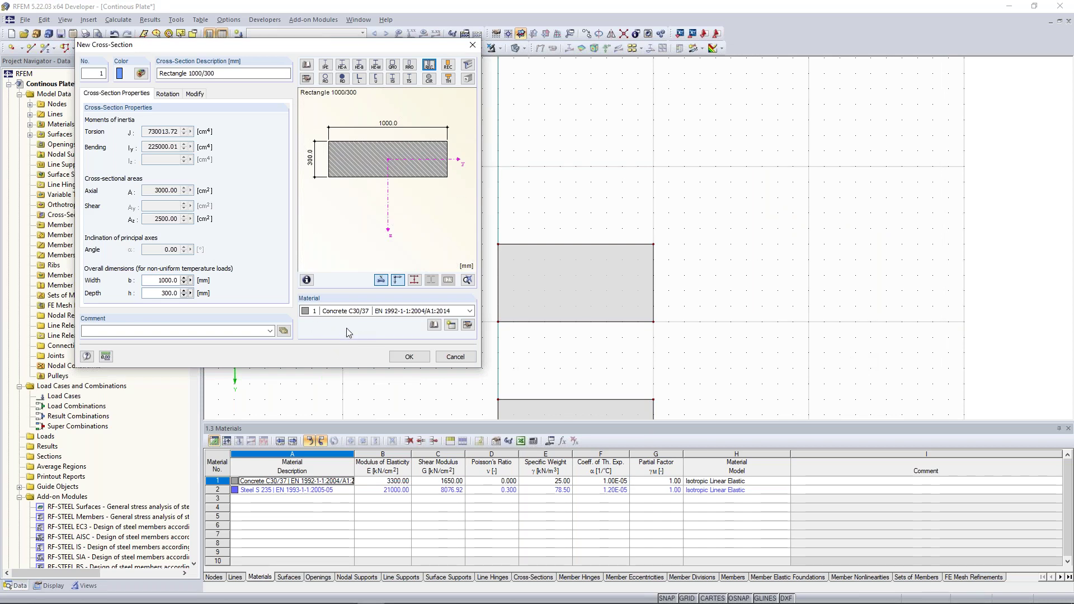
{"action": "left_click", "coordinate": [407, 357]}
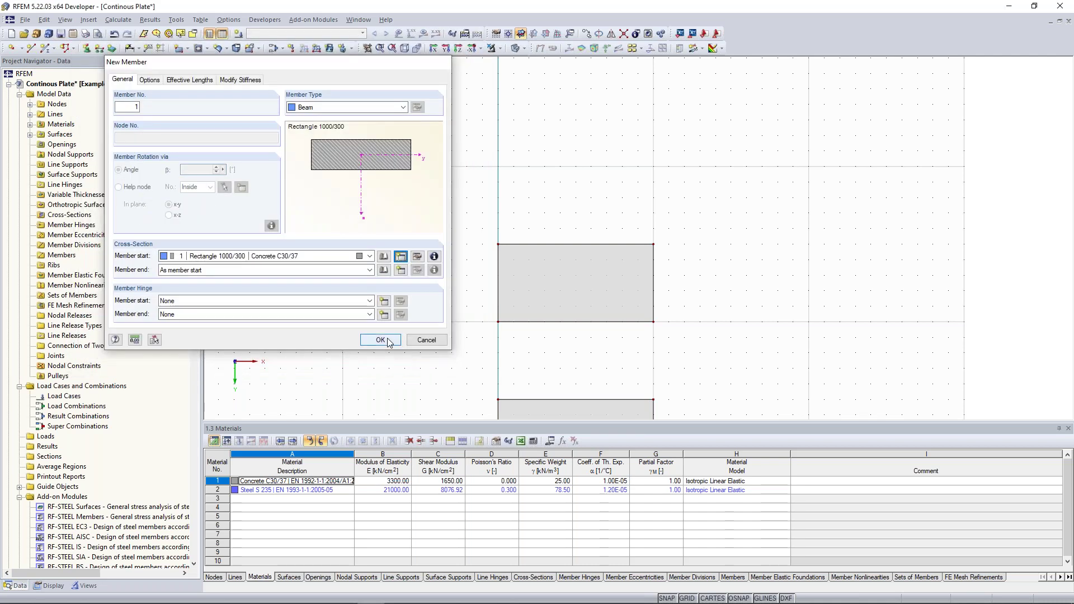
{"action": "left_click", "coordinate": [381, 340]}
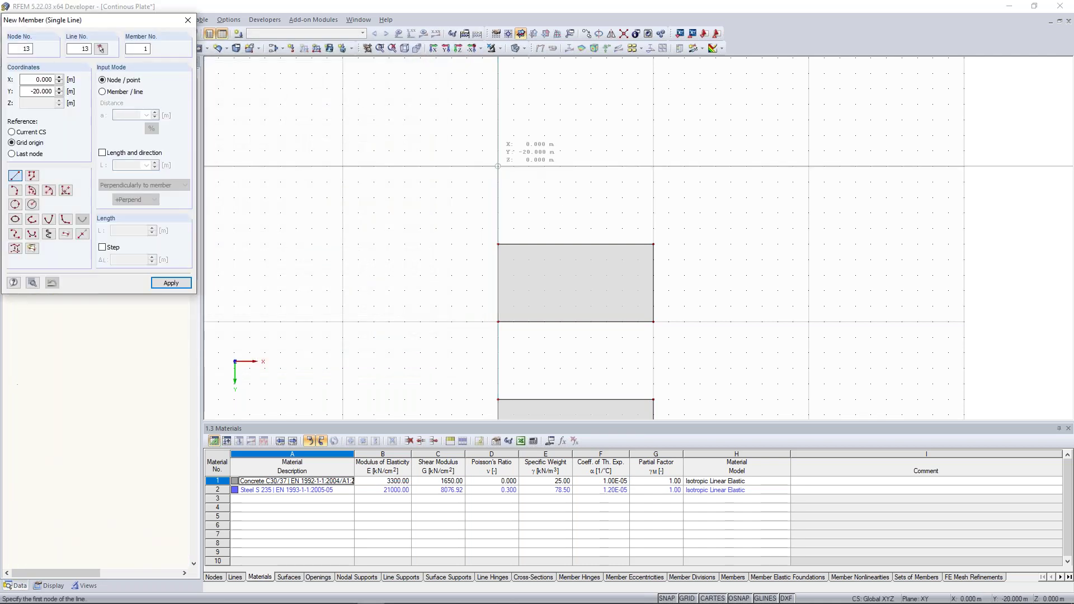
Draw the beam member above the surfaces from X 0, Y -20 m to X 10 m, Y -20 m
{"action": "left_click", "coordinate": [496, 160]}
{"action": "scroll", "coordinate": [496, 160], "scroll_direction": "up", "scroll_amount": 3}
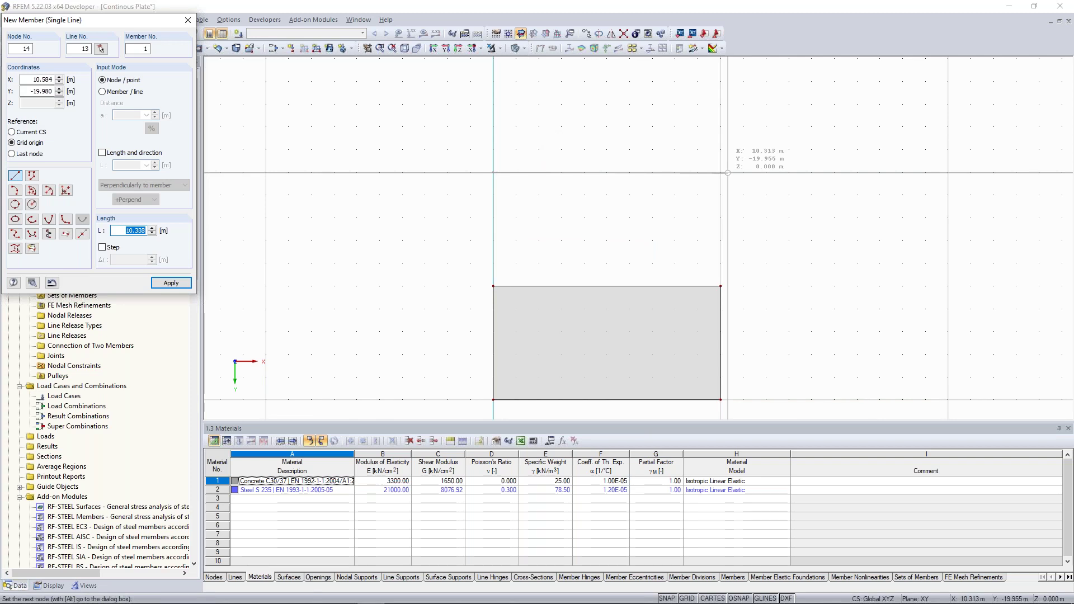
{"action": "left_click", "coordinate": [728, 173]}
{"action": "key", "text": "Escape"}
{"action": "scroll", "coordinate": [728, 172], "scroll_direction": "down", "scroll_amount": 1}
{"action": "scroll", "coordinate": [737, 278], "scroll_direction": "down", "scroll_amount": 1}
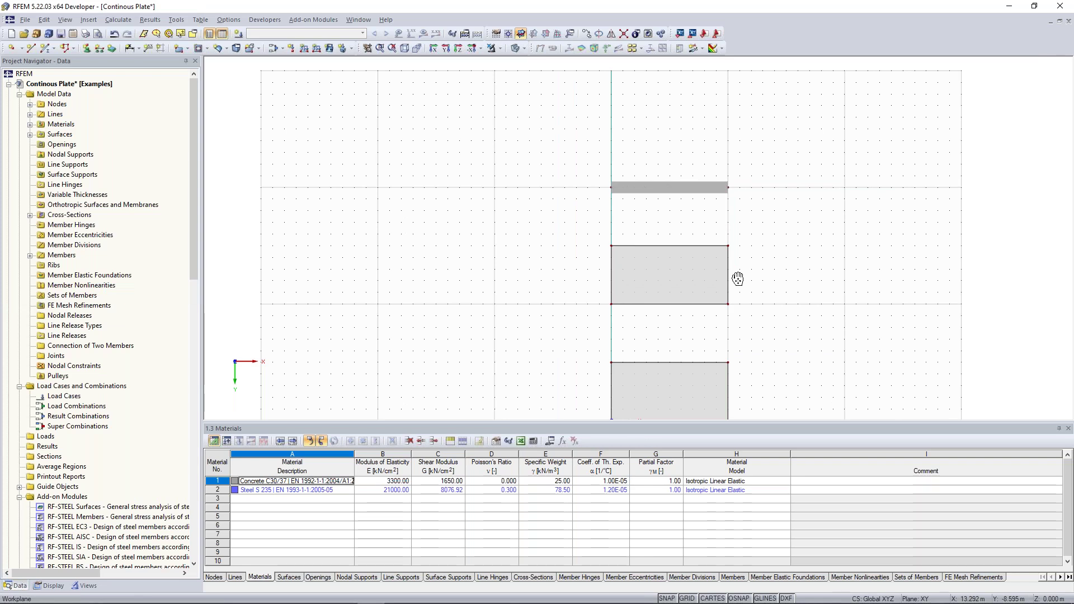
{"action": "middle_click_drag", "start_coordinate": [737, 279], "coordinate": [706, 226]}
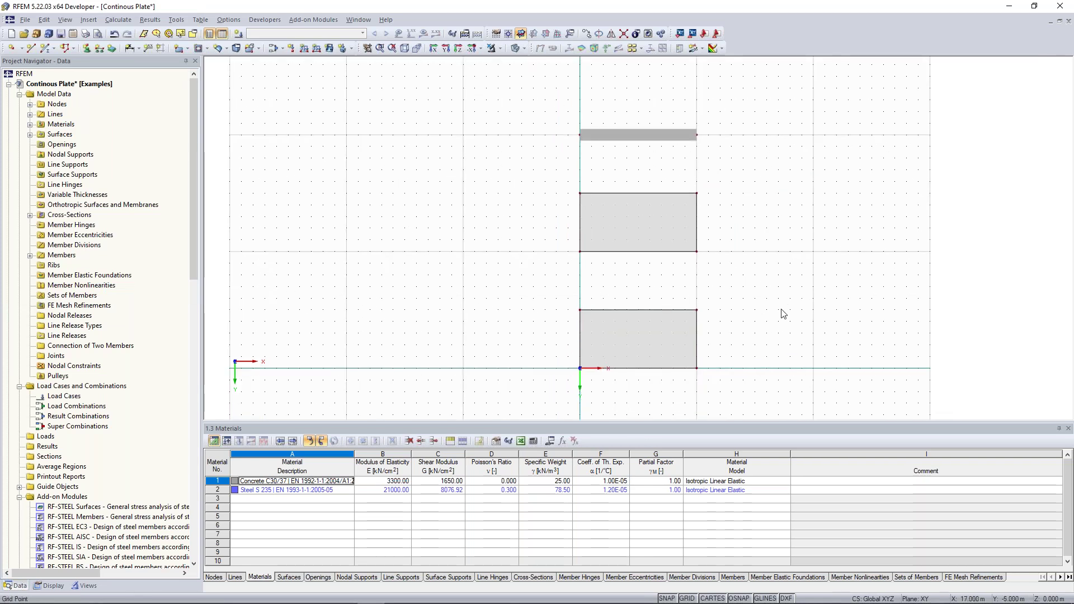
{"action": "middle_click_drag", "start_coordinate": [775, 323], "coordinate": [662, 99], "text": "ctrl"}
{"action": "middle_click_drag", "start_coordinate": [582, 225], "coordinate": [619, 152]}
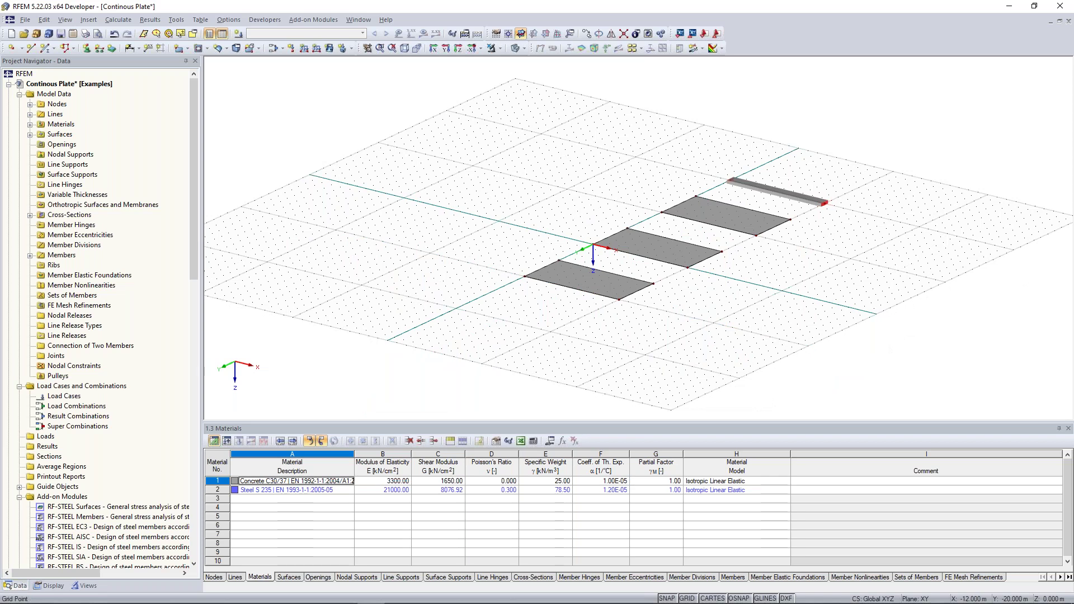
{"action": "scroll", "coordinate": [567, 152], "scroll_direction": "up", "scroll_amount": 2}
{"action": "middle_click_drag", "start_coordinate": [624, 196], "coordinate": [568, 151]}
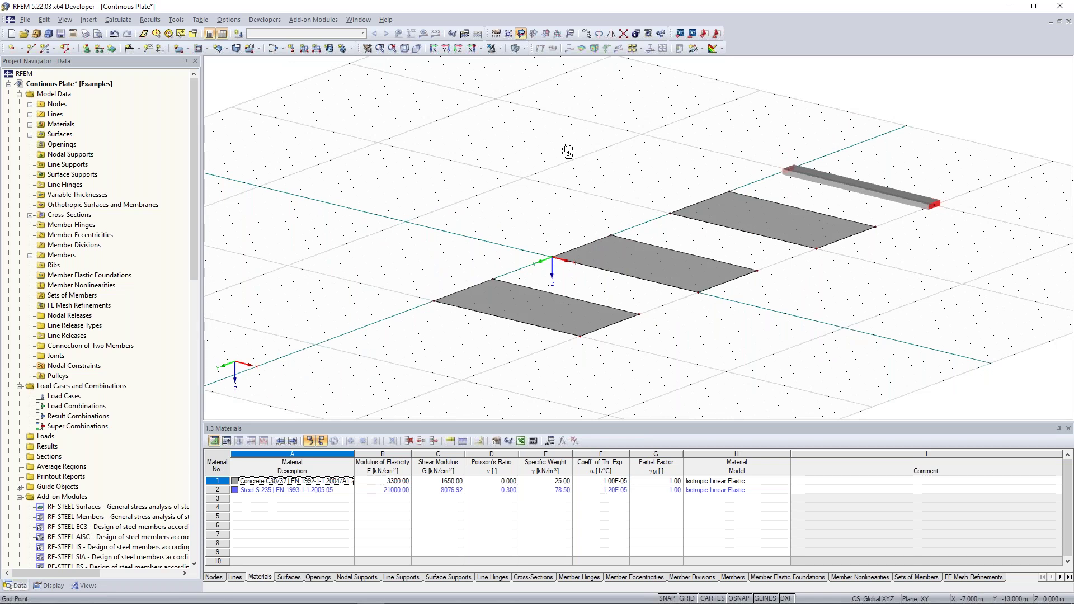
{"action": "middle_click_drag", "start_coordinate": [568, 151], "coordinate": [576, 150], "text": "ctrl"}
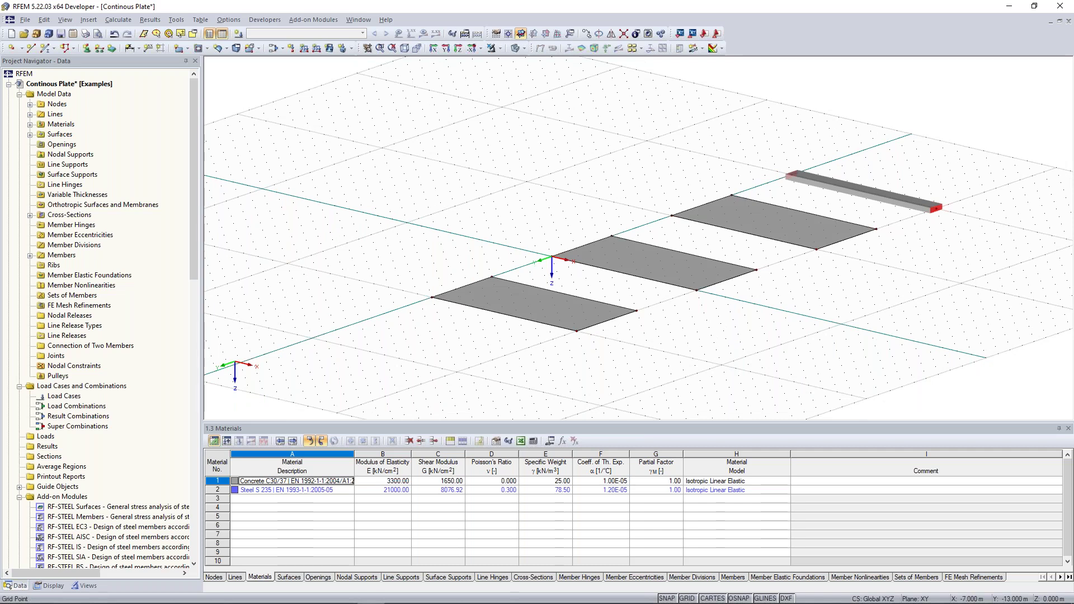
{"action": "middle_click_drag", "start_coordinate": [789, 210], "coordinate": [800, 208], "text": "ctrl"}
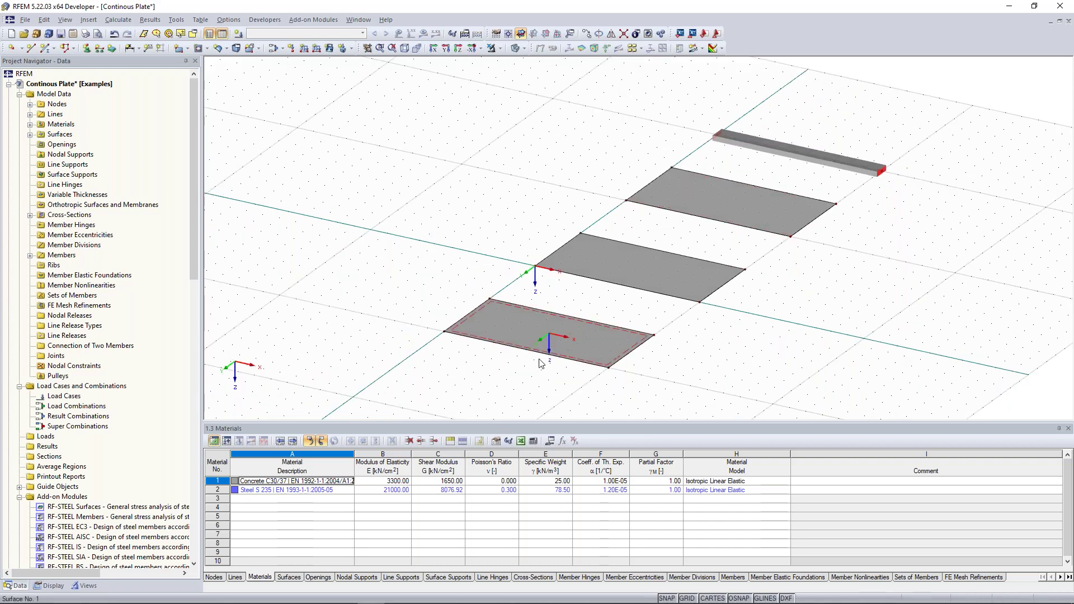
{"action": "left_click", "coordinate": [793, 161]}
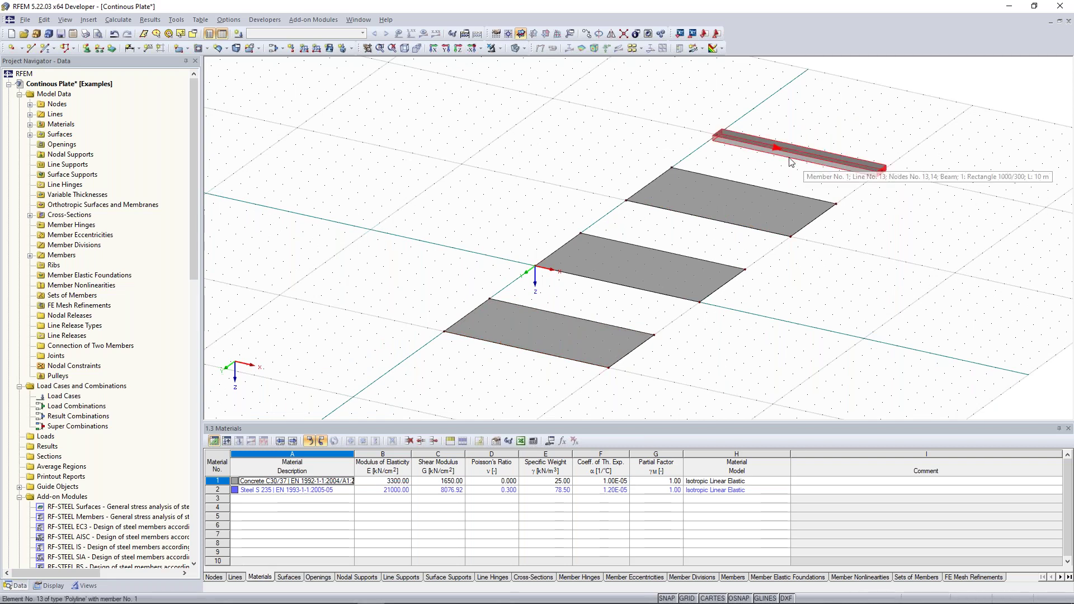
{"action": "left_click", "coordinate": [601, 210]}
{"action": "middle_click_drag", "start_coordinate": [599, 210], "coordinate": [564, 317], "text": "ctrl"}
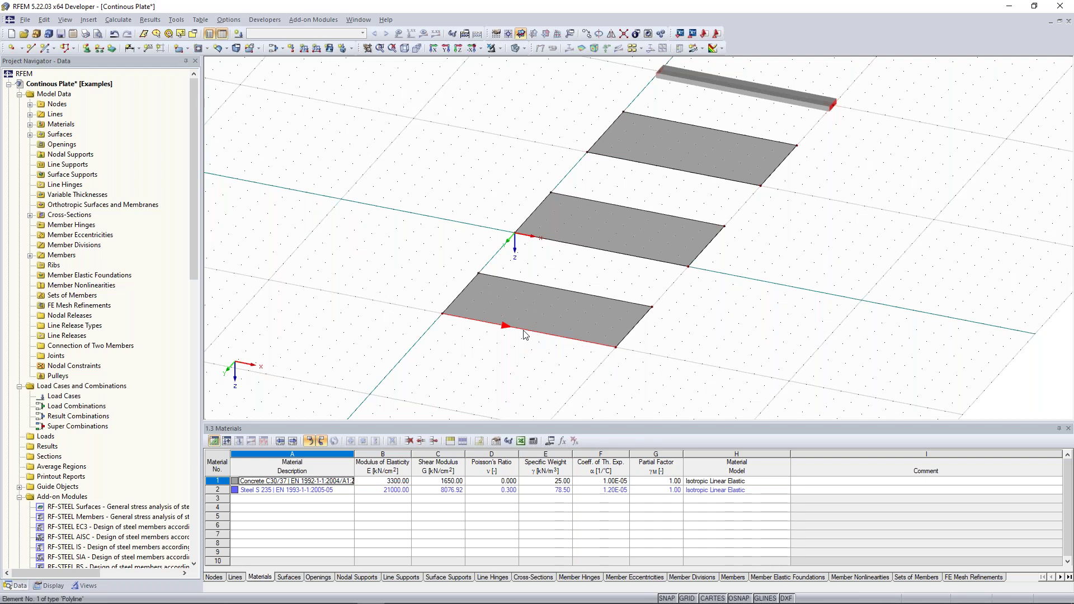
Graphically divide the front edge of the first surface (Y 10 m) at X 5 m, its midpoint
{"action": "right_click", "coordinate": [525, 334]}
{"action": "mouse_move", "coordinate": [559, 89]}
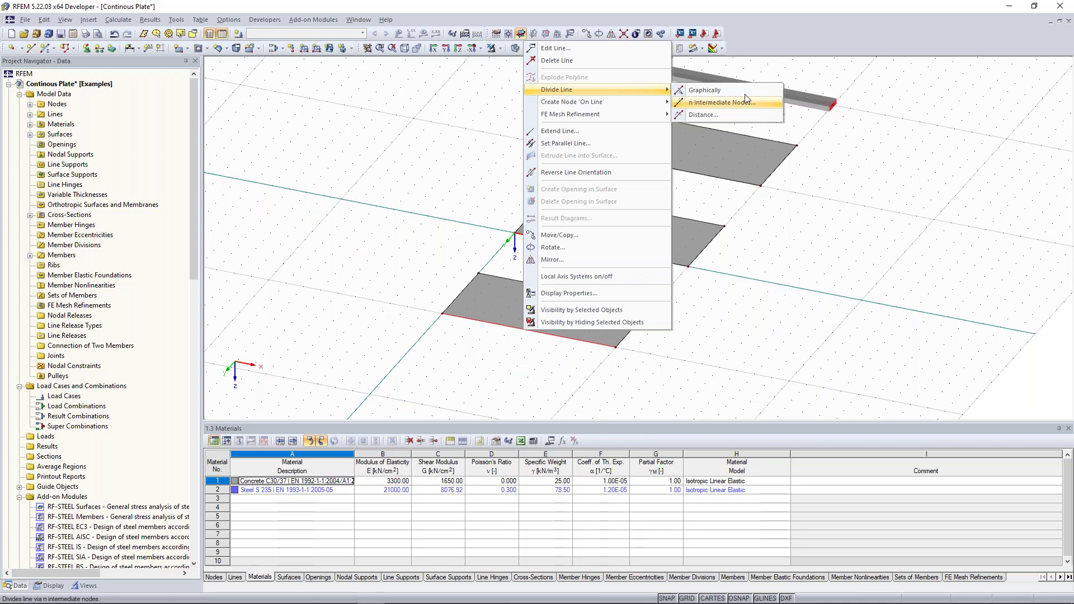
{"action": "left_click", "coordinate": [727, 115]}
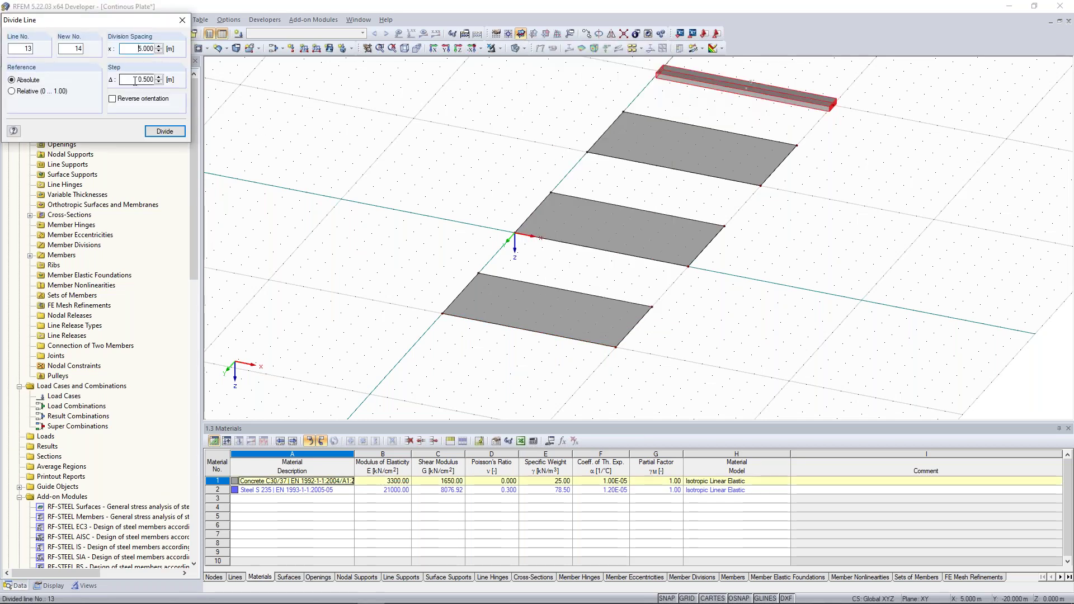
{"action": "double_click", "coordinate": [138, 80]}
{"action": "left_click", "coordinate": [133, 79]}
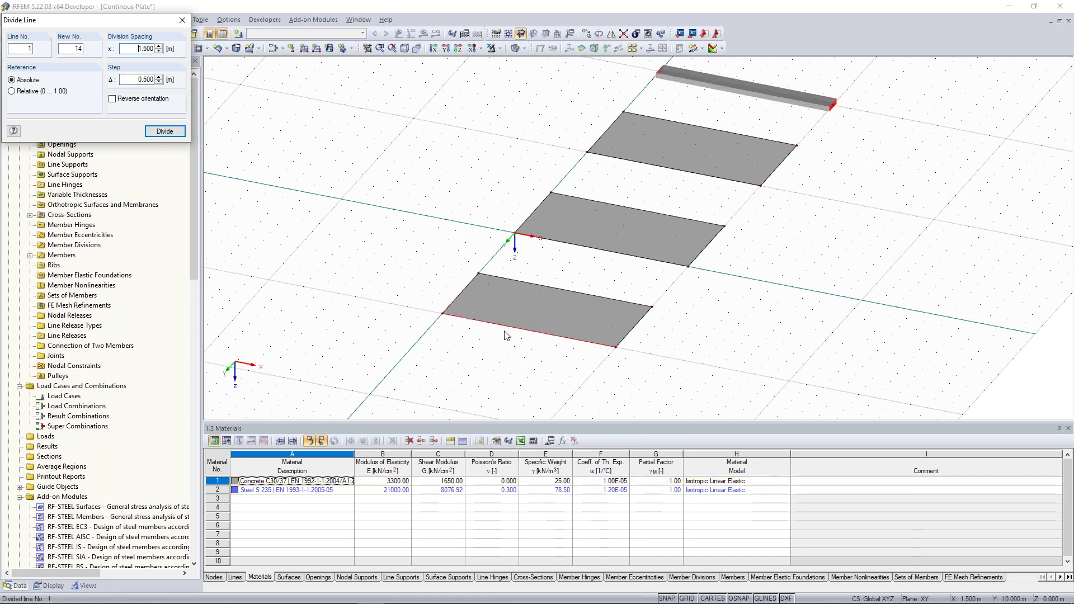
{"action": "scroll", "coordinate": [507, 336], "scroll_direction": "up", "scroll_amount": 2}
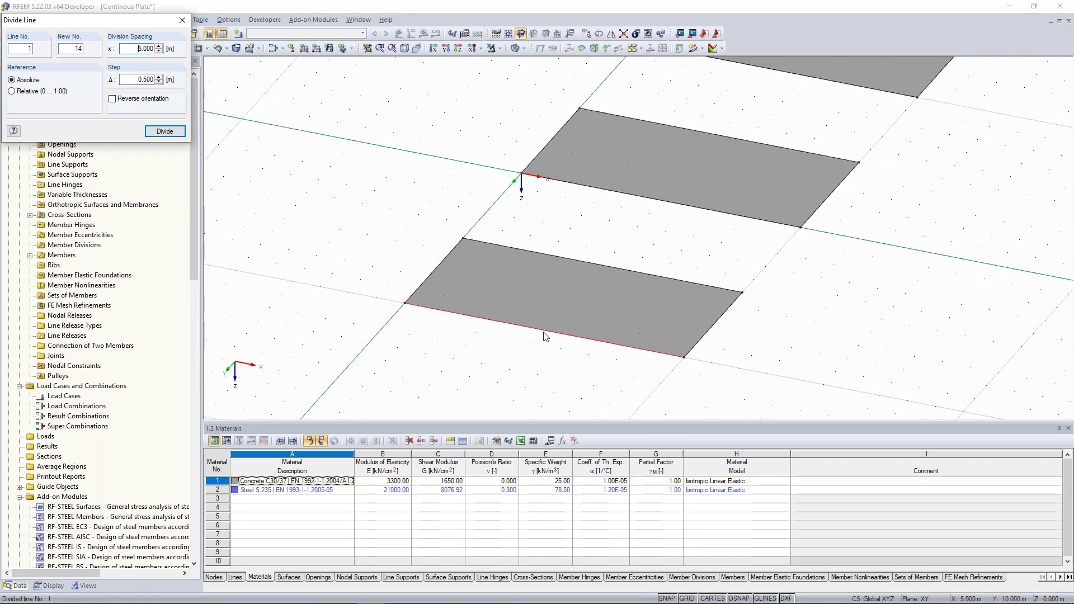
{"action": "middle_click_drag", "start_coordinate": [545, 336], "coordinate": [607, 302], "text": "ctrl"}
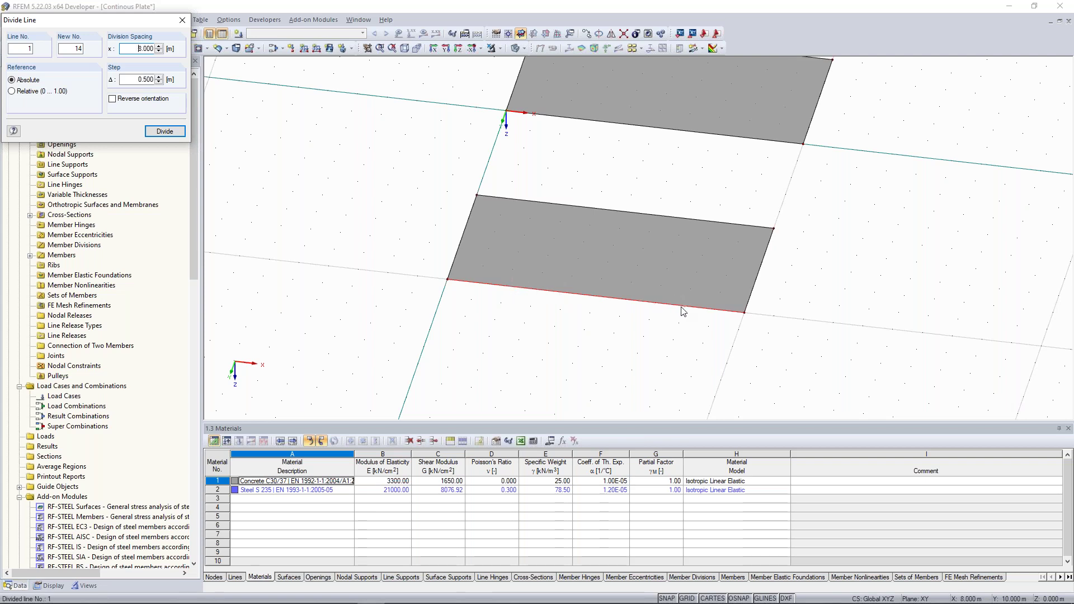
{"action": "left_click", "coordinate": [593, 302]}
{"action": "middle_click_drag", "start_coordinate": [612, 197], "coordinate": [595, 218]}
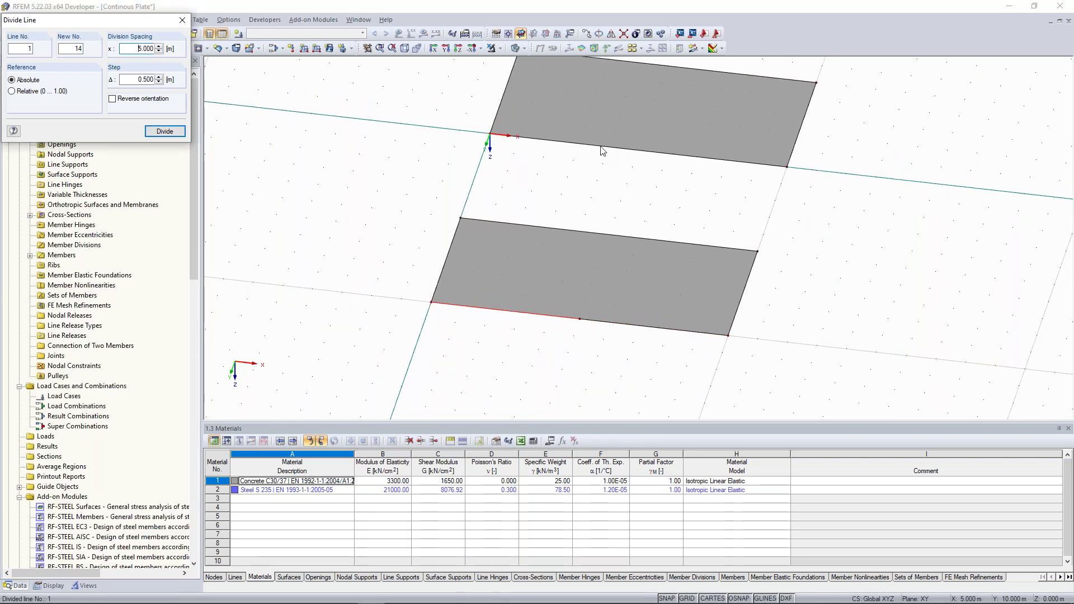
{"action": "middle_click_drag", "start_coordinate": [674, 204], "coordinate": [576, 286]}
{"action": "middle_click_drag", "start_coordinate": [364, 279], "coordinate": [458, 179]}
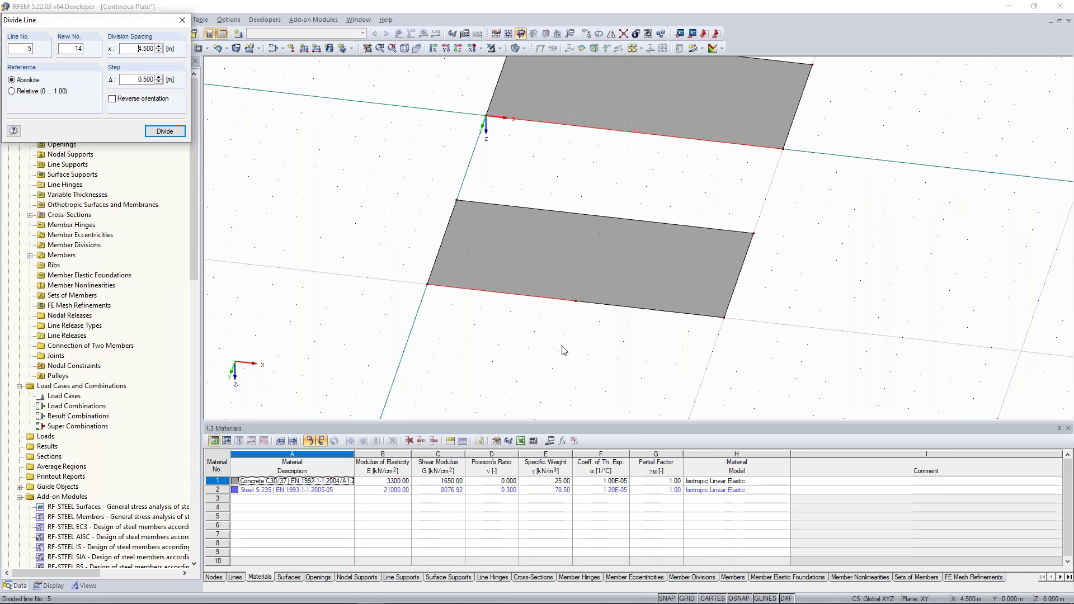
{"action": "key", "text": "Return"}
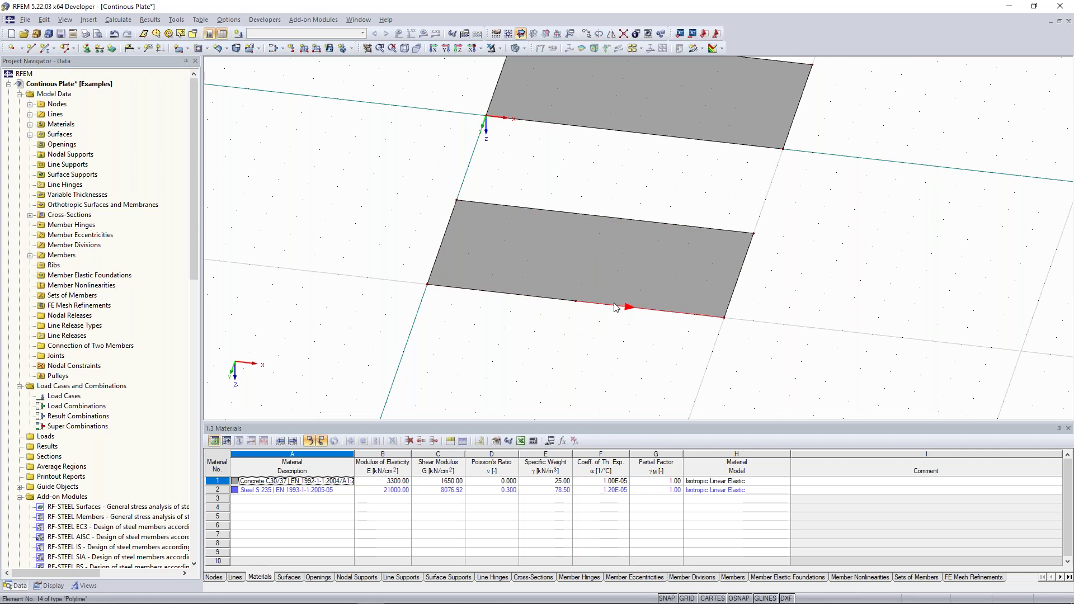
Draw a new line across the first surface from its front edge's midpoint node to the midpoint of the opposite edge
{"action": "middle_click_drag", "start_coordinate": [409, 192], "coordinate": [382, 192]}
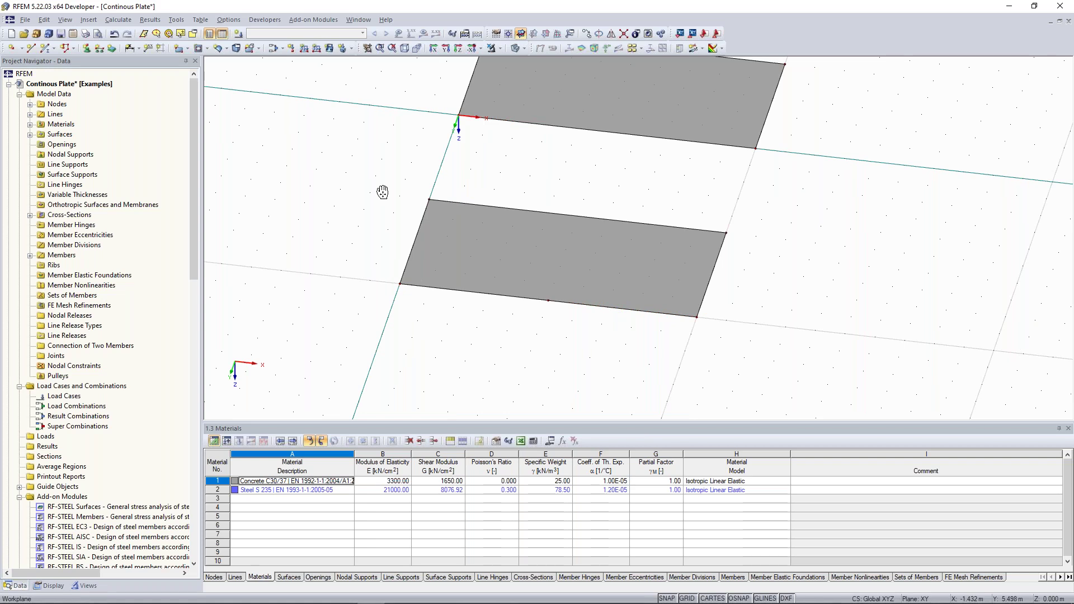
{"action": "middle_click_drag", "start_coordinate": [382, 191], "coordinate": [384, 177]}
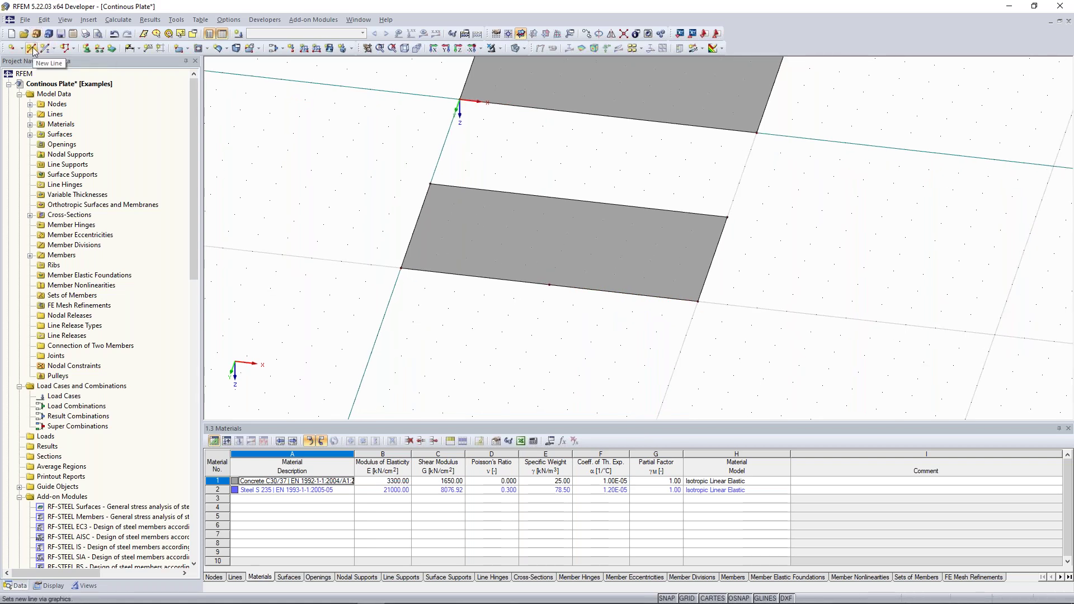
{"action": "left_click", "coordinate": [32, 49]}
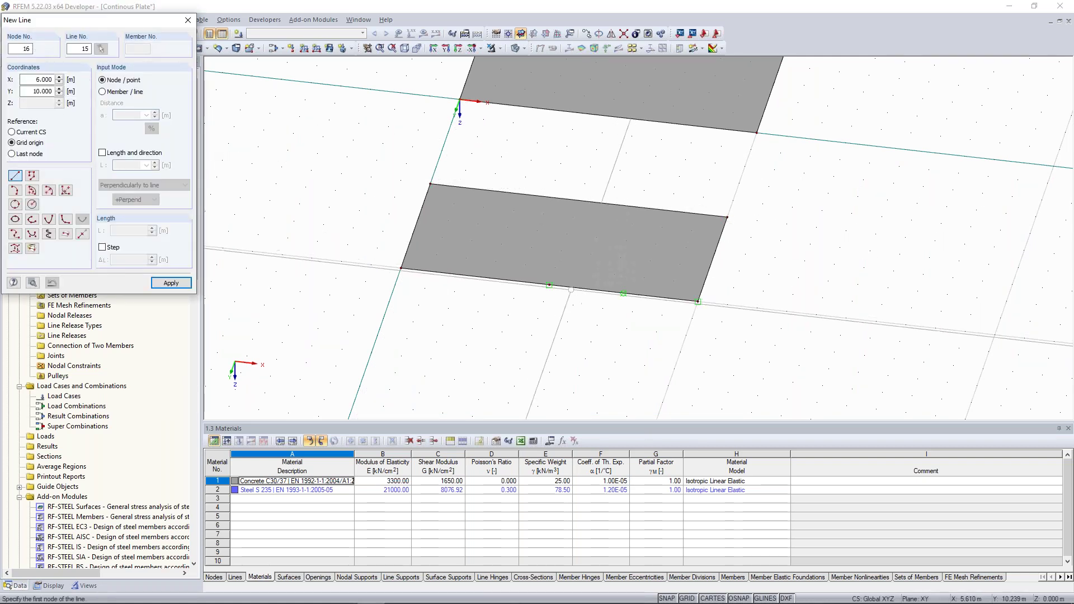
{"action": "left_click", "coordinate": [549, 285]}
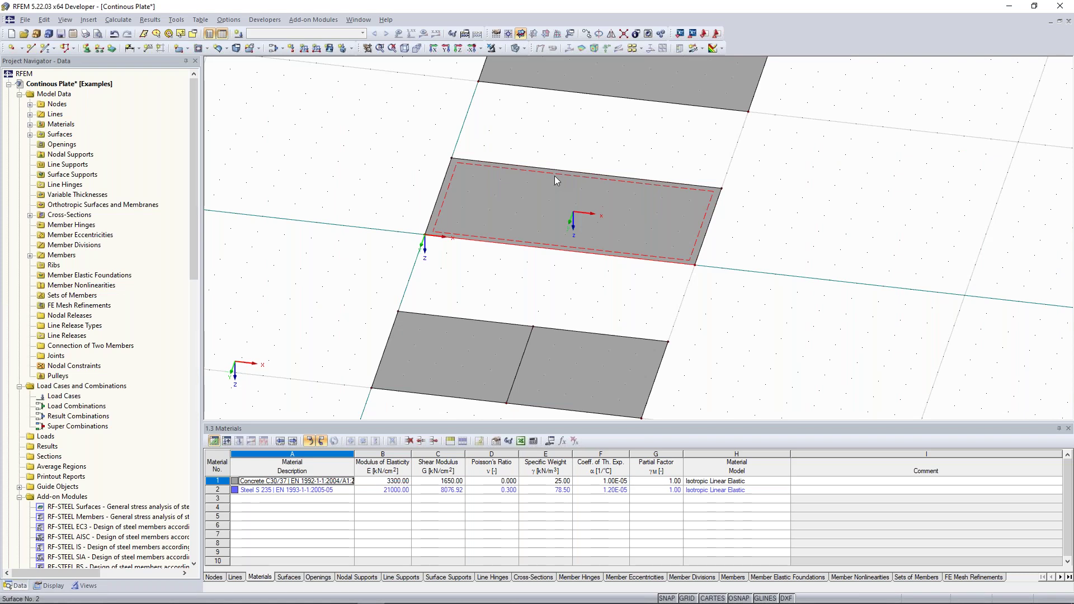
Divide the middle surface's front edge by distance, with a new intermediate node 5 m from the line start
{"action": "right_click", "coordinate": [553, 279]}
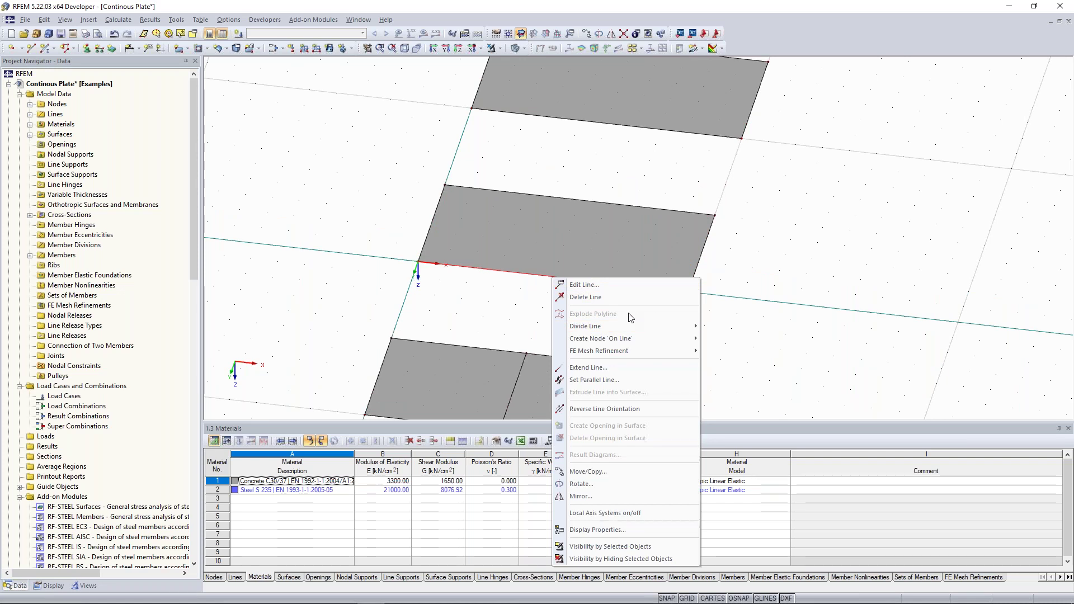
{"action": "mouse_move", "coordinate": [634, 329]}
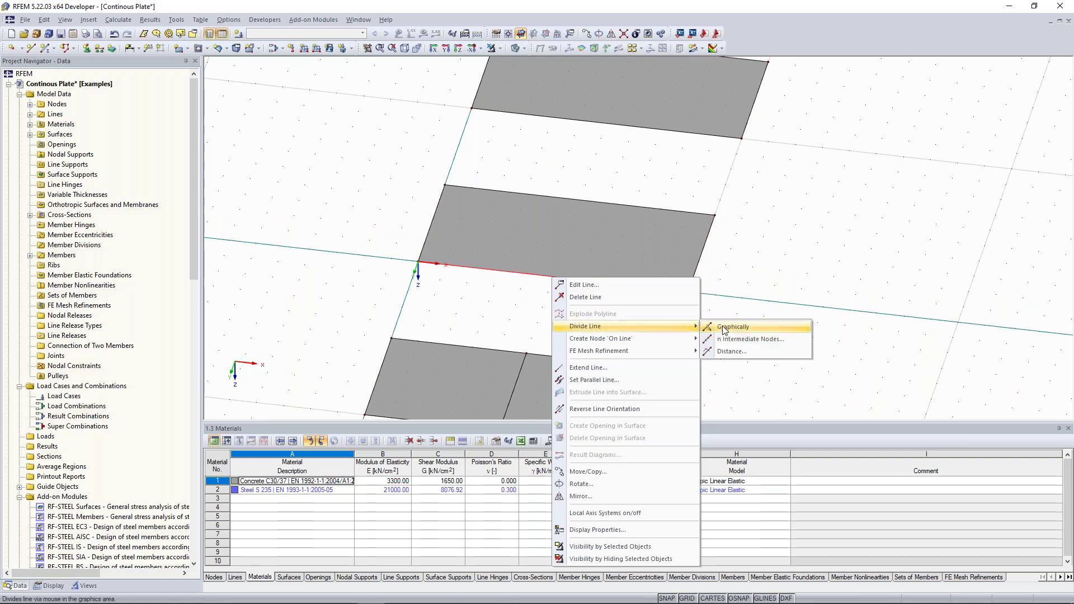
{"action": "left_click", "coordinate": [744, 356]}
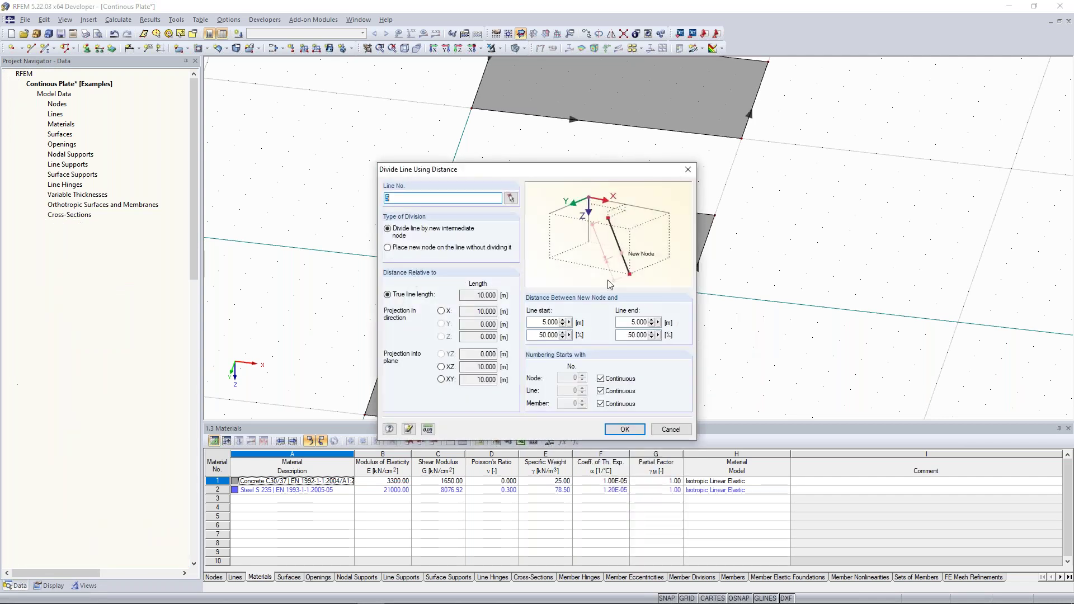
{"action": "left_click_drag", "start_coordinate": [510, 174], "coordinate": [892, 124]}
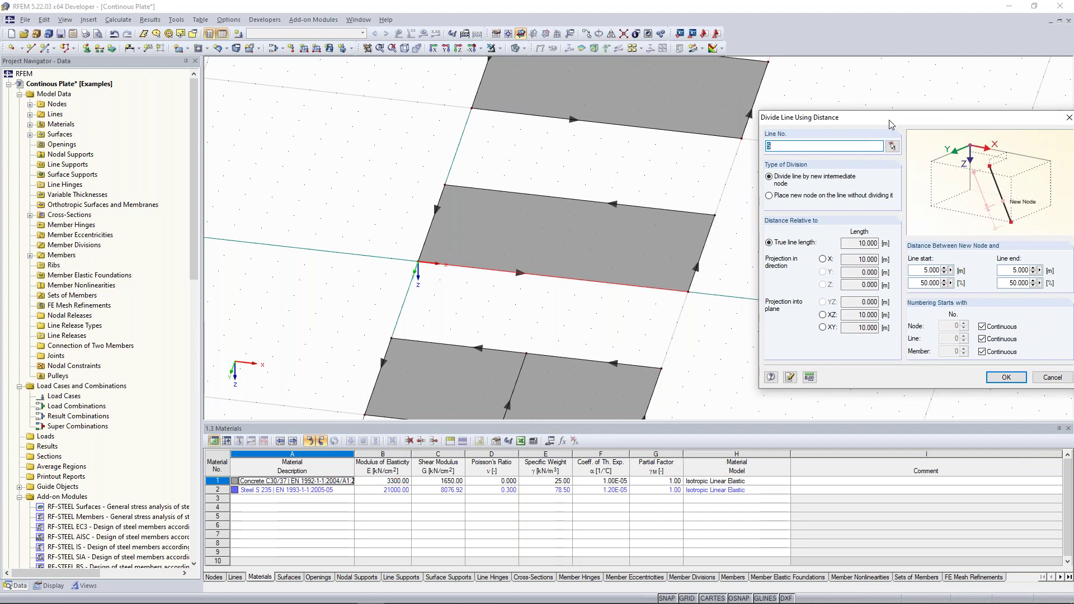
{"action": "left_click_drag", "start_coordinate": [891, 124], "coordinate": [892, 123]}
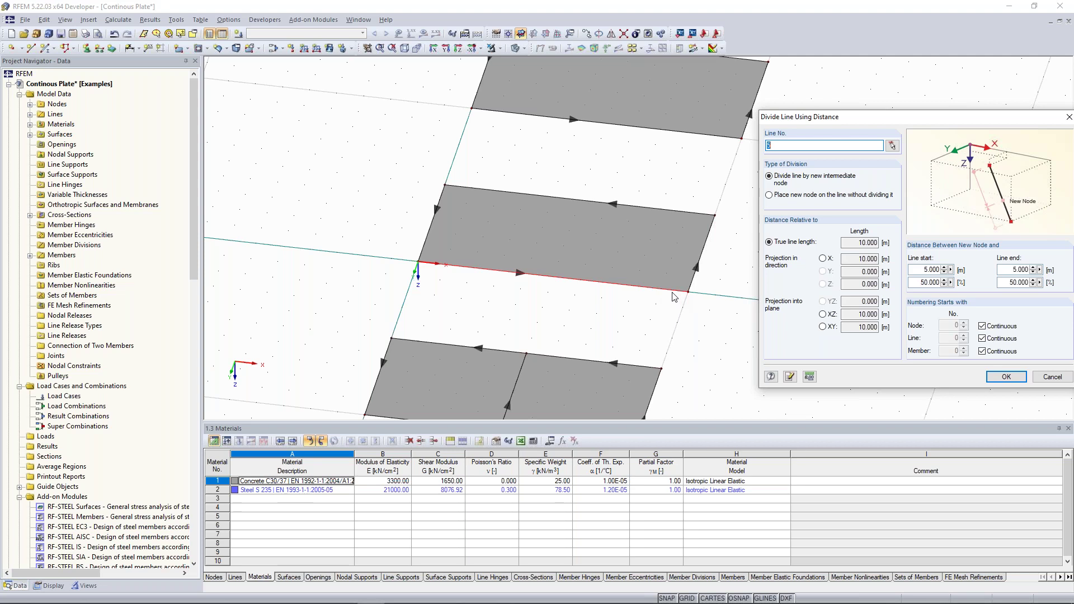
{"action": "left_click_drag", "start_coordinate": [866, 121], "coordinate": [828, 117]}
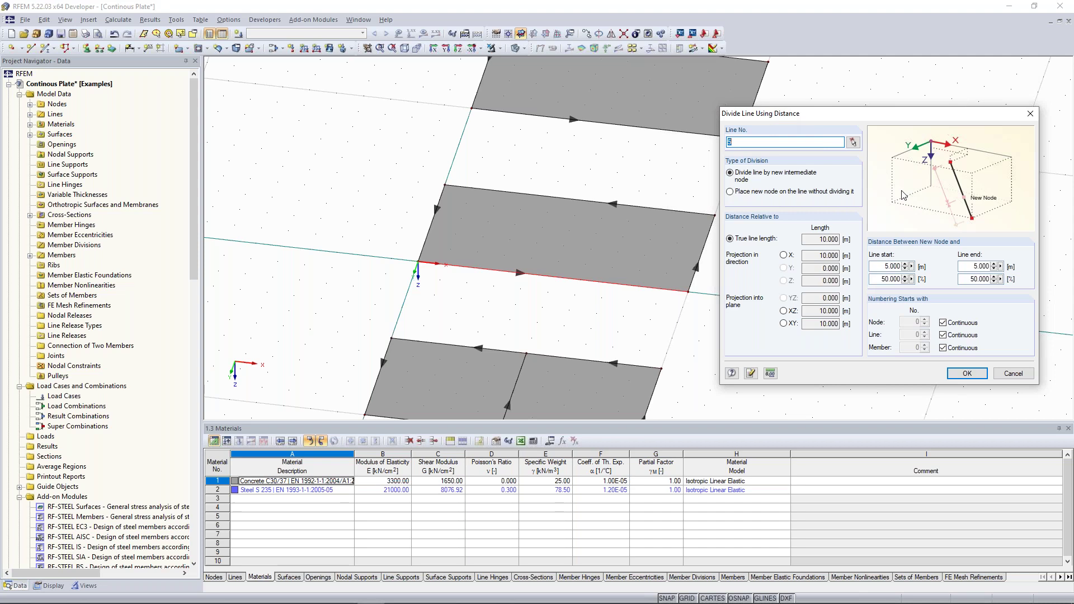
{"action": "left_click", "coordinate": [885, 268]}
{"action": "left_click", "coordinate": [882, 268]}
{"action": "double_click", "coordinate": [892, 266]}
{"action": "type", "text": "6"}
{"action": "double_click", "coordinate": [896, 266]}
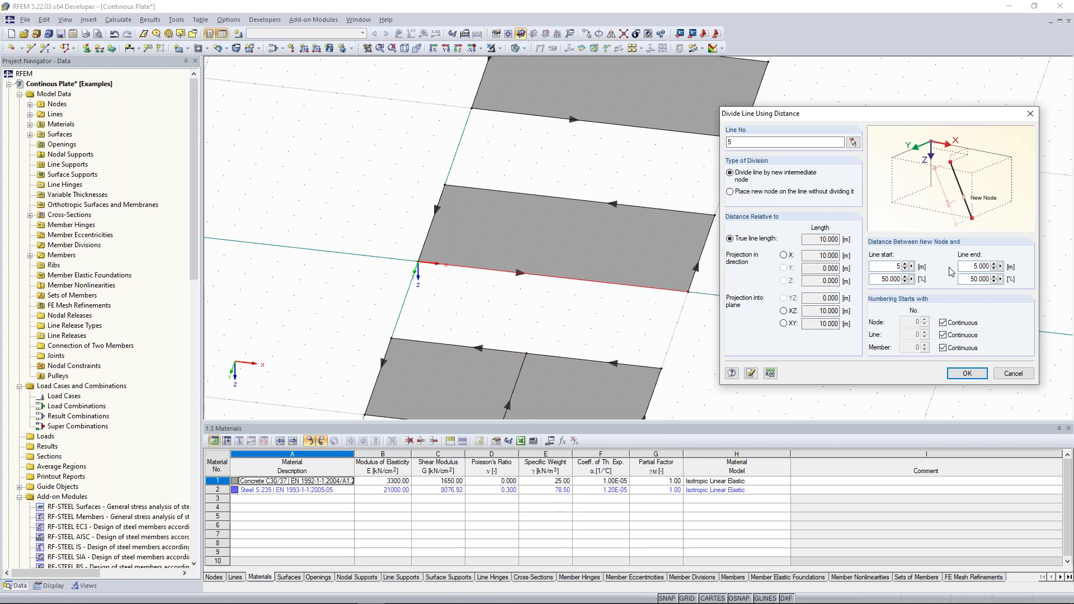
{"action": "left_click", "coordinate": [975, 379]}
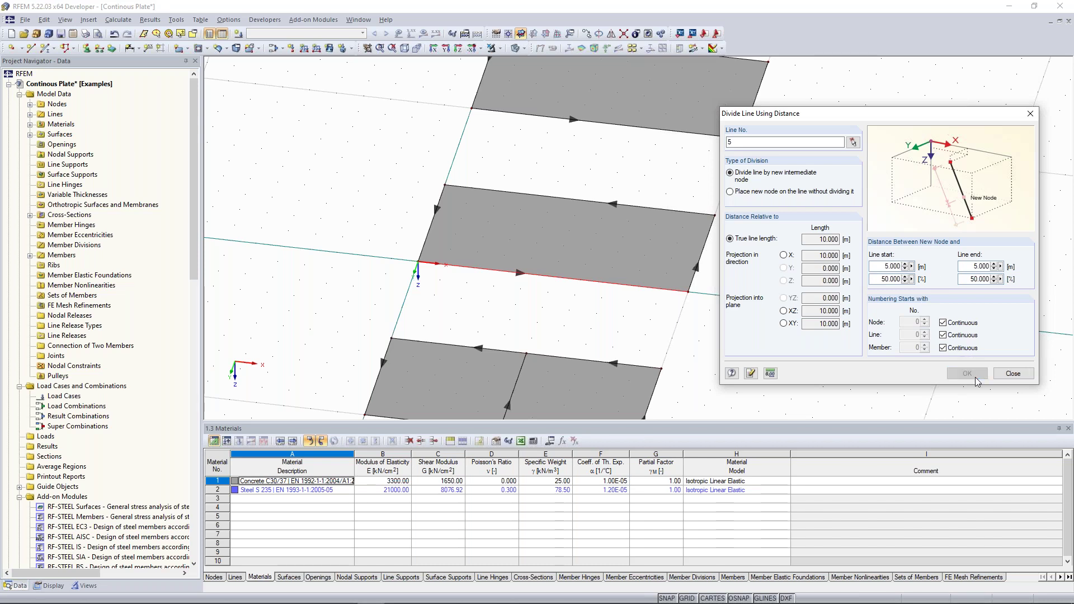
Copy the first surface's dividing line onto the middle surface, starting at the front edge's midpoint node
{"action": "scroll", "coordinate": [790, 196], "scroll_direction": "down", "scroll_amount": 2}
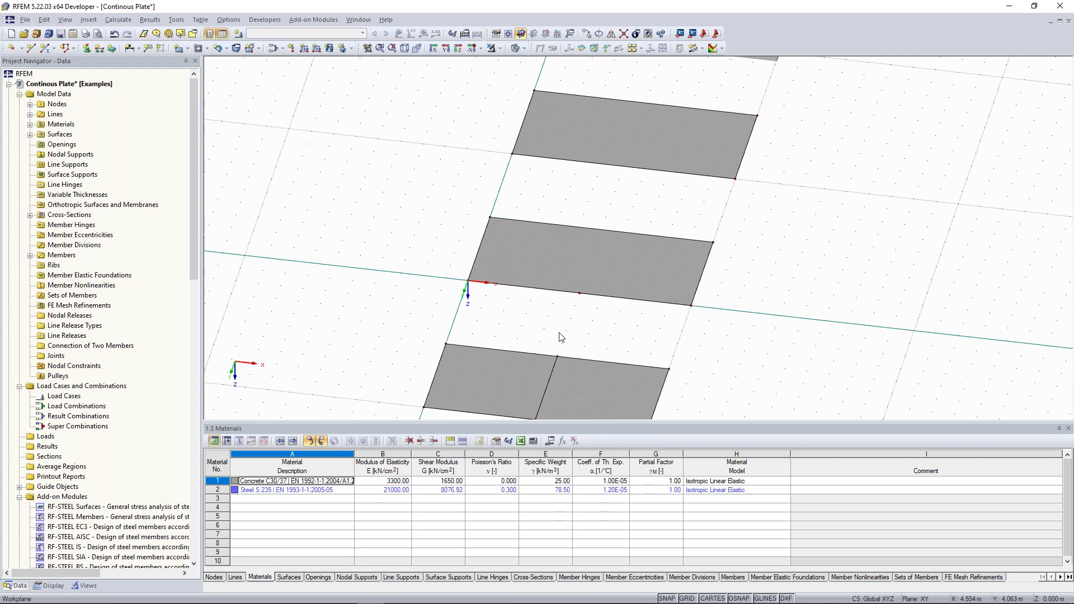
{"action": "middle_click_drag", "start_coordinate": [559, 339], "coordinate": [535, 296]}
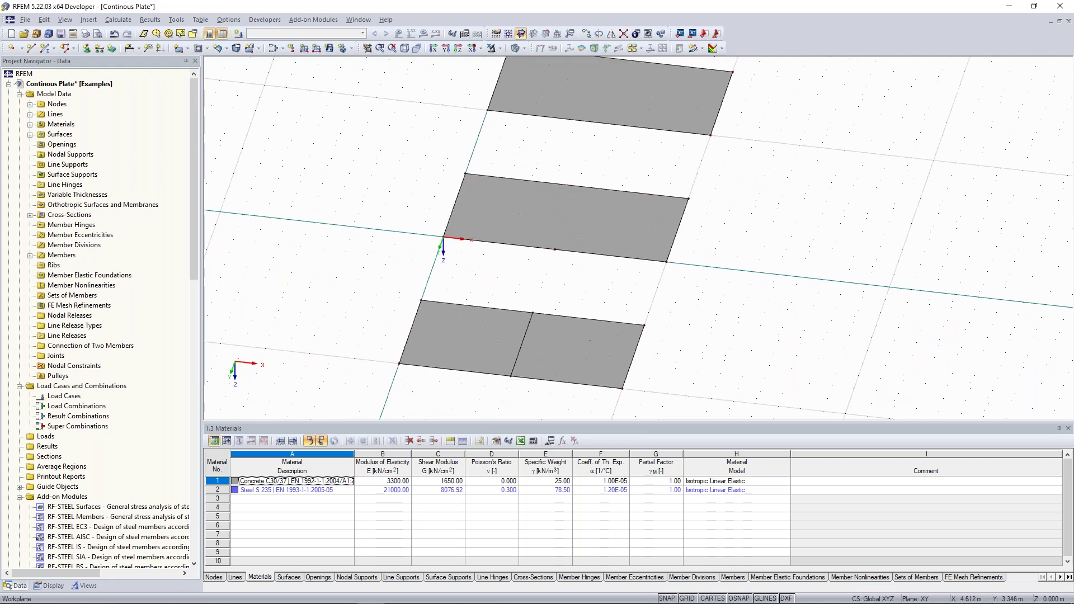
{"action": "right_click", "coordinate": [527, 330]}
{"action": "left_click", "coordinate": [500, 317]}
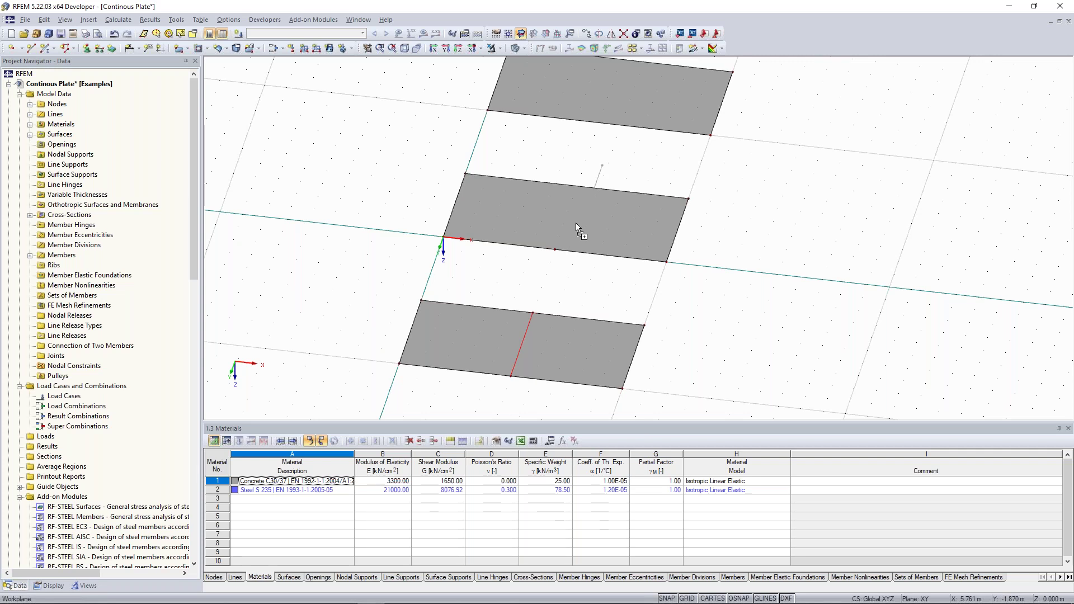
{"action": "left_click", "coordinate": [555, 250]}
Copy the middle surface's dividing line onto the third surface, starting at the front edge's midpoint at X 5 m, Y -10 m
{"action": "middle_click_drag", "start_coordinate": [589, 173], "coordinate": [542, 259]}
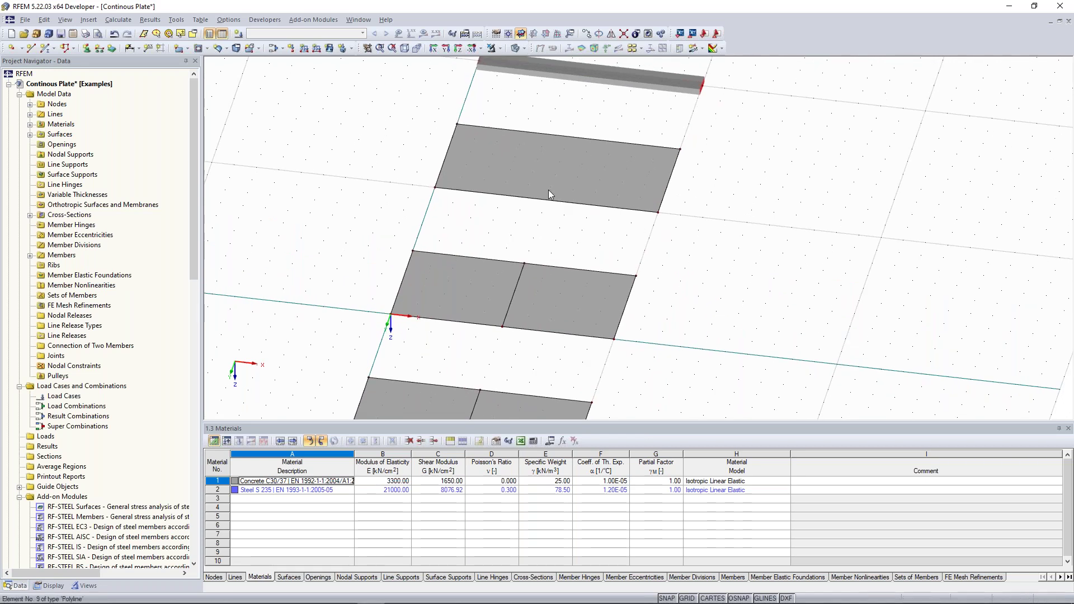
{"action": "left_click", "coordinate": [514, 288]}
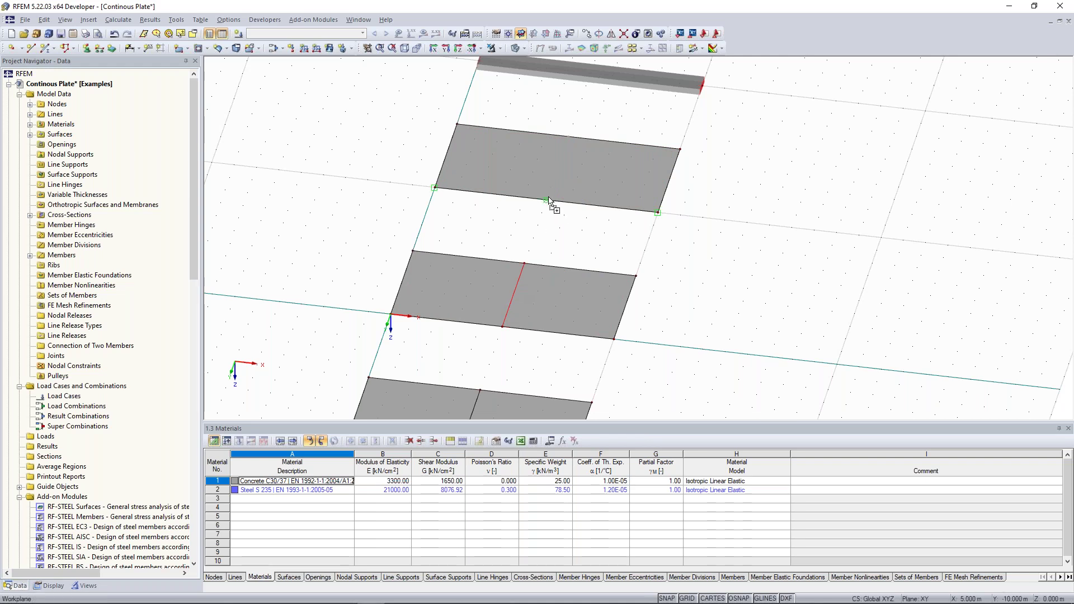
{"action": "left_click", "coordinate": [547, 201]}
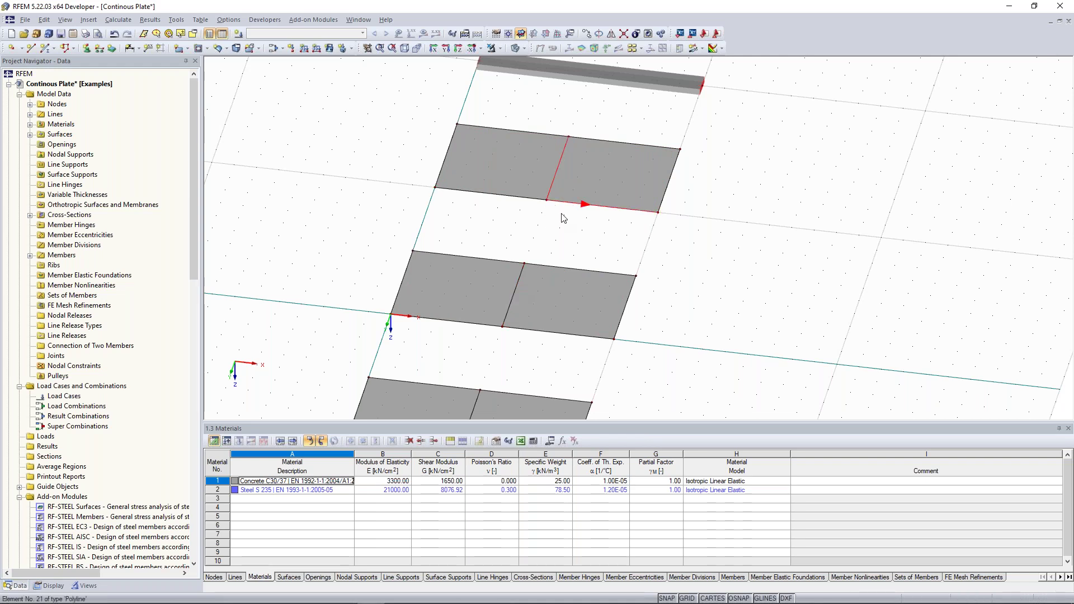
Try copying the third surface's dividing line into the empty area beside the surfaces
{"action": "middle_click_drag", "start_coordinate": [558, 229], "coordinate": [563, 165]}
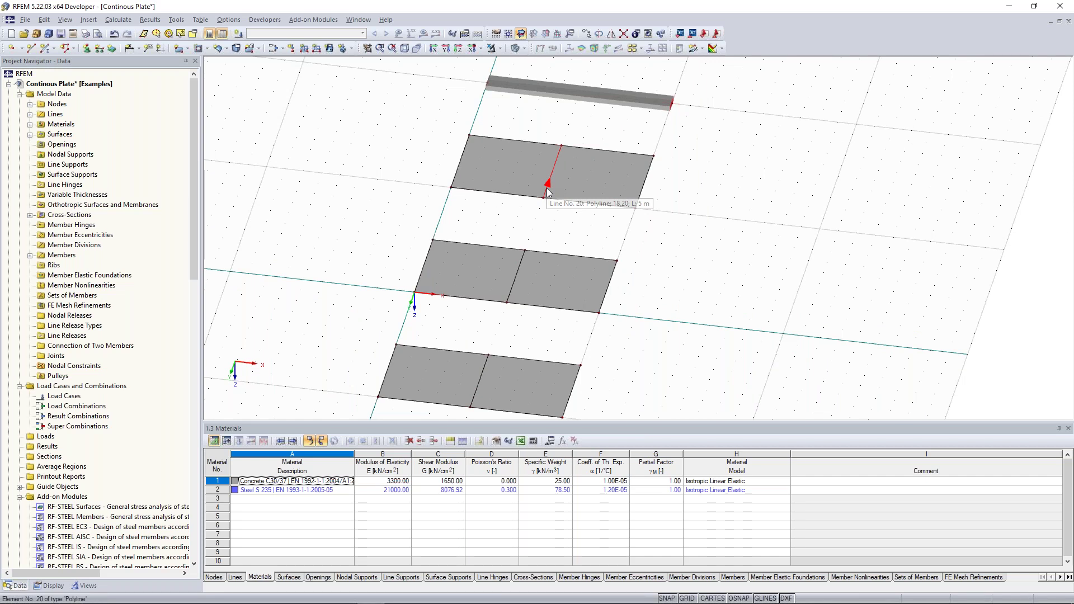
{"action": "left_click_drag", "start_coordinate": [547, 192], "coordinate": [797, 204], "text": "ctrl"}
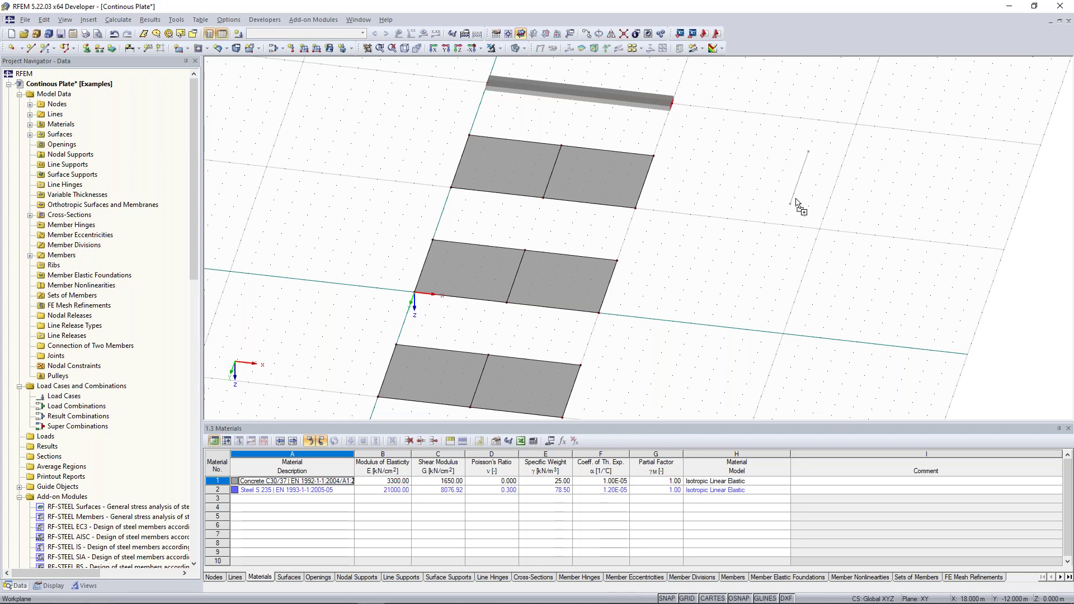
{"action": "left_click_drag", "start_coordinate": [796, 199], "coordinate": [768, 224], "text": "ctrl"}
{"action": "left_click_drag", "start_coordinate": [743, 144], "coordinate": [820, 244]}
Divide the concrete beam member into two members using 1 new intermediate node
{"action": "scroll", "coordinate": [702, 209], "scroll_direction": "up", "scroll_amount": 4, "text": "shift"}
{"action": "scroll", "coordinate": [595, 200], "scroll_direction": "up", "scroll_amount": 3}
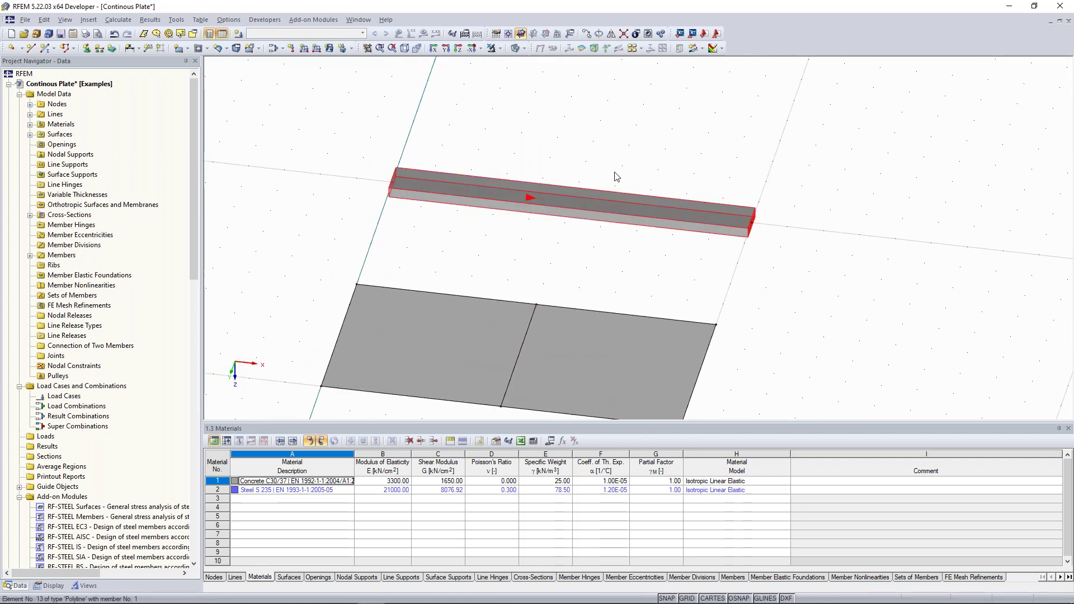
{"action": "middle_click_drag", "start_coordinate": [616, 175], "coordinate": [596, 182]}
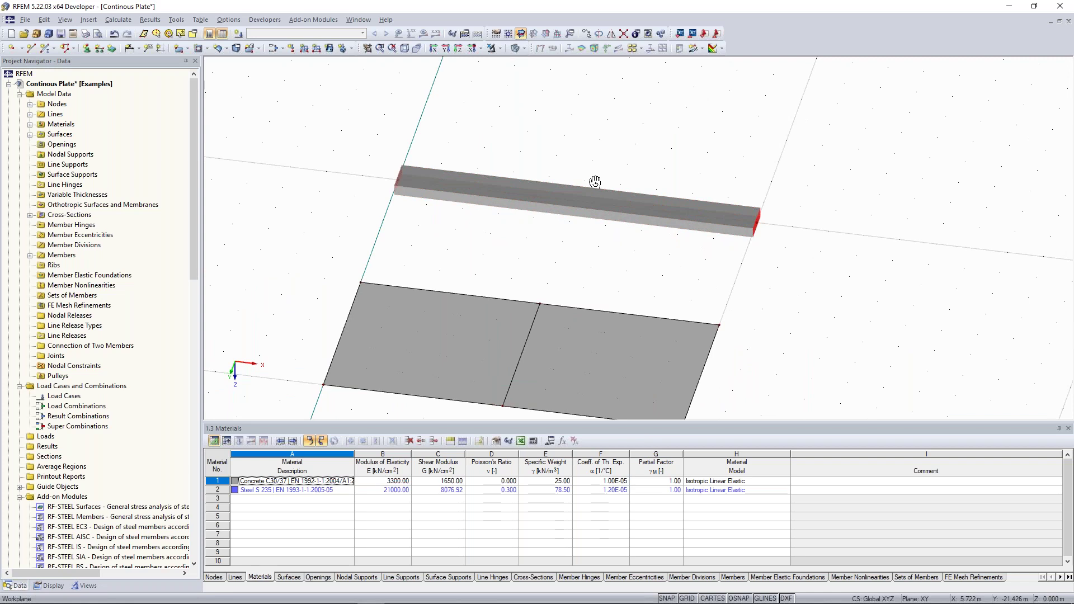
{"action": "scroll", "coordinate": [569, 250], "scroll_direction": "down", "scroll_amount": 1}
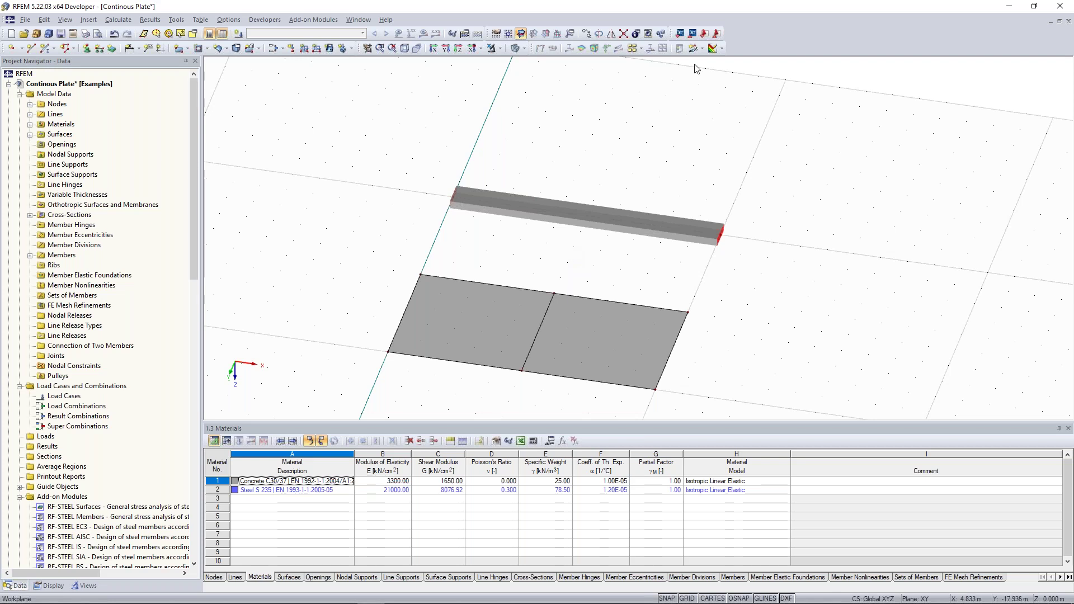
{"action": "right_click", "coordinate": [592, 215]}
{"action": "mouse_move", "coordinate": [696, 66]}
{"action": "left_click", "coordinate": [808, 81]}
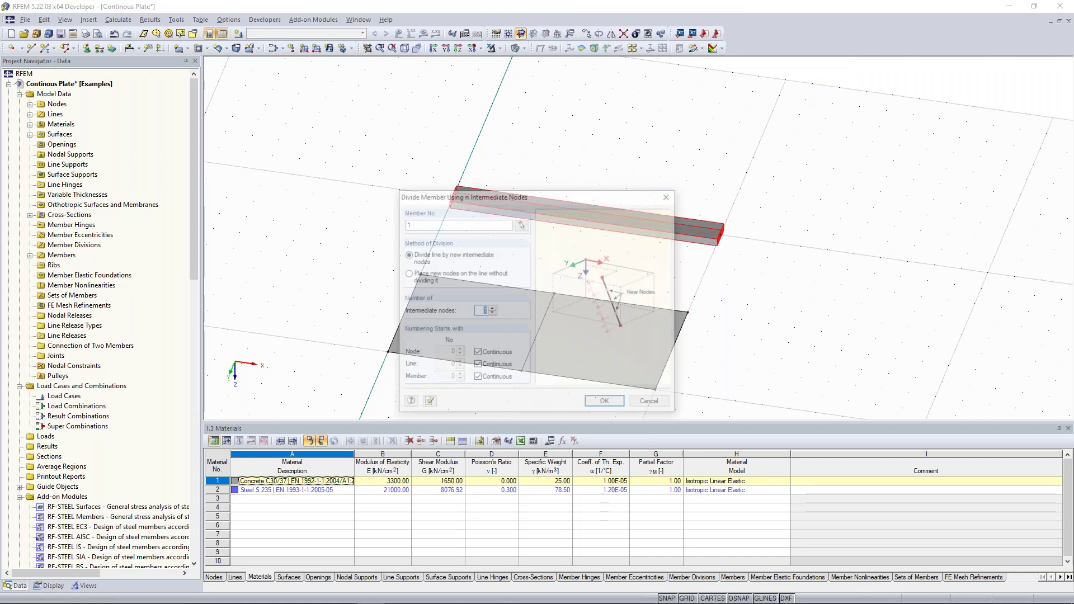
{"action": "left_click_drag", "start_coordinate": [512, 196], "coordinate": [873, 100]}
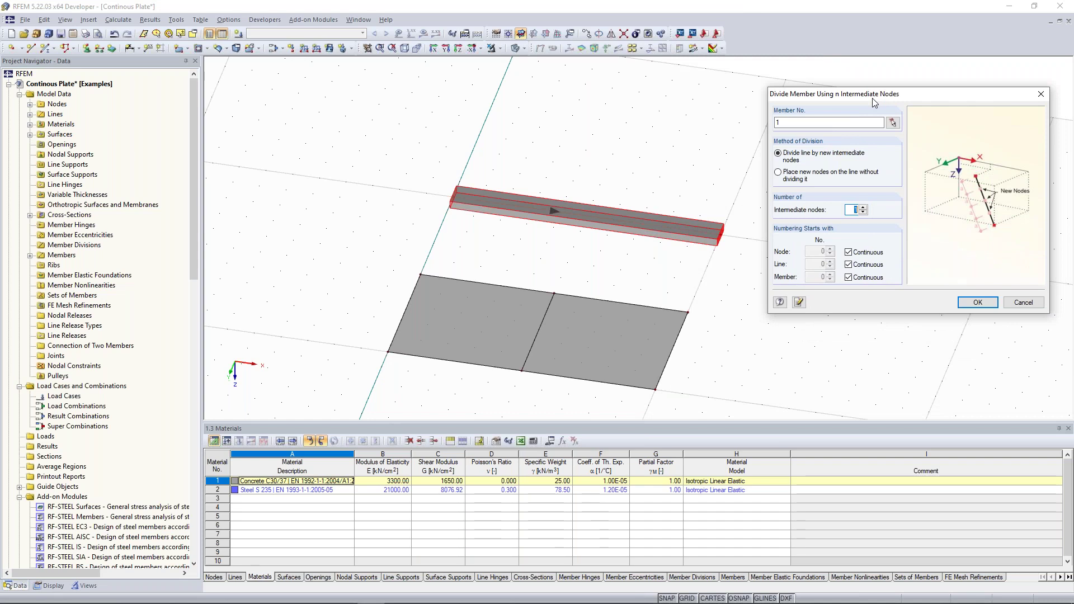
{"action": "double_click", "coordinate": [854, 209]}
{"action": "double_click", "coordinate": [852, 210]}
{"action": "left_click", "coordinate": [976, 304]}
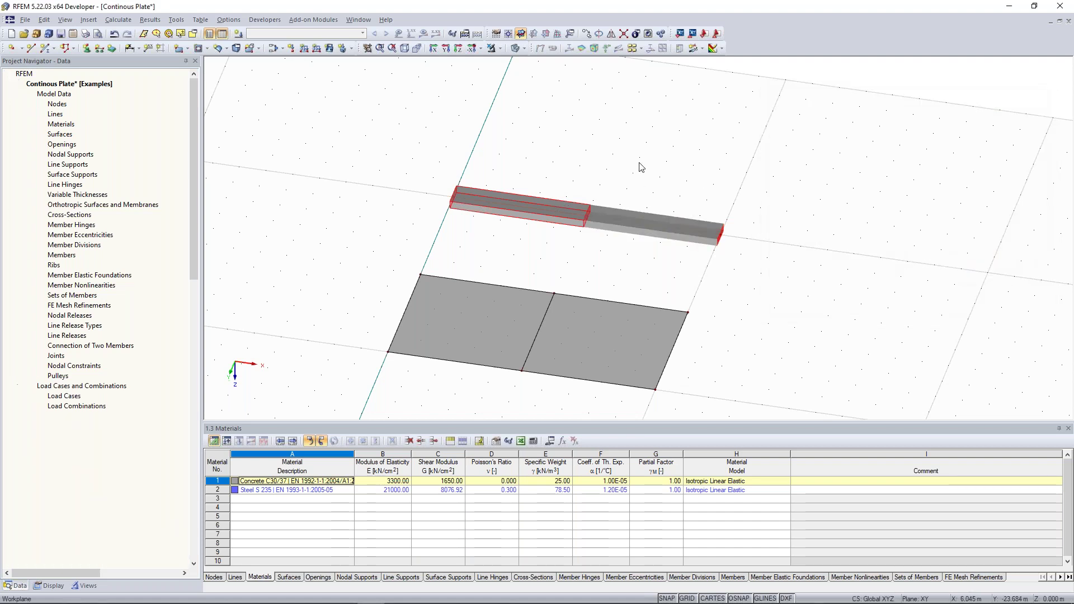
Create a hinged line support type in global axes X,Y,Z with only uZ fixed and φX and φY free
{"action": "scroll", "coordinate": [643, 170], "scroll_direction": "down", "scroll_amount": 2}
{"action": "middle_click_drag", "start_coordinate": [643, 175], "coordinate": [590, 142]}
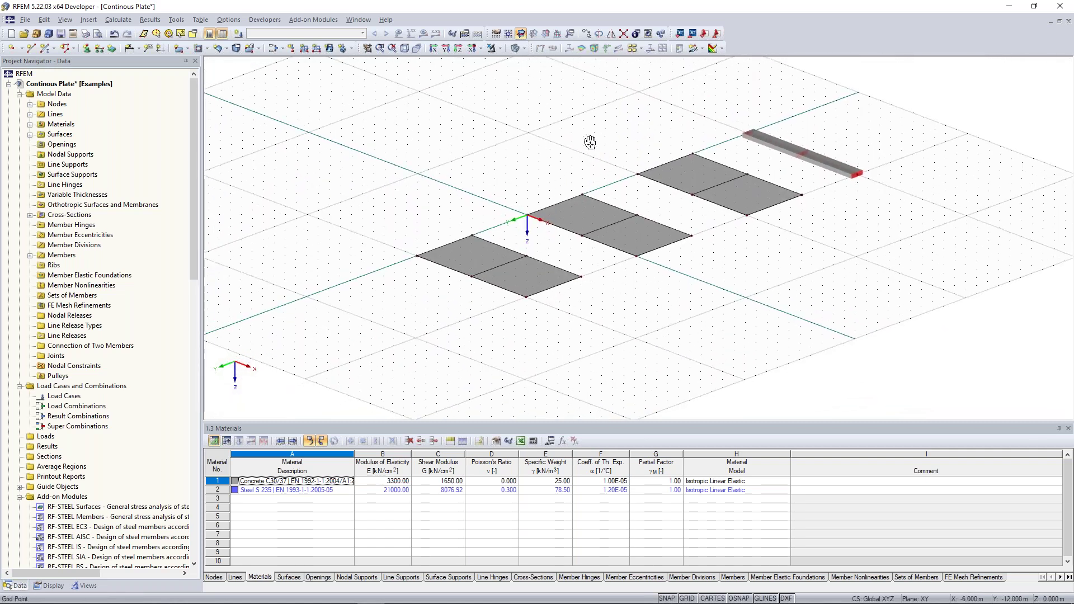
{"action": "scroll", "coordinate": [592, 143], "scroll_direction": "up", "scroll_amount": 2}
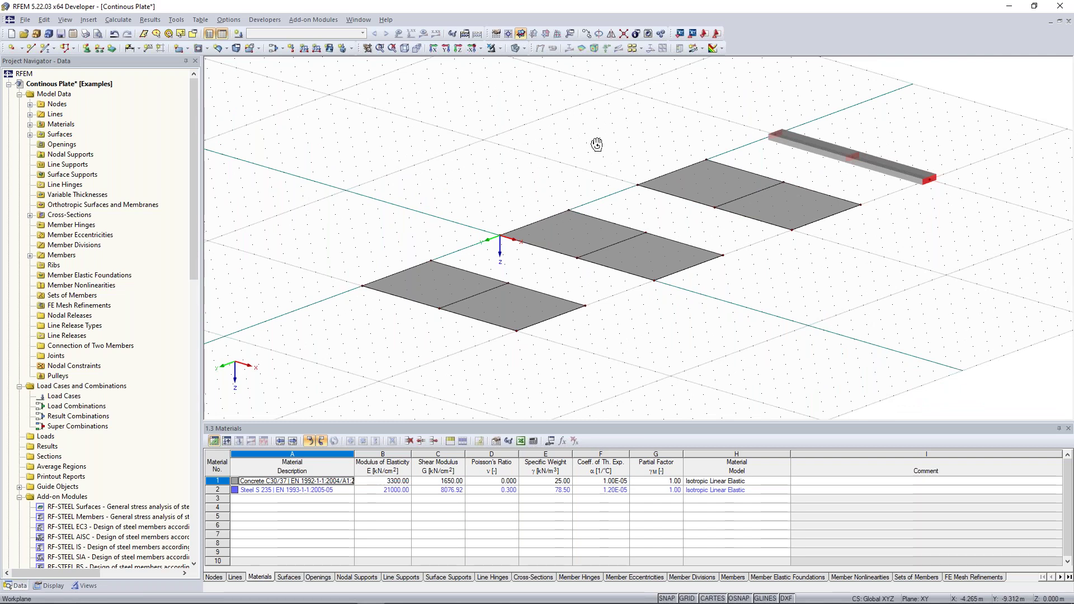
{"action": "middle_click_drag", "start_coordinate": [597, 145], "coordinate": [561, 132], "text": "ctrl"}
{"action": "middle_click_drag", "start_coordinate": [484, 133], "coordinate": [509, 111]}
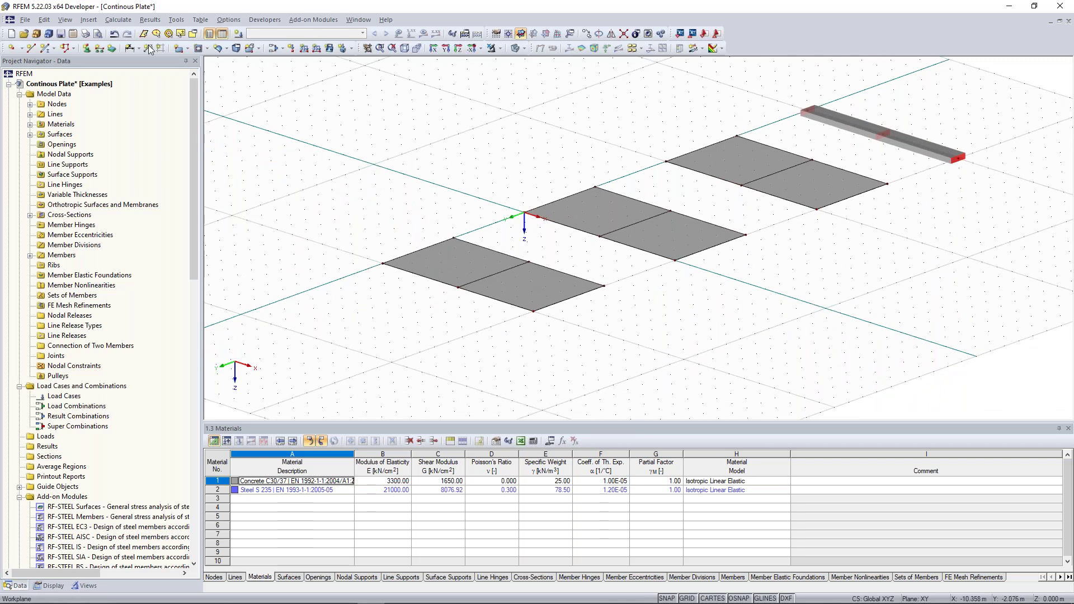
{"action": "left_click", "coordinate": [100, 50]}
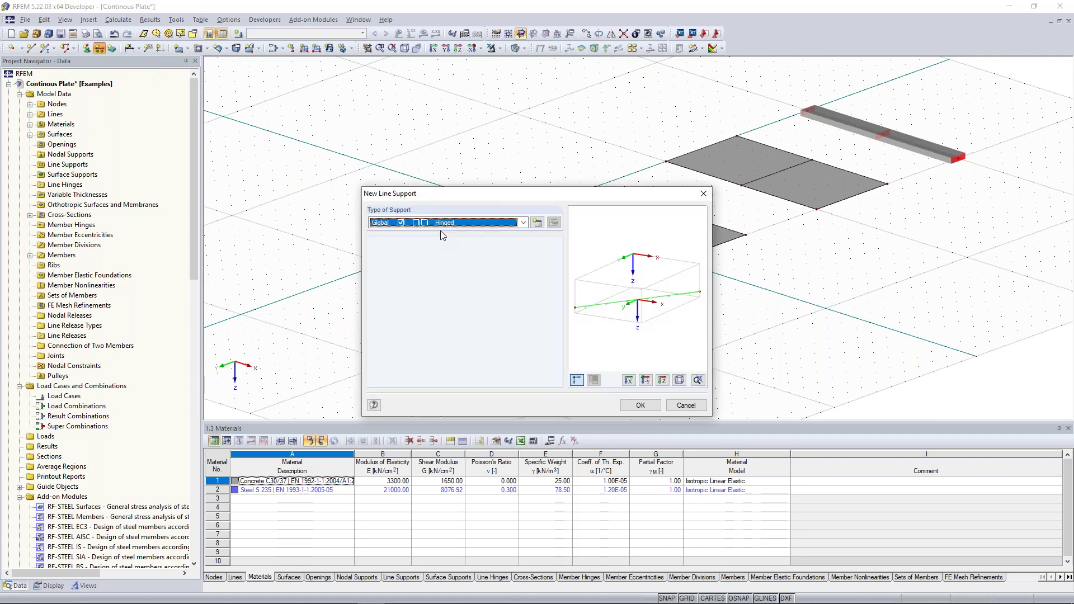
{"action": "left_click_drag", "start_coordinate": [446, 200], "coordinate": [353, 139]}
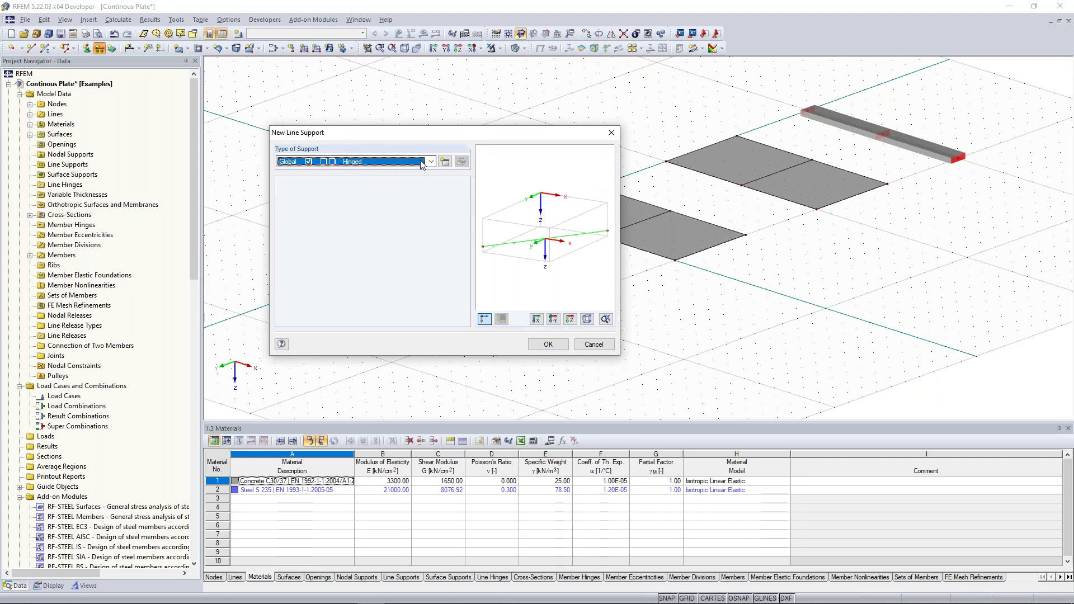
{"action": "left_click", "coordinate": [306, 162]}
{"action": "left_click", "coordinate": [307, 174]}
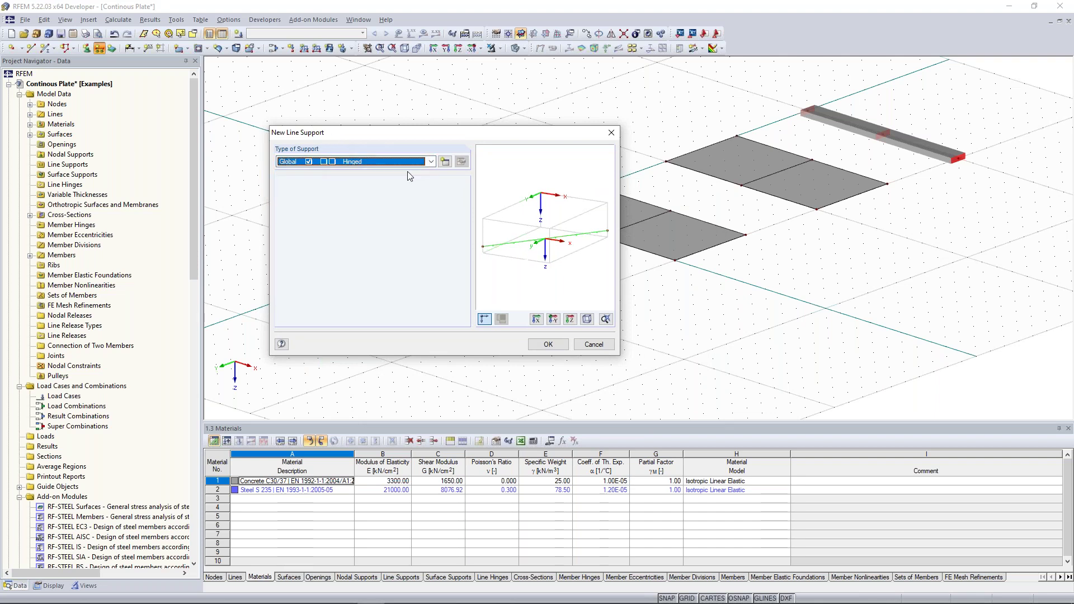
{"action": "left_click", "coordinate": [445, 162]}
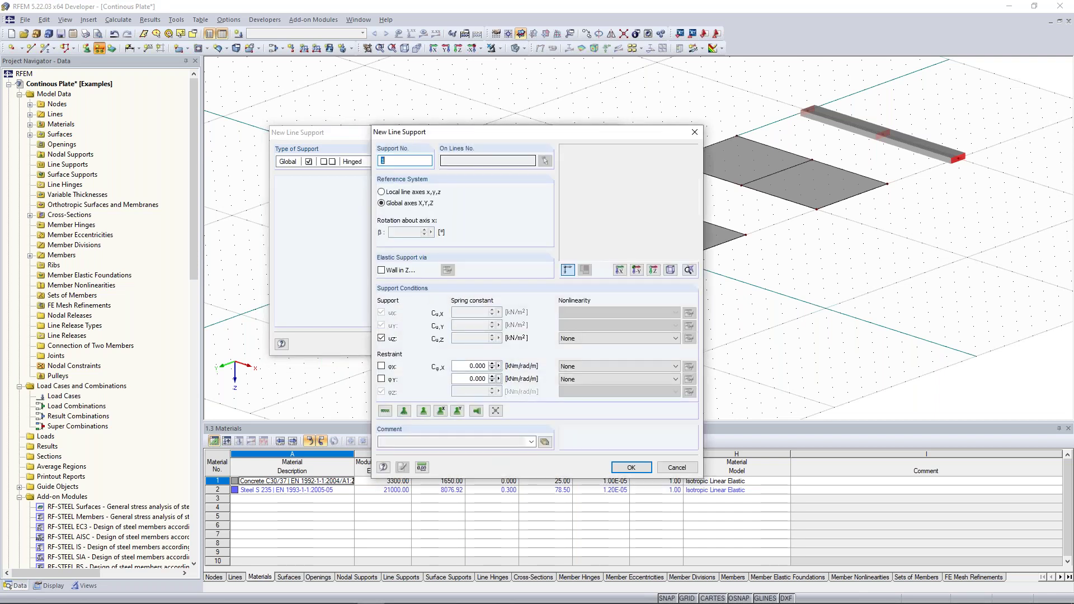
{"action": "mouse_move", "coordinate": [460, 132]}
{"action": "left_mouse_down"}
{"action": "mouse_move", "coordinate": [688, 110]}
{"action": "mouse_move", "coordinate": [781, 54]}
{"action": "left_mouse_up"}
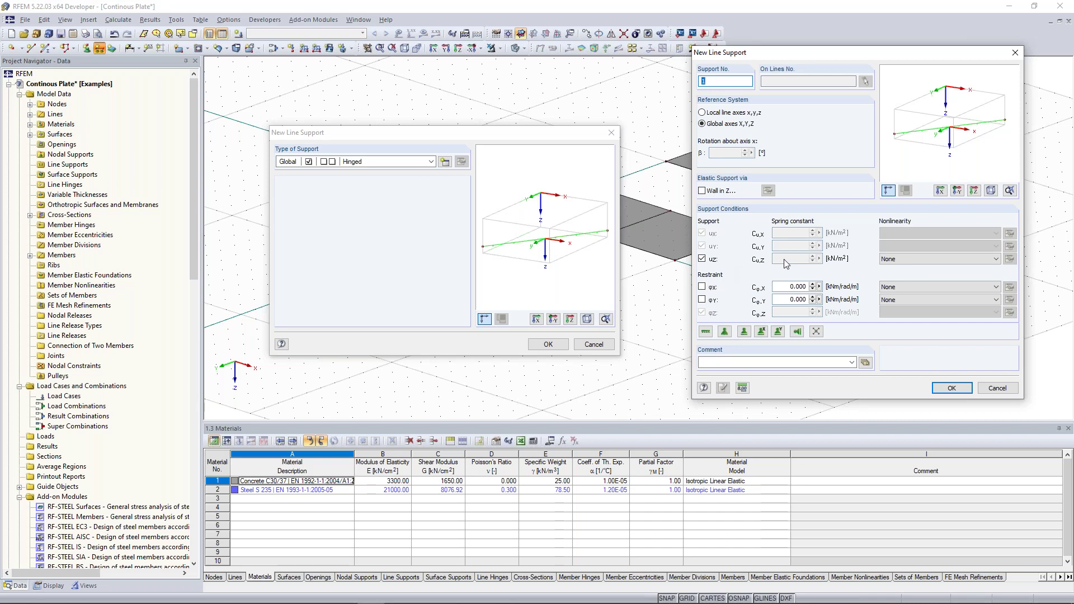
{"action": "key", "text": "Return"}
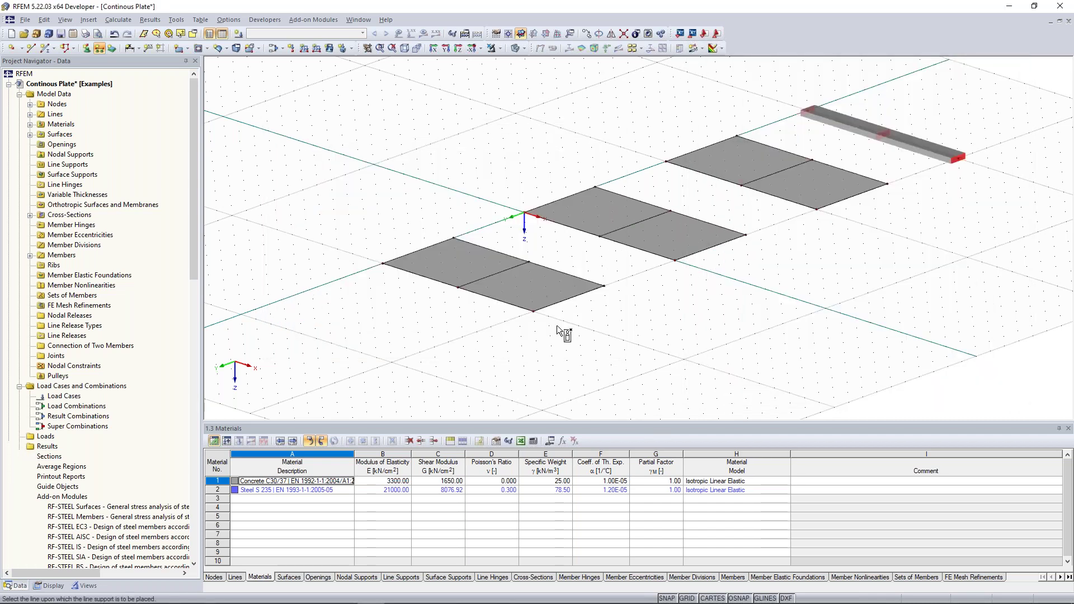
Assign the hinged line support to both short edges and the mid-span dividing line of all three surfaces
{"action": "middle_click_drag", "start_coordinate": [556, 325], "coordinate": [504, 314], "text": "ctrl"}
{"action": "left_click", "coordinate": [439, 263]}
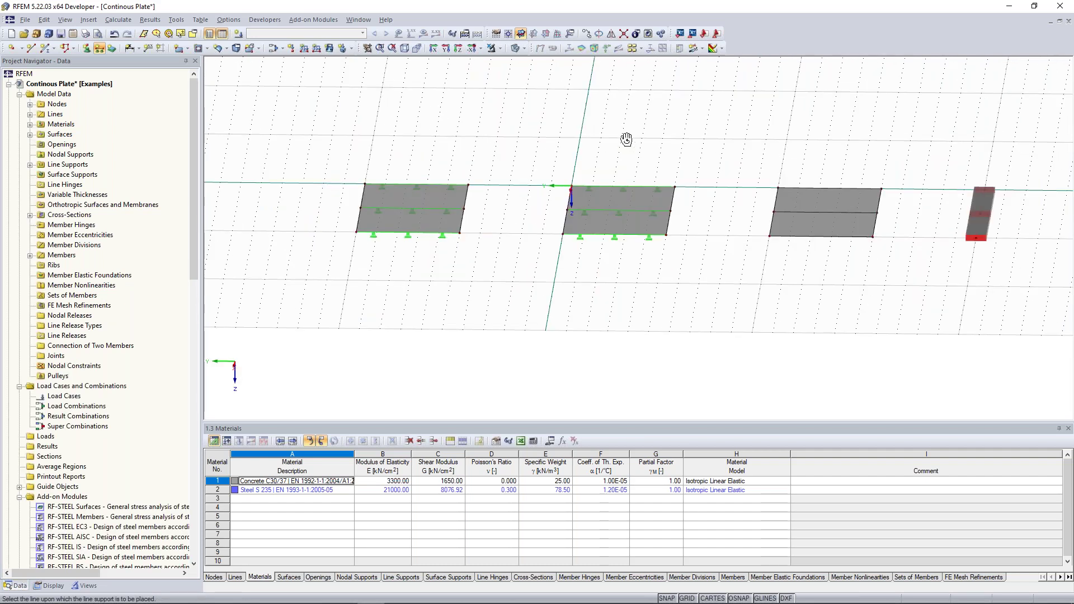
{"action": "middle_click_drag", "start_coordinate": [626, 140], "coordinate": [722, 246], "text": "ctrl"}
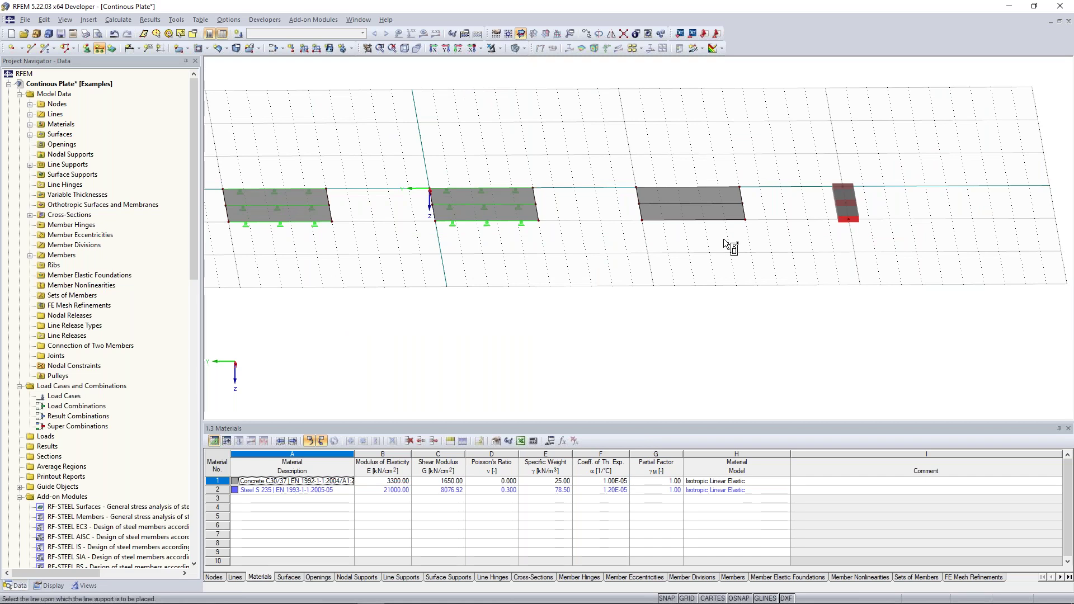
{"action": "left_click", "coordinate": [692, 166]}
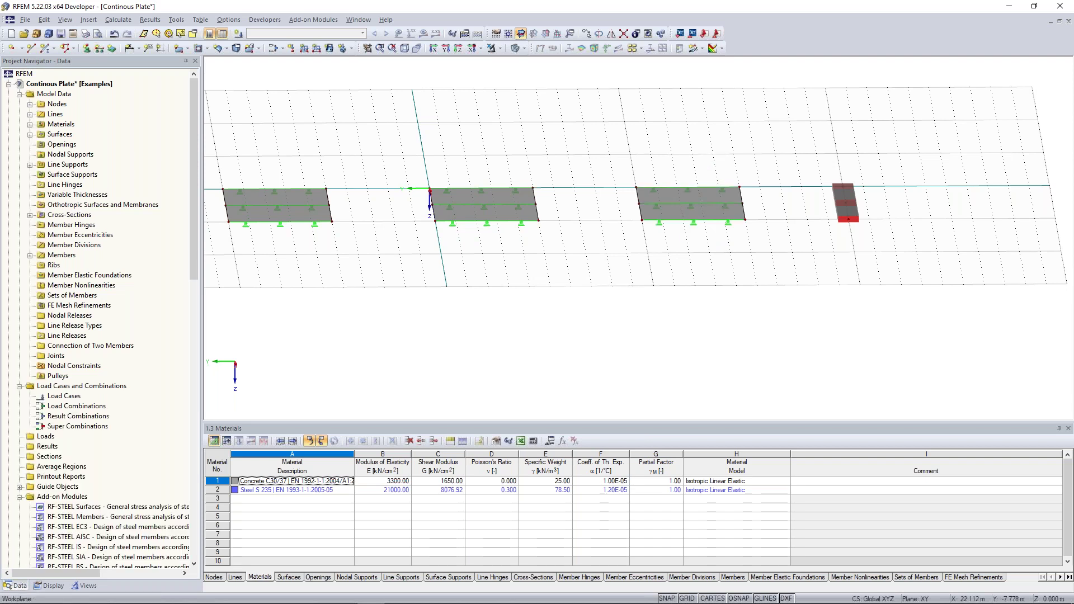
Add a hinged nodal support with uZ fixed and free rotations at the beam's middle and far end nodes 14 and 21
{"action": "middle_click_drag", "start_coordinate": [585, 254], "coordinate": [850, 229], "text": "ctrl"}
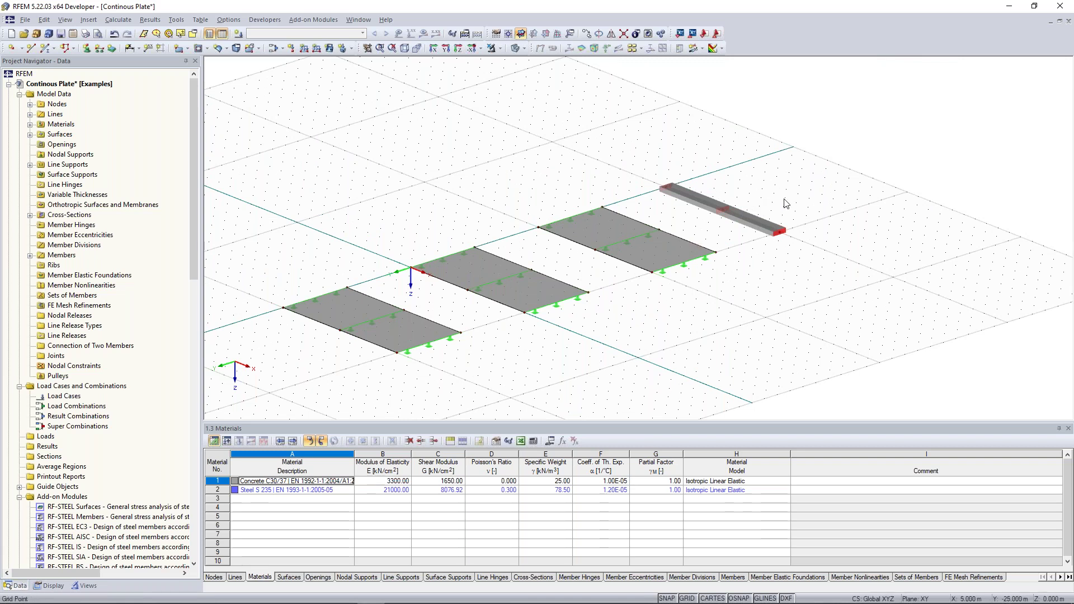
{"action": "scroll", "coordinate": [729, 203], "scroll_direction": "up", "scroll_amount": 3}
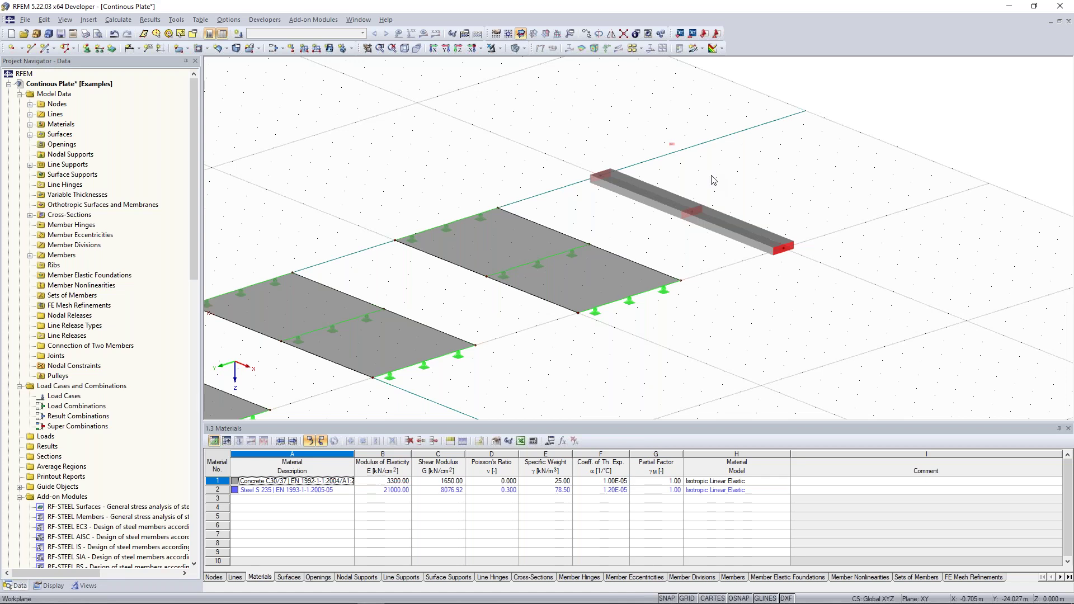
{"action": "left_click_drag", "start_coordinate": [714, 179], "coordinate": [679, 218]}
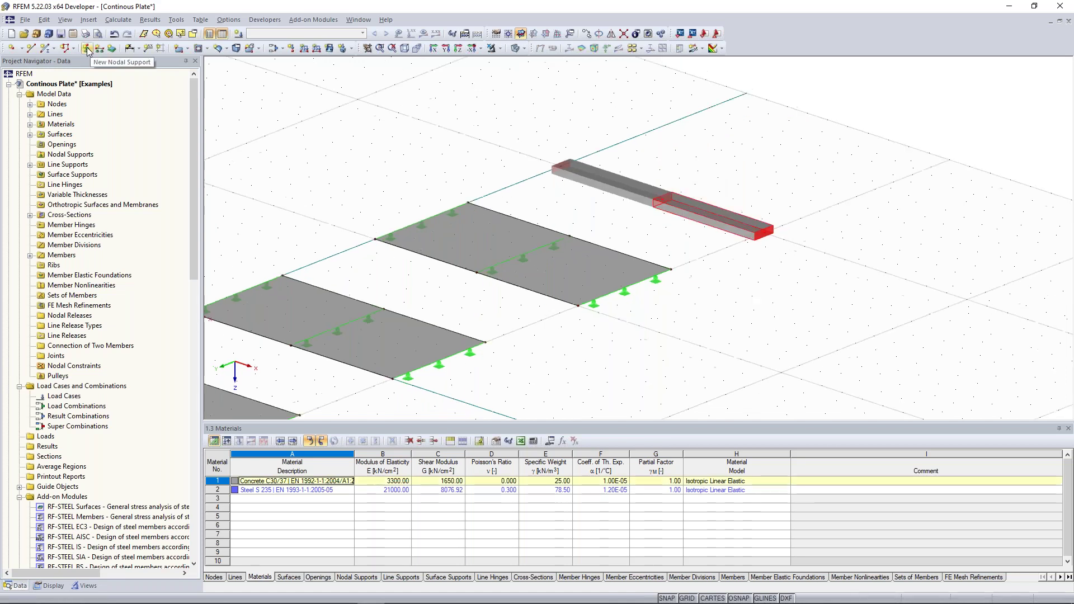
{"action": "left_click", "coordinate": [86, 48]}
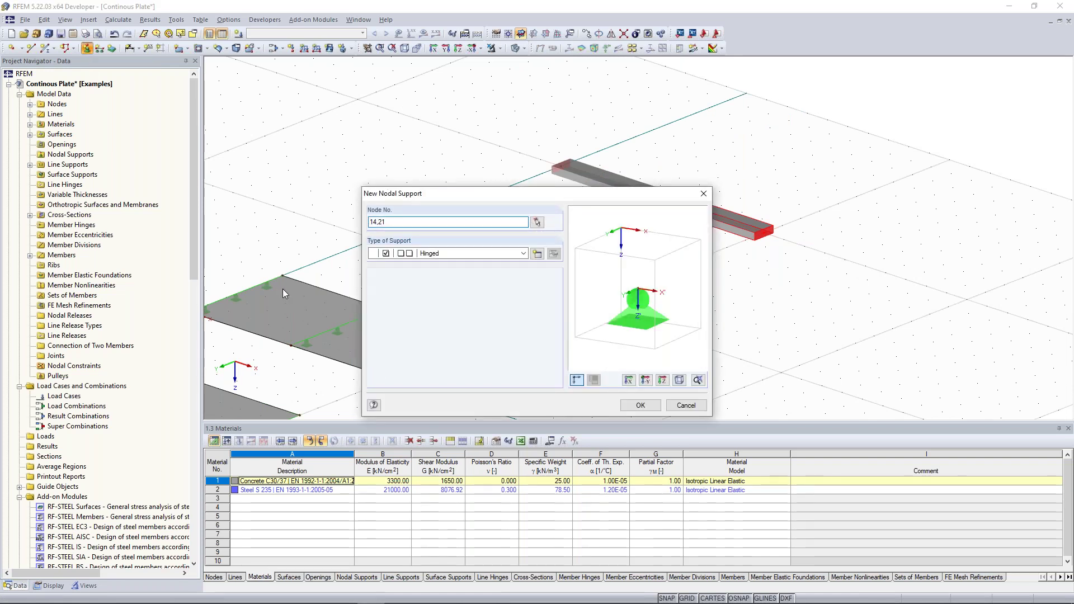
{"action": "left_click_drag", "start_coordinate": [435, 199], "coordinate": [413, 154]}
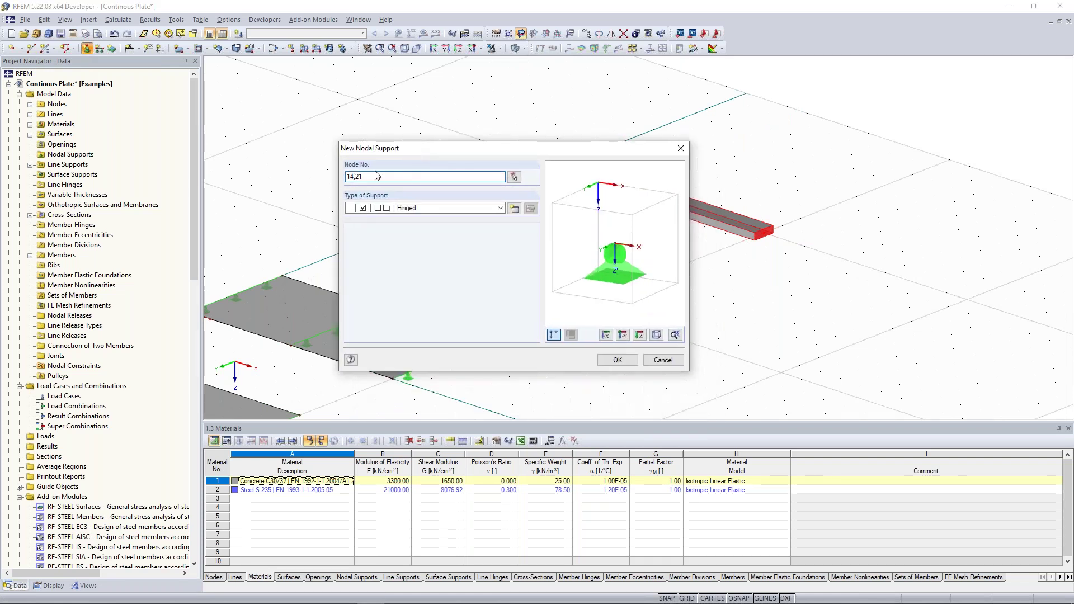
{"action": "left_click", "coordinate": [515, 211]}
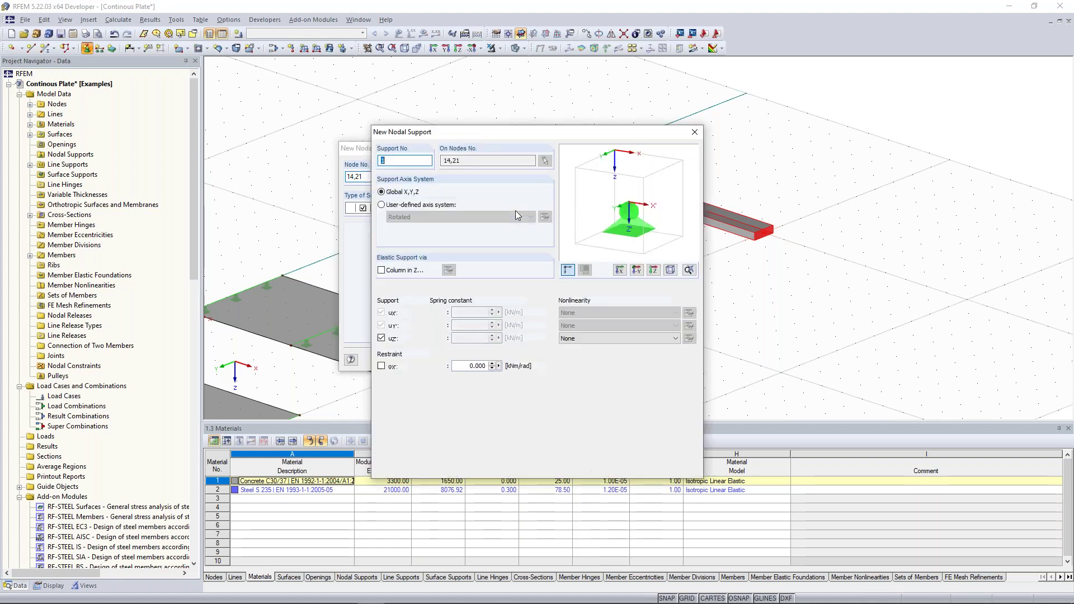
{"action": "left_click_drag", "start_coordinate": [577, 132], "coordinate": [870, 69]}
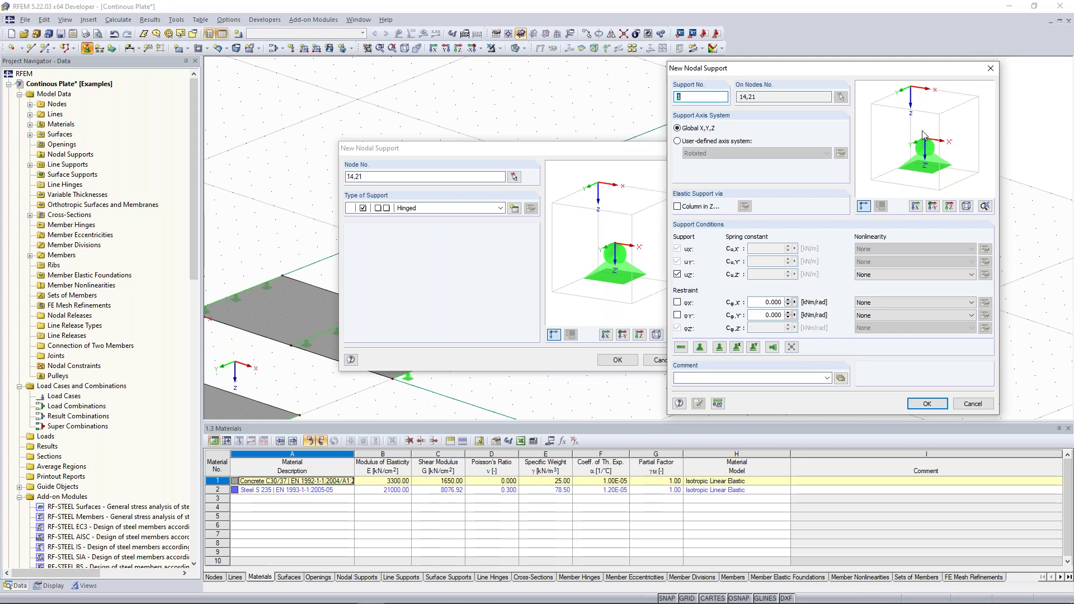
{"action": "mouse_move", "coordinate": [932, 125]}
{"action": "left_mouse_down"}
{"action": "mouse_move", "coordinate": [900, 99]}
{"action": "mouse_move", "coordinate": [932, 113]}
{"action": "left_mouse_up"}
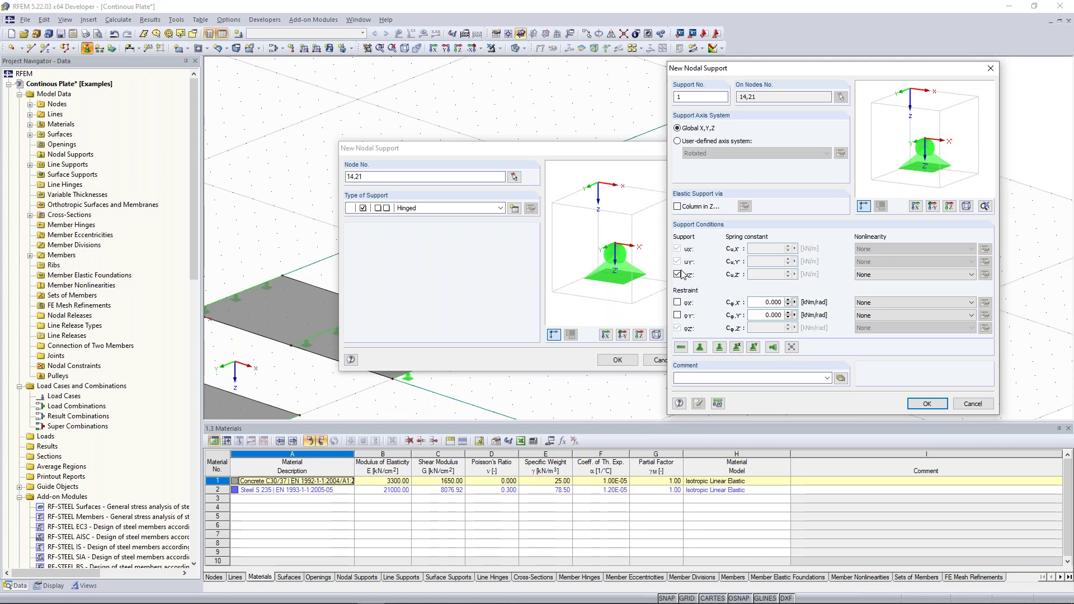
{"action": "left_click", "coordinate": [927, 404]}
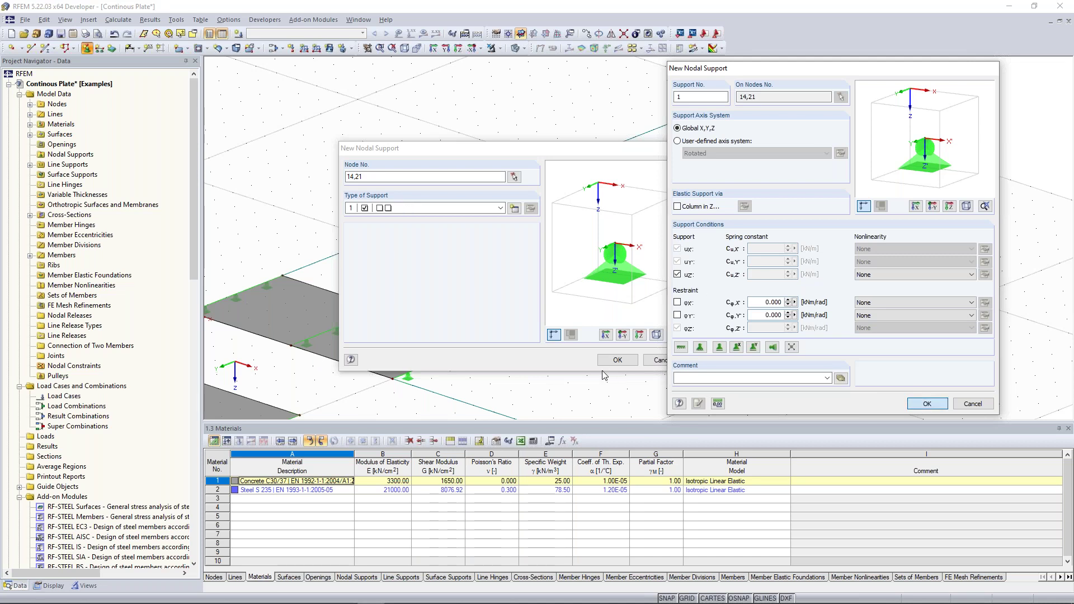
{"action": "left_click", "coordinate": [625, 359]}
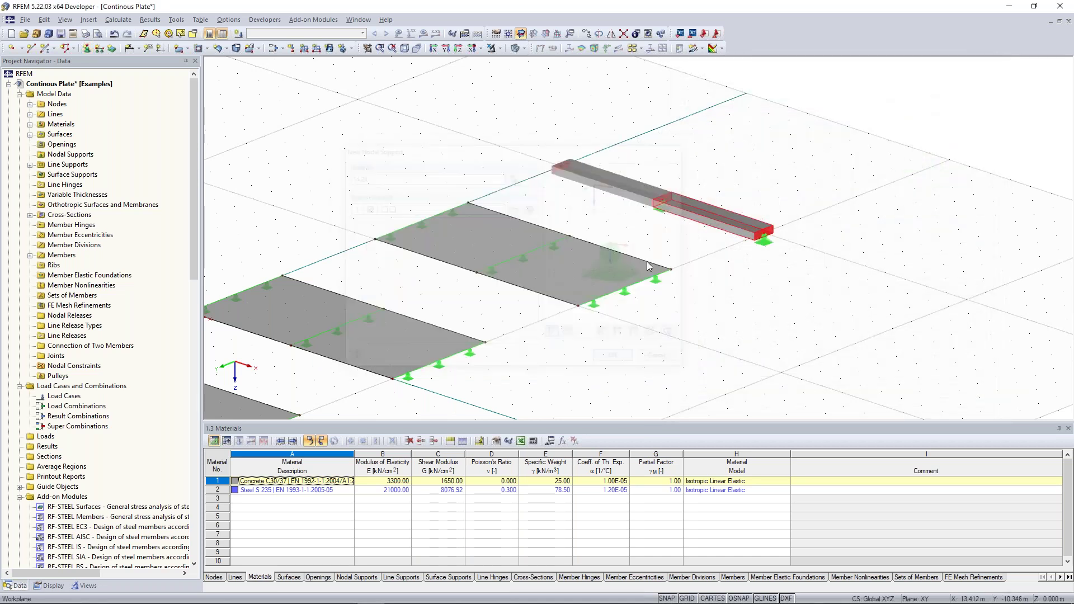
Add a nodal support with uZ and φX fixed and φY free at the beam's start node 13
{"action": "scroll", "coordinate": [614, 173], "scroll_direction": "up", "scroll_amount": 5}
{"action": "scroll", "coordinate": [528, 305], "scroll_direction": "down", "scroll_amount": 2}
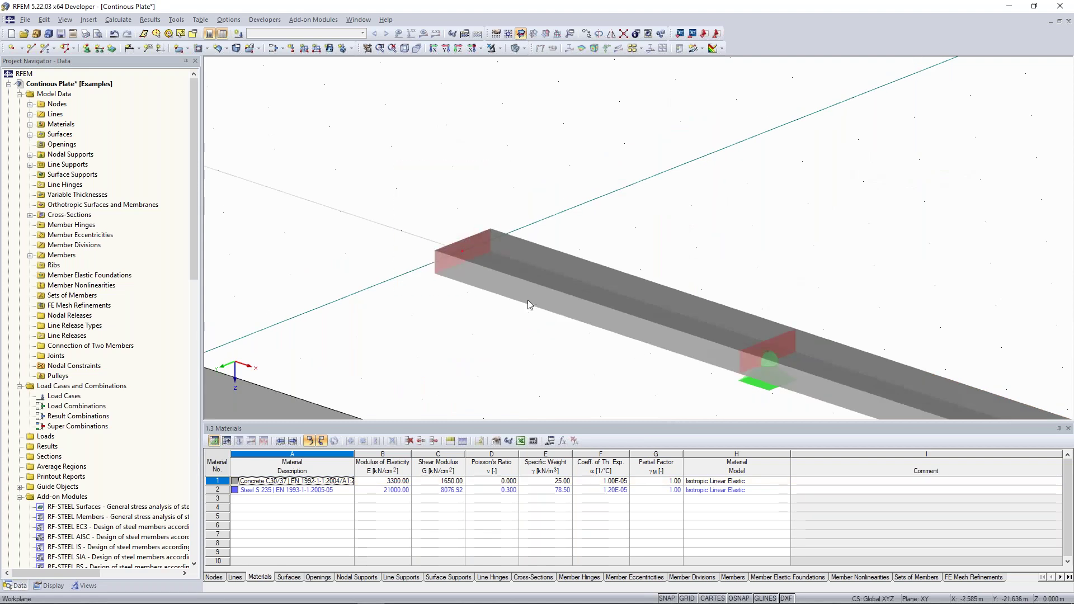
{"action": "scroll", "coordinate": [528, 302], "scroll_direction": "down", "scroll_amount": 3}
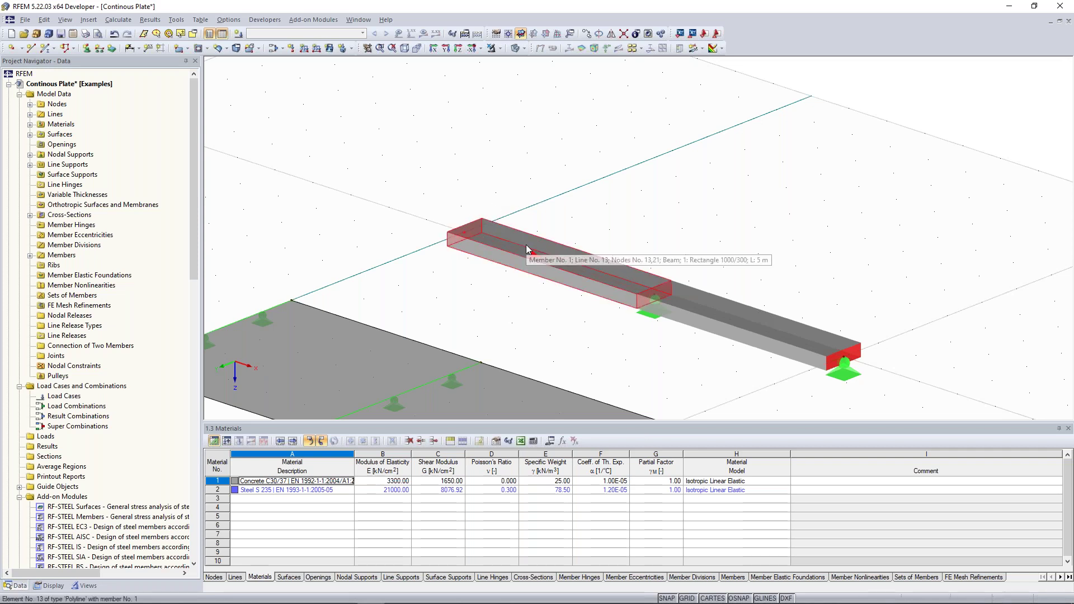
{"action": "left_click", "coordinate": [86, 49]}
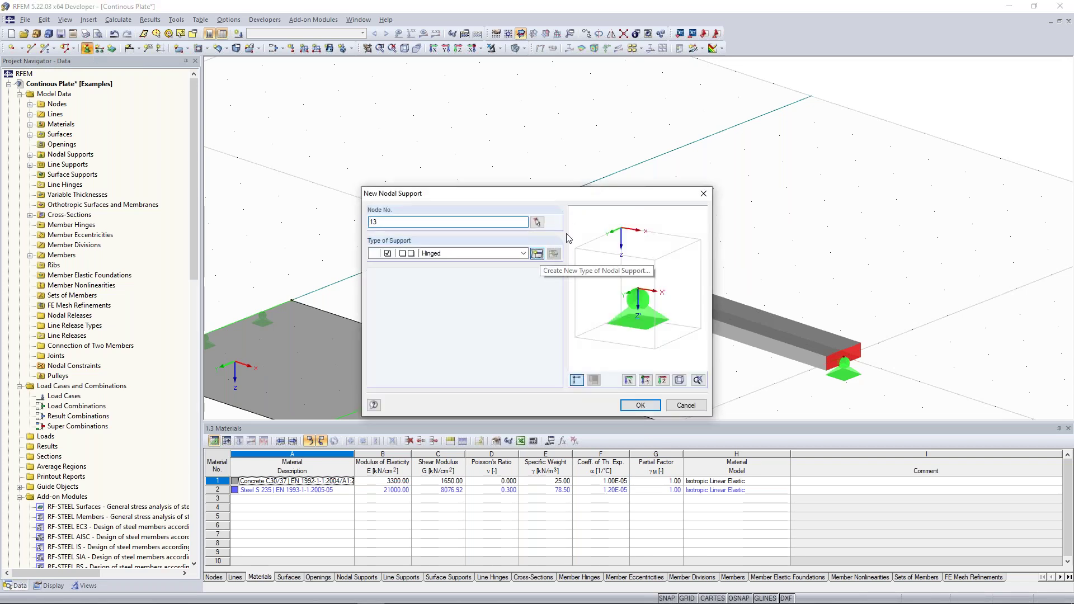
{"action": "left_click", "coordinate": [537, 253]}
{"action": "left_click_drag", "start_coordinate": [501, 128], "coordinate": [394, 103]}
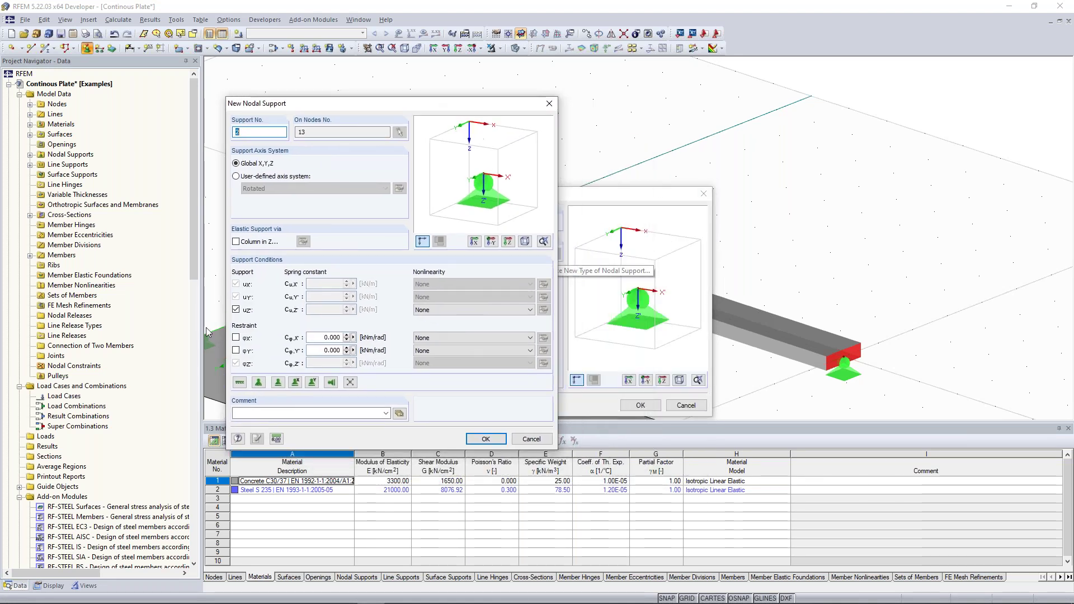
{"action": "left_click", "coordinate": [235, 338]}
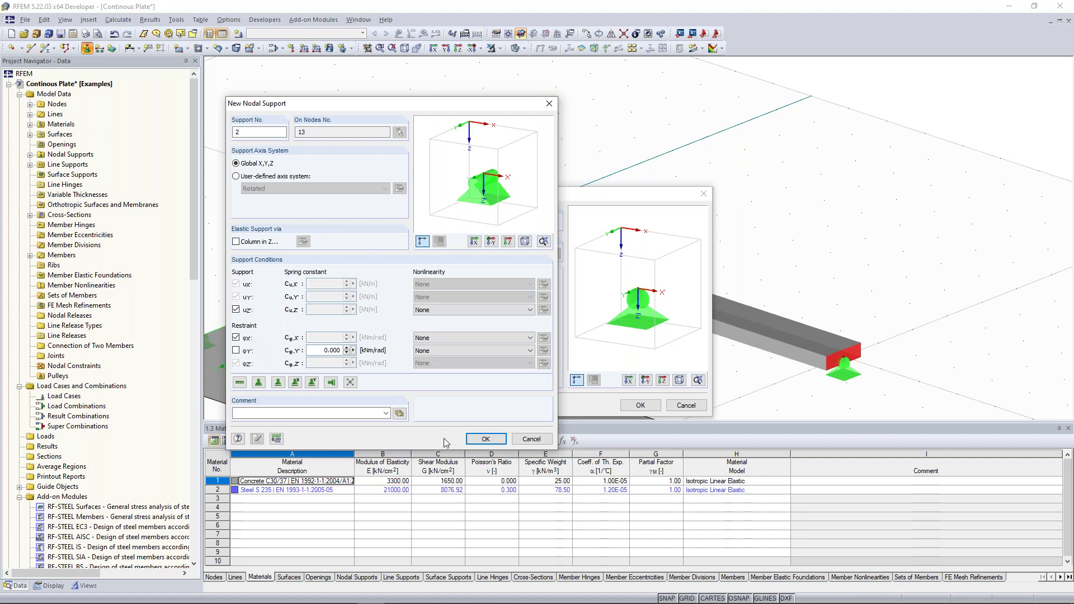
{"action": "left_click", "coordinate": [481, 439]}
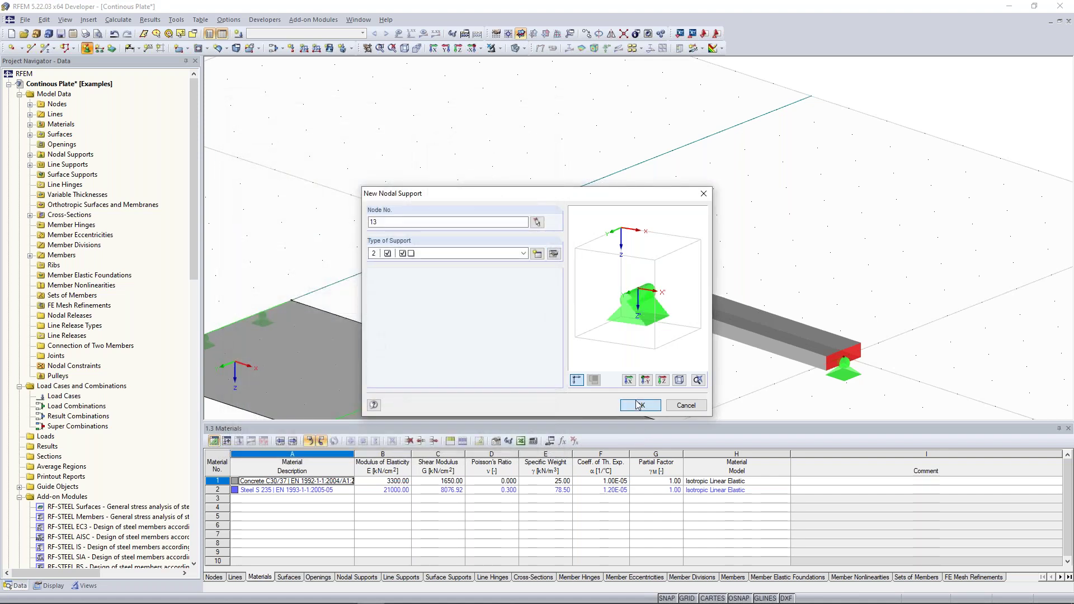
{"action": "left_click", "coordinate": [639, 405]}
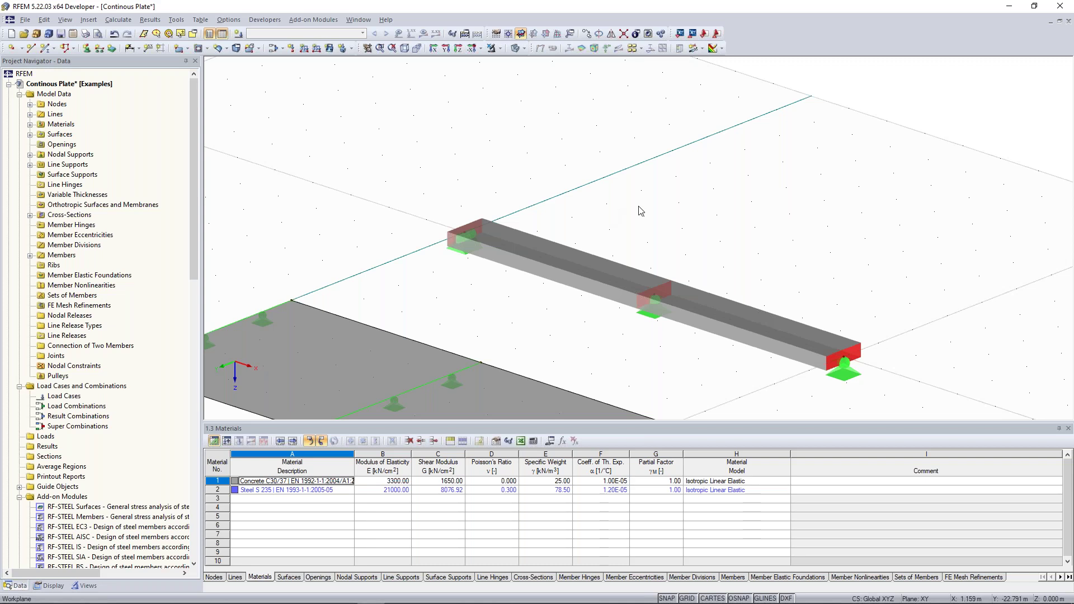
Examine the supports on the beam and the three two-span surfaces
{"action": "middle_click_drag", "start_coordinate": [613, 197], "coordinate": [602, 111]}
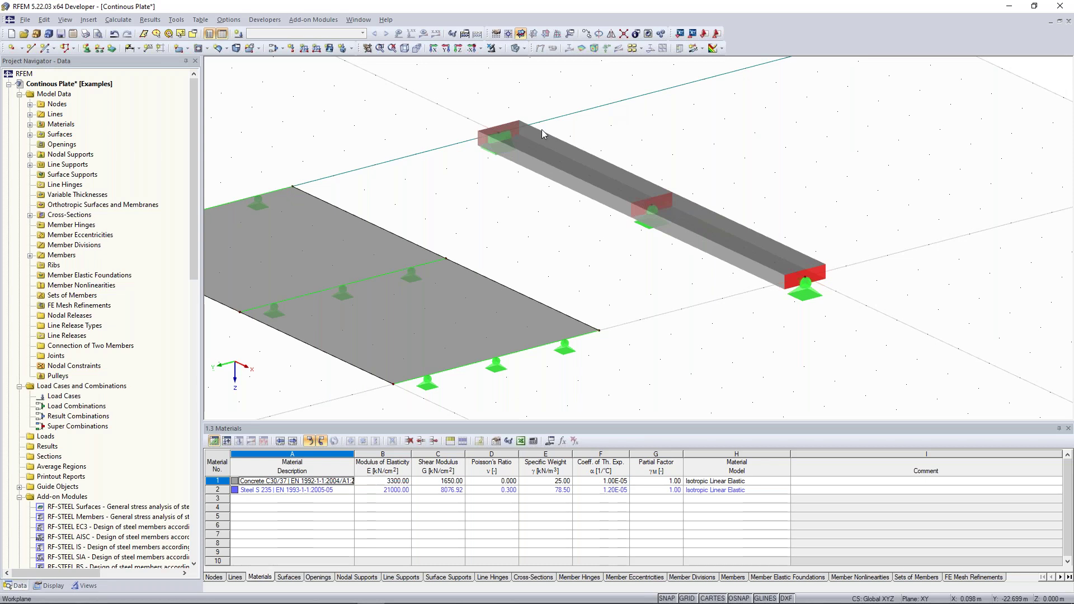
{"action": "scroll", "coordinate": [577, 170], "scroll_direction": "down", "scroll_amount": 2}
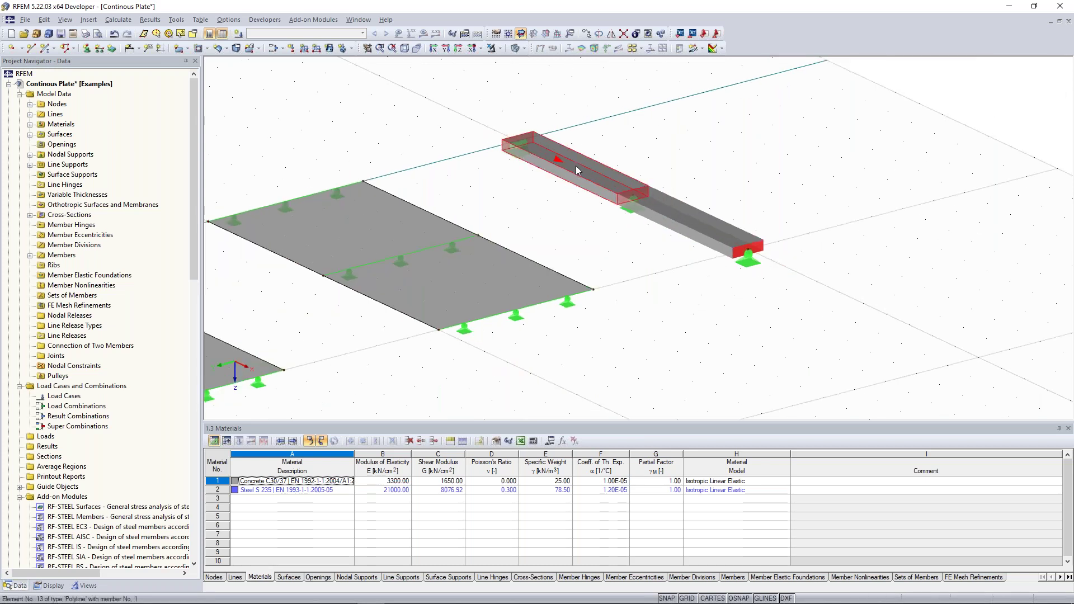
{"action": "scroll", "coordinate": [620, 164], "scroll_direction": "up", "scroll_amount": 1}
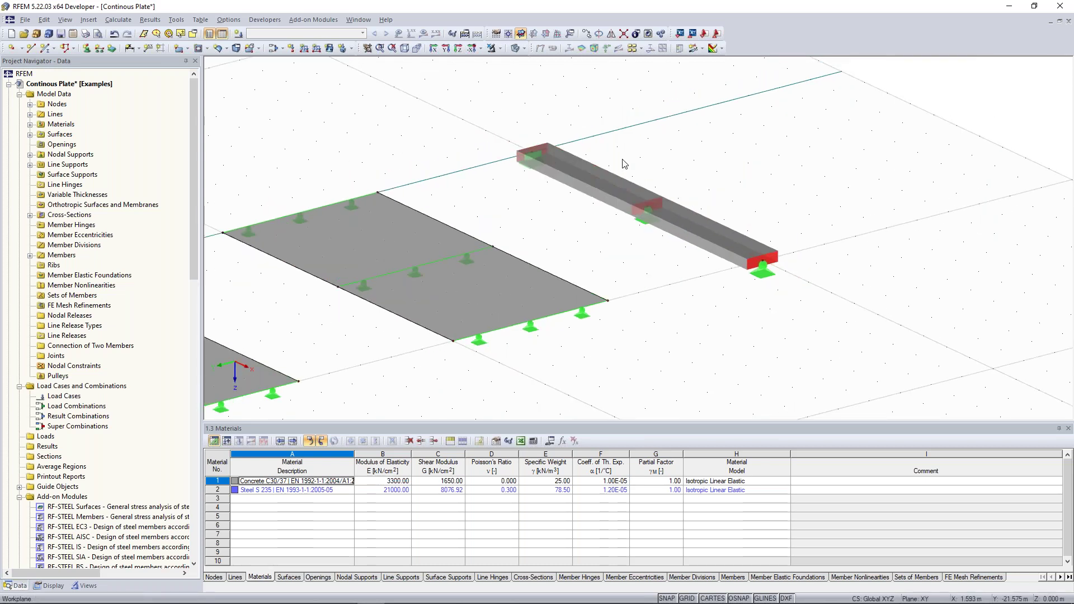
{"action": "scroll", "coordinate": [657, 177], "scroll_direction": "up", "scroll_amount": 1}
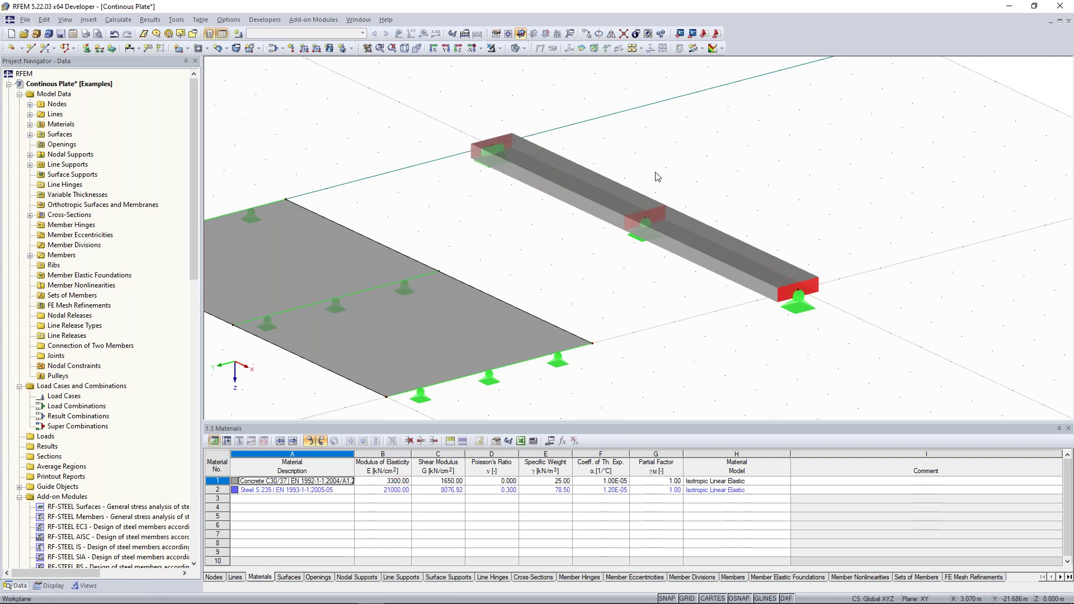
{"action": "scroll", "coordinate": [658, 177], "scroll_direction": "down", "scroll_amount": 2}
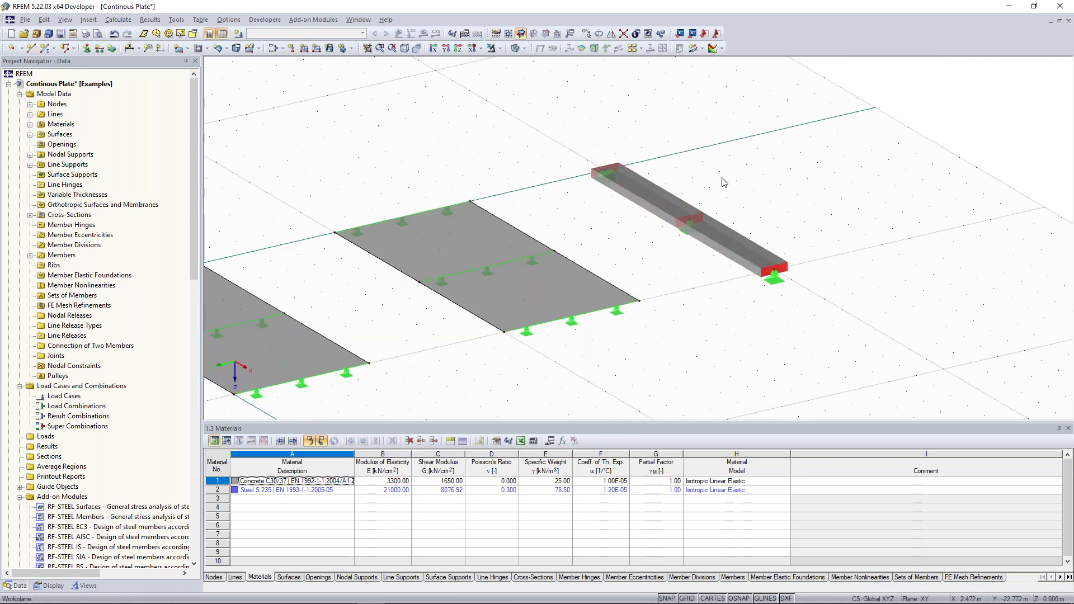
{"action": "scroll", "coordinate": [613, 201], "scroll_direction": "down", "scroll_amount": 2}
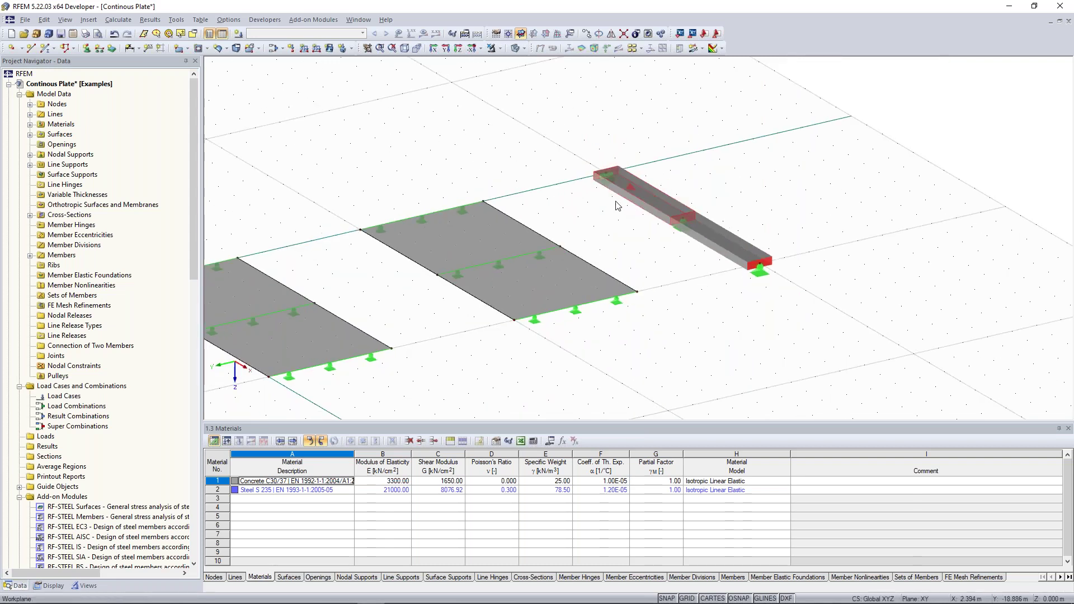
{"action": "scroll", "coordinate": [547, 180], "scroll_direction": "down", "scroll_amount": 2}
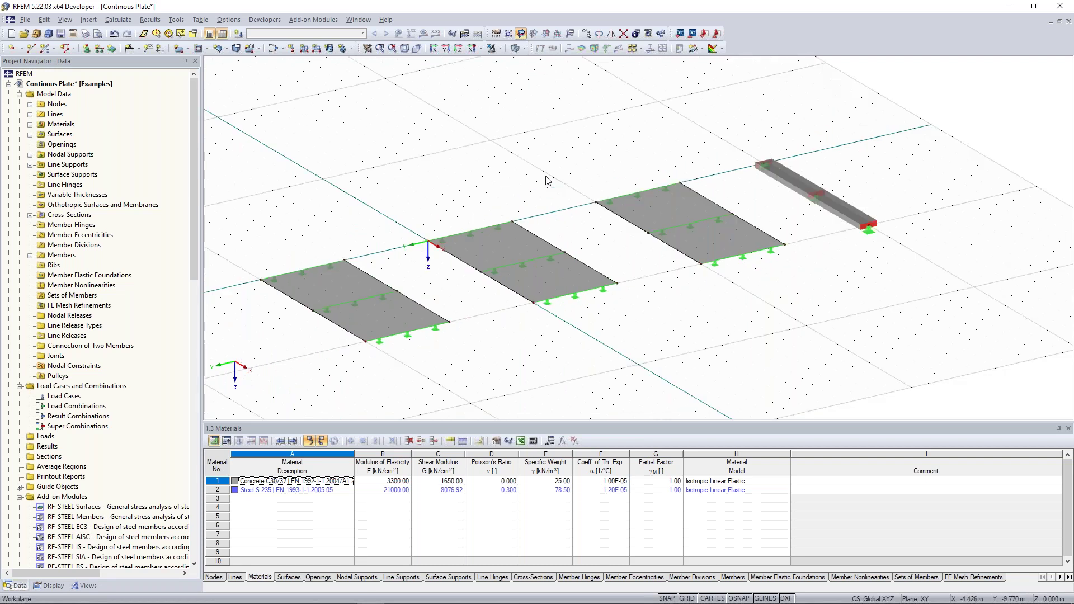
{"action": "scroll", "coordinate": [604, 139], "scroll_direction": "down", "scroll_amount": 1}
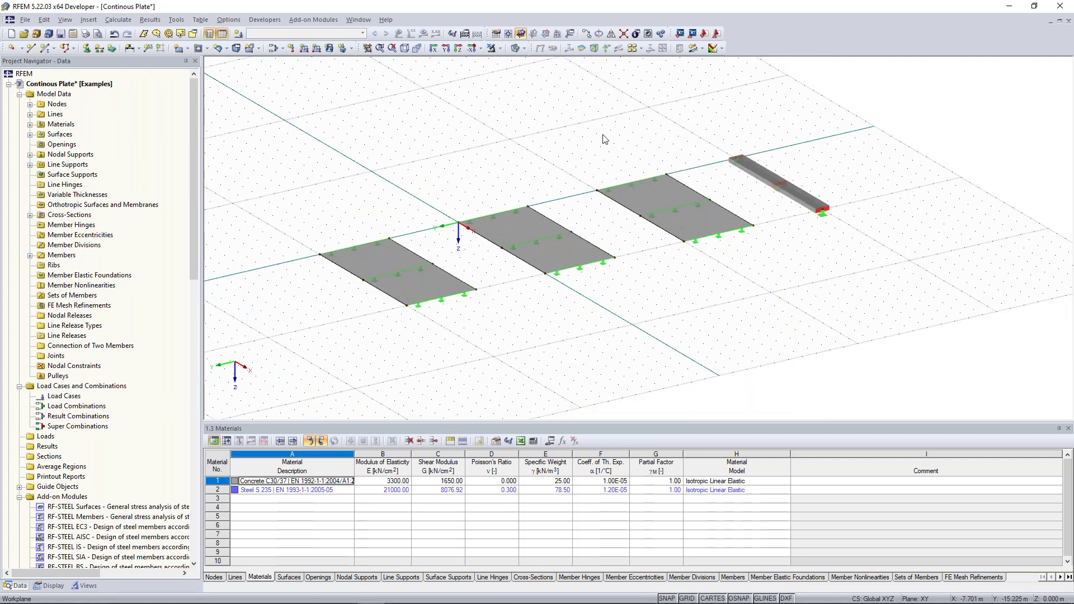
{"action": "middle_click_drag", "start_coordinate": [556, 149], "coordinate": [516, 138], "text": "ctrl"}
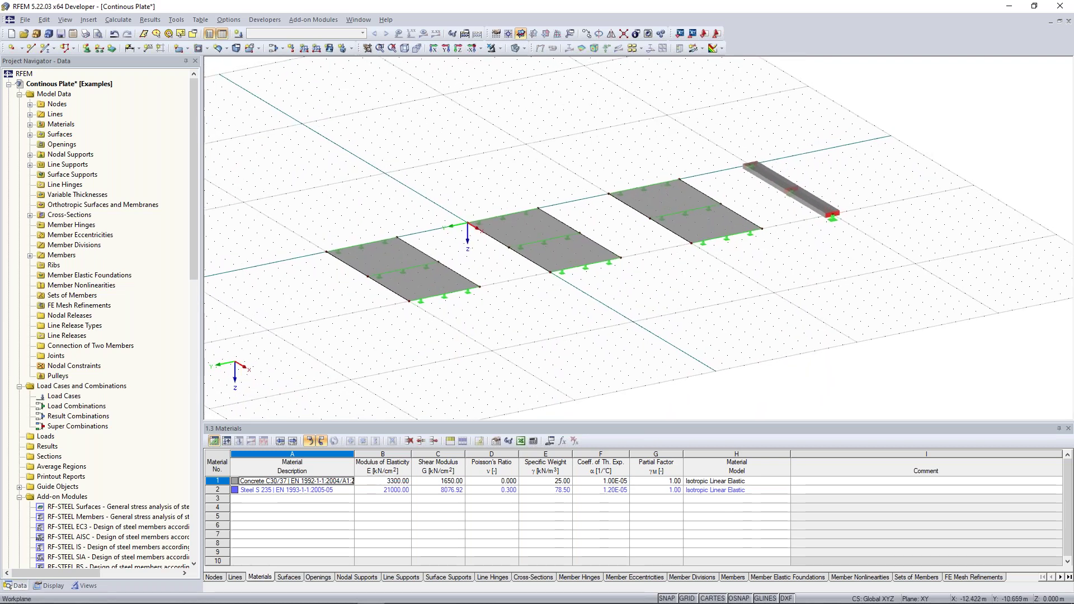
{"action": "middle_click_drag", "start_coordinate": [342, 98], "coordinate": [348, 100]}
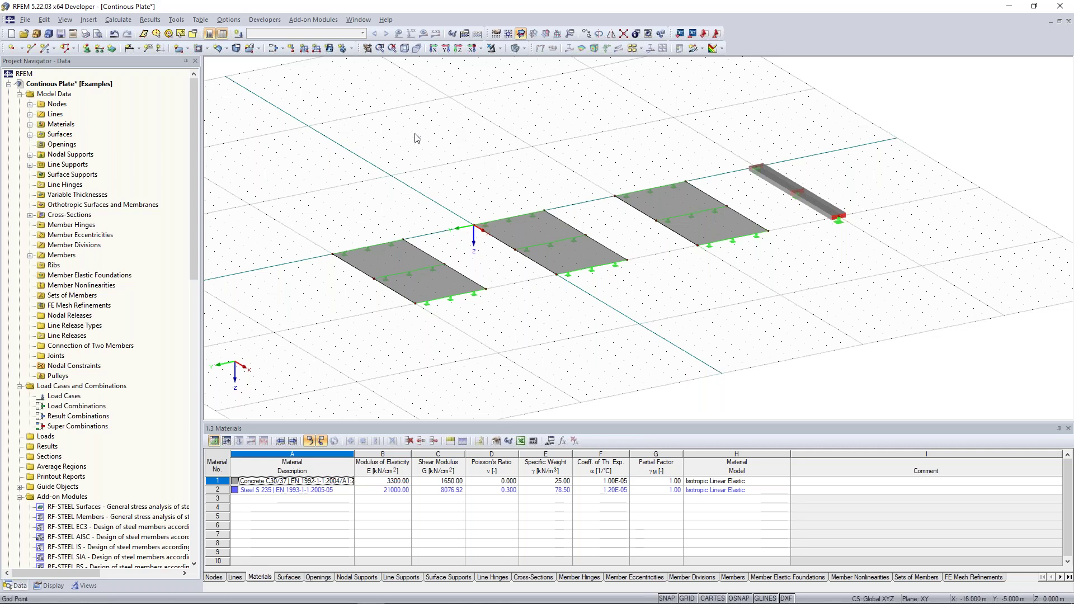
Create permanent load case LC1 with the description "Test Load" and deactivate its self-weight
{"action": "left_click", "coordinate": [239, 33]}
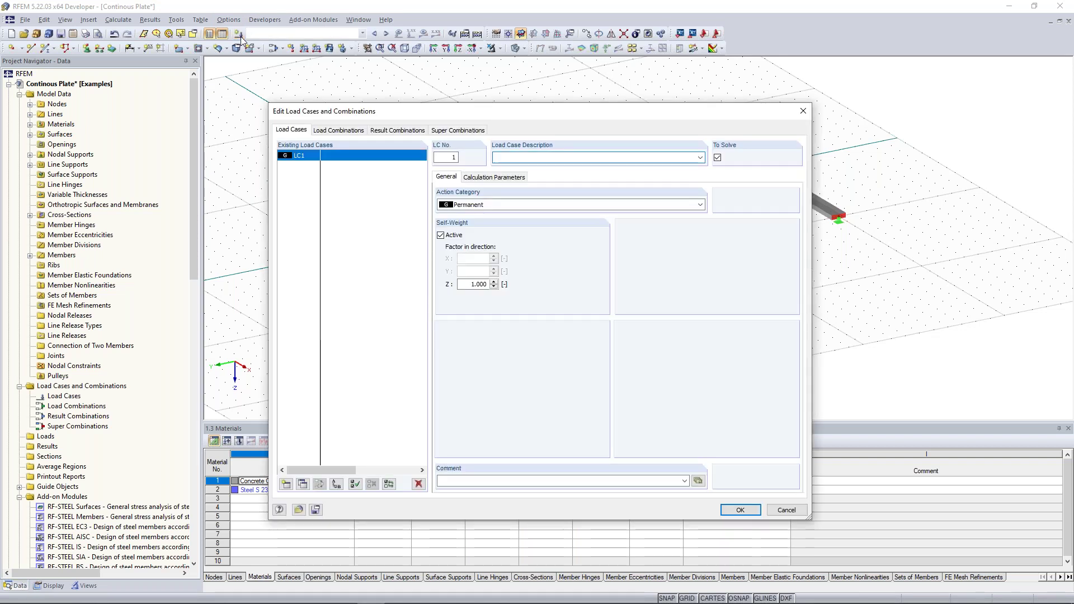
{"action": "left_click", "coordinate": [516, 206]}
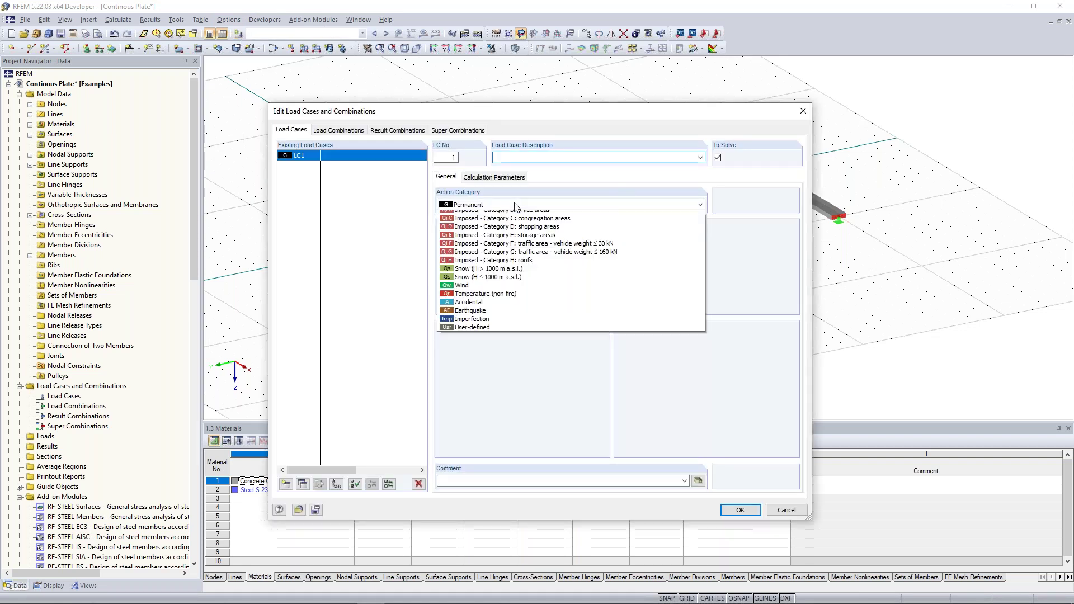
{"action": "left_click", "coordinate": [563, 161]}
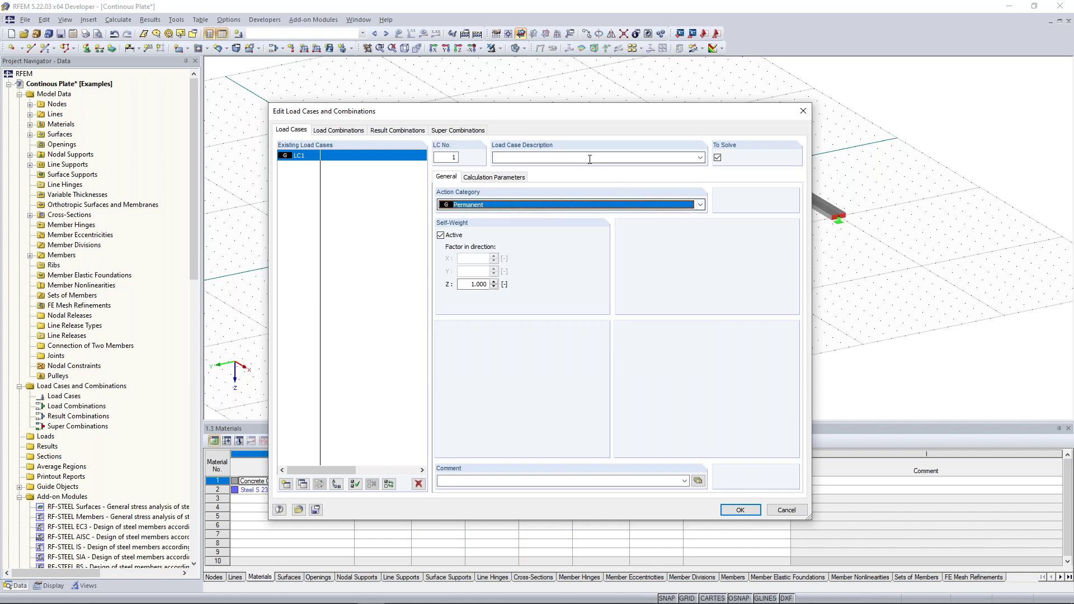
{"action": "left_click", "coordinate": [559, 158]}
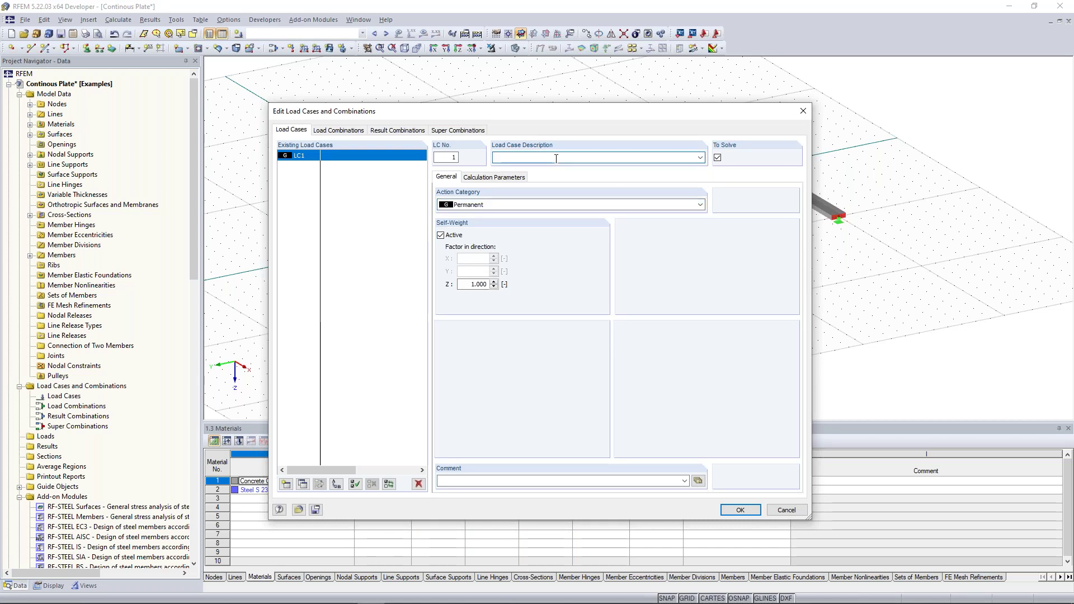
{"action": "type", "text": "Test Load"}
{"action": "left_click", "coordinate": [441, 235]}
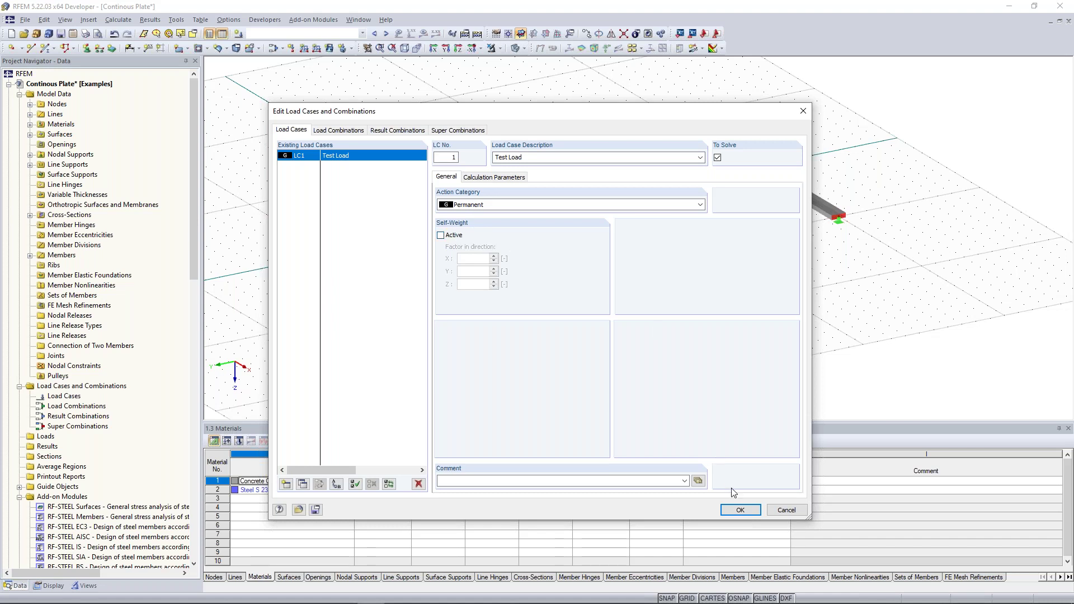
{"action": "left_click", "coordinate": [740, 510]}
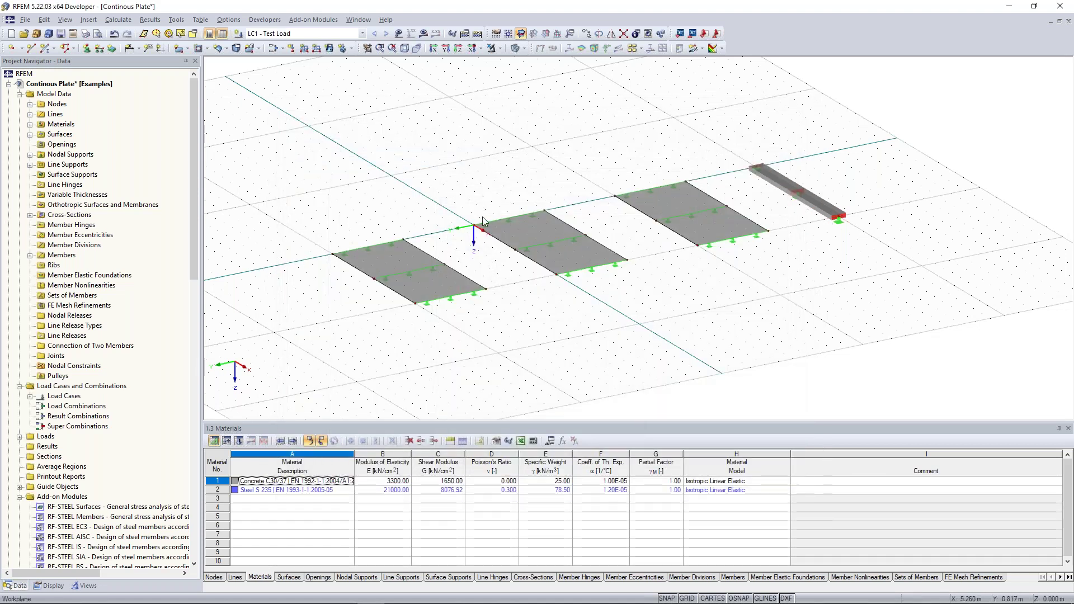
Apply a uniform surface load of 10 kN/m² in global direction ZL to all three surfaces
{"action": "scroll", "coordinate": [460, 180], "scroll_direction": "up", "scroll_amount": 3}
{"action": "scroll", "coordinate": [463, 168], "scroll_direction": "down", "scroll_amount": 1}
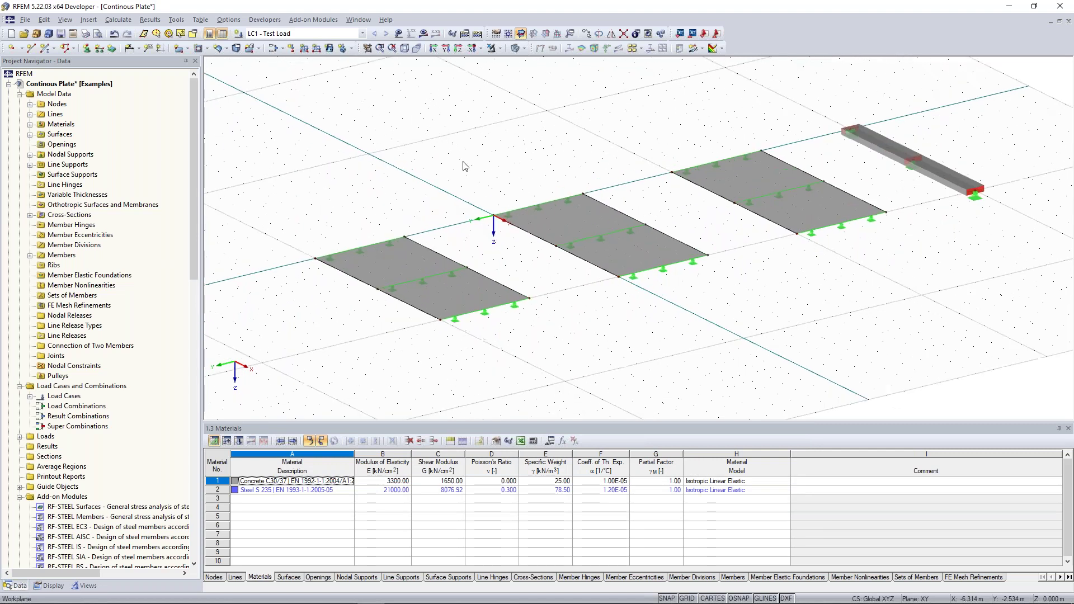
{"action": "scroll", "coordinate": [356, 267], "scroll_direction": "up", "scroll_amount": 2}
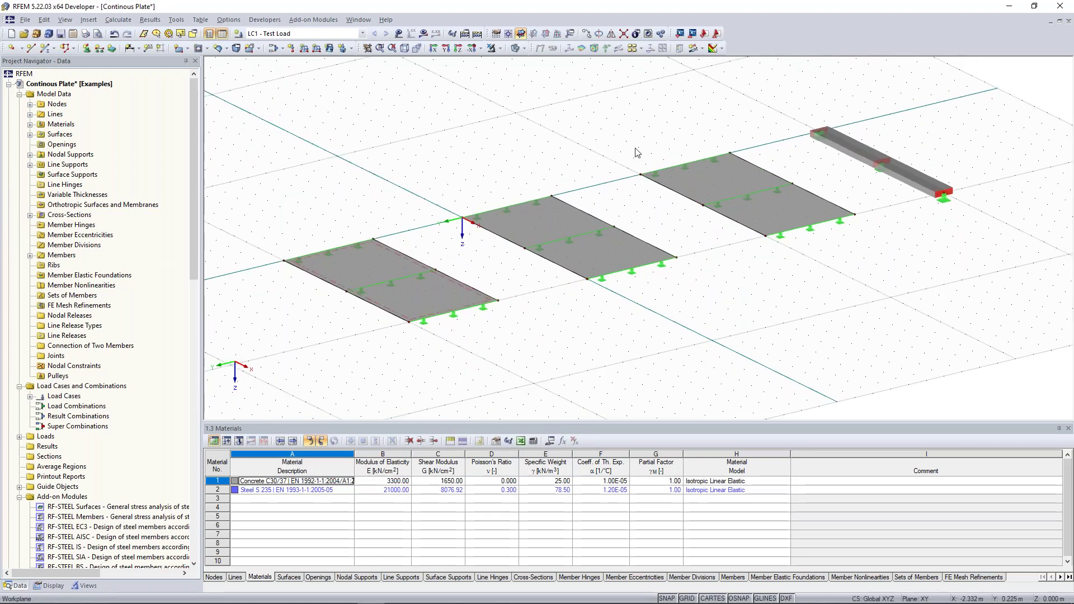
{"action": "left_click", "coordinate": [329, 49]}
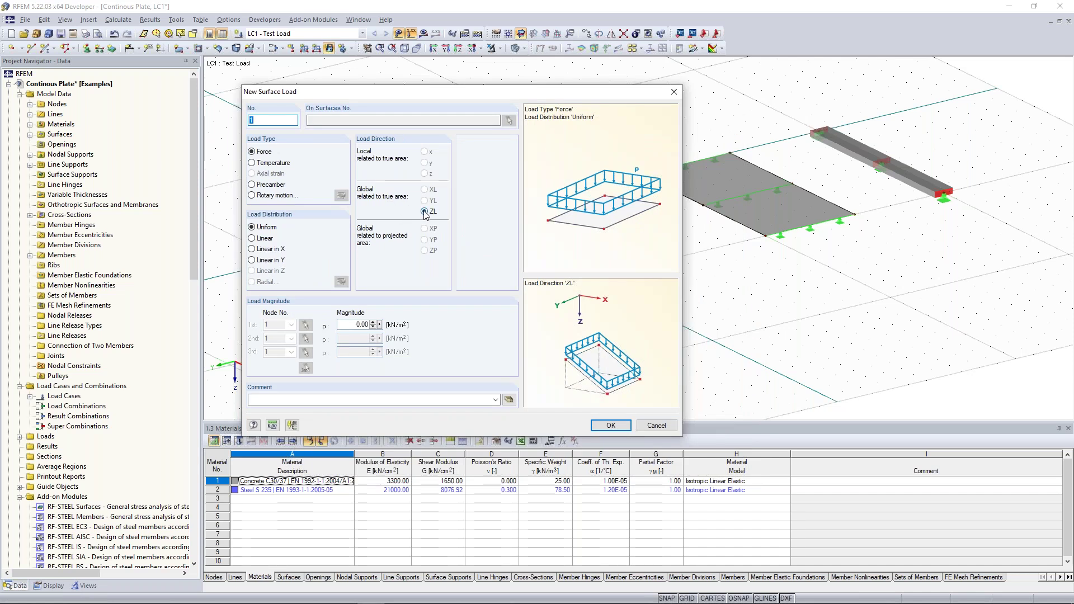
{"action": "double_click", "coordinate": [361, 325]}
{"action": "type", "text": "10"}
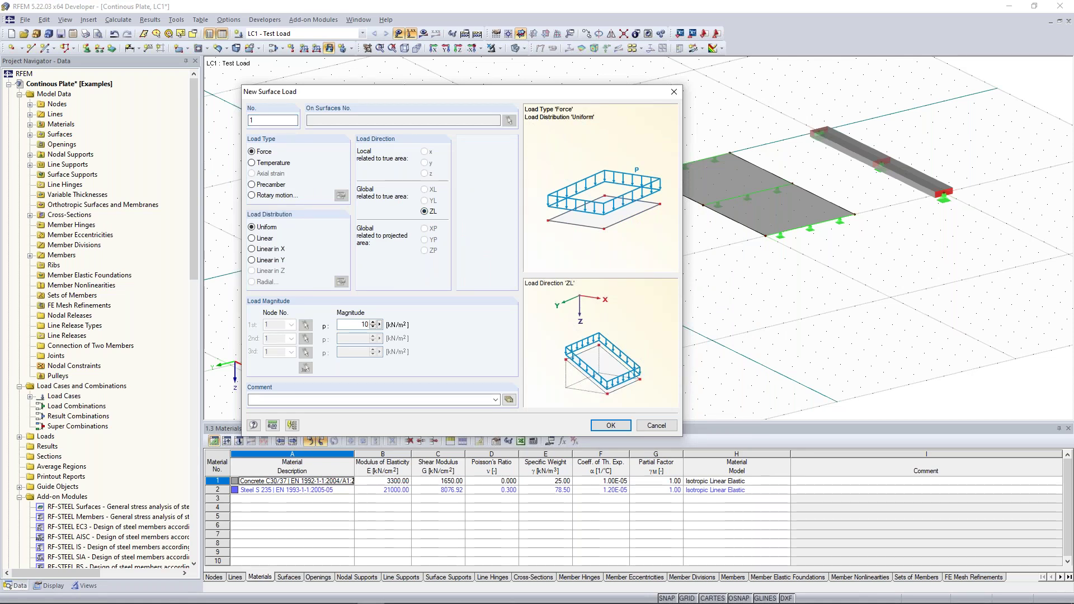
{"action": "left_click", "coordinate": [610, 425]}
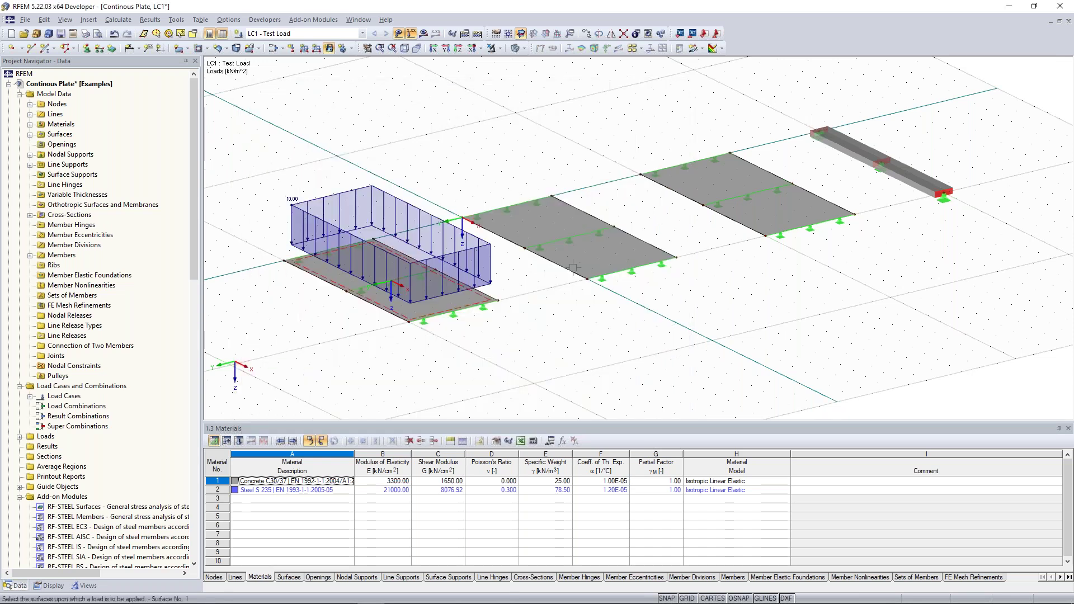
{"action": "left_click", "coordinate": [574, 267]}
{"action": "left_click", "coordinate": [750, 195]}
{"action": "key", "text": "Escape"}
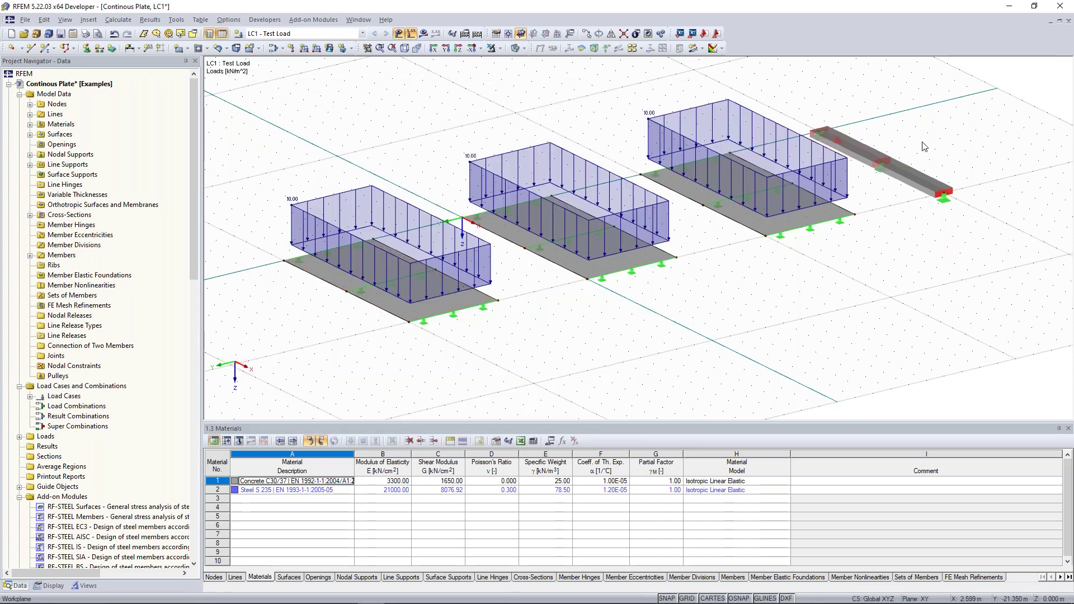
Apply a uniform member load of 10 kN/m in global direction ZL to both members of the beam
{"action": "middle_click_drag", "start_coordinate": [917, 181], "coordinate": [708, 179]}
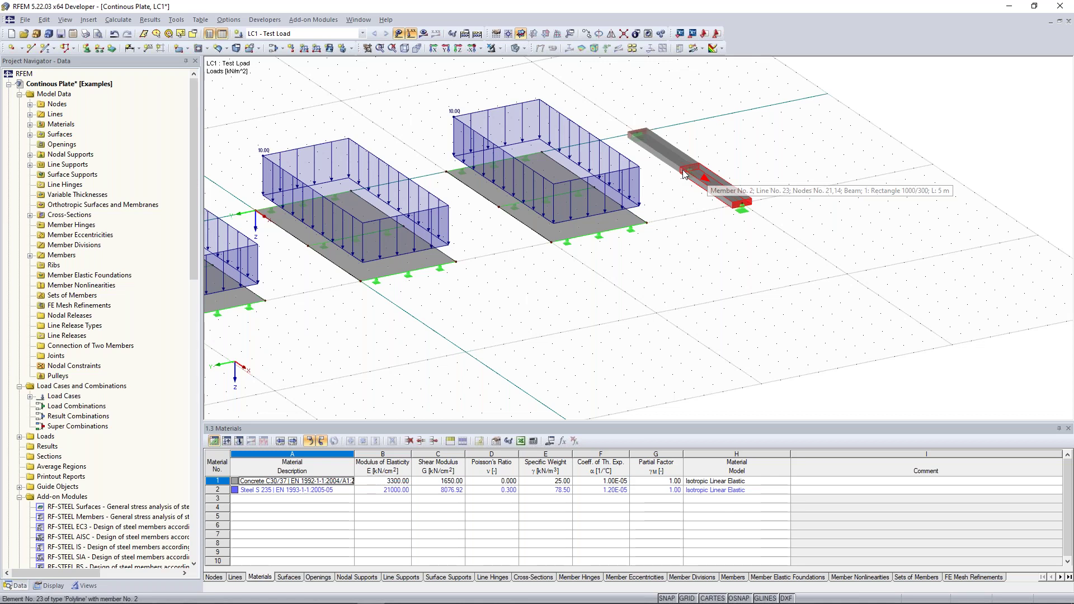
{"action": "middle_click_drag", "start_coordinate": [683, 174], "coordinate": [711, 183], "text": "ctrl"}
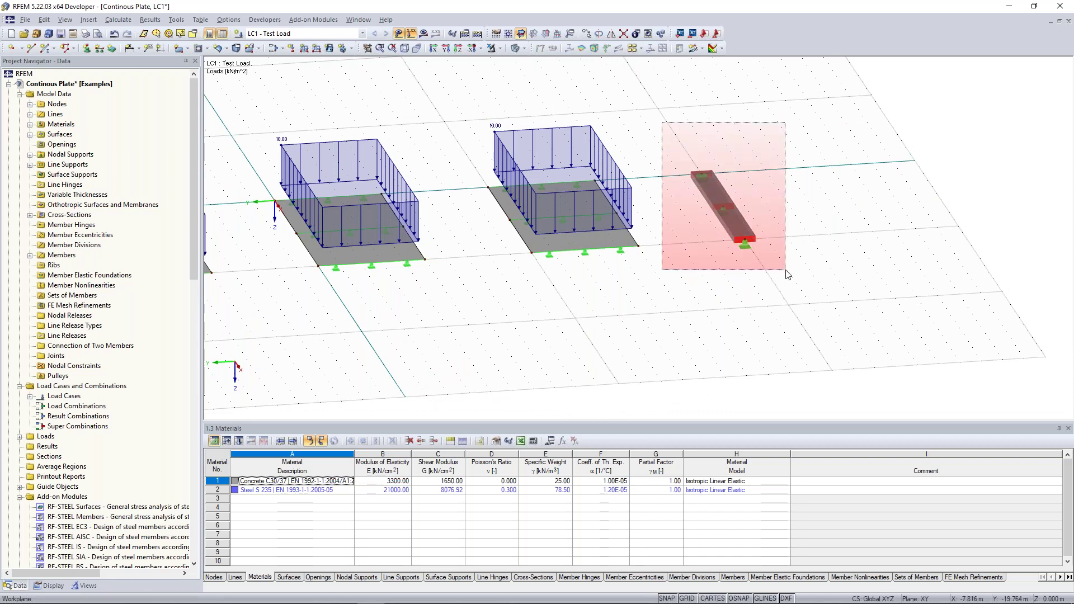
{"action": "middle_click_drag", "start_coordinate": [827, 208], "coordinate": [743, 214], "text": "ctrl"}
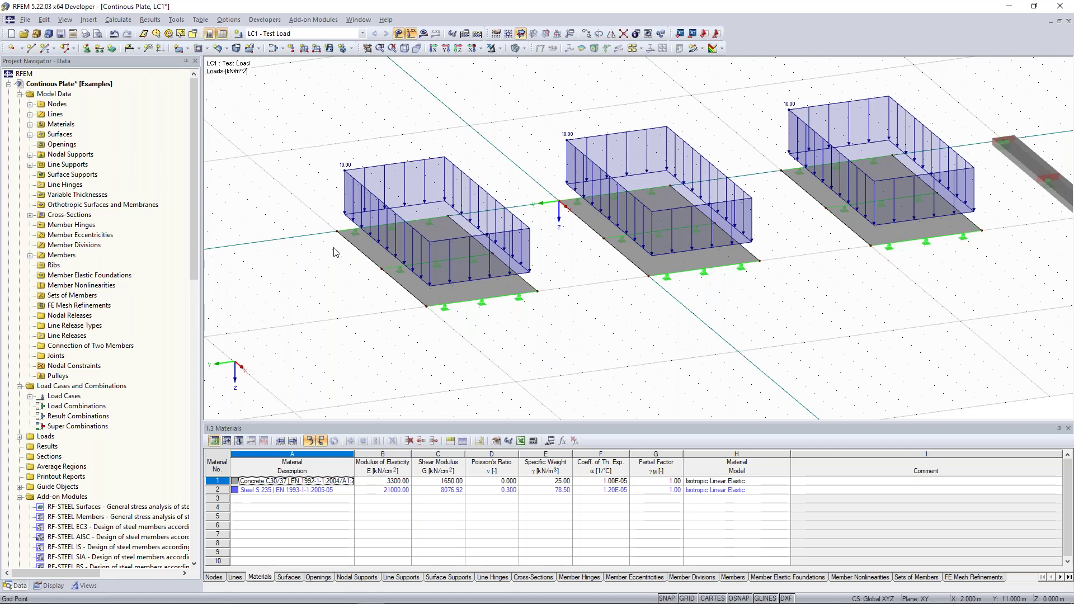
{"action": "scroll", "coordinate": [333, 252], "scroll_direction": "up", "scroll_amount": 2}
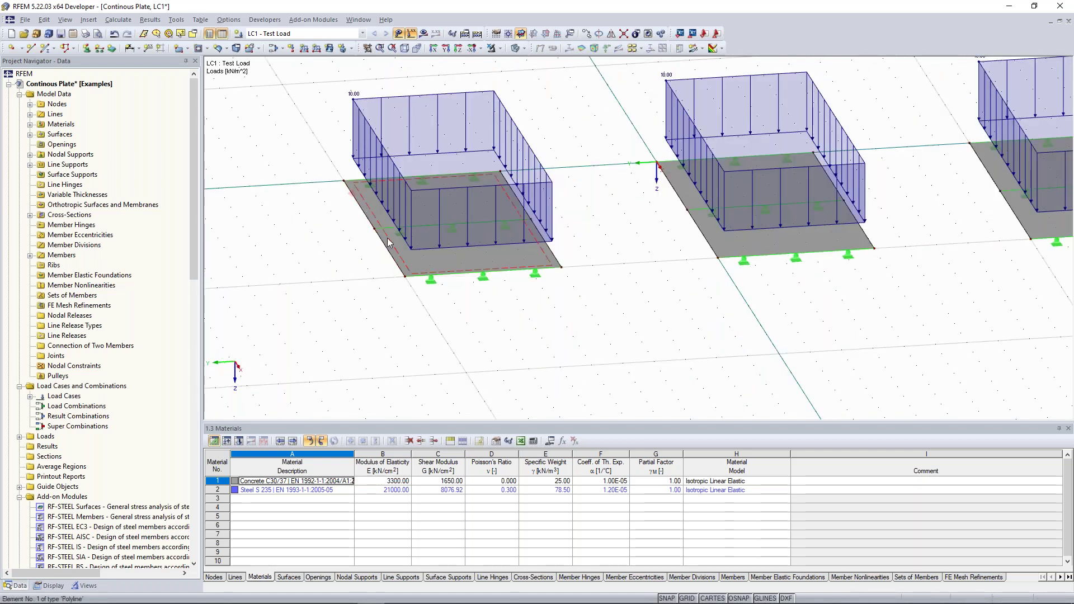
{"action": "left_click", "coordinate": [304, 49]}
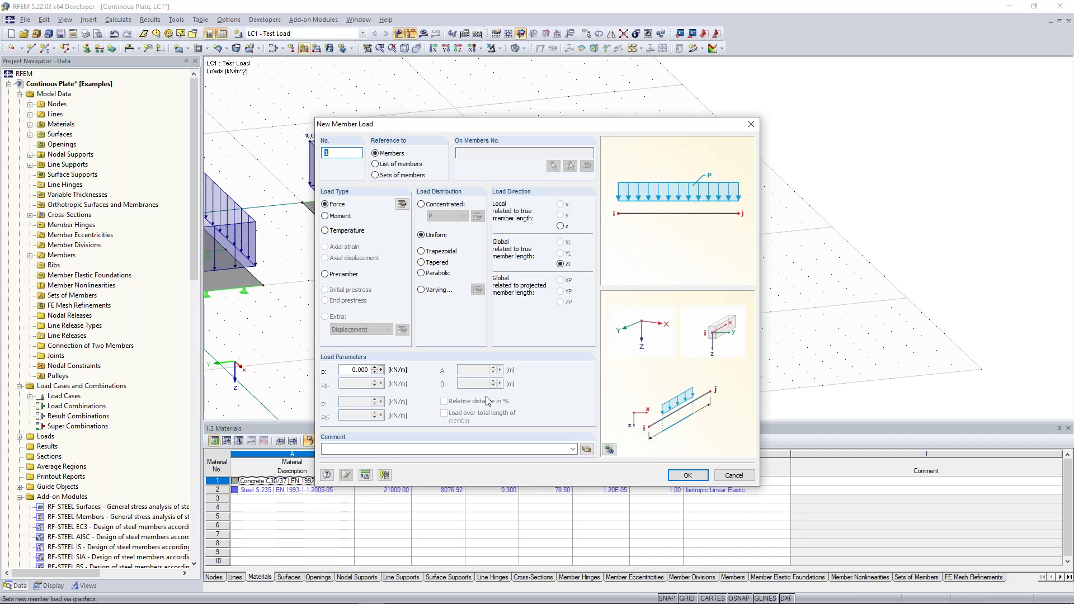
{"action": "double_click", "coordinate": [360, 369]}
{"action": "type", "text": "10"}
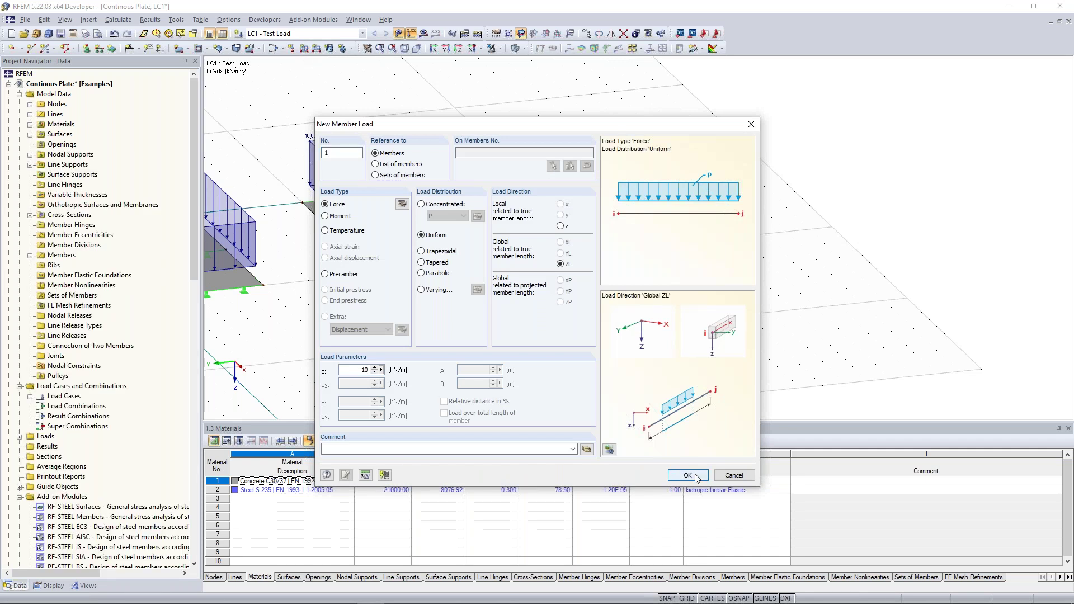
{"action": "key", "text": "Return"}
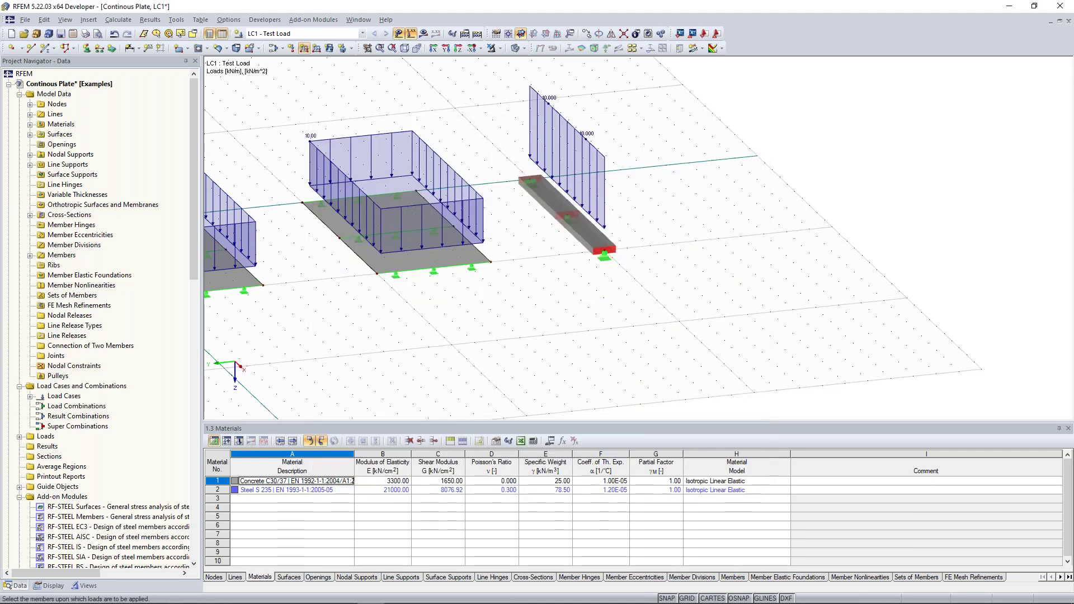
Hide the loads in the model view to show only the surfaces, beam and supports
{"action": "scroll", "coordinate": [672, 269], "scroll_direction": "down", "scroll_amount": 1}
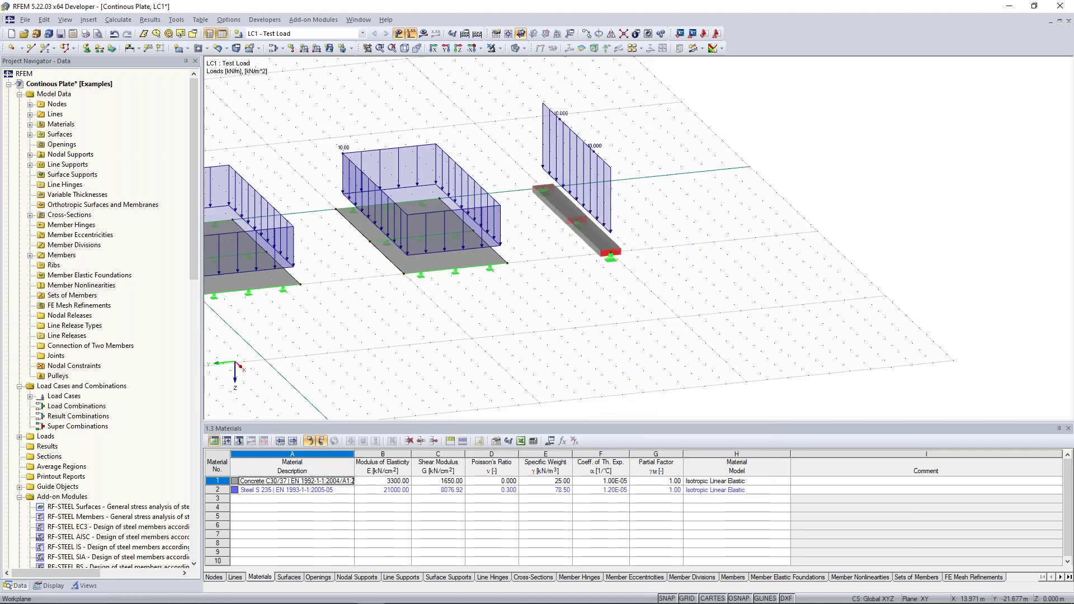
{"action": "scroll", "coordinate": [481, 277], "scroll_direction": "down", "scroll_amount": 1}
{"action": "middle_click_drag", "start_coordinate": [481, 277], "coordinate": [632, 329]}
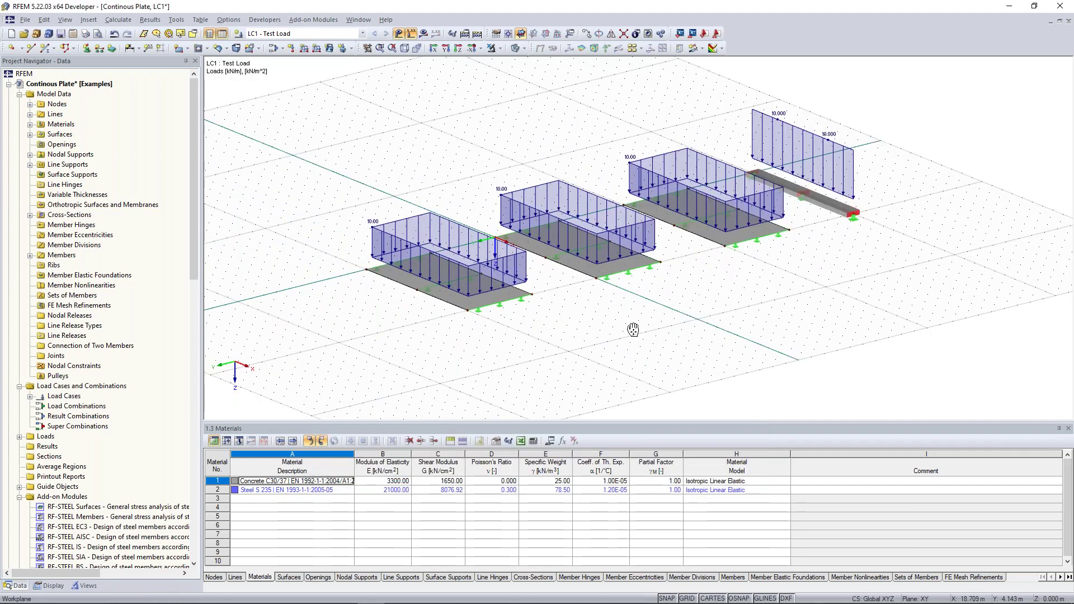
{"action": "scroll", "coordinate": [632, 329], "scroll_direction": "up", "scroll_amount": 3}
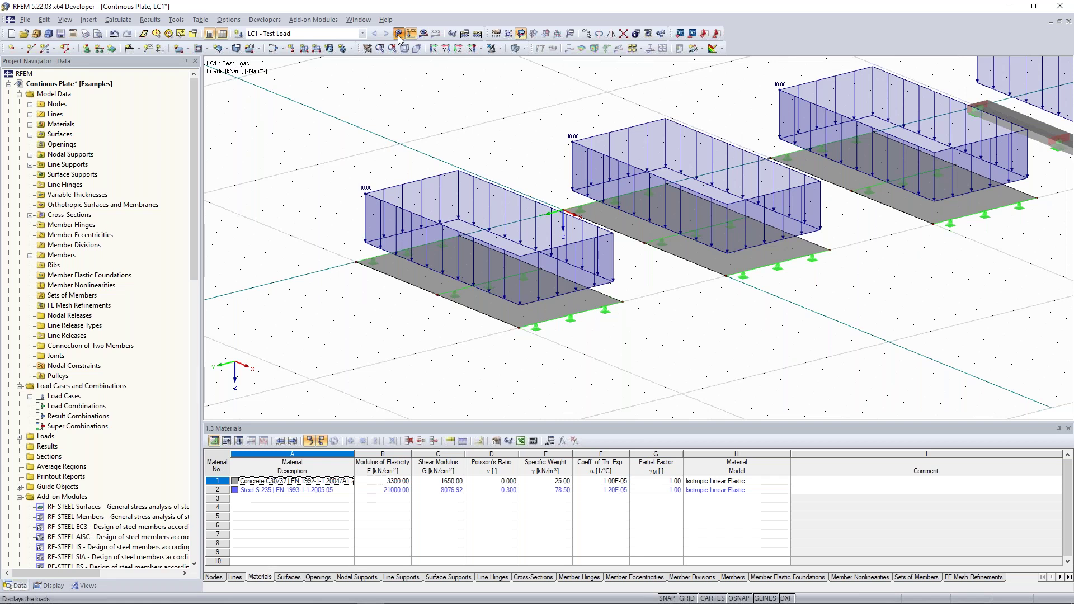
{"action": "left_click", "coordinate": [398, 35]}
{"action": "scroll", "coordinate": [491, 180], "scroll_direction": "up", "scroll_amount": 2}
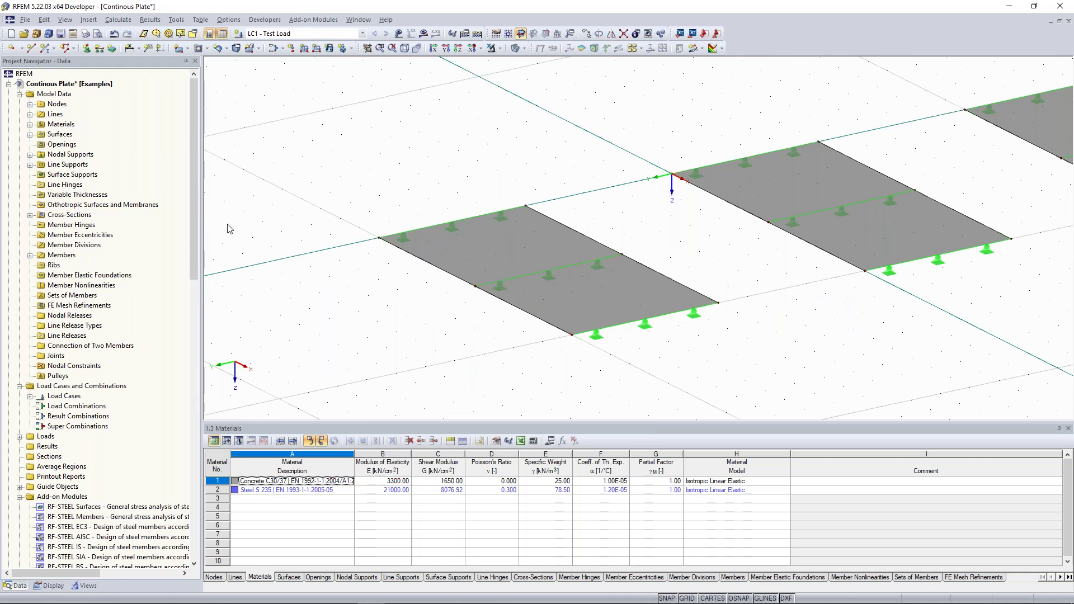
{"action": "scroll", "coordinate": [524, 257], "scroll_direction": "down", "scroll_amount": 2}
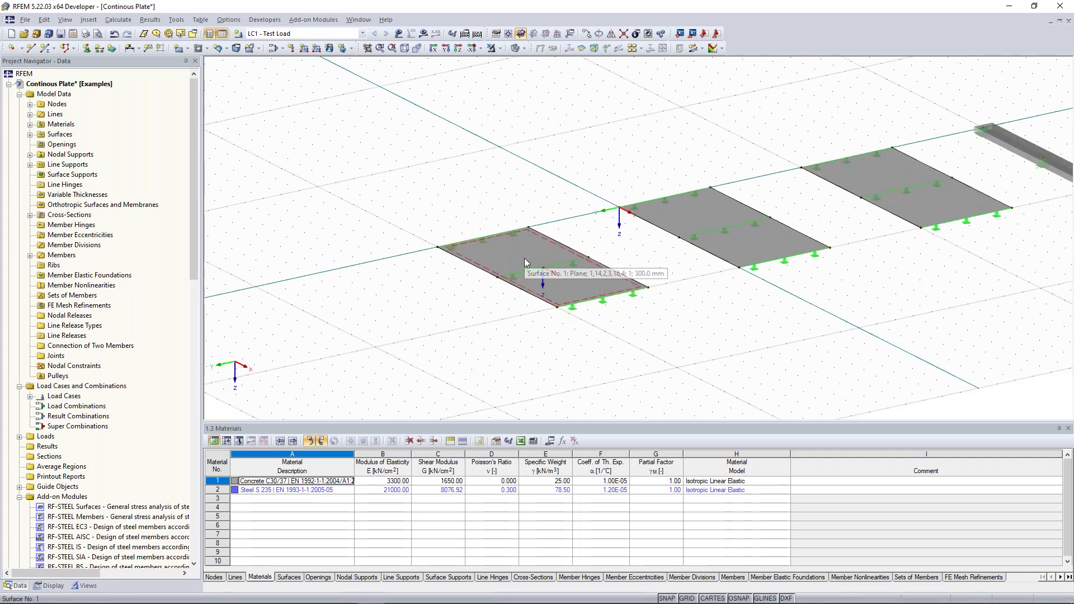
{"action": "scroll", "coordinate": [525, 260], "scroll_direction": "down", "scroll_amount": 3}
{"action": "scroll", "coordinate": [874, 173], "scroll_direction": "up", "scroll_amount": 2}
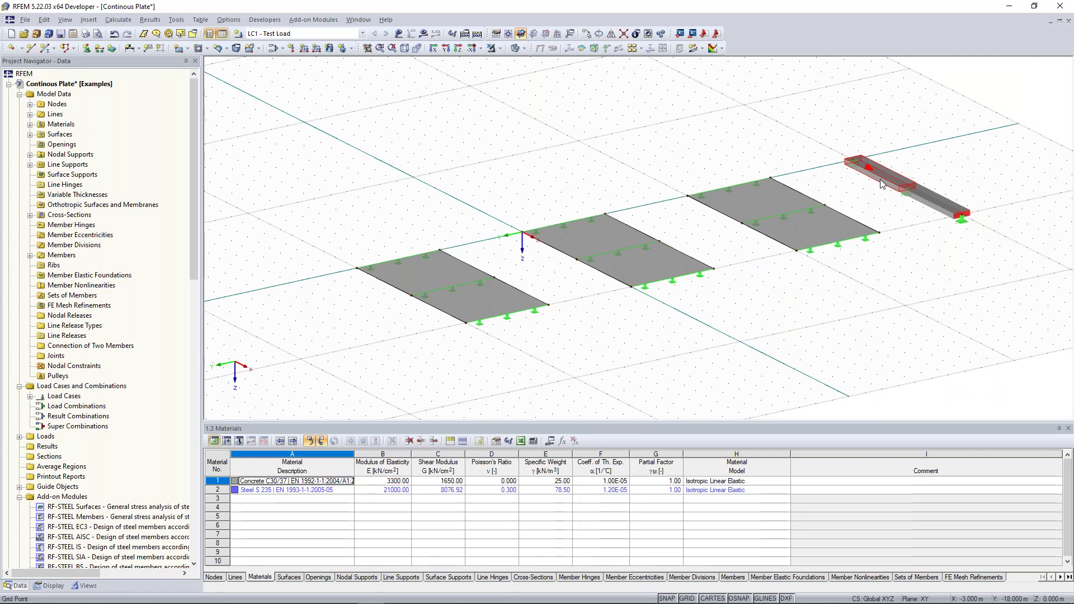
Start a new FE mesh refinement for the plate model and set it to be applied to a surface
{"action": "scroll", "coordinate": [350, 309], "scroll_direction": "up", "scroll_amount": 2}
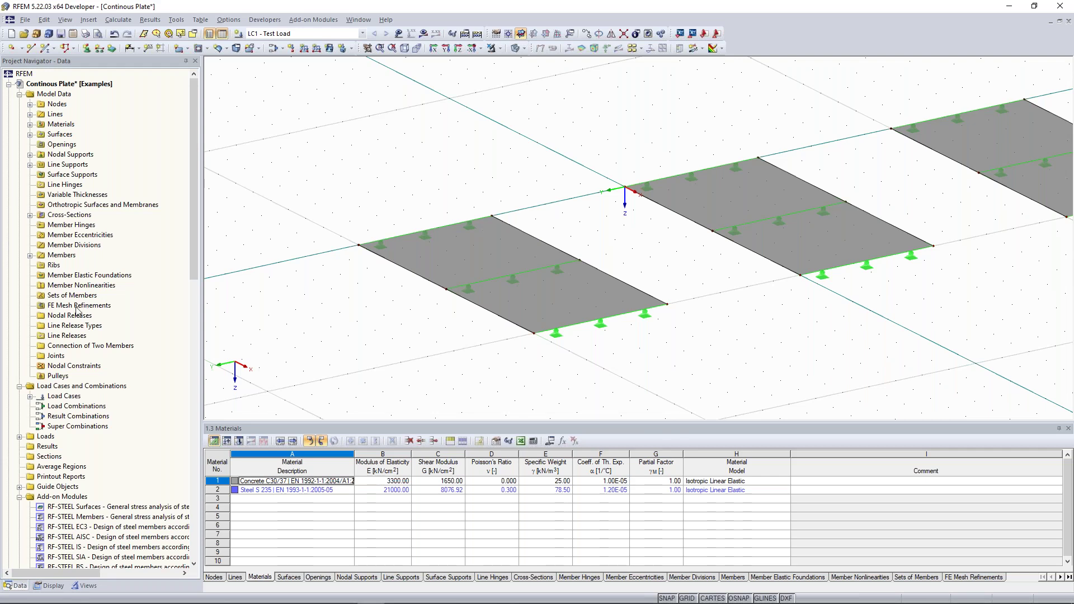
{"action": "left_click", "coordinate": [76, 306]}
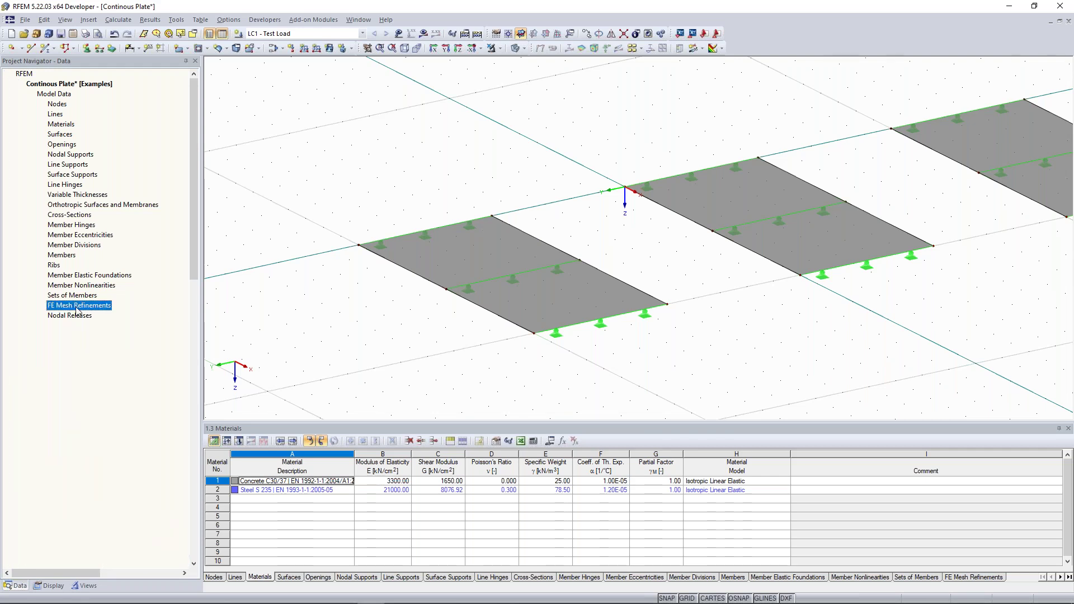
{"action": "right_click", "coordinate": [77, 310]}
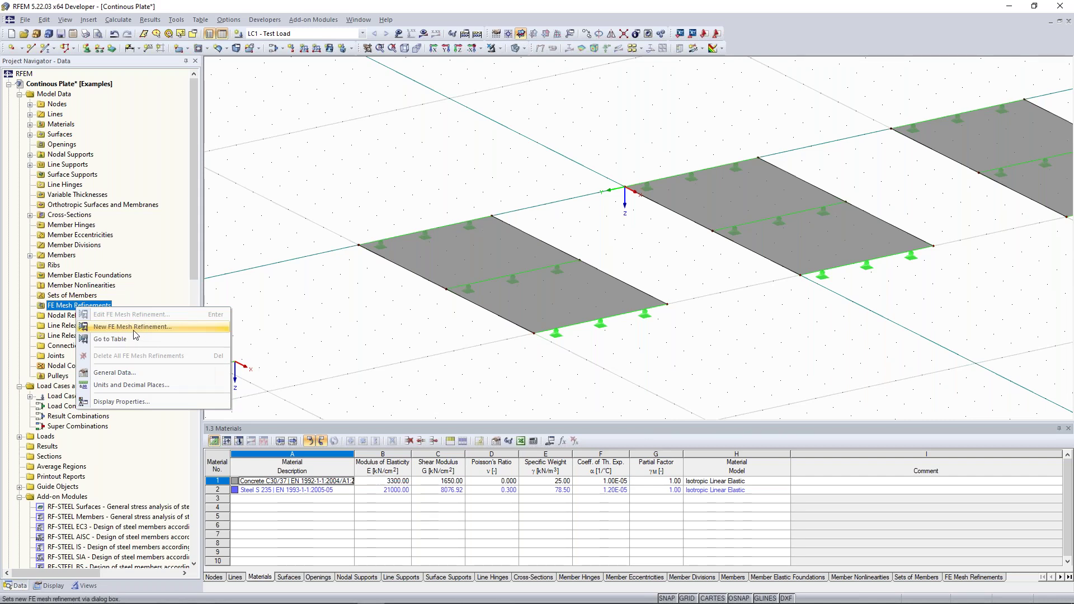
{"action": "left_click", "coordinate": [134, 330]}
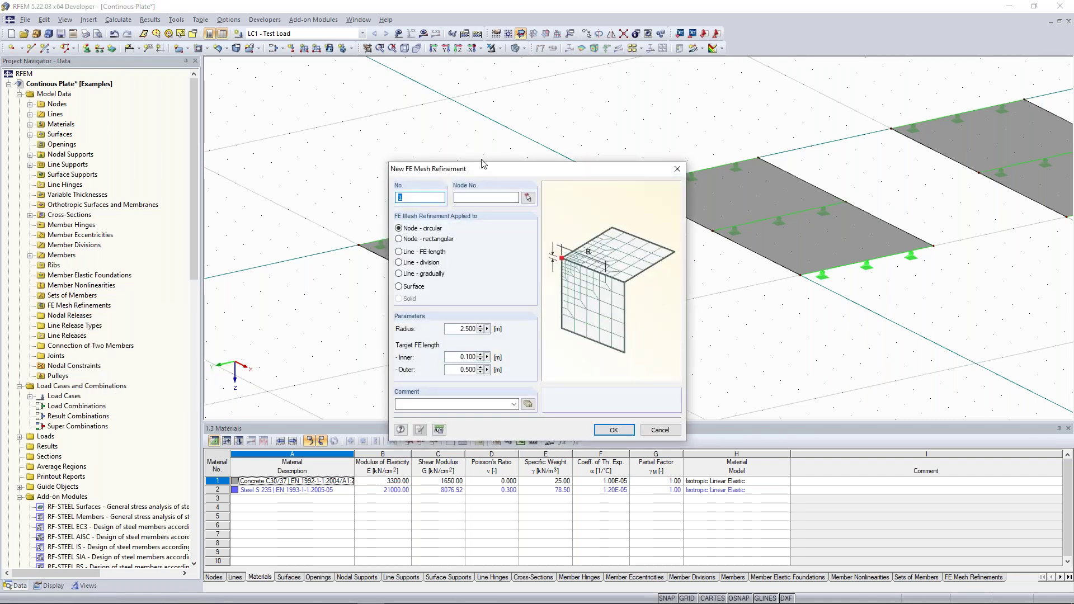
{"action": "left_click_drag", "start_coordinate": [447, 168], "coordinate": [146, 107]}
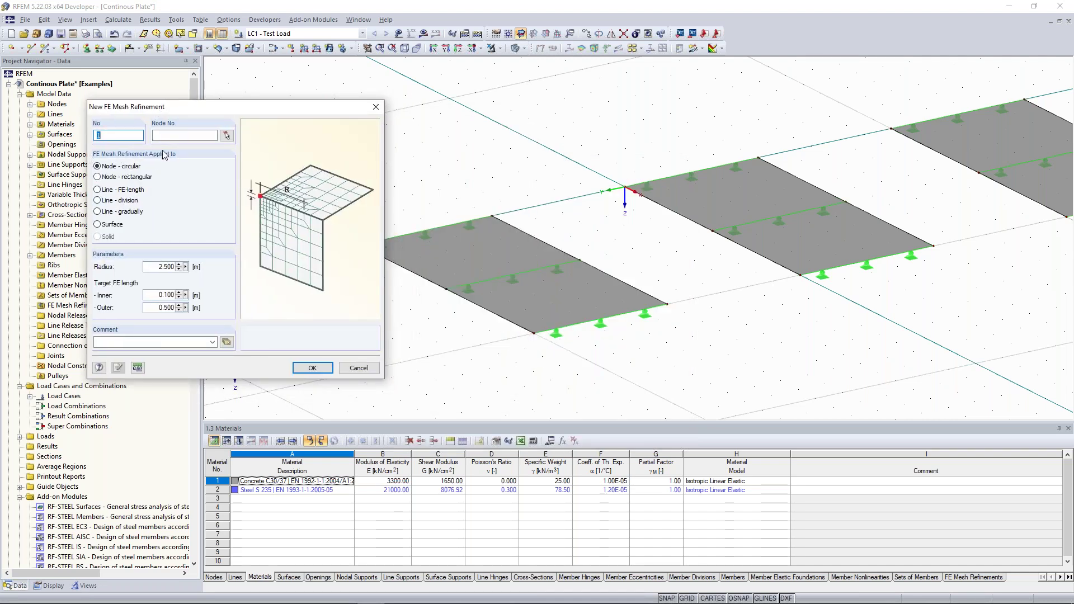
{"action": "left_click", "coordinate": [101, 226]}
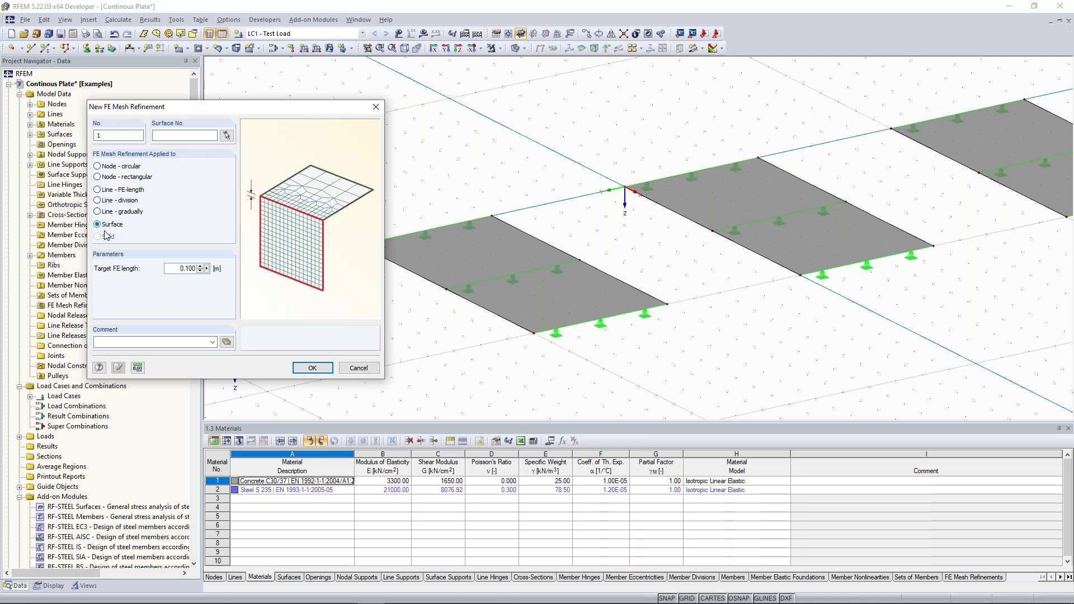
Create a surface FE mesh refinement with a target FE length of 1 m on surface 1
{"action": "type", "text": "1"}
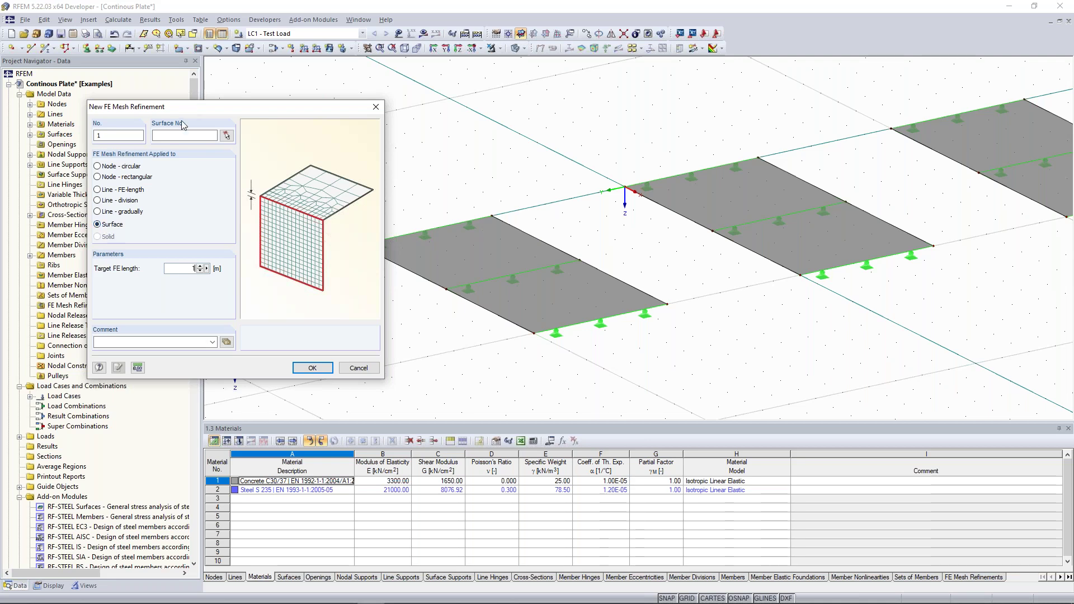
{"action": "left_click", "coordinate": [227, 137]}
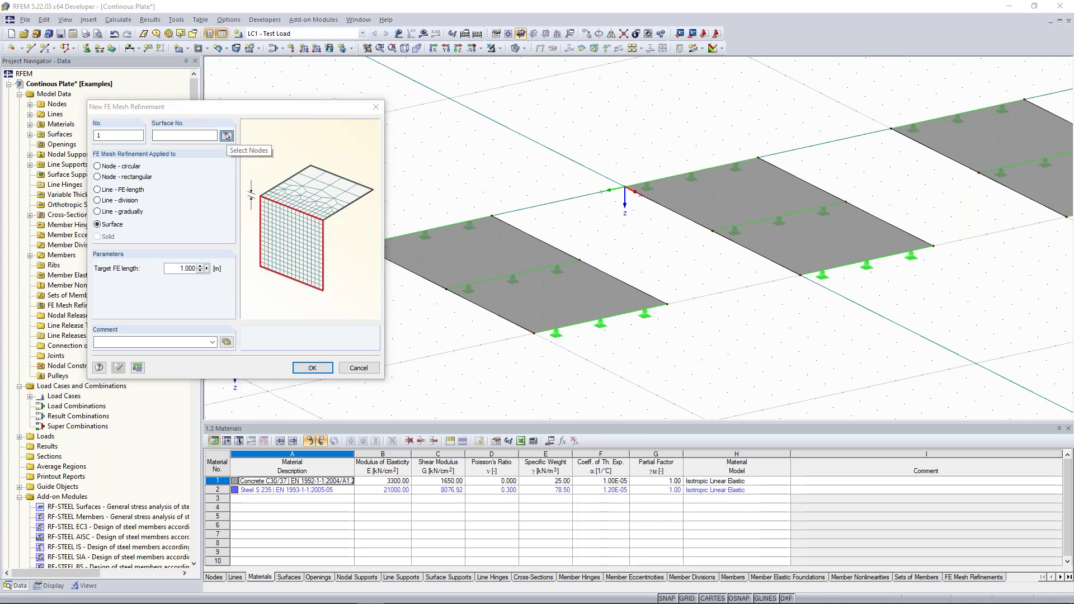
{"action": "left_click", "coordinate": [461, 255]}
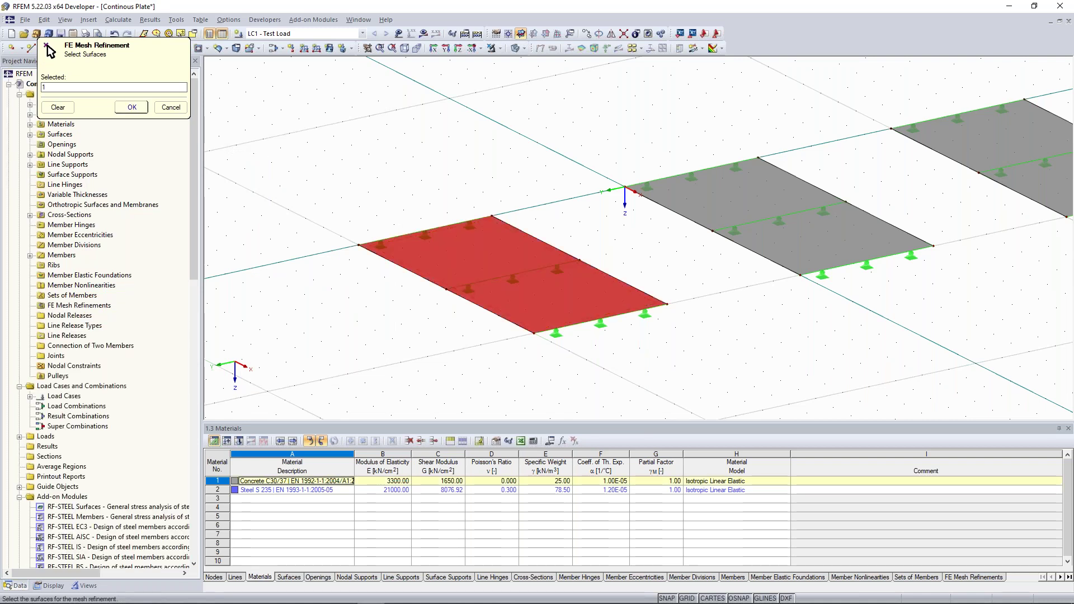
{"action": "key", "text": "Return"}
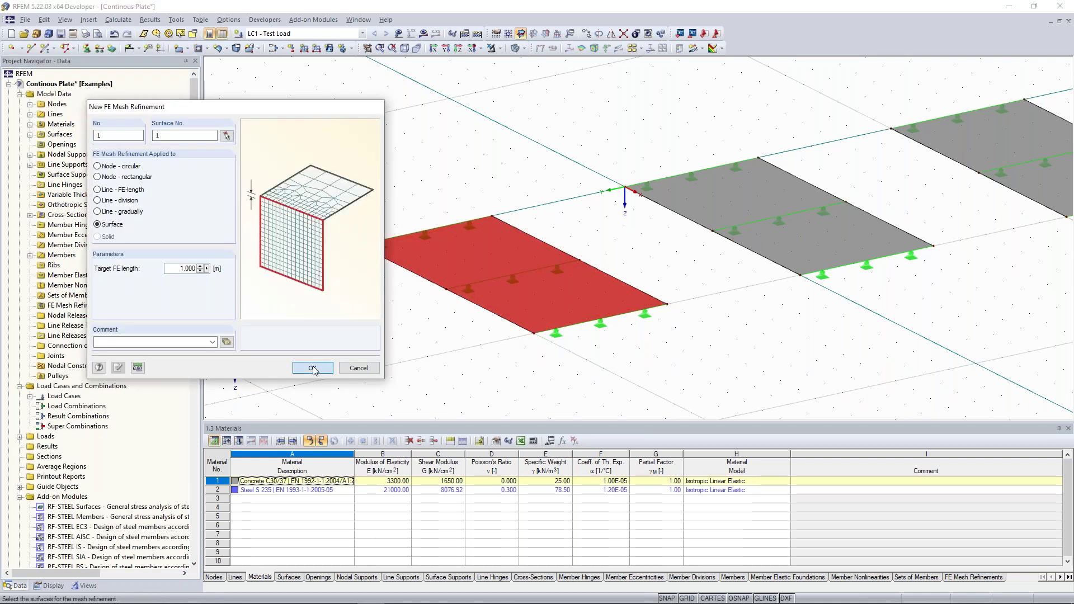
{"action": "left_click", "coordinate": [314, 366]}
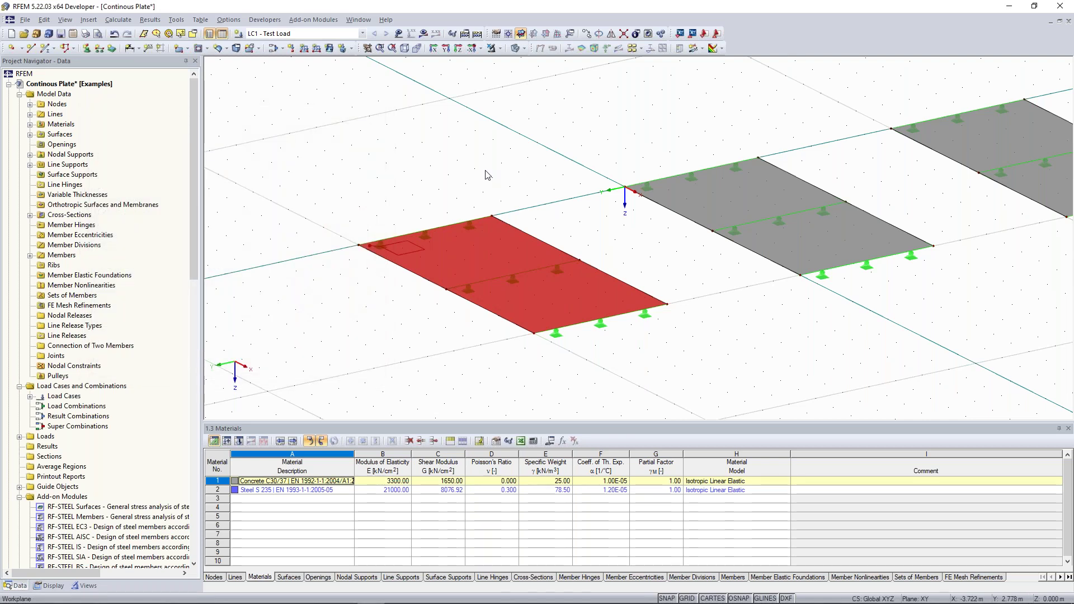
{"action": "scroll", "coordinate": [345, 247], "scroll_direction": "up", "scroll_amount": 3}
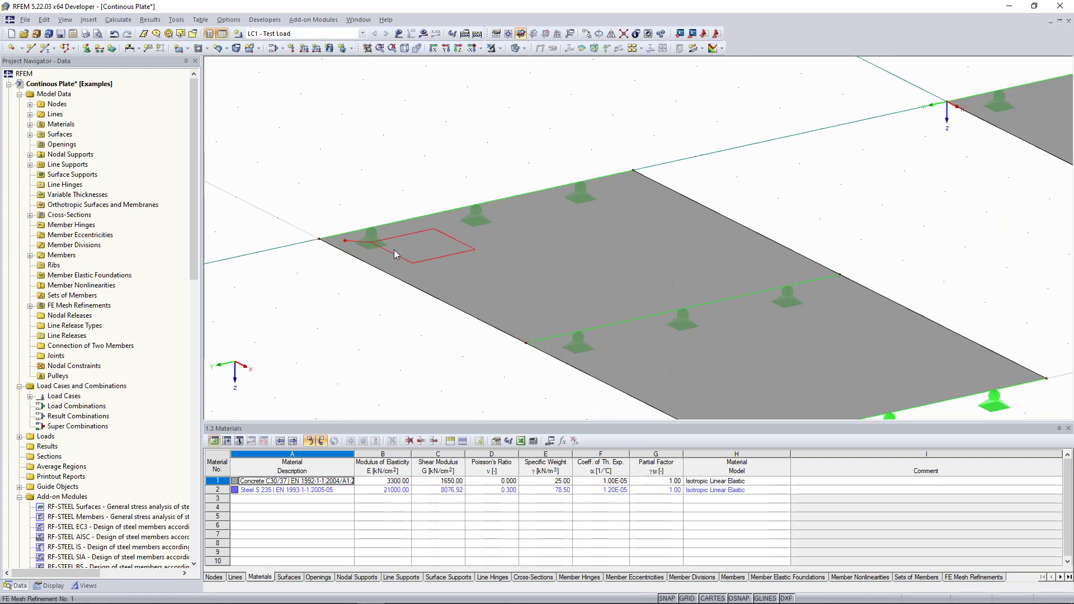
{"action": "scroll", "coordinate": [394, 255], "scroll_direction": "down", "scroll_amount": 3}
{"action": "scroll", "coordinate": [398, 257], "scroll_direction": "up", "scroll_amount": 3}
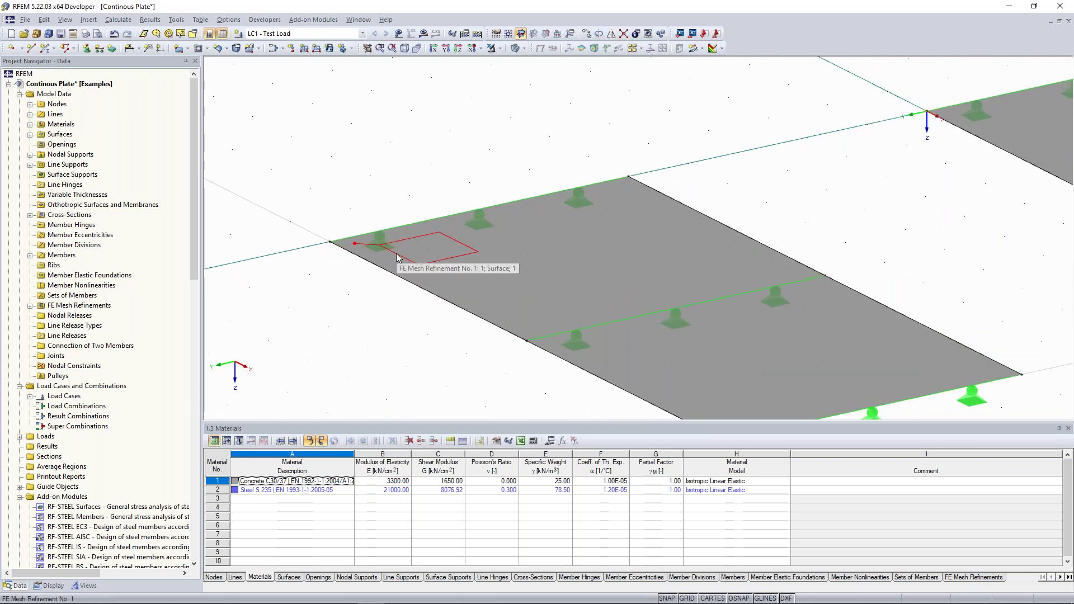
{"action": "scroll", "coordinate": [764, 216], "scroll_direction": "down", "scroll_amount": 2}
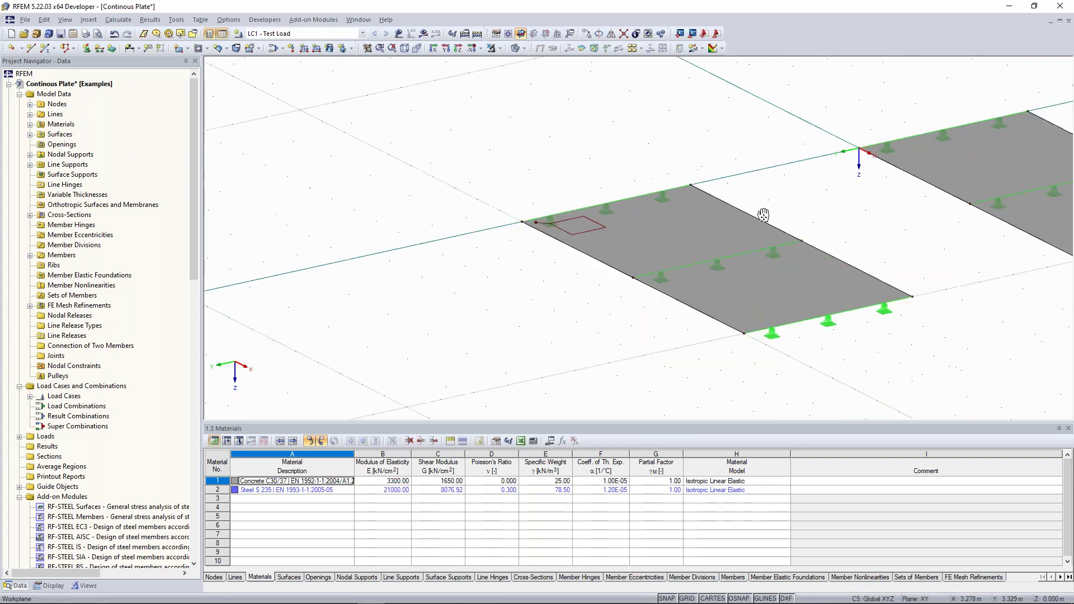
Assign a new FE mesh refinement with a target FE length of 0.1 m to surface 3, the plate nearest the beam
{"action": "scroll", "coordinate": [764, 215], "scroll_direction": "down", "scroll_amount": 2}
{"action": "middle_click_drag", "start_coordinate": [763, 215], "coordinate": [409, 224]}
{"action": "middle_click_drag", "start_coordinate": [819, 131], "coordinate": [820, 168]}
{"action": "left_click", "coordinate": [820, 168]}
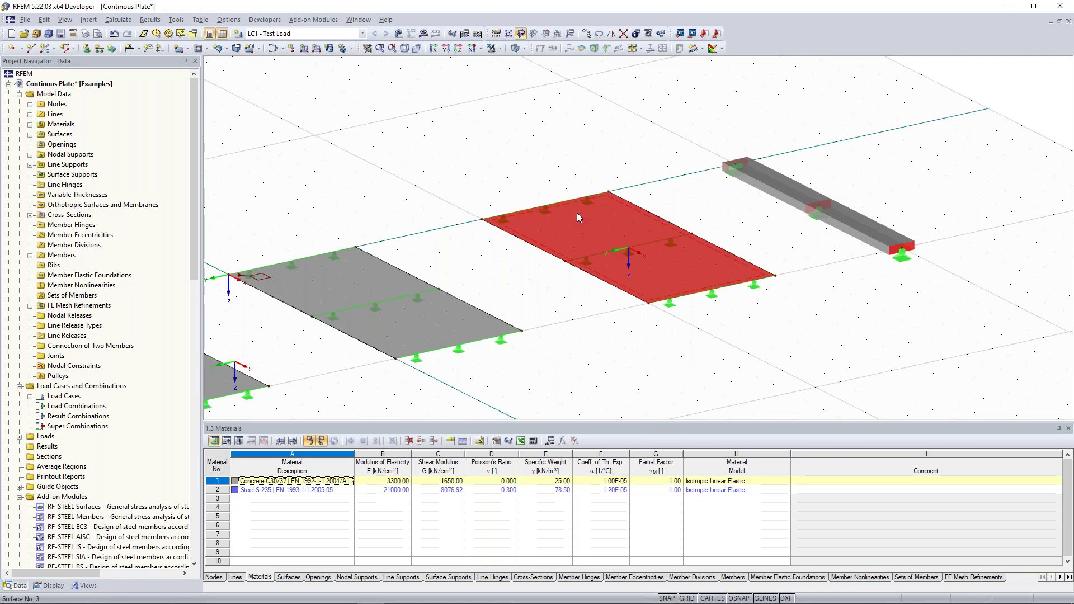
{"action": "right_click", "coordinate": [578, 213]}
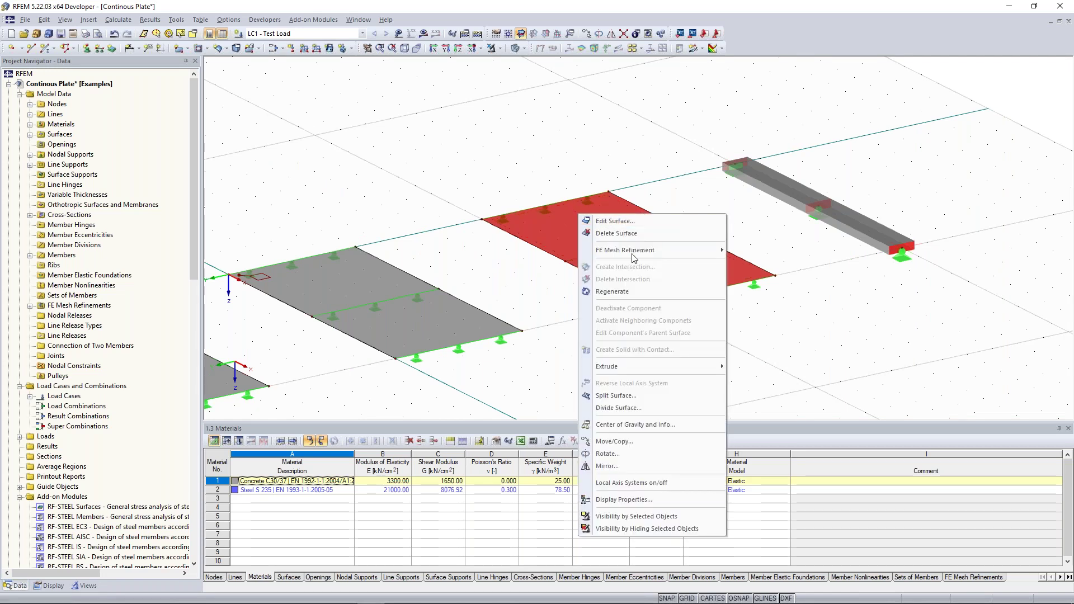
{"action": "mouse_move", "coordinate": [634, 255]}
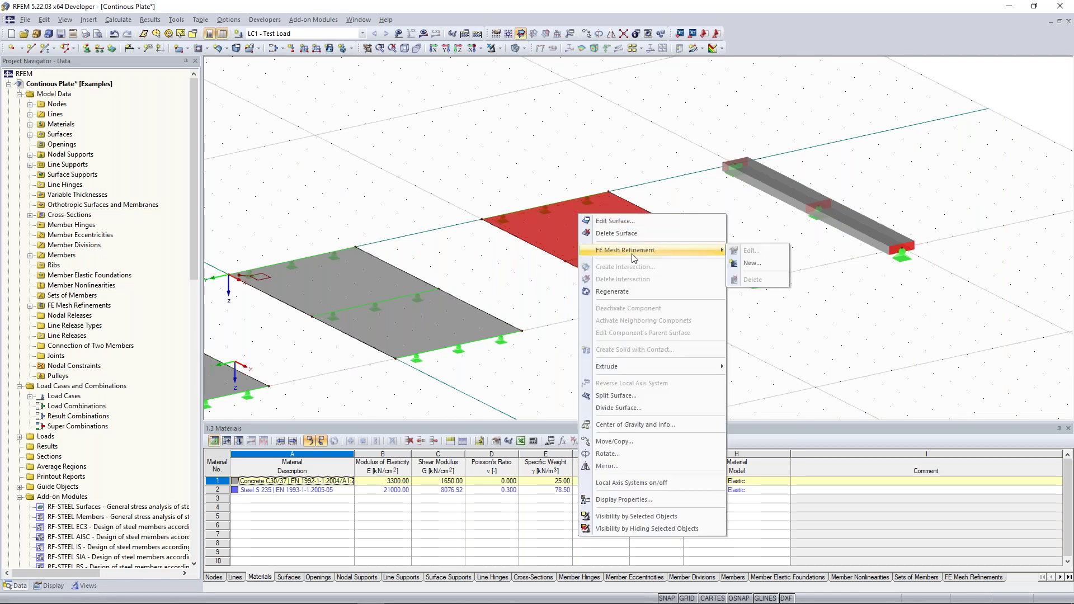
{"action": "left_click", "coordinate": [752, 263]}
{"action": "left_click_drag", "start_coordinate": [505, 260], "coordinate": [243, 216]}
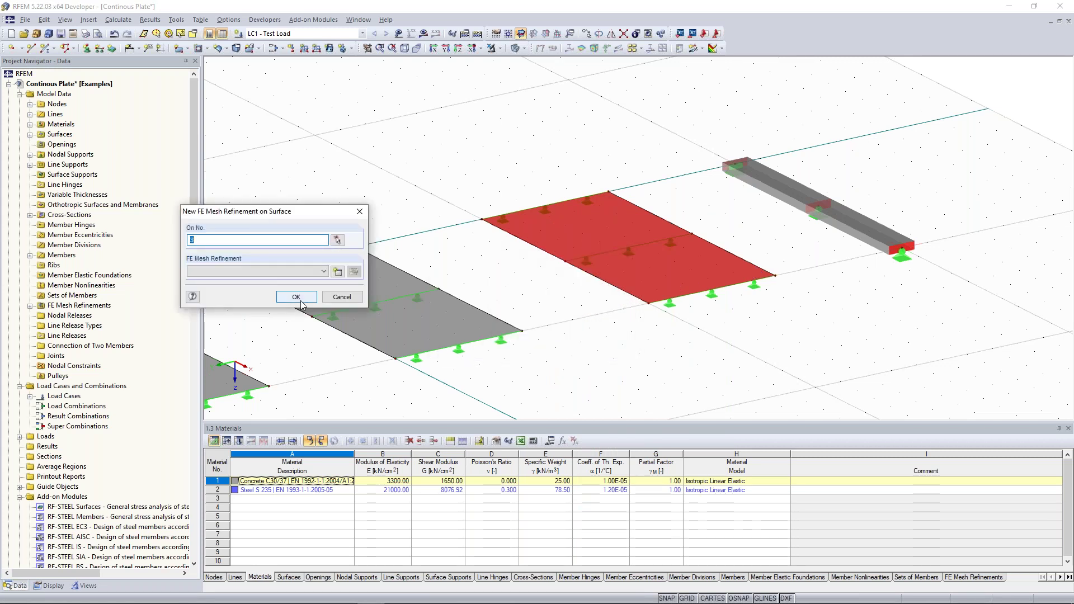
{"action": "left_click", "coordinate": [337, 272]}
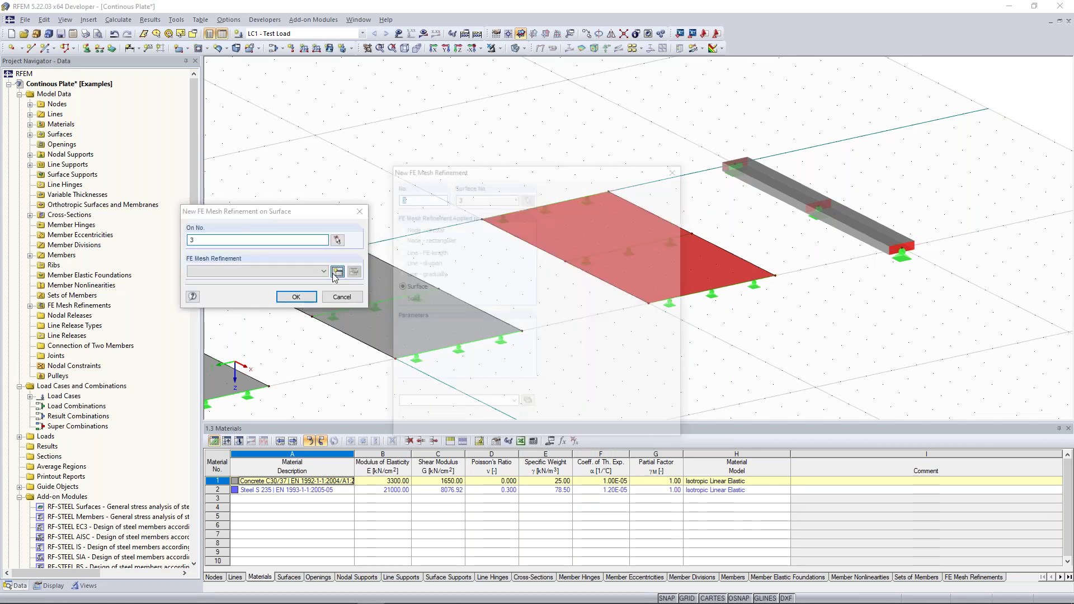
{"action": "type", "text": "0.100"}
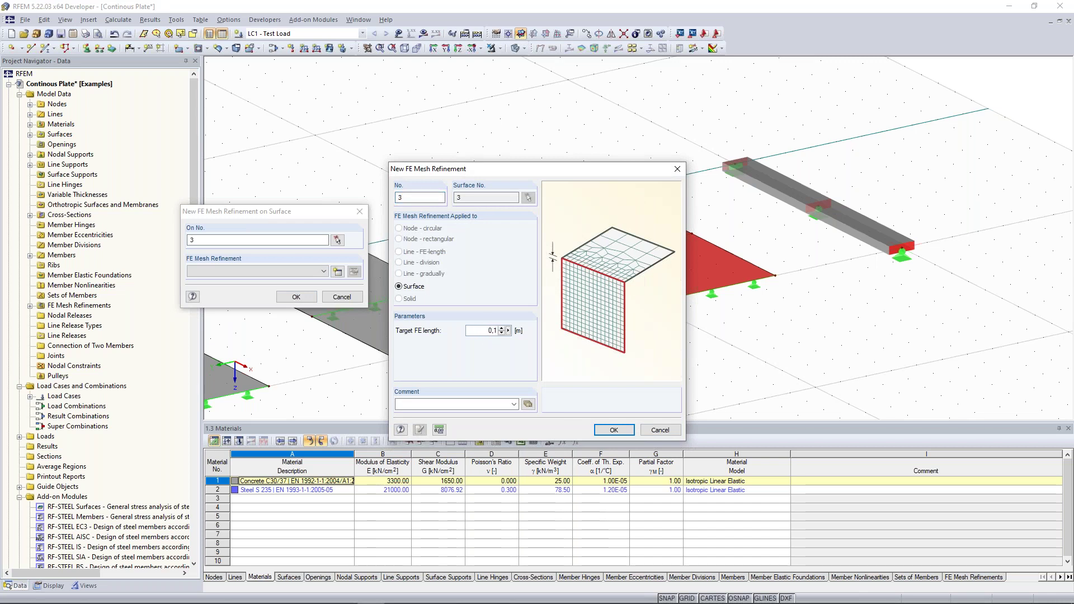
{"action": "left_click", "coordinate": [614, 429]}
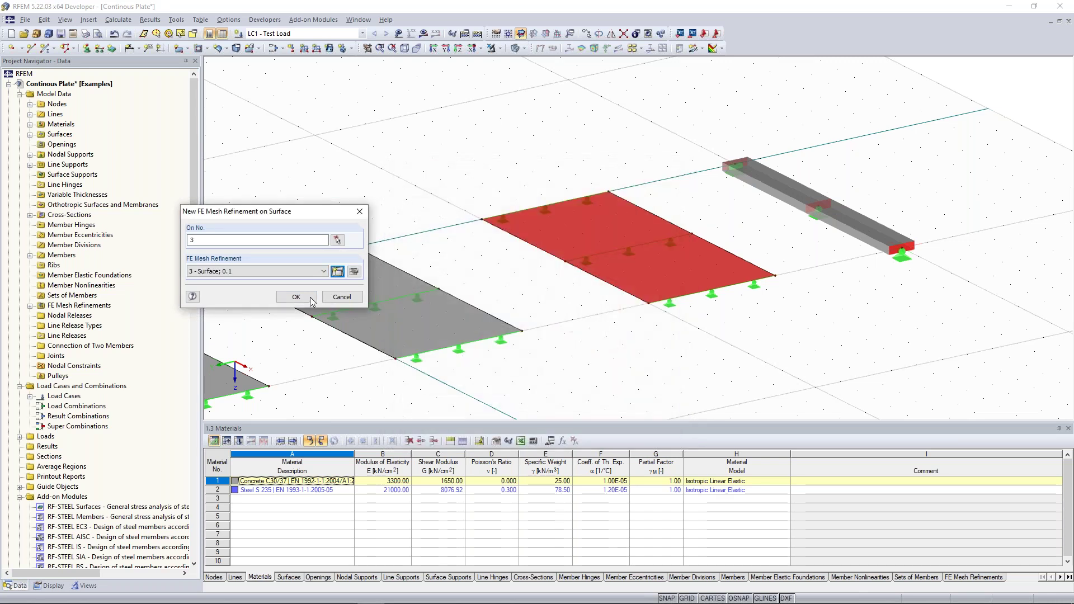
{"action": "left_click", "coordinate": [296, 297]}
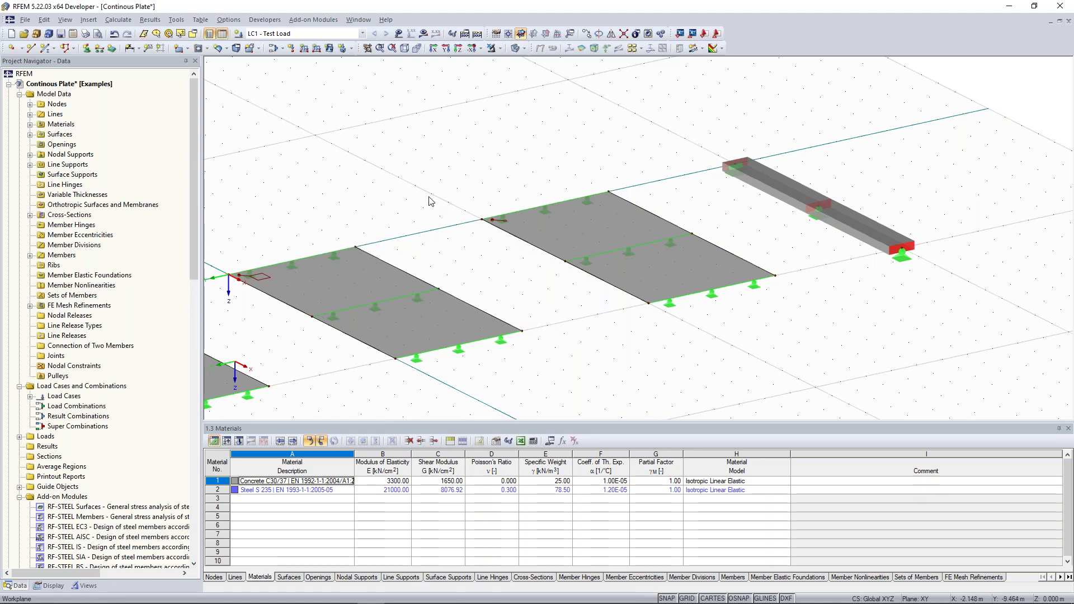
{"action": "scroll", "coordinate": [477, 211], "scroll_direction": "down", "scroll_amount": 3}
{"action": "scroll", "coordinate": [479, 211], "scroll_direction": "up", "scroll_amount": 2}
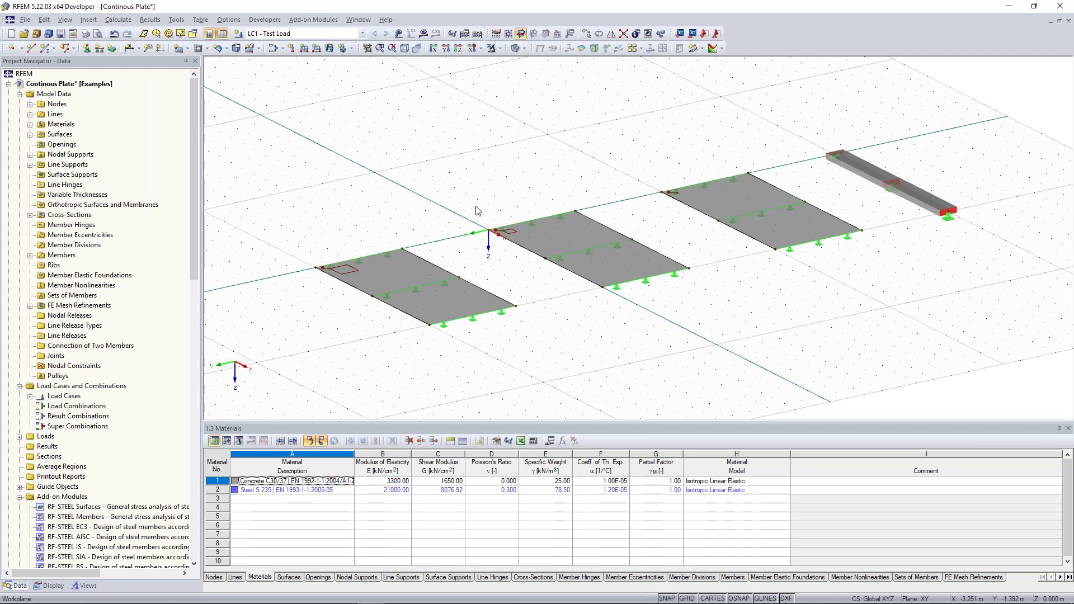
{"action": "scroll", "coordinate": [478, 210], "scroll_direction": "up", "scroll_amount": 1}
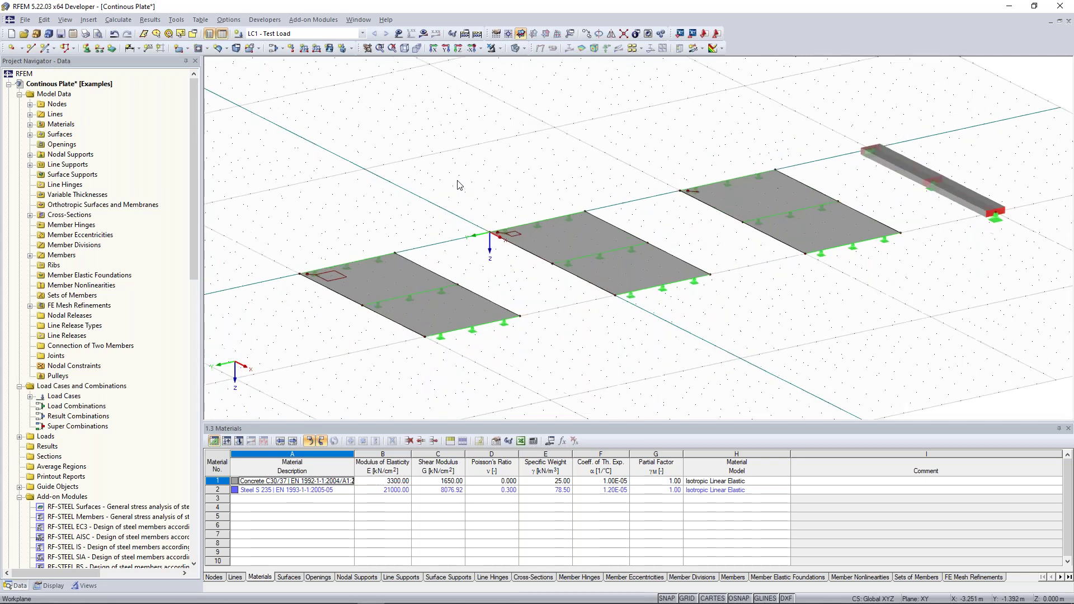
{"action": "scroll", "coordinate": [456, 183], "scroll_direction": "up", "scroll_amount": 1}
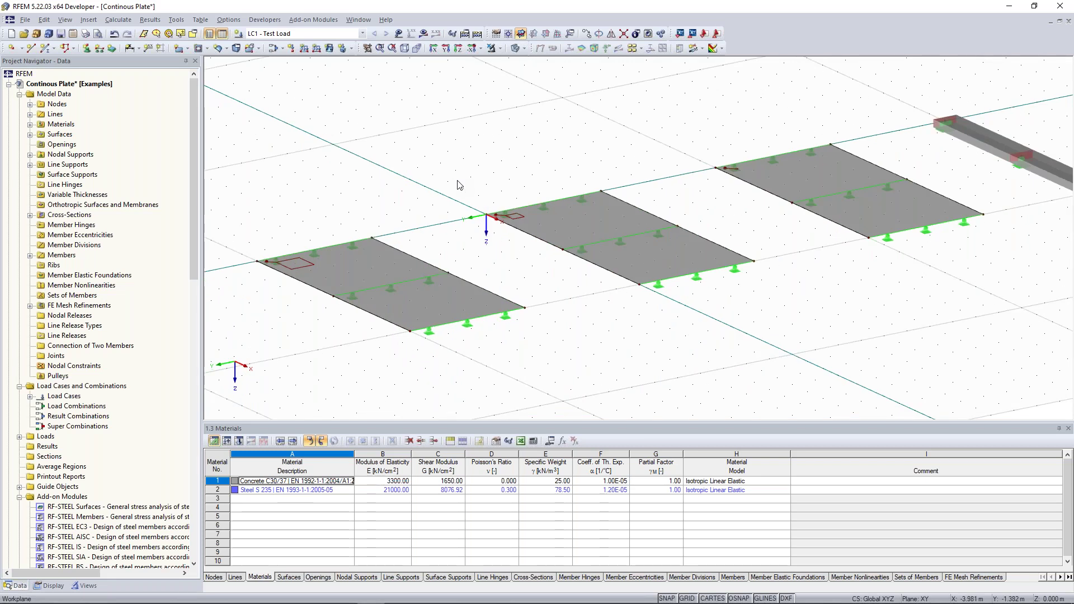
{"action": "scroll", "coordinate": [343, 238], "scroll_direction": "up", "scroll_amount": 1}
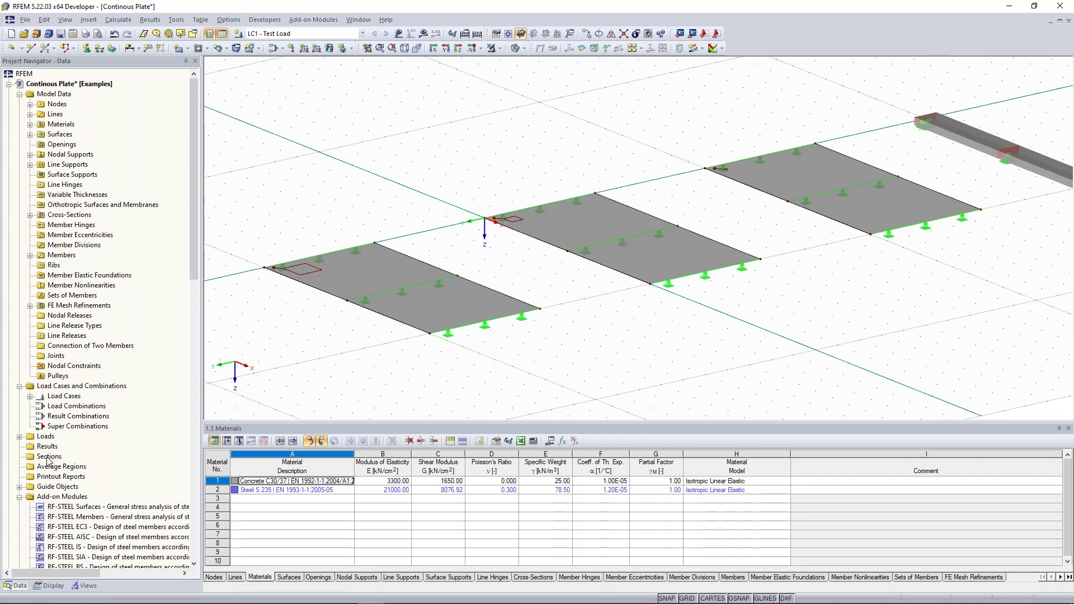
Set up a new section named A-A with edge points at X 0, Y 7.5 m and X 10, Y 7.5 m across the first plate
{"action": "scroll", "coordinate": [48, 459], "scroll_direction": "down", "scroll_amount": 5}
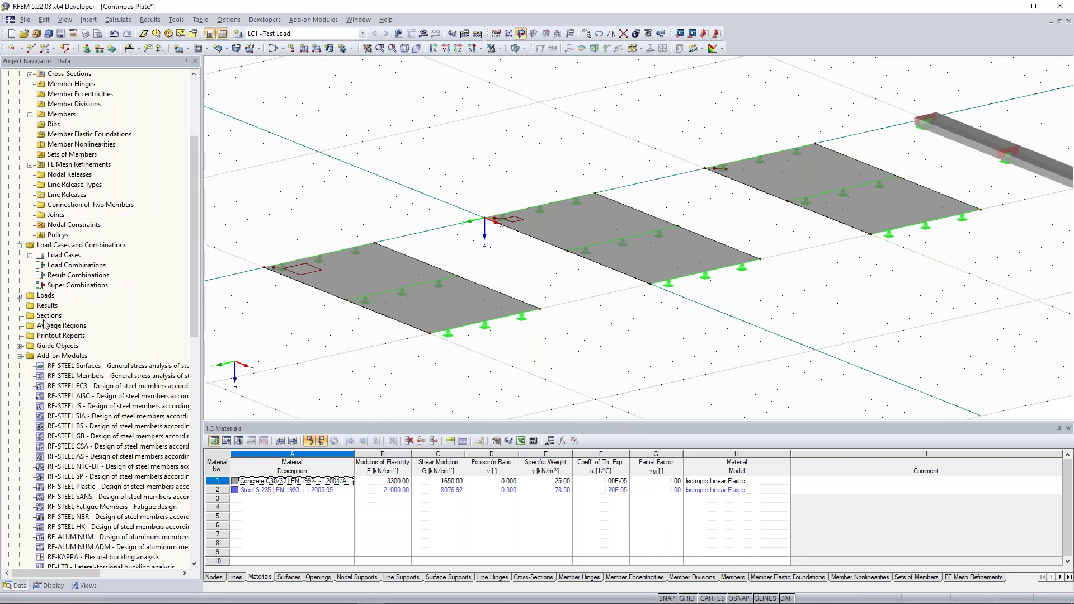
{"action": "left_click", "coordinate": [52, 316]}
{"action": "right_click", "coordinate": [53, 316]}
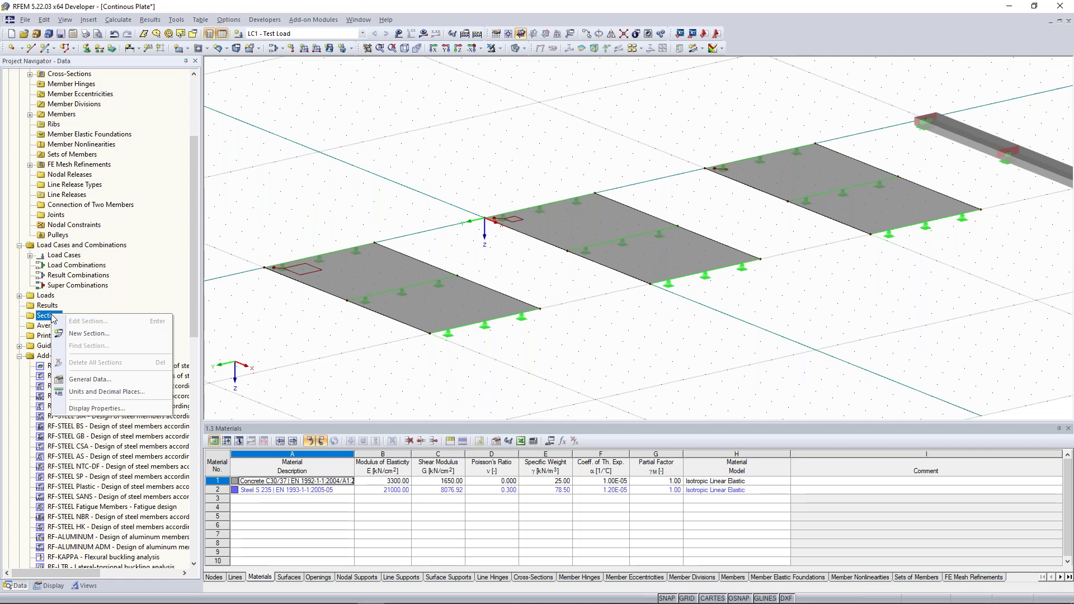
{"action": "left_click", "coordinate": [89, 336]}
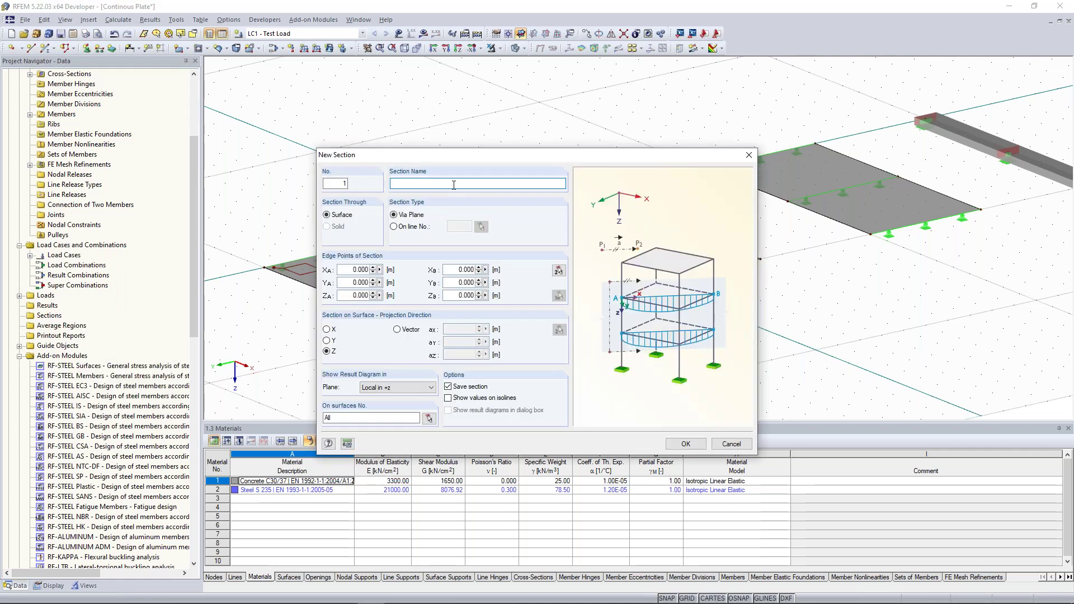
{"action": "type", "text": "A-A"}
{"action": "left_click", "coordinate": [558, 270]}
{"action": "scroll", "coordinate": [350, 301], "scroll_direction": "up", "scroll_amount": 3}
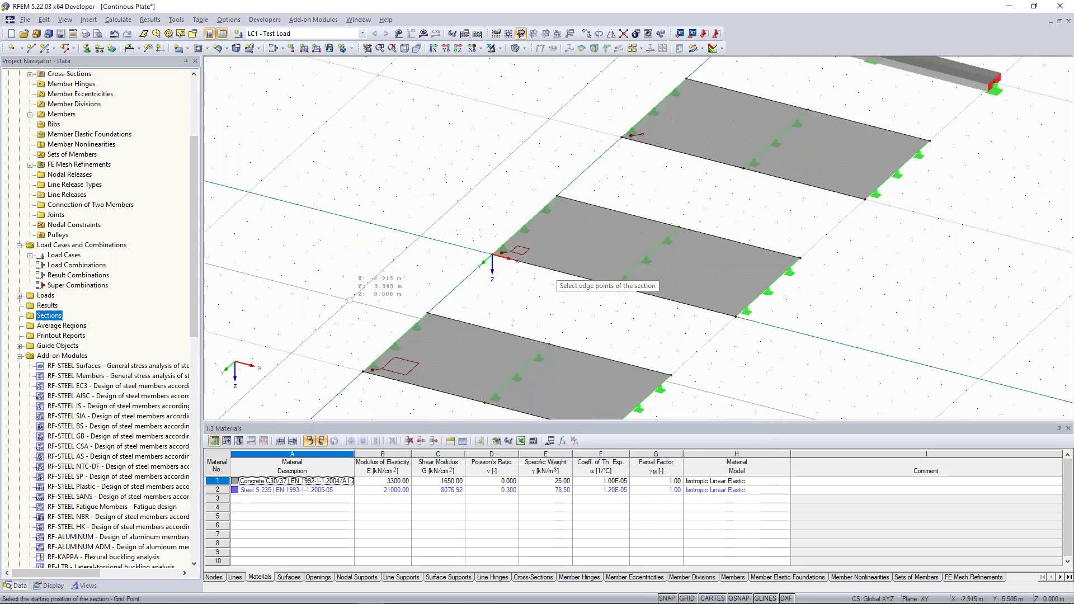
{"action": "left_click", "coordinate": [402, 350]}
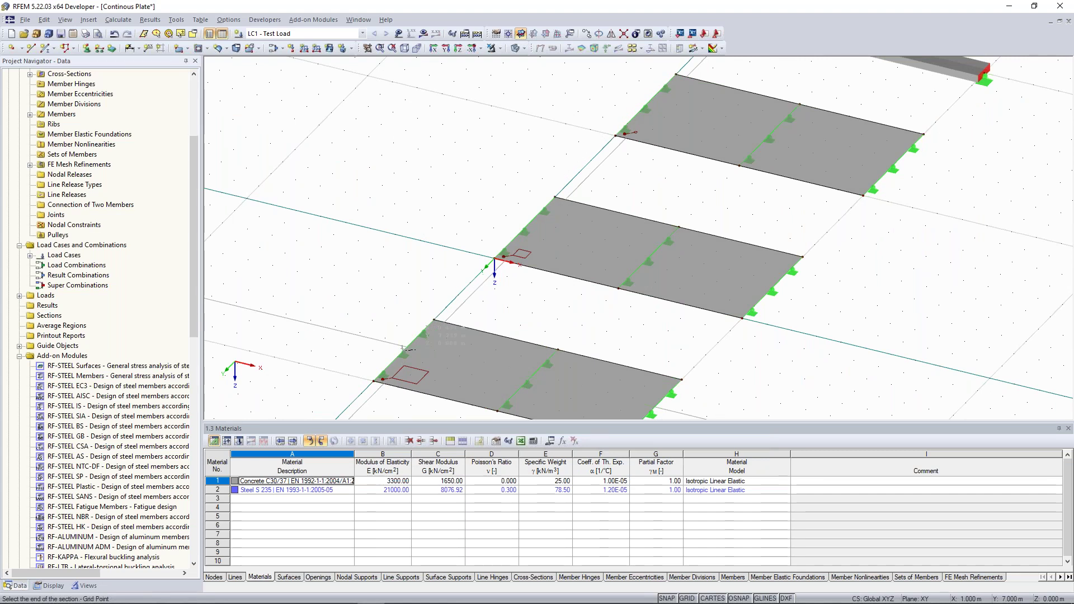
{"action": "left_click", "coordinate": [544, 331]}
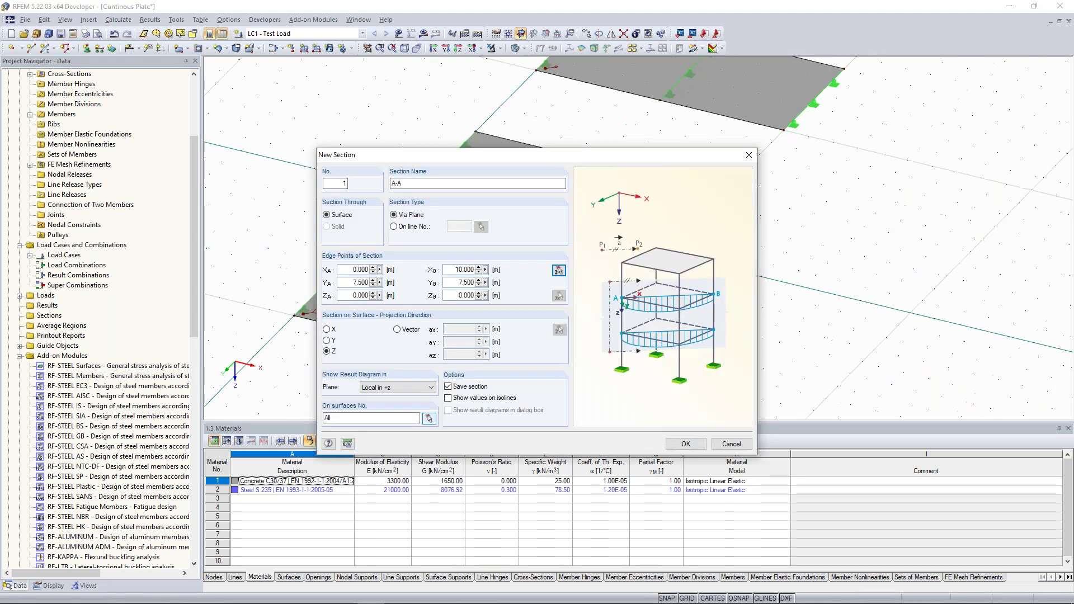
Limit section A-A to surface 1 and create it
{"action": "left_click", "coordinate": [429, 419]}
{"action": "left_click", "coordinate": [414, 302]}
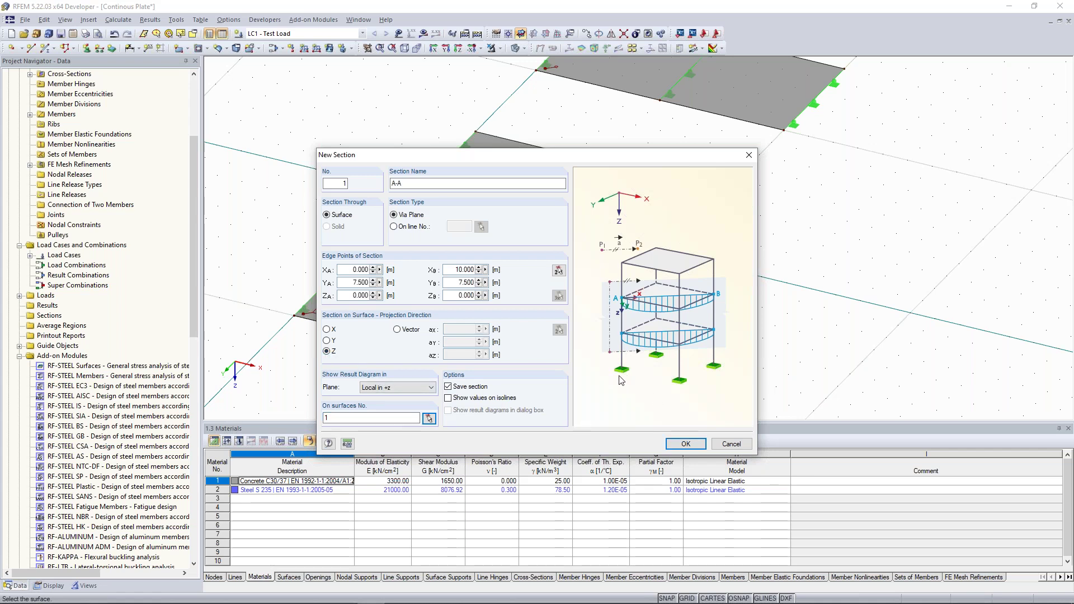
{"action": "left_click", "coordinate": [686, 444]}
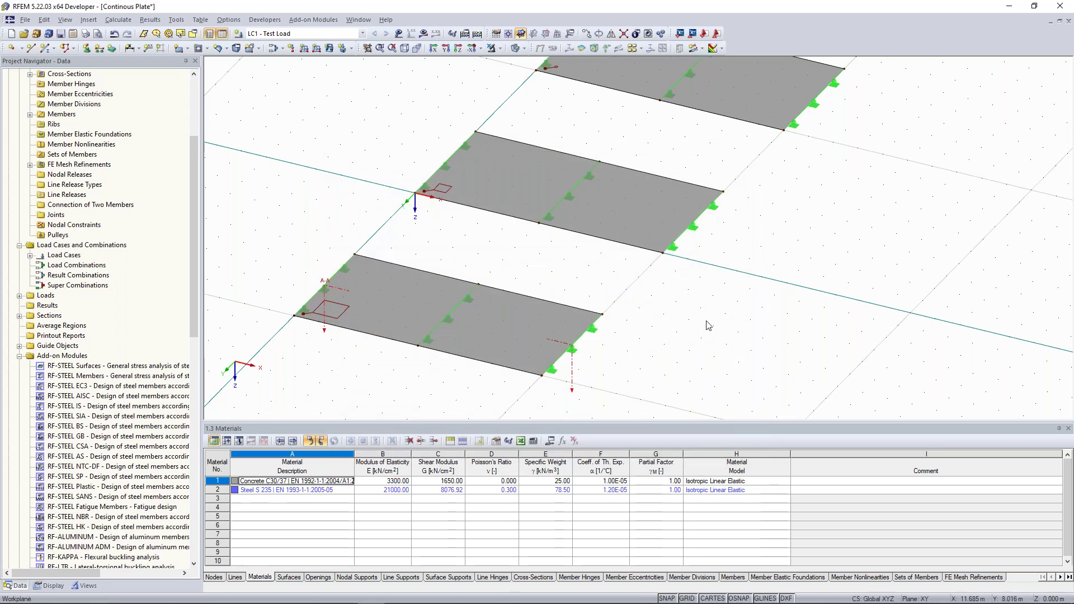
Create section B-B on surface 2 from X 0, Y -2.5 m to X 10, Y -2.5 m
{"action": "middle_click_drag", "start_coordinate": [702, 327], "coordinate": [485, 275], "text": "ctrl"}
{"action": "scroll", "coordinate": [515, 276], "scroll_direction": "down", "scroll_amount": 3}
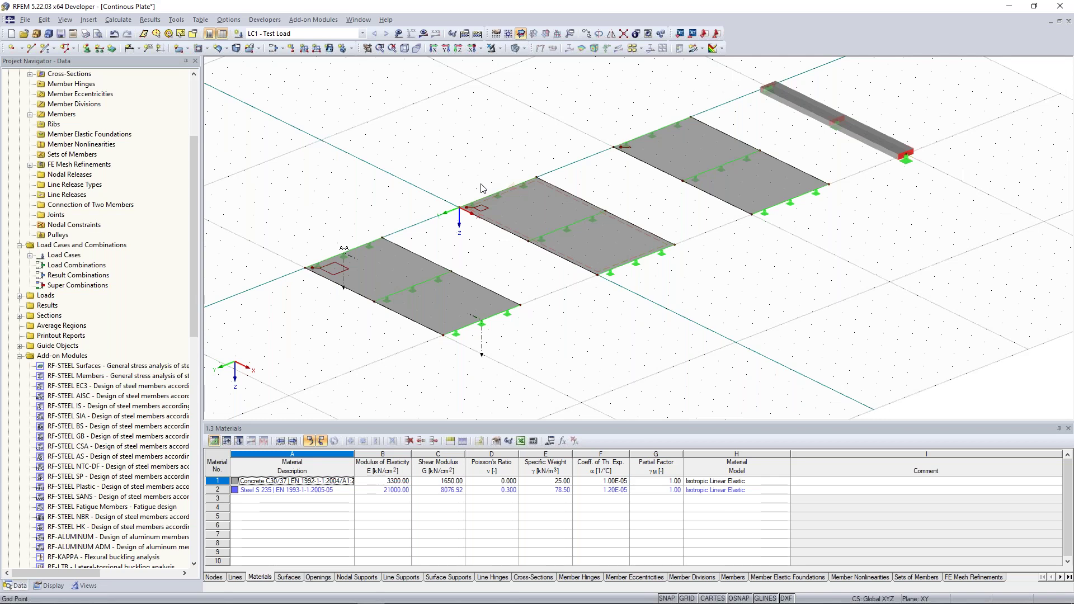
{"action": "left_click", "coordinate": [451, 368]}
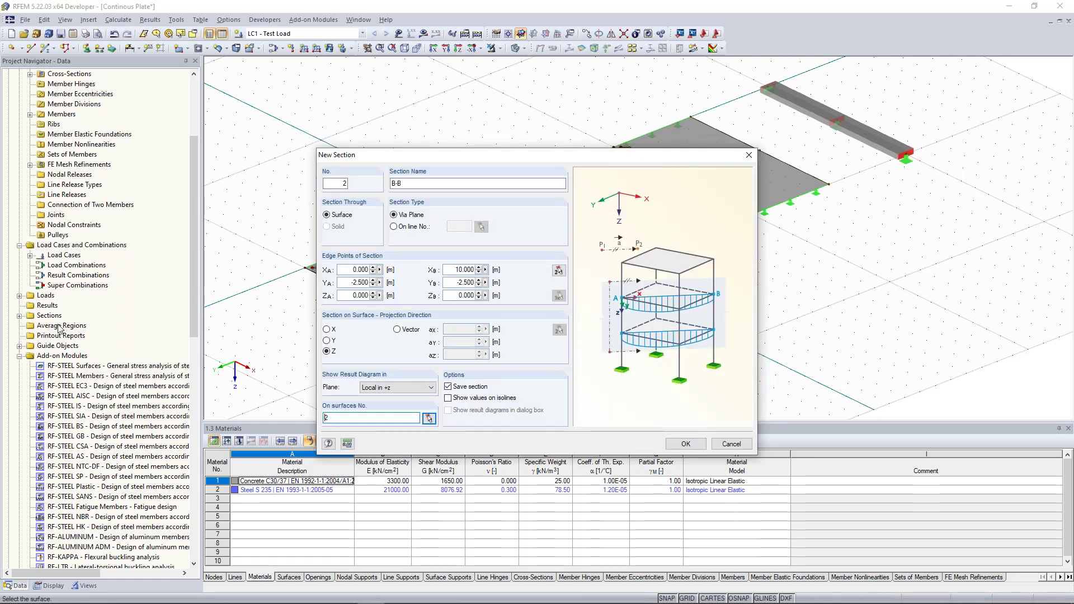
{"action": "key", "text": "Return"}
Create section C-C through the third plate from X 0, Y -12.5 m to X 10, Y -12.5 m
{"action": "double_click", "coordinate": [49, 315]}
{"action": "type", "text": "c"}
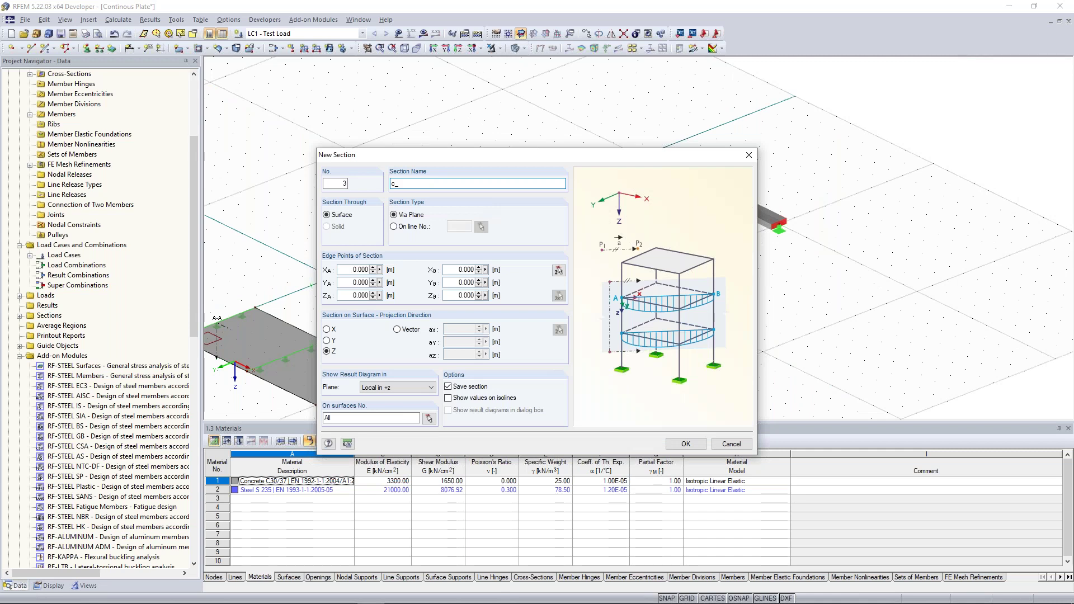
{"action": "type", "text": "-C"}
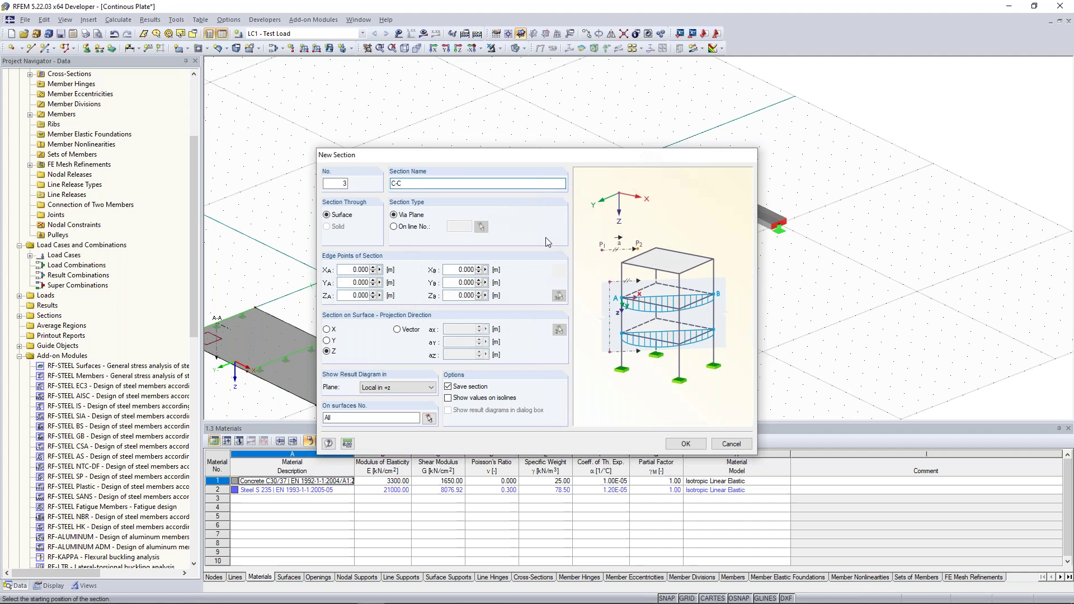
{"action": "key", "text": "Return"}
{"action": "left_click", "coordinate": [564, 188]}
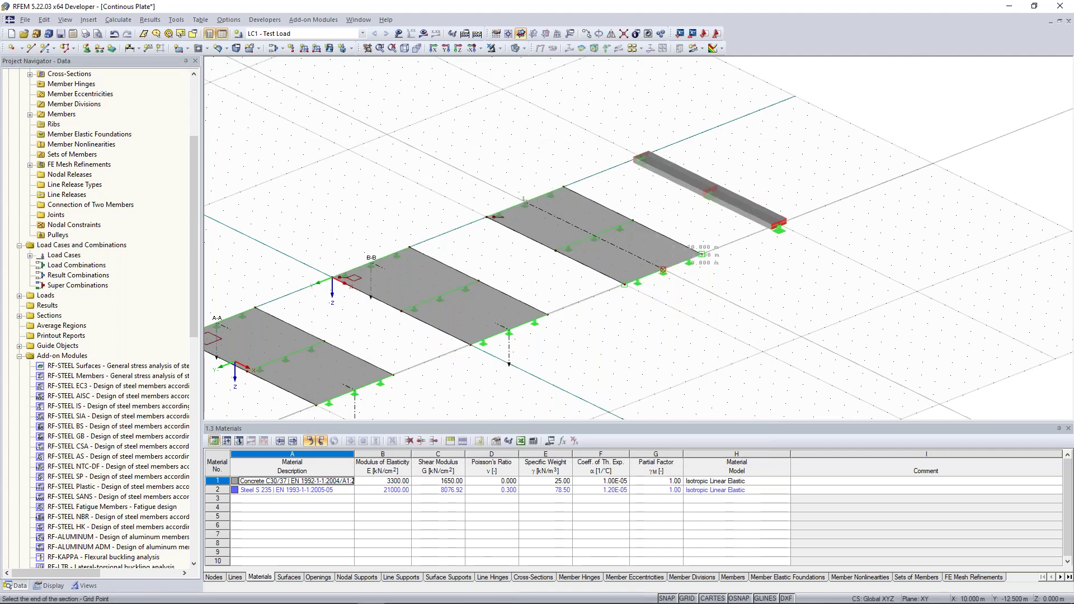
{"action": "left_click", "coordinate": [701, 255]}
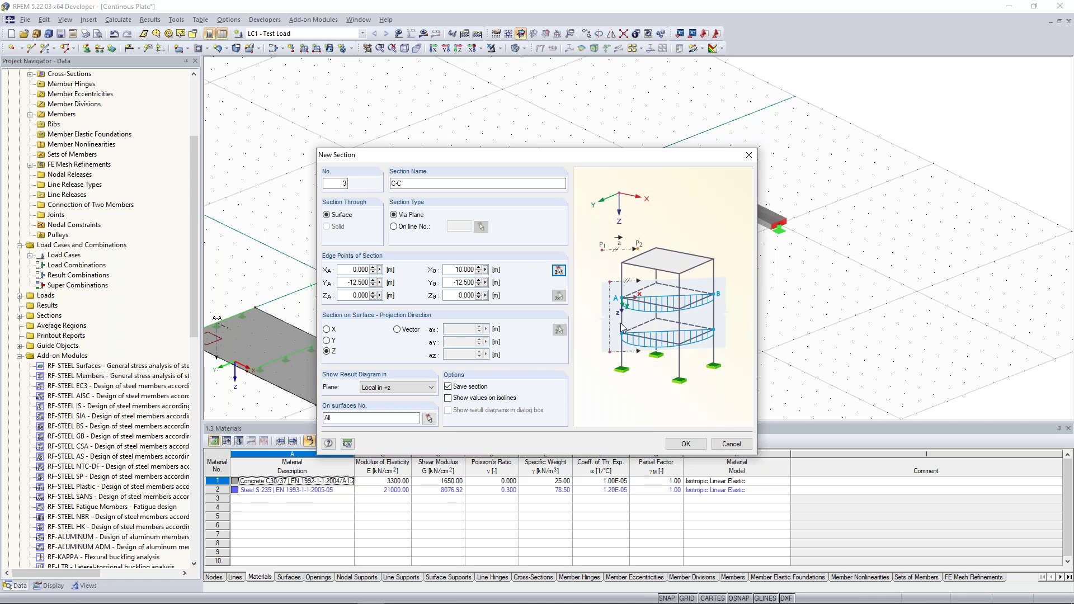
{"action": "key", "text": "Return"}
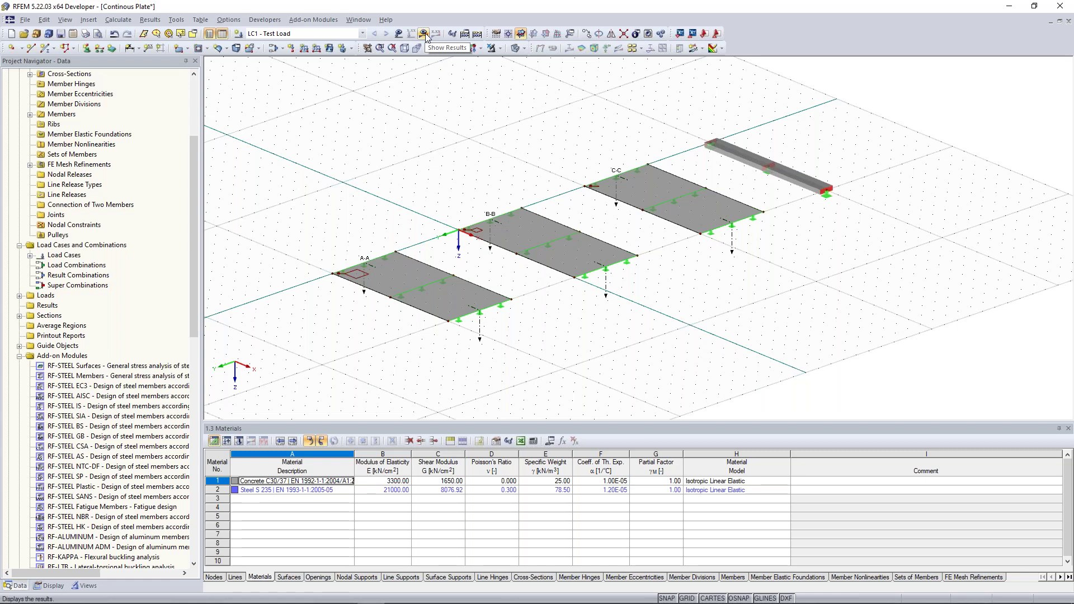
Calculate load case LC1 and display its results on the plates and the beam
{"action": "scroll", "coordinate": [393, 149], "scroll_direction": "up", "scroll_amount": 3}
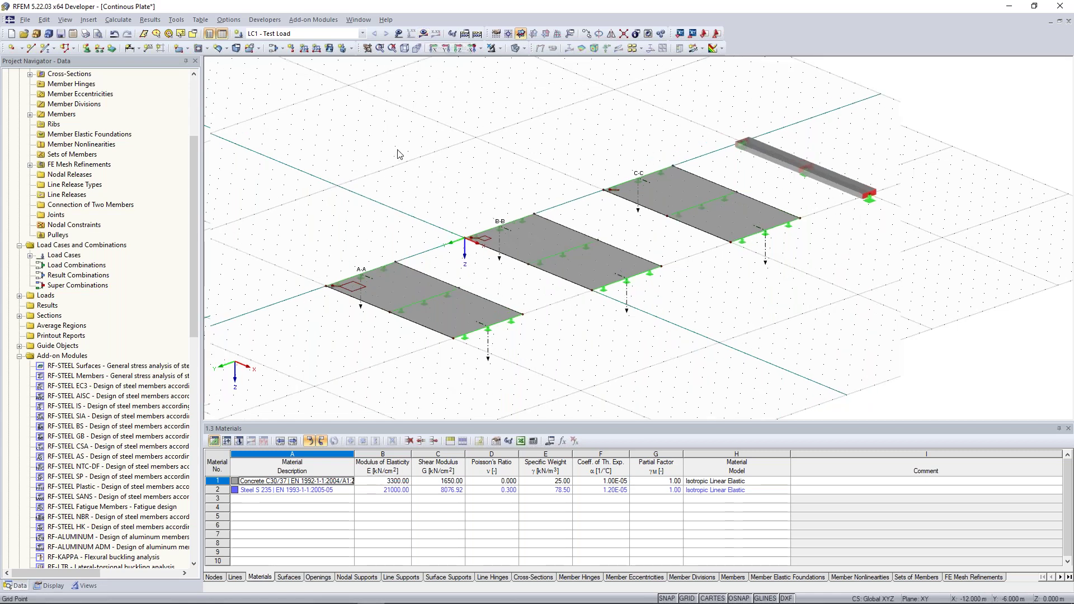
{"action": "left_click", "coordinate": [424, 34]}
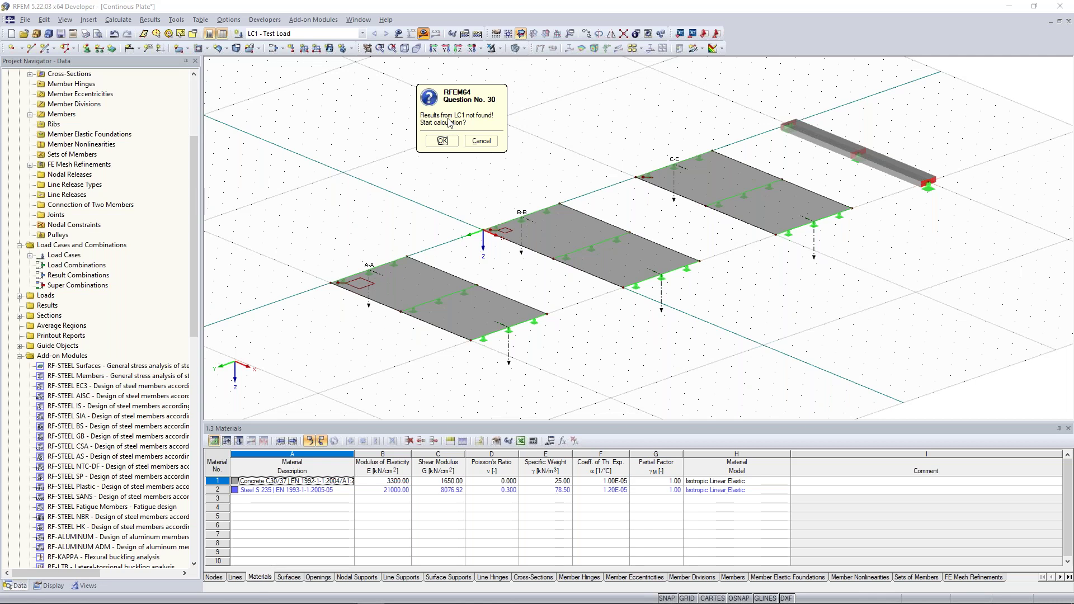
{"action": "left_click", "coordinate": [442, 140]}
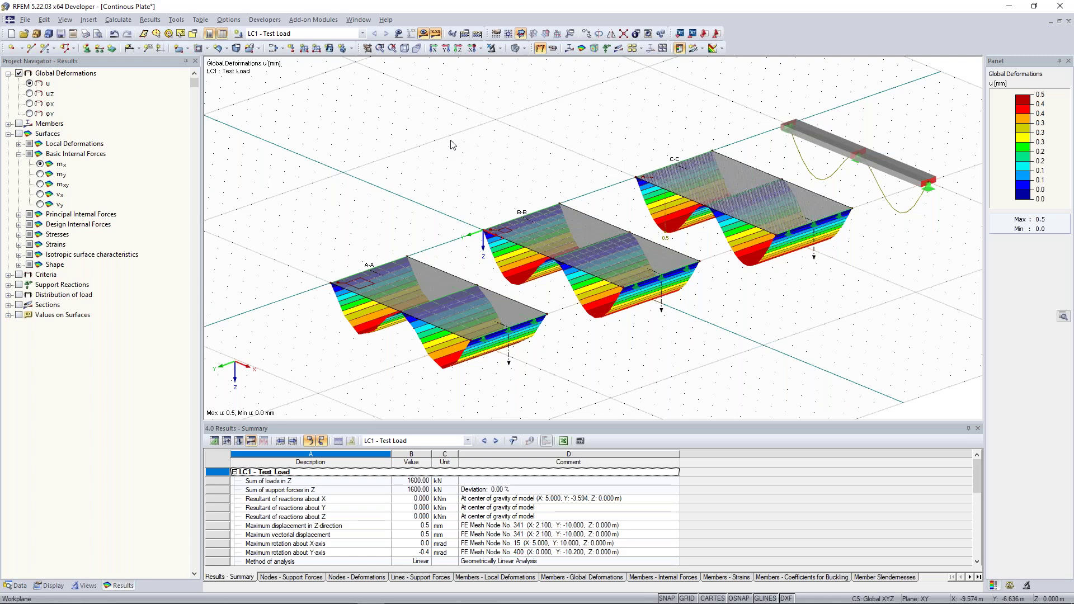
Examine the global deformations u of the three plates and the adjacent beam
{"action": "scroll", "coordinate": [453, 144], "scroll_direction": "down", "scroll_amount": 1}
{"action": "middle_click_drag", "start_coordinate": [454, 145], "coordinate": [397, 172]}
{"action": "scroll", "coordinate": [439, 183], "scroll_direction": "up", "scroll_amount": 1}
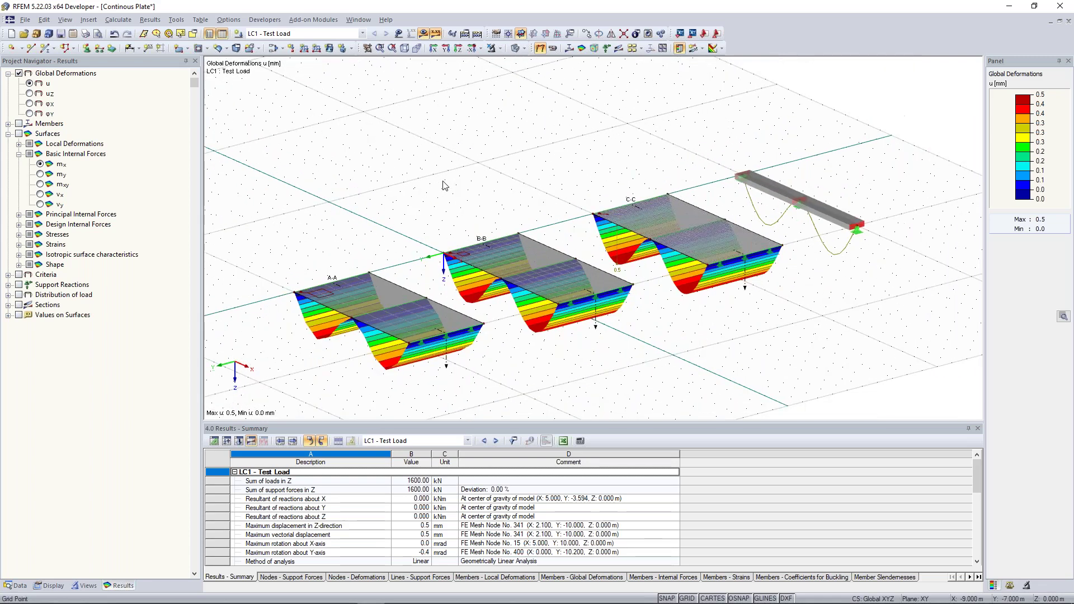
{"action": "scroll", "coordinate": [469, 172], "scroll_direction": "up", "scroll_amount": 1}
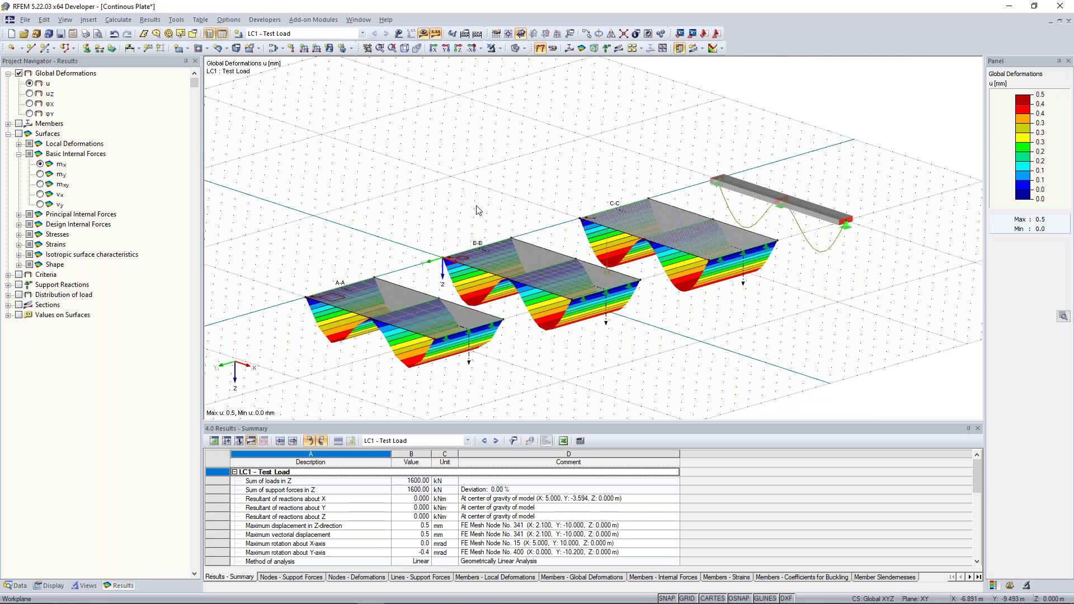
{"action": "middle_click_drag", "start_coordinate": [484, 212], "coordinate": [522, 180], "text": "ctrl"}
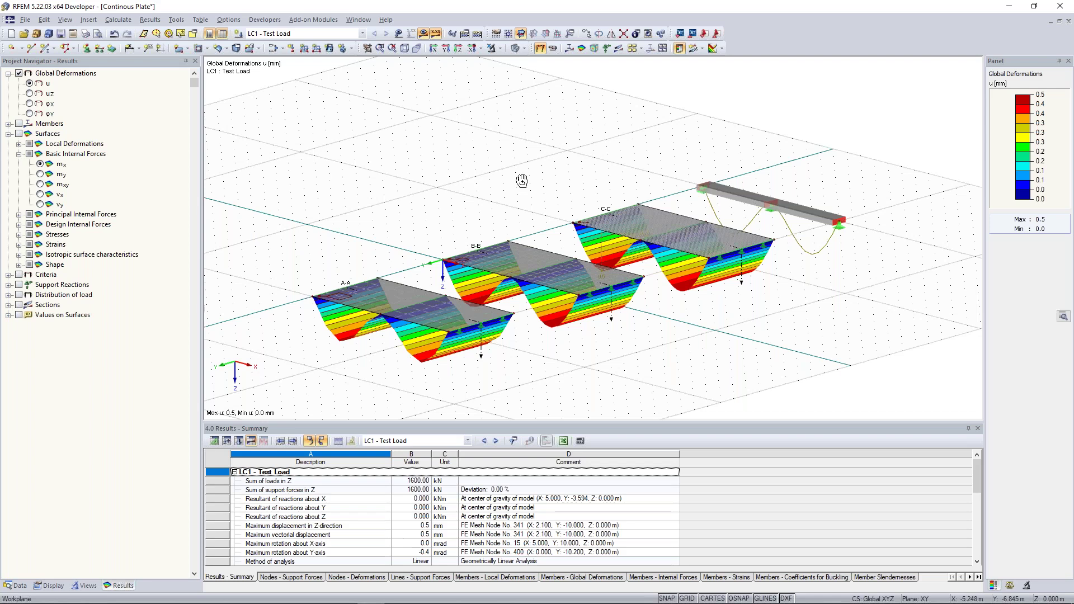
{"action": "scroll", "coordinate": [719, 218], "scroll_direction": "up", "scroll_amount": 3}
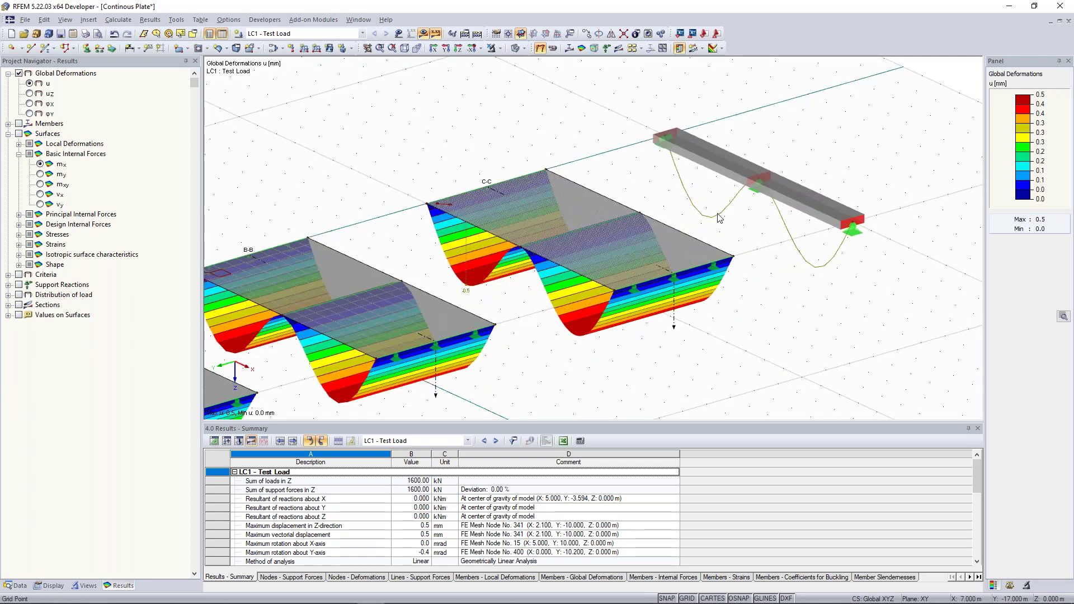
{"action": "middle_click_drag", "start_coordinate": [719, 218], "coordinate": [668, 219]}
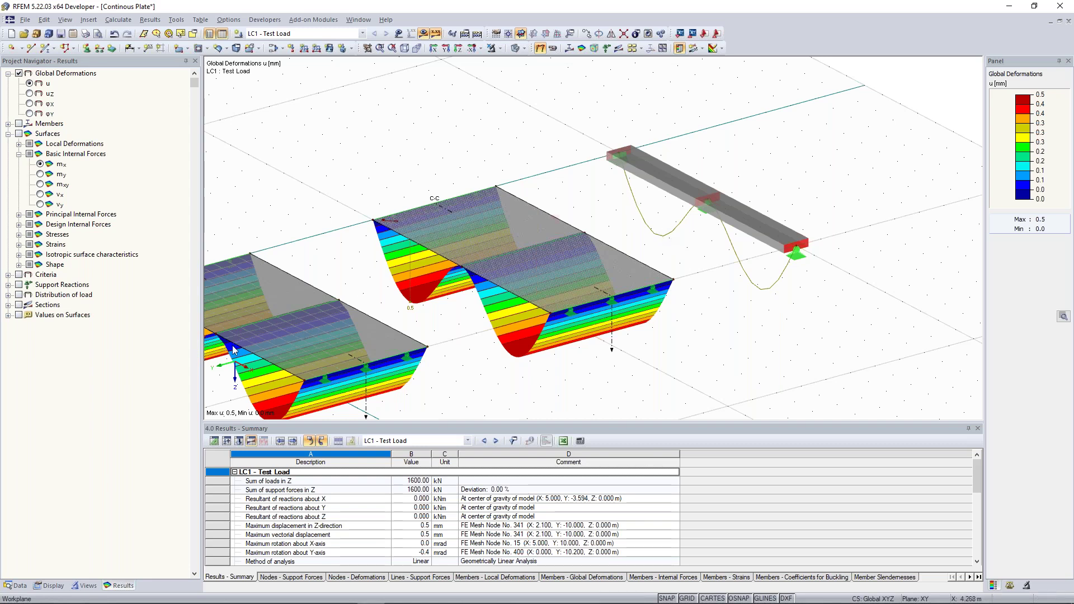
Set the deformation display of members to colored cross-sections
{"action": "left_click", "coordinate": [53, 585]}
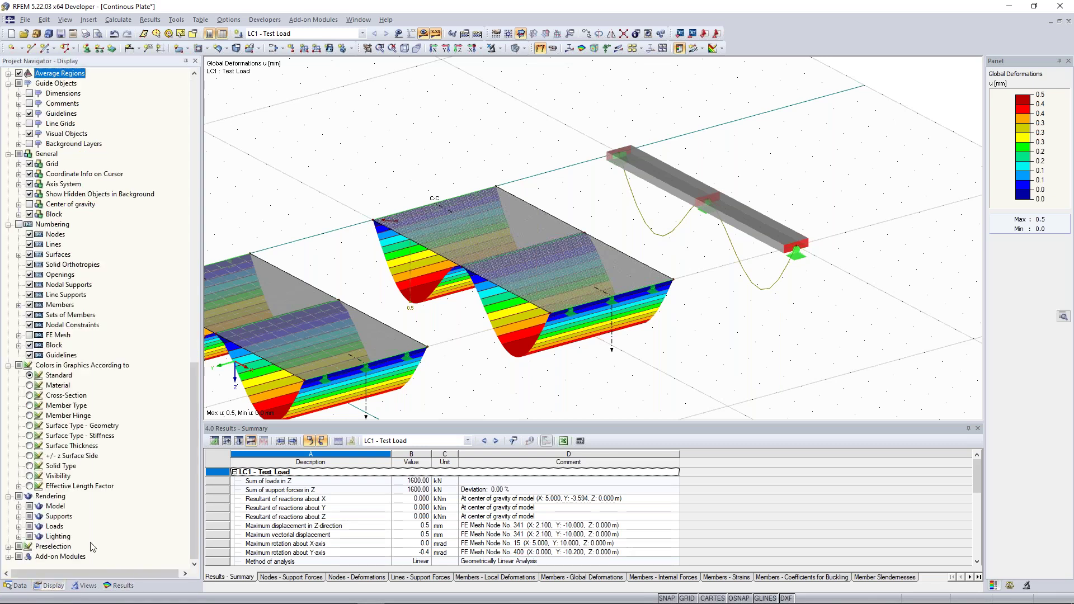
{"action": "scroll", "coordinate": [76, 361], "scroll_direction": "up", "scroll_amount": 14}
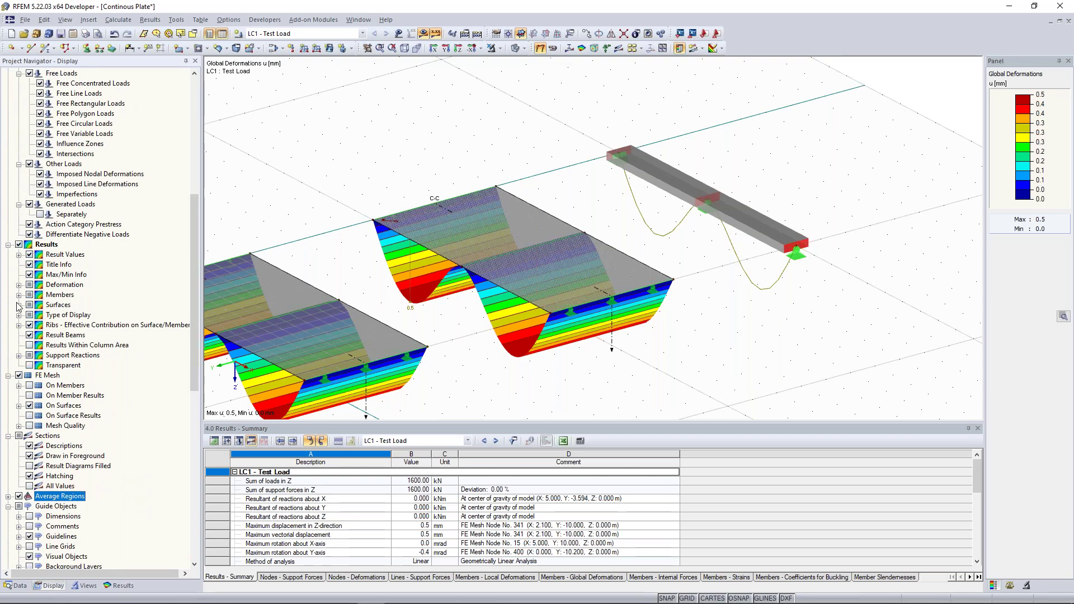
{"action": "left_click", "coordinate": [19, 286]}
{"action": "left_click", "coordinate": [29, 296]}
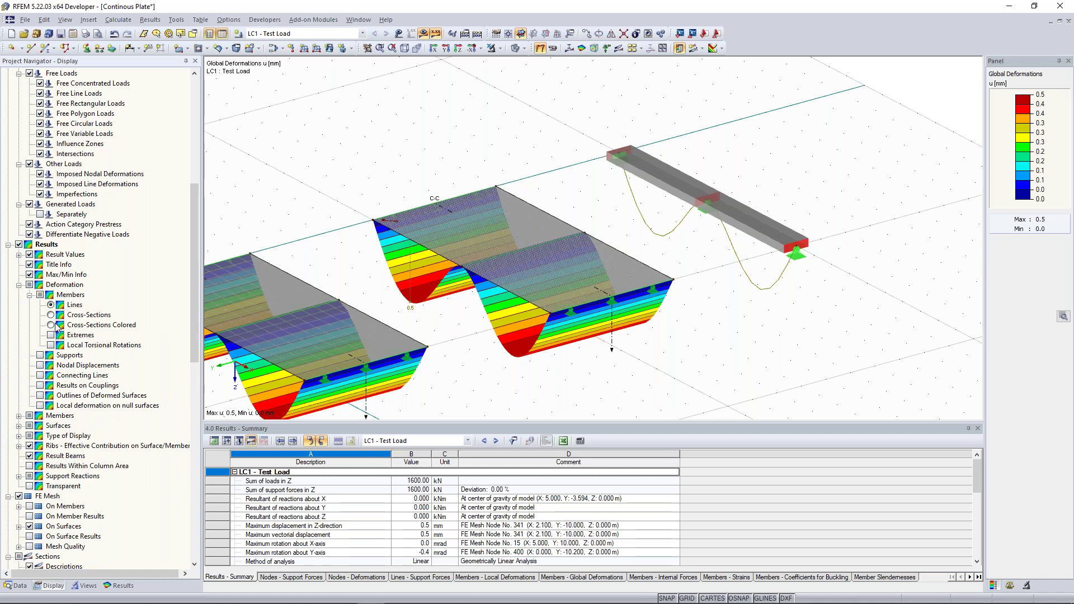
{"action": "left_click", "coordinate": [51, 325]}
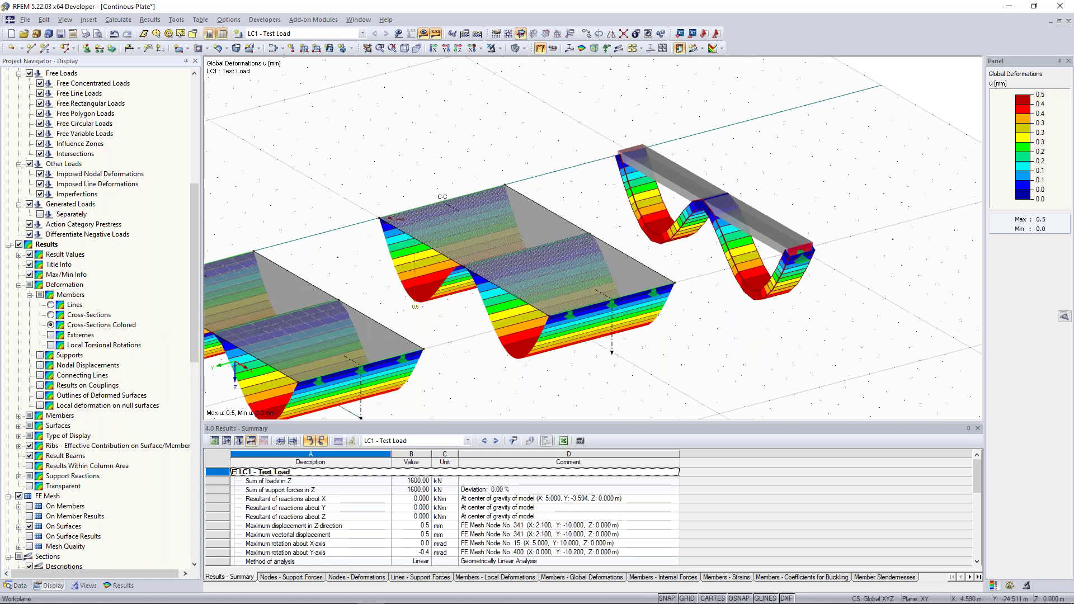
Display the basic internal force mx on the surfaces together with the member internal forces My
{"action": "middle_click_drag", "start_coordinate": [814, 202], "coordinate": [471, 160]}
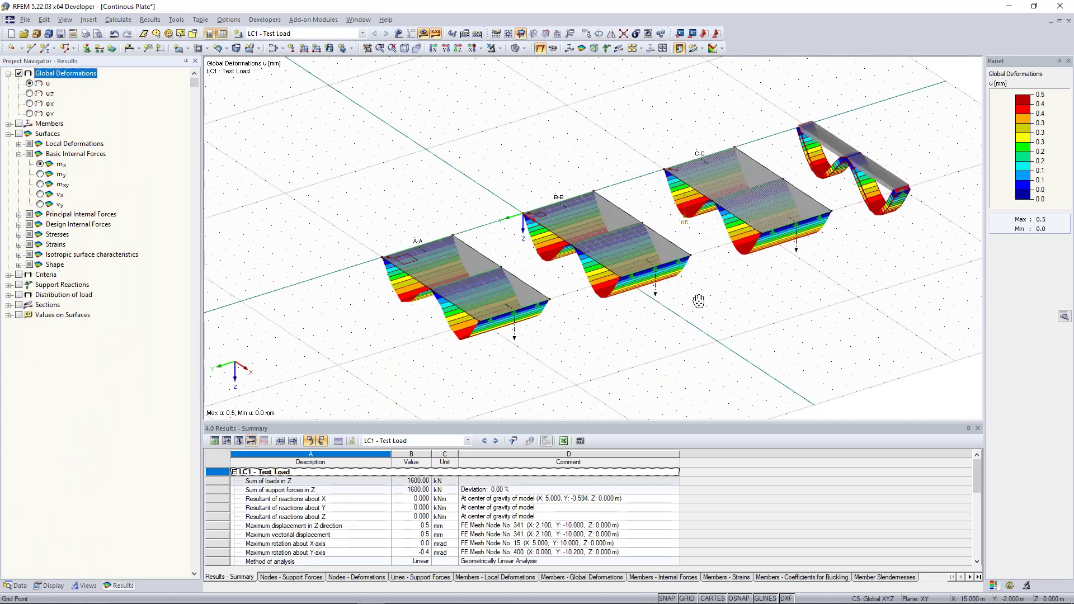
{"action": "middle_click_drag", "start_coordinate": [695, 300], "coordinate": [666, 297], "text": "ctrl"}
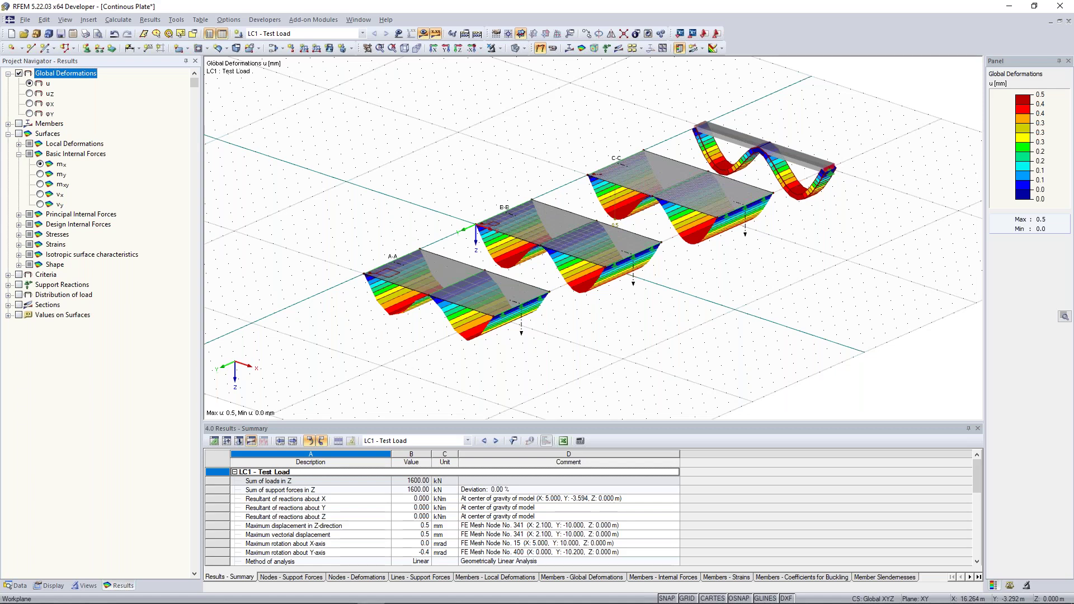
{"action": "left_click", "coordinate": [40, 164]}
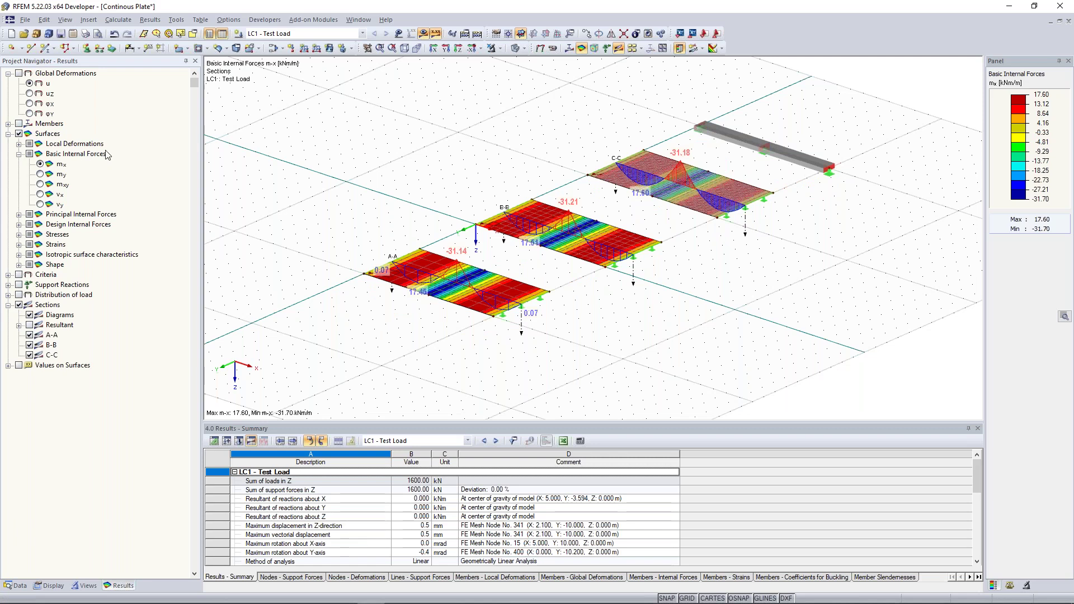
{"action": "left_click", "coordinate": [7, 124]}
{"action": "left_click", "coordinate": [17, 124]}
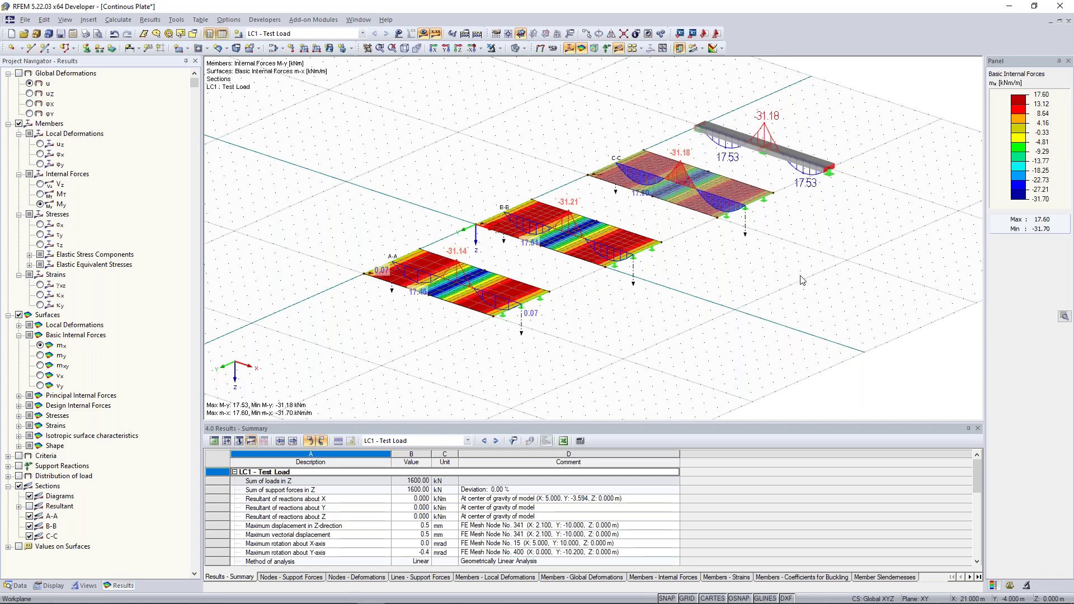
Compare the beam's My diagram with the mx diagrams along sections A-A, B-B and C-C
{"action": "scroll", "coordinate": [902, 175], "scroll_direction": "up", "scroll_amount": 3}
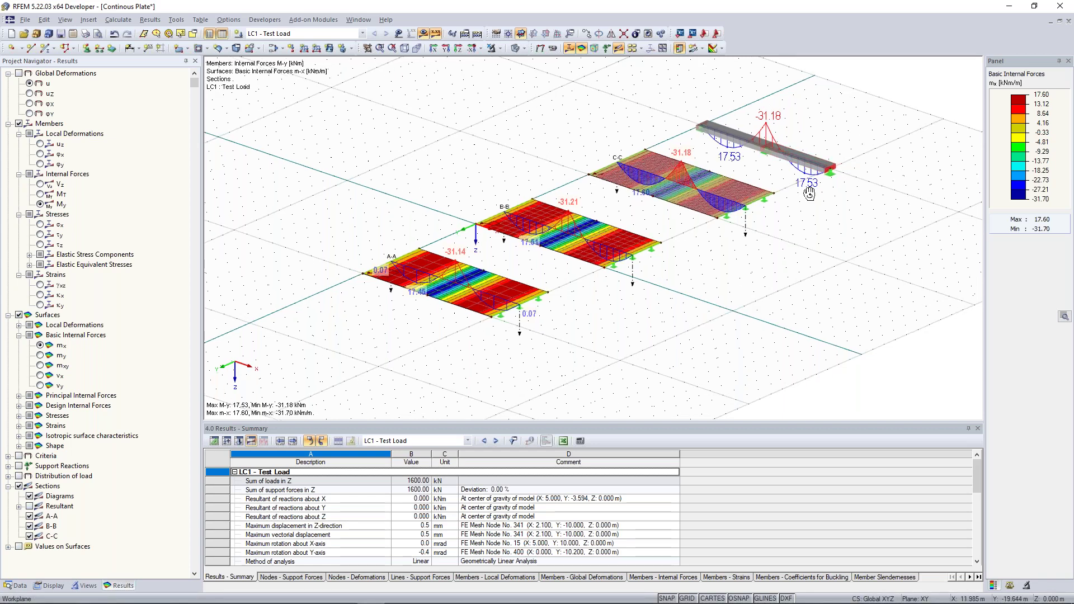
{"action": "scroll", "coordinate": [553, 197], "scroll_direction": "up", "scroll_amount": 3}
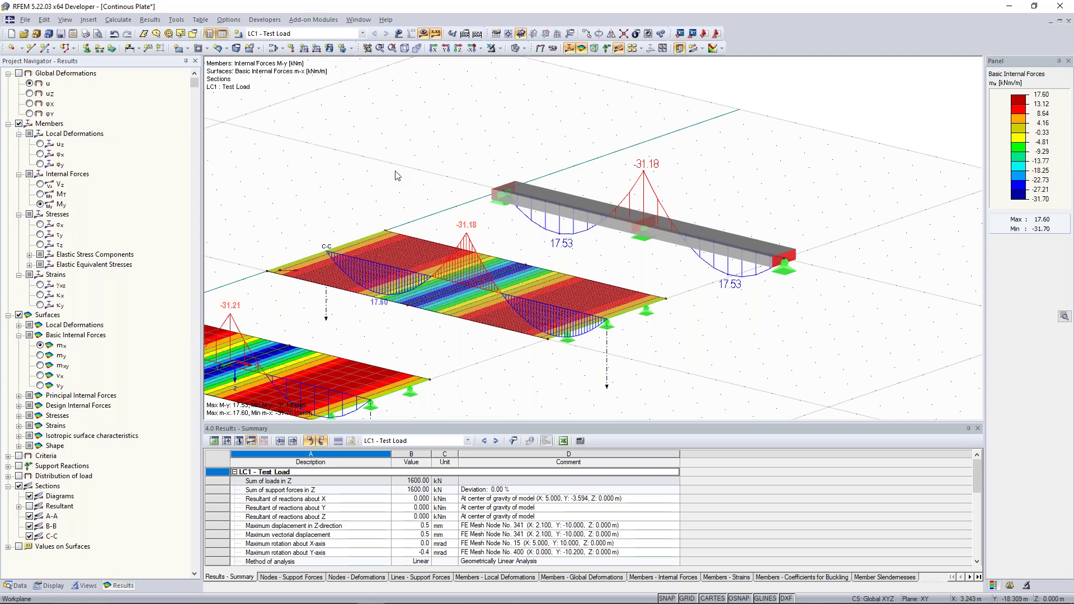
{"action": "scroll", "coordinate": [391, 168], "scroll_direction": "down", "scroll_amount": 3}
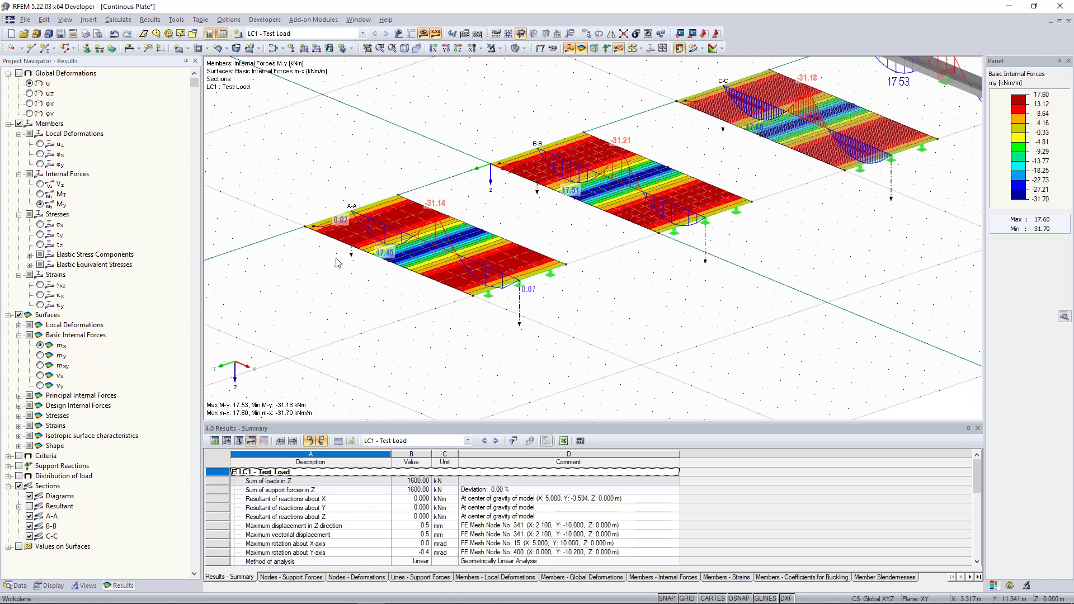
{"action": "scroll", "coordinate": [338, 263], "scroll_direction": "up", "scroll_amount": 2}
{"action": "scroll", "coordinate": [338, 262], "scroll_direction": "up", "scroll_amount": 1}
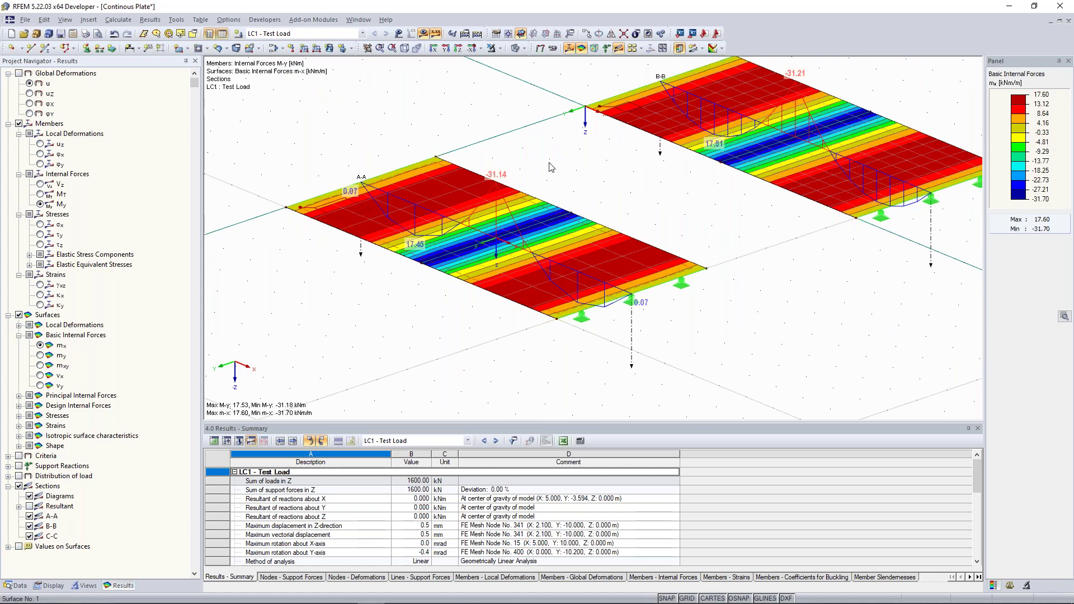
{"action": "scroll", "coordinate": [561, 163], "scroll_direction": "up", "scroll_amount": 3}
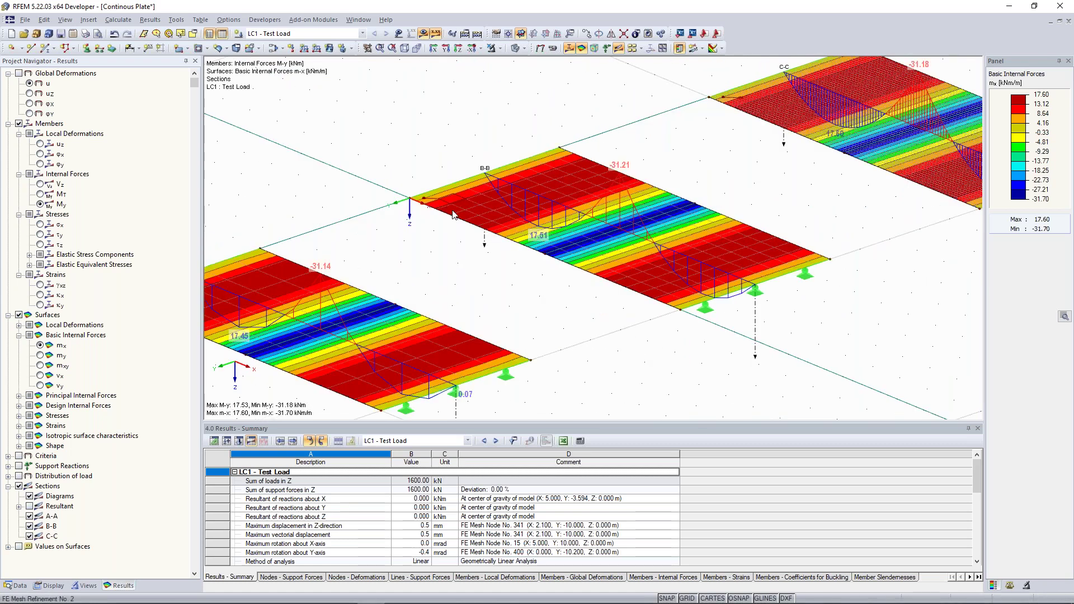
{"action": "middle_click_drag", "start_coordinate": [733, 122], "coordinate": [439, 292]}
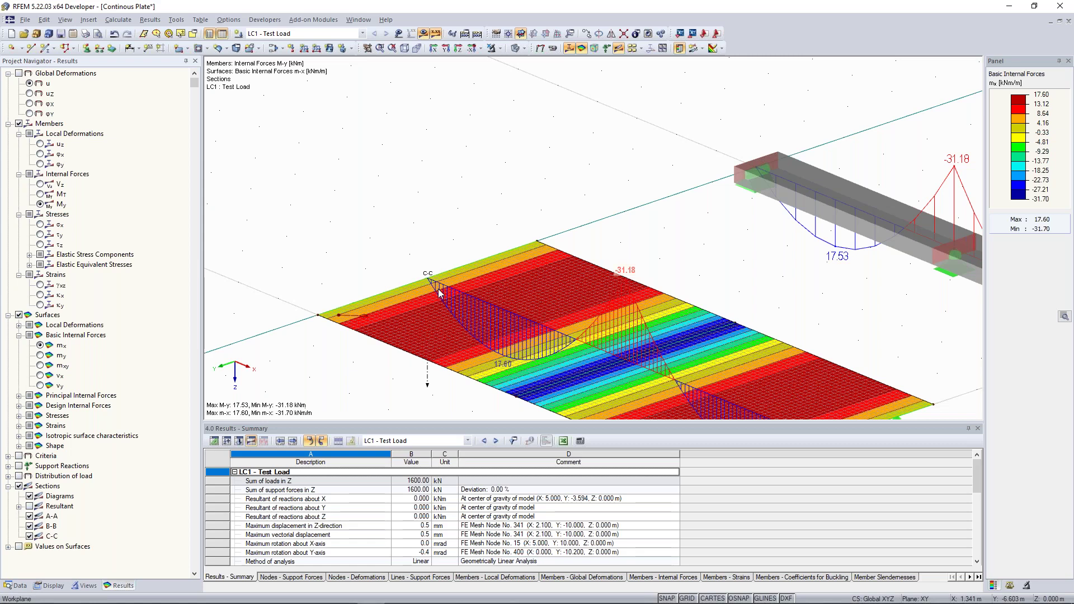
{"action": "scroll", "coordinate": [439, 292], "scroll_direction": "down", "scroll_amount": 1}
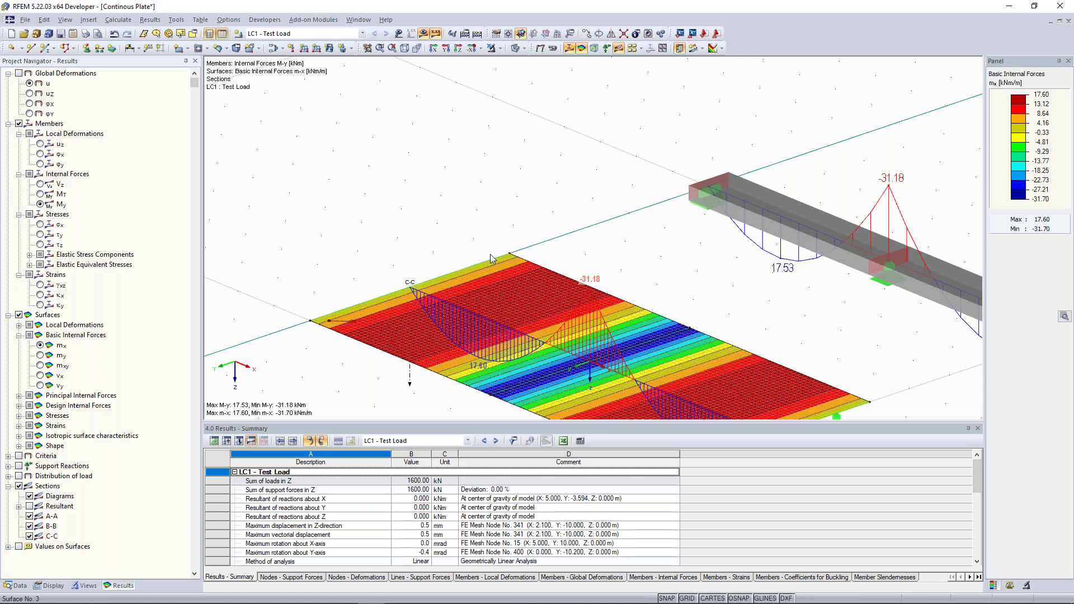
Examine up close the mx values at the supported edges and in the spans of the differently meshed plates
{"action": "scroll", "coordinate": [490, 254], "scroll_direction": "up", "scroll_amount": 3}
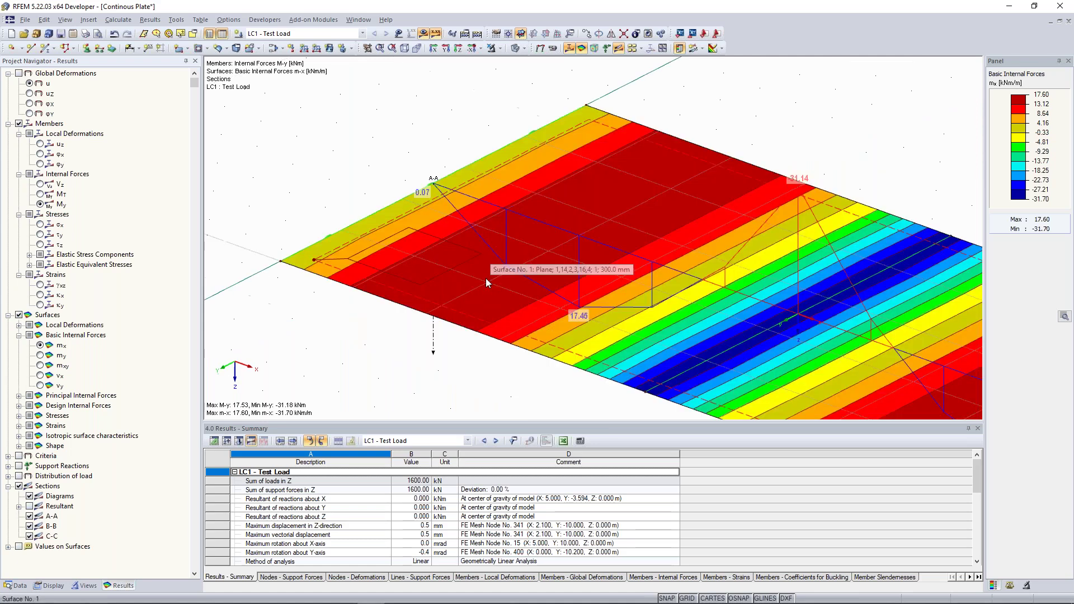
{"action": "scroll", "coordinate": [485, 277], "scroll_direction": "up", "scroll_amount": 3}
{"action": "scroll", "coordinate": [486, 277], "scroll_direction": "down", "scroll_amount": 3}
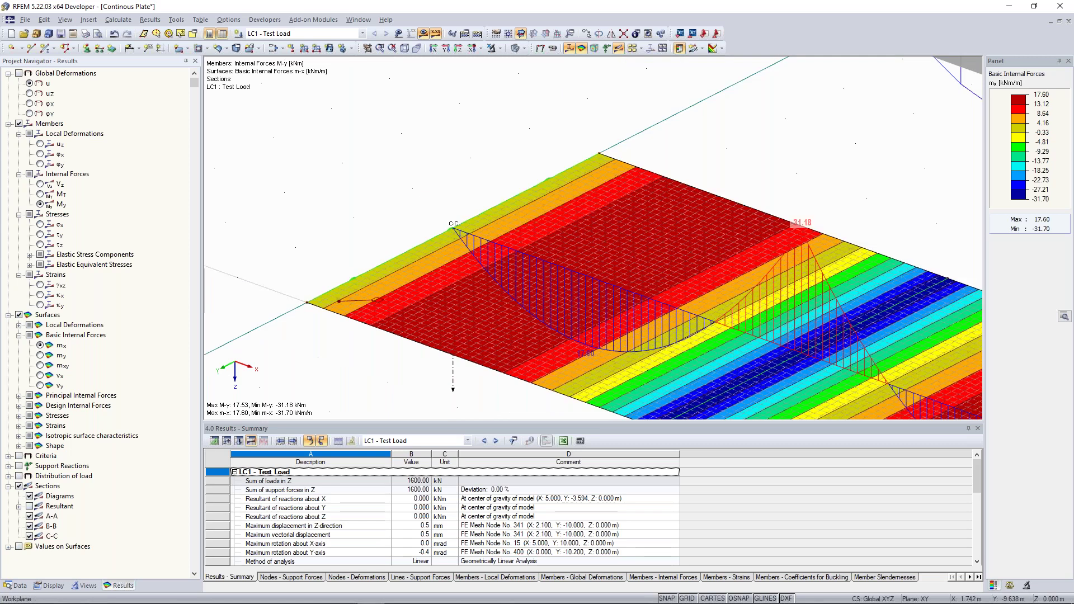
{"action": "middle_click_drag", "start_coordinate": [504, 194], "coordinate": [535, 177]}
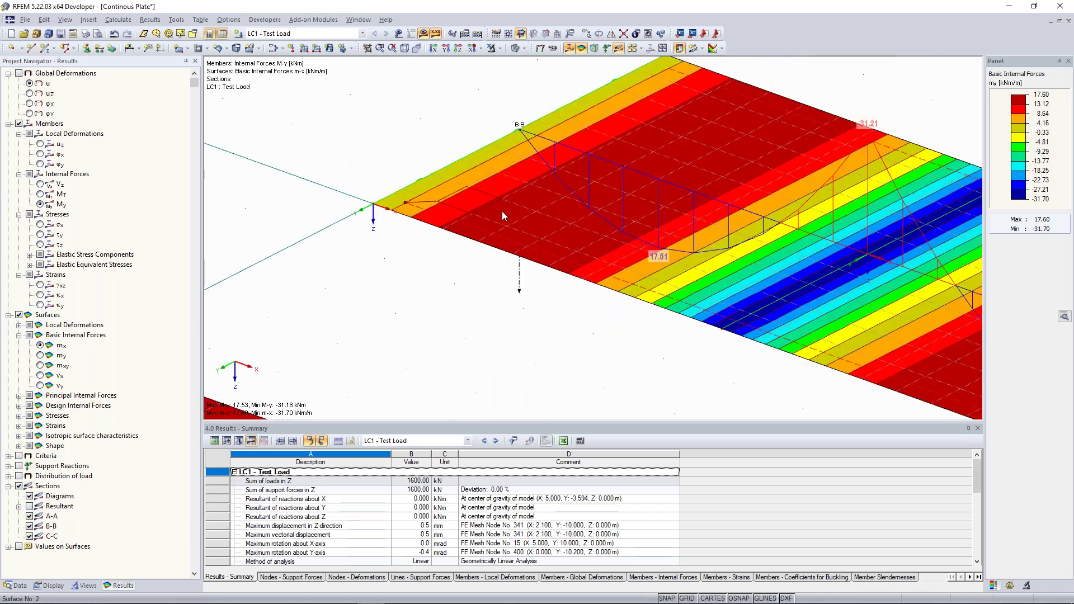
{"action": "scroll", "coordinate": [502, 210], "scroll_direction": "down", "scroll_amount": 3}
{"action": "scroll", "coordinate": [632, 188], "scroll_direction": "up", "scroll_amount": 2}
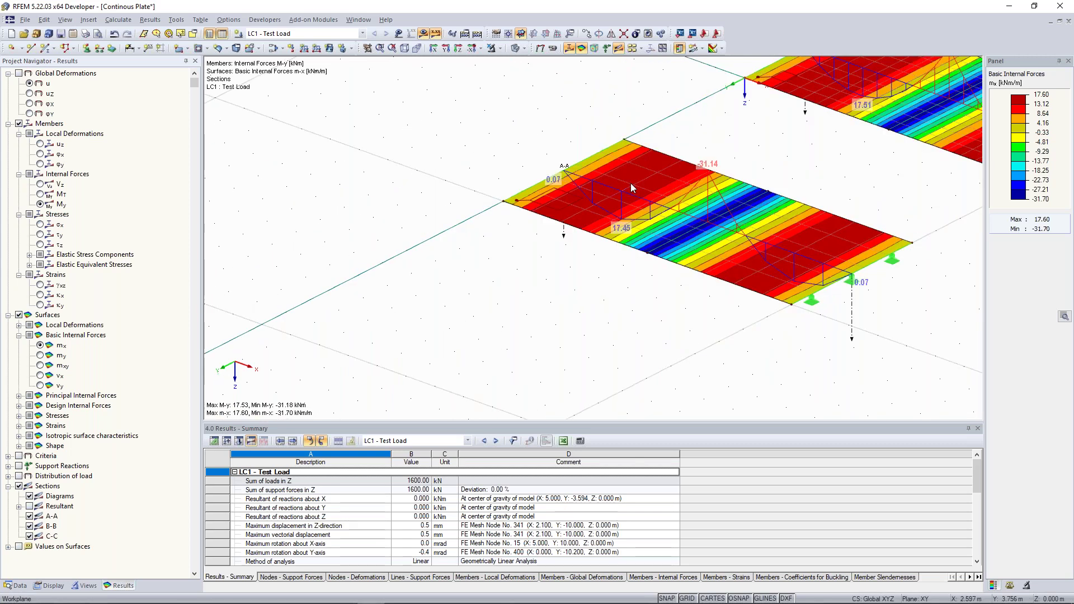
{"action": "scroll", "coordinate": [632, 188], "scroll_direction": "down", "scroll_amount": 2}
{"action": "scroll", "coordinate": [632, 188], "scroll_direction": "up", "scroll_amount": 2}
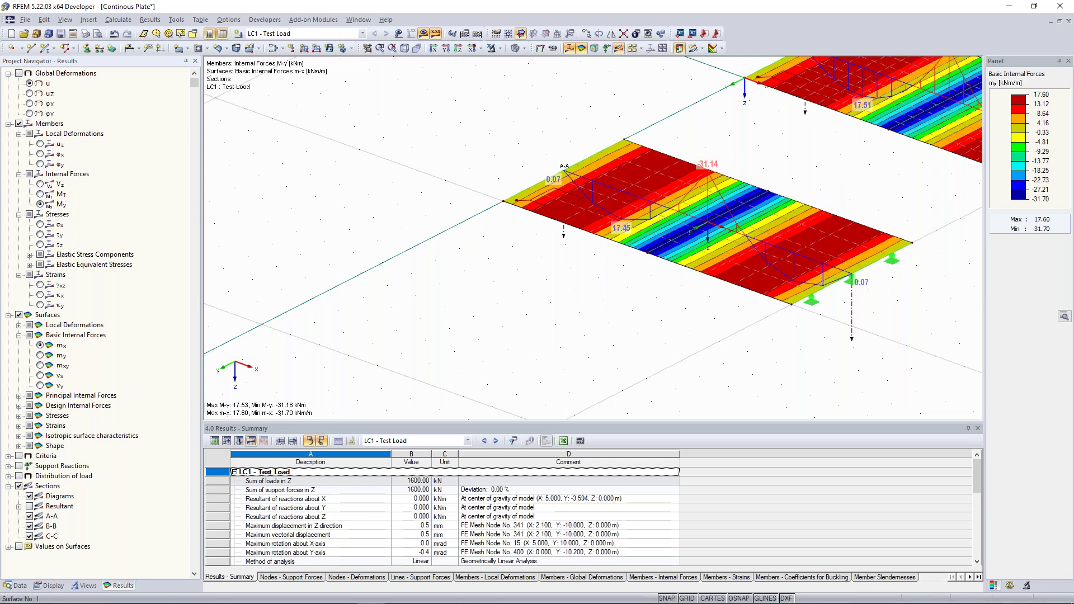
{"action": "scroll", "coordinate": [492, 209], "scroll_direction": "down", "scroll_amount": 2}
{"action": "scroll", "coordinate": [626, 210], "scroll_direction": "up", "scroll_amount": 2}
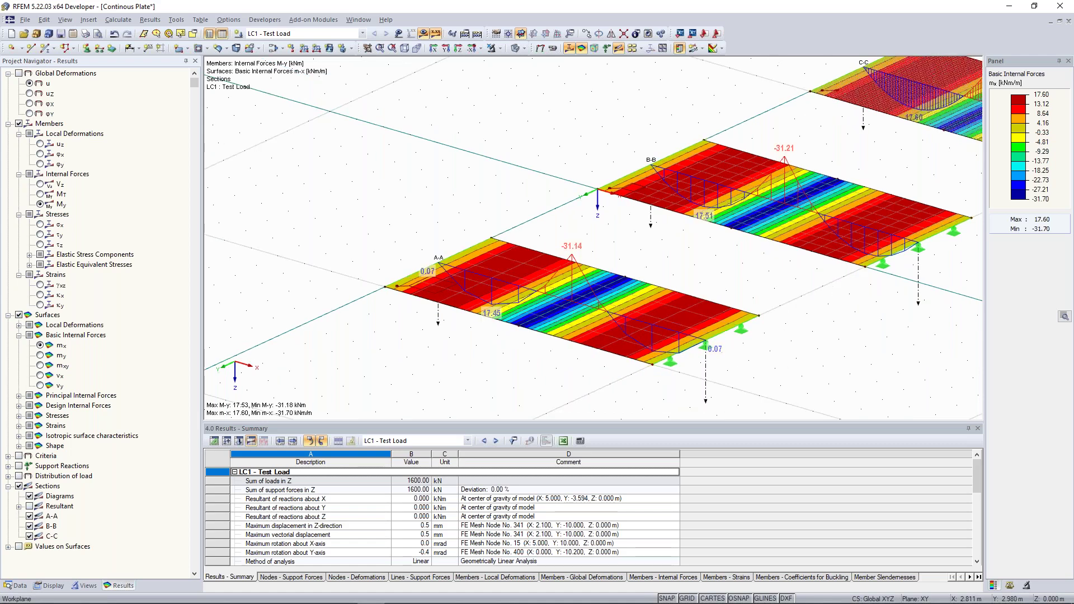
Review the shape of the mx section diagrams from a more frontal angle against mesh density and the beam result
{"action": "scroll", "coordinate": [614, 229], "scroll_direction": "up", "scroll_amount": 3}
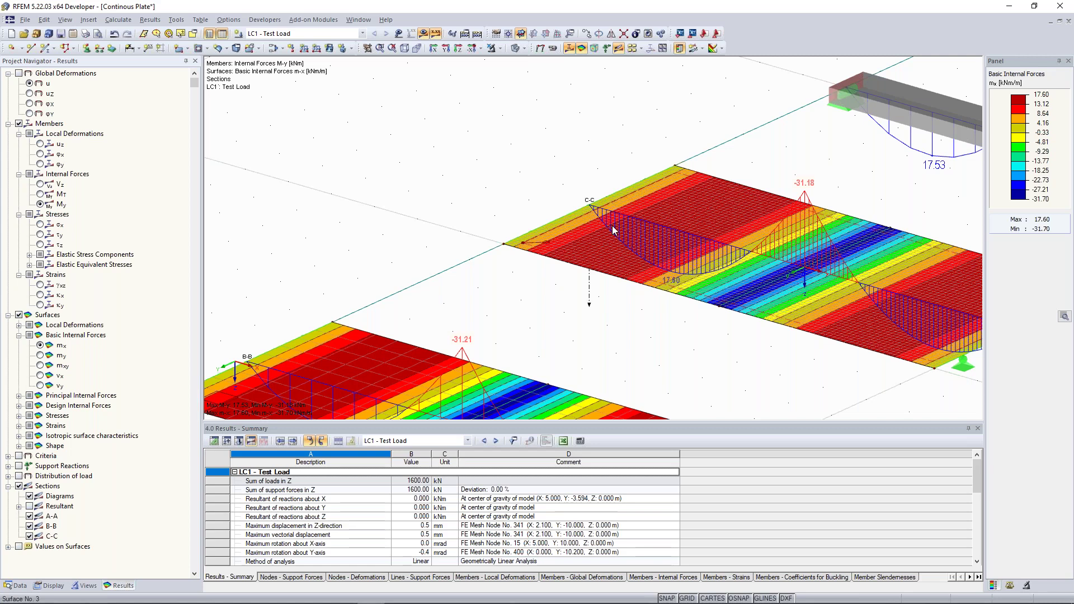
{"action": "scroll", "coordinate": [408, 341], "scroll_direction": "down", "scroll_amount": 3}
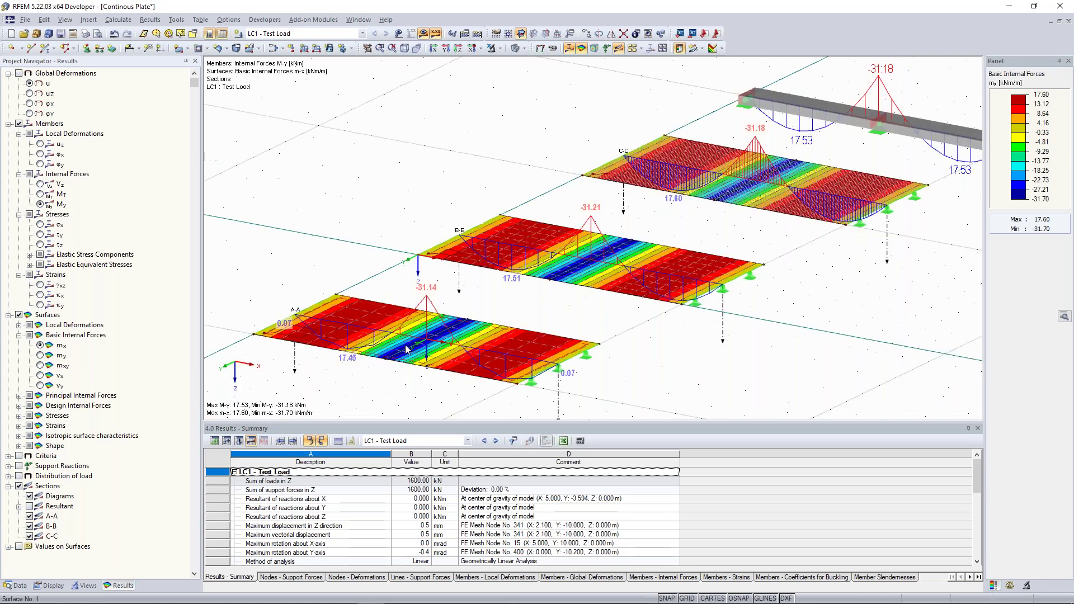
{"action": "scroll", "coordinate": [477, 294], "scroll_direction": "down", "scroll_amount": 2}
{"action": "middle_click_drag", "start_coordinate": [477, 294], "coordinate": [436, 347], "text": "ctrl"}
{"action": "scroll", "coordinate": [428, 360], "scroll_direction": "up", "scroll_amount": 2}
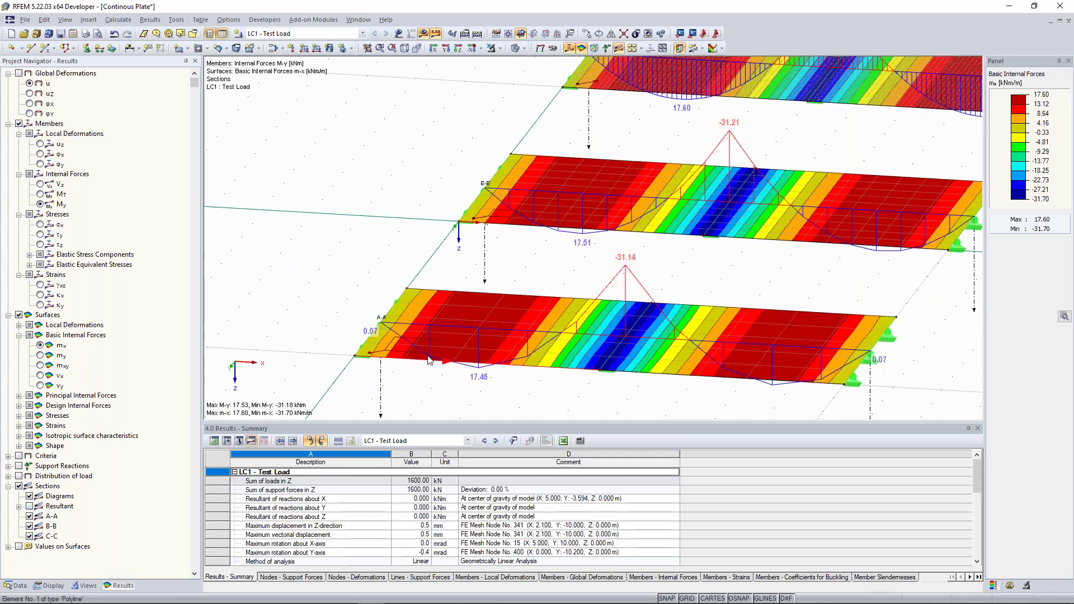
{"action": "scroll", "coordinate": [380, 350], "scroll_direction": "up", "scroll_amount": 1}
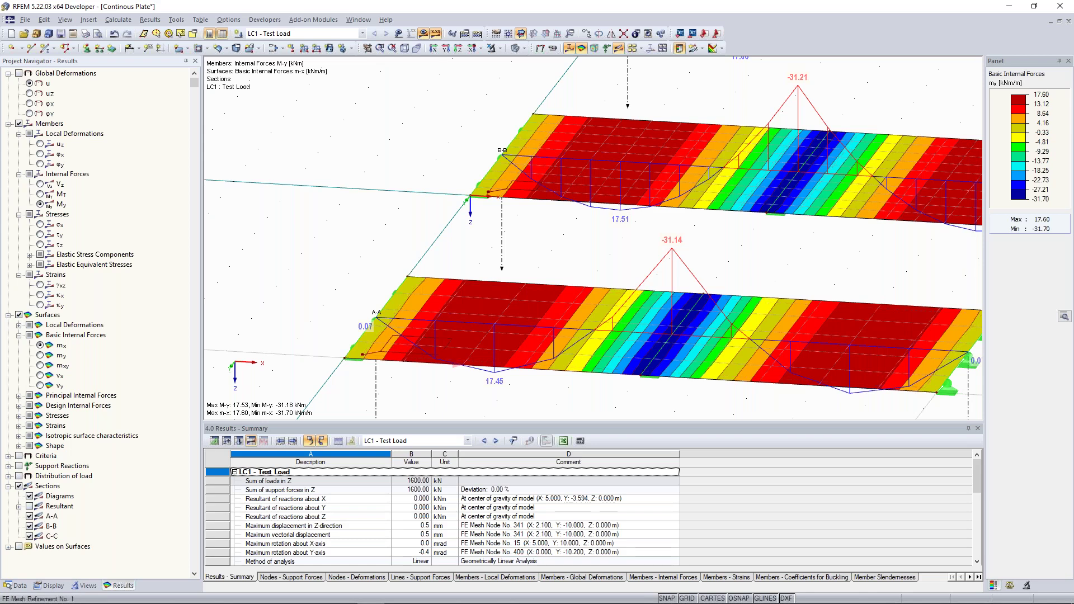
{"action": "scroll", "coordinate": [597, 293], "scroll_direction": "down", "scroll_amount": 2}
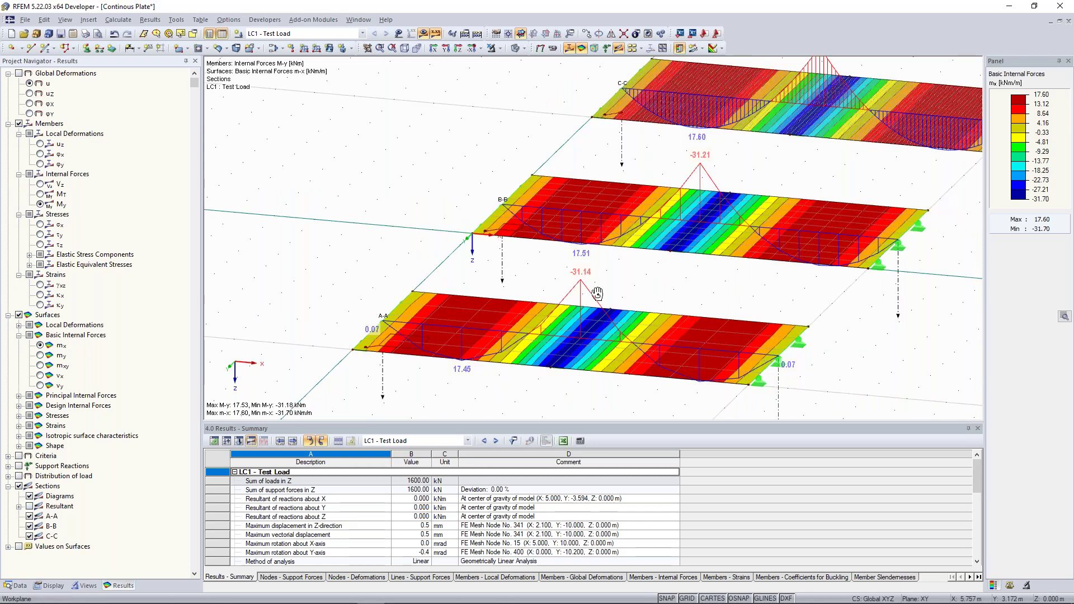
{"action": "middle_click_drag", "start_coordinate": [597, 293], "coordinate": [671, 296], "text": "ctrl"}
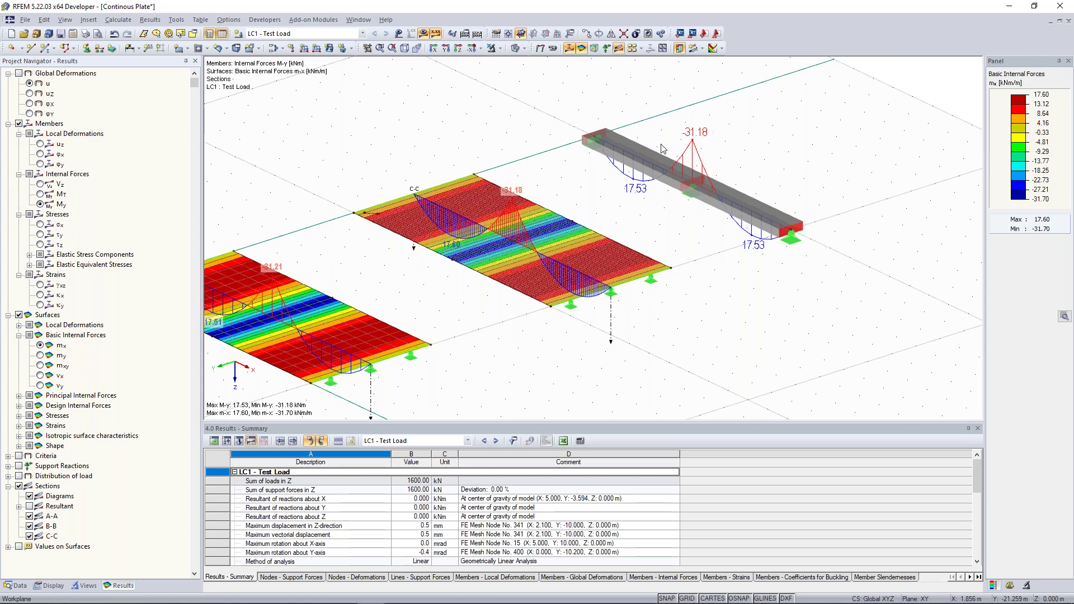
Compare the beam's My diagram up close with the mx diagram along section C-C of the finely meshed plate
{"action": "scroll", "coordinate": [685, 150], "scroll_direction": "up", "scroll_amount": 3}
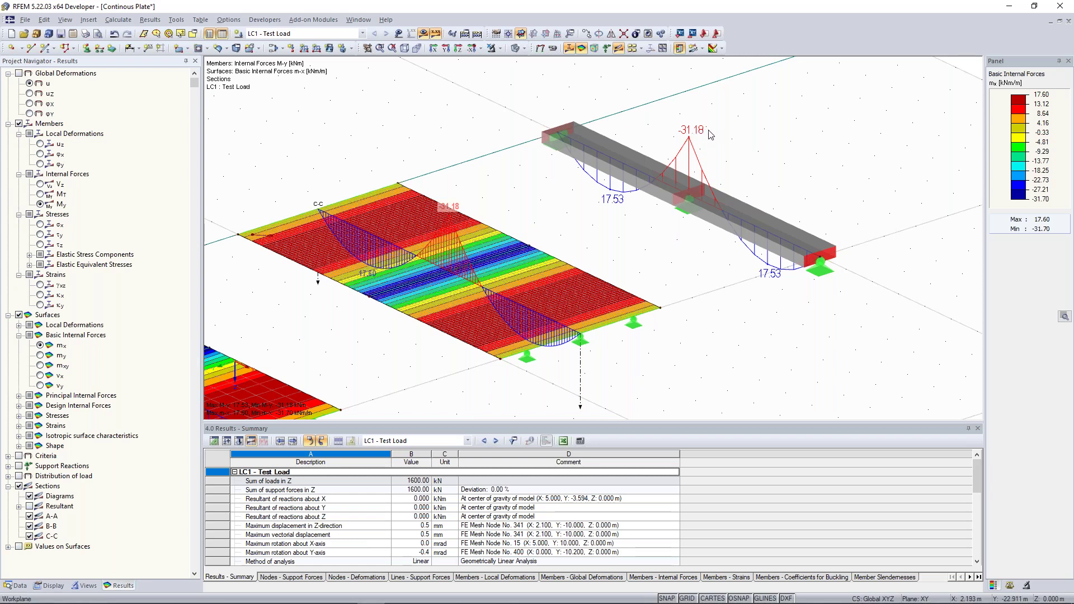
{"action": "scroll", "coordinate": [636, 210], "scroll_direction": "down", "scroll_amount": 2}
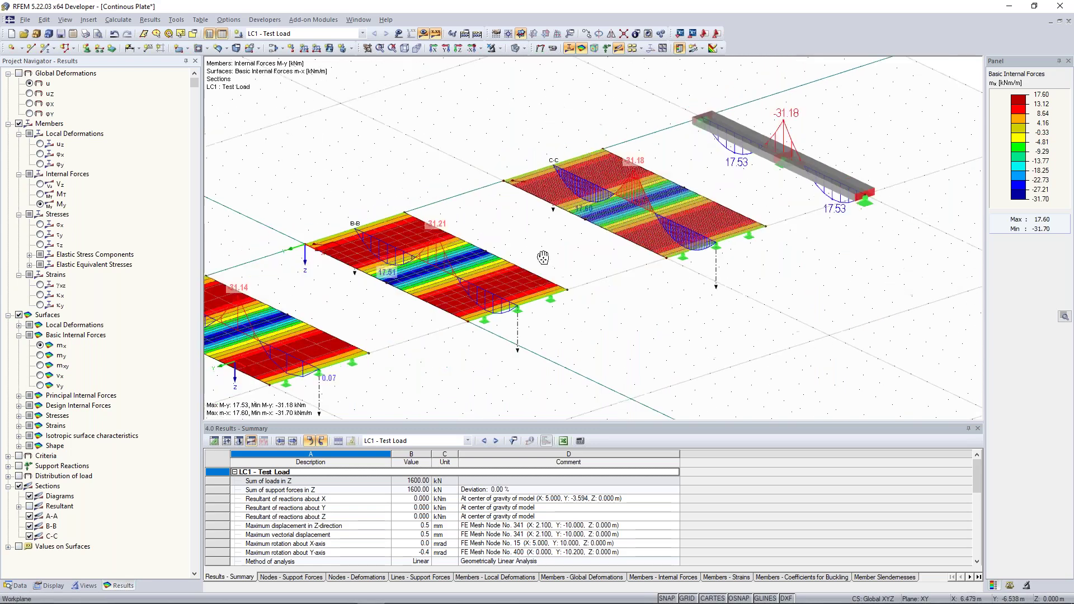
{"action": "middle_click_drag", "start_coordinate": [454, 278], "coordinate": [548, 267]}
{"action": "scroll", "coordinate": [568, 283], "scroll_direction": "down", "scroll_amount": 1}
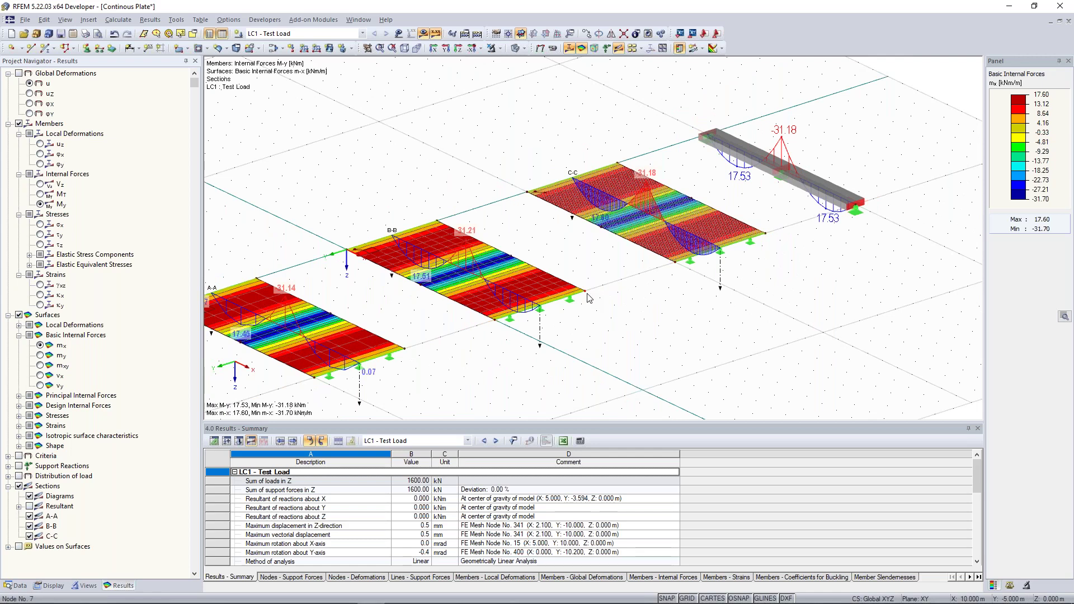
{"action": "scroll", "coordinate": [709, 168], "scroll_direction": "up", "scroll_amount": 2}
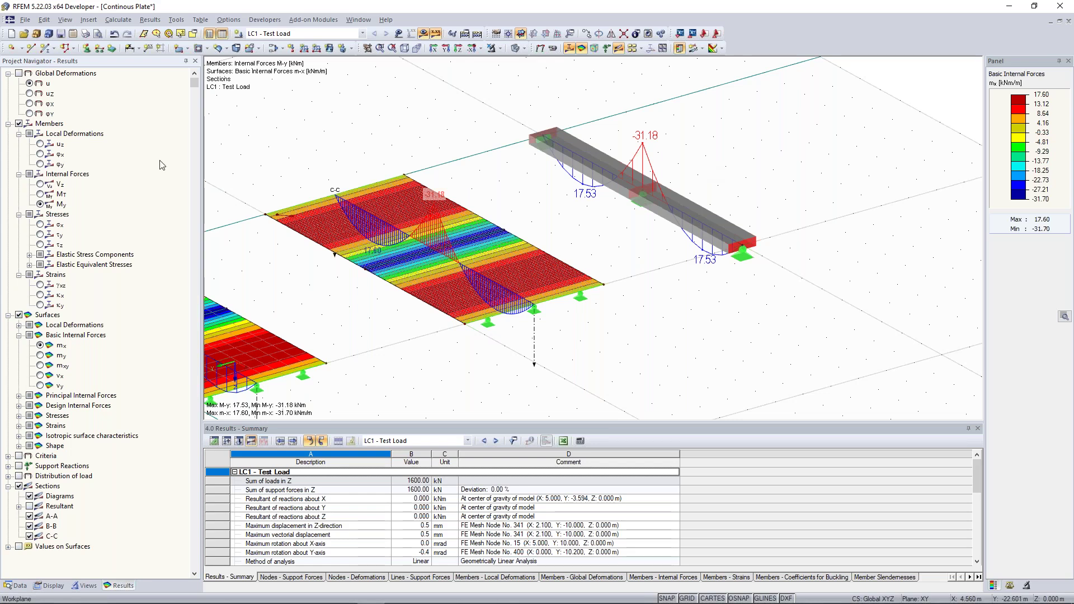
Deactivate the shear stiffness of members in the global calculation parameters, accept deleting the results and recalculate LC1
{"action": "key", "text": "F5"}
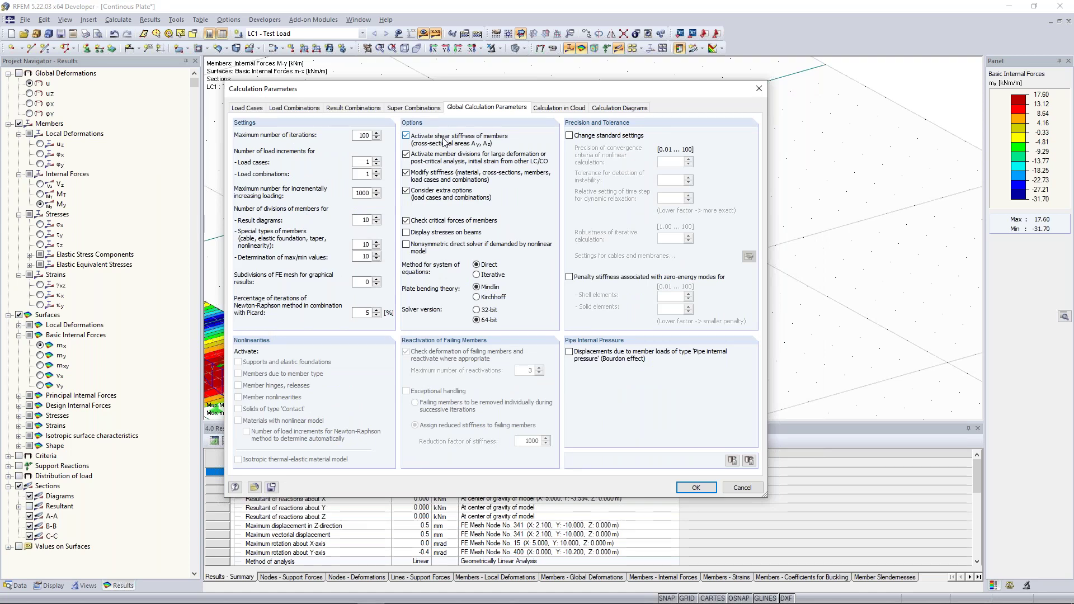
{"action": "left_click_drag", "start_coordinate": [403, 95], "coordinate": [398, 95]}
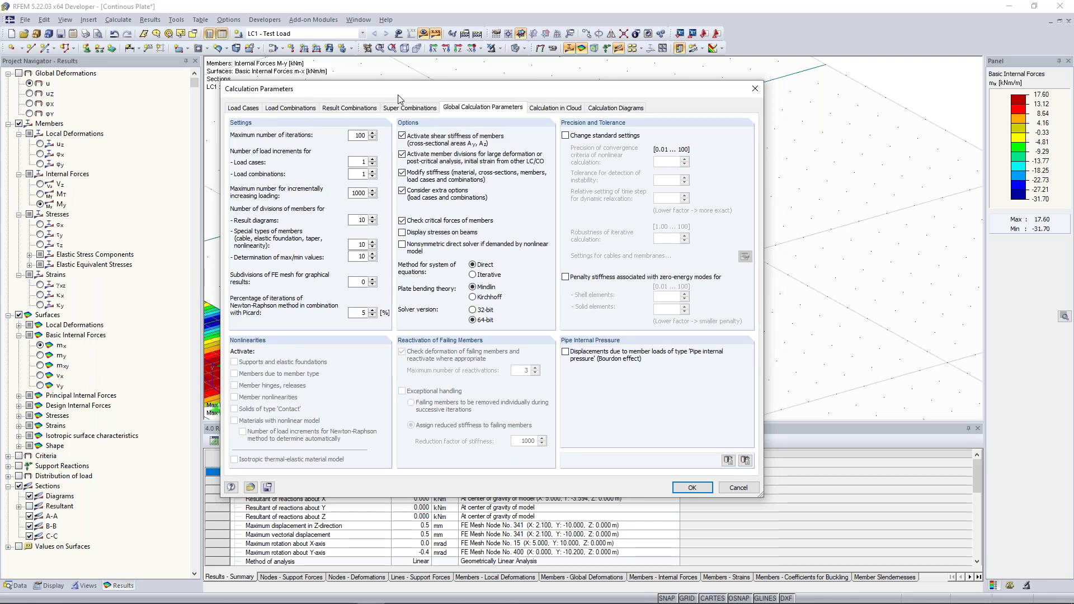
{"action": "left_click_drag", "start_coordinate": [399, 97], "coordinate": [266, 108]}
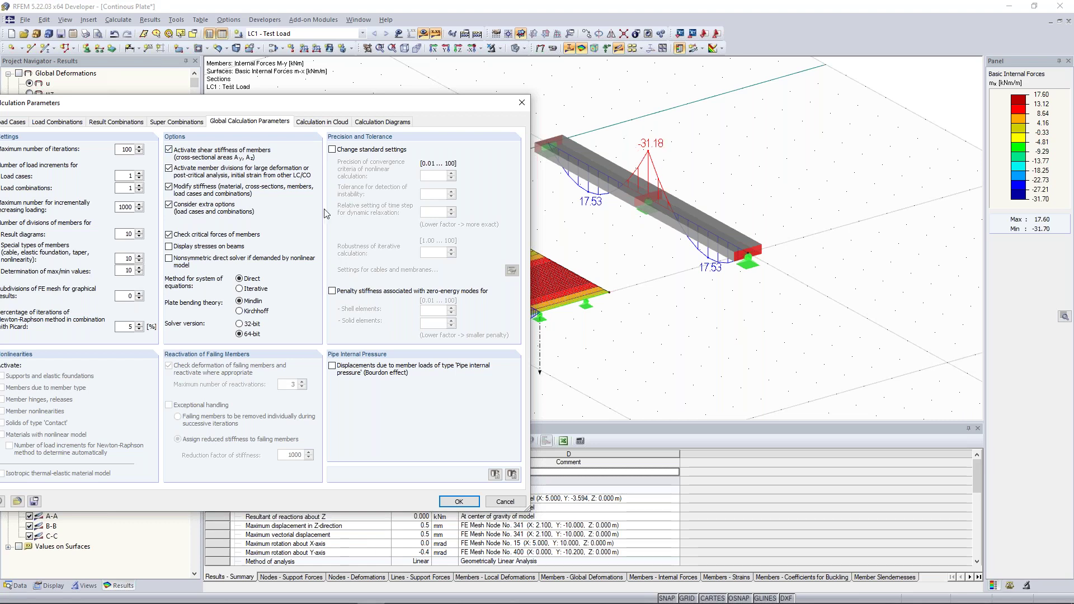
{"action": "left_click", "coordinate": [169, 149]}
{"action": "left_click", "coordinate": [470, 501]}
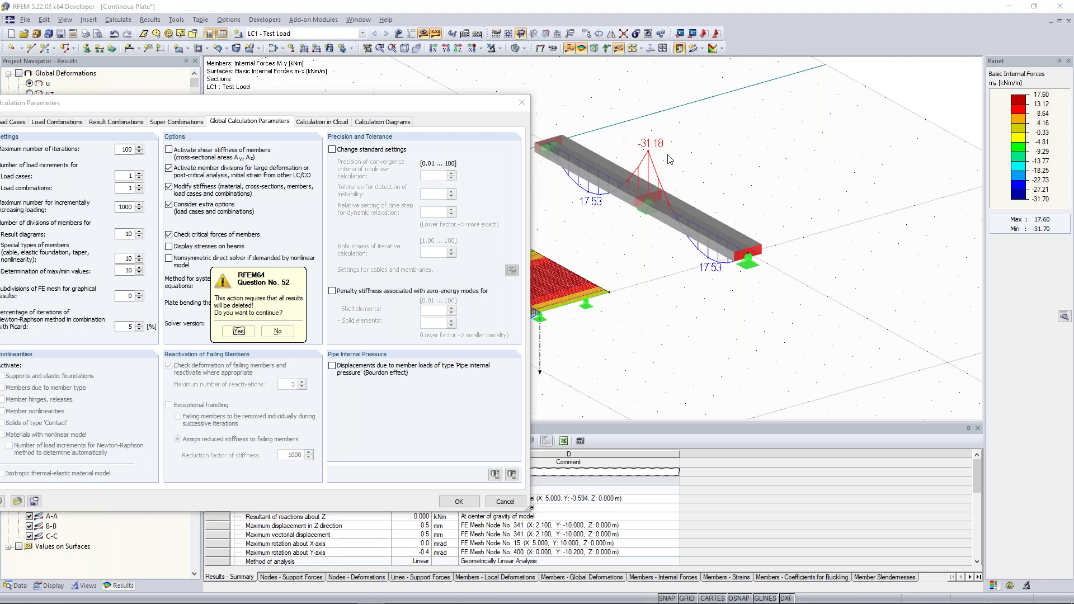
{"action": "left_click", "coordinate": [239, 330]}
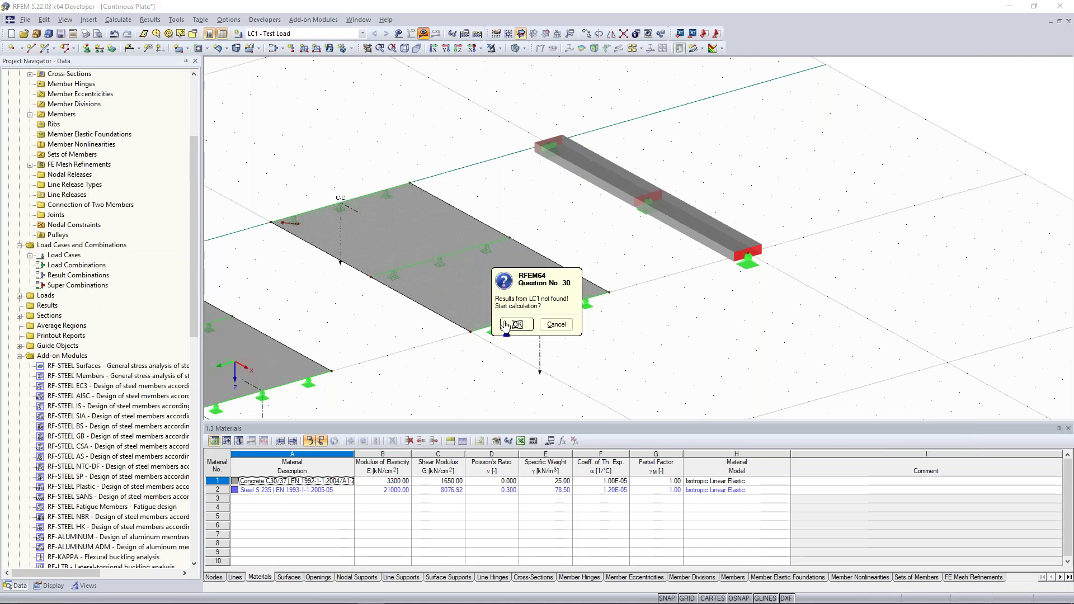
{"action": "left_click", "coordinate": [505, 325]}
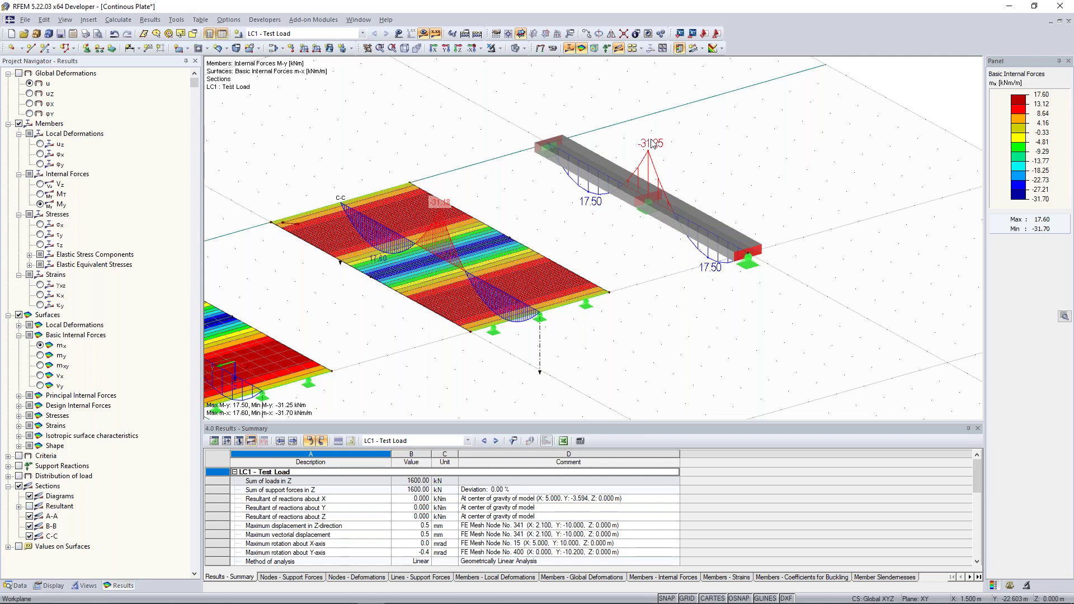
Compare the recalculated My diagram of the beam with the mx diagrams along sections A-A, B-B and C-C
{"action": "scroll", "coordinate": [756, 170], "scroll_direction": "down", "scroll_amount": 3}
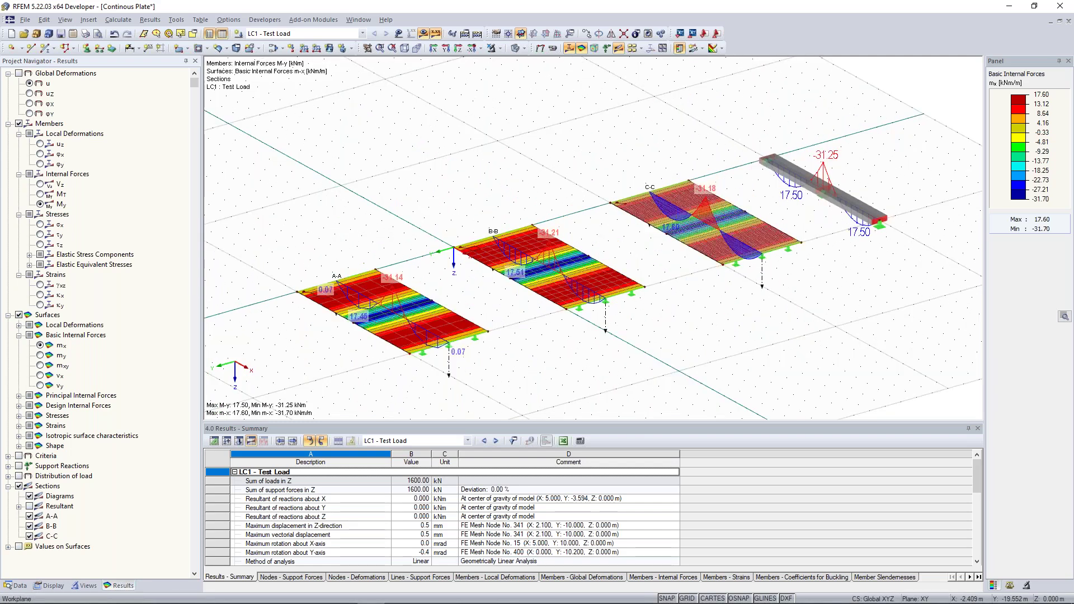
{"action": "key", "text": "Right"}
{"action": "key", "text": "Right"}
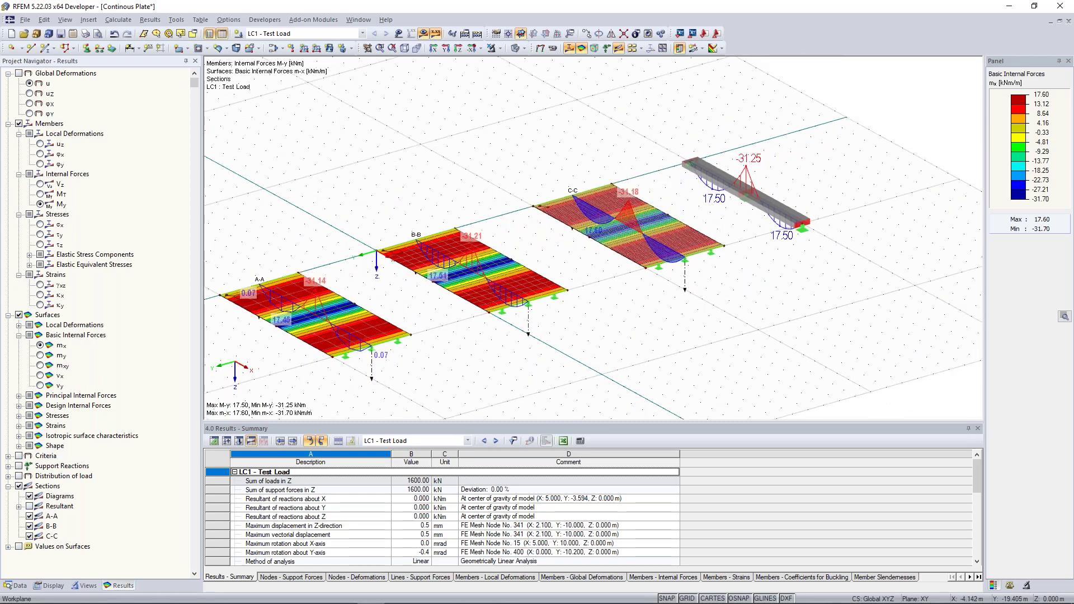
{"action": "scroll", "coordinate": [519, 171], "scroll_direction": "down", "scroll_amount": 2}
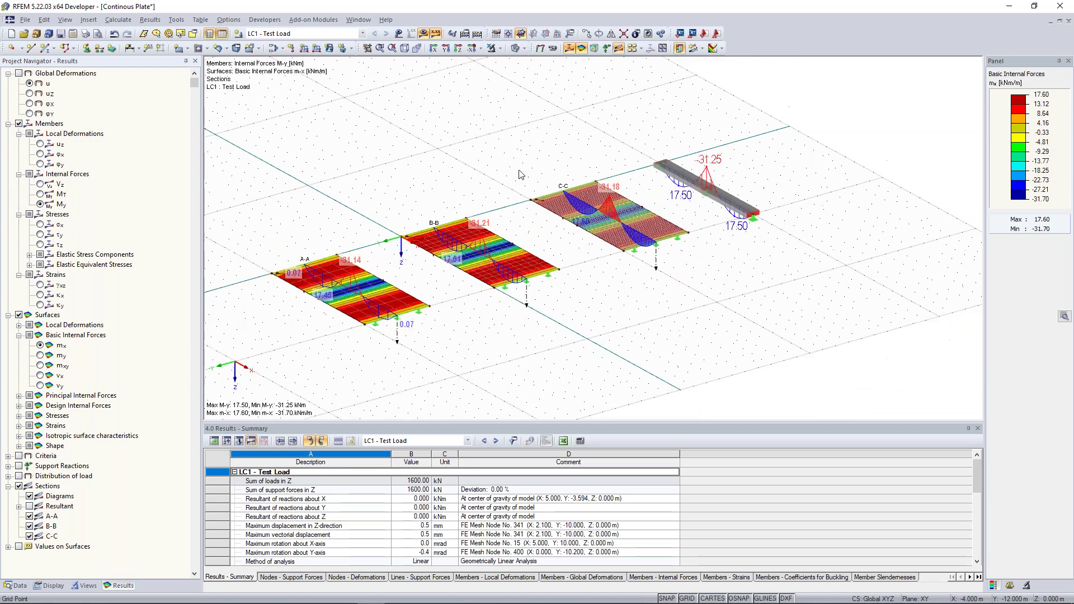
{"action": "scroll", "coordinate": [546, 211], "scroll_direction": "up", "scroll_amount": 2}
{"action": "scroll", "coordinate": [547, 211], "scroll_direction": "down", "scroll_amount": 2}
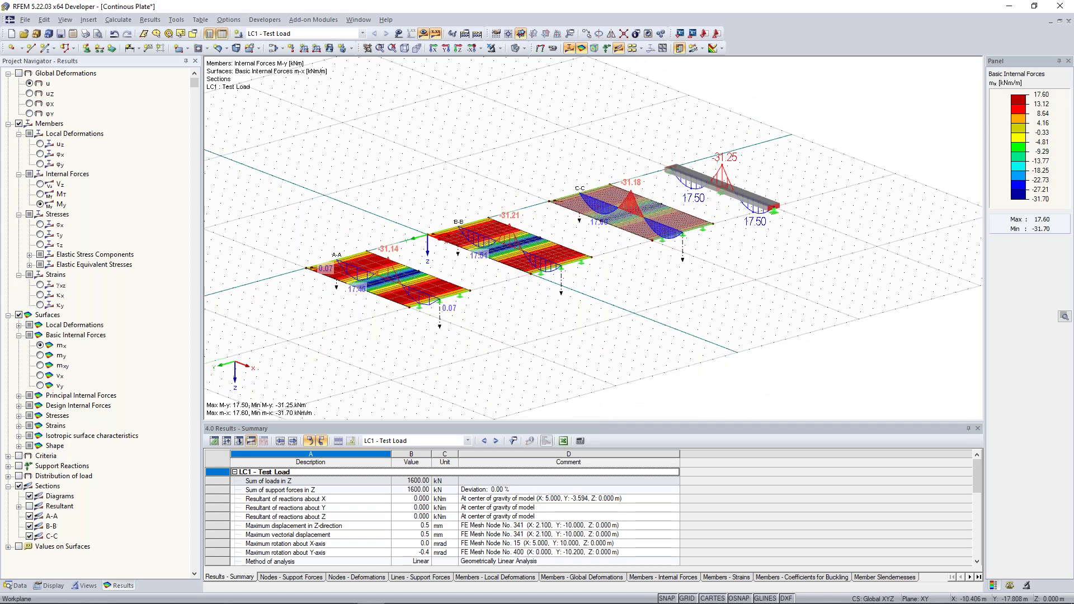
{"action": "mouse_move", "coordinate": [535, 137]}
{"action": "middle_mouse_down"}
{"action": "mouse_move", "coordinate": [502, 144]}
{"action": "mouse_move", "coordinate": [537, 141]}
{"action": "middle_mouse_up"}
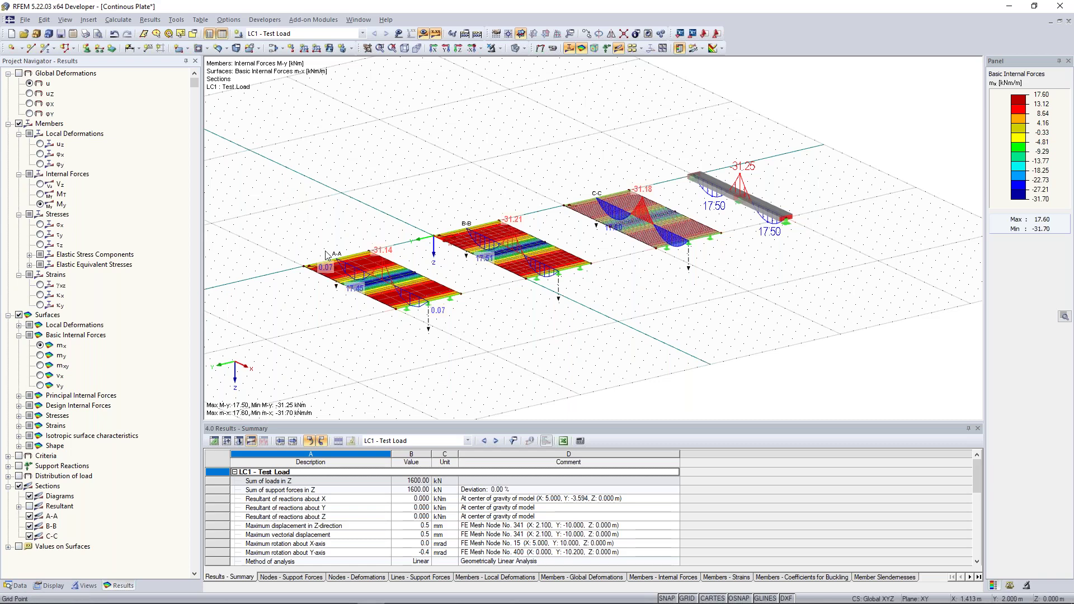
{"action": "scroll", "coordinate": [391, 235], "scroll_direction": "down", "scroll_amount": 2}
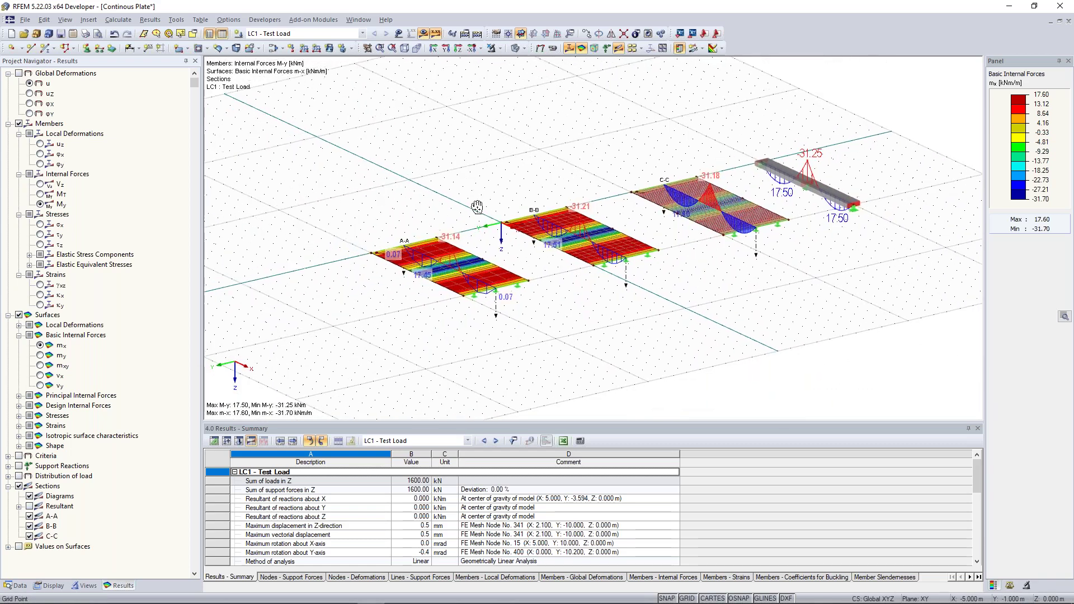
{"action": "scroll", "coordinate": [477, 207], "scroll_direction": "up", "scroll_amount": 2}
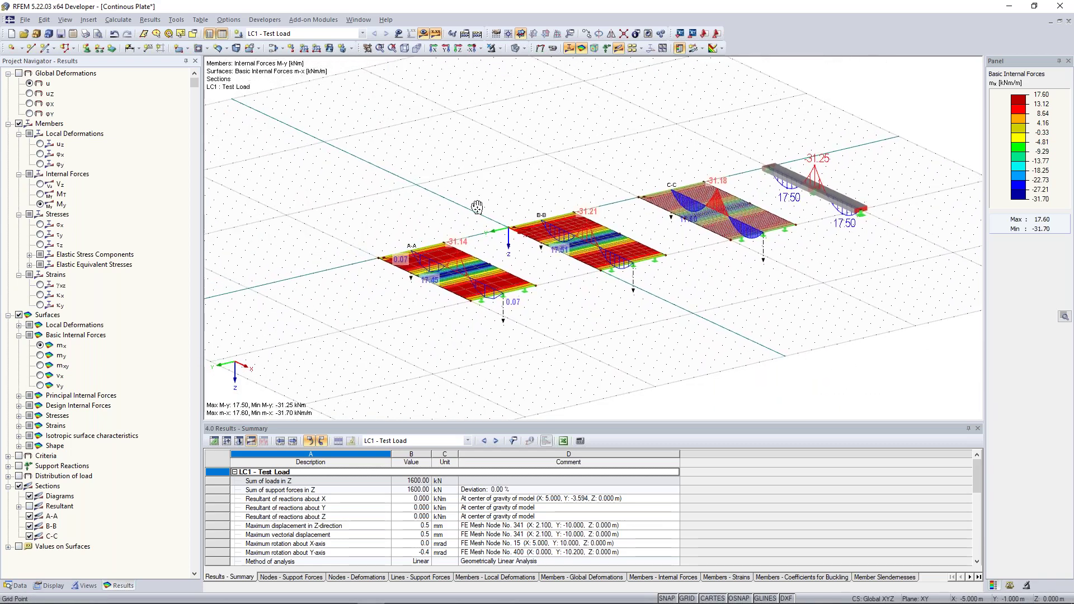
{"action": "scroll", "coordinate": [476, 207], "scroll_direction": "up", "scroll_amount": 1}
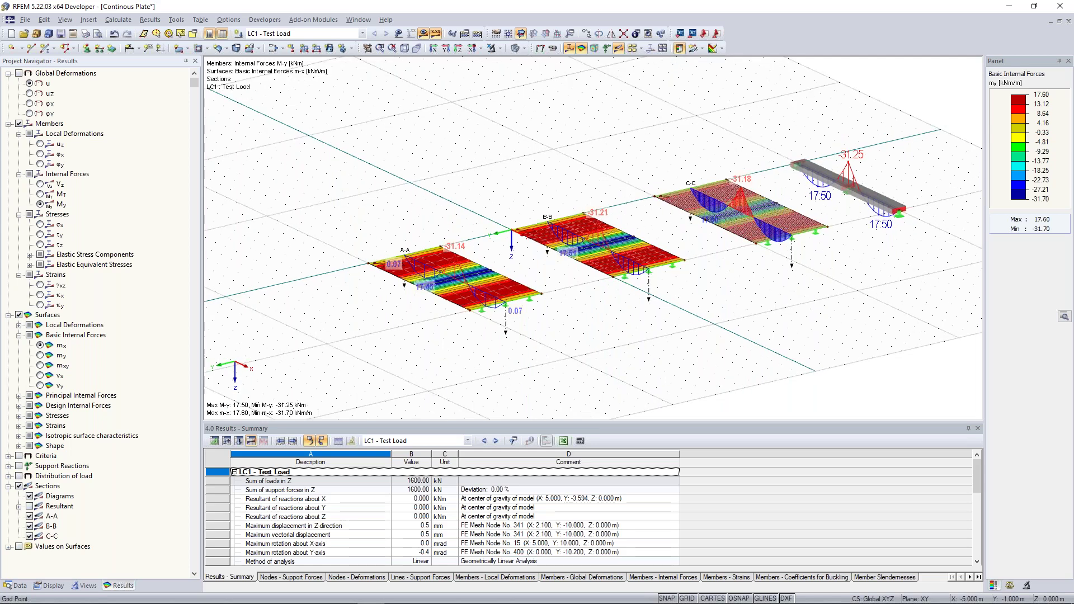
{"action": "scroll", "coordinate": [464, 243], "scroll_direction": "up", "scroll_amount": 1}
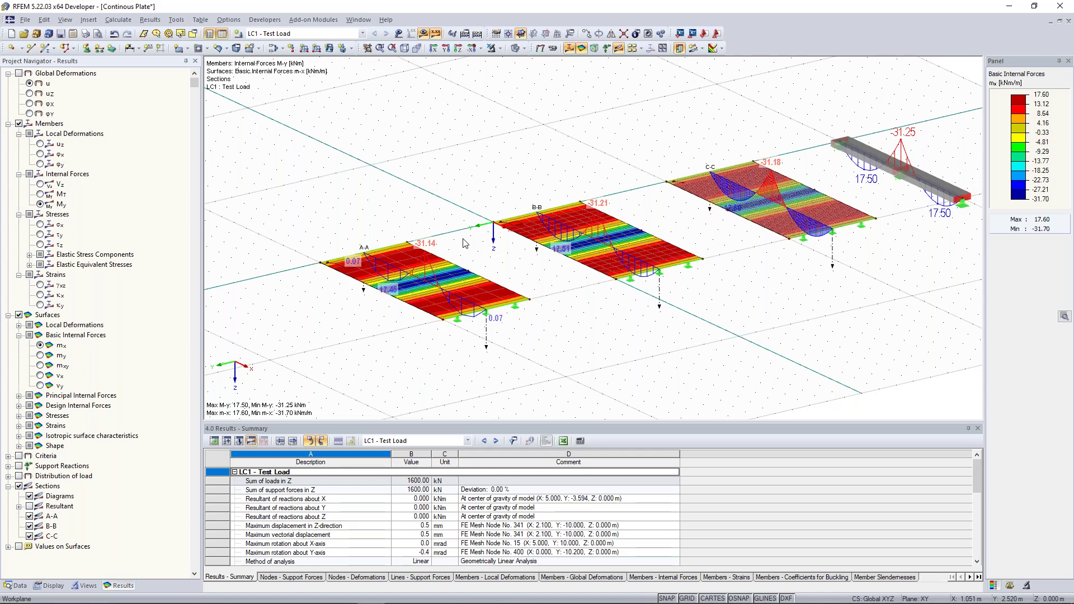
{"action": "scroll", "coordinate": [469, 239], "scroll_direction": "down", "scroll_amount": 1}
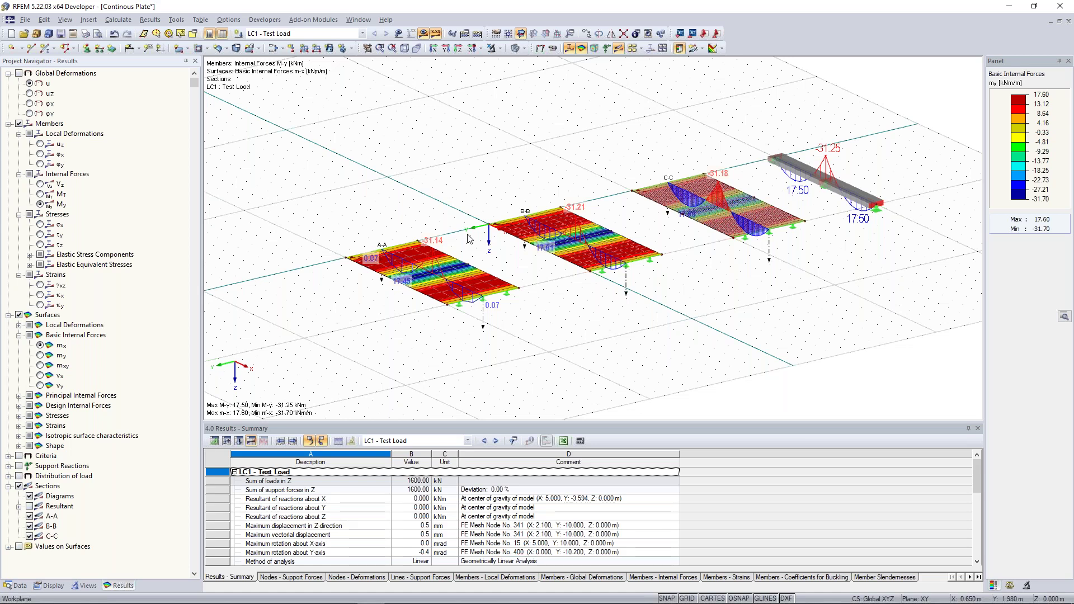
Examine up close the mx section diagrams of the finest plate along C-C and the coarsest plate along A-A
{"action": "middle_click_drag", "start_coordinate": [571, 160], "coordinate": [546, 175]}
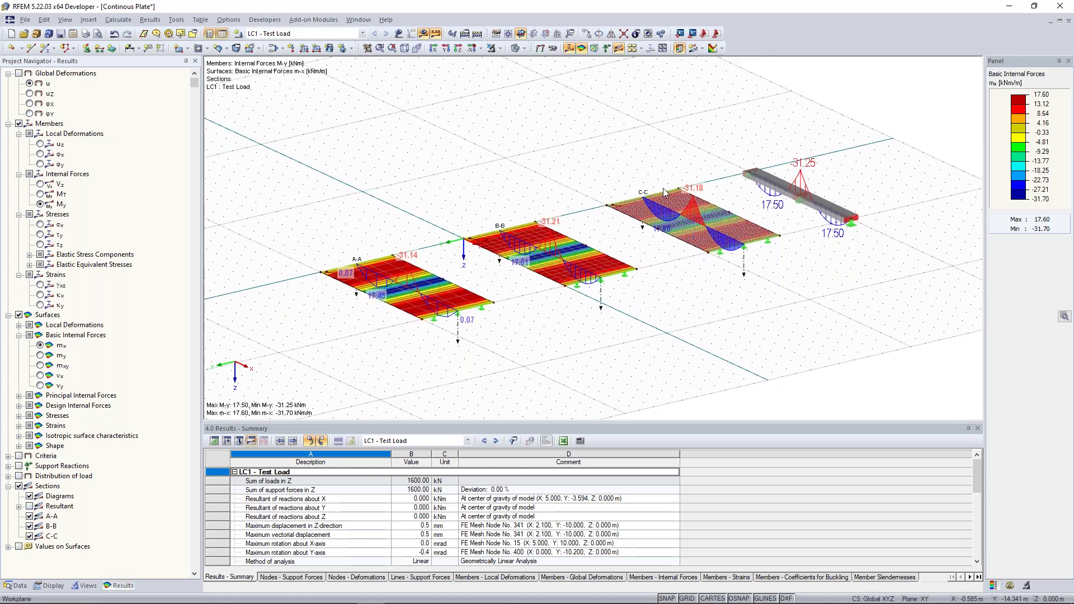
{"action": "scroll", "coordinate": [665, 192], "scroll_direction": "up", "scroll_amount": 1}
{"action": "scroll", "coordinate": [611, 189], "scroll_direction": "up", "scroll_amount": 1}
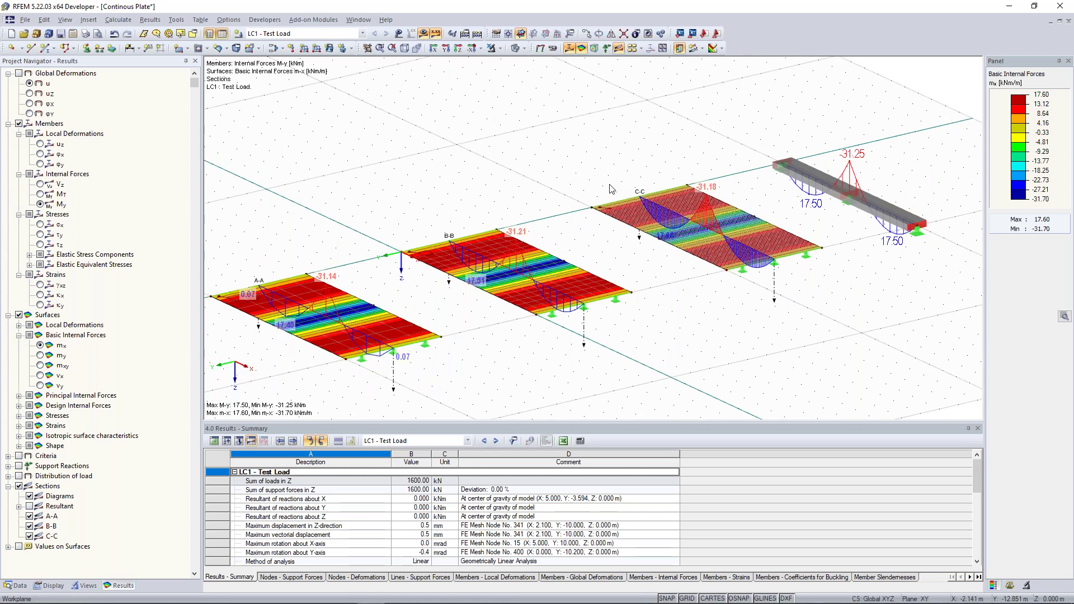
{"action": "scroll", "coordinate": [610, 189], "scroll_direction": "up", "scroll_amount": 4}
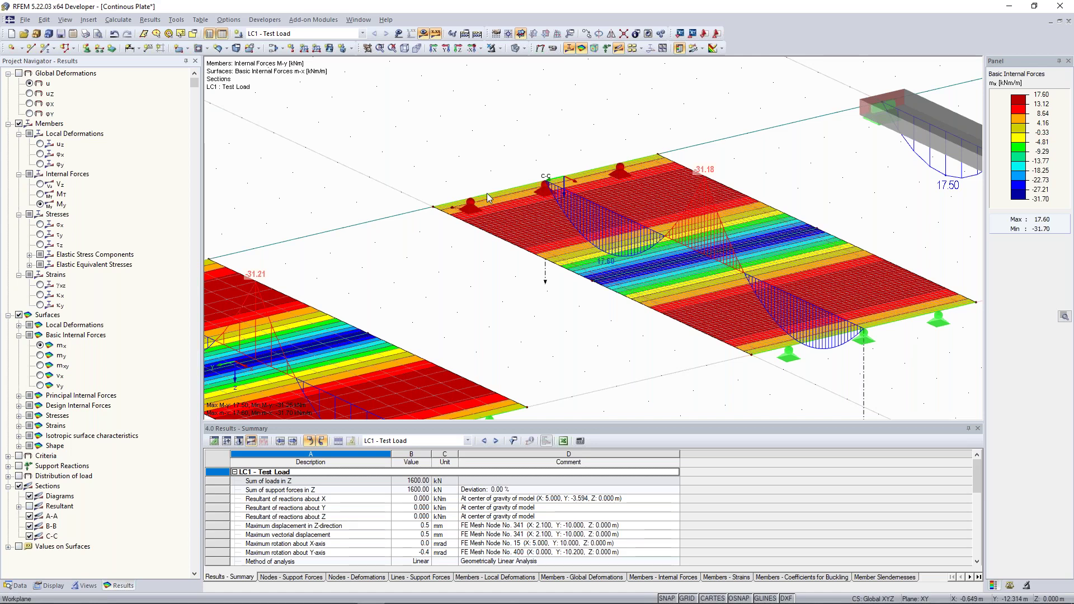
{"action": "scroll", "coordinate": [550, 187], "scroll_direction": "down", "scroll_amount": 5}
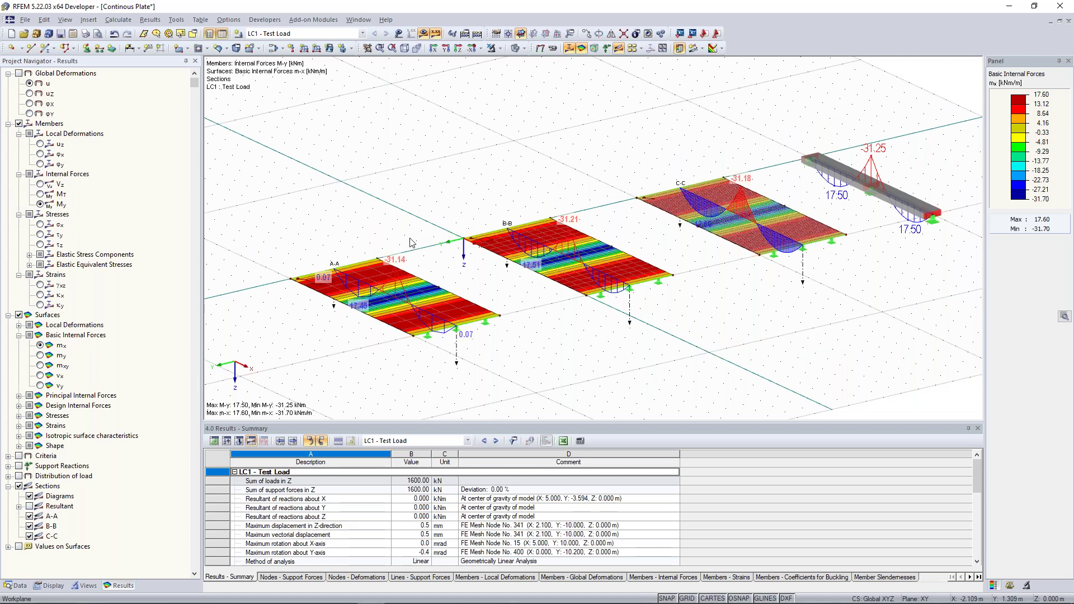
{"action": "middle_click_drag", "start_coordinate": [498, 154], "coordinate": [443, 236], "text": "ctrl"}
{"action": "scroll", "coordinate": [442, 236], "scroll_direction": "up", "scroll_amount": 5}
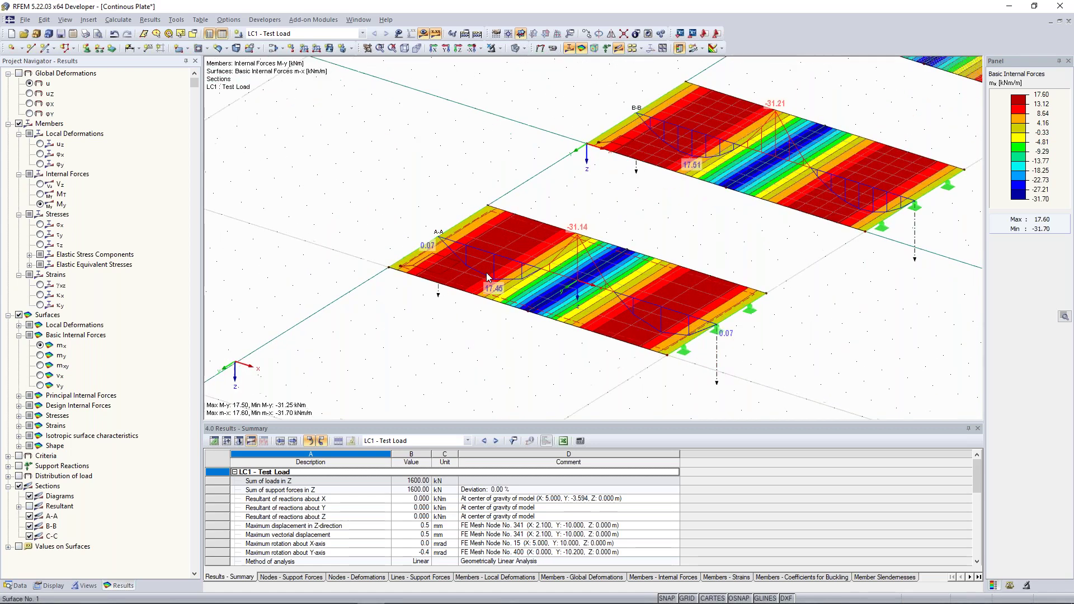
{"action": "scroll", "coordinate": [473, 246], "scroll_direction": "down", "scroll_amount": 2}
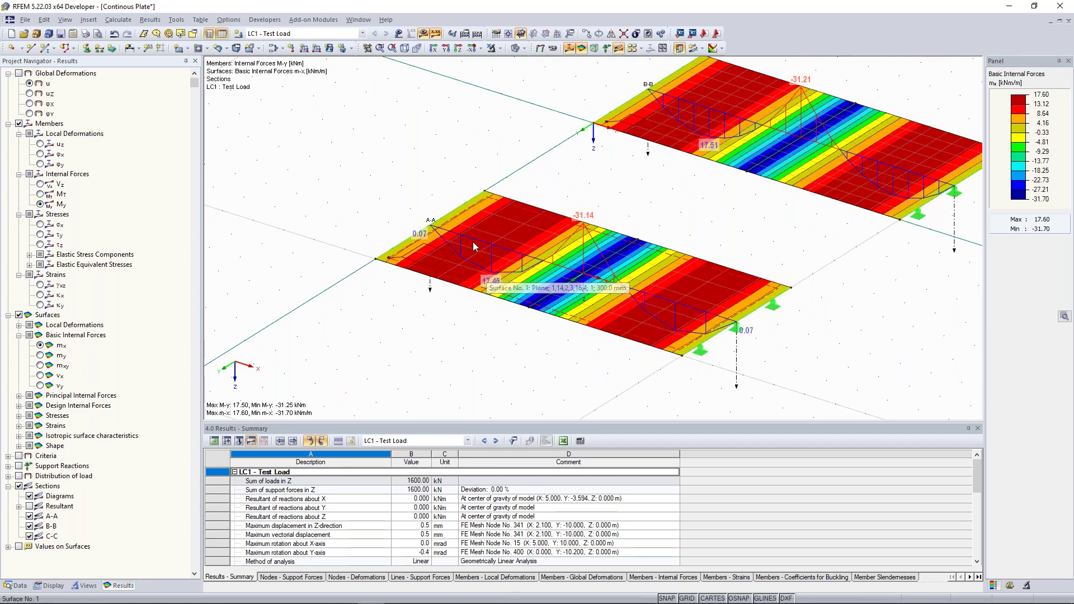
{"action": "middle_click_drag", "start_coordinate": [474, 247], "coordinate": [487, 260], "text": "ctrl"}
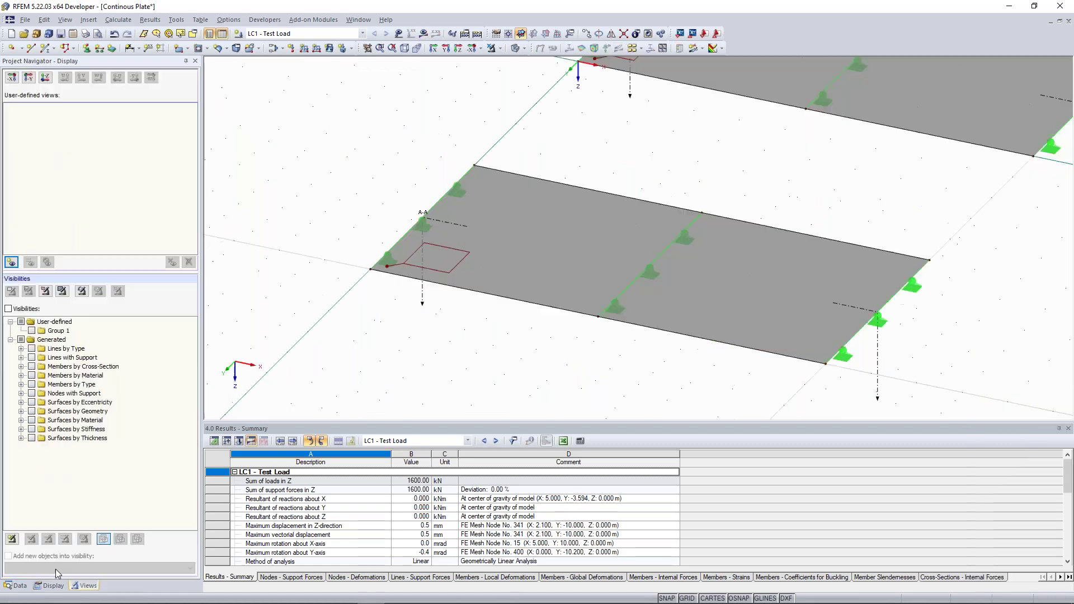
Check the FE mesh display settings and the available FE mesh commands for the model without displayed results
{"action": "scroll", "coordinate": [61, 257], "scroll_direction": "up", "scroll_amount": 10}
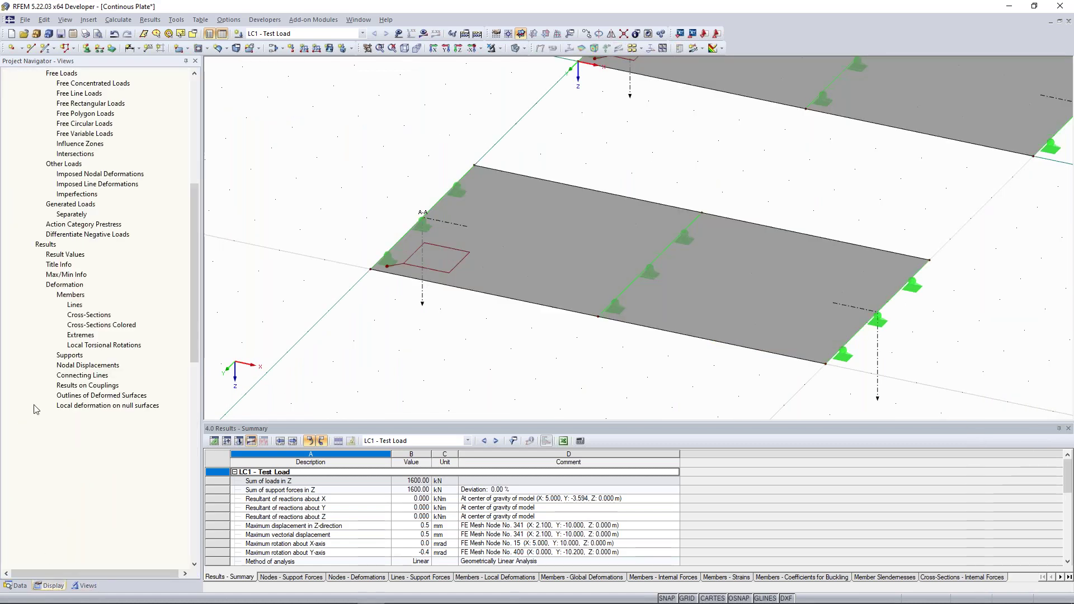
{"action": "scroll", "coordinate": [60, 257], "scroll_direction": "down", "scroll_amount": 14}
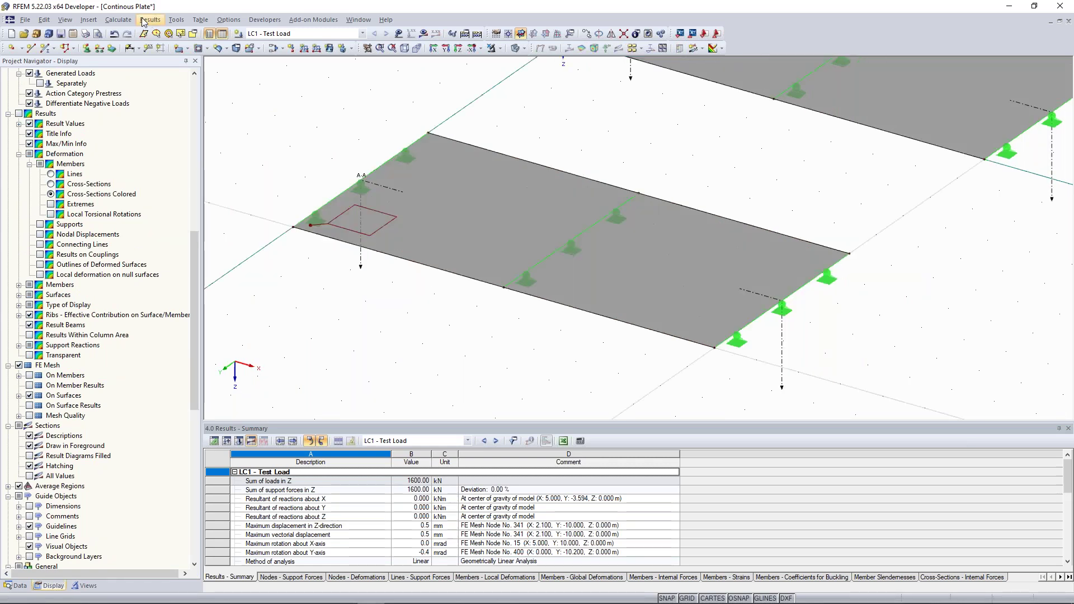
{"action": "left_click", "coordinate": [119, 20]}
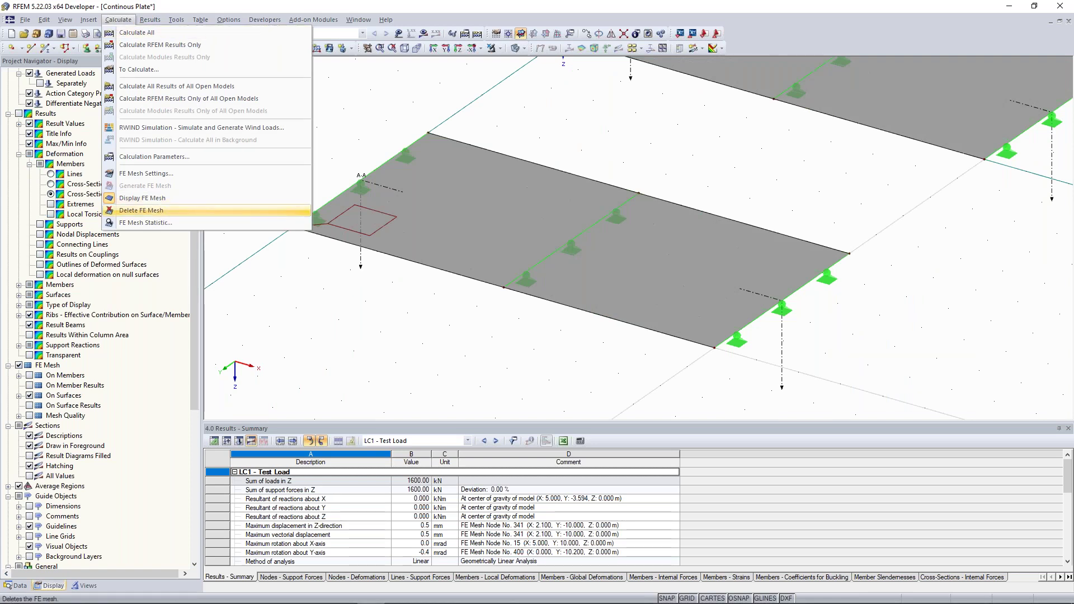
{"action": "left_click", "coordinate": [145, 210]}
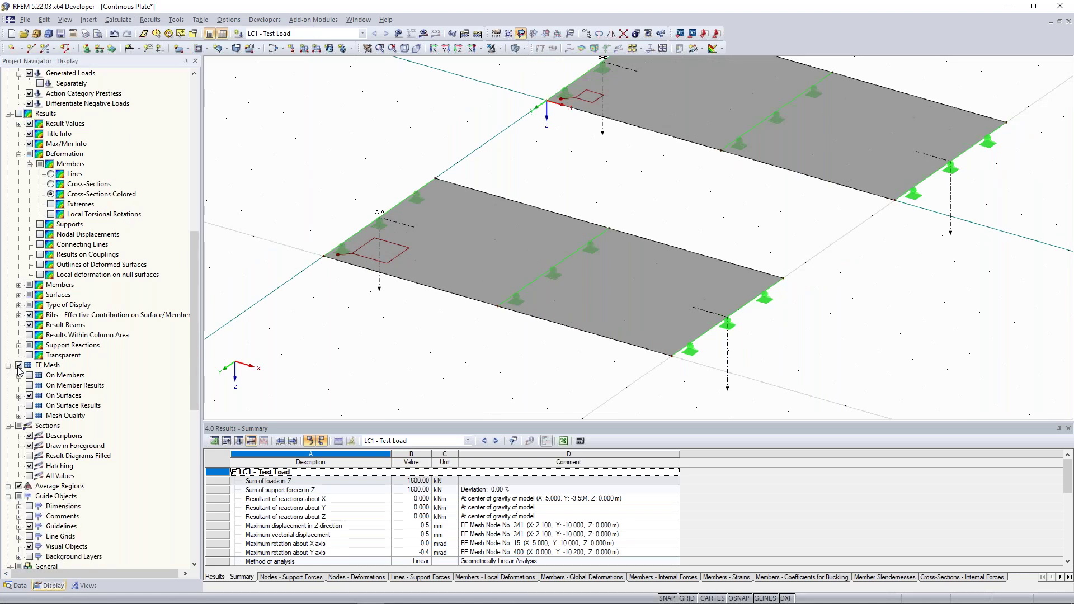
{"action": "scroll", "coordinate": [399, 134], "scroll_direction": "down", "scroll_amount": 1}
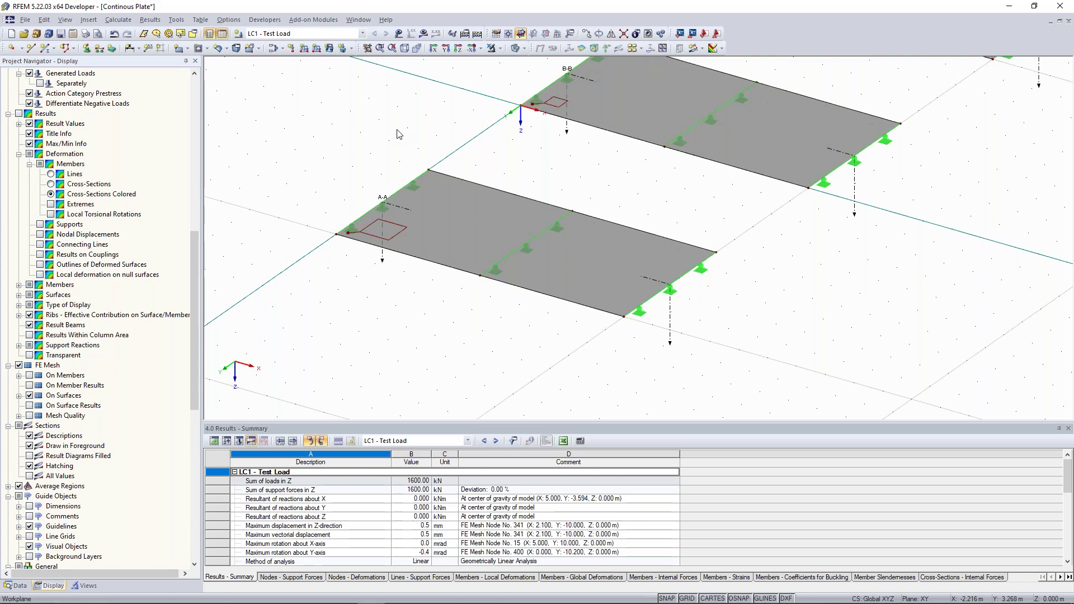
Display the LC1 results again with the result values hidden and inspect the FE mesh around section A-A
{"action": "left_click", "coordinate": [423, 33]}
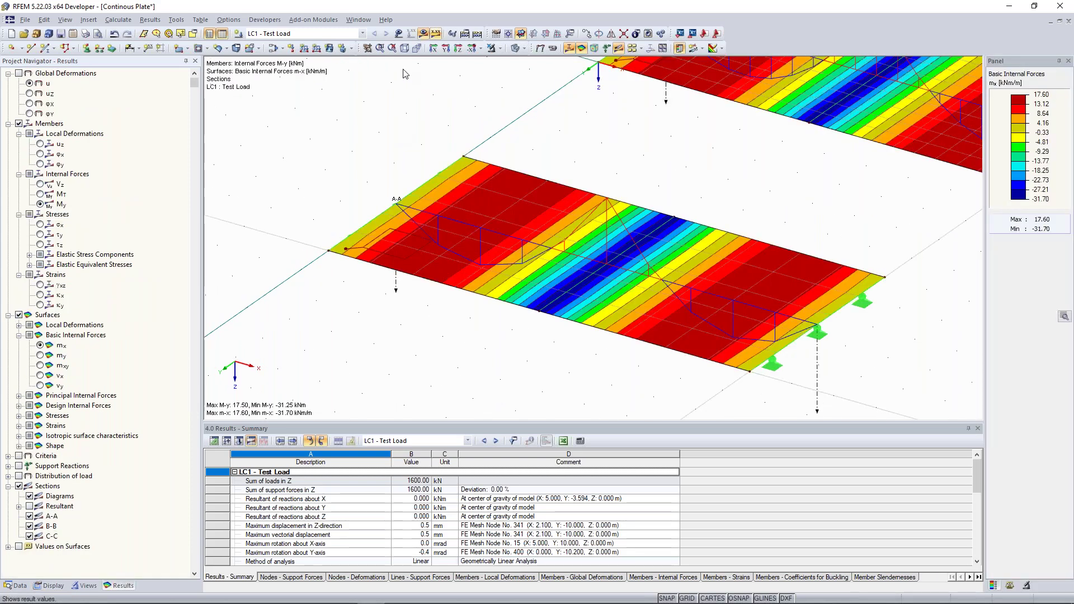
{"action": "scroll", "coordinate": [395, 268], "scroll_direction": "up", "scroll_amount": 5}
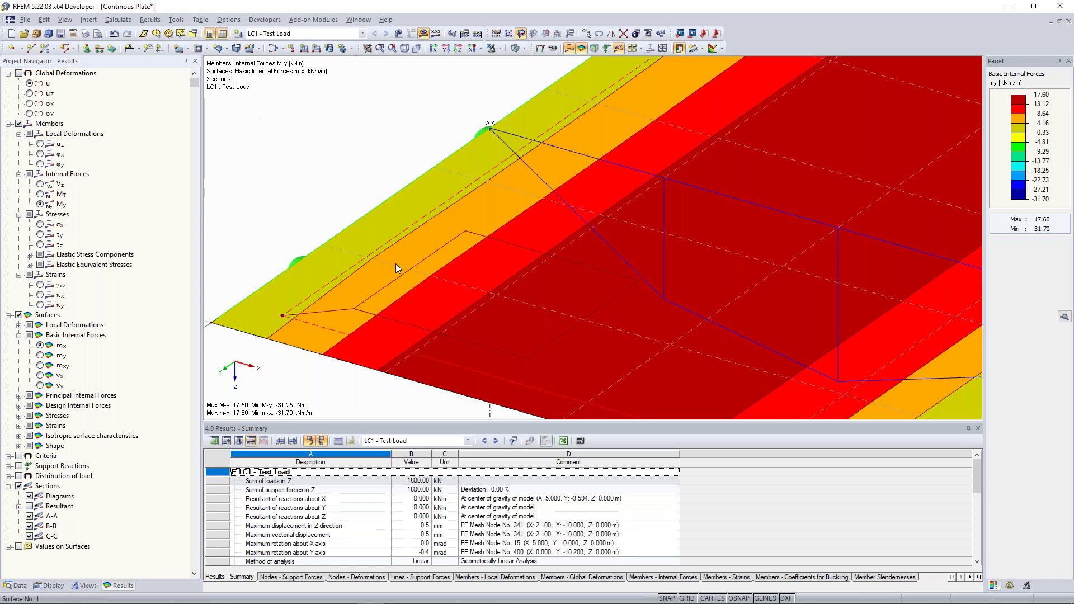
{"action": "scroll", "coordinate": [395, 268], "scroll_direction": "down", "scroll_amount": 6}
{"action": "scroll", "coordinate": [631, 177], "scroll_direction": "down", "scroll_amount": 2}
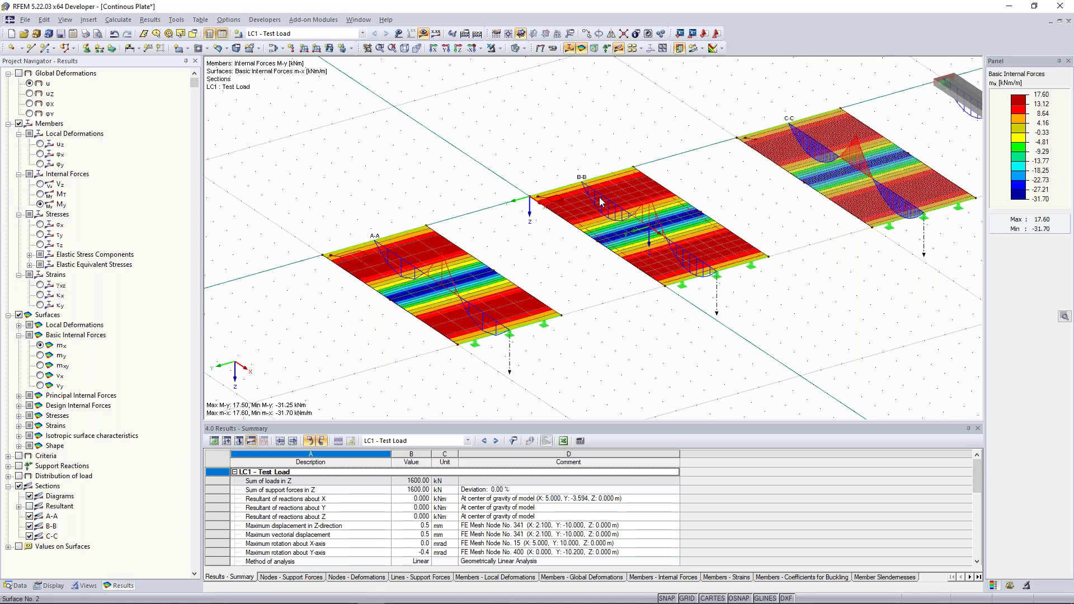
{"action": "scroll", "coordinate": [600, 201], "scroll_direction": "down", "scroll_amount": 2}
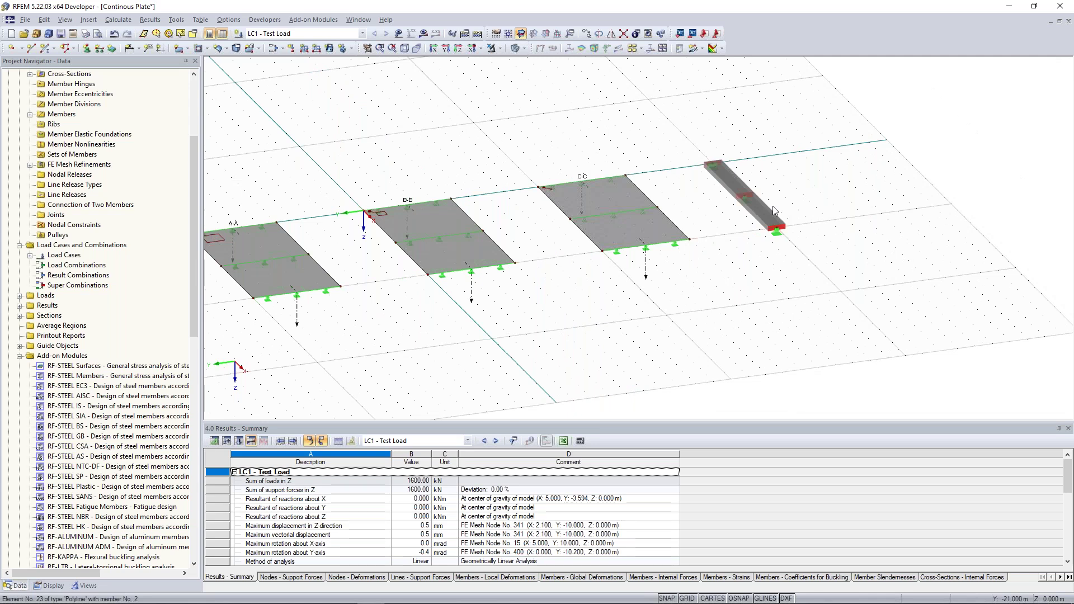
{"action": "scroll", "coordinate": [773, 211], "scroll_direction": "up", "scroll_amount": 2}
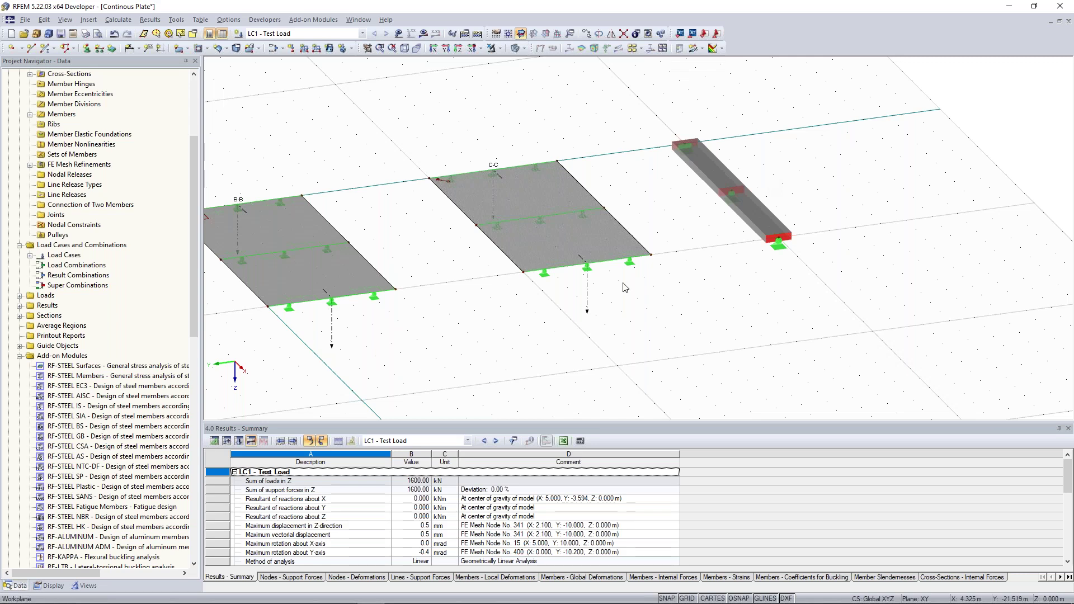
{"action": "scroll", "coordinate": [625, 287], "scroll_direction": "down", "scroll_amount": 2}
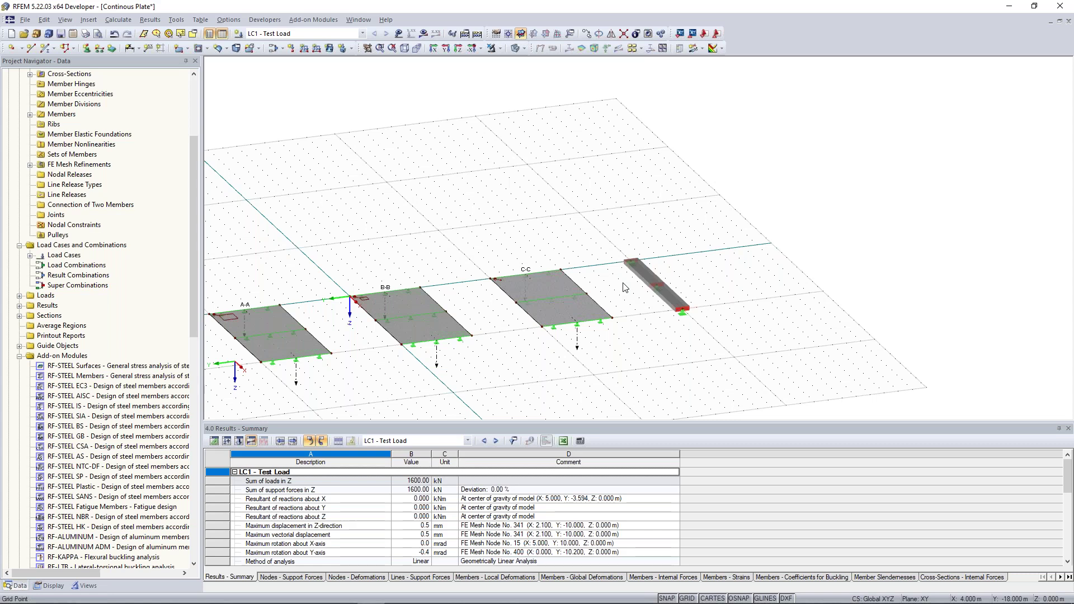
{"action": "scroll", "coordinate": [492, 283], "scroll_direction": "up", "scroll_amount": 5}
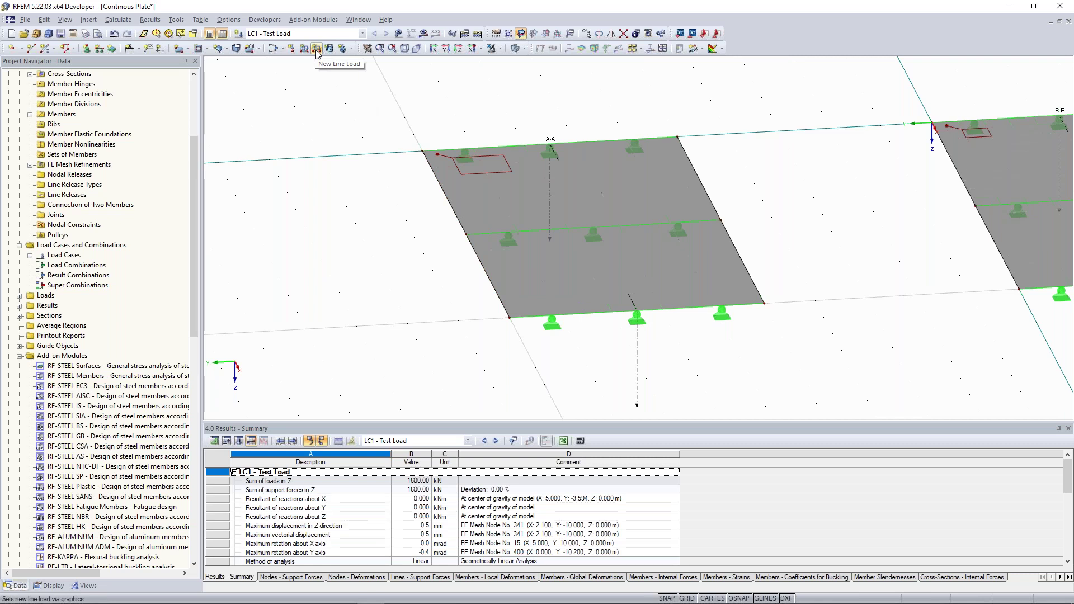
{"action": "scroll", "coordinate": [488, 231], "scroll_direction": "up", "scroll_amount": 3}
{"action": "middle_click_drag", "start_coordinate": [501, 260], "coordinate": [462, 243], "text": "ctrl"}
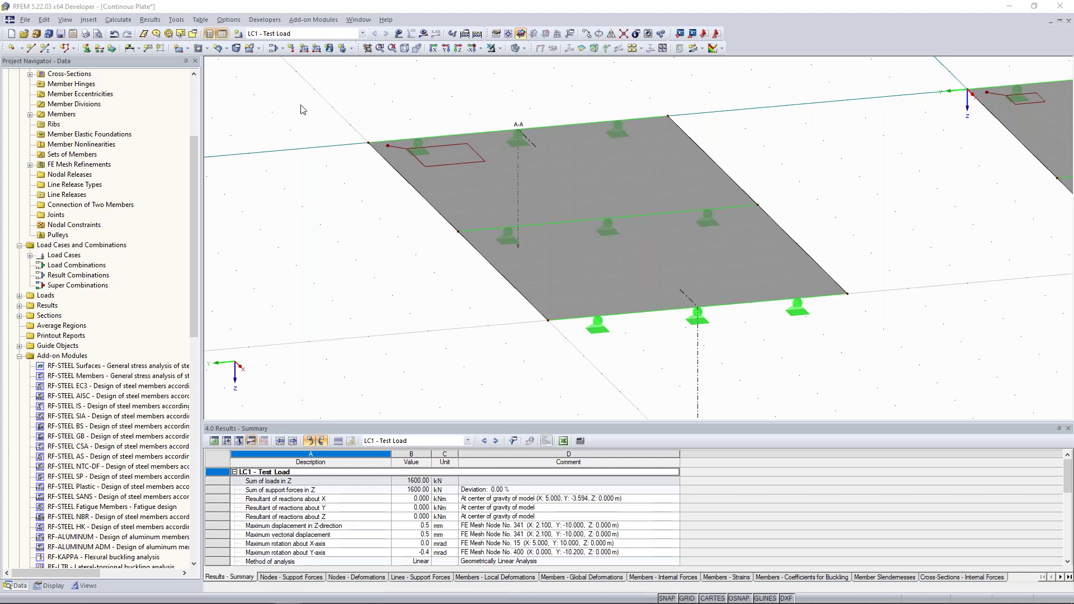
Switch to the browser, view the Gartenmetall metal railing picture in the "geländer englisch" image results, and return to RFEM
{"action": "key", "text": "alt+Tab"}
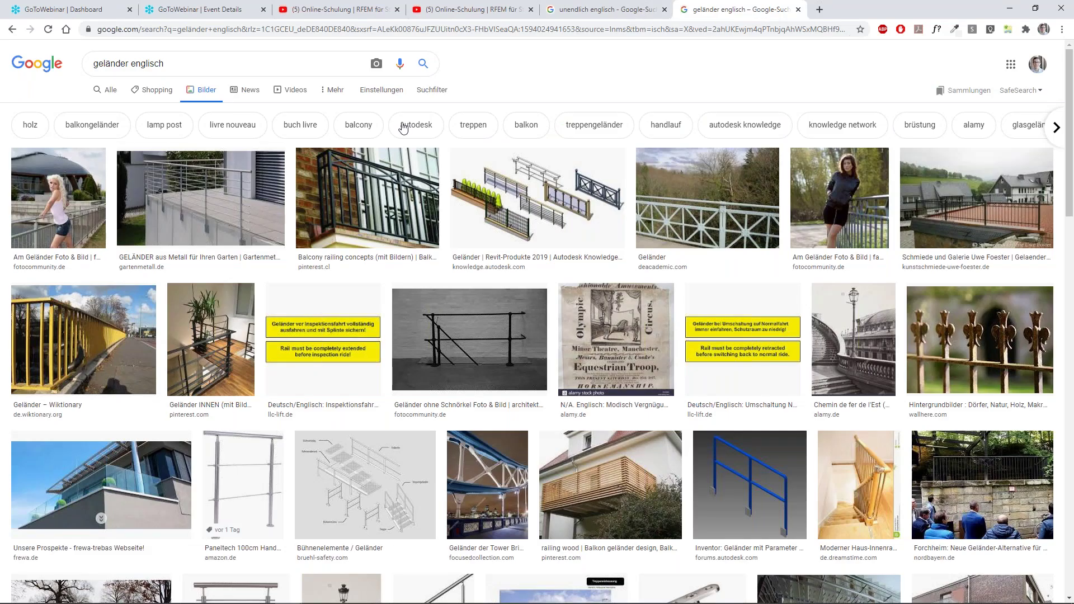
{"action": "left_click", "coordinate": [222, 209]}
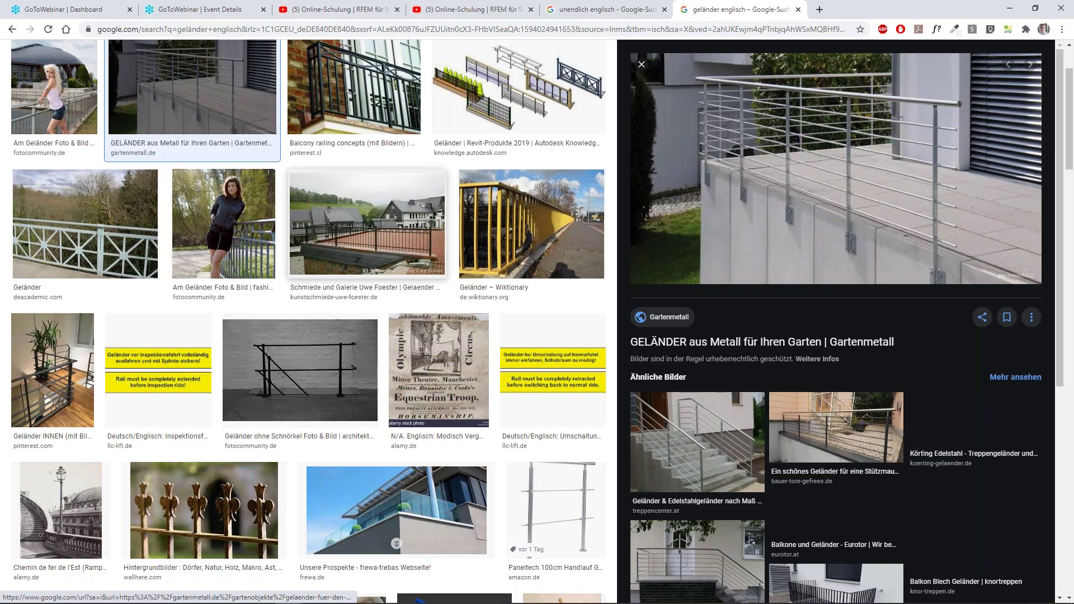
{"action": "key", "text": "alt+Tab"}
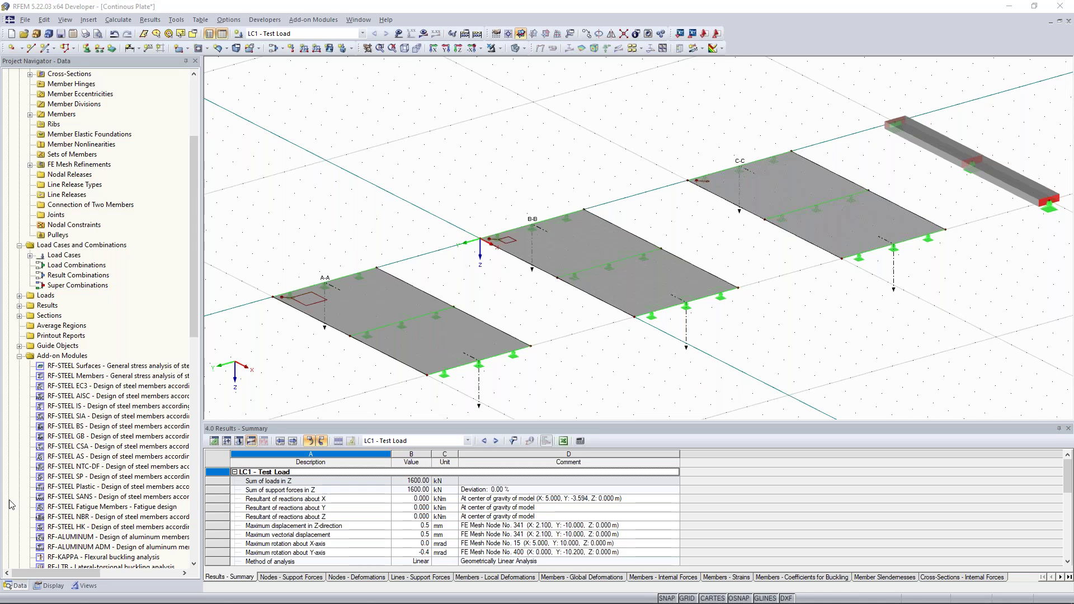
Display the LC1 results again with the section diagrams and result values shown for the plates and the beam
{"action": "left_click", "coordinate": [423, 33]}
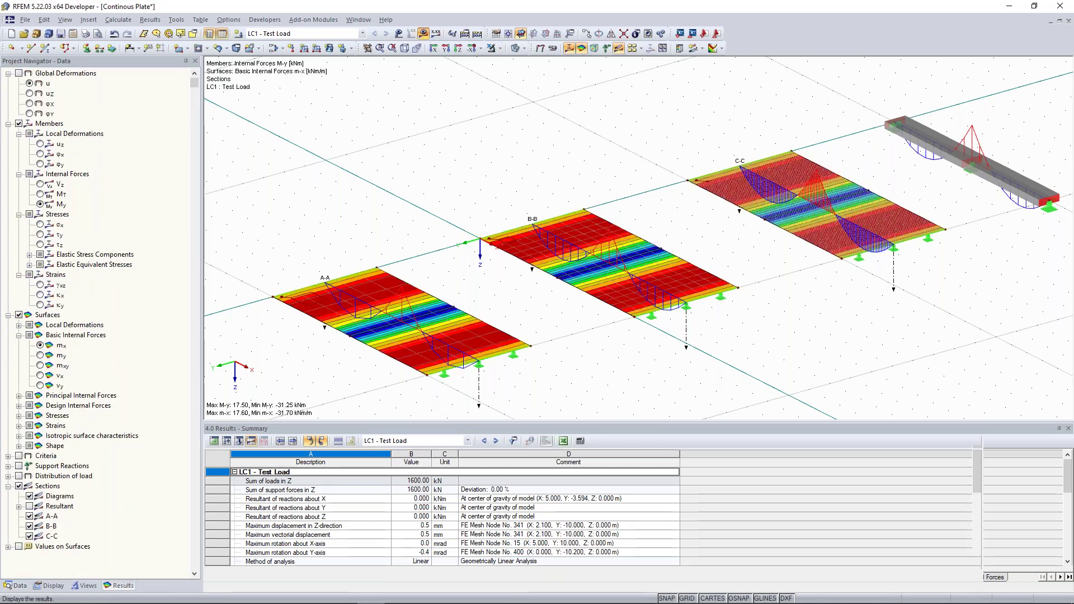
{"action": "left_click", "coordinate": [18, 486]}
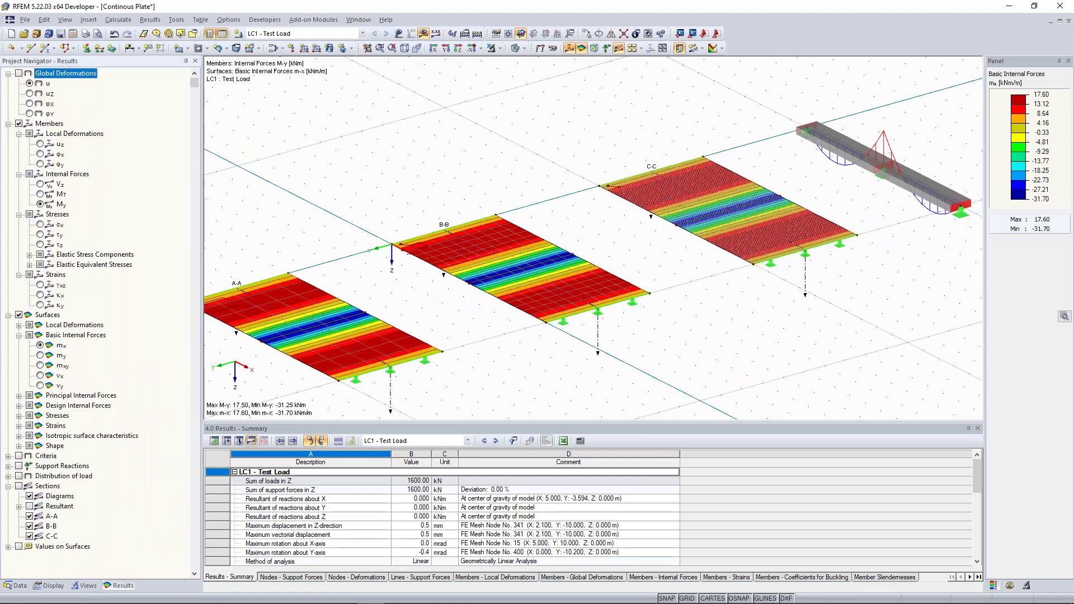
{"action": "middle_click_drag", "start_coordinate": [559, 252], "coordinate": [530, 227]}
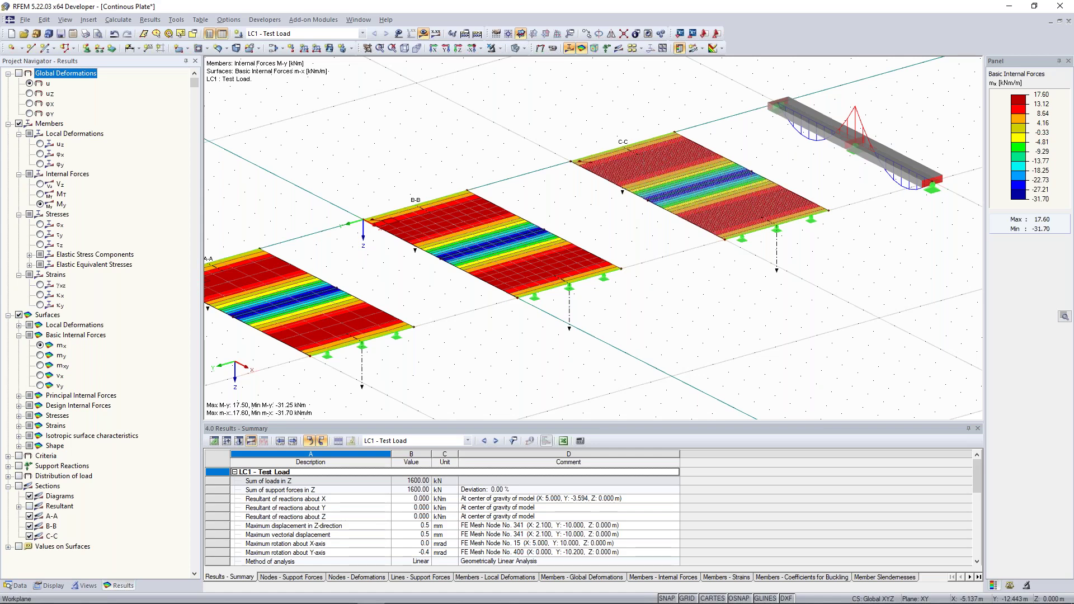
{"action": "left_click", "coordinate": [435, 35]}
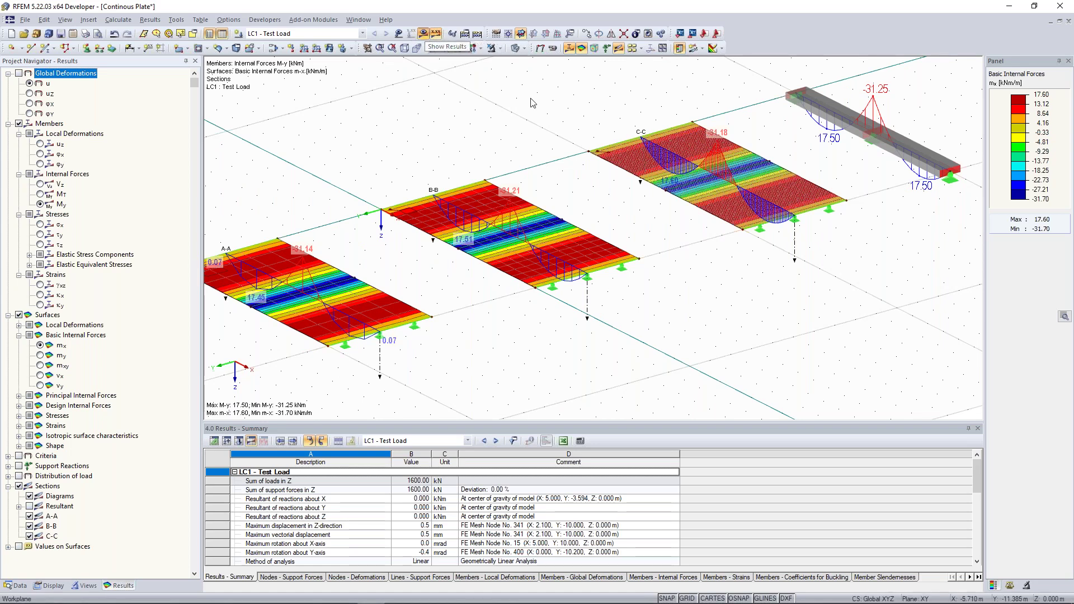
{"action": "middle_click_drag", "start_coordinate": [876, 141], "coordinate": [759, 201]}
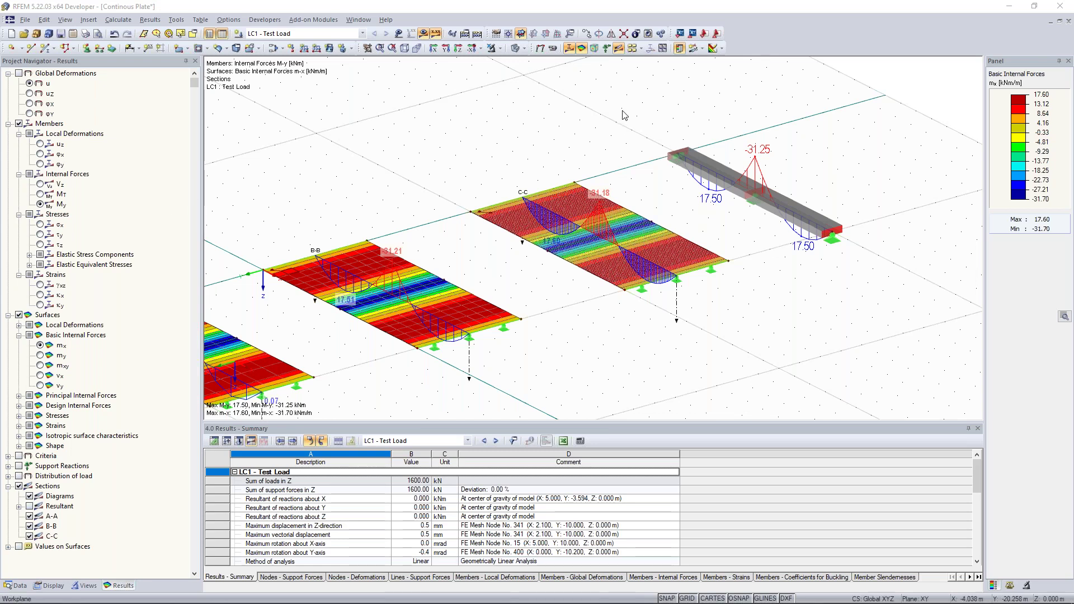
Display the shear force Vz of the members and examine its diagram along the two-span beam up close
{"action": "left_click", "coordinate": [631, 132]}
{"action": "middle_click_drag", "start_coordinate": [630, 132], "coordinate": [531, 162]}
{"action": "left_click", "coordinate": [41, 184]}
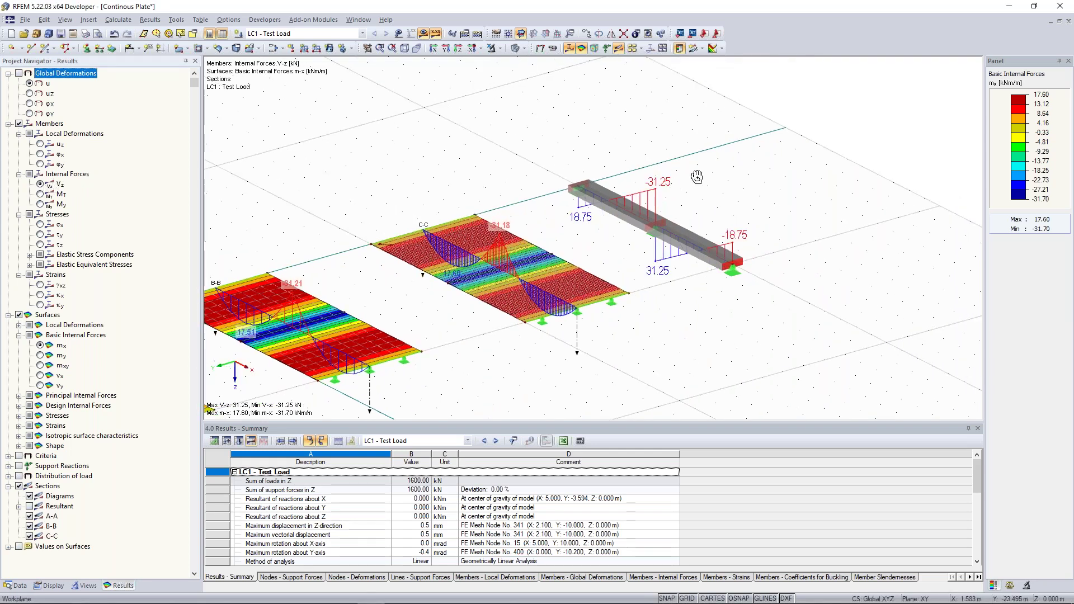
{"action": "middle_click_drag", "start_coordinate": [694, 175], "coordinate": [515, 142], "text": "ctrl"}
{"action": "scroll", "coordinate": [515, 141], "scroll_direction": "up", "scroll_amount": 5}
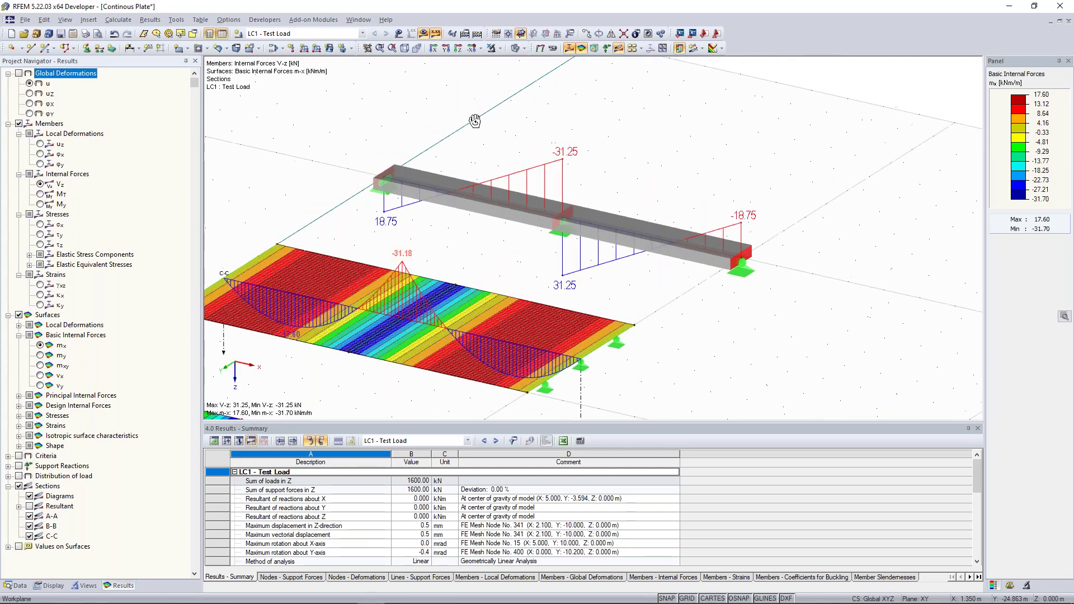
{"action": "scroll", "coordinate": [578, 130], "scroll_direction": "down", "scroll_amount": 2}
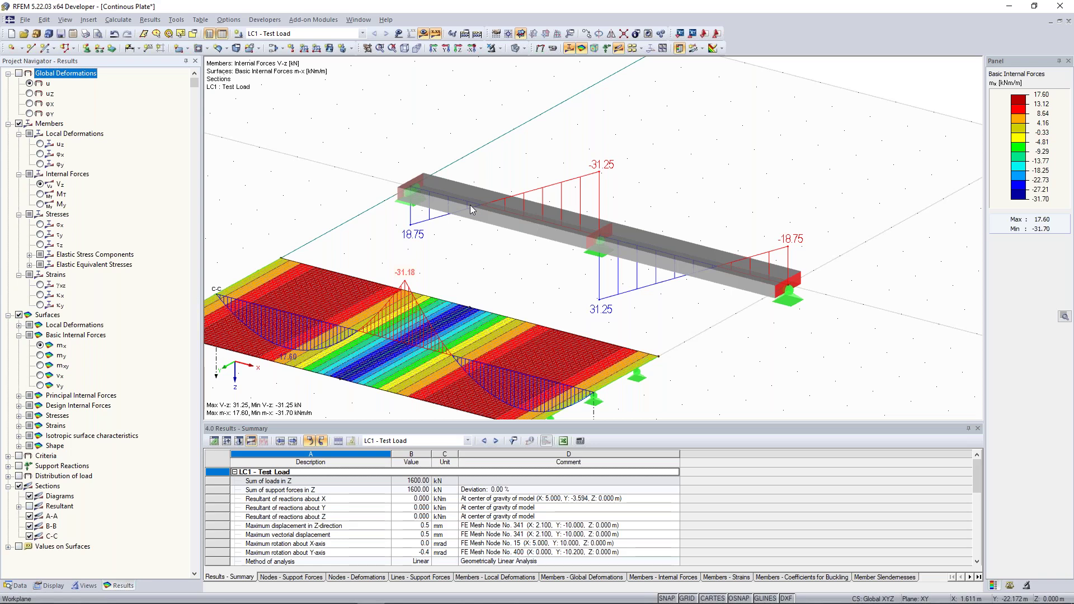
Turn on the member orientation display for the two beam members and reverse their orientation
{"action": "right_click", "coordinate": [541, 222]}
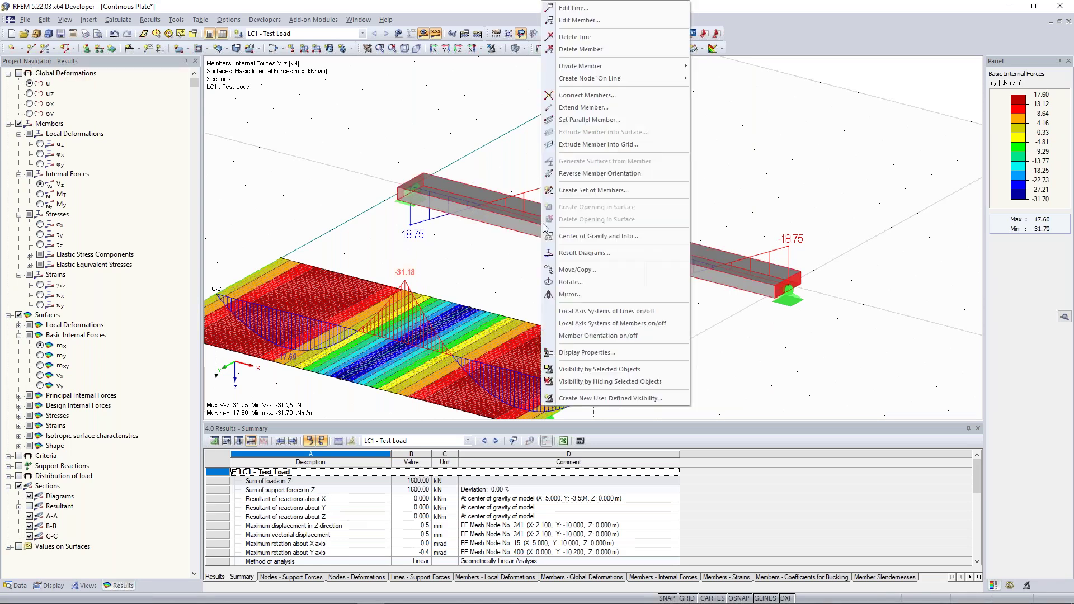
{"action": "left_click", "coordinate": [483, 218]}
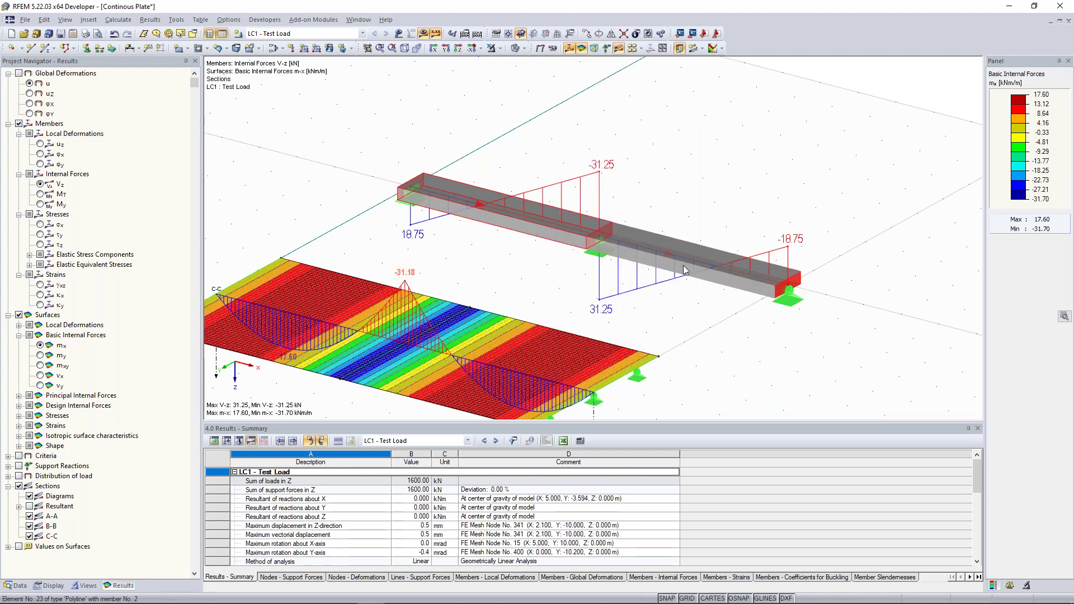
{"action": "right_click", "coordinate": [650, 247]}
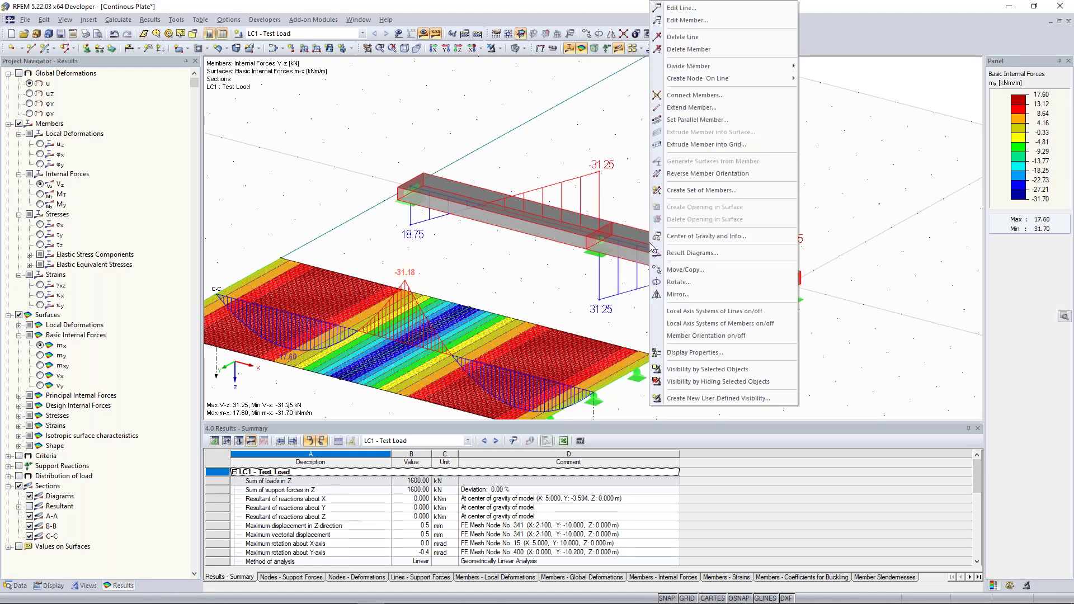
{"action": "left_click", "coordinate": [724, 342]}
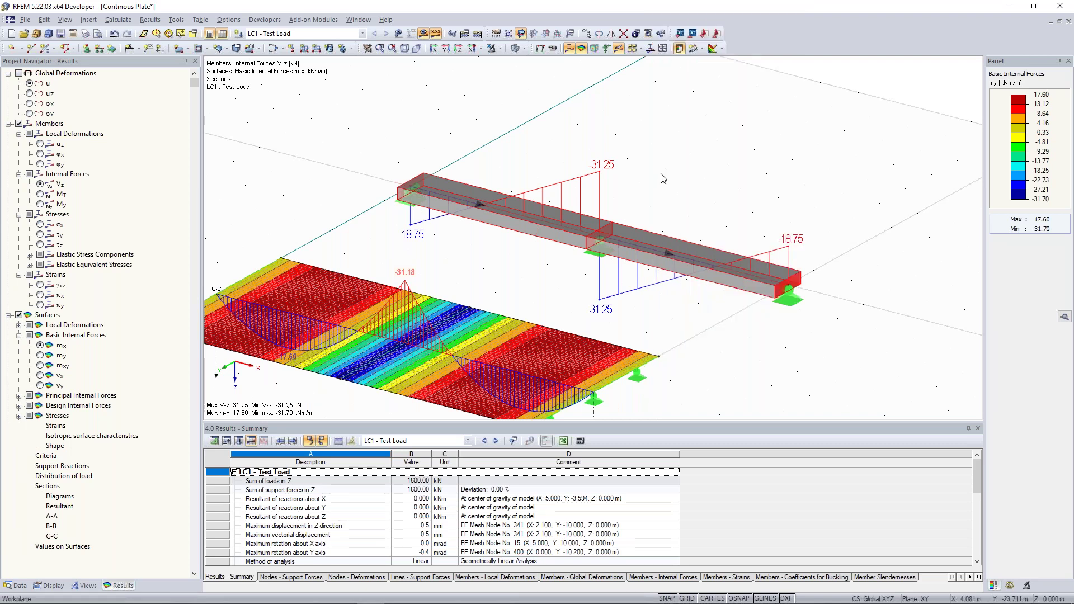
{"action": "right_click", "coordinate": [627, 239]}
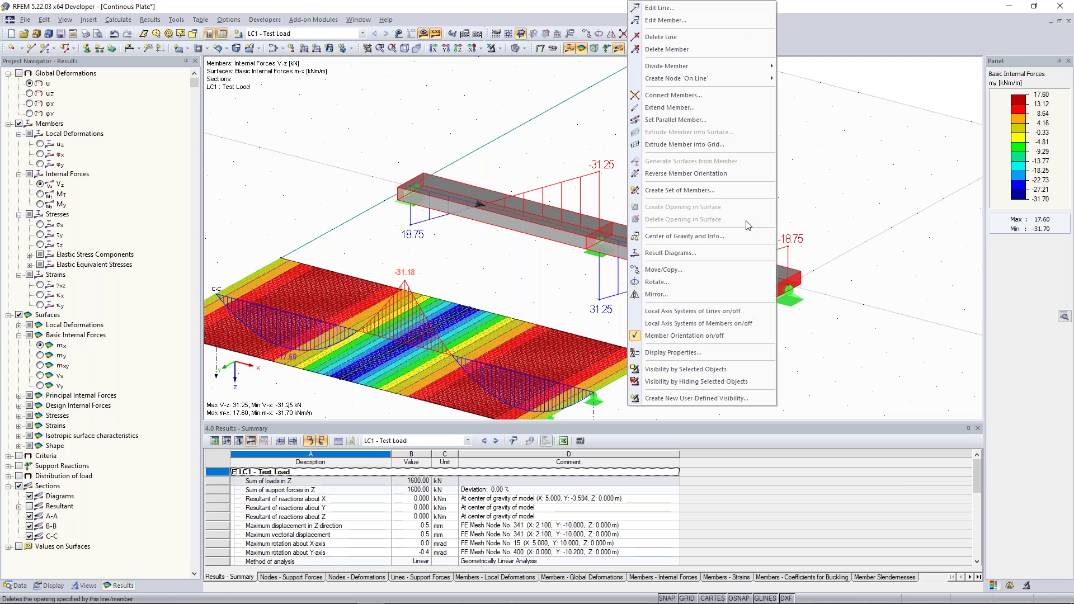
Display the beam's My moments again and turn on the bottom fibers of the members to compare them with the diagram
{"action": "left_click", "coordinate": [41, 205]}
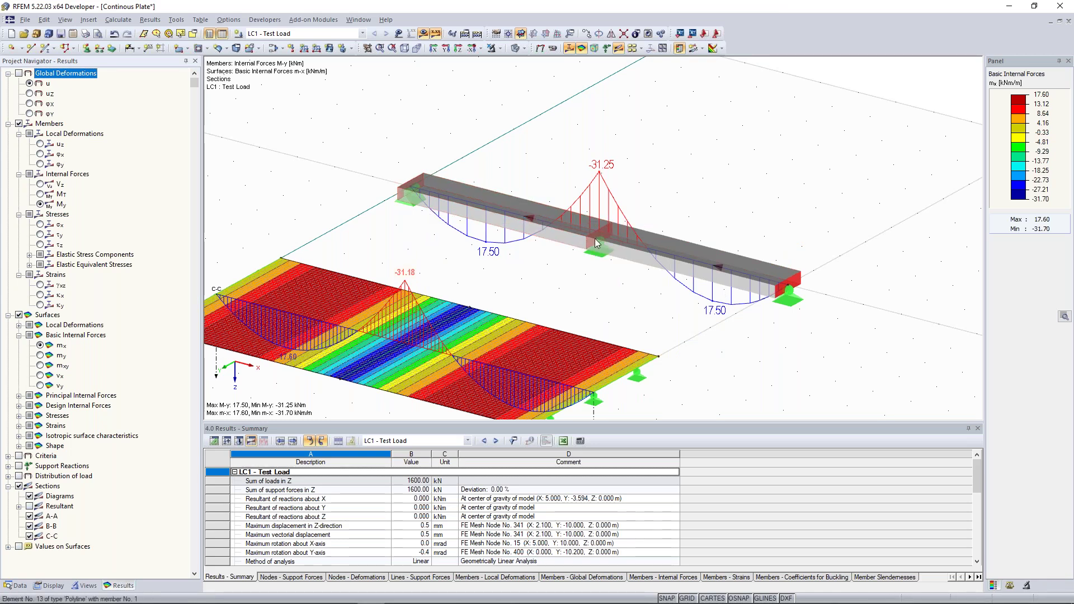
{"action": "left_click", "coordinate": [49, 586]}
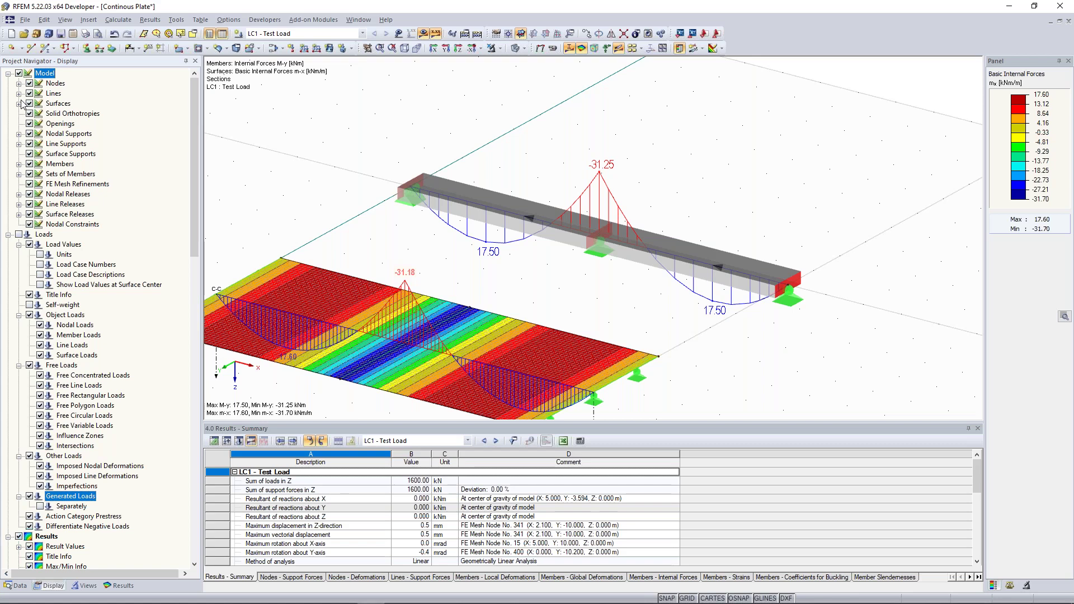
{"action": "left_click", "coordinate": [19, 163]}
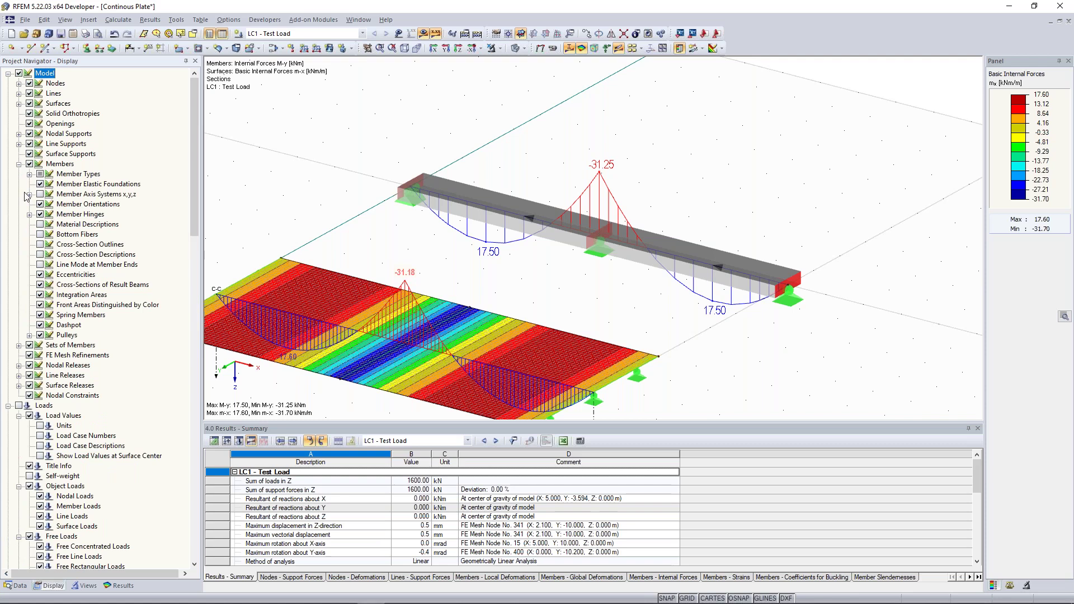
{"action": "left_click", "coordinate": [39, 234]}
{"action": "scroll", "coordinate": [529, 252], "scroll_direction": "up", "scroll_amount": 3}
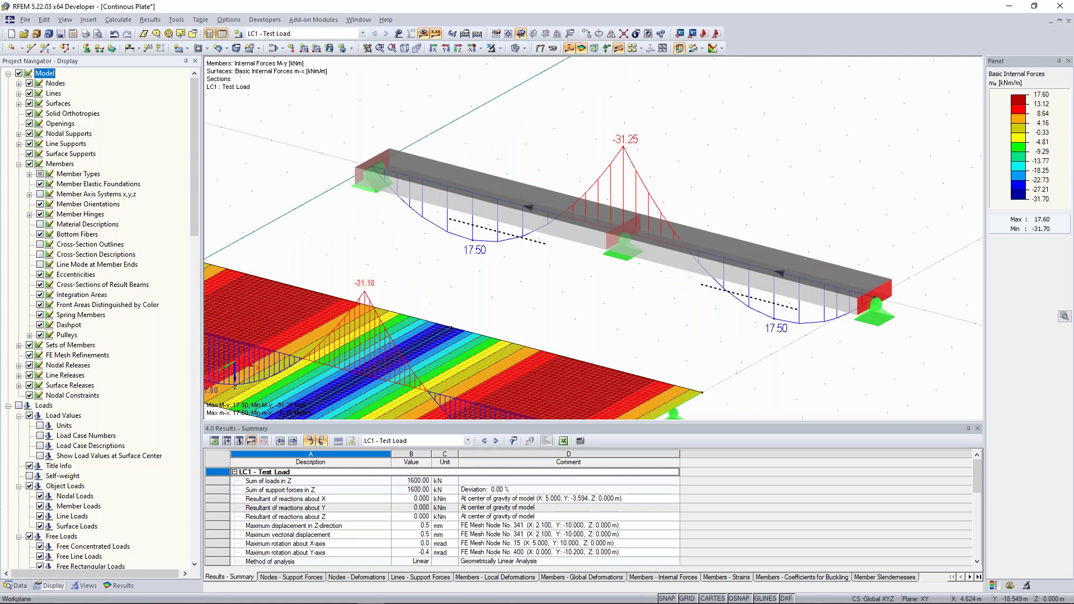
{"action": "middle_click_drag", "start_coordinate": [610, 218], "coordinate": [597, 211]}
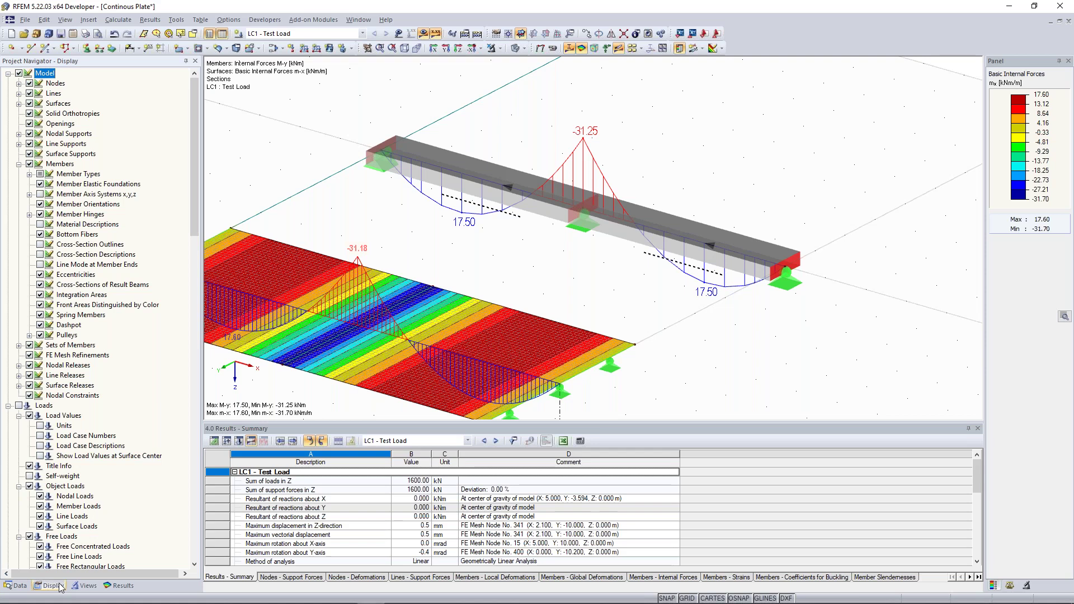
{"action": "scroll", "coordinate": [294, 190], "scroll_direction": "down", "scroll_amount": 3}
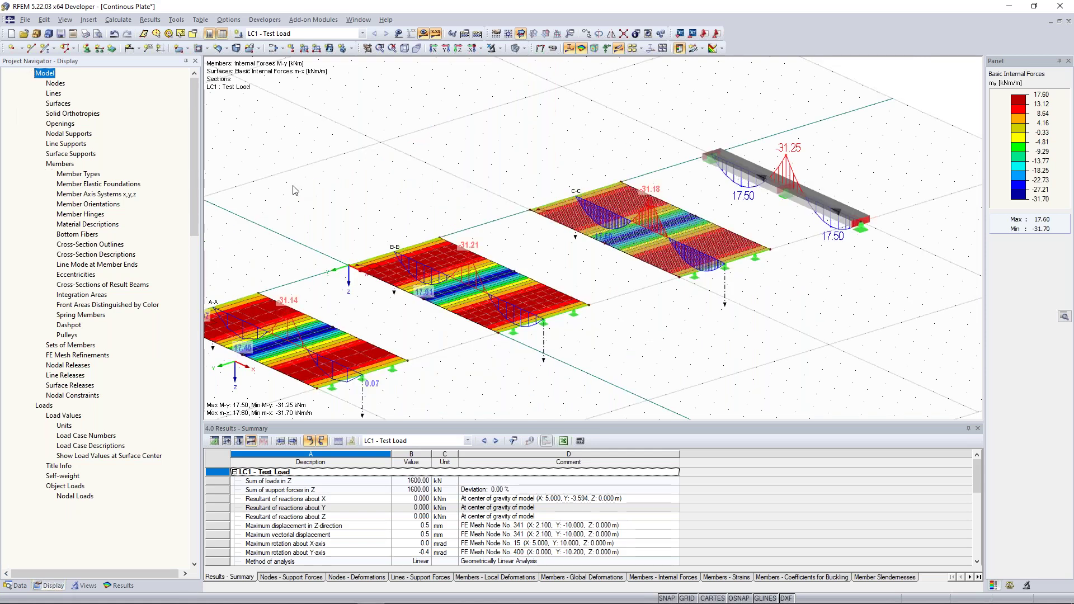
{"action": "scroll", "coordinate": [479, 173], "scroll_direction": "down", "scroll_amount": 1}
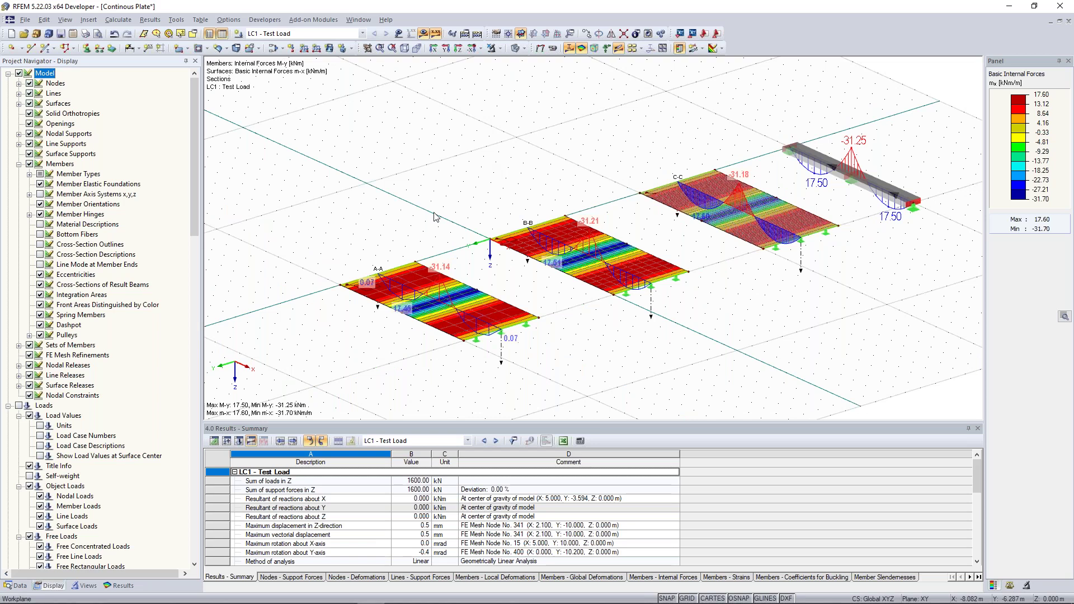
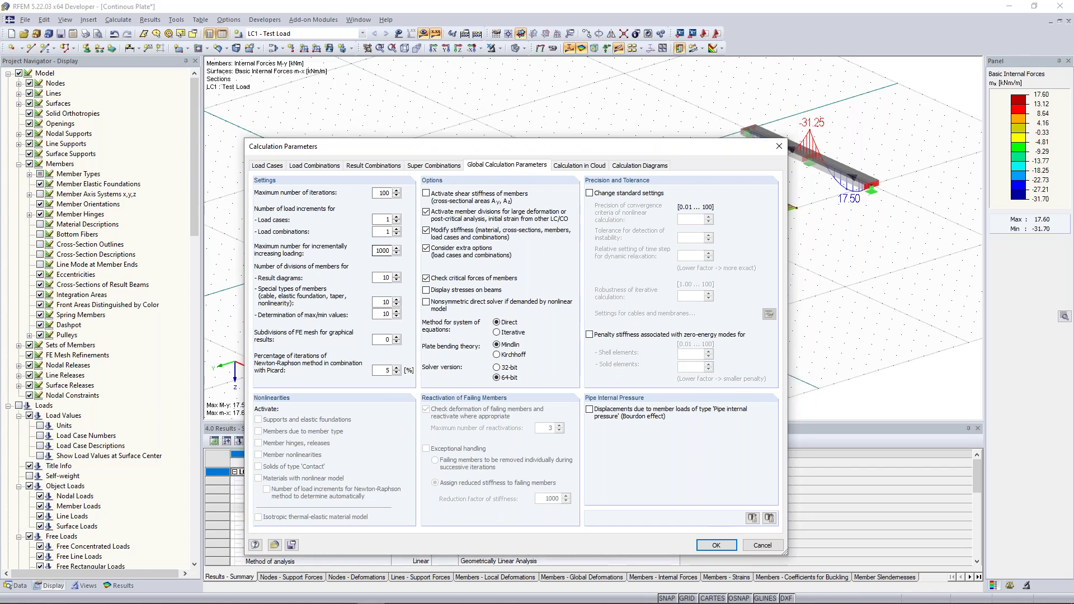
Review the plate bending theory setting and the Kirchhoff versus Reissner/Mindlin slide, and look at the recalculated mx results of the plates
{"action": "key", "text": "Return"}
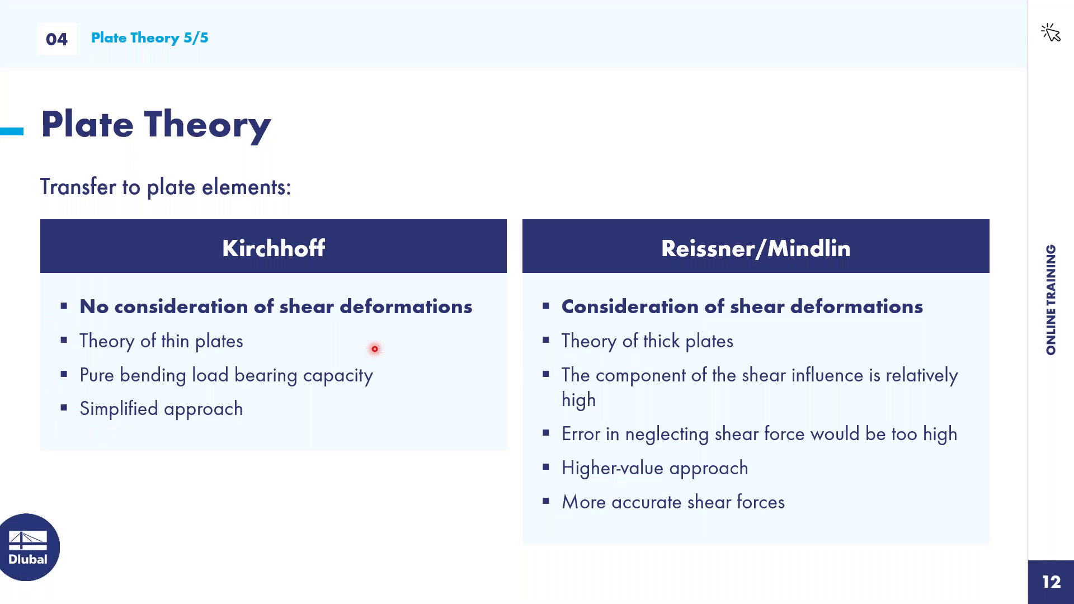
{"action": "key", "text": "Right"}
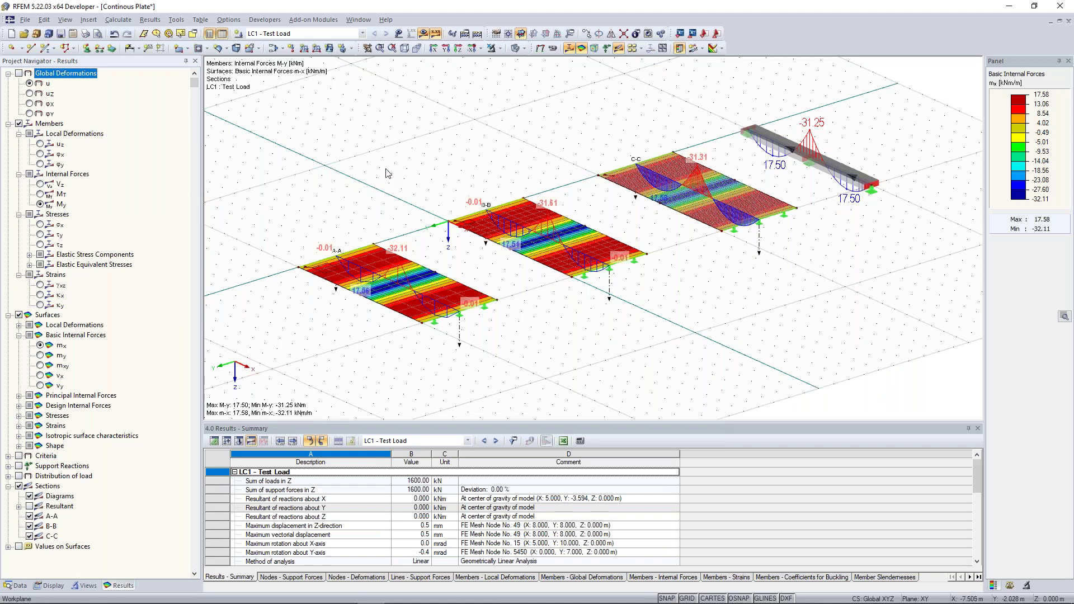
{"action": "scroll", "coordinate": [388, 173], "scroll_direction": "down", "scroll_amount": 2}
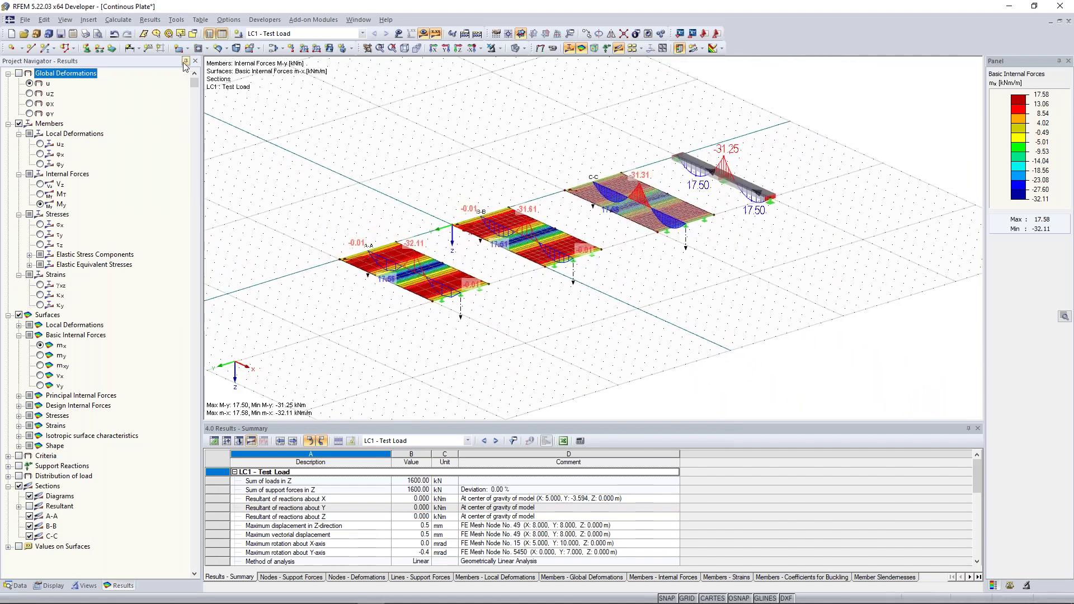
Set up a new 3D model named Euler Case 1 in the Examples project
{"action": "left_click", "coordinate": [16, 36]}
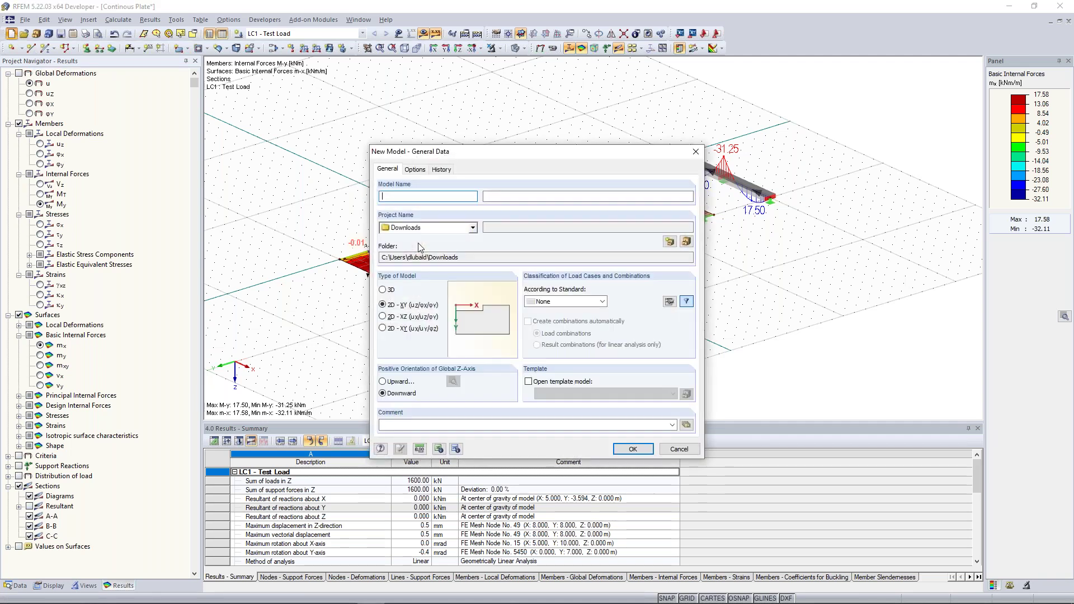
{"action": "type", "text": "Euler Case 1"}
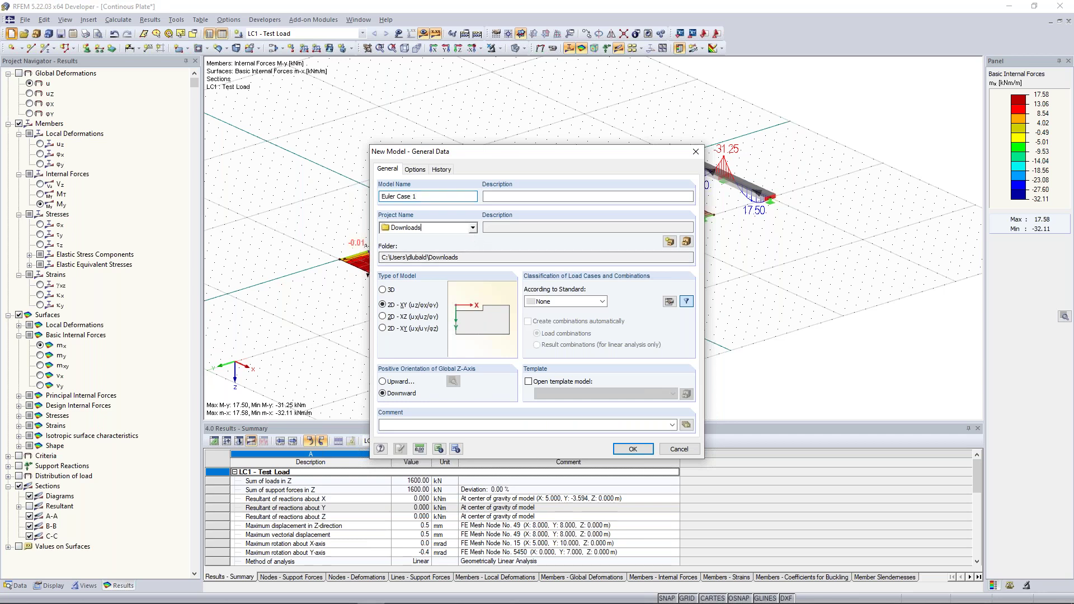
{"action": "left_click", "coordinate": [473, 227]}
{"action": "left_click", "coordinate": [442, 240]}
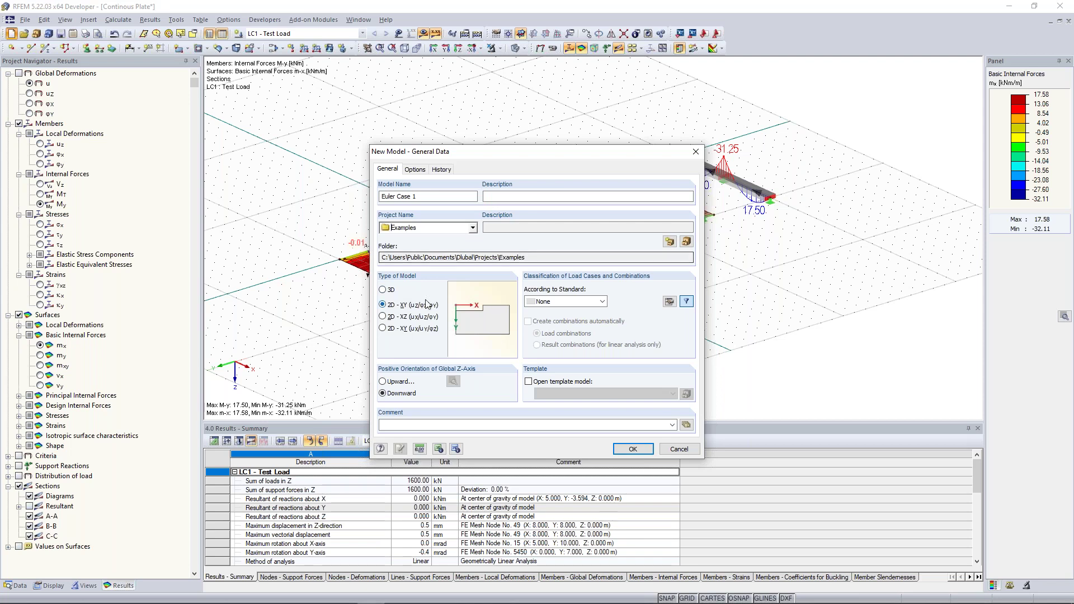
{"action": "left_click", "coordinate": [384, 290]}
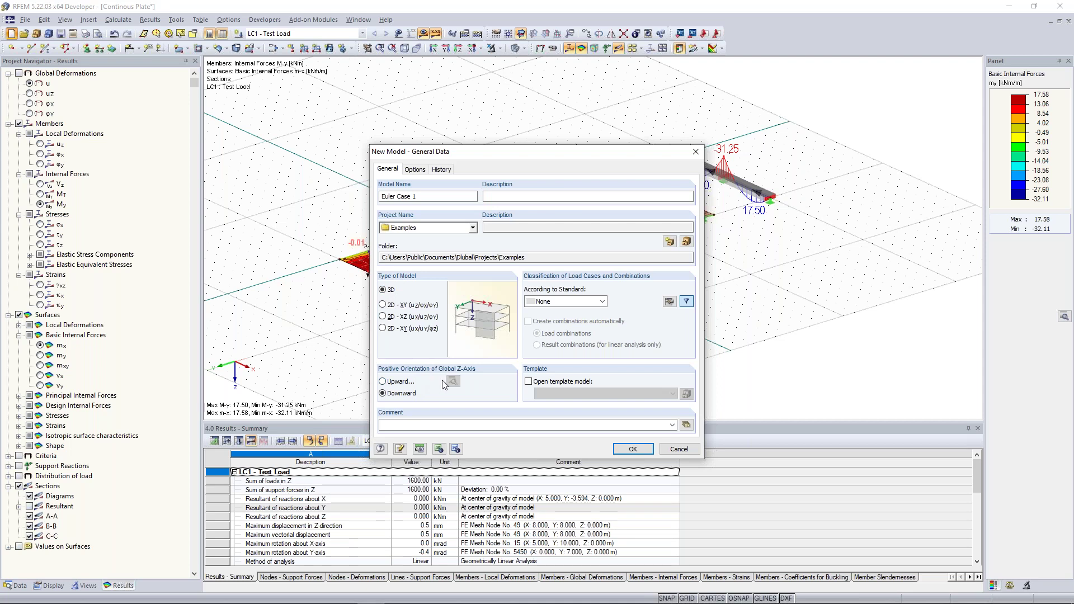
{"action": "left_click", "coordinate": [637, 450]}
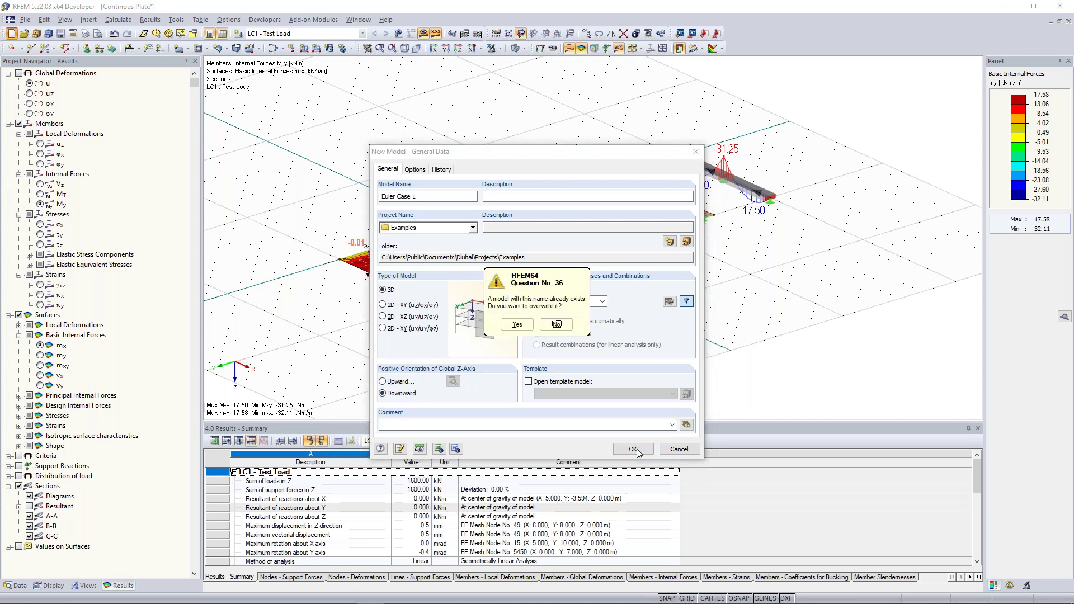
Decline overwriting the existing model and create the new one under the name Euler Case 1_1
{"action": "left_click", "coordinate": [557, 326]}
{"action": "left_click", "coordinate": [427, 196]}
{"action": "type", "text": "_1"}
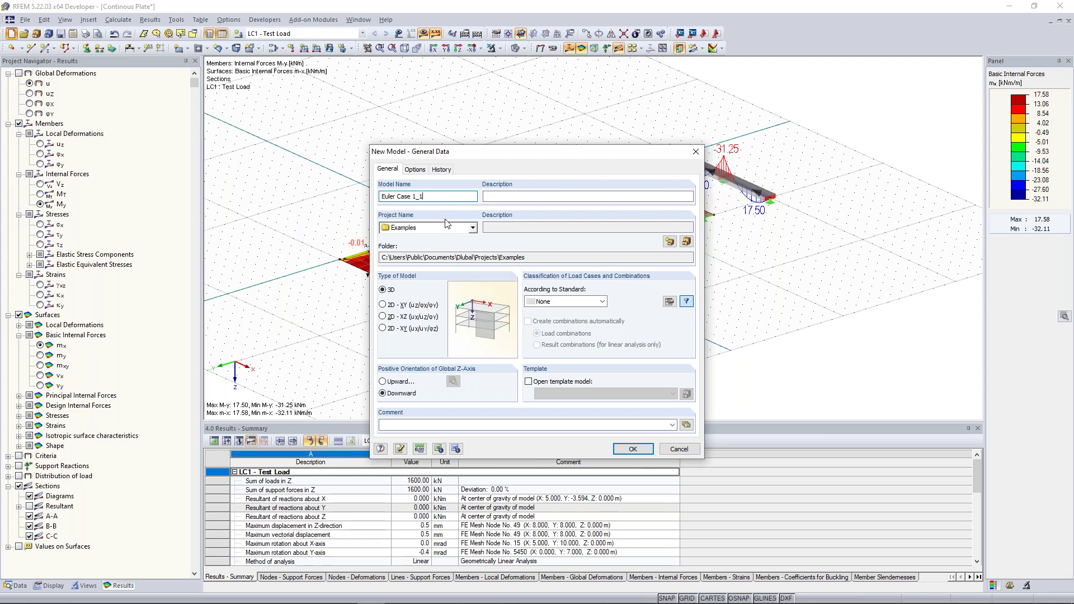
{"action": "key", "text": "Return"}
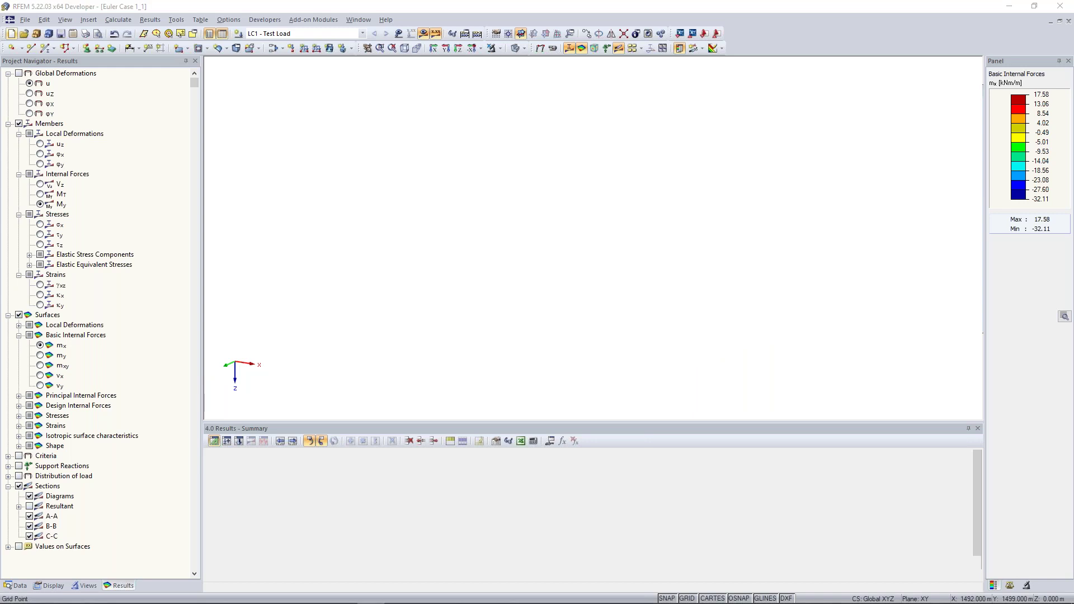
{"action": "key", "text": "ctrl+n"}
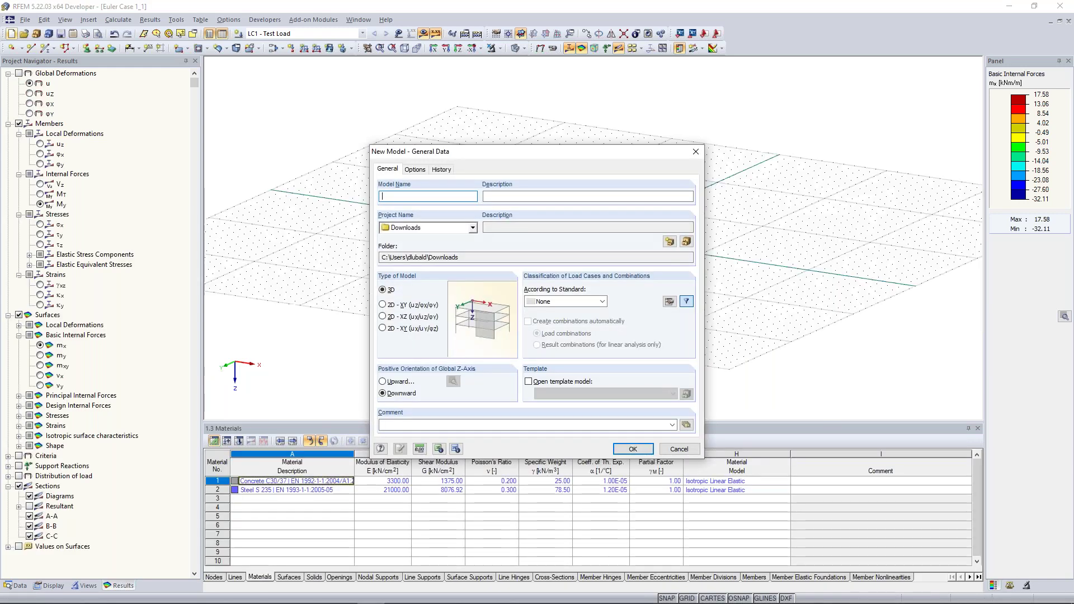
{"action": "left_click", "coordinate": [696, 154]}
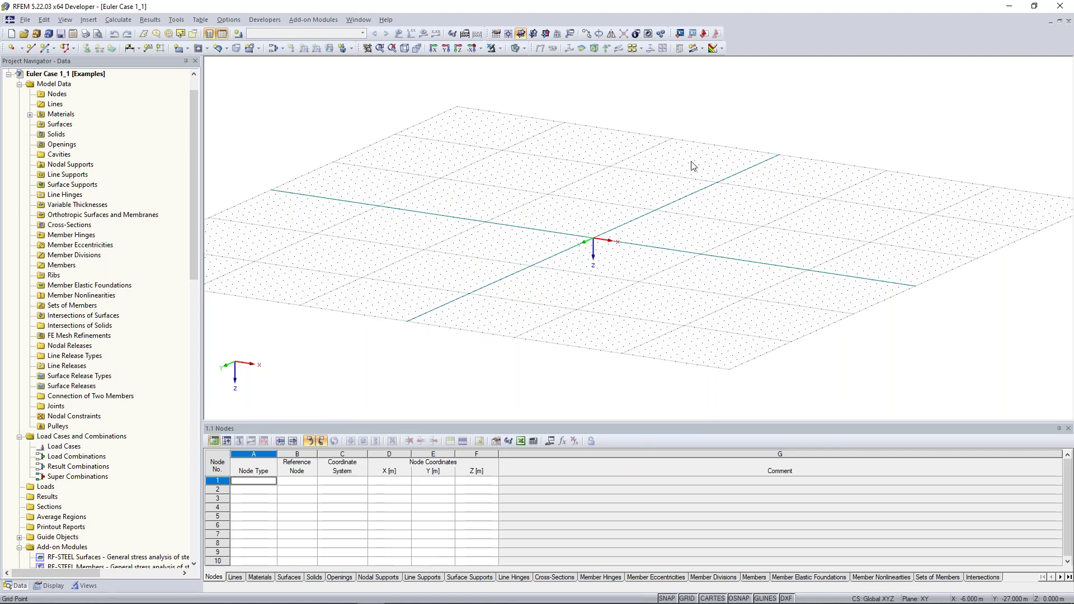
Start a new single beam member and open the library of rolled I-sections for its new cross-section
{"action": "scroll", "coordinate": [578, 224], "scroll_direction": "up", "scroll_amount": 3}
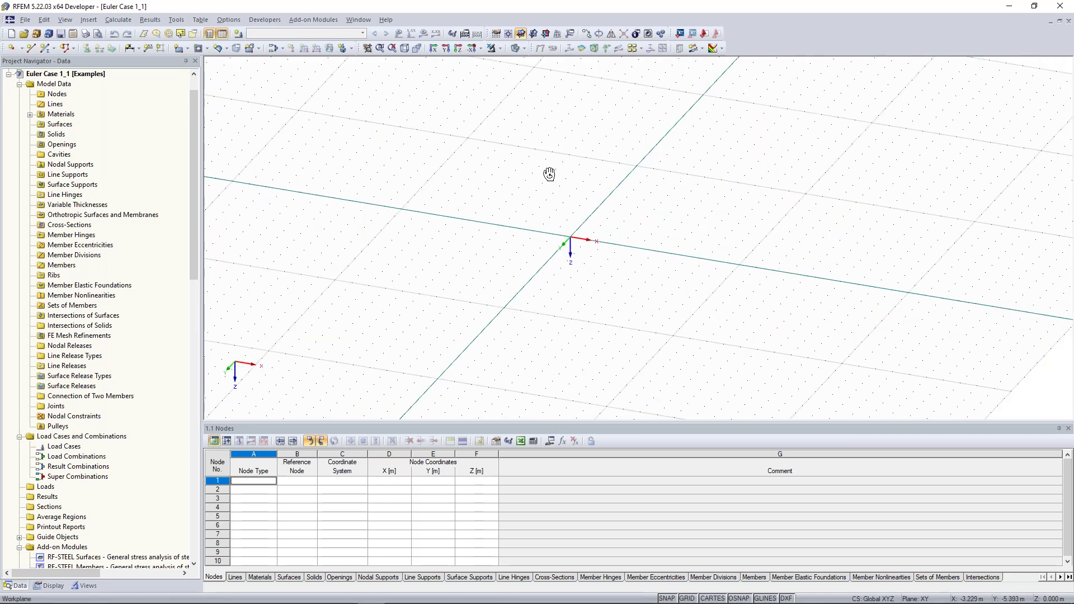
{"action": "middle_click_drag", "start_coordinate": [549, 173], "coordinate": [553, 192], "text": "ctrl"}
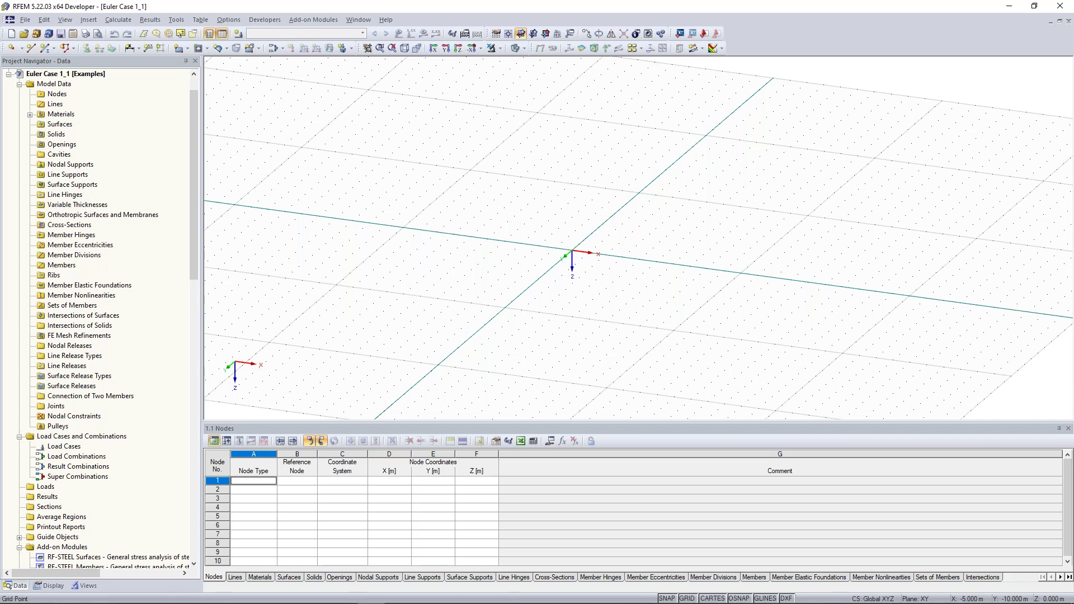
{"action": "middle_click_drag", "start_coordinate": [628, 232], "coordinate": [601, 159], "text": "ctrl"}
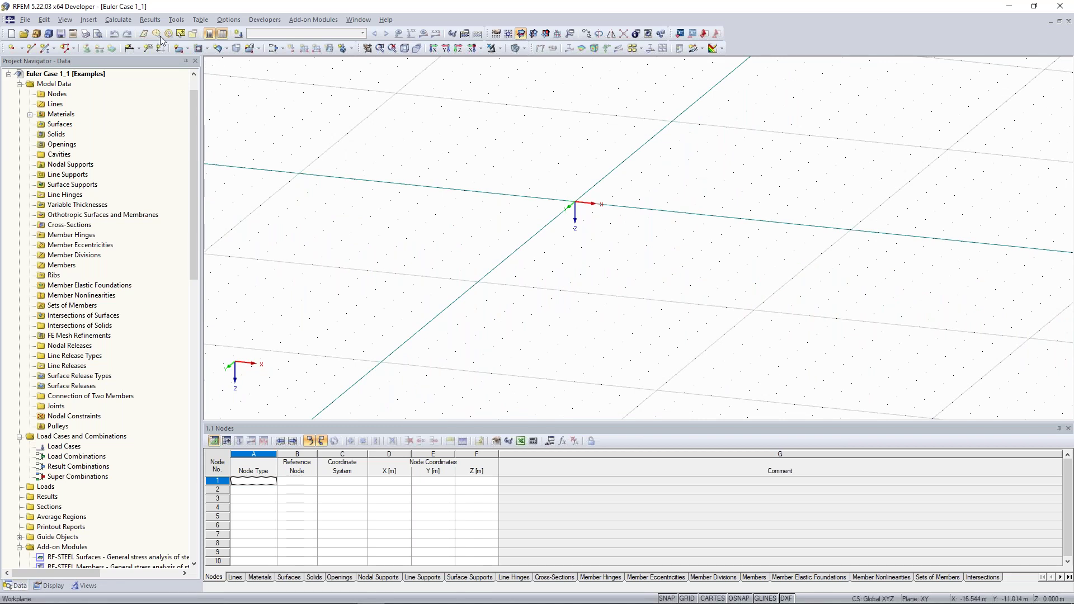
{"action": "left_click", "coordinate": [47, 51]}
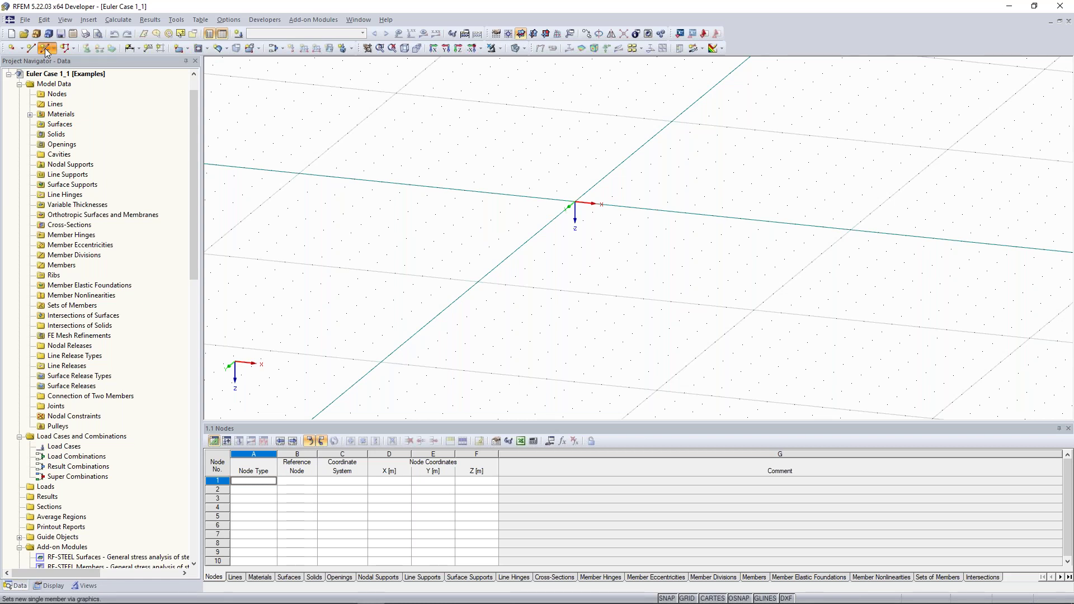
{"action": "left_click", "coordinate": [46, 51]}
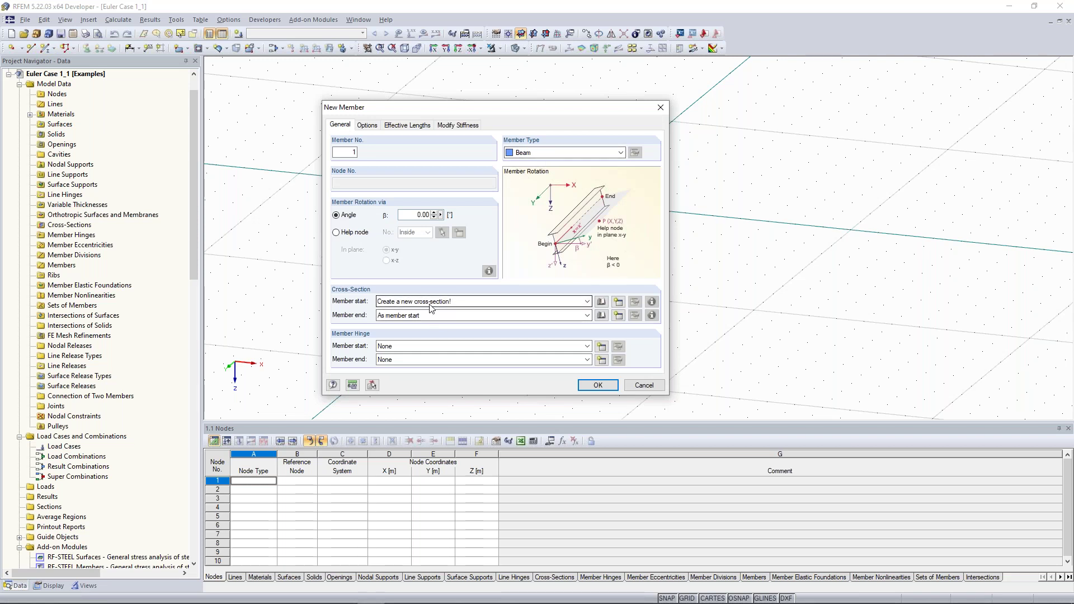
{"action": "left_click", "coordinate": [619, 302]}
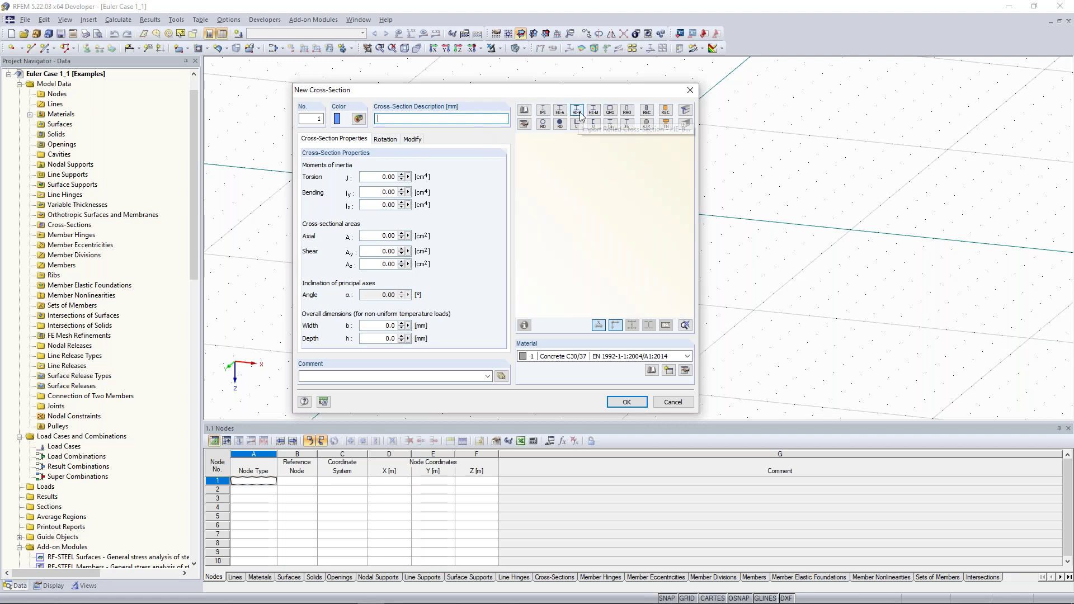
{"action": "left_click_drag", "start_coordinate": [576, 97], "coordinate": [579, 101]}
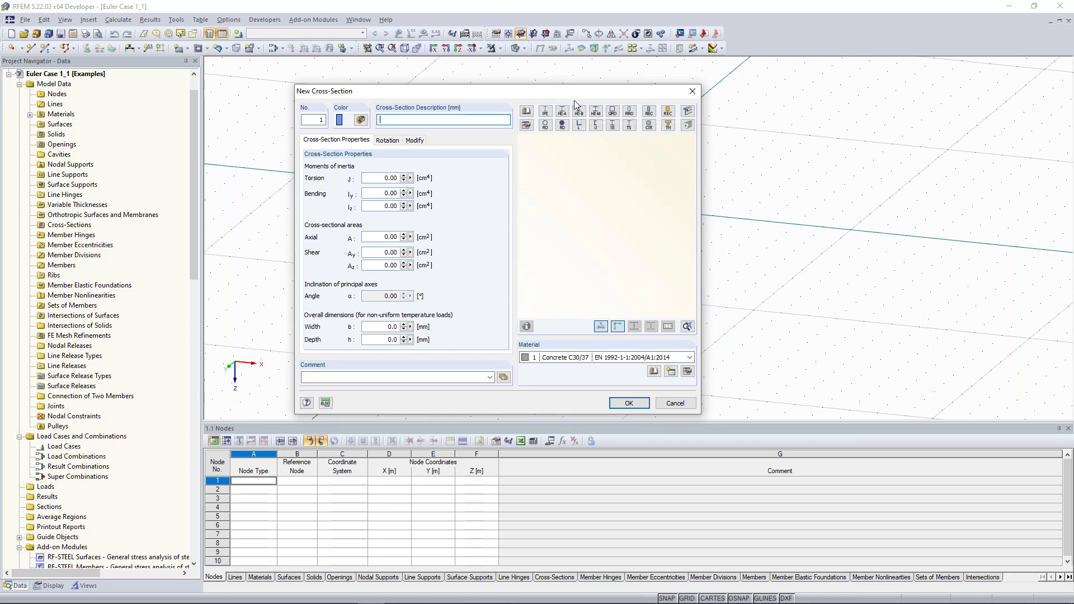
{"action": "left_click", "coordinate": [526, 112]}
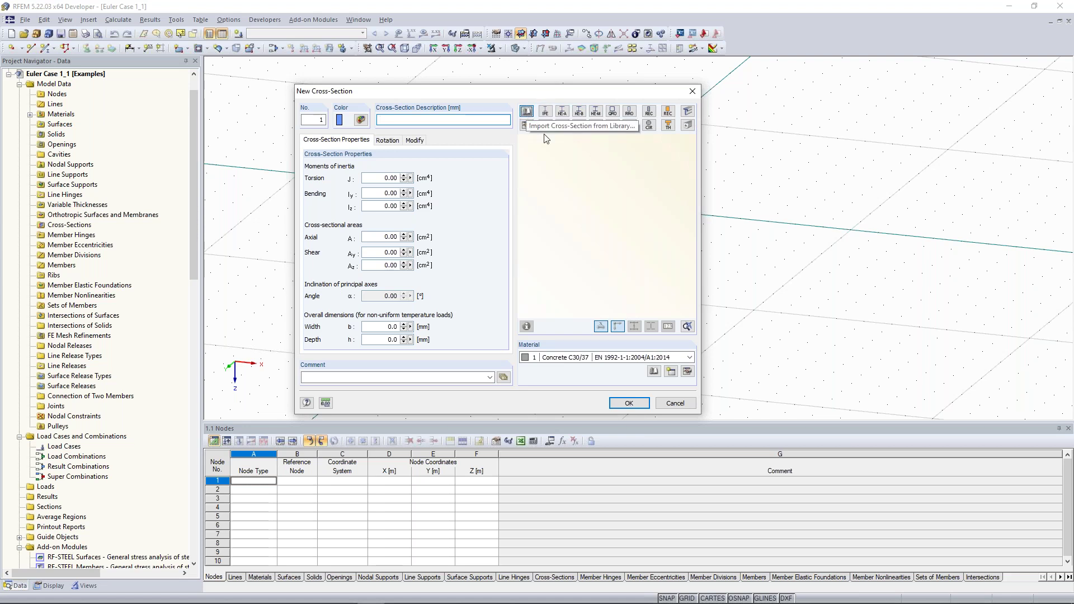
{"action": "left_click", "coordinate": [526, 114]}
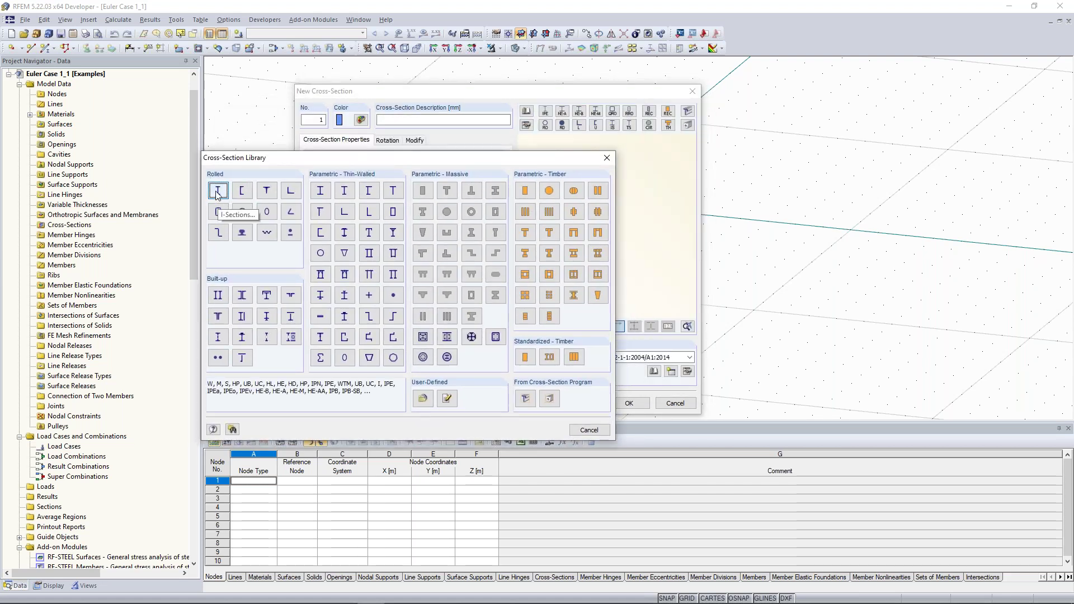
{"action": "left_click", "coordinate": [219, 193]}
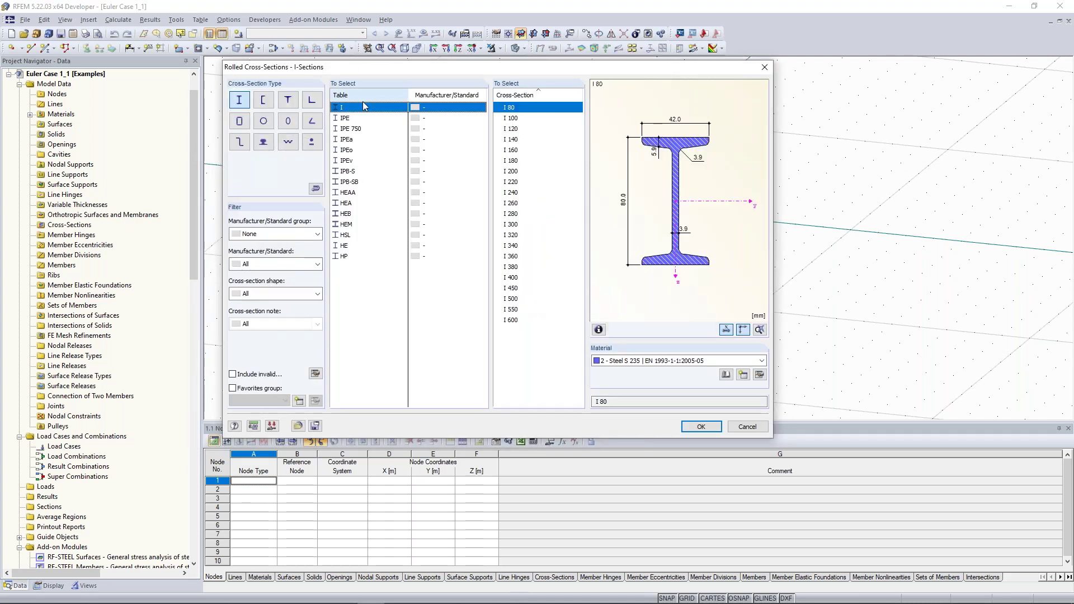
Choose the HEB 300 section in Steel S 235 and assign it to the new beam member
{"action": "left_click", "coordinate": [347, 215]}
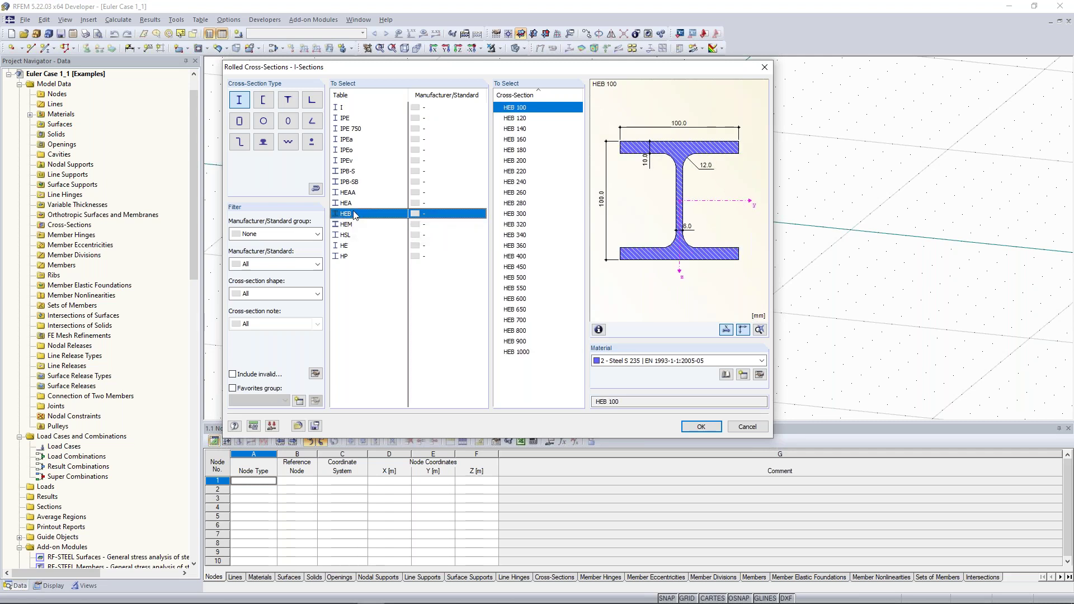
{"action": "left_click", "coordinate": [350, 207]}
{"action": "left_click", "coordinate": [346, 216]}
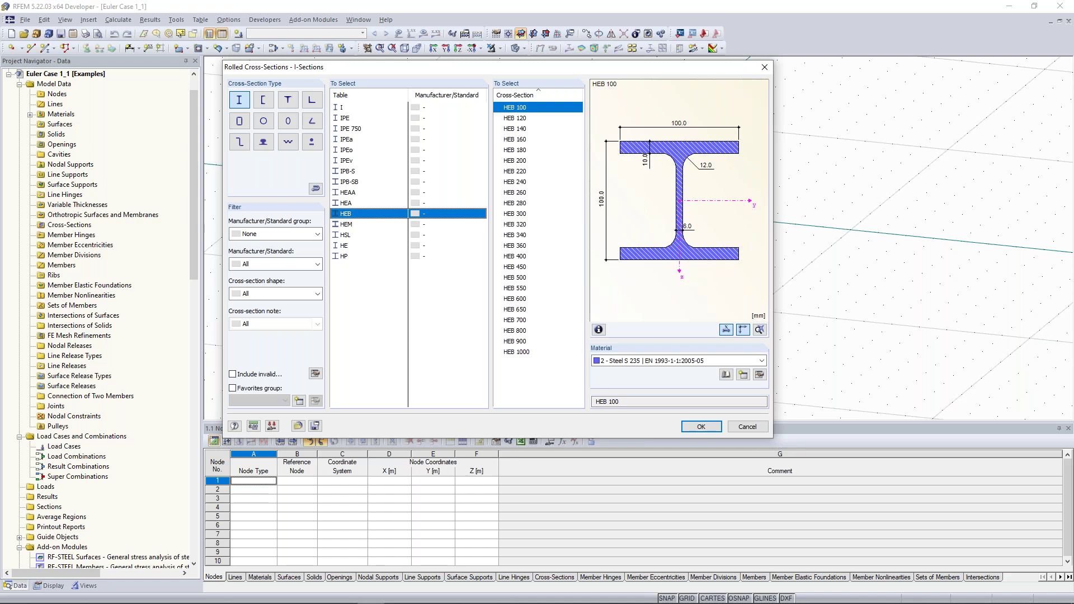
{"action": "left_click", "coordinate": [344, 202]}
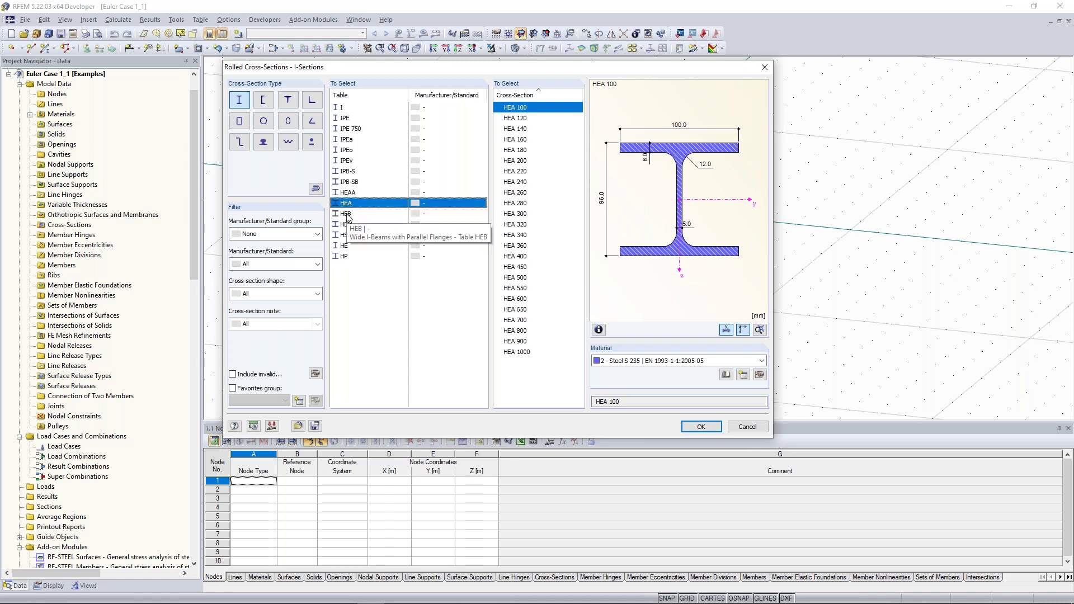
{"action": "left_click", "coordinate": [347, 215]}
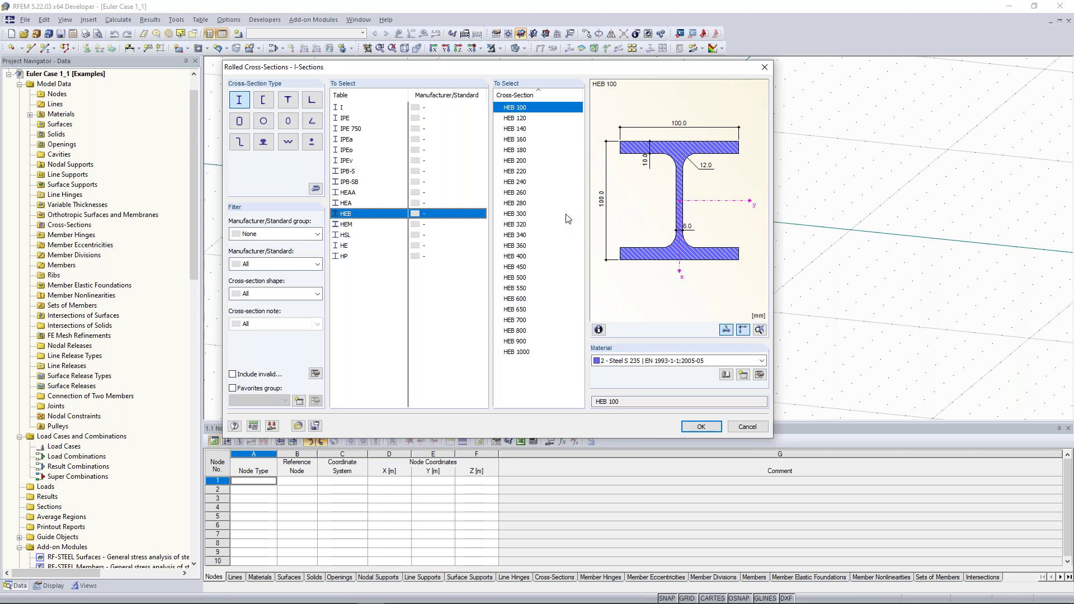
{"action": "left_click", "coordinate": [523, 215]}
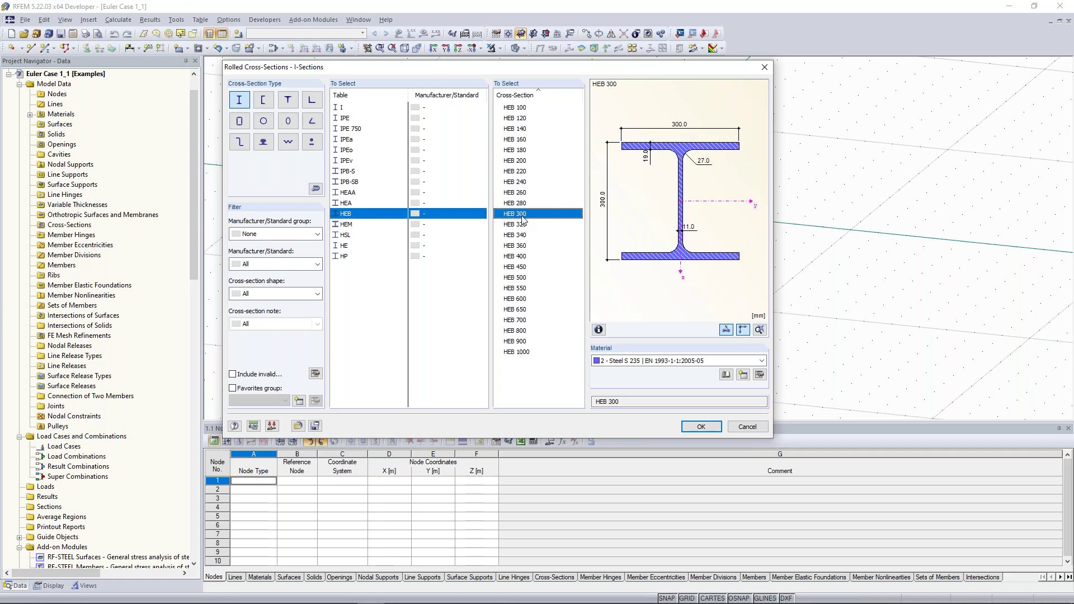
{"action": "left_click", "coordinate": [692, 429]}
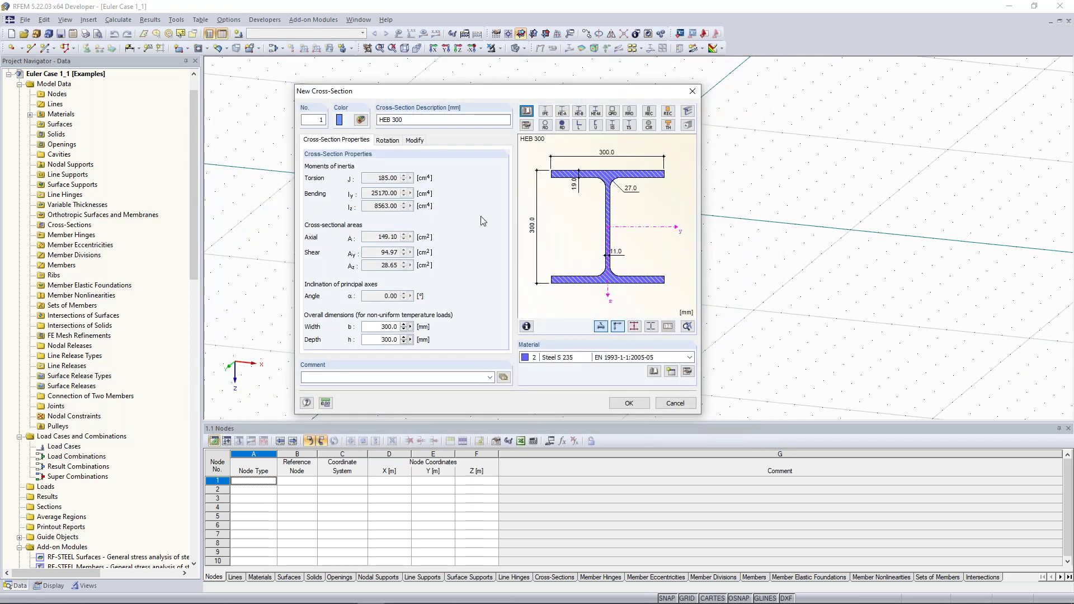
{"action": "left_click", "coordinate": [631, 404]}
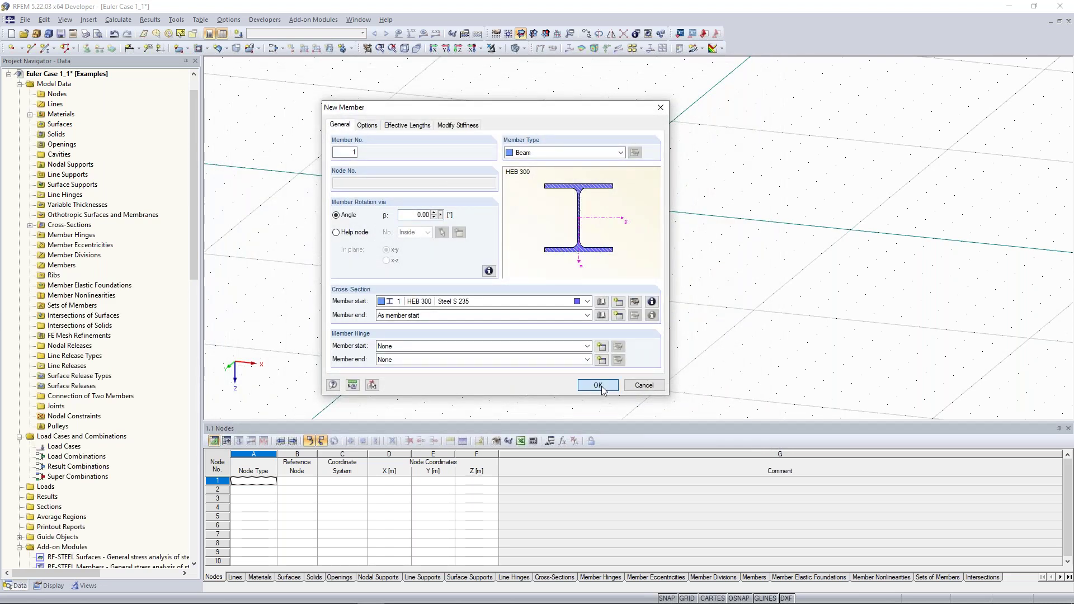
{"action": "left_click", "coordinate": [598, 385]}
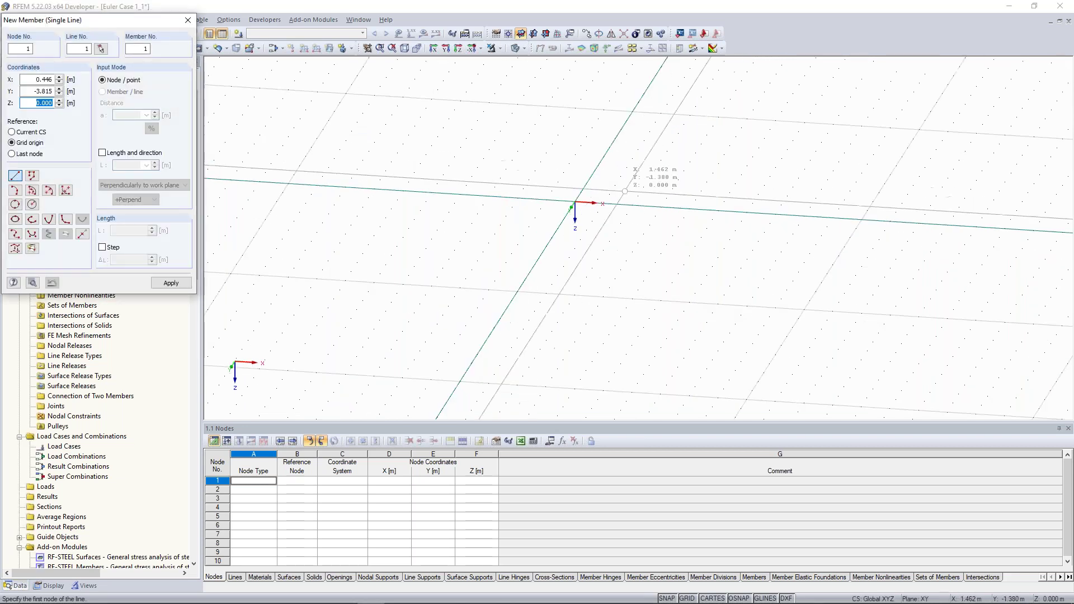
Define the member by length and direction, with a length of 10 m perpendicular to the work plane
{"action": "middle_click_drag", "start_coordinate": [610, 171], "coordinate": [599, 220]}
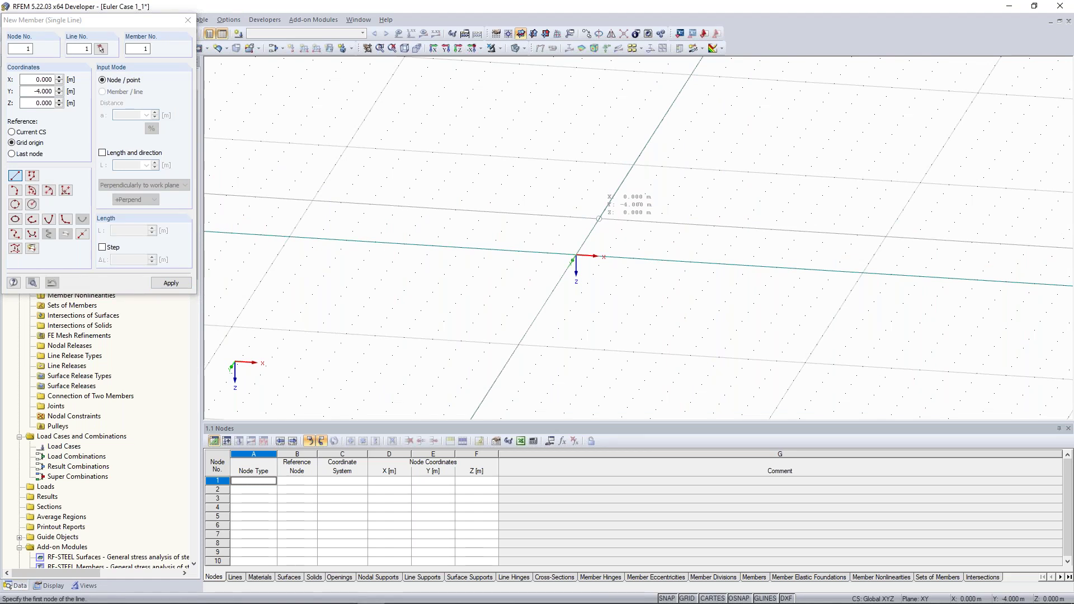
{"action": "middle_click_drag", "start_coordinate": [599, 218], "coordinate": [667, 213], "text": "ctrl"}
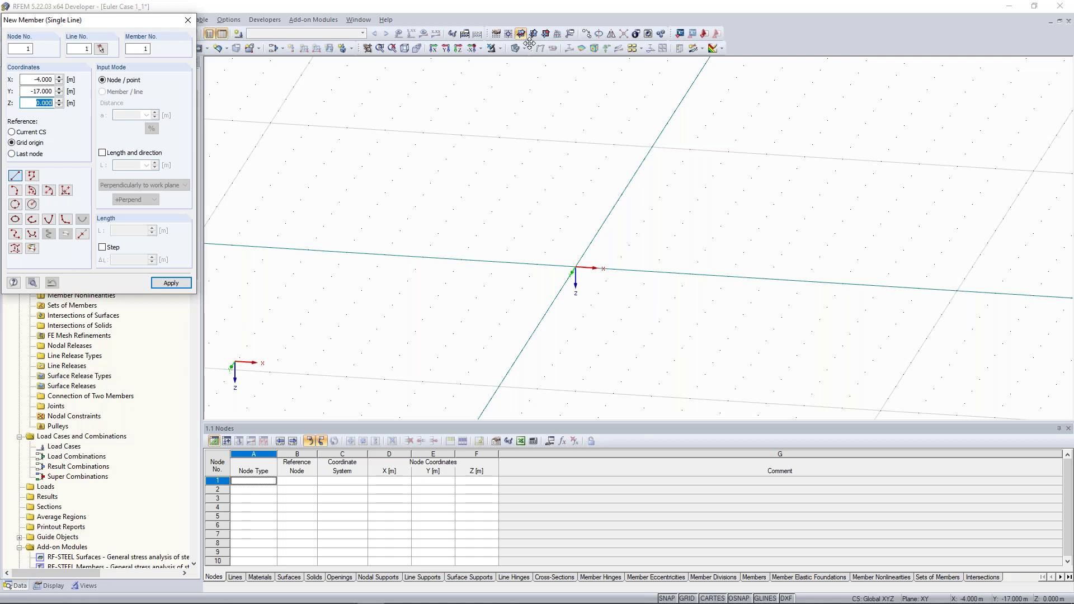
{"action": "left_click_drag", "start_coordinate": [131, 24], "coordinate": [342, 76]}
{"action": "left_click", "coordinate": [322, 205]}
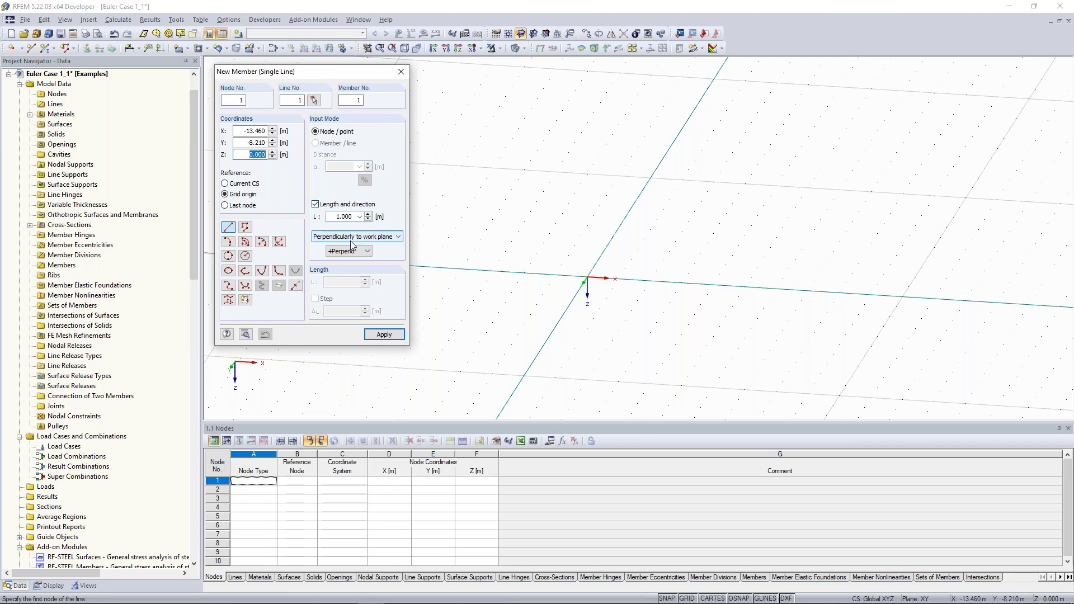
{"action": "left_click", "coordinate": [338, 216]}
{"action": "type", "text": "0"}
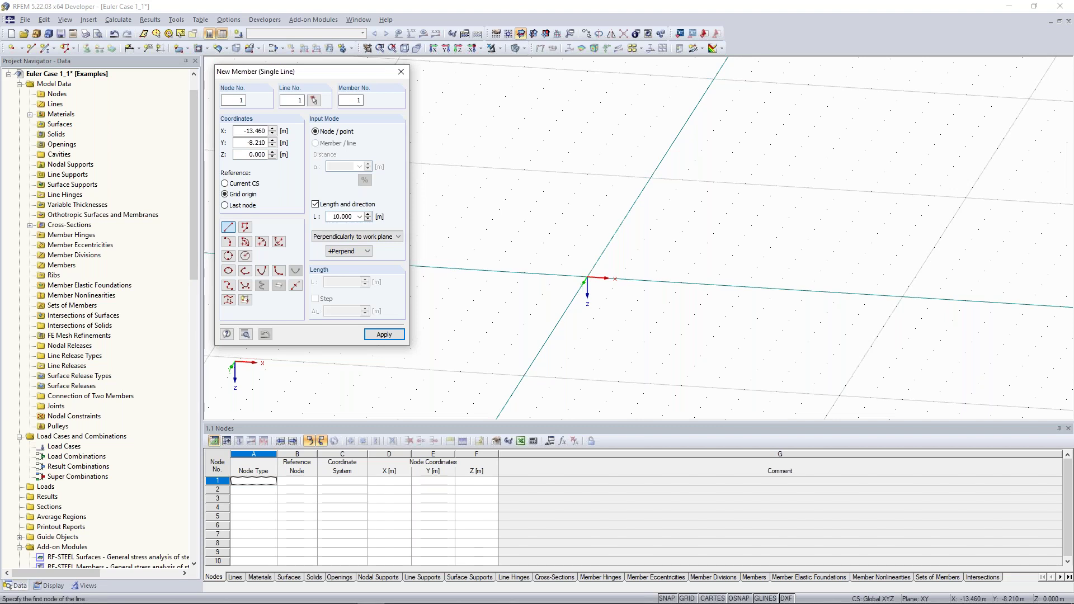
{"action": "key", "text": "Return"}
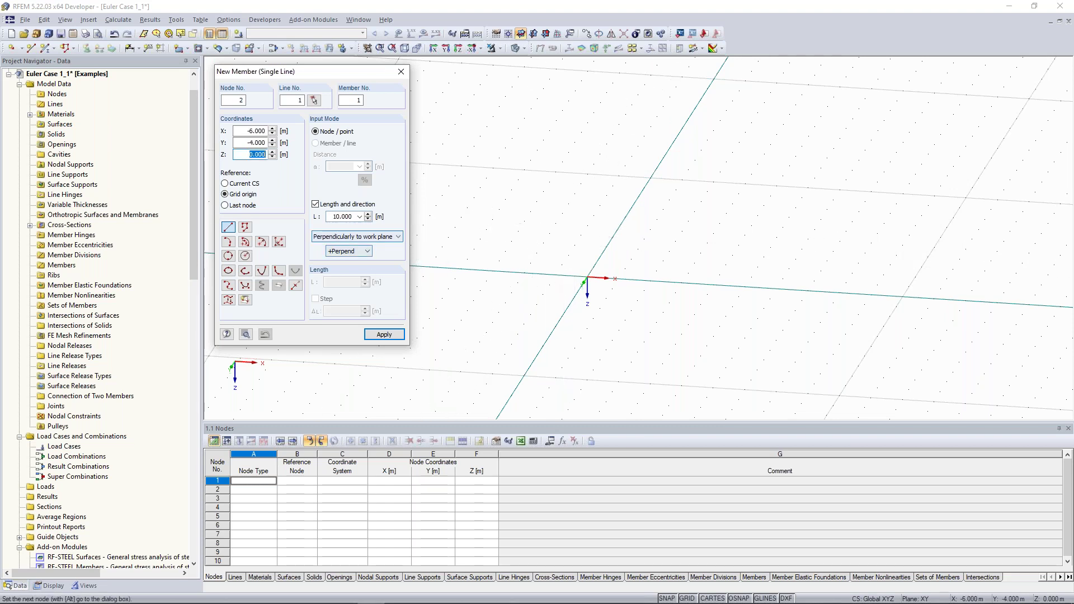
Place the 10 m member as a vertical column at the grid origin, using the -Perpend direction
{"action": "middle_click_drag", "start_coordinate": [511, 241], "coordinate": [587, 135]}
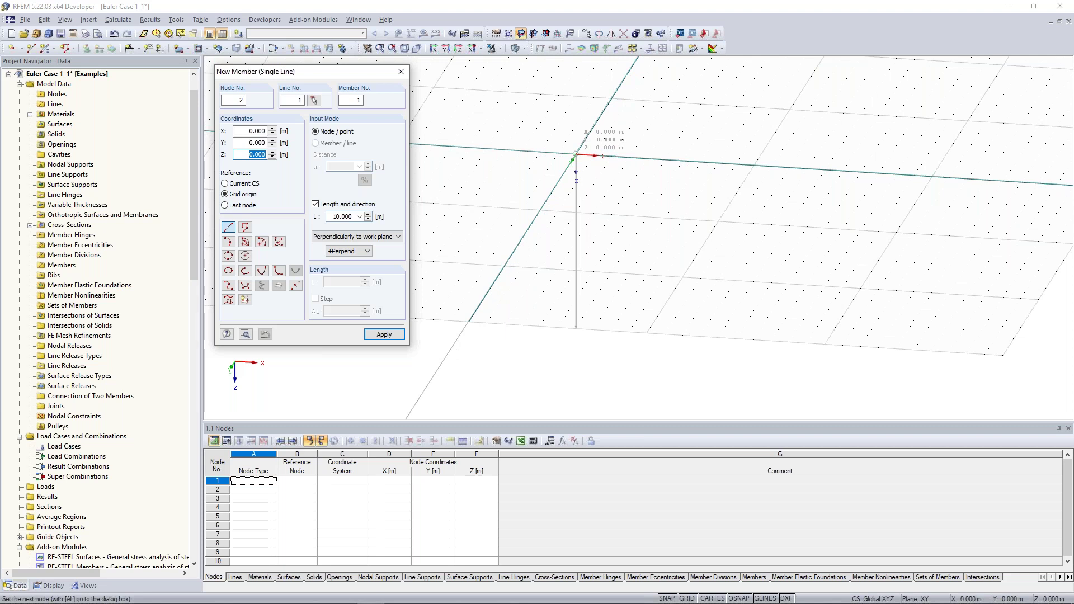
{"action": "middle_click_drag", "start_coordinate": [576, 154], "coordinate": [595, 278]}
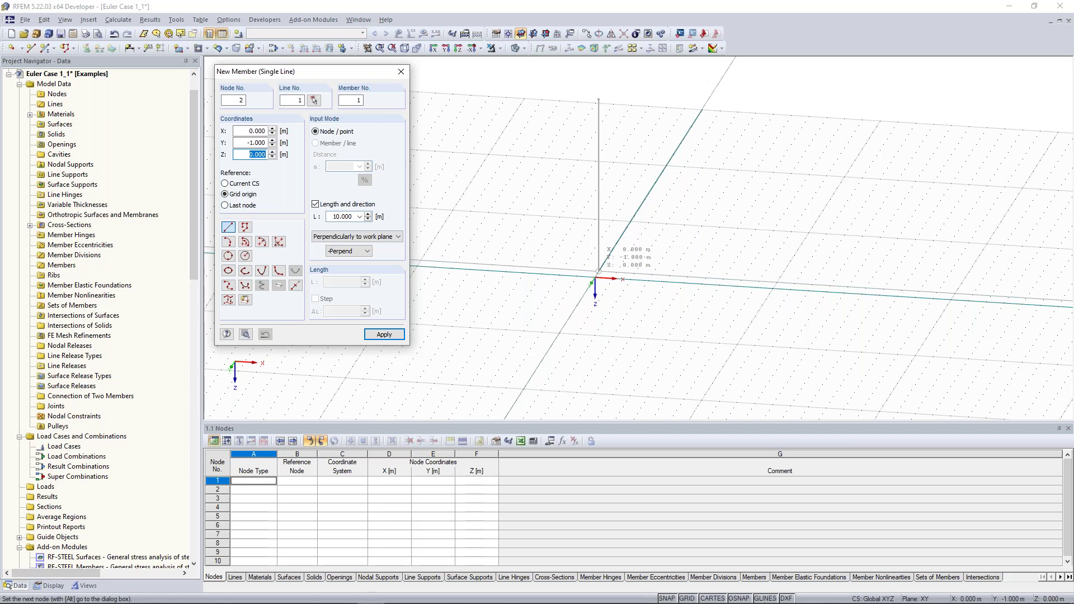
{"action": "left_click", "coordinate": [598, 272]}
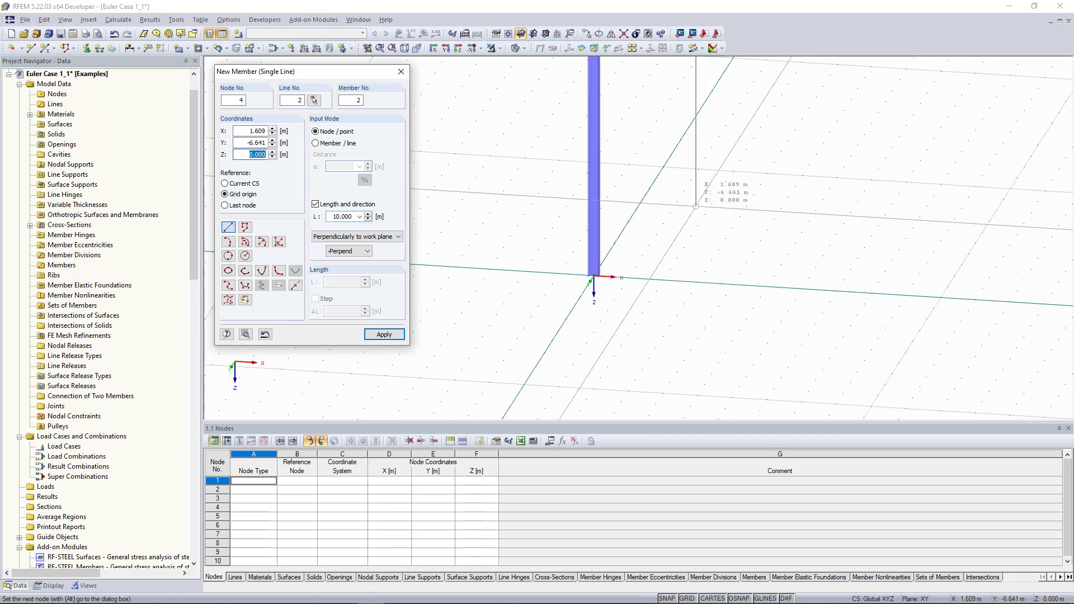
Start a new nodal support for node 1 and choose the Rigid support type
{"action": "key", "text": "Escape"}
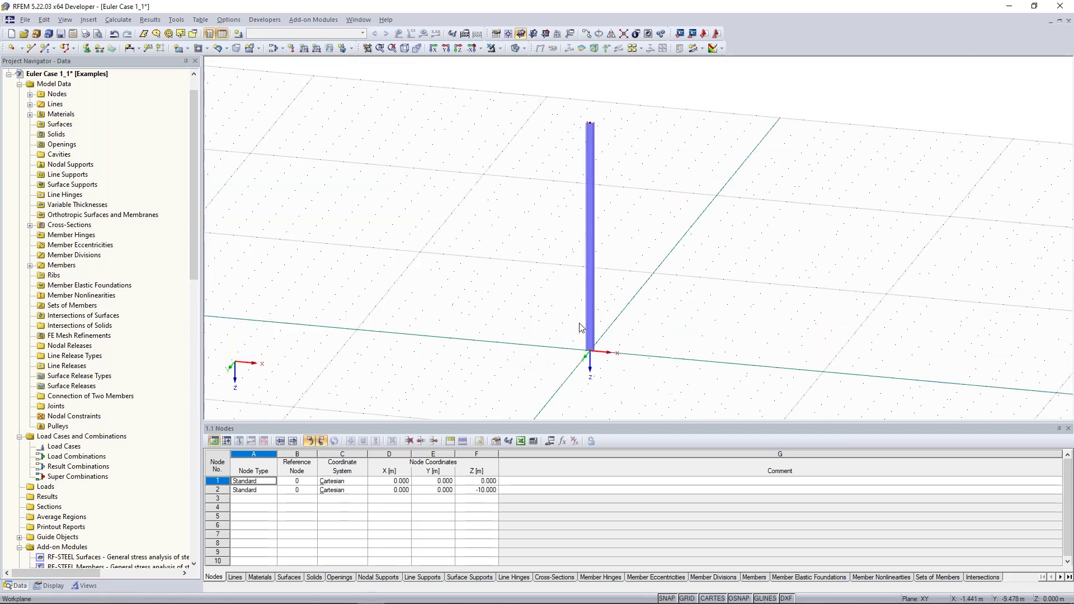
{"action": "left_click_drag", "start_coordinate": [462, 229], "coordinate": [698, 373]}
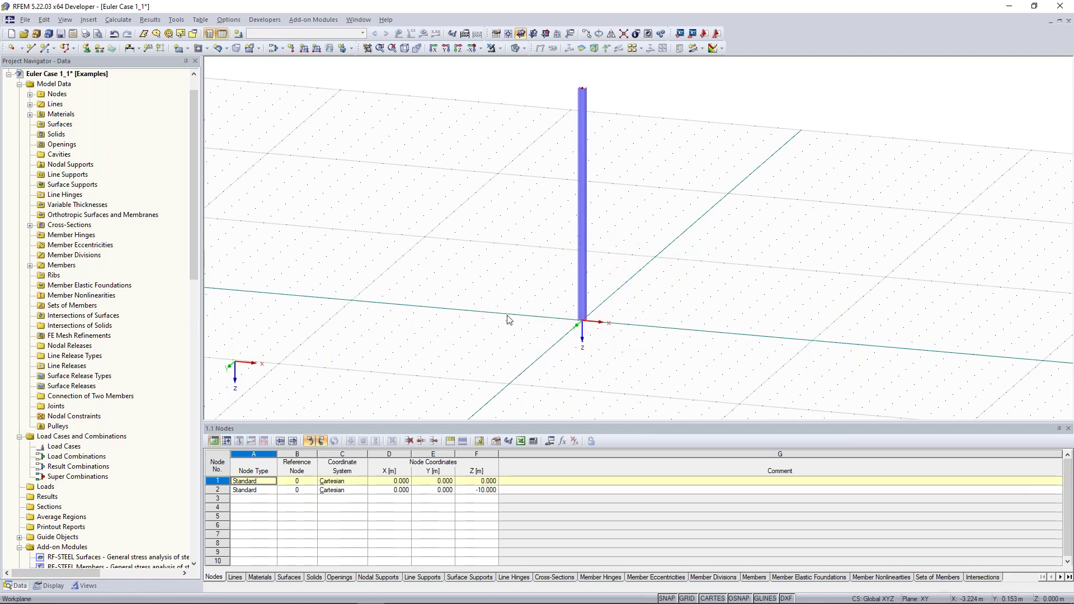
{"action": "left_click", "coordinate": [87, 49]}
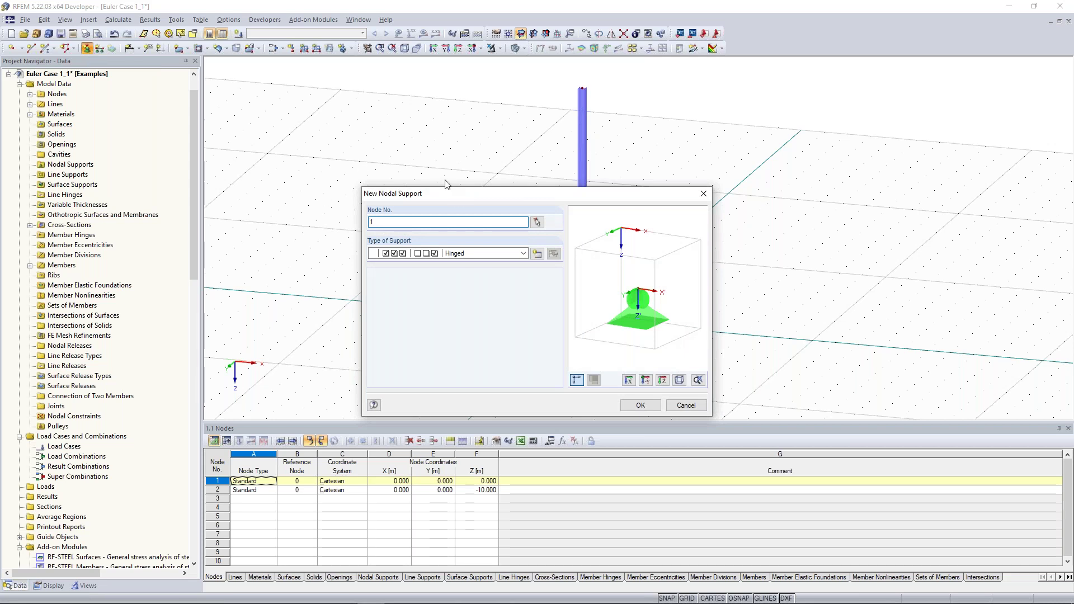
{"action": "left_click_drag", "start_coordinate": [456, 196], "coordinate": [345, 91]}
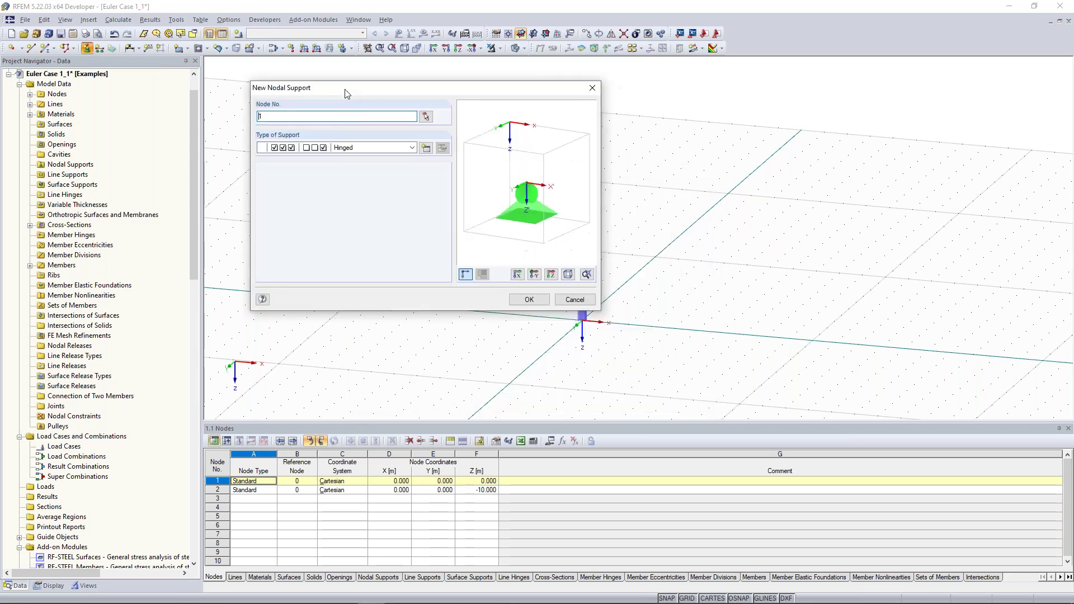
{"action": "left_click", "coordinate": [412, 147]}
{"action": "left_click", "coordinate": [345, 166]}
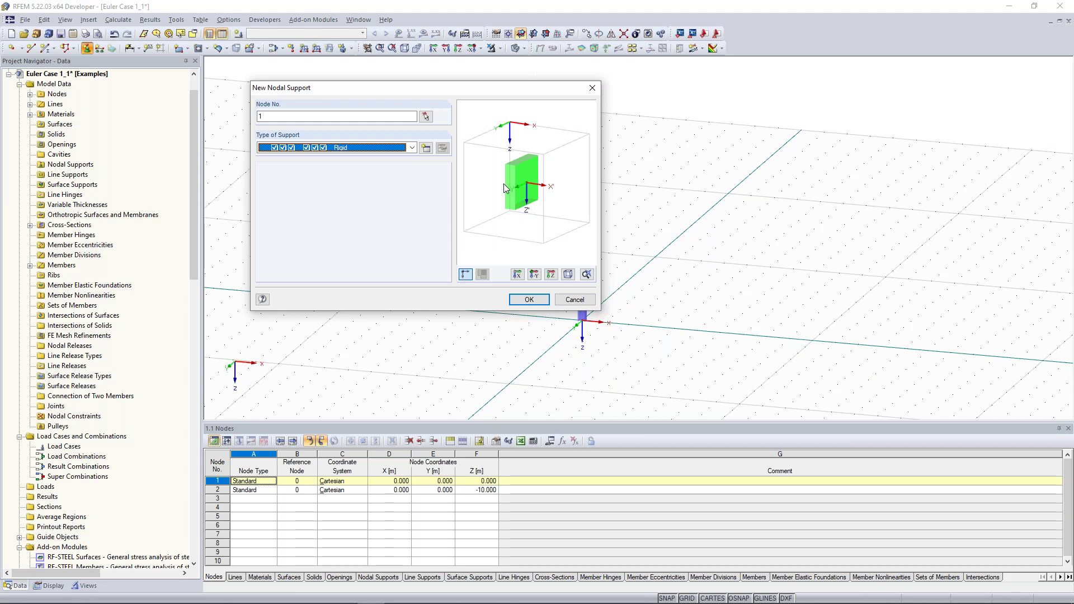
{"action": "left_click", "coordinate": [427, 148]}
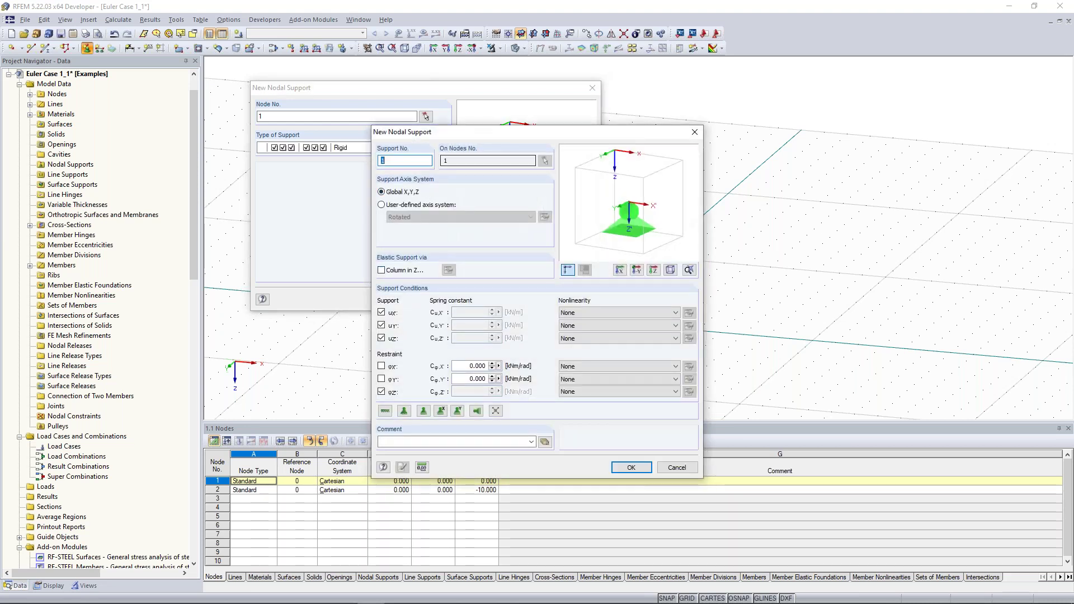
{"action": "left_click_drag", "start_coordinate": [520, 133], "coordinate": [652, 104]}
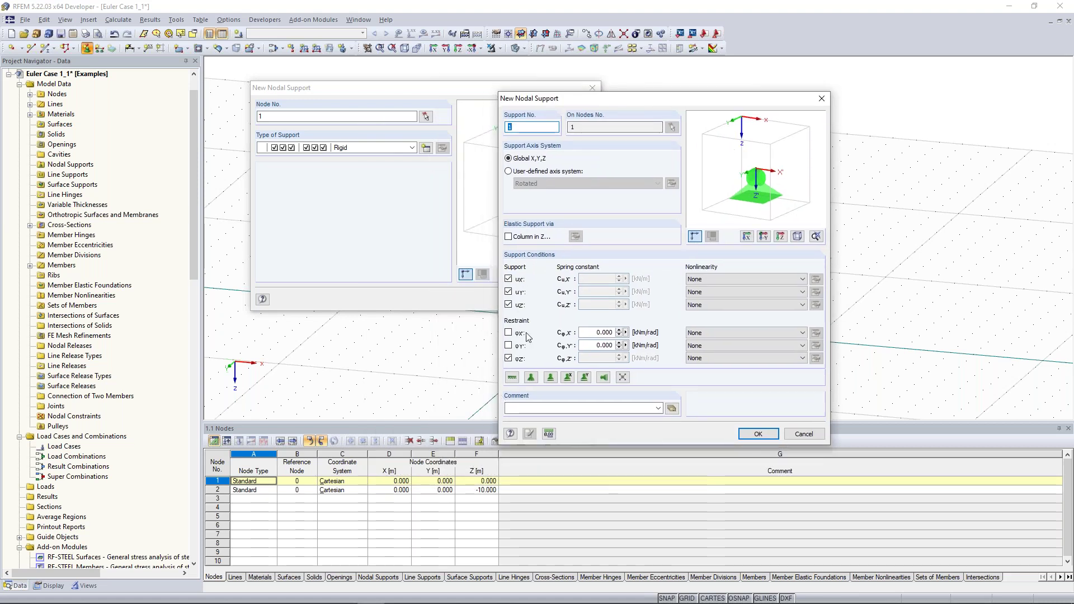
{"action": "left_click", "coordinate": [508, 345]}
{"action": "left_click", "coordinate": [508, 333]}
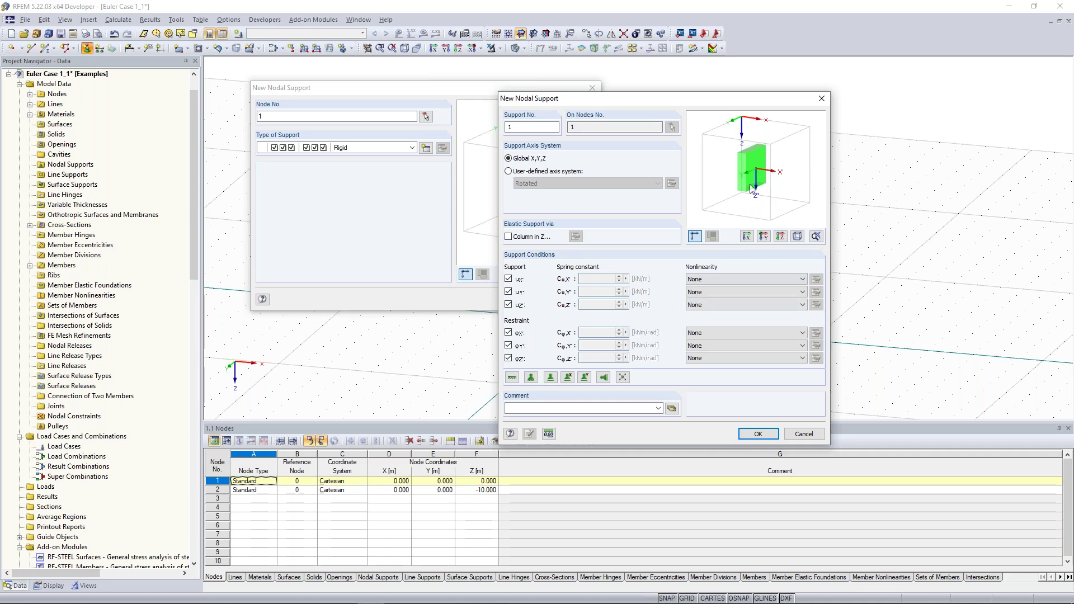
{"action": "left_click", "coordinate": [821, 98]}
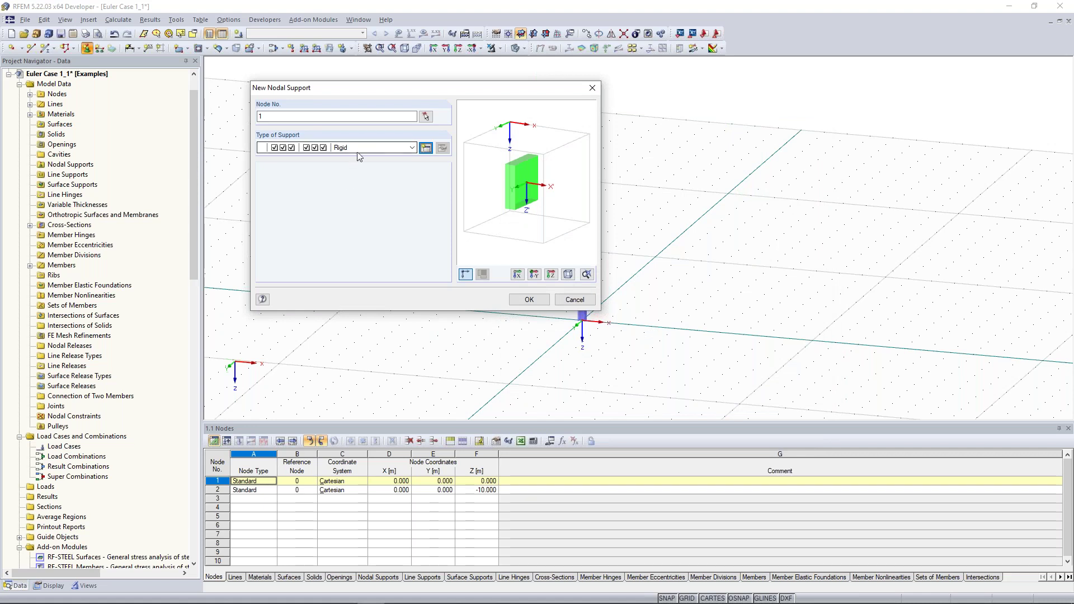
Confirm Rigid as the support type and assign it to node 1 at the column base
{"action": "left_click", "coordinate": [338, 149]}
{"action": "left_click", "coordinate": [340, 161]}
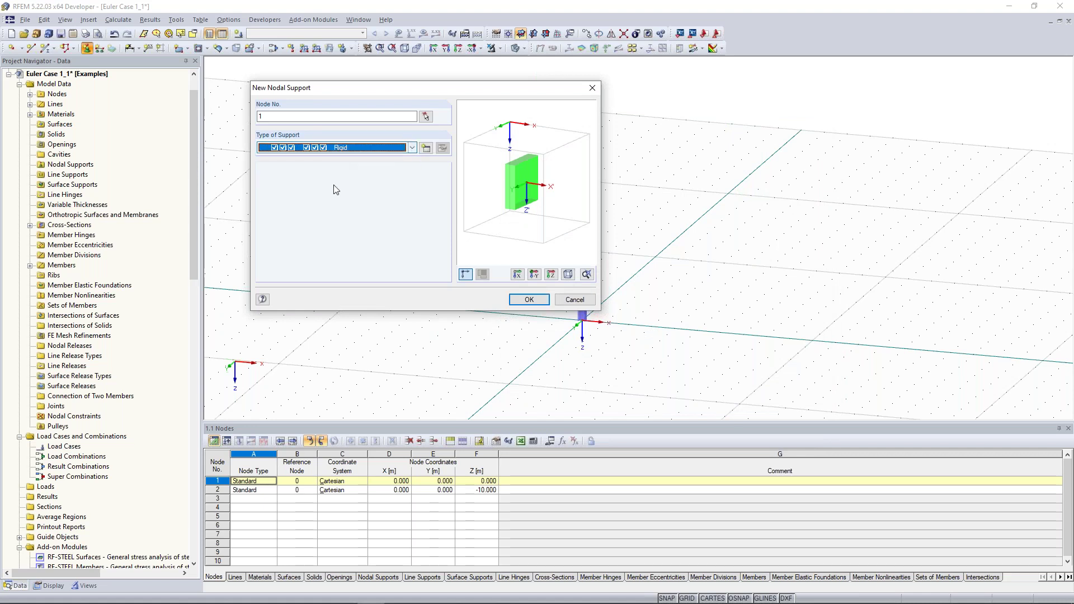
{"action": "left_click", "coordinate": [529, 301]}
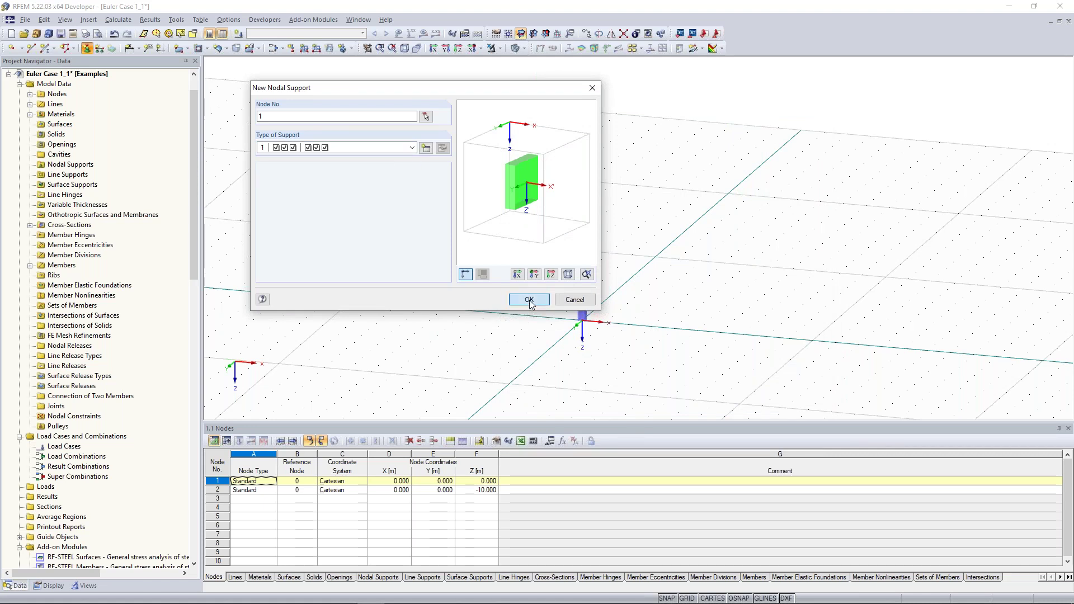
{"action": "scroll", "coordinate": [594, 336], "scroll_direction": "up", "scroll_amount": 2}
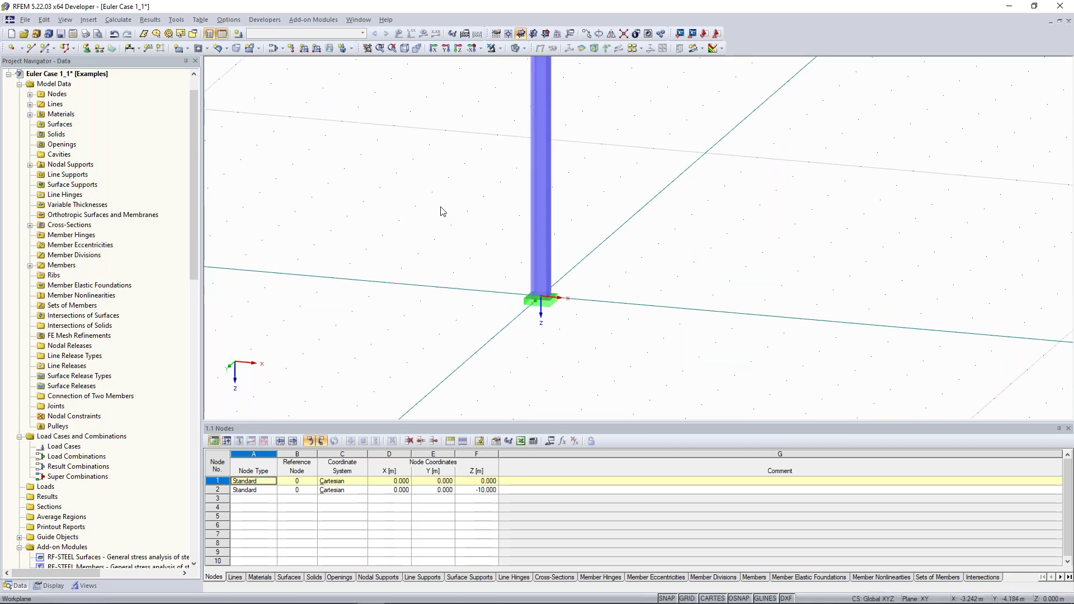
{"action": "scroll", "coordinate": [424, 215], "scroll_direction": "down", "scroll_amount": 1}
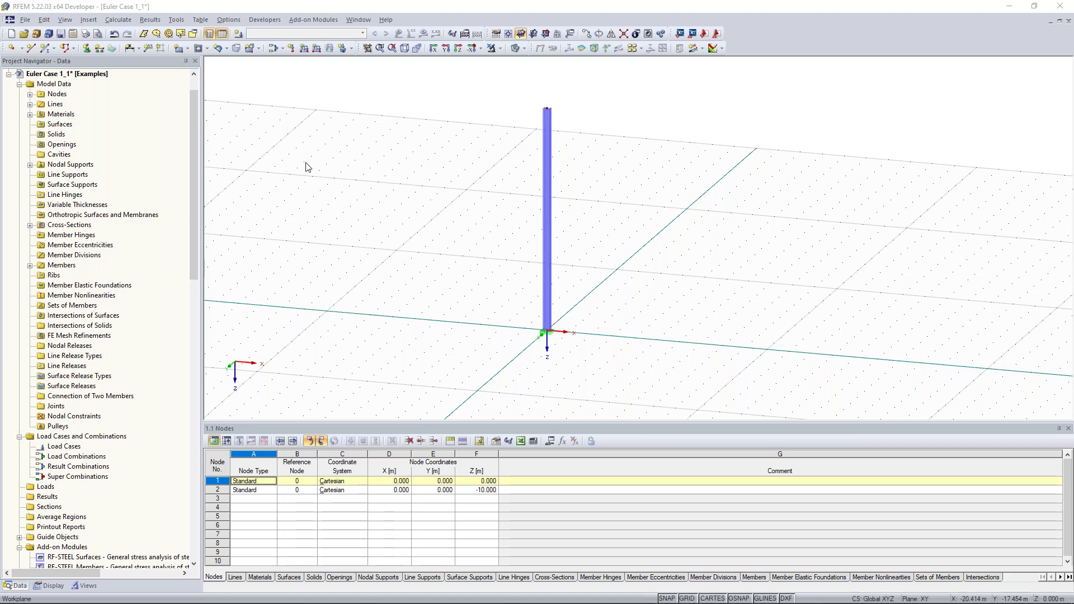
Create permanent load case LC1 with the description Test Load and its self-weight deactivated
{"action": "left_click", "coordinate": [238, 35]}
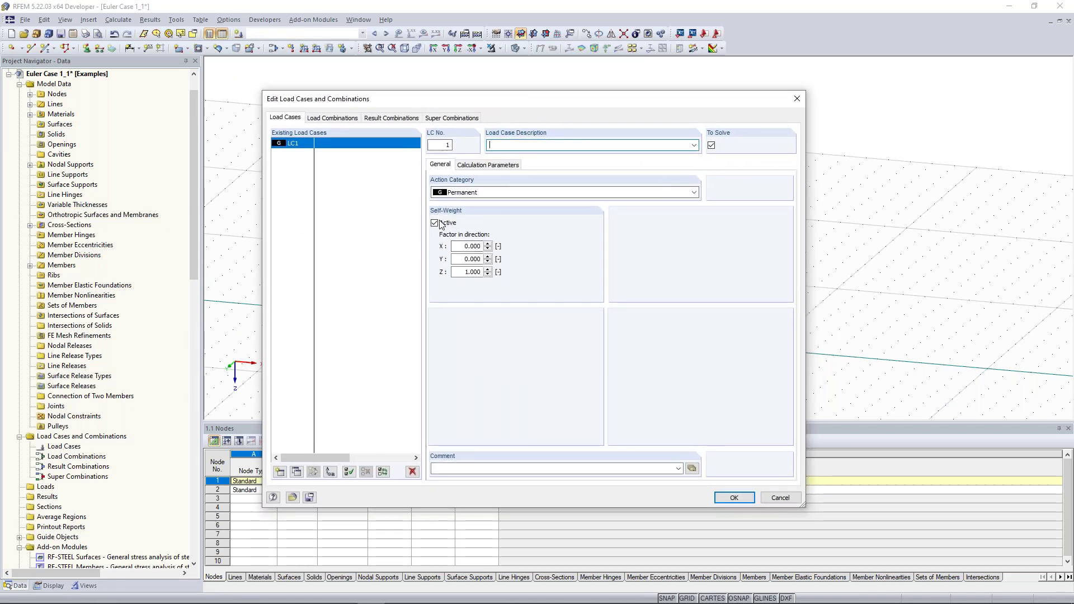
{"action": "left_click", "coordinate": [435, 223]}
{"action": "left_click", "coordinate": [511, 145]}
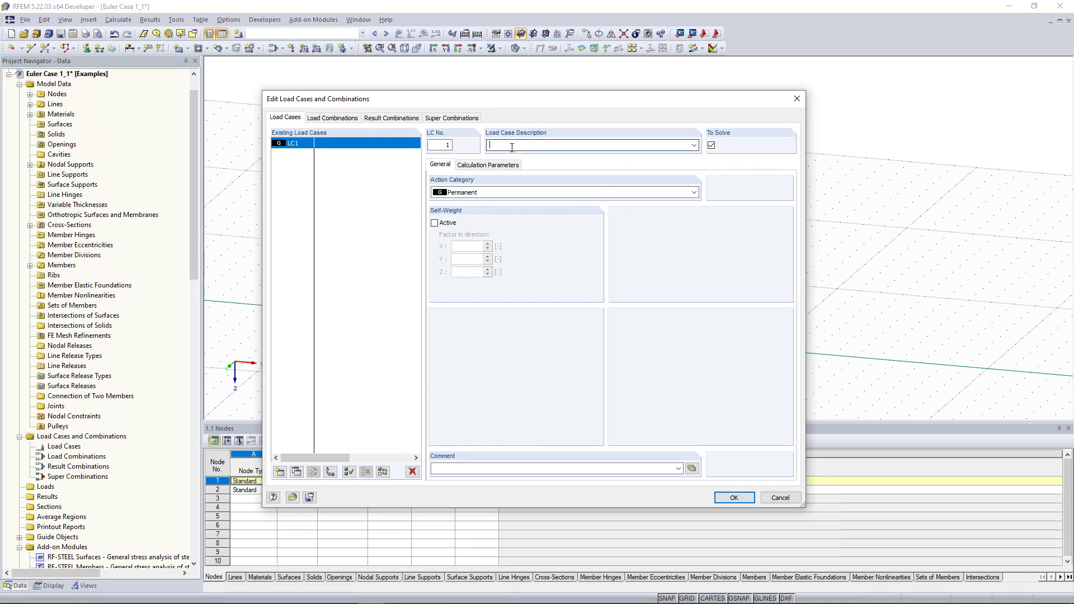
{"action": "type", "text": "Test Load"}
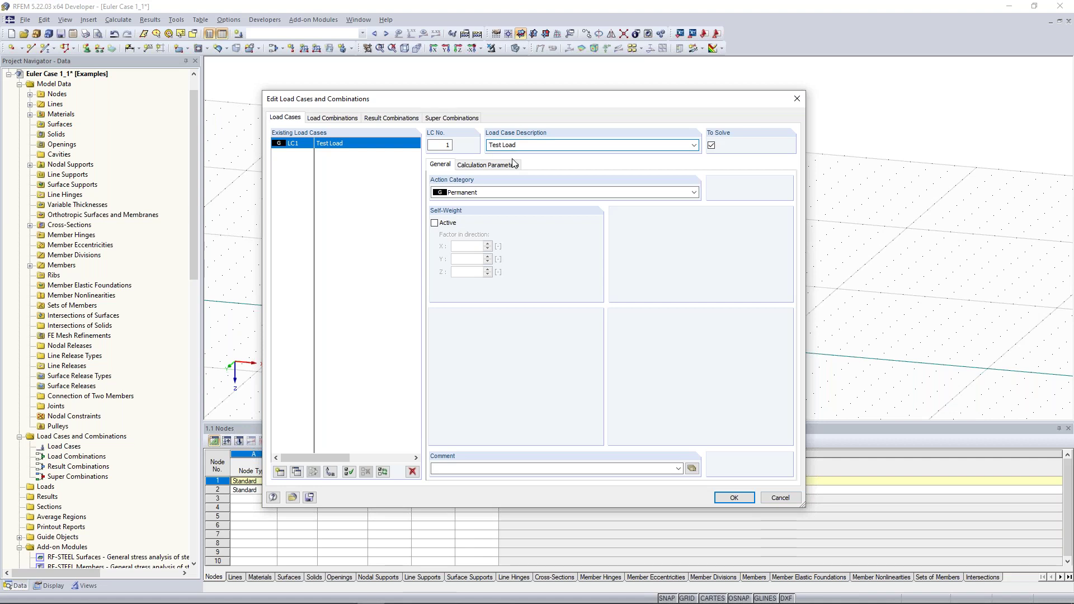
{"action": "left_click_drag", "start_coordinate": [560, 100], "coordinate": [560, 86]}
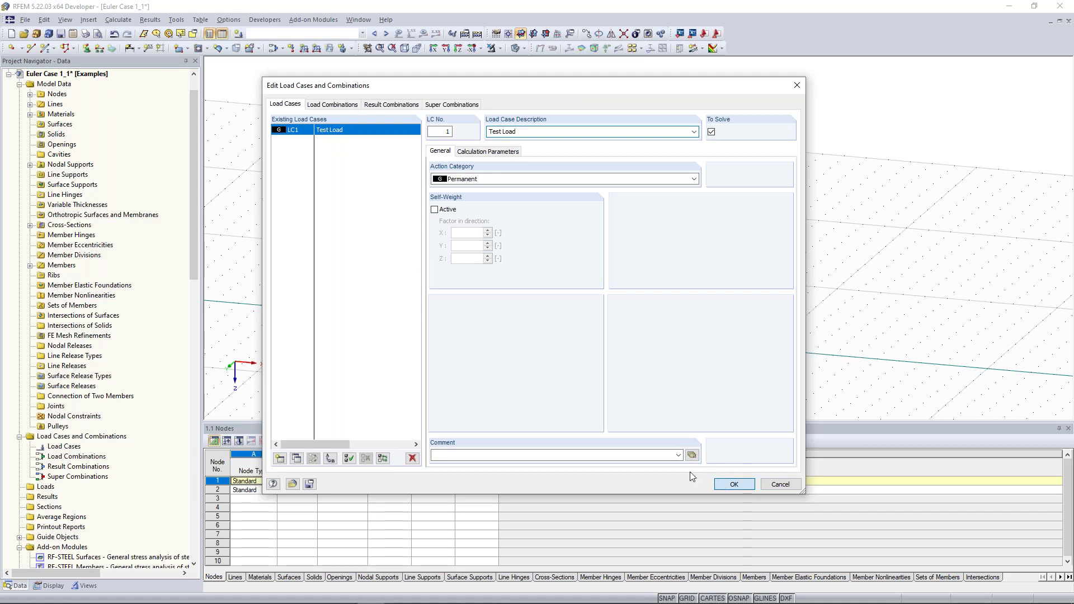
{"action": "key", "text": "Return"}
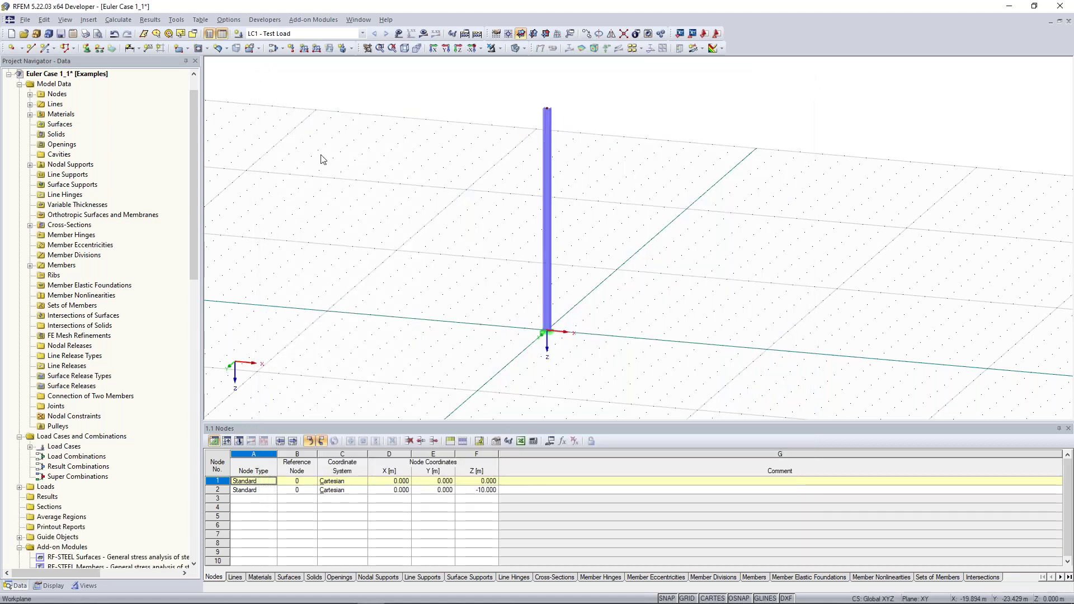
Define a nodal load with a vertical force PZ of 100 kN and place it on the column's top node
{"action": "middle_click_drag", "start_coordinate": [385, 178], "coordinate": [399, 188]}
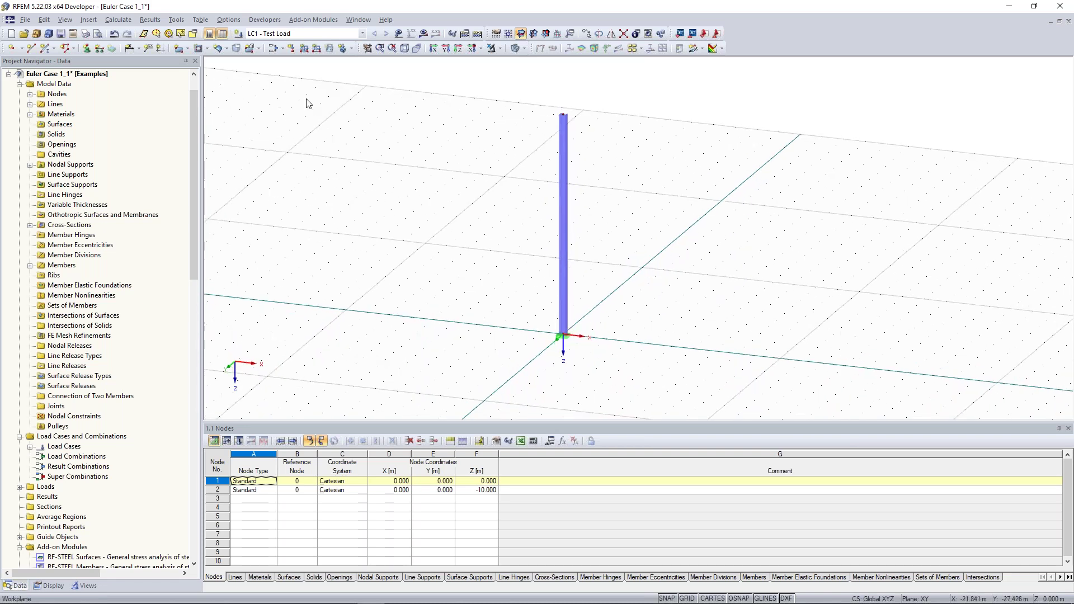
{"action": "left_click", "coordinate": [293, 49]}
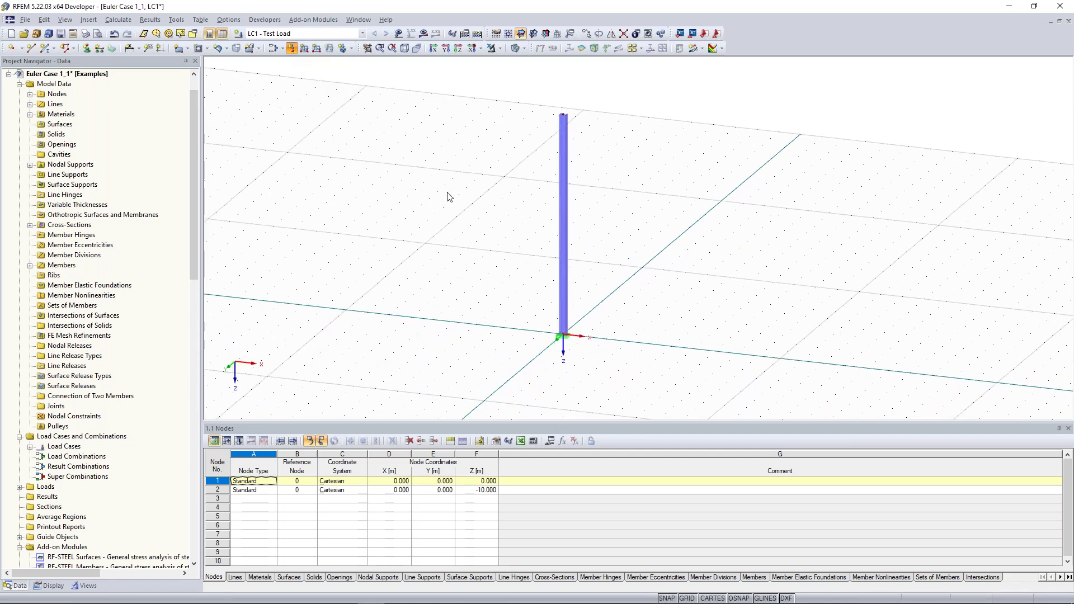
{"action": "left_click", "coordinate": [563, 336]}
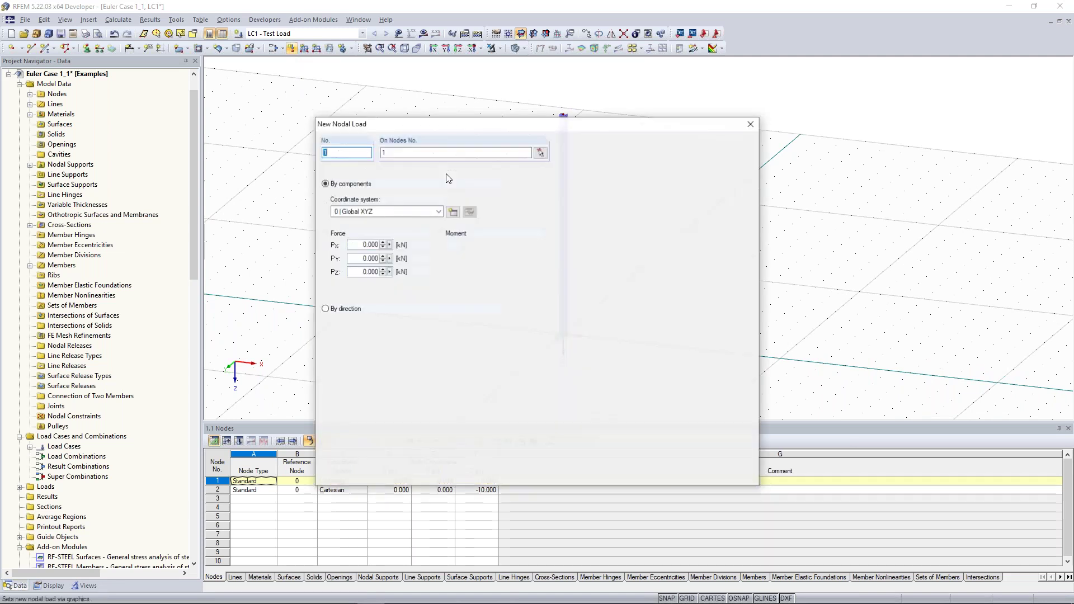
{"action": "left_click", "coordinate": [363, 273]}
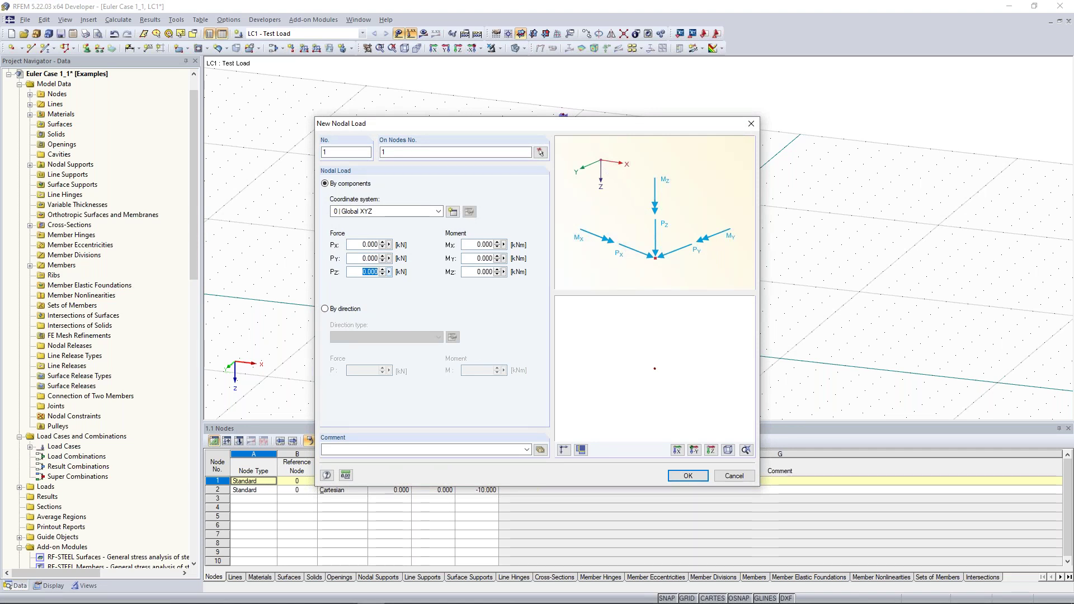
{"action": "type", "text": "100"}
{"action": "key", "text": "Return"}
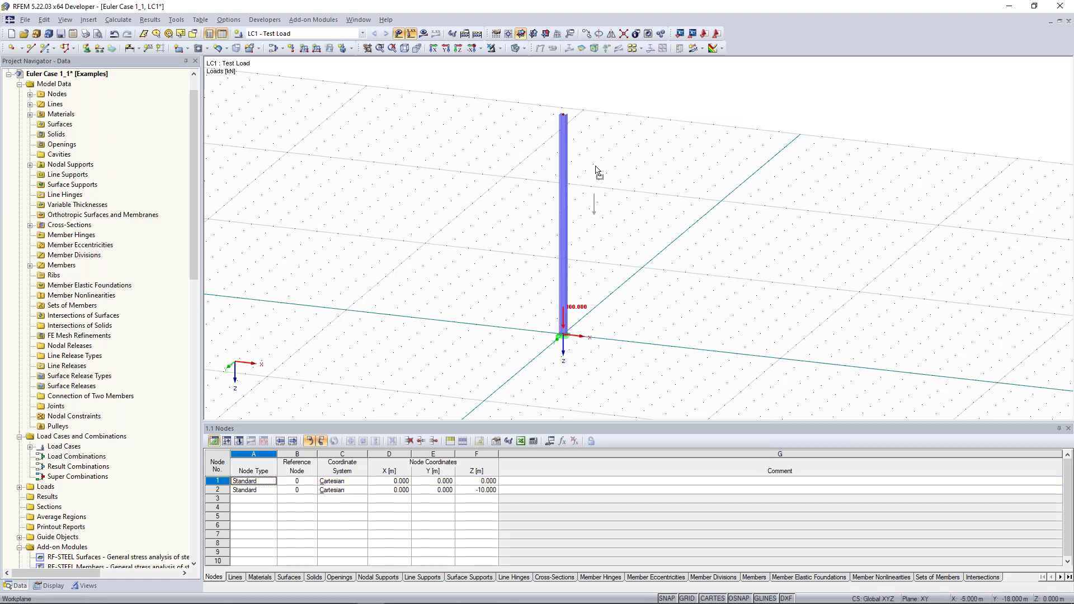
{"action": "left_click", "coordinate": [563, 114]}
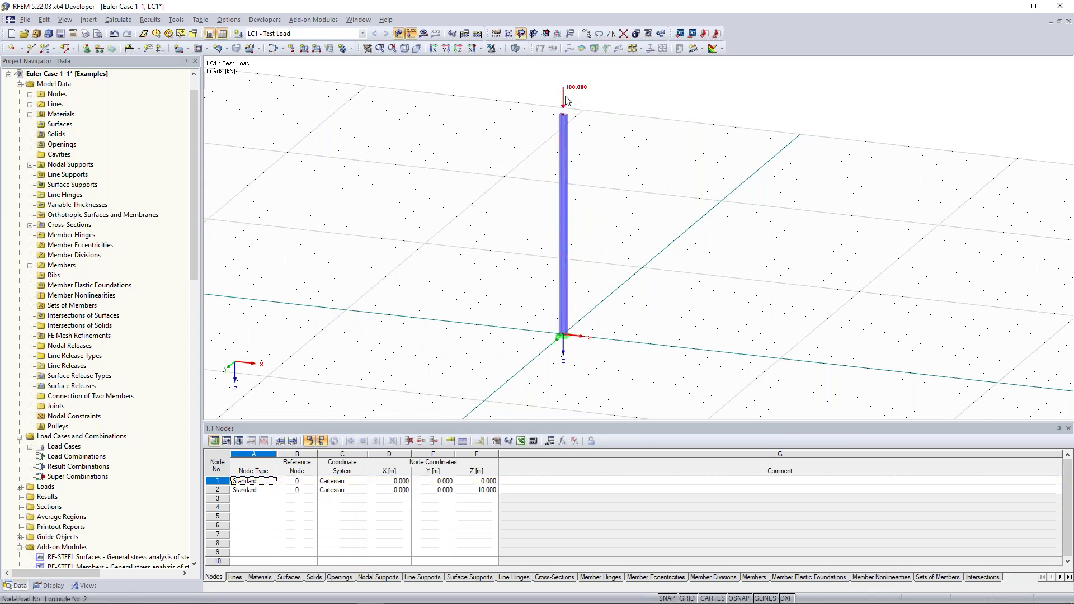
{"action": "middle_click_drag", "start_coordinate": [468, 199], "coordinate": [470, 191]}
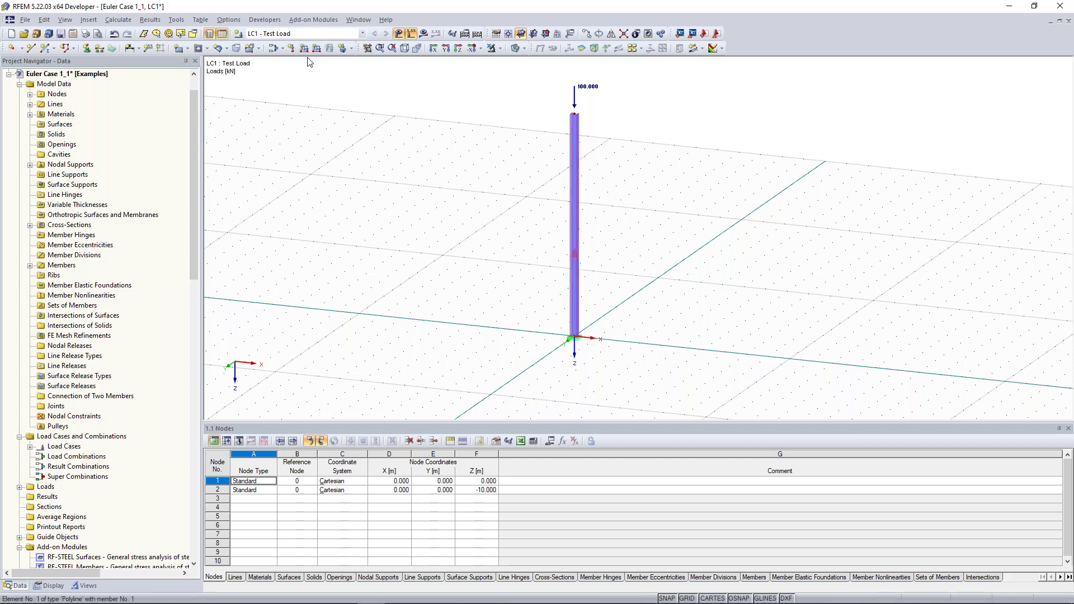
Calculate the results of load case LC1 and show the column in the reverse Y-direction
{"action": "scroll", "coordinate": [589, 92], "scroll_direction": "up", "scroll_amount": 1}
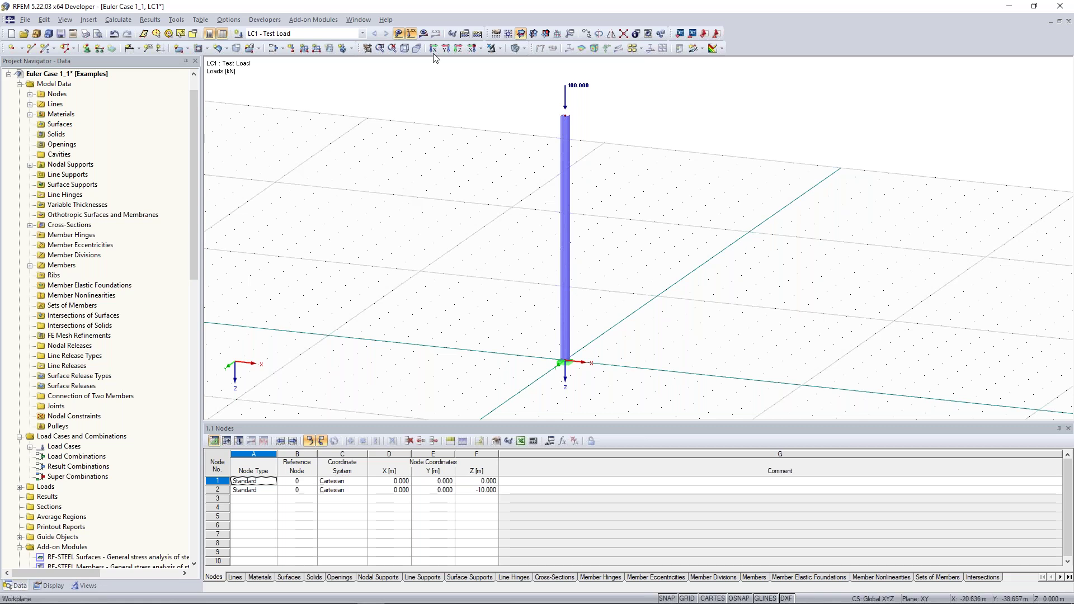
{"action": "left_click", "coordinate": [425, 34]}
{"action": "left_click", "coordinate": [516, 324]}
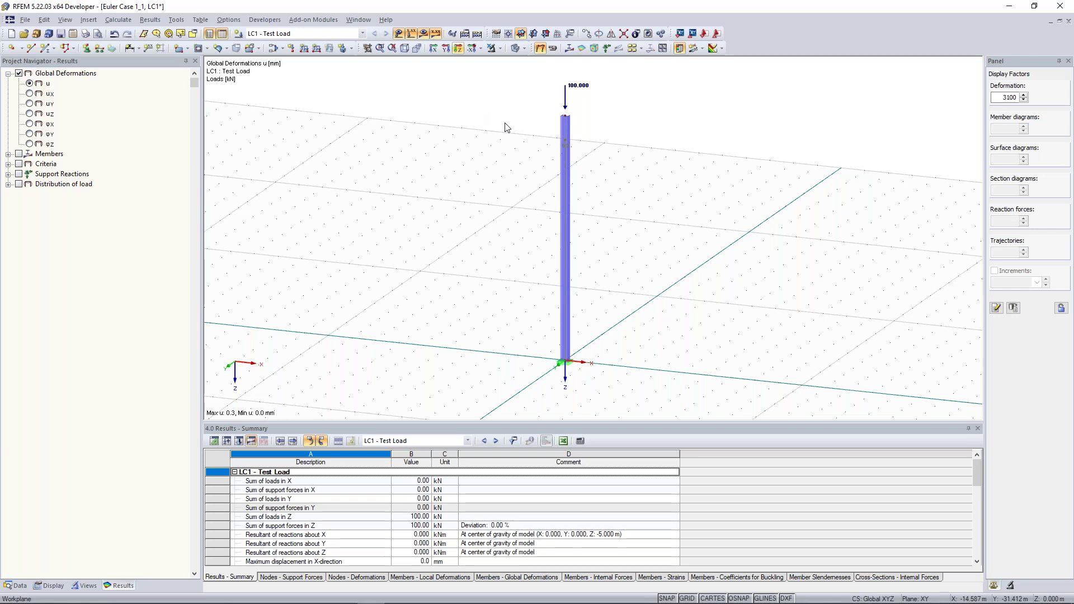
{"action": "left_click", "coordinate": [479, 48]}
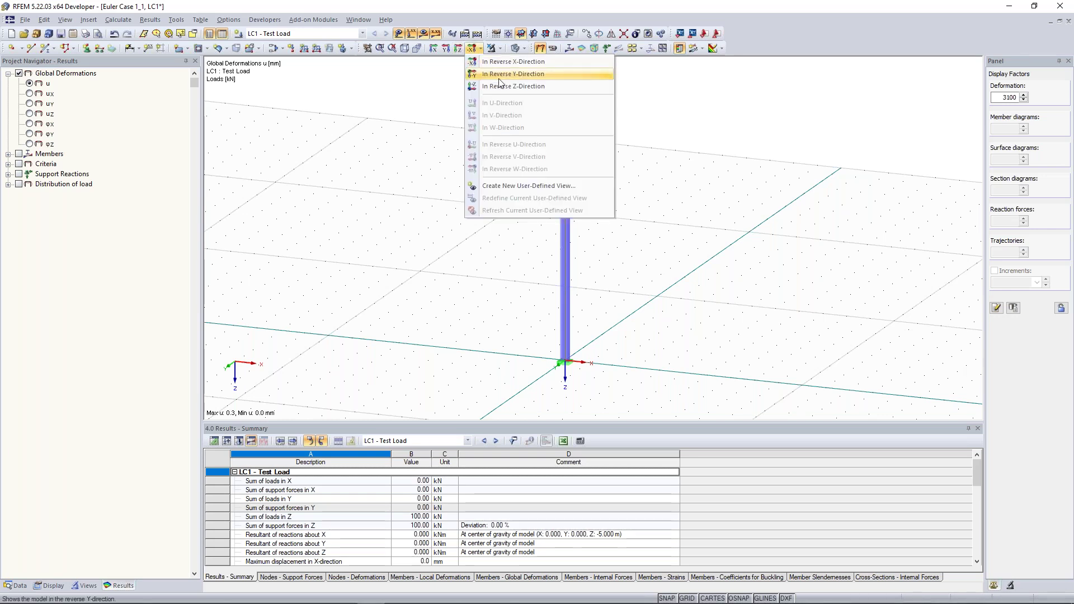
{"action": "left_click", "coordinate": [500, 74]}
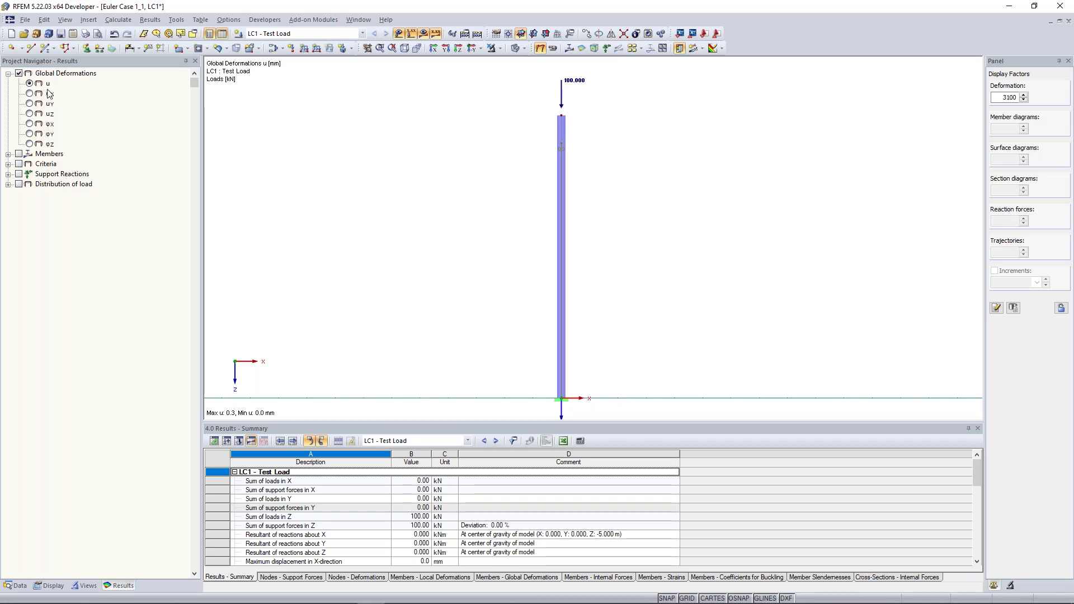
Hide the global deformations and display the member bending moment My for the column
{"action": "left_click", "coordinate": [19, 73]}
{"action": "left_click", "coordinate": [8, 154]}
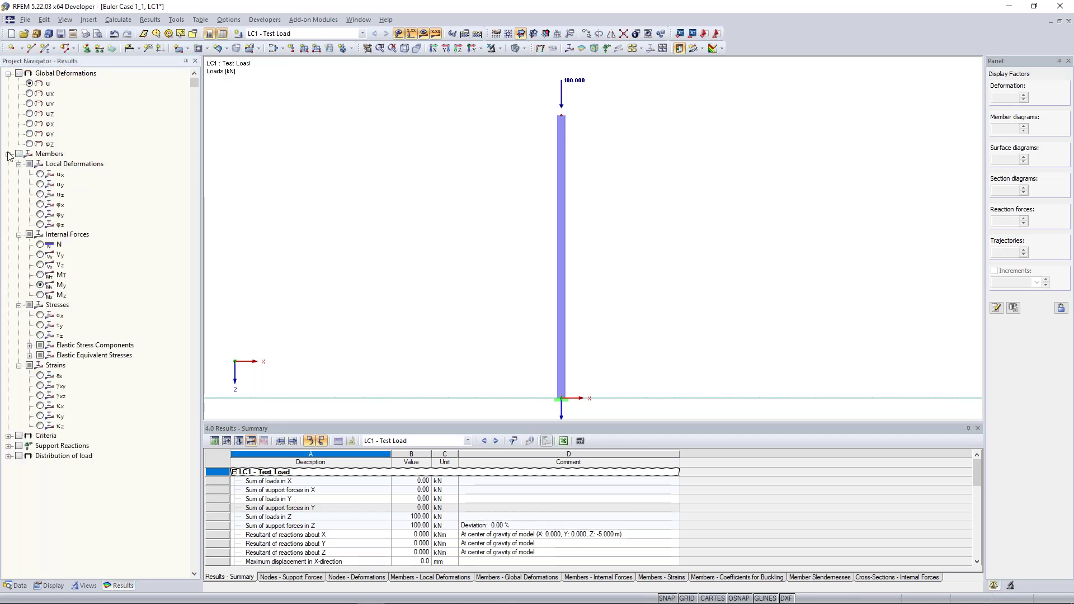
{"action": "left_click", "coordinate": [18, 154]}
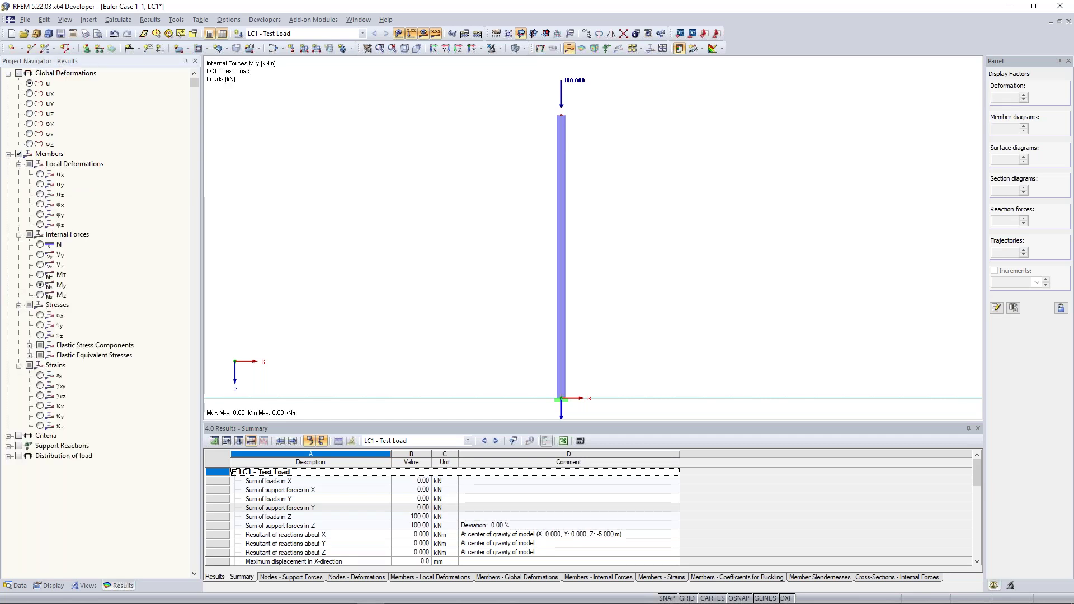
{"action": "middle_click_drag", "start_coordinate": [399, 267], "coordinate": [431, 267]}
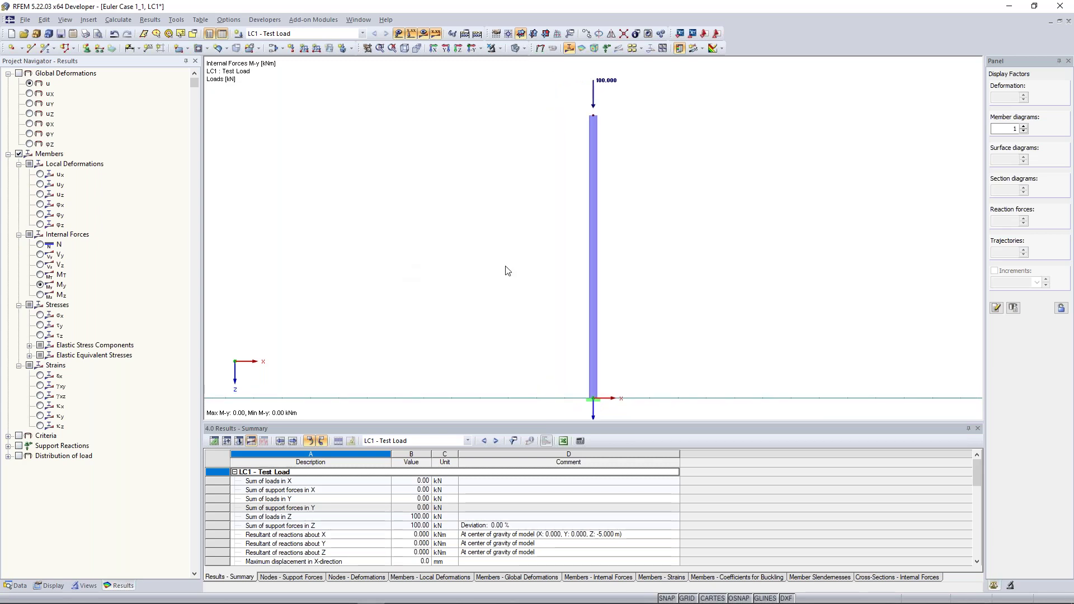
Add a horizontal force PX of 10 kN to the nodal load at the column top
{"action": "double_click", "coordinate": [596, 87]}
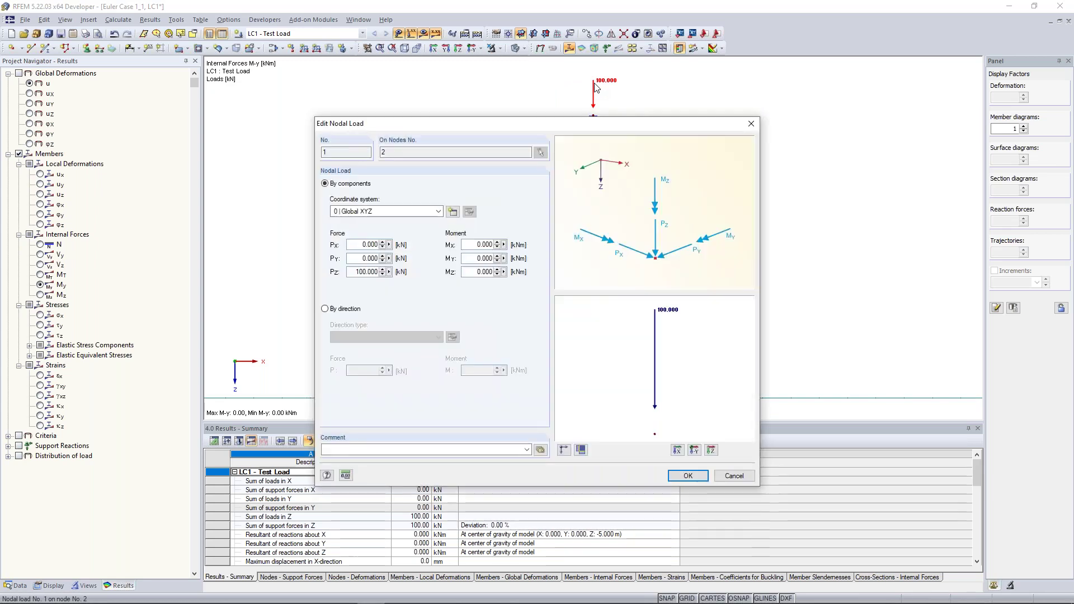
{"action": "double_click", "coordinate": [363, 245]}
{"action": "type", "text": "10"}
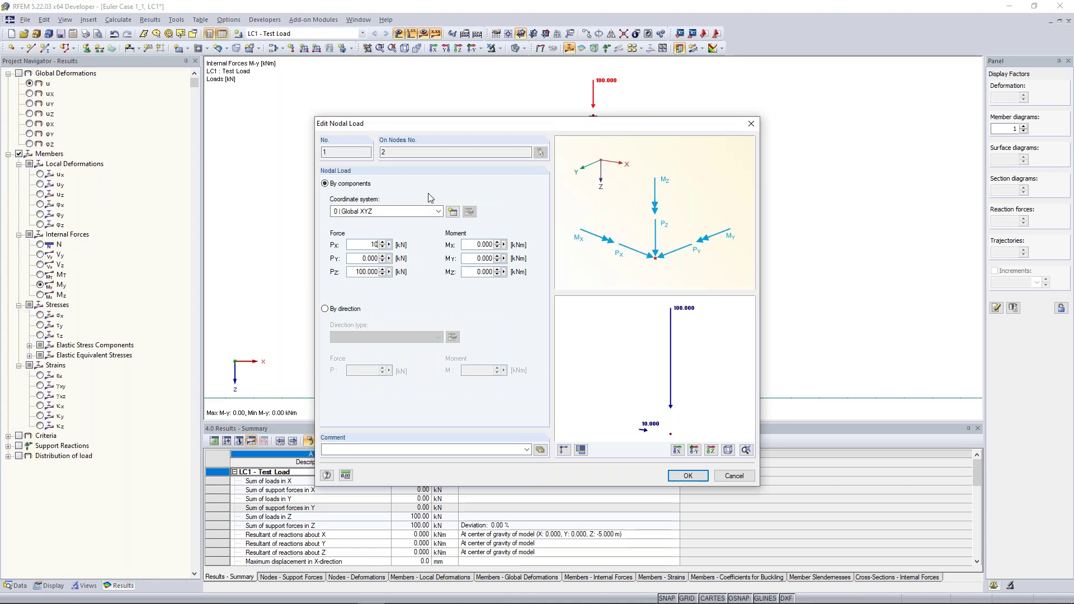
{"action": "left_click", "coordinate": [691, 477]}
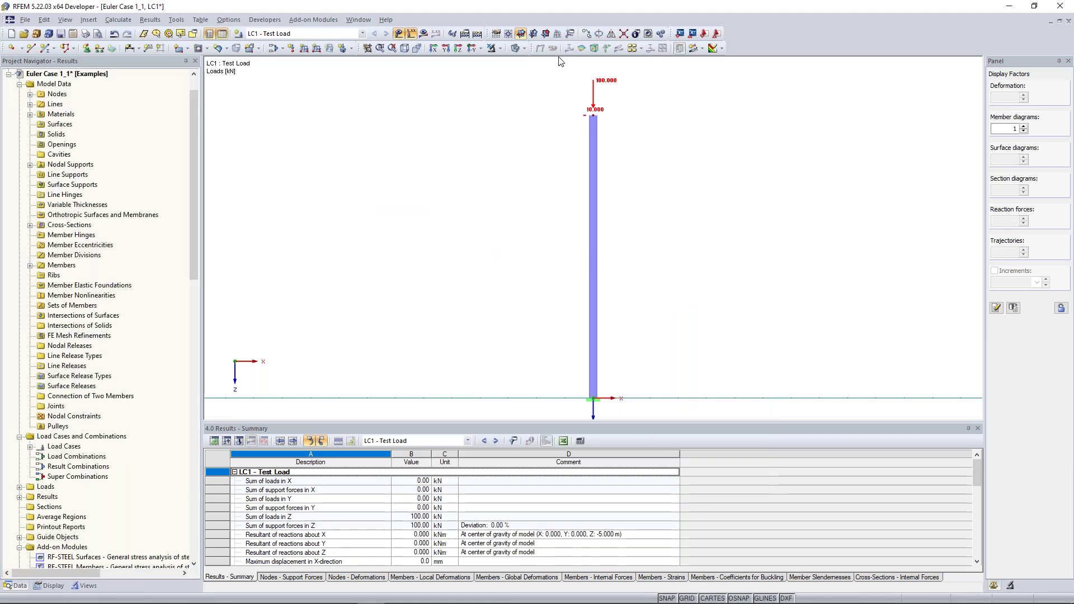
Calculate the results of load case LC1 with the added horizontal force and display the column's axial force N
{"action": "left_click", "coordinate": [423, 35]}
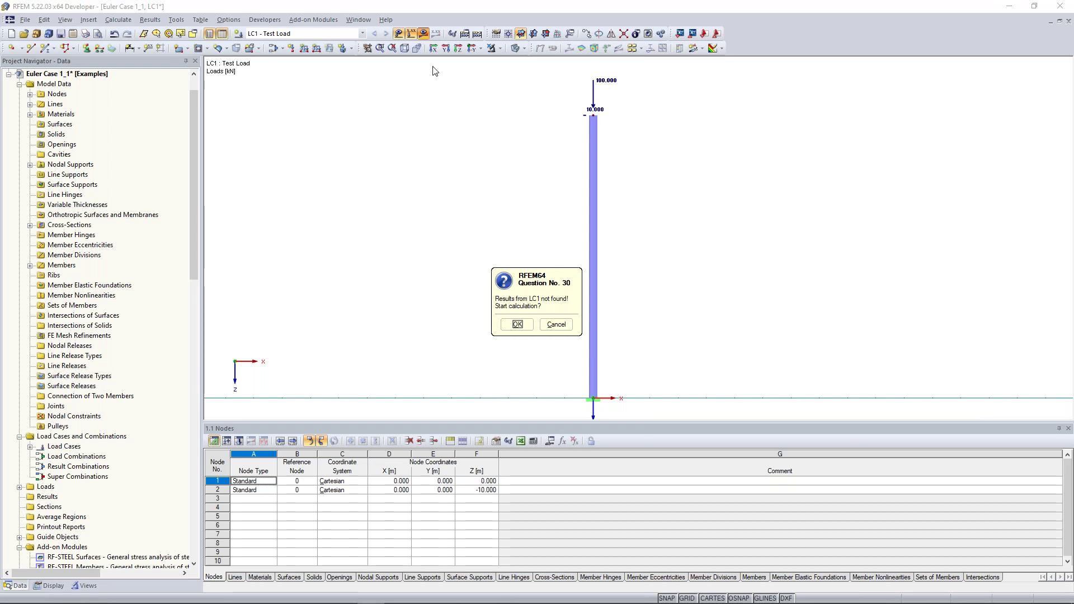
{"action": "key", "text": "Return"}
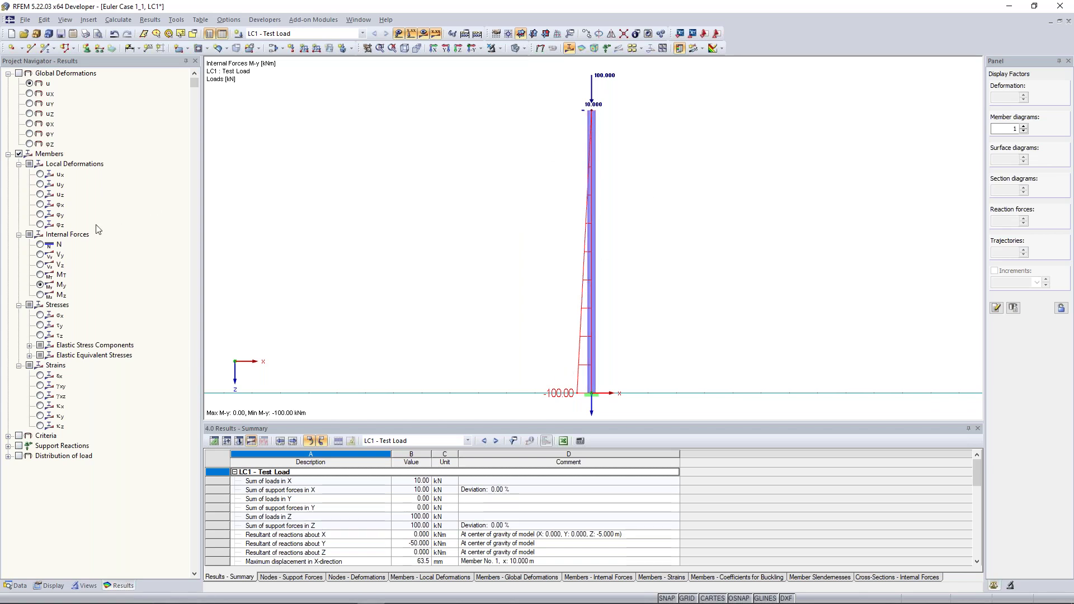
{"action": "left_click", "coordinate": [40, 244]}
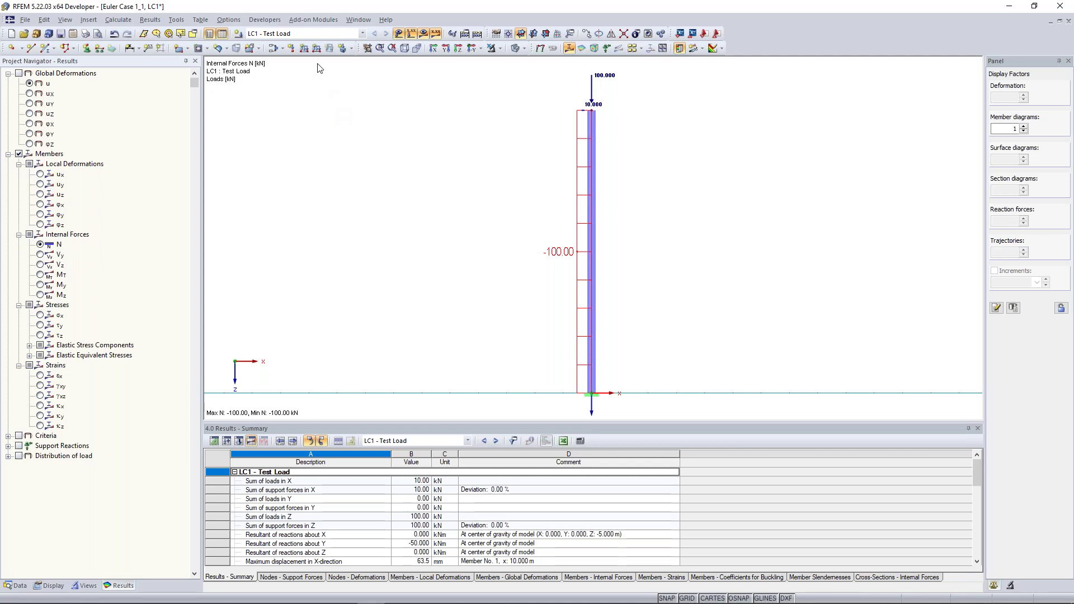
Change the method of analysis of load case LC1 to second-order analysis (P-Delta) in its calculation parameters
{"action": "left_click", "coordinate": [284, 49]}
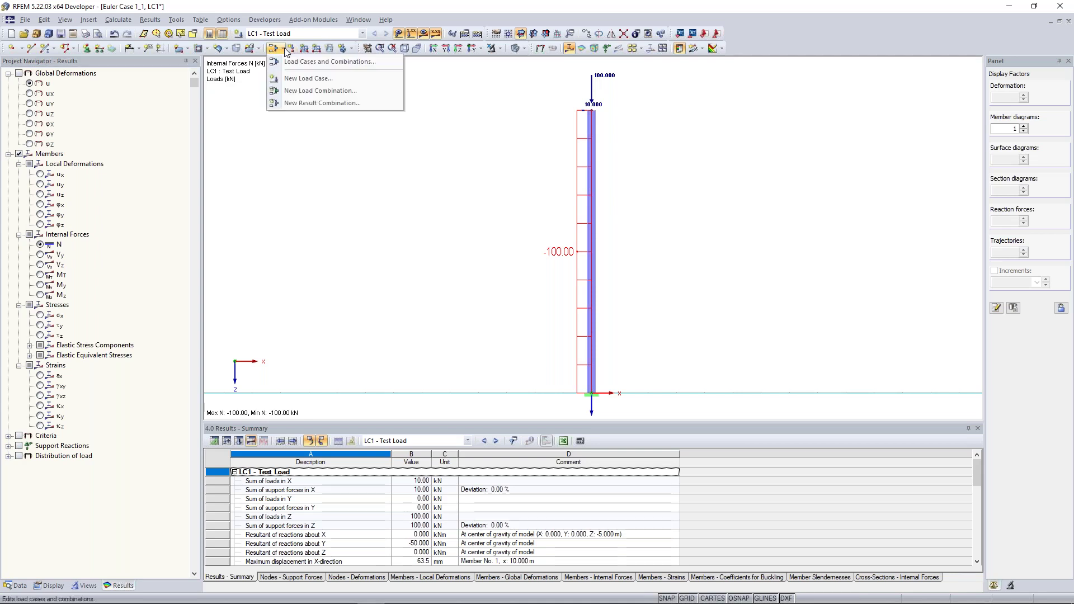
{"action": "left_click", "coordinate": [302, 62]}
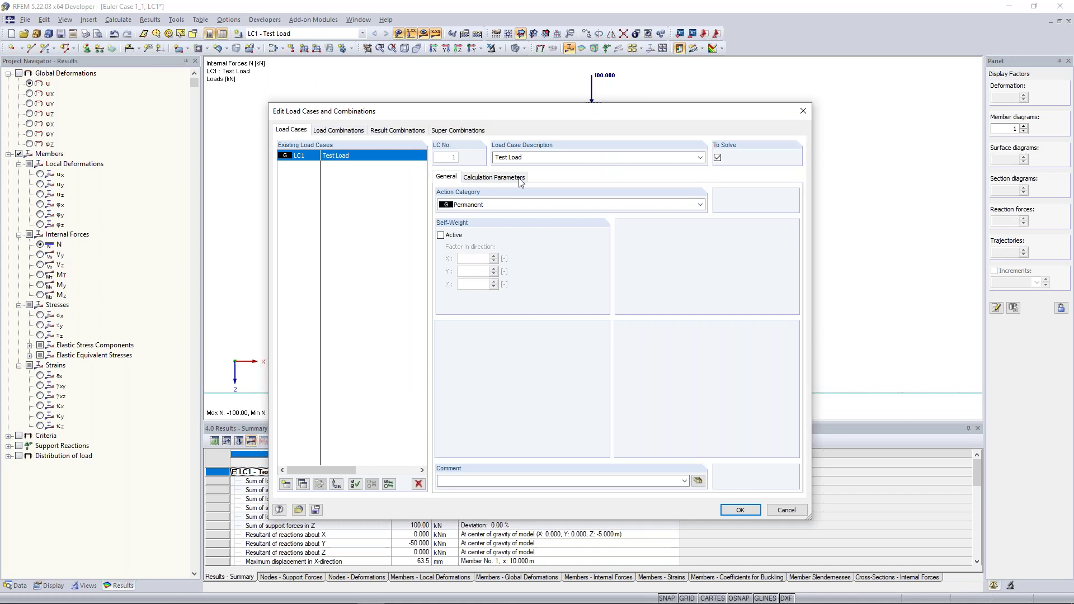
{"action": "left_click", "coordinate": [495, 178]}
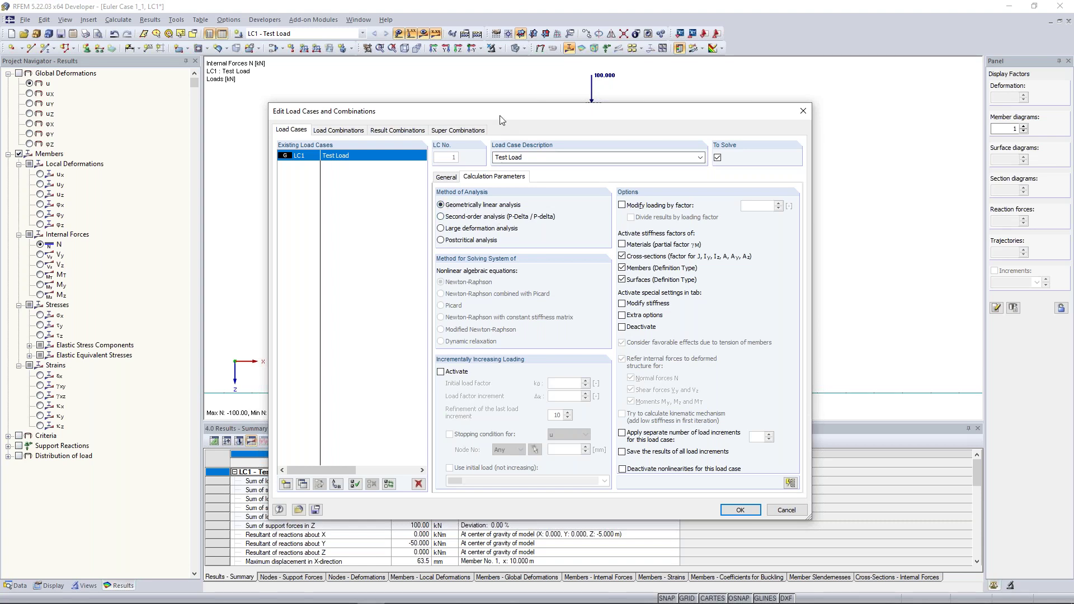
{"action": "left_click_drag", "start_coordinate": [486, 111], "coordinate": [332, 160]}
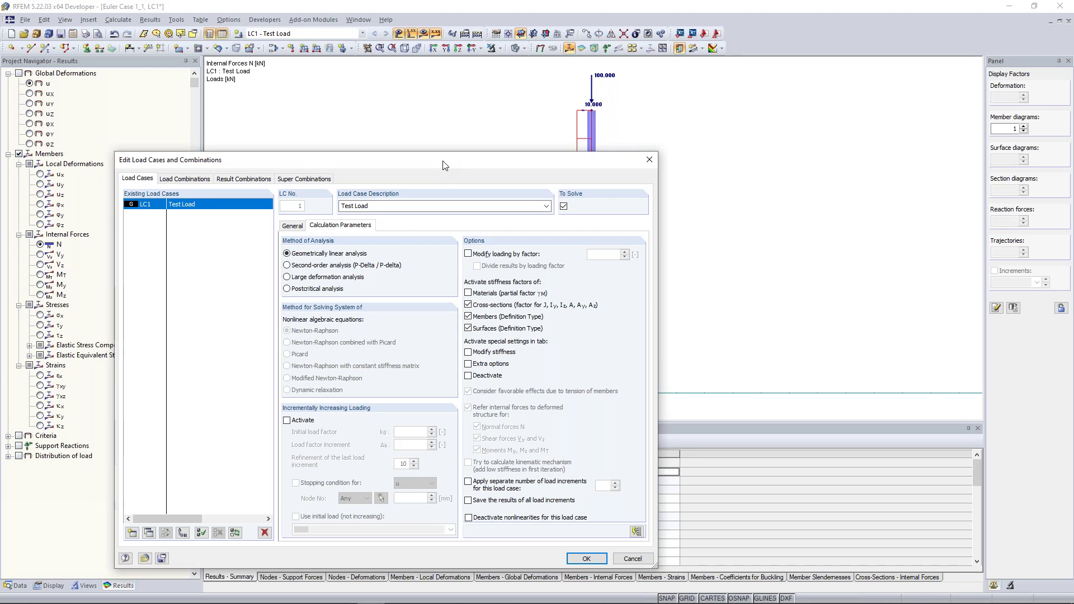
{"action": "left_click_drag", "start_coordinate": [442, 166], "coordinate": [327, 135]}
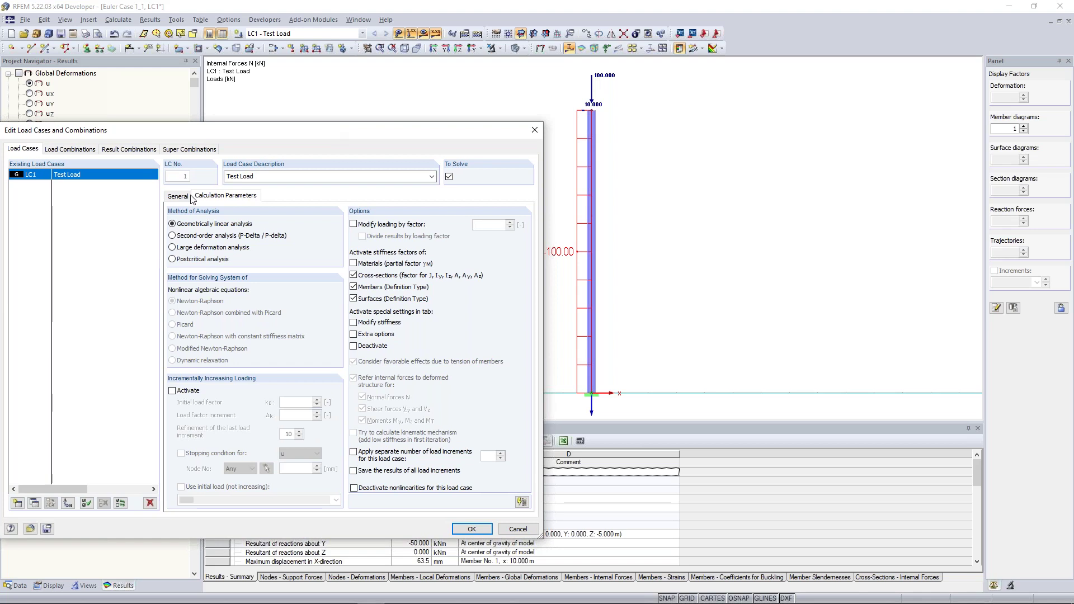
{"action": "left_click", "coordinate": [196, 236]}
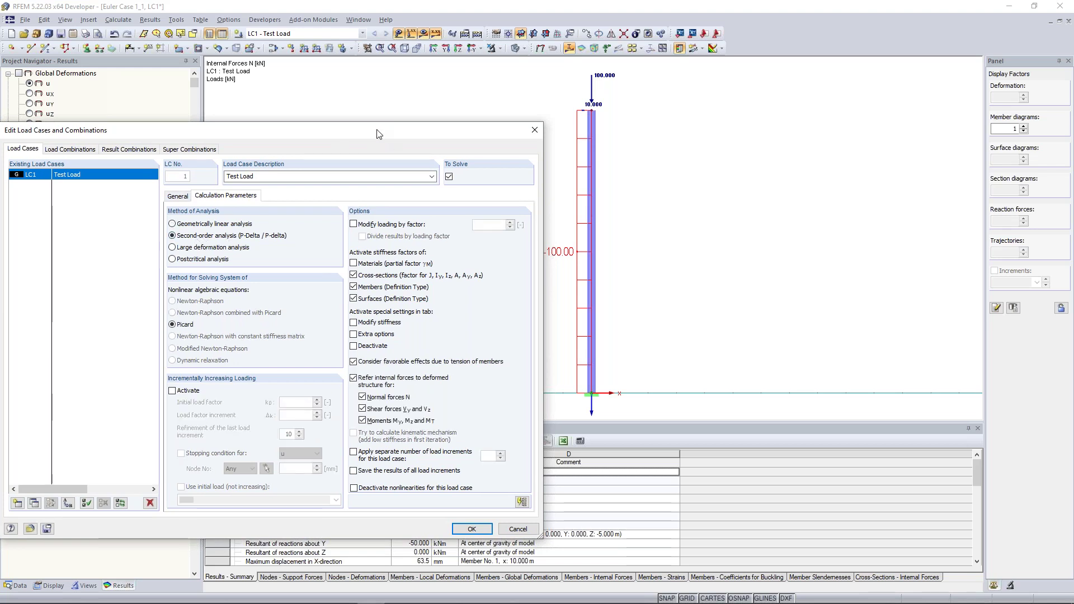
{"action": "left_click_drag", "start_coordinate": [377, 131], "coordinate": [345, 125]}
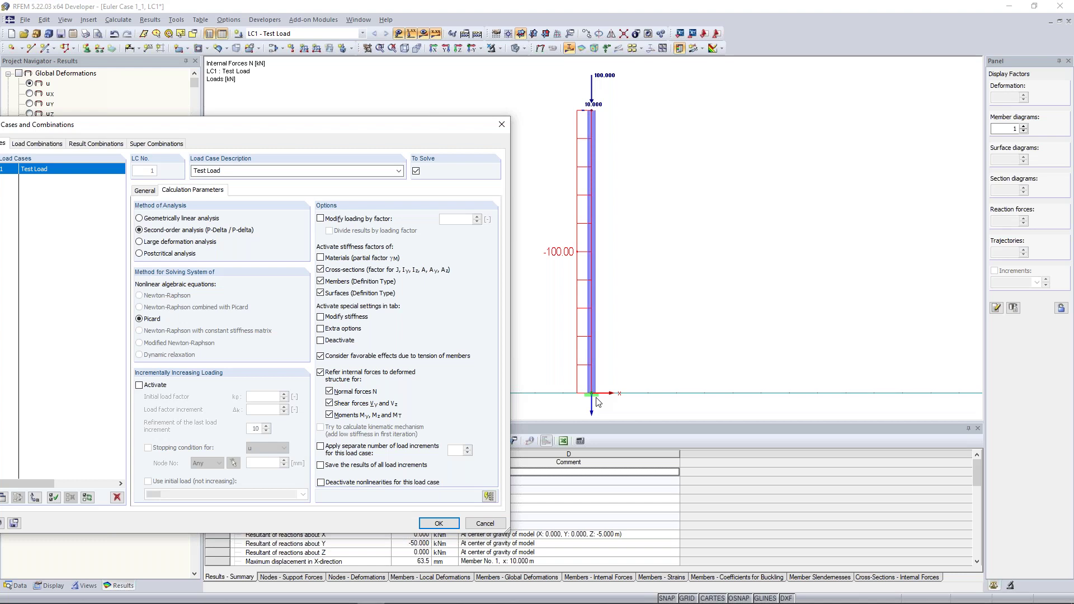
{"action": "left_click", "coordinate": [438, 524]}
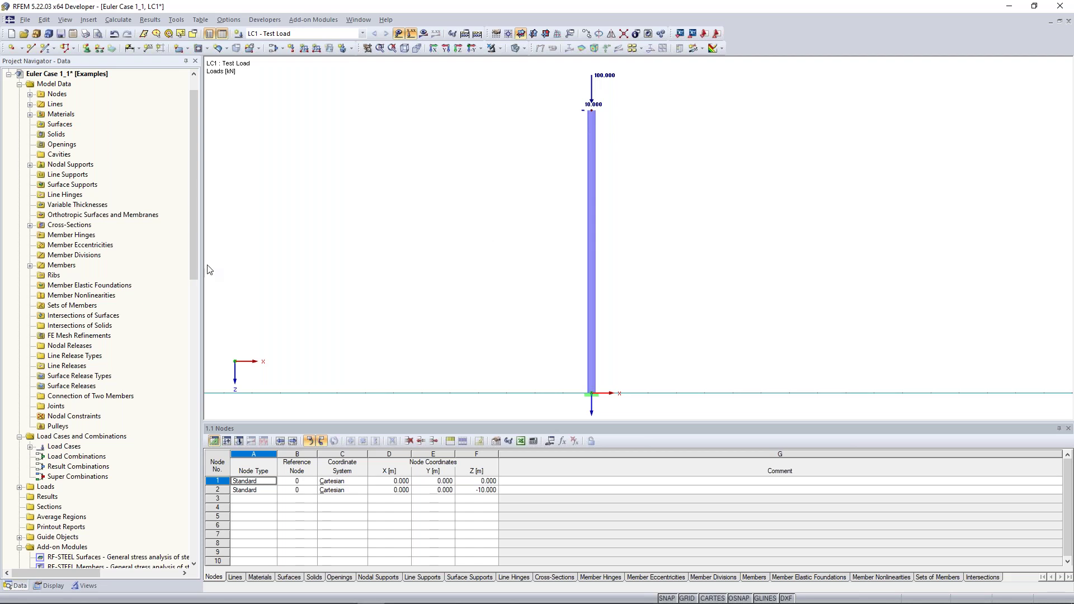
Recalculate load case LC1 and display the column's global deformation uX
{"action": "left_click", "coordinate": [423, 34]}
{"action": "left_click", "coordinate": [519, 324]}
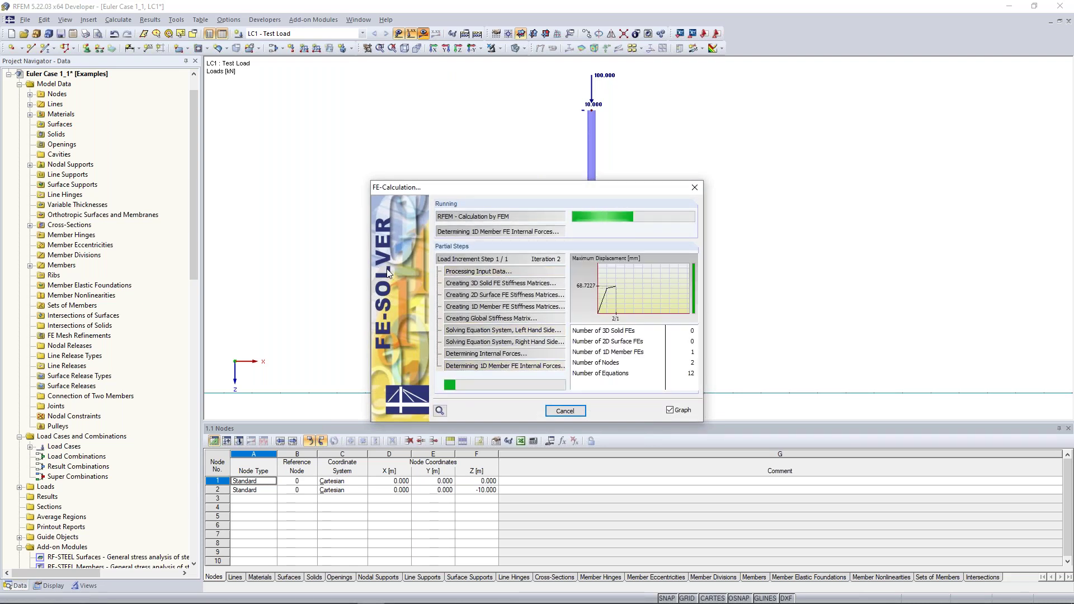
{"action": "left_click", "coordinate": [119, 586]}
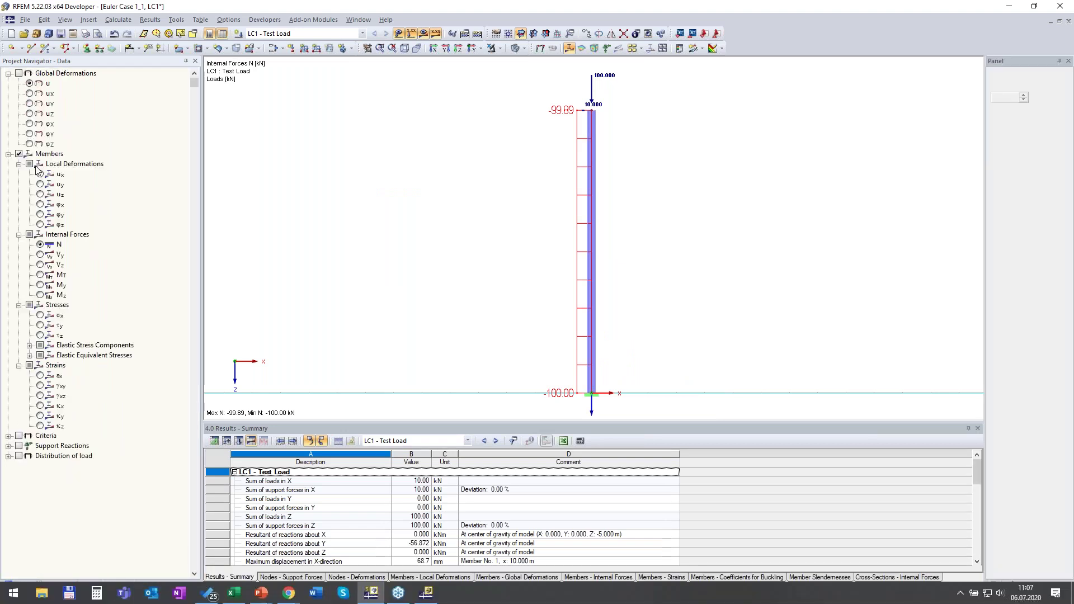
{"action": "left_click", "coordinate": [29, 93]}
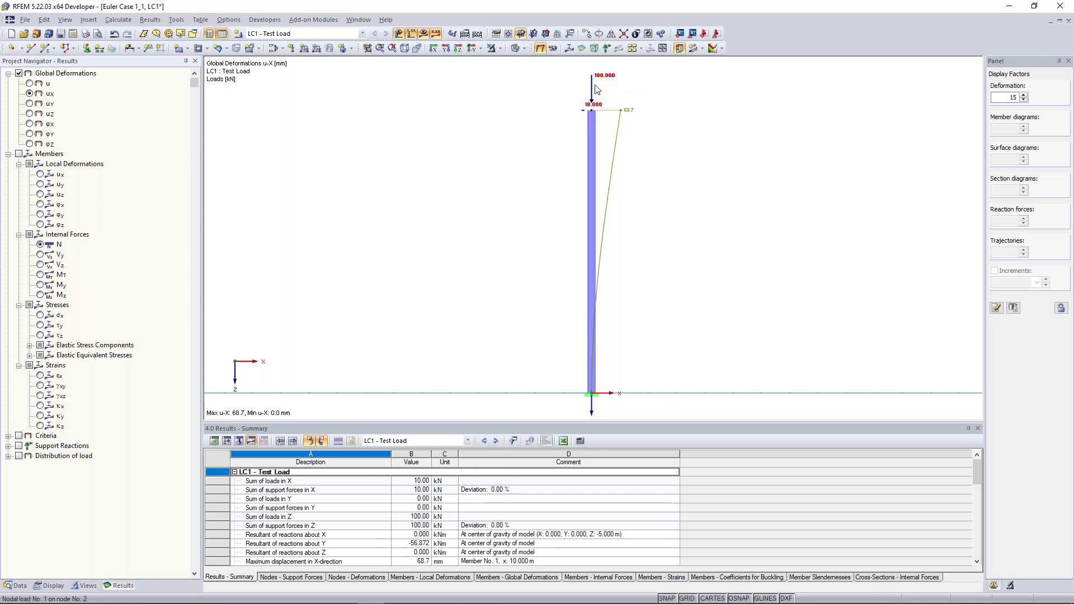
{"action": "mouse_move", "coordinate": [607, 80]}
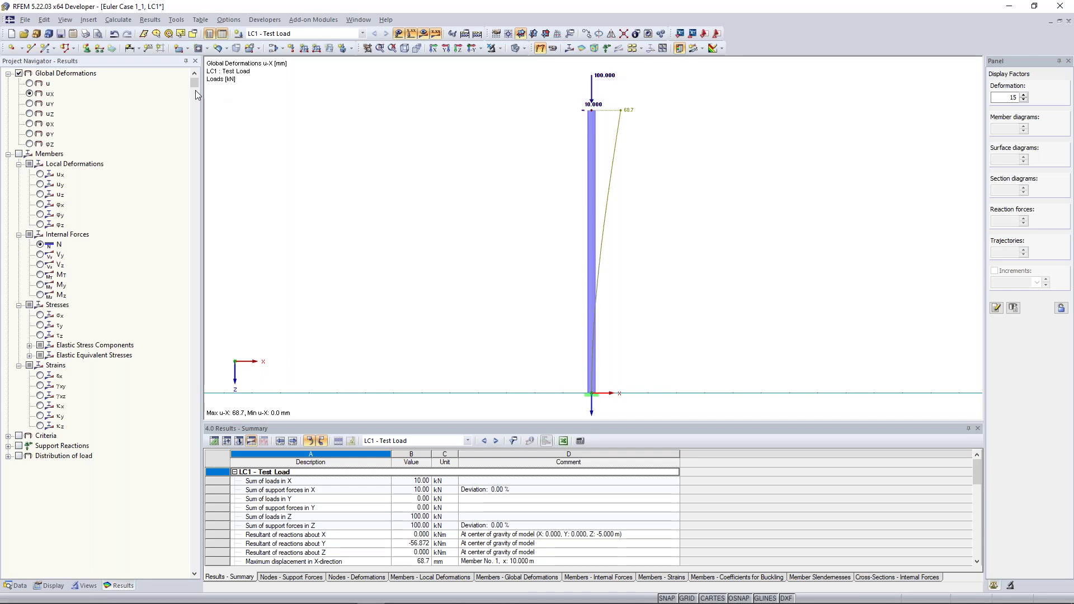
Compare the column's bending moment My with its global deformation uX, ending on the My diagram
{"action": "left_click", "coordinate": [41, 285]}
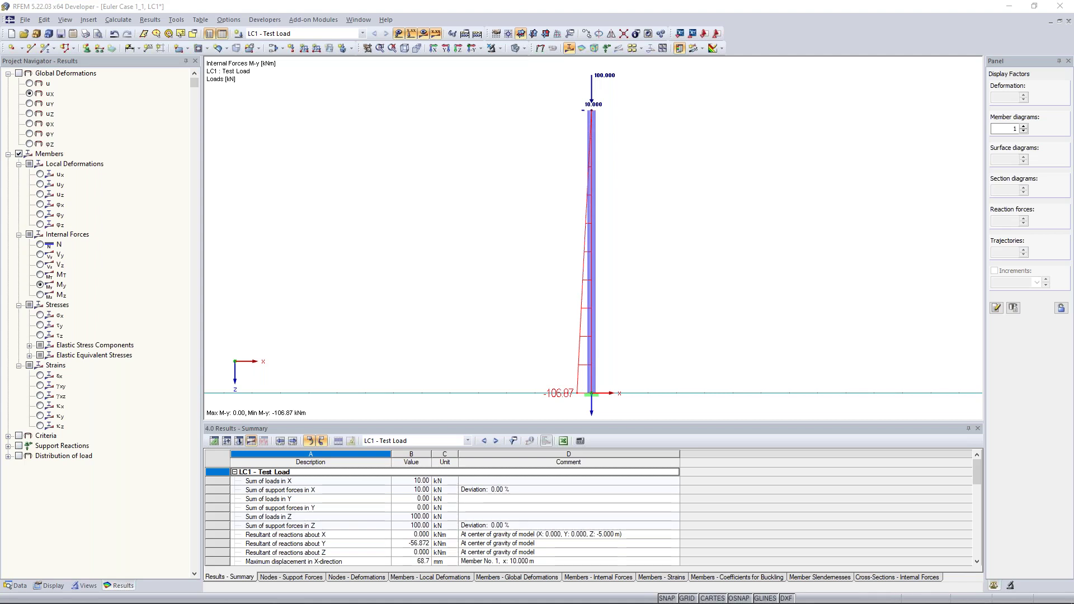
{"action": "scroll", "coordinate": [612, 245], "scroll_direction": "down", "scroll_amount": 1}
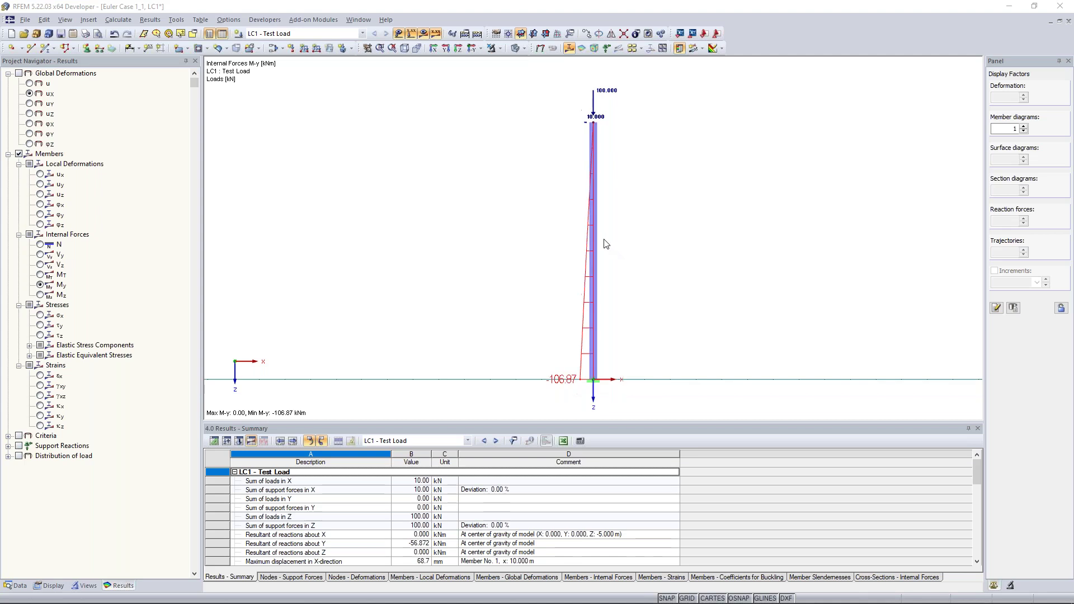
{"action": "middle_click_drag", "start_coordinate": [512, 227], "coordinate": [500, 226]}
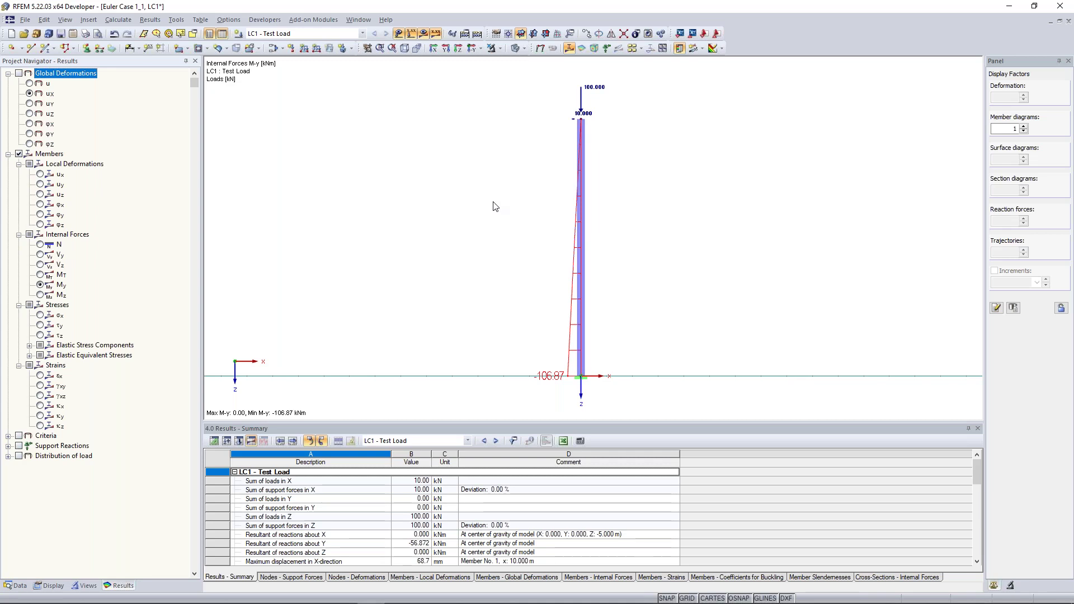
{"action": "left_click", "coordinate": [29, 93]}
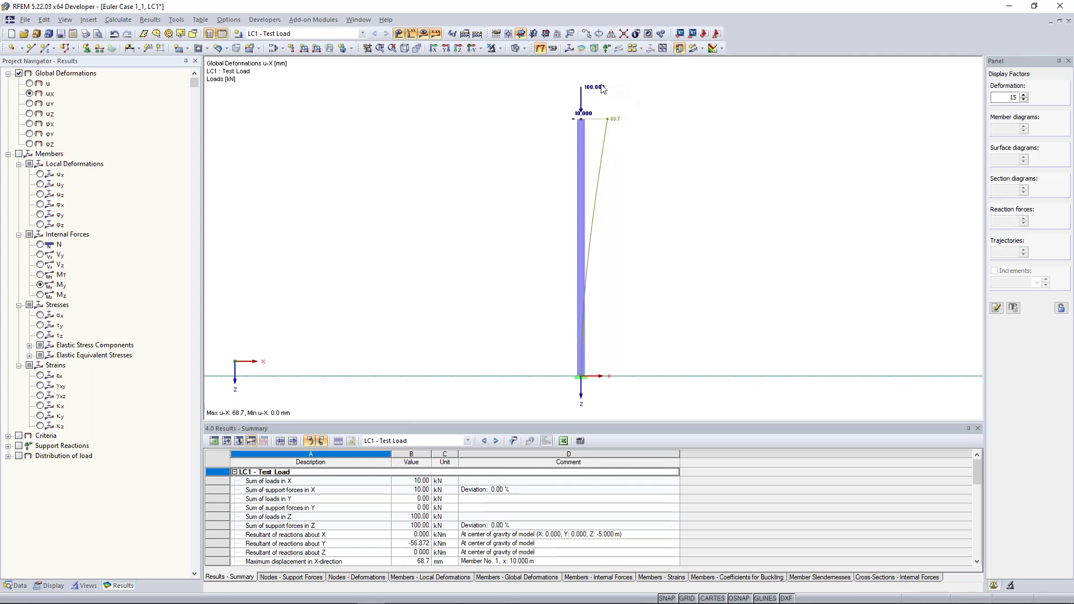
{"action": "mouse_move", "coordinate": [600, 94]}
{"action": "left_click", "coordinate": [40, 285]}
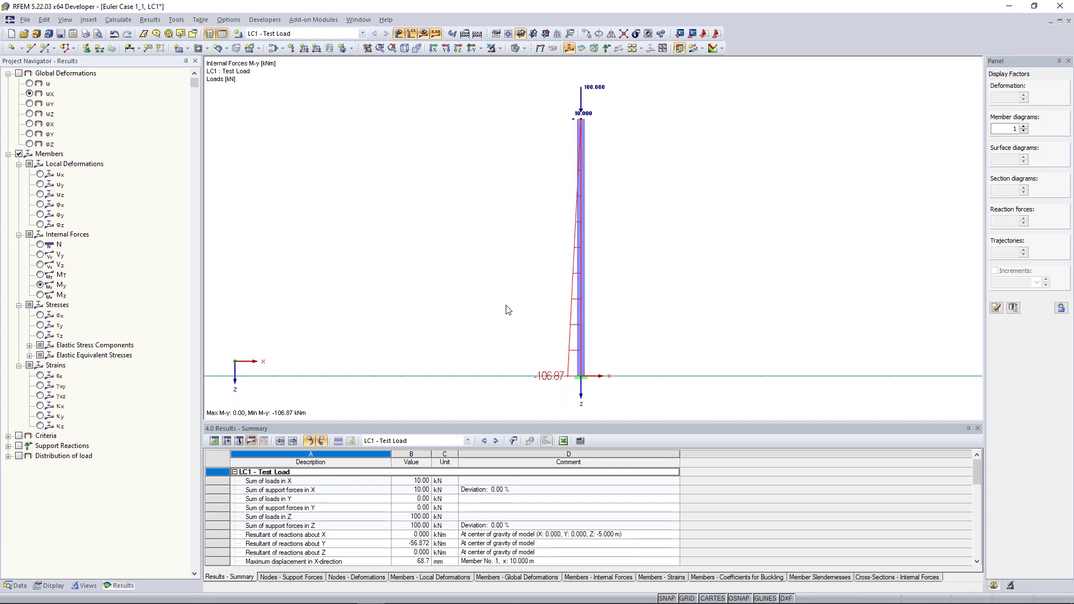
{"action": "scroll", "coordinate": [464, 183], "scroll_direction": "down", "scroll_amount": 1}
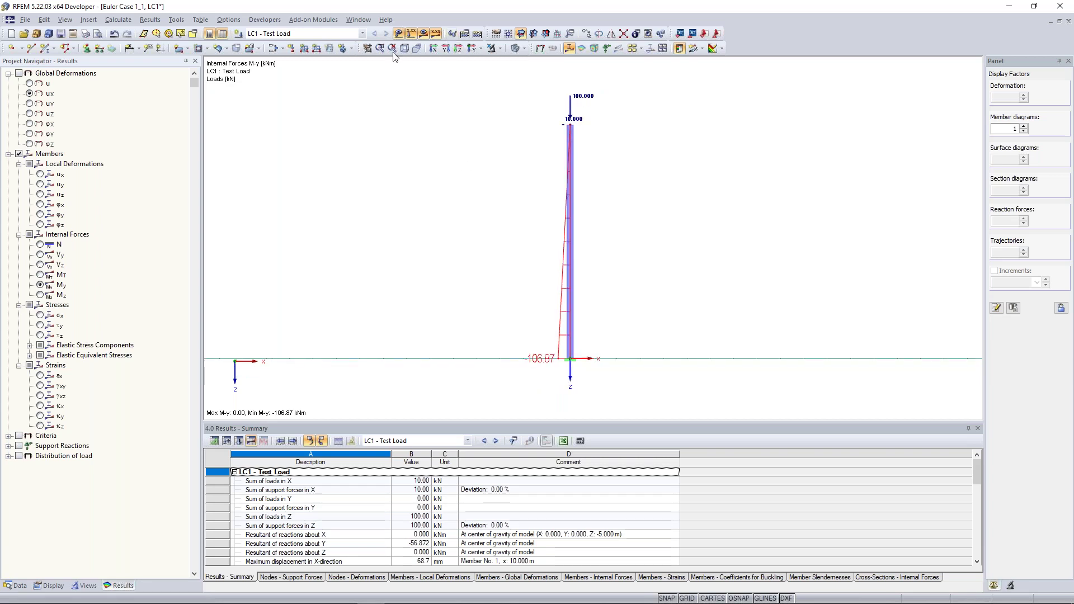
Display the column's axial force N and open a second window of the Euler Case 1_1 model
{"action": "left_click", "coordinate": [359, 20]}
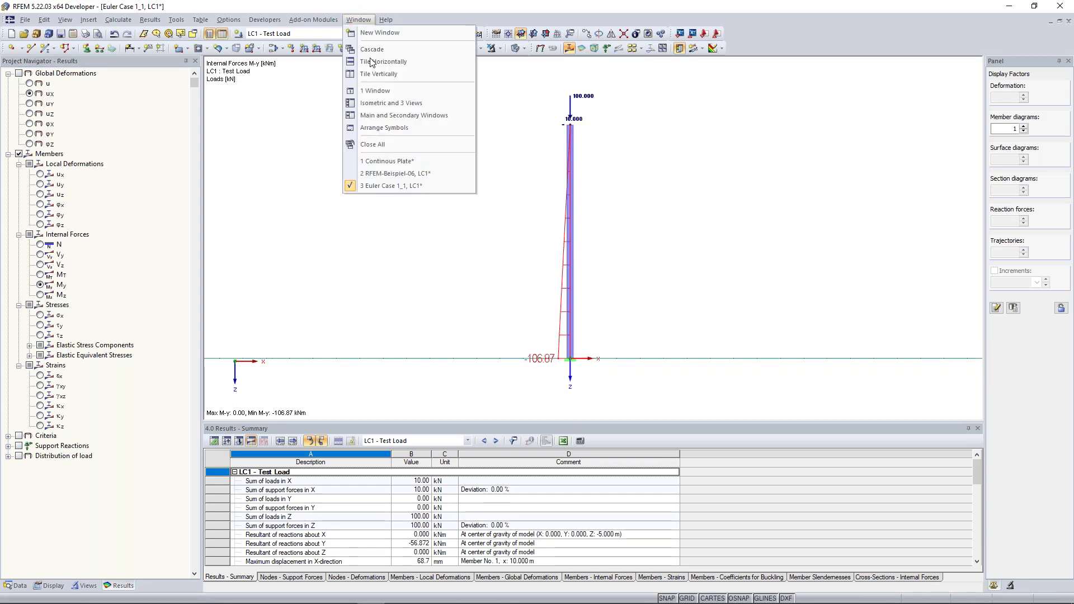
{"action": "key", "text": "Escape"}
{"action": "left_click", "coordinate": [355, 20]}
{"action": "left_click", "coordinate": [387, 93]}
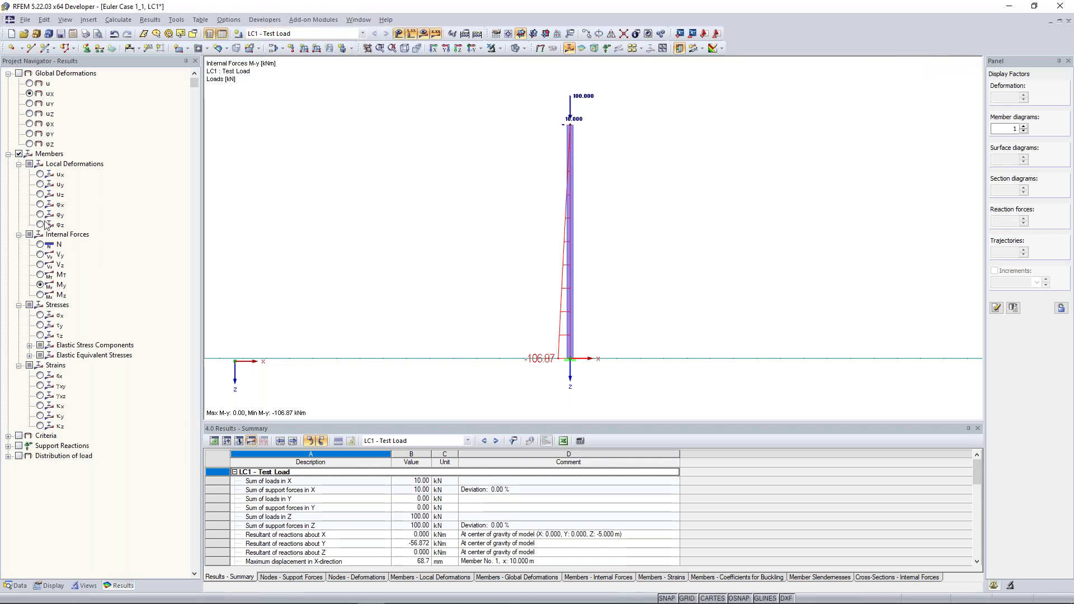
{"action": "left_click", "coordinate": [40, 244]}
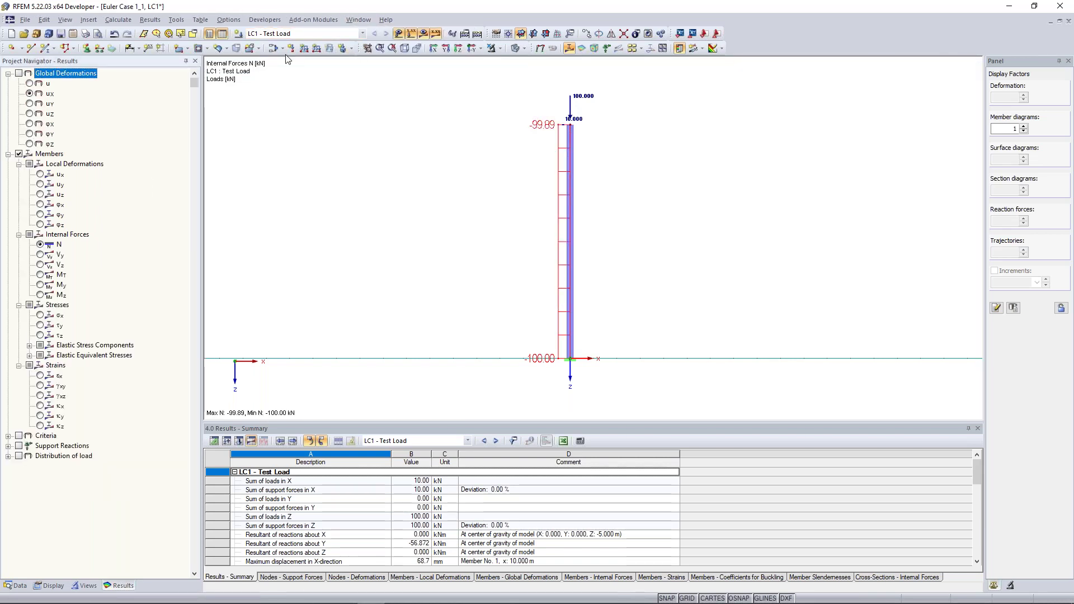
{"action": "left_click", "coordinate": [358, 20]}
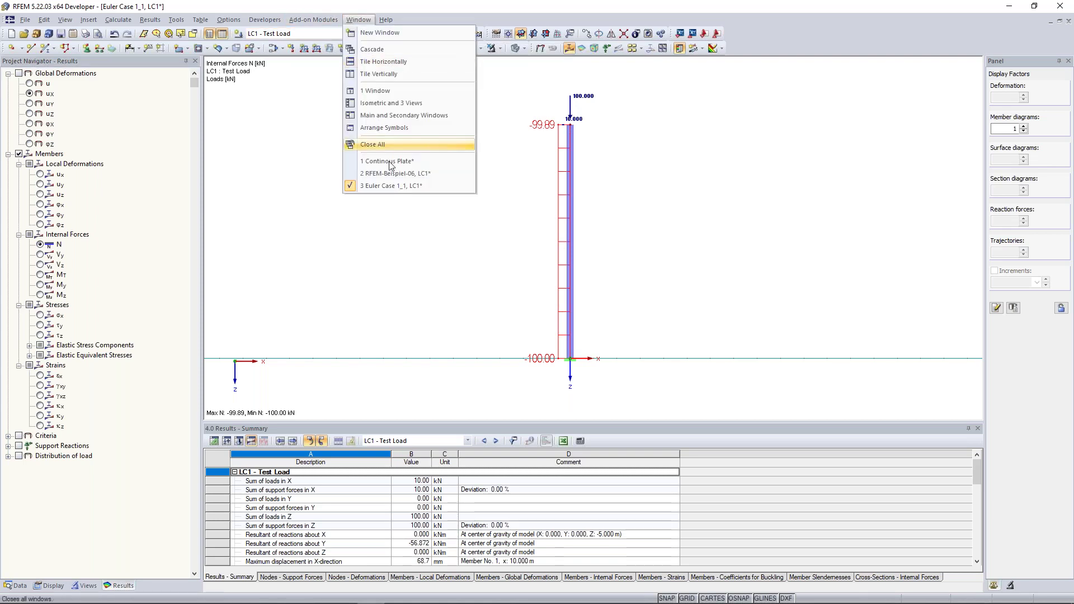
{"action": "left_click", "coordinate": [392, 33]}
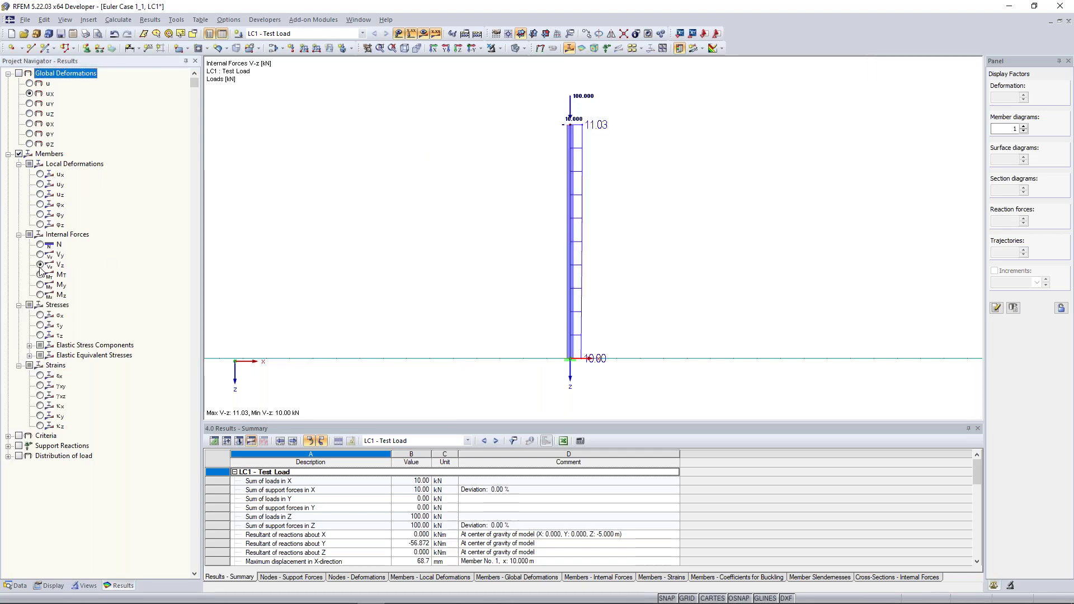
Show the bending moment My in the second model window and open a third window of the same model
{"action": "left_click", "coordinate": [40, 295]}
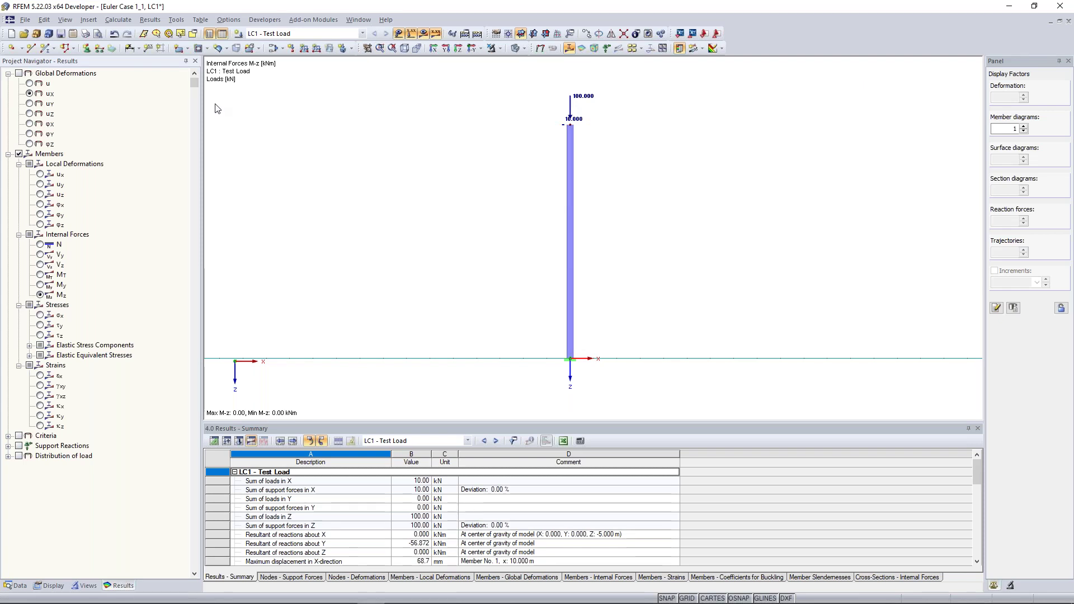
{"action": "left_click", "coordinate": [40, 285]}
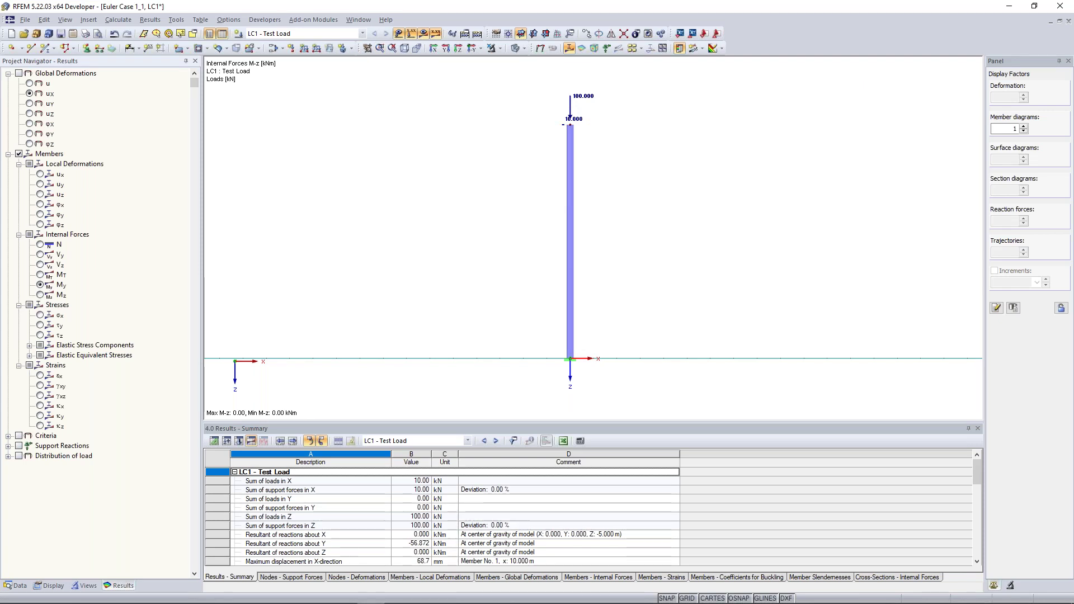
{"action": "left_click", "coordinate": [358, 20]}
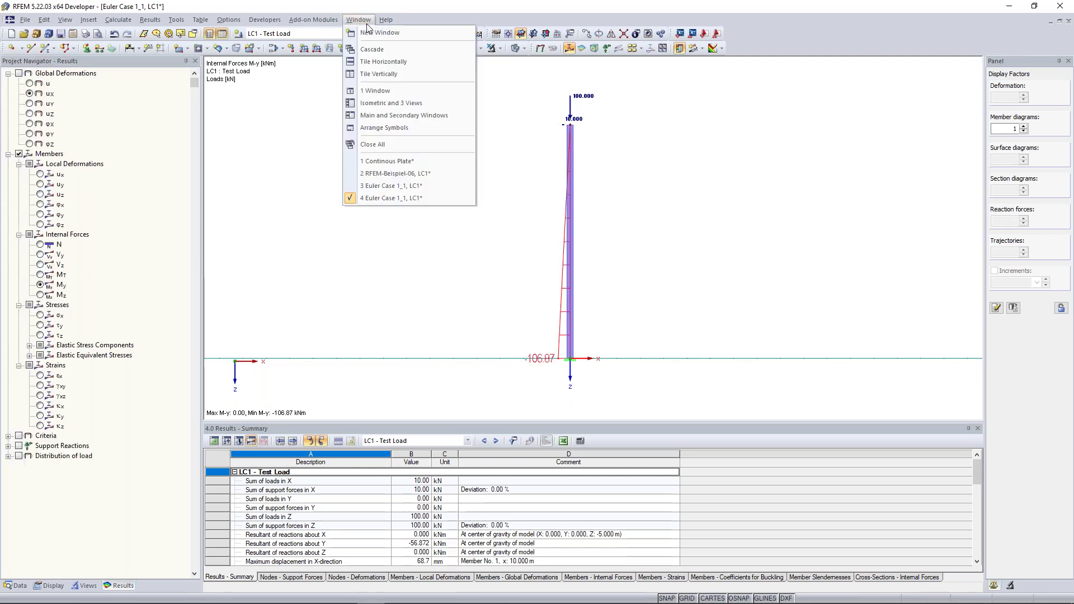
{"action": "left_click", "coordinate": [395, 33]}
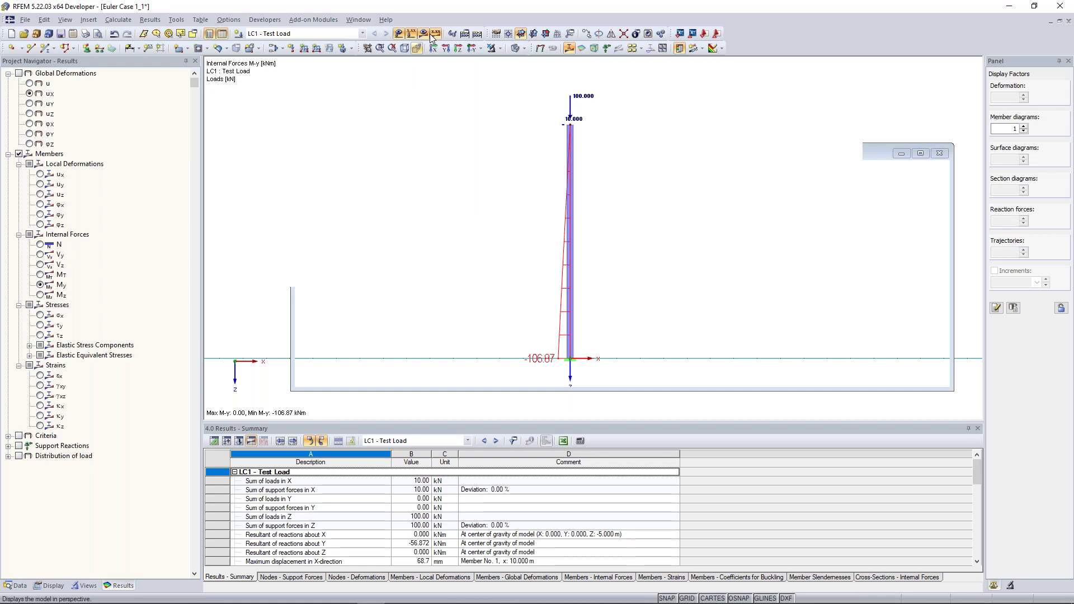
Minimize the Continous Plate and RFEM-Beispiel-06 windows and tile the three Euler Case 1_1 windows vertically
{"action": "left_click", "coordinate": [358, 20]}
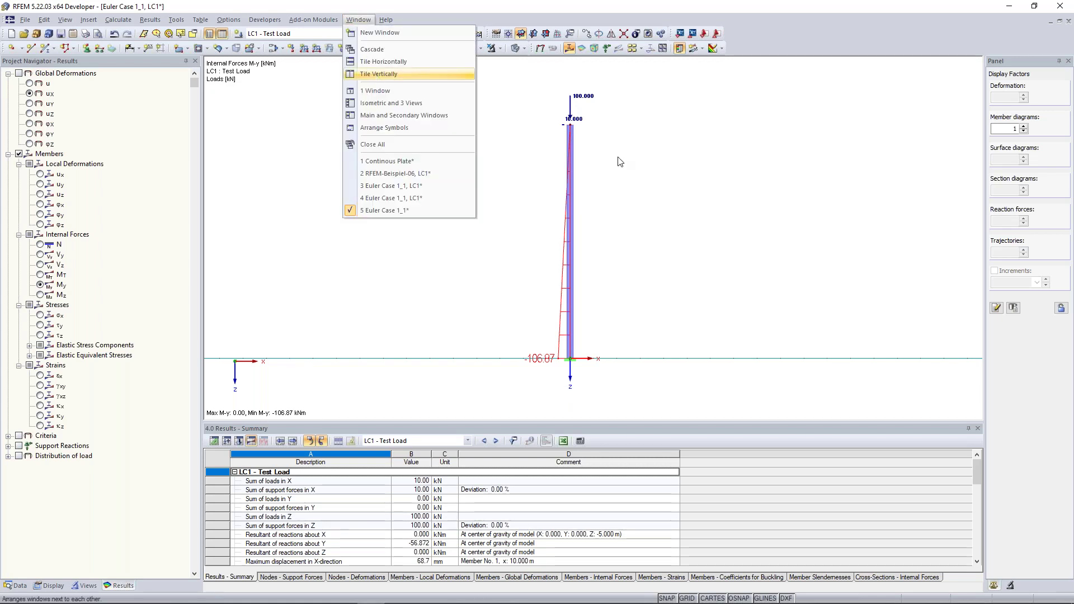
{"action": "left_click", "coordinate": [377, 74]}
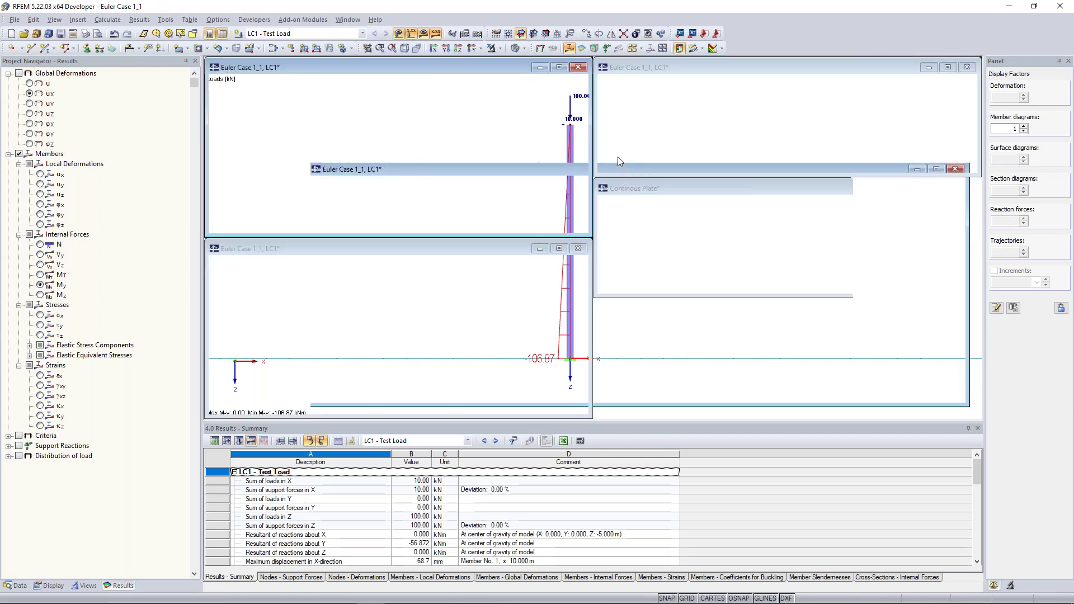
{"action": "left_click", "coordinate": [937, 189]}
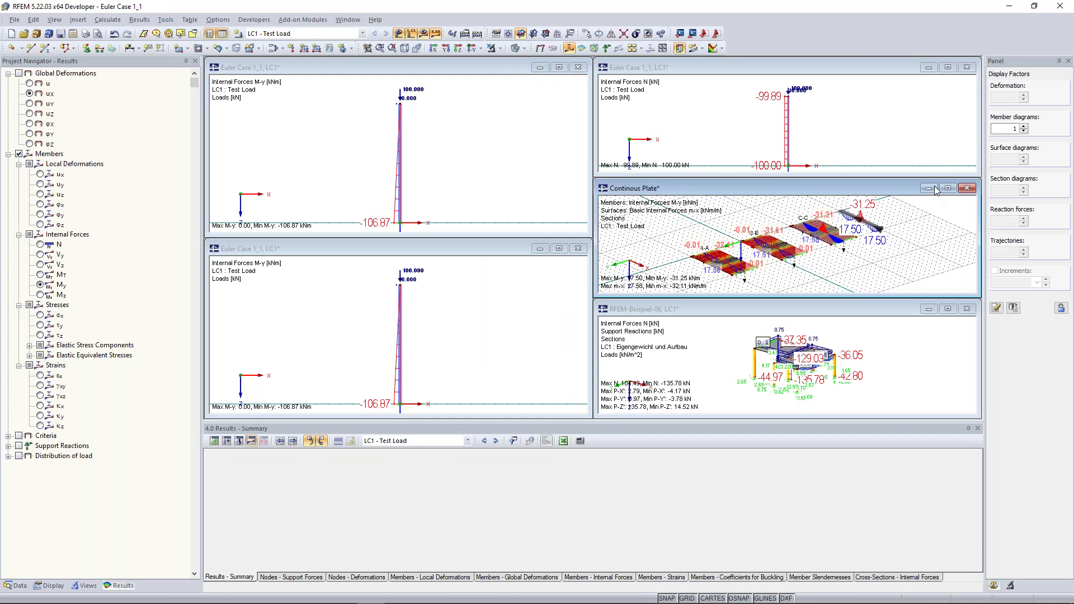
{"action": "key", "text": "ctrl+F4"}
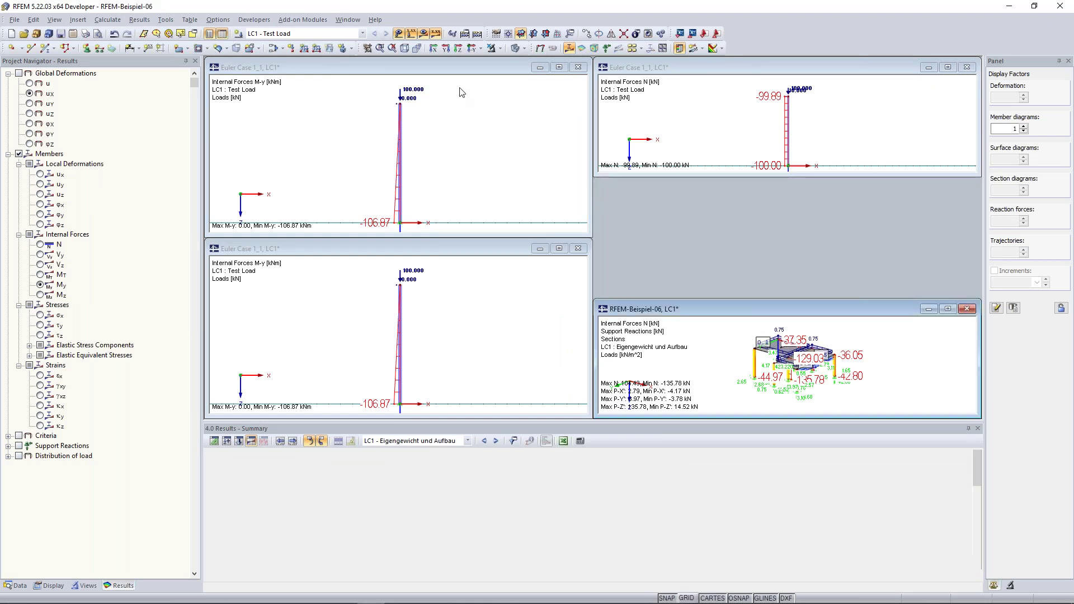
{"action": "left_click", "coordinate": [460, 92]}
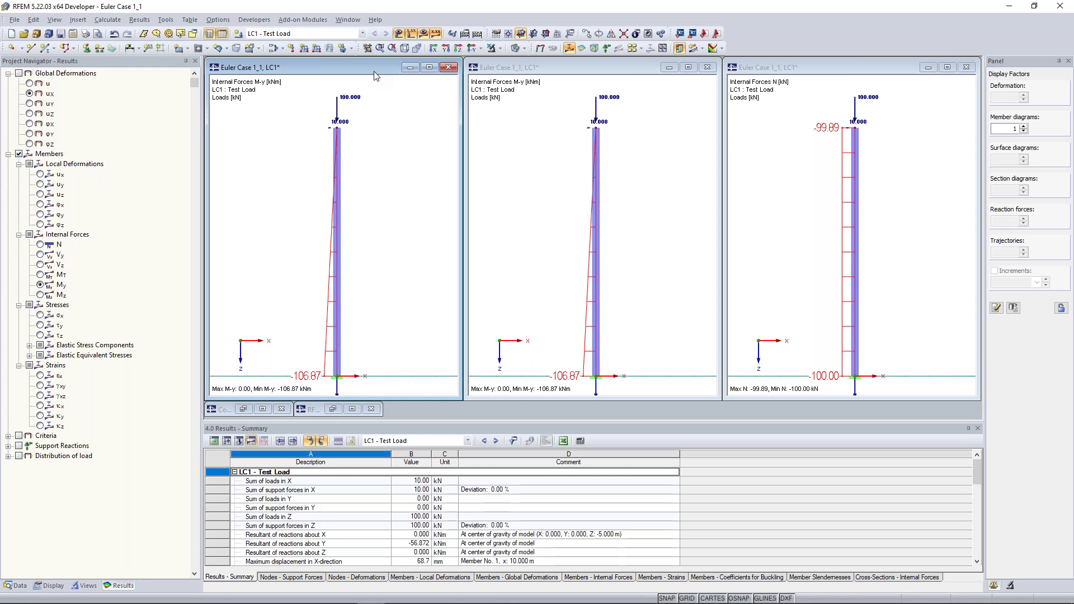
Display the shear force Vz in the third model window and the global deformation uX in the middle one
{"action": "left_click", "coordinate": [837, 68]}
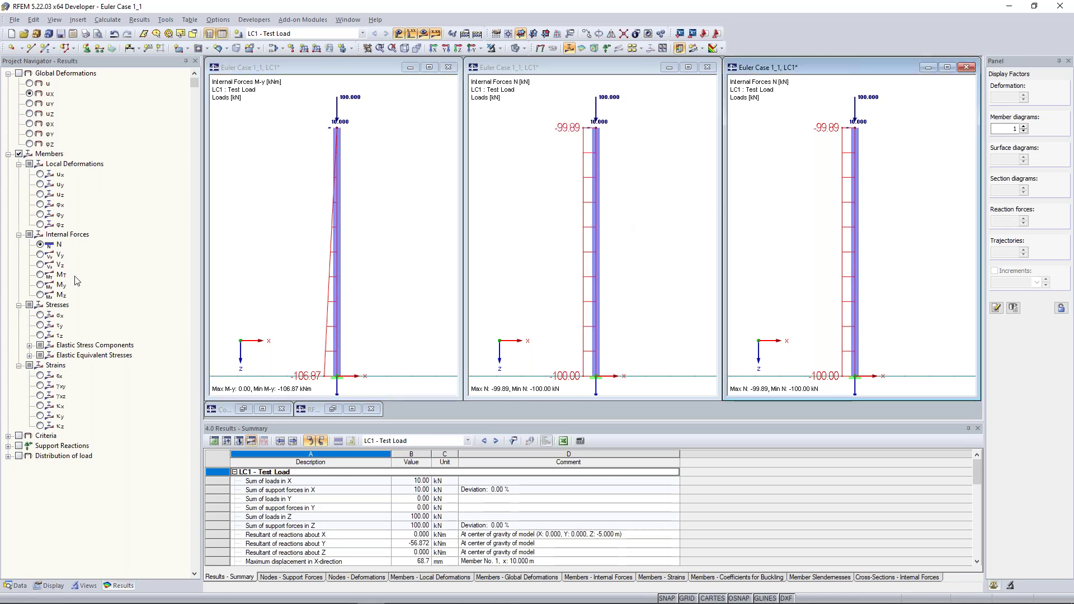
{"action": "left_click", "coordinate": [40, 264]}
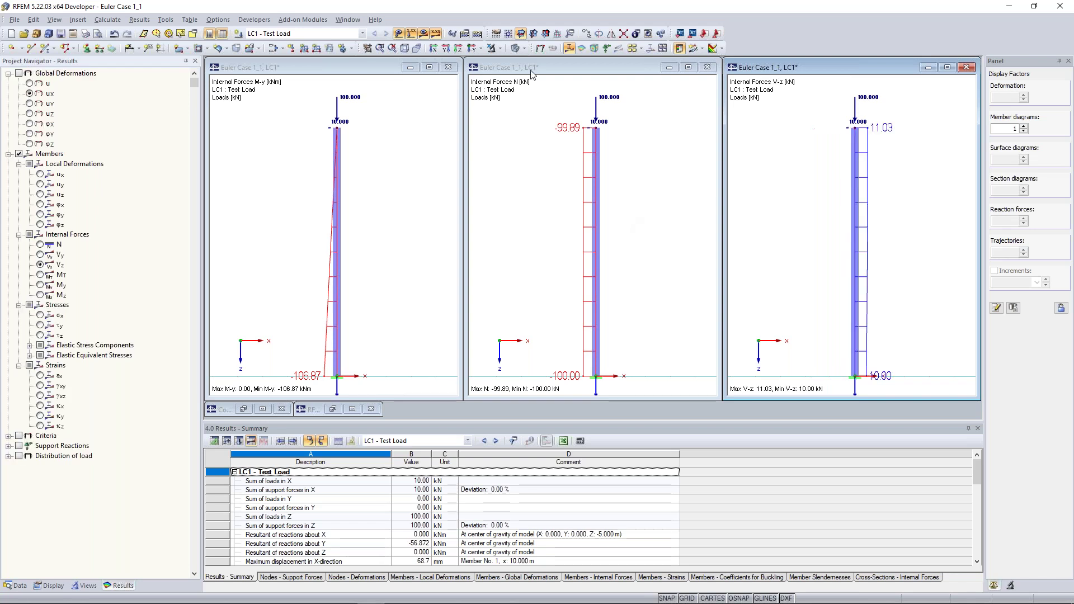
{"action": "left_click", "coordinate": [541, 68]}
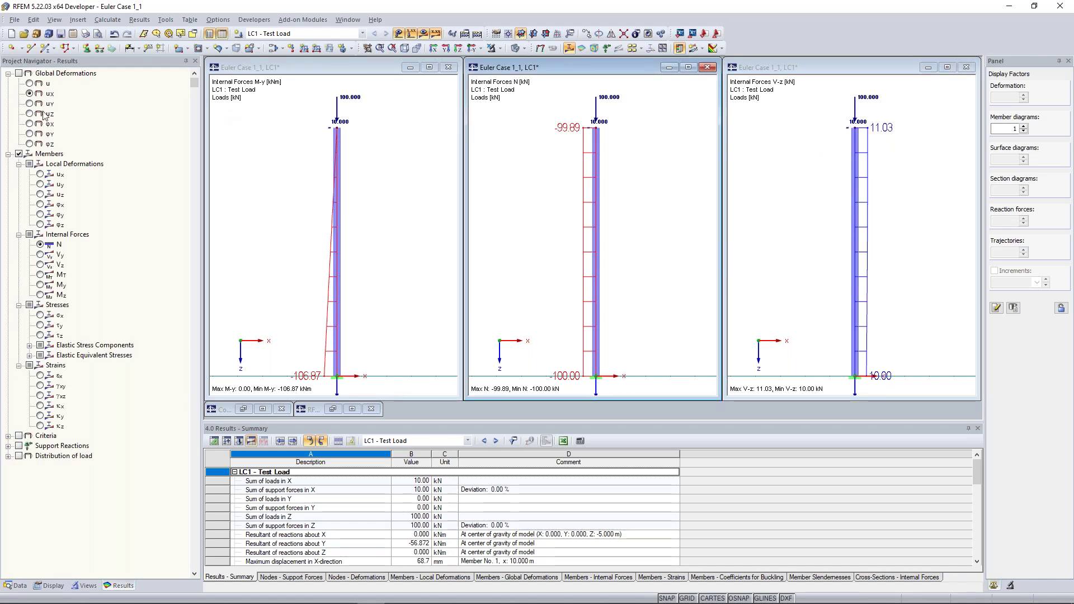
{"action": "left_click", "coordinate": [29, 94]}
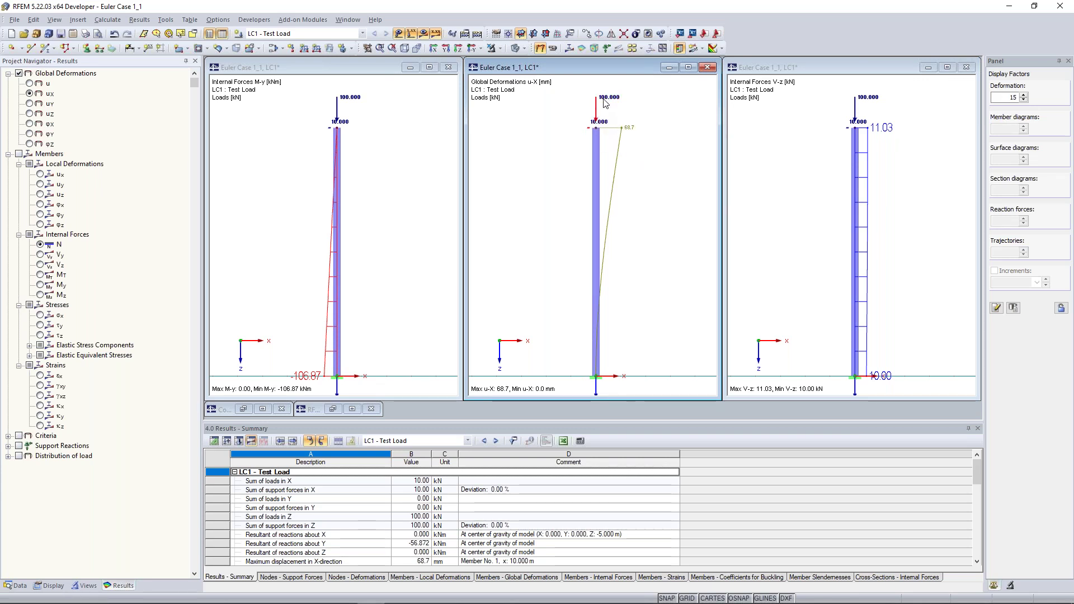
{"action": "mouse_move", "coordinate": [609, 101]}
Minimize the uX and Vz model windows, keeping the My window open
{"action": "left_click", "coordinate": [345, 116]}
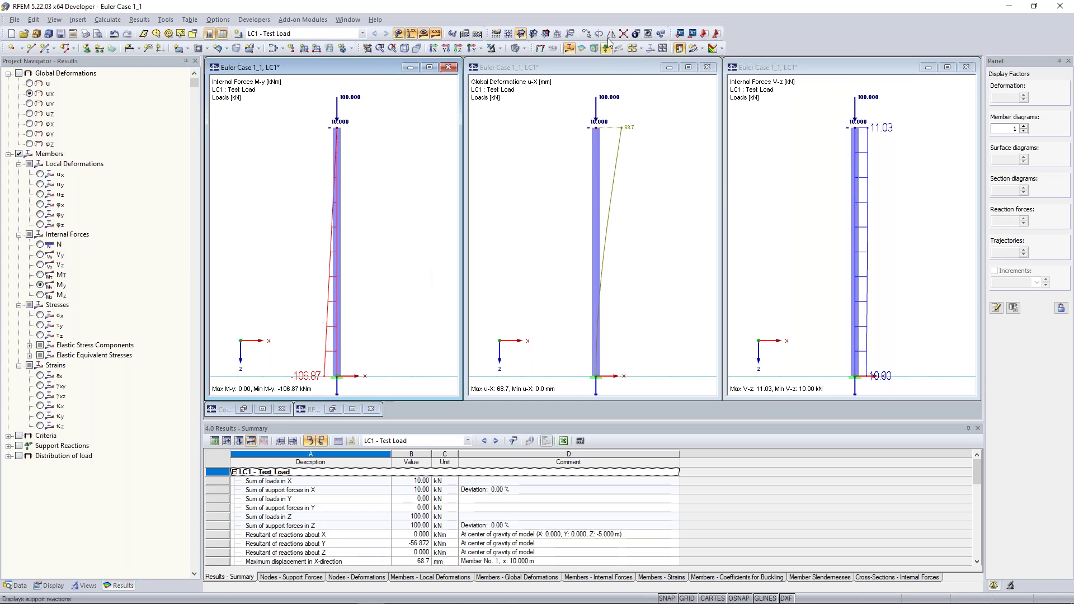
{"action": "left_click", "coordinate": [670, 67]}
{"action": "left_click", "coordinate": [928, 67]}
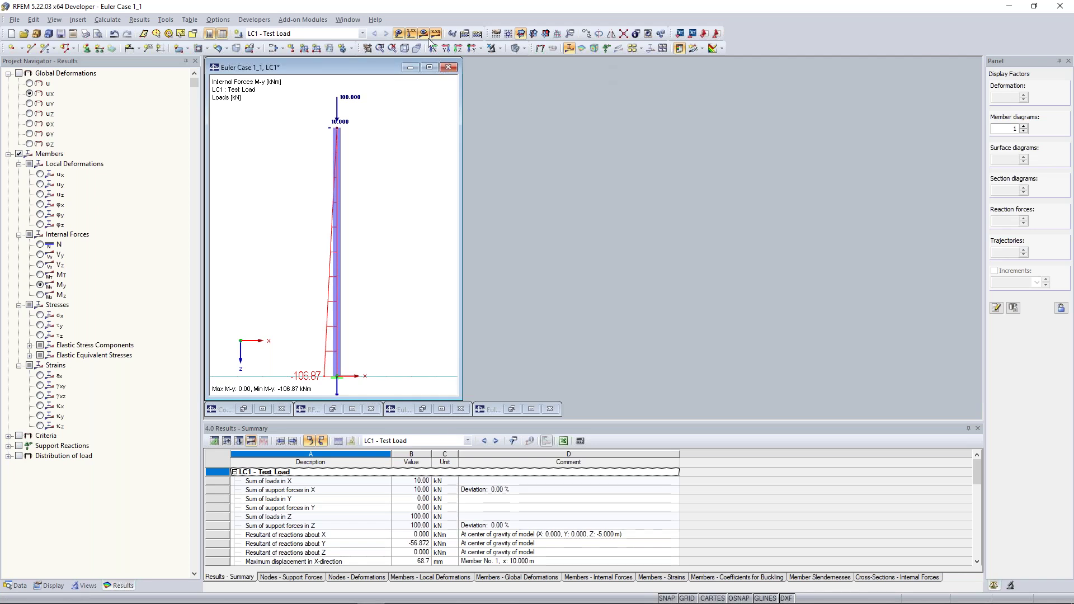
Maximize the My window and set the nodal load's PX component at the column top to 0 kN
{"action": "left_click", "coordinate": [347, 19]}
{"action": "left_click", "coordinate": [586, 172]}
{"action": "double_click", "coordinate": [425, 65]}
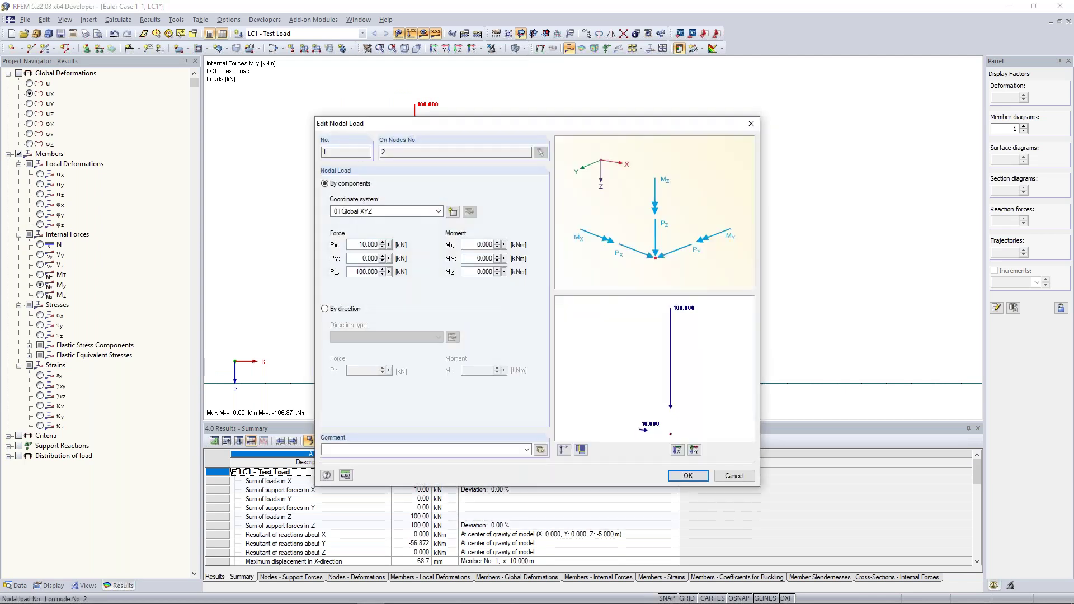
{"action": "left_click_drag", "start_coordinate": [358, 244], "coordinate": [391, 242]}
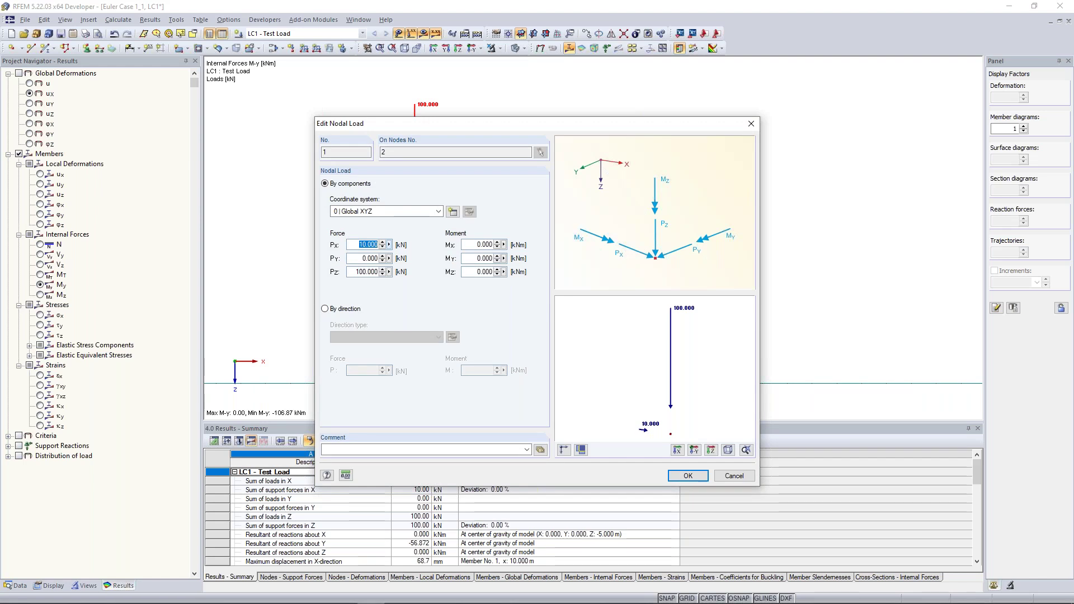
{"action": "type", "text": "20"}
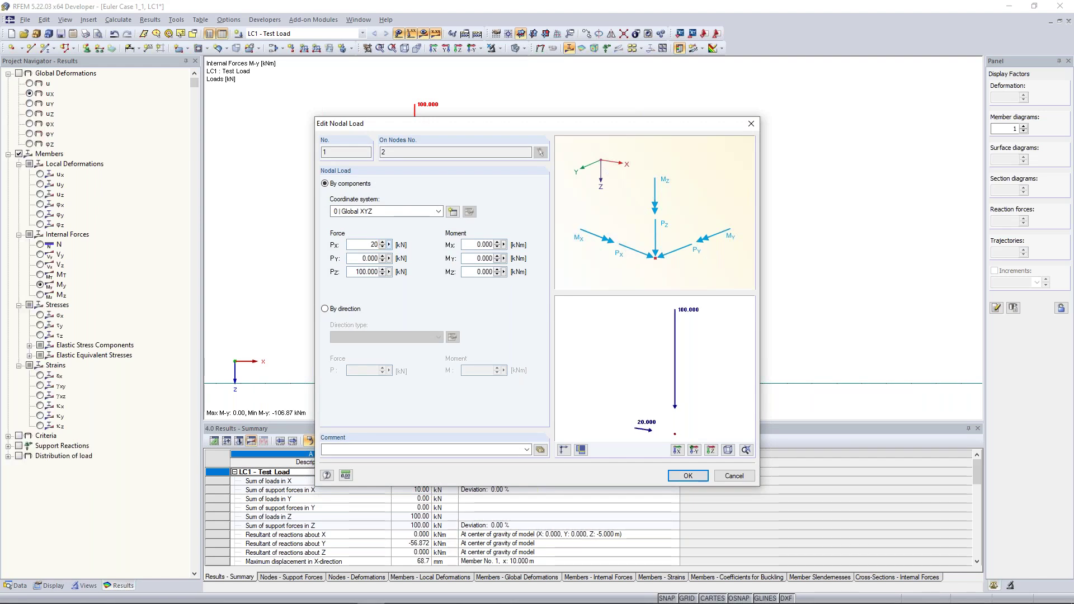
{"action": "key", "text": "BackSpace"}
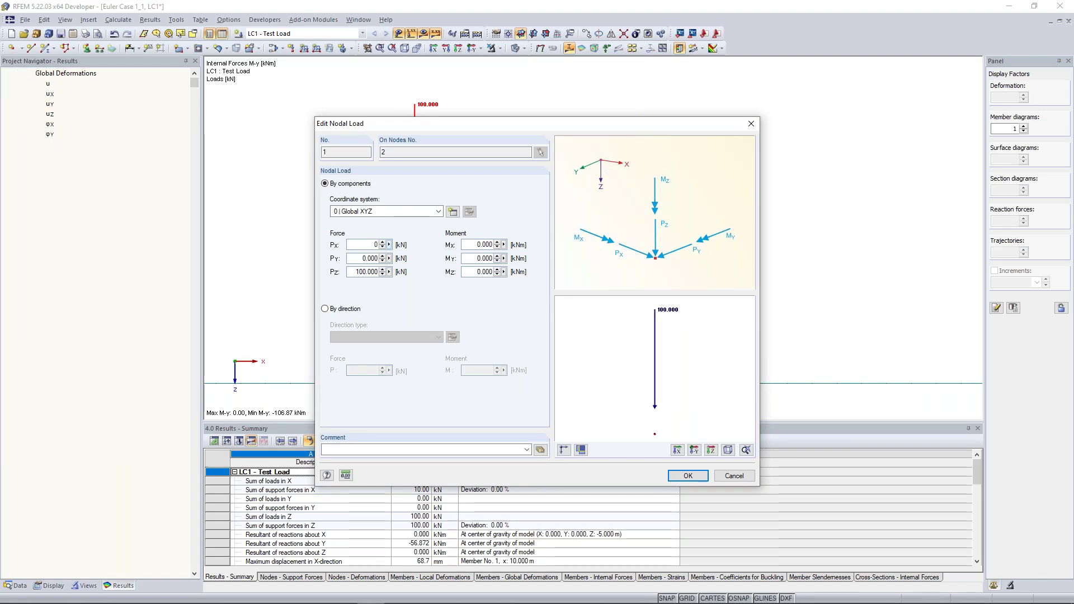
{"action": "left_click", "coordinate": [677, 476]}
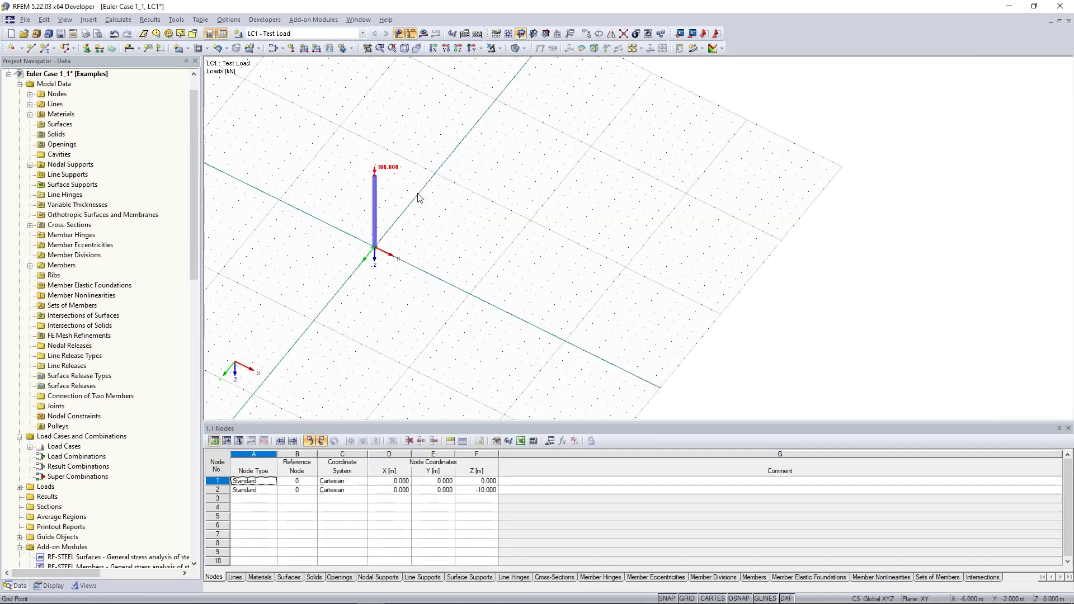
Open the RF-STABILITY add-on module for the column
{"action": "middle_click_drag", "start_coordinate": [439, 191], "coordinate": [526, 129]}
{"action": "scroll", "coordinate": [402, 163], "scroll_direction": "up", "scroll_amount": 3}
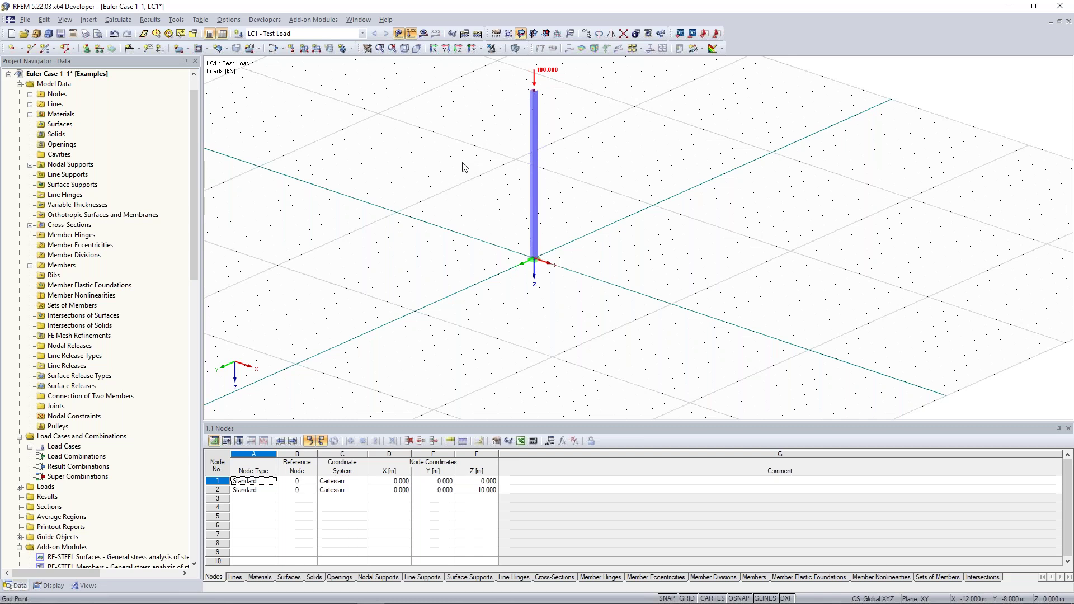
{"action": "middle_click_drag", "start_coordinate": [463, 167], "coordinate": [190, 231], "text": "ctrl"}
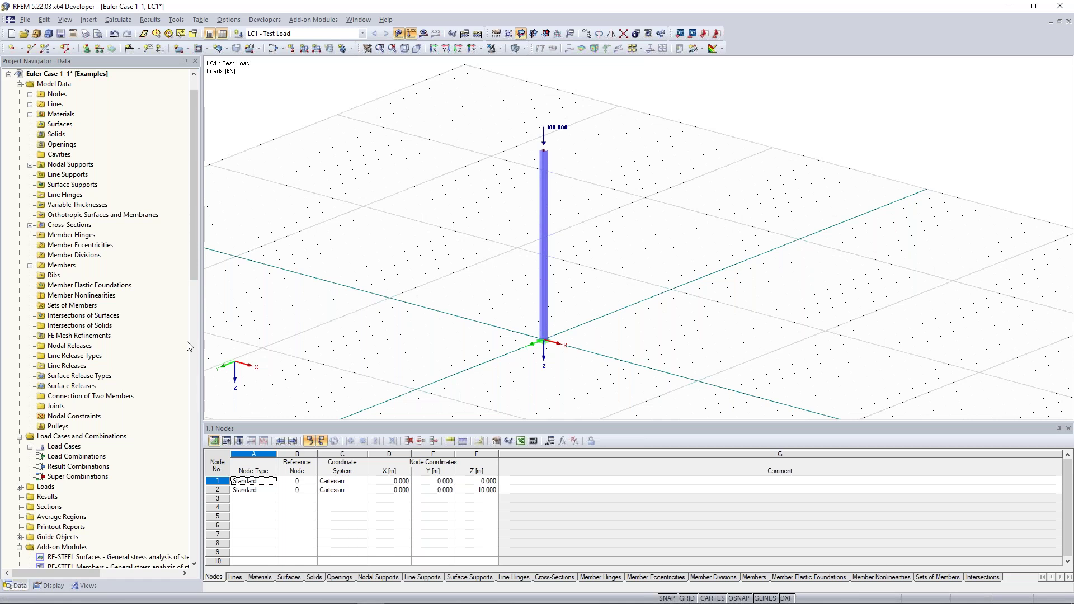
{"action": "scroll", "coordinate": [189, 347], "scroll_direction": "down", "scroll_amount": 20}
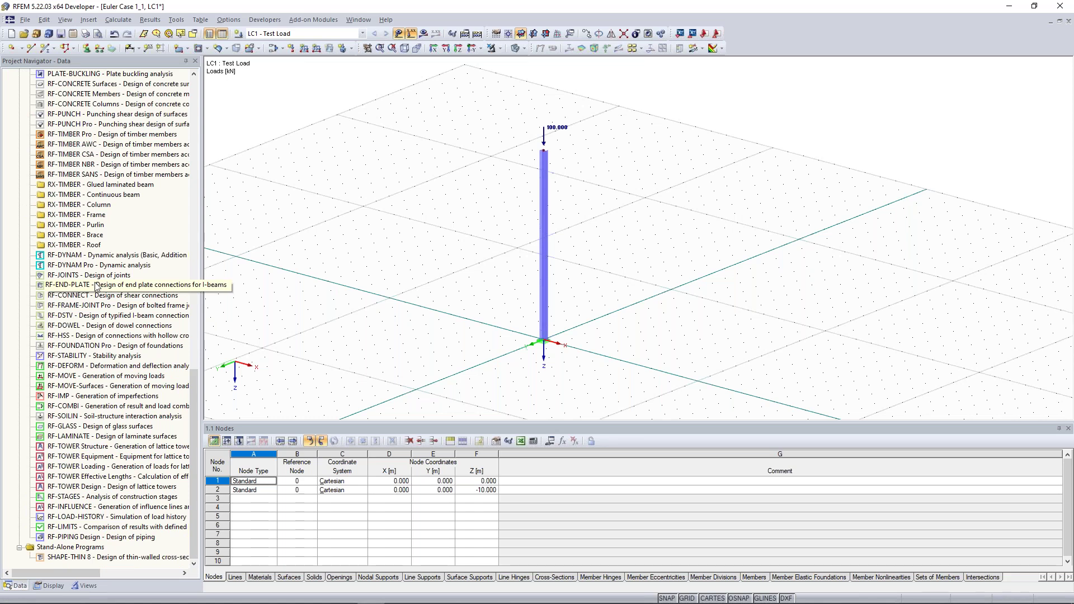
{"action": "double_click", "coordinate": [79, 356]}
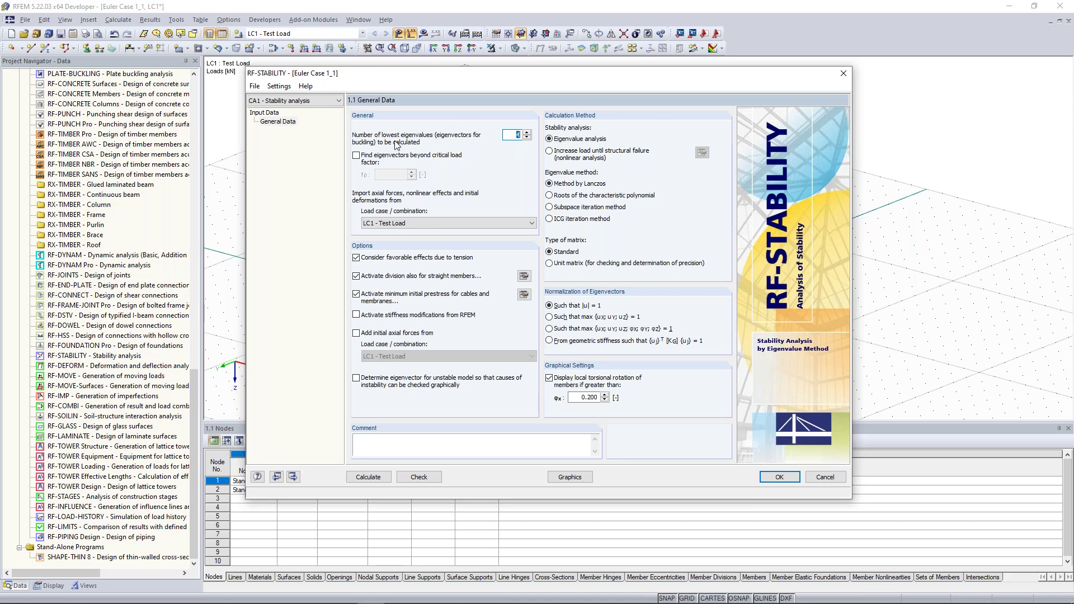
Specify 4 lowest eigenvalues and LC1 - Test Load as the source of the imported axial forces
{"action": "left_click", "coordinate": [513, 134]}
{"action": "left_click", "coordinate": [527, 132]}
{"action": "left_click", "coordinate": [511, 136]}
{"action": "left_click", "coordinate": [367, 223]}
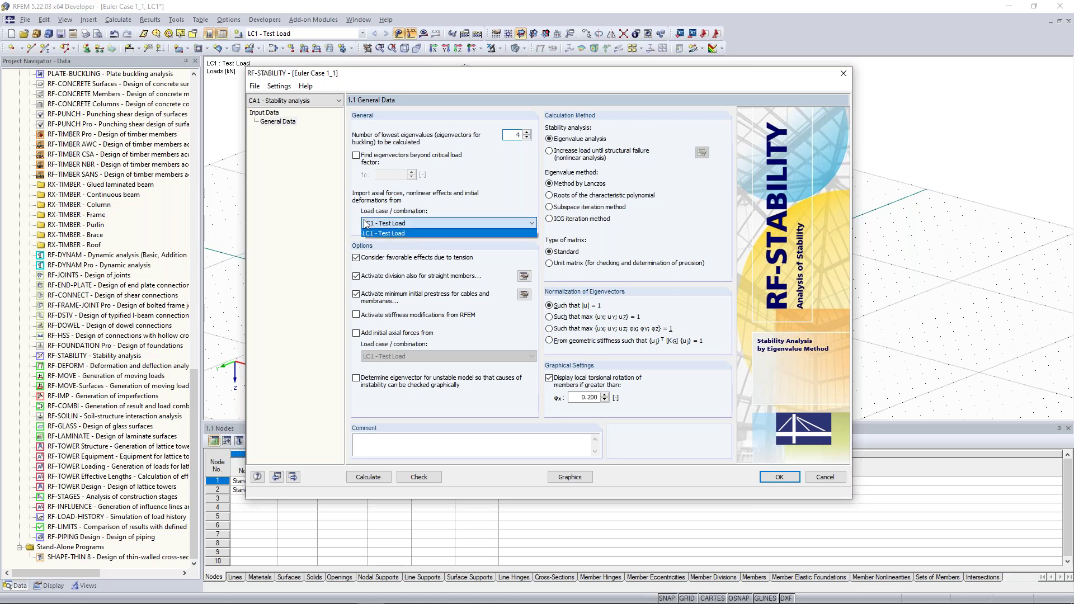
{"action": "left_click", "coordinate": [388, 233]}
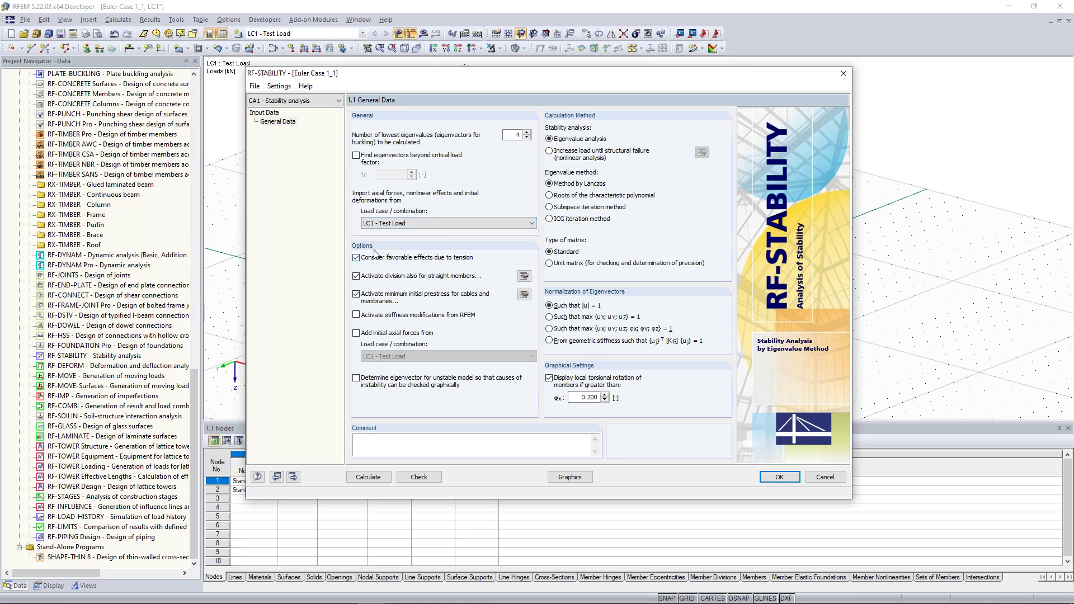
Disable favorable tension effects and minimum initial prestress, set the minimum number of straight-member divisions to 10, and accept the module settings
{"action": "left_click", "coordinate": [357, 259]}
{"action": "left_click", "coordinate": [357, 295]}
{"action": "left_click", "coordinate": [525, 278]}
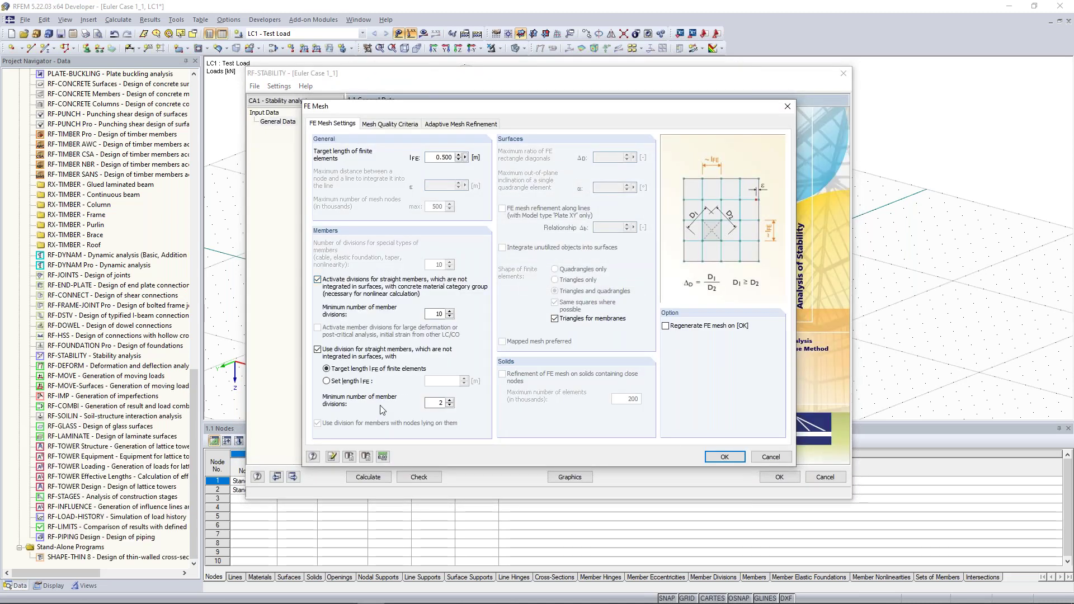
{"action": "double_click", "coordinate": [435, 402]}
{"action": "type", "text": "10"}
{"action": "left_click", "coordinate": [724, 458]}
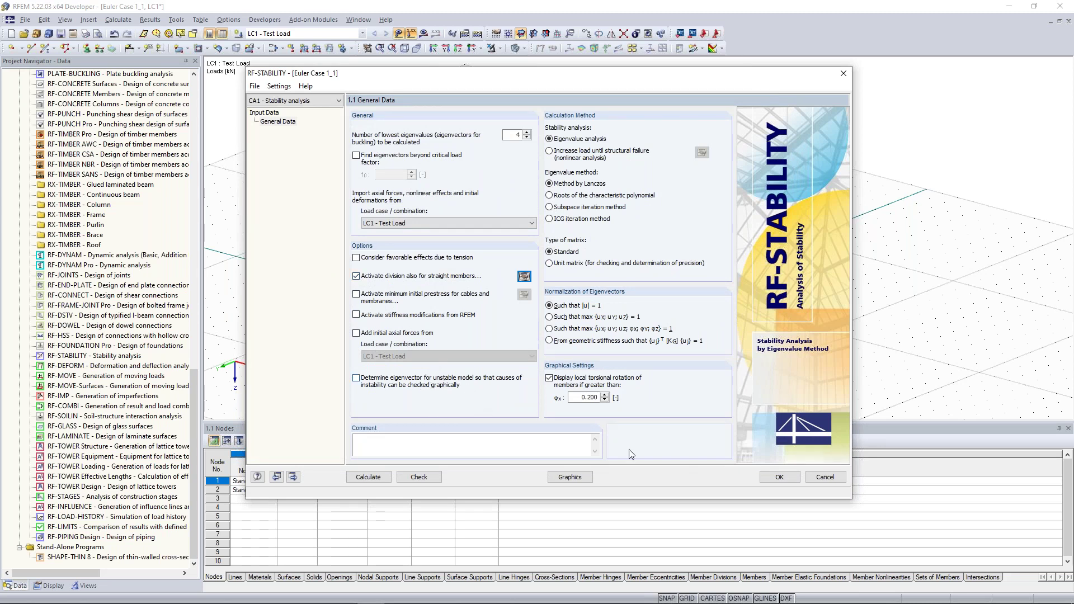
{"action": "left_click", "coordinate": [789, 481]}
Set the method of analysis for load case LC1 Test Load to geometrically linear analysis
{"action": "left_click", "coordinate": [284, 49]}
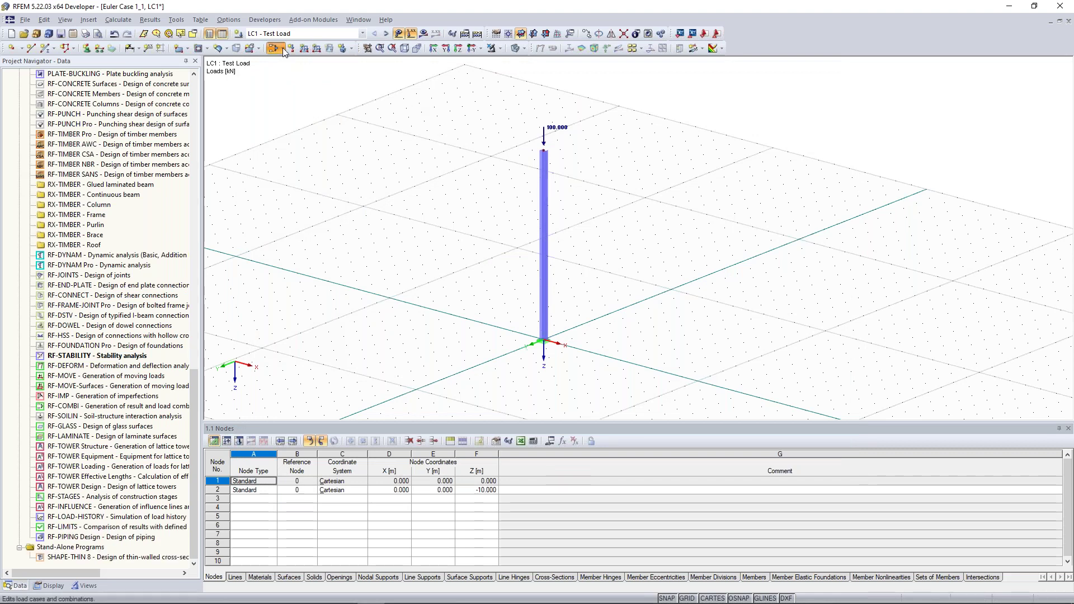
{"action": "left_click", "coordinate": [283, 50]}
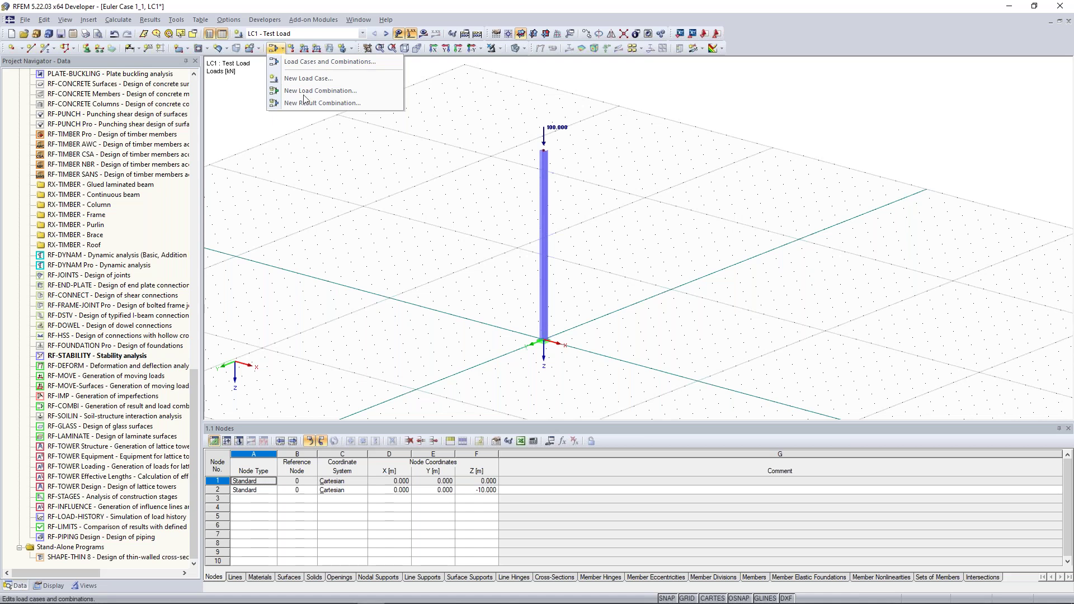
{"action": "left_click", "coordinate": [339, 142]}
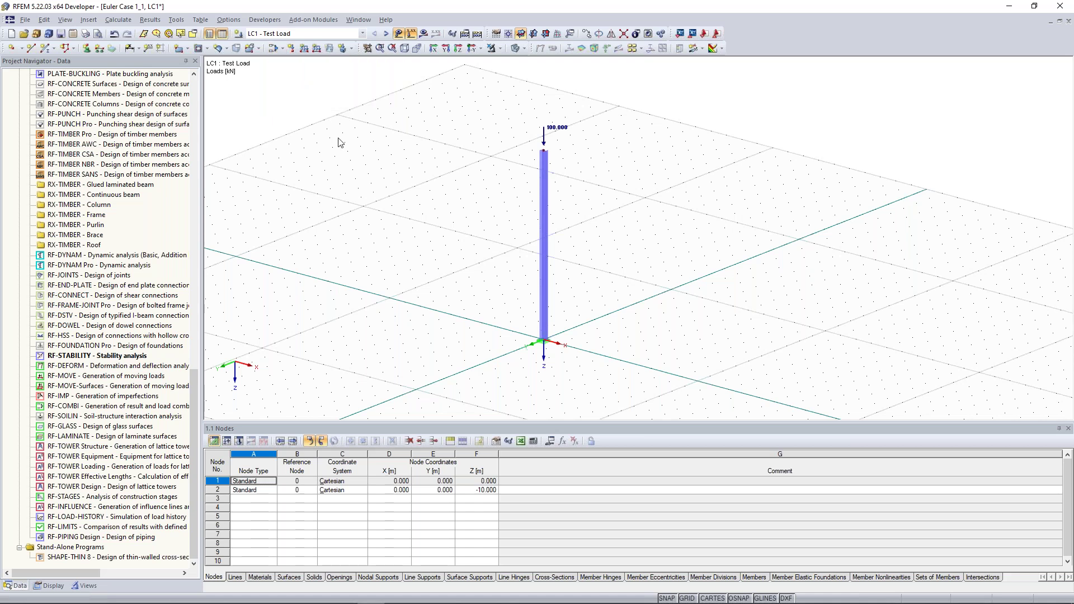
{"action": "double_click", "coordinate": [472, 211]}
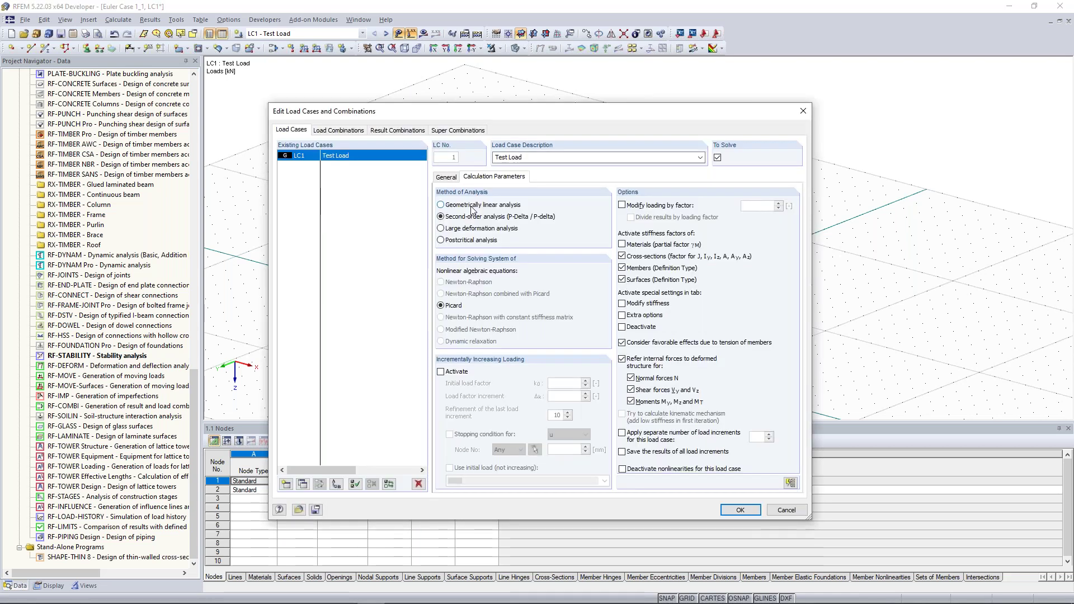
{"action": "left_click", "coordinate": [740, 511]}
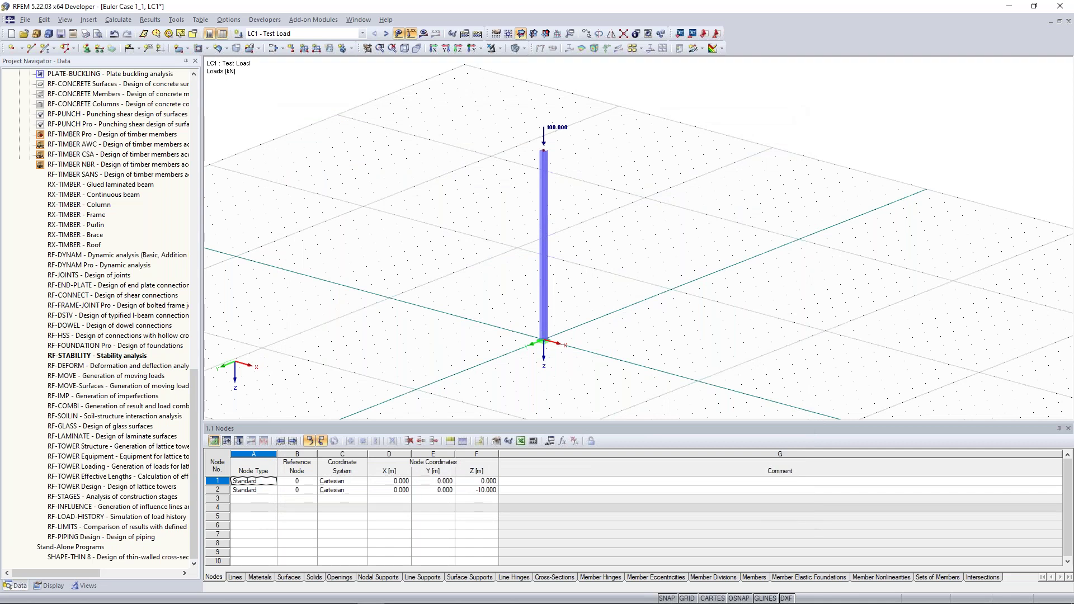
Reopen RF-STABILITY and calculate the stability analysis case CA1
{"action": "left_click", "coordinate": [108, 356]}
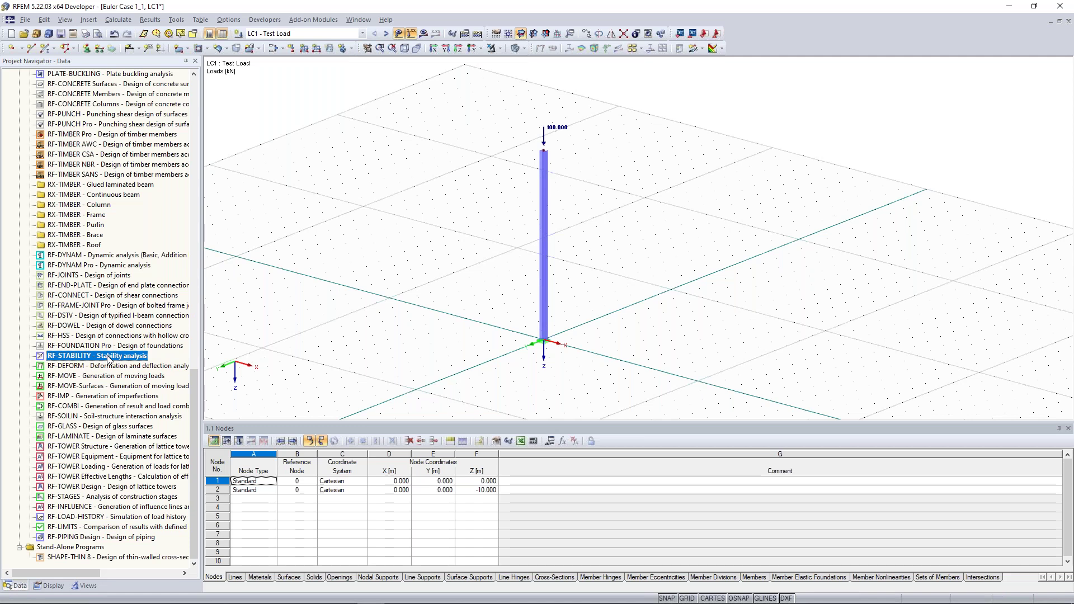
{"action": "double_click", "coordinate": [106, 355]}
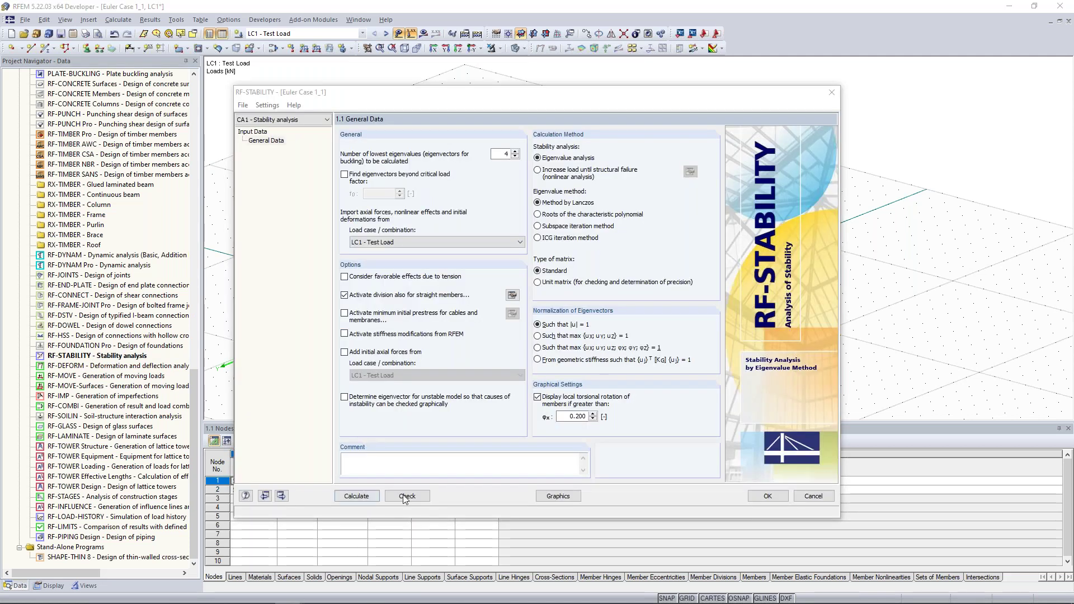
{"action": "left_click", "coordinate": [357, 496]}
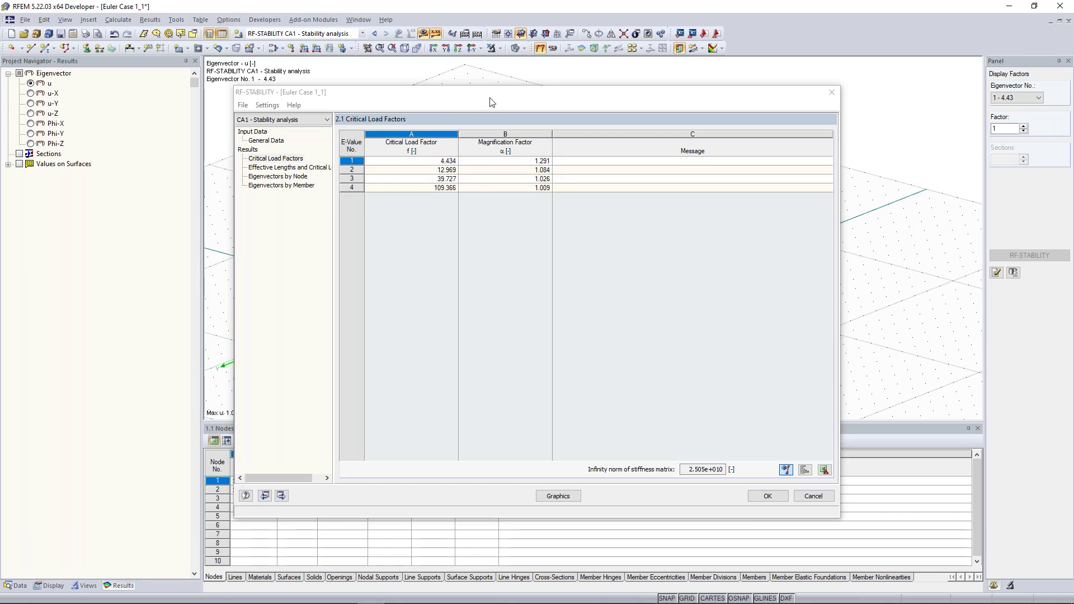
Examine the critical load factors and magnification factors alongside the first eigenvector shape of the column
{"action": "left_click_drag", "start_coordinate": [491, 95], "coordinate": [546, 129]}
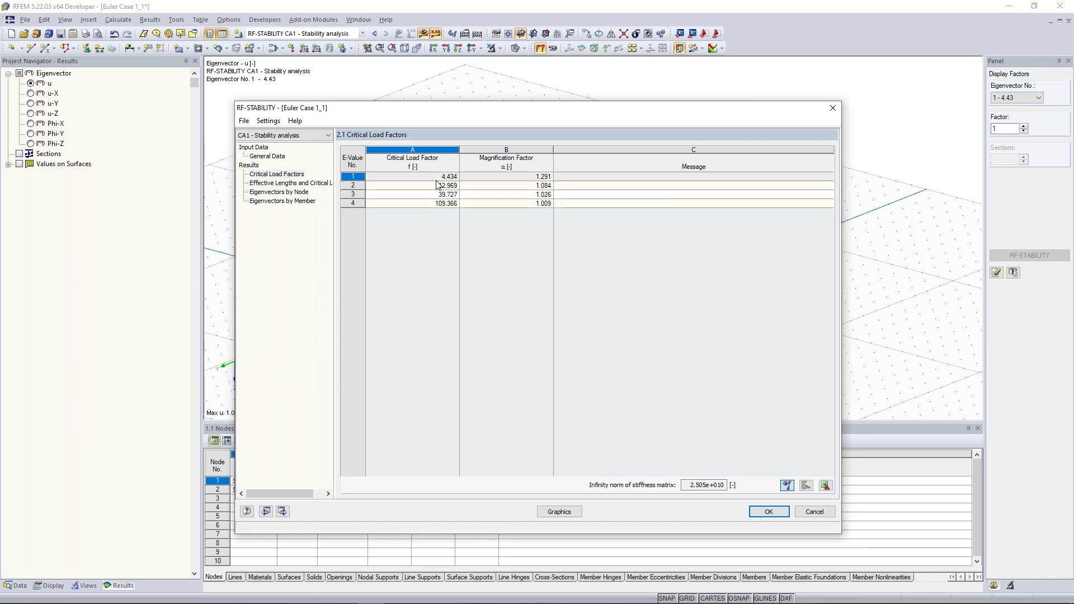
{"action": "left_click_drag", "start_coordinate": [480, 112], "coordinate": [506, 120]}
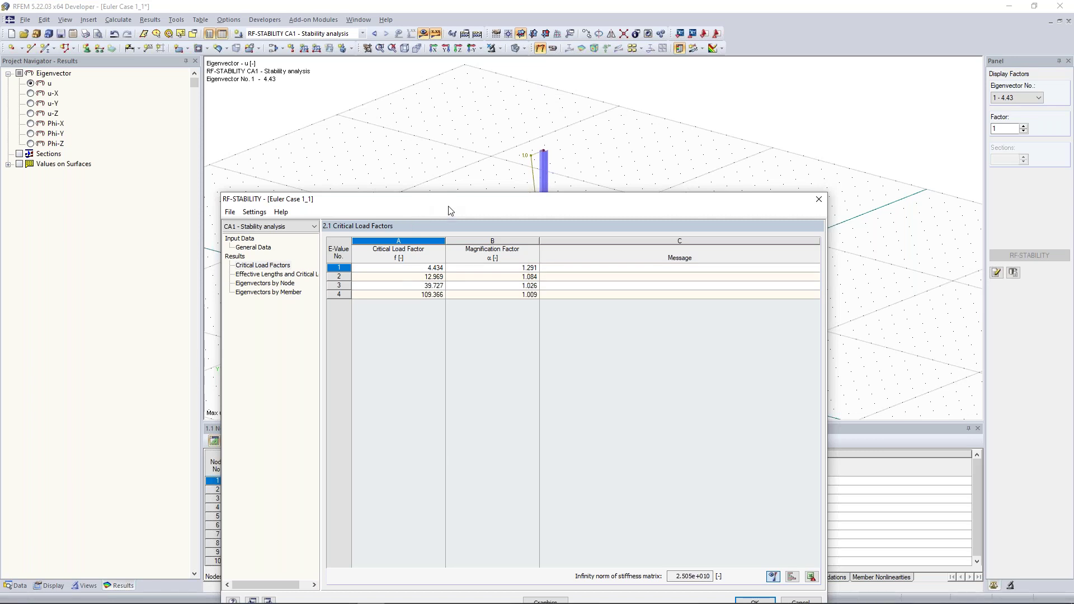
{"action": "left_click_drag", "start_coordinate": [447, 202], "coordinate": [446, 201]}
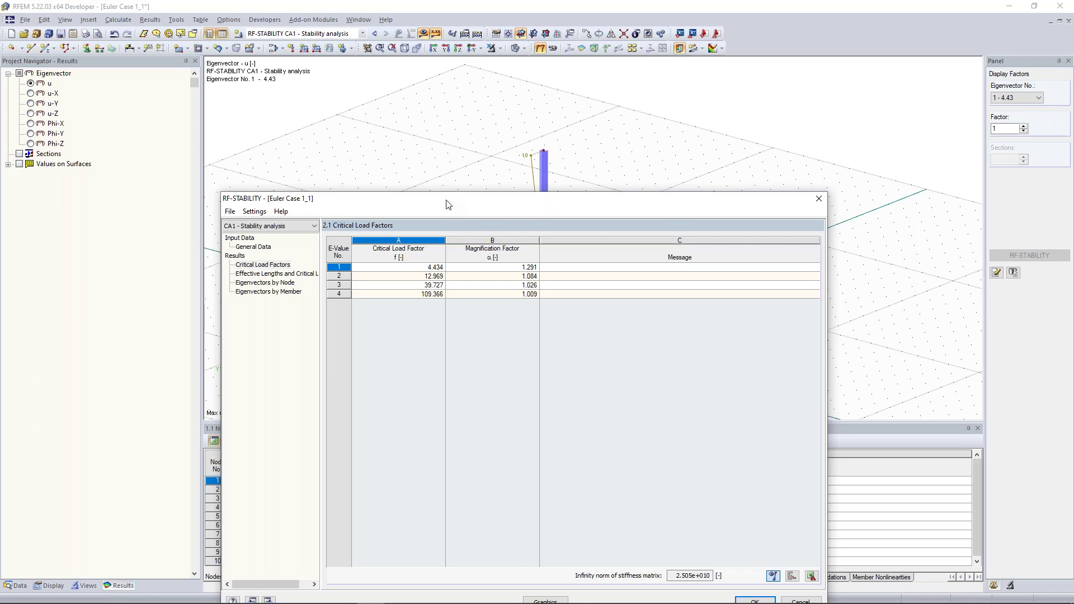
{"action": "left_click_drag", "start_coordinate": [447, 205], "coordinate": [447, 133]}
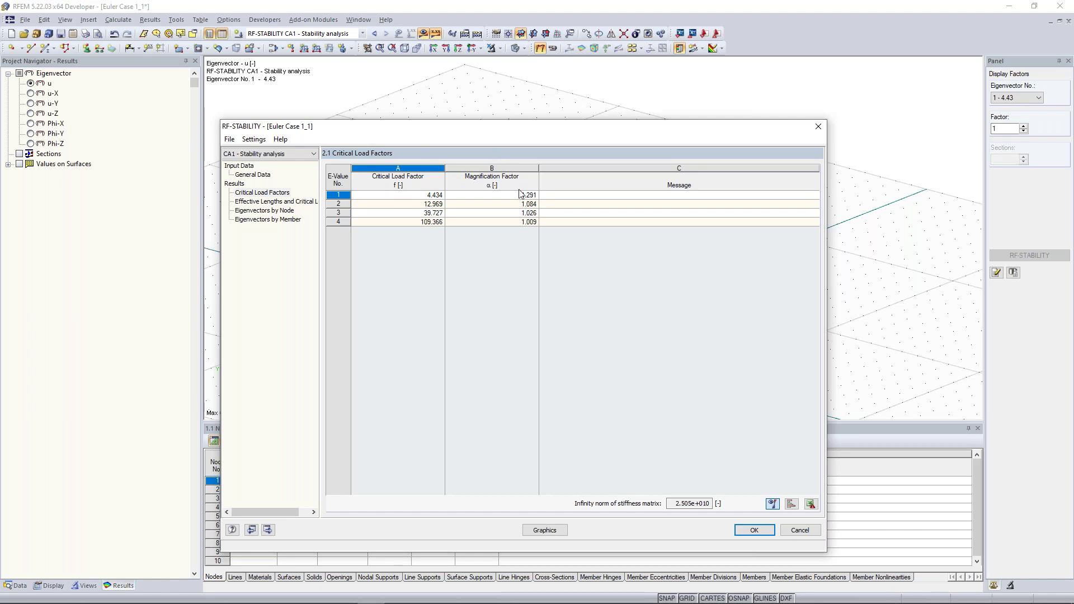
{"action": "left_click_drag", "start_coordinate": [519, 128], "coordinate": [530, 289]}
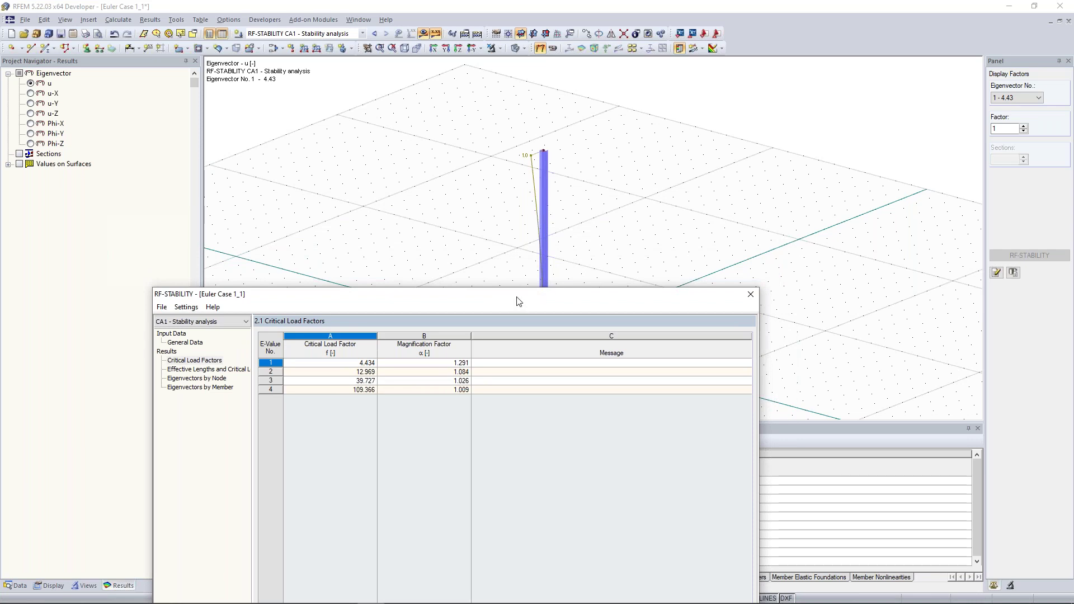
{"action": "left_click_drag", "start_coordinate": [517, 301], "coordinate": [518, 307]}
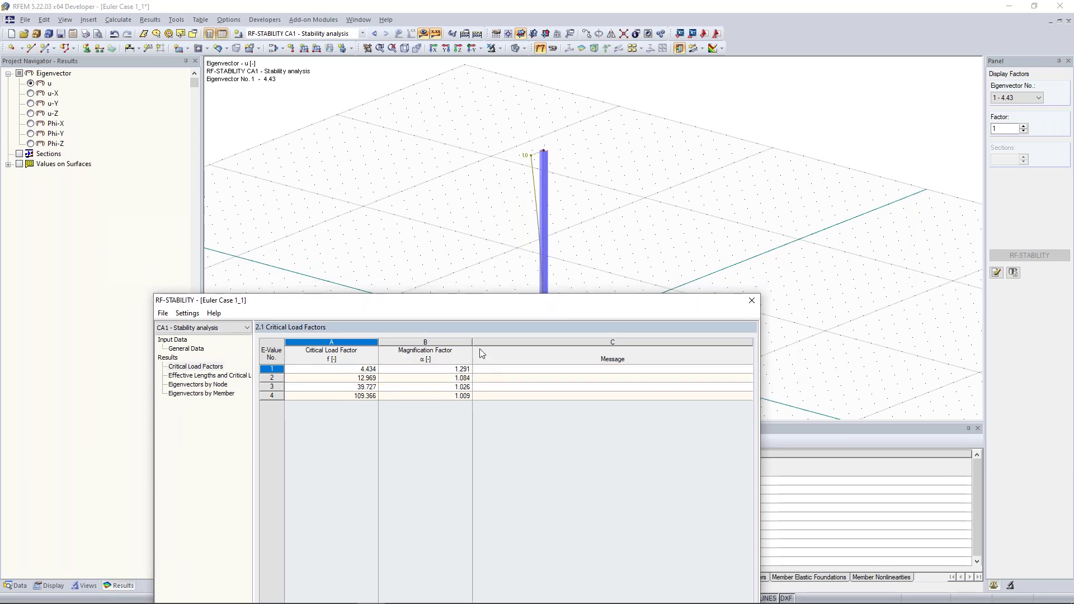
{"action": "left_click_drag", "start_coordinate": [474, 301], "coordinate": [477, 287]}
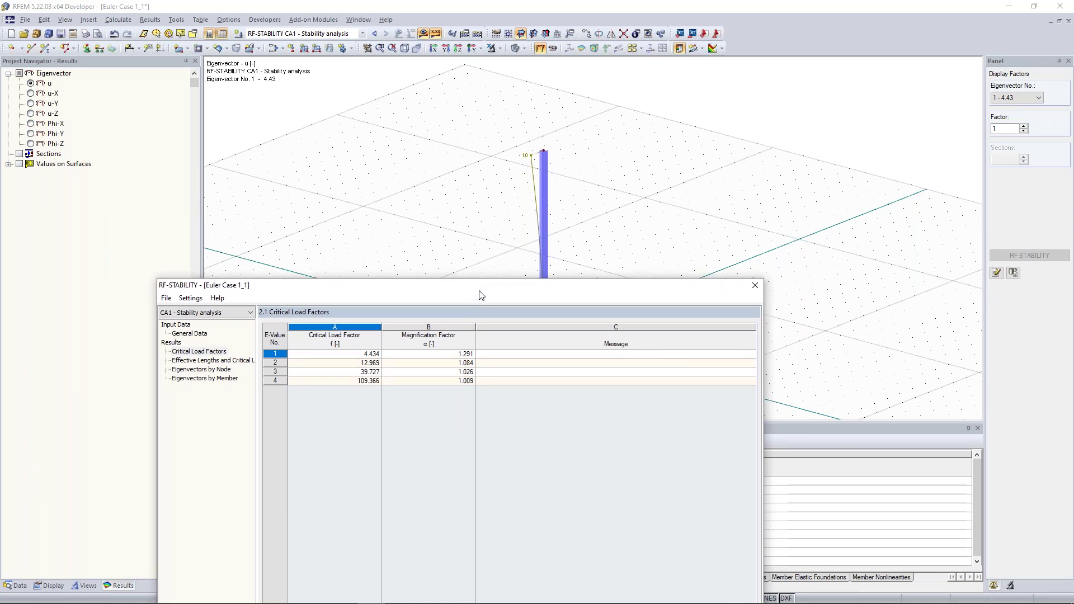
{"action": "left_click_drag", "start_coordinate": [489, 293], "coordinate": [503, 190]}
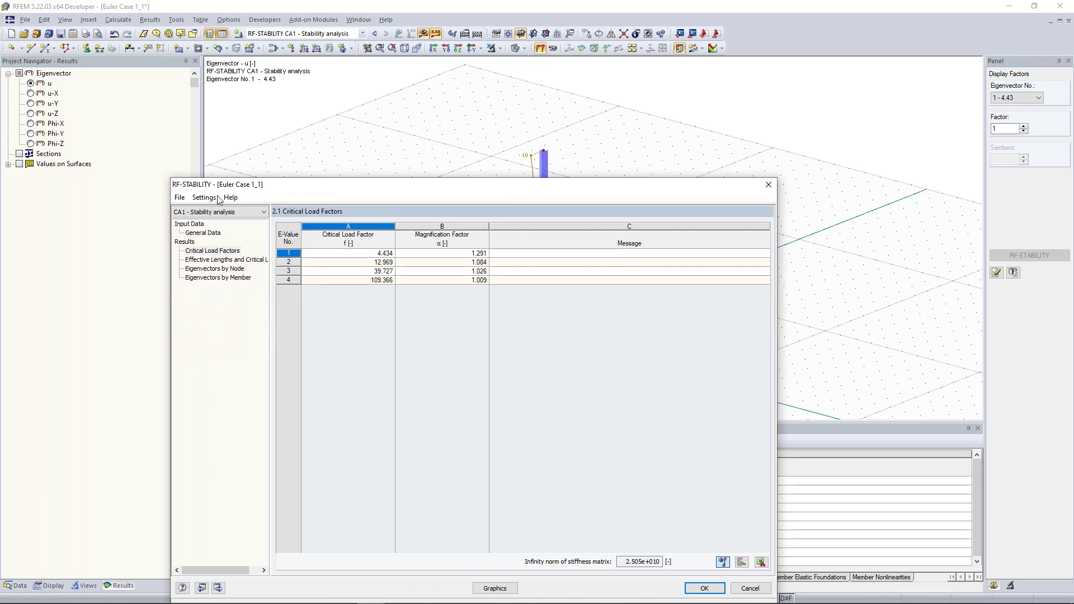
Examine the effective lengths, effective length factors and critical loads of the column for all four eigenvectors
{"action": "left_click", "coordinate": [220, 262]}
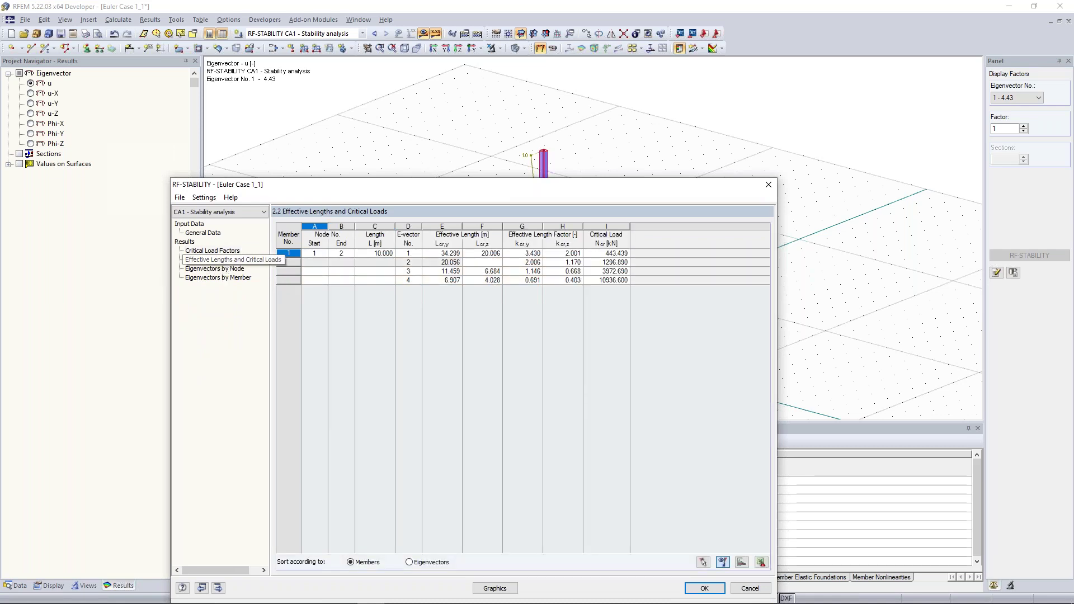
{"action": "left_click", "coordinate": [430, 171]}
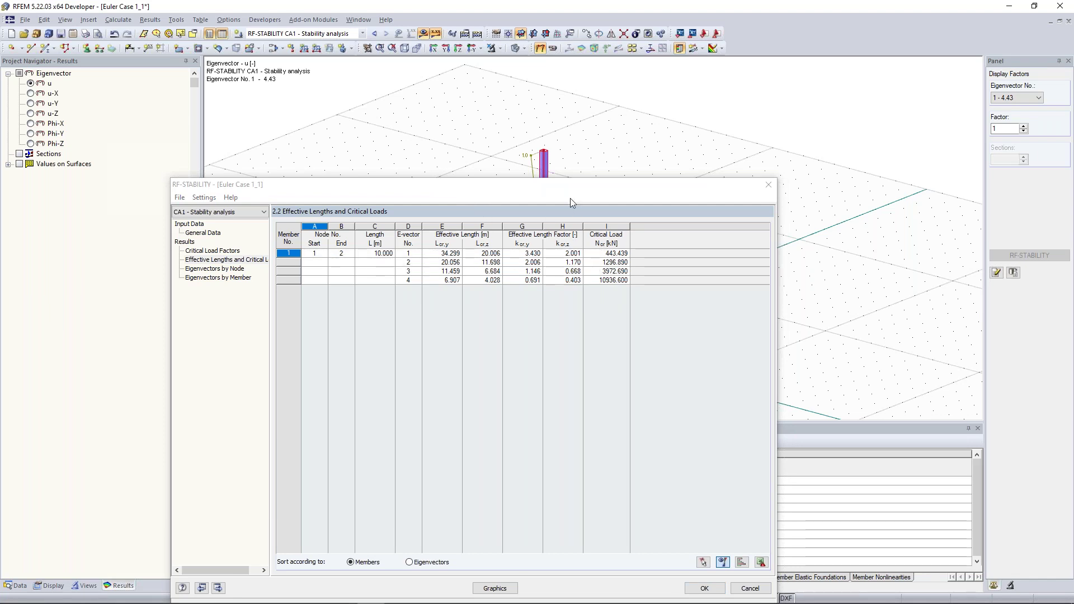
{"action": "left_click_drag", "start_coordinate": [572, 191], "coordinate": [568, 203]}
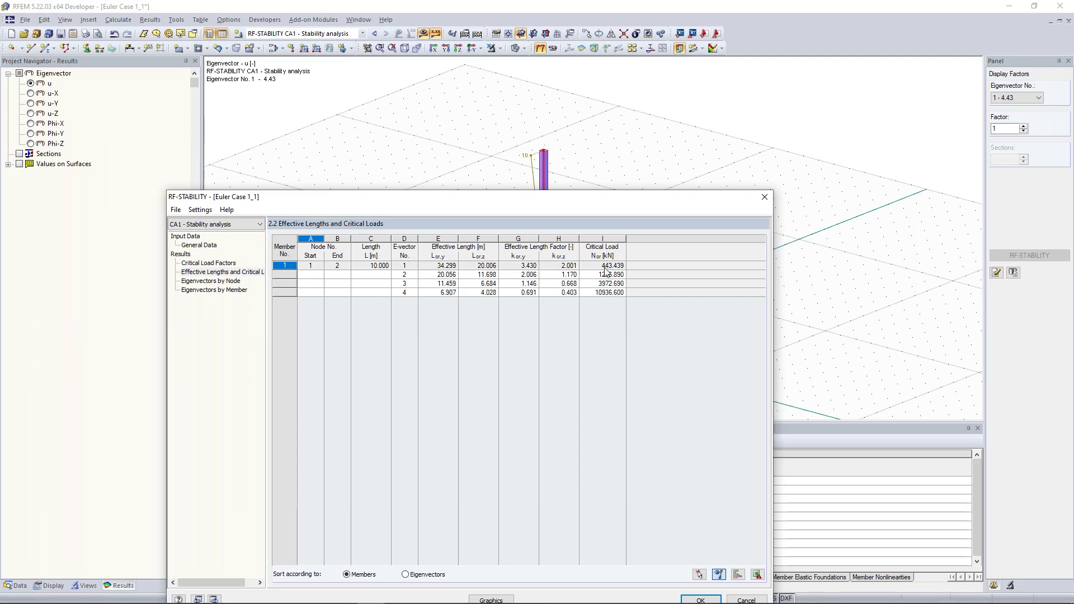
{"action": "mouse_move", "coordinate": [596, 194]}
{"action": "left_mouse_down"}
{"action": "mouse_move", "coordinate": [610, 185]}
{"action": "mouse_move", "coordinate": [610, 193]}
{"action": "left_mouse_up"}
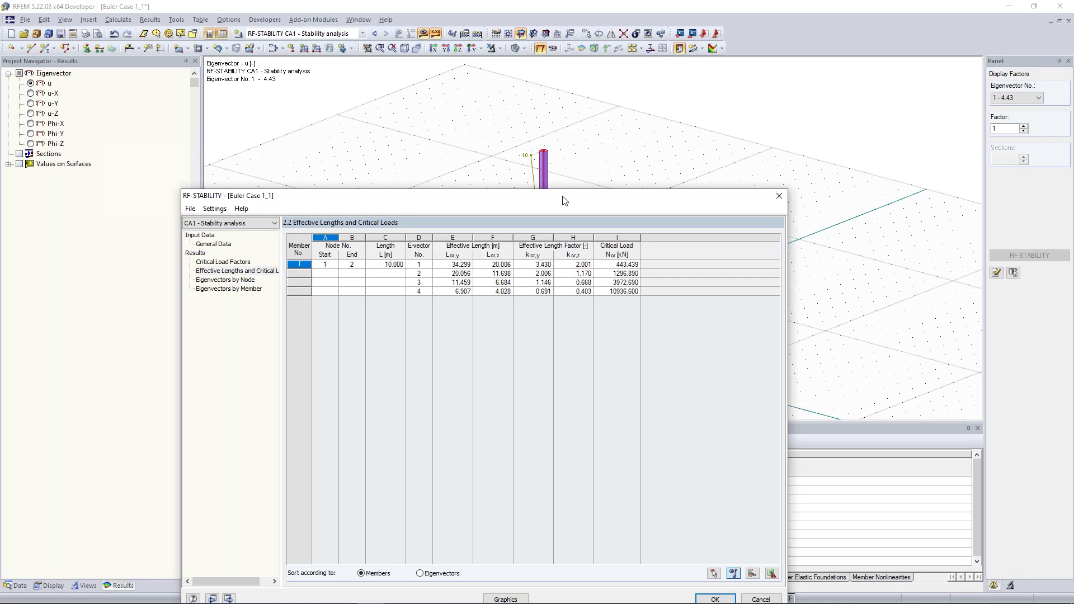
{"action": "left_click_drag", "start_coordinate": [564, 199], "coordinate": [538, 189]}
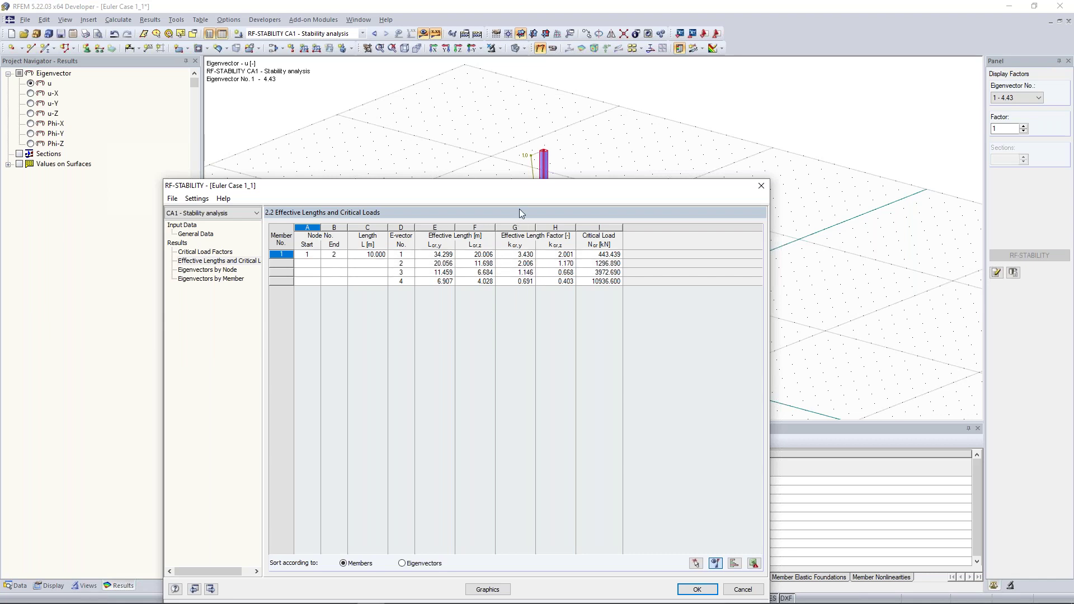
{"action": "left_click_drag", "start_coordinate": [522, 183], "coordinate": [527, 114]}
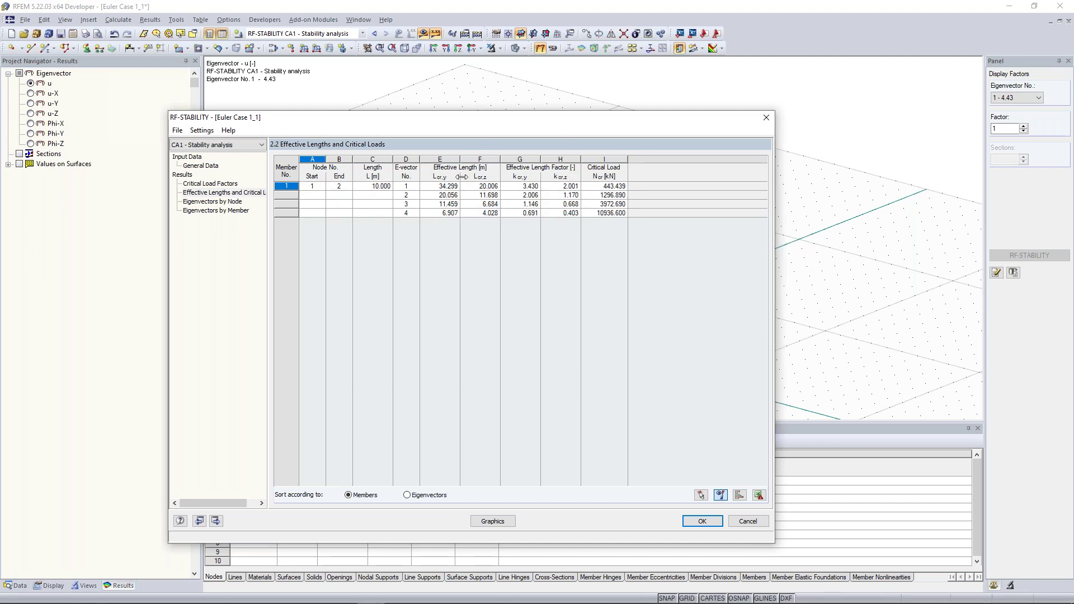
{"action": "left_click_drag", "start_coordinate": [519, 132], "coordinate": [525, 108]}
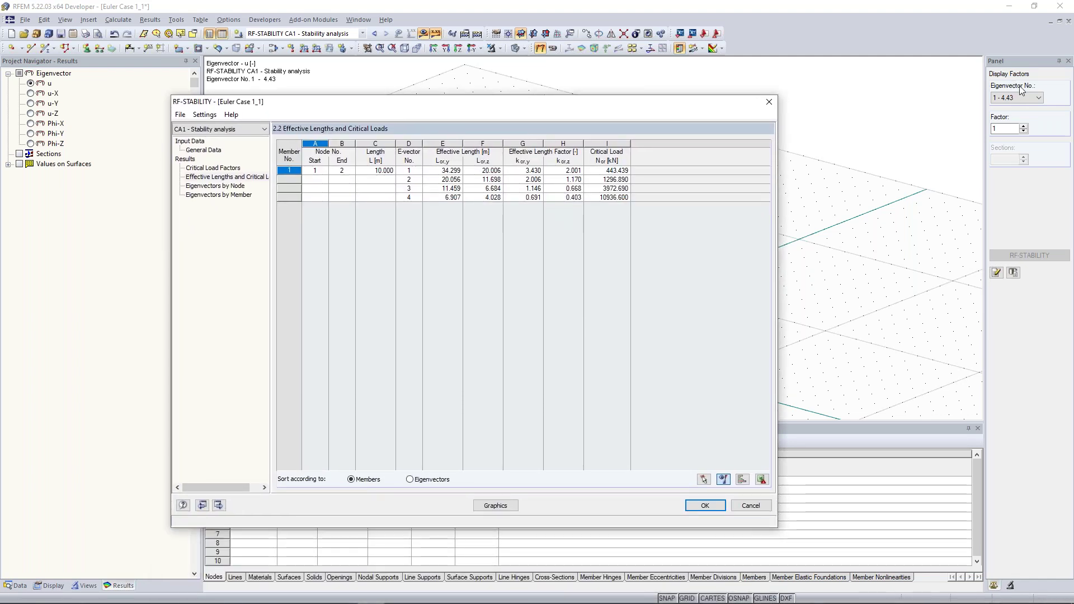
Show the stability results graphically in the model, with member deformation displayed as colored cross-sections
{"action": "left_click", "coordinate": [498, 510]}
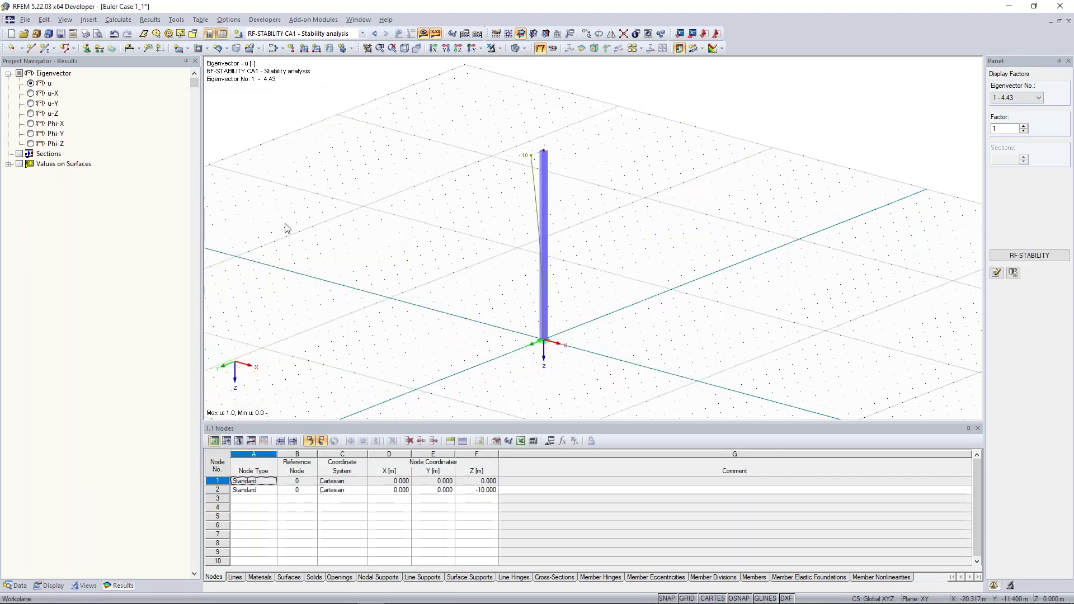
{"action": "middle_click_drag", "start_coordinate": [649, 193], "coordinate": [502, 131], "text": "ctrl"}
{"action": "scroll", "coordinate": [517, 156], "scroll_direction": "up", "scroll_amount": 3}
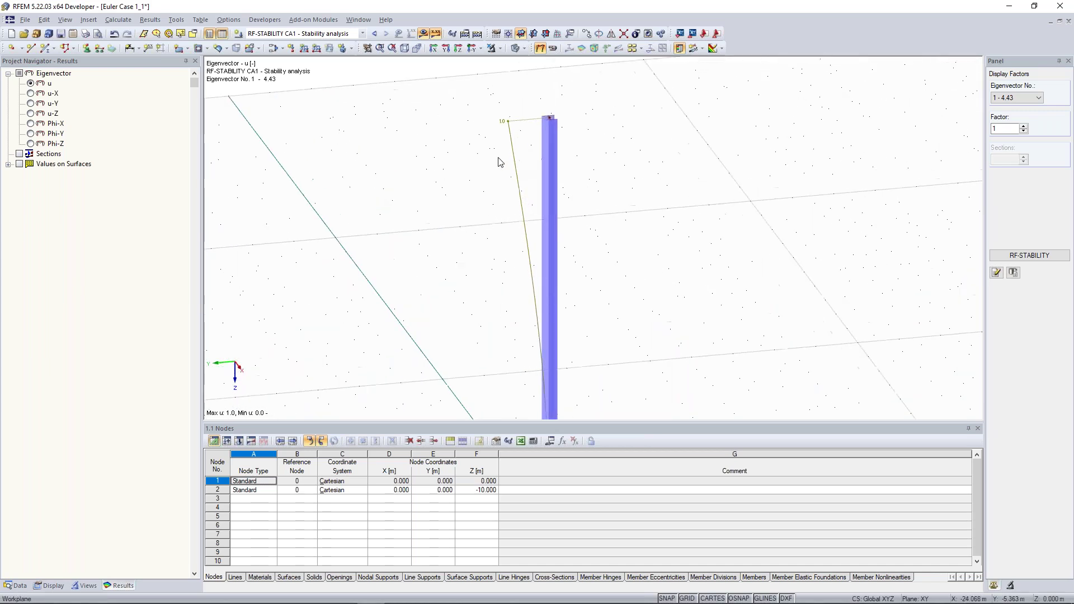
{"action": "middle_click_drag", "start_coordinate": [449, 162], "coordinate": [470, 168], "text": "ctrl"}
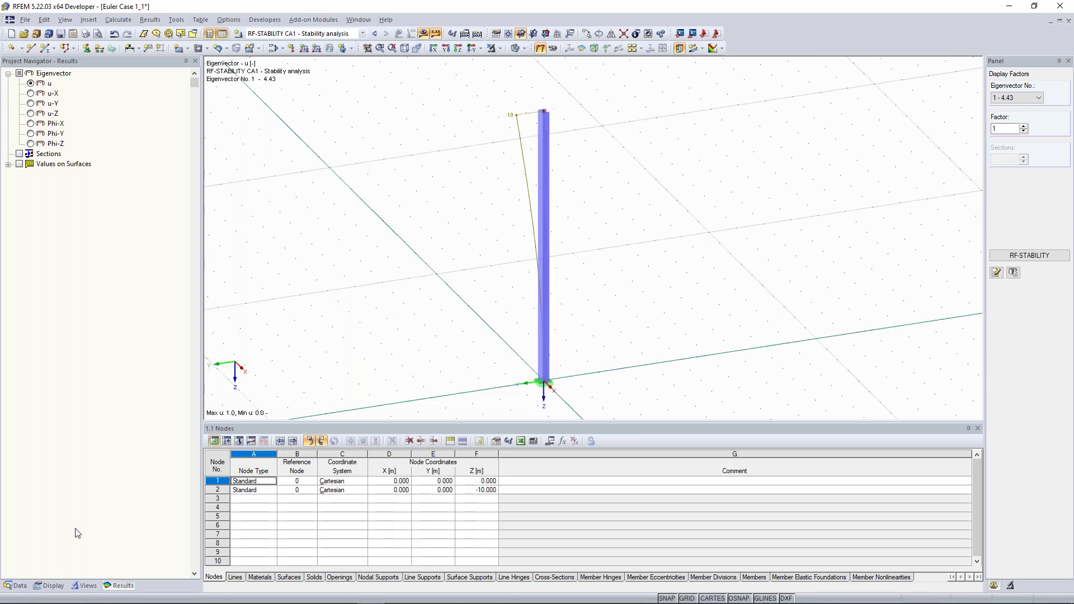
{"action": "left_click", "coordinate": [59, 585]}
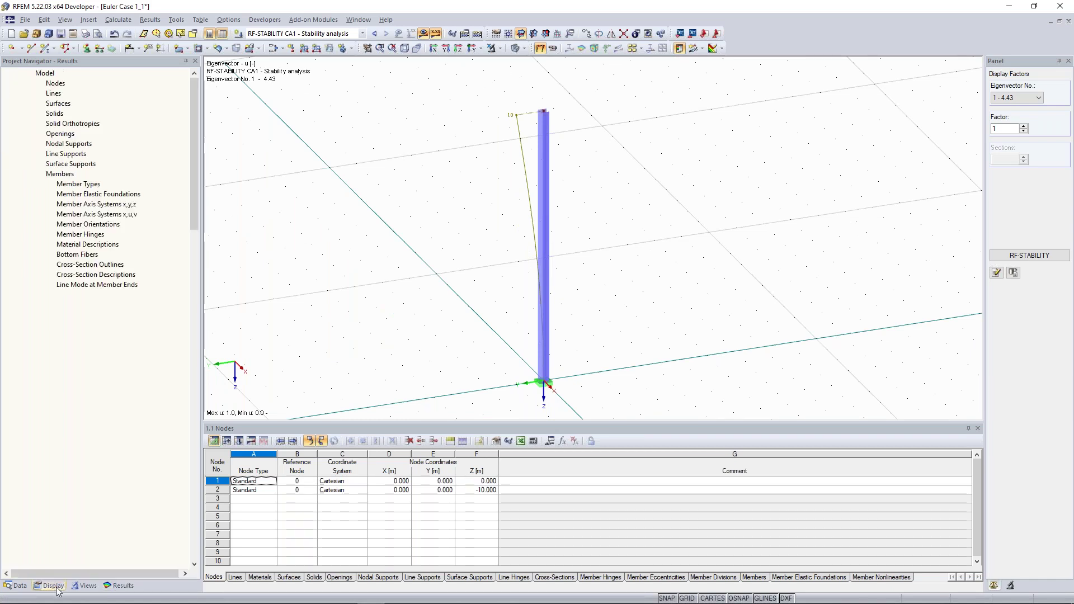
{"action": "scroll", "coordinate": [109, 459], "scroll_direction": "down", "scroll_amount": 15}
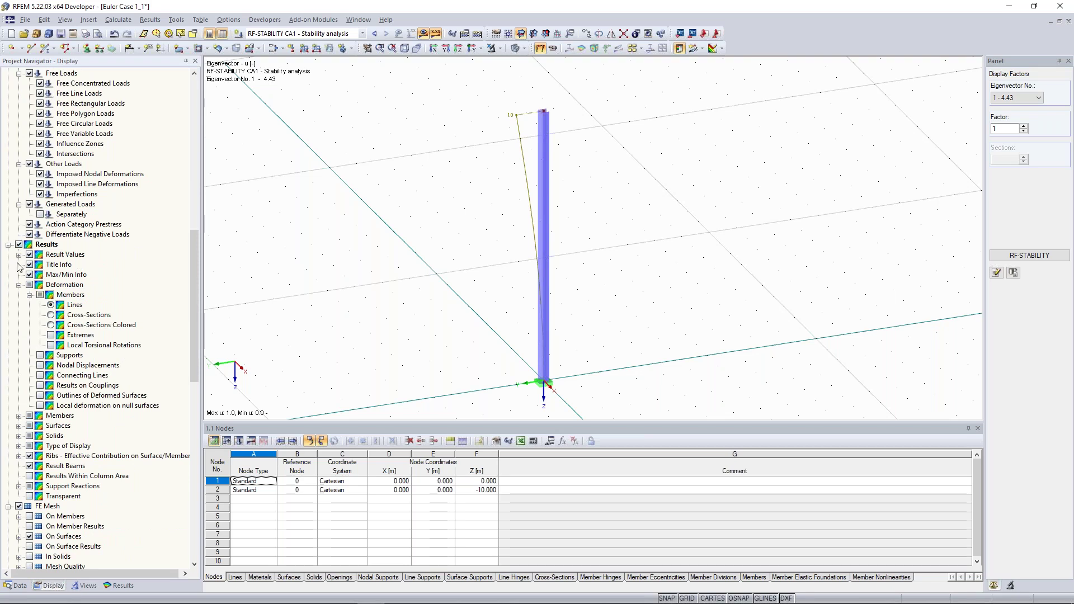
{"action": "left_click", "coordinate": [51, 325]}
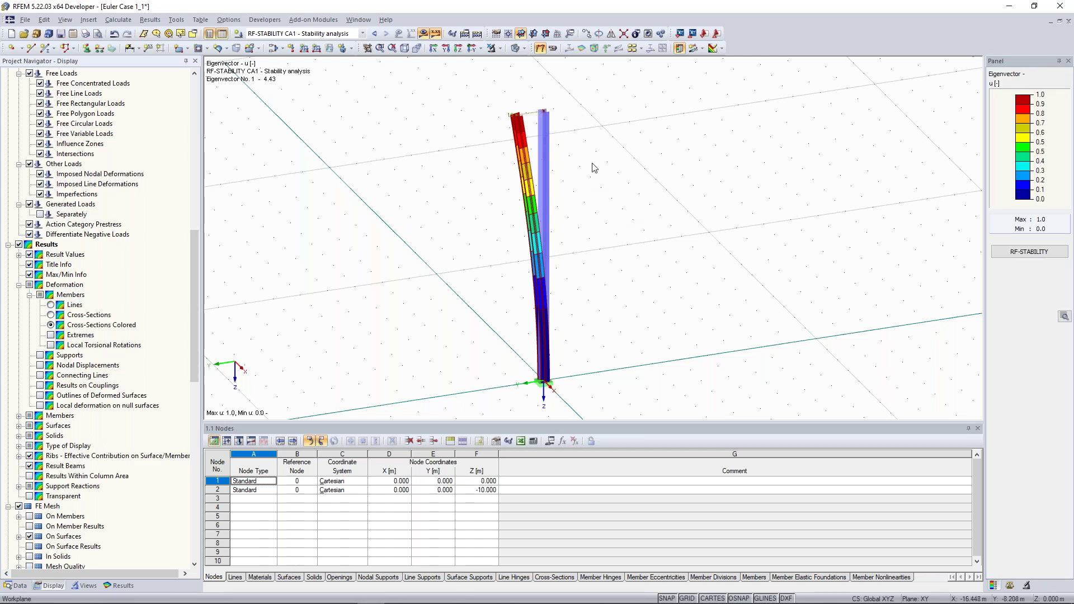
Examine the buckling direction of the first eigenvector relative to the undeformed column's I-section
{"action": "mouse_move", "coordinate": [585, 159]}
{"action": "middle_mouse_down", "text": "ctrl"}
{"action": "mouse_move", "coordinate": [576, 173]}
{"action": "mouse_move", "coordinate": [584, 169]}
{"action": "middle_mouse_up", "text": "ctrl"}
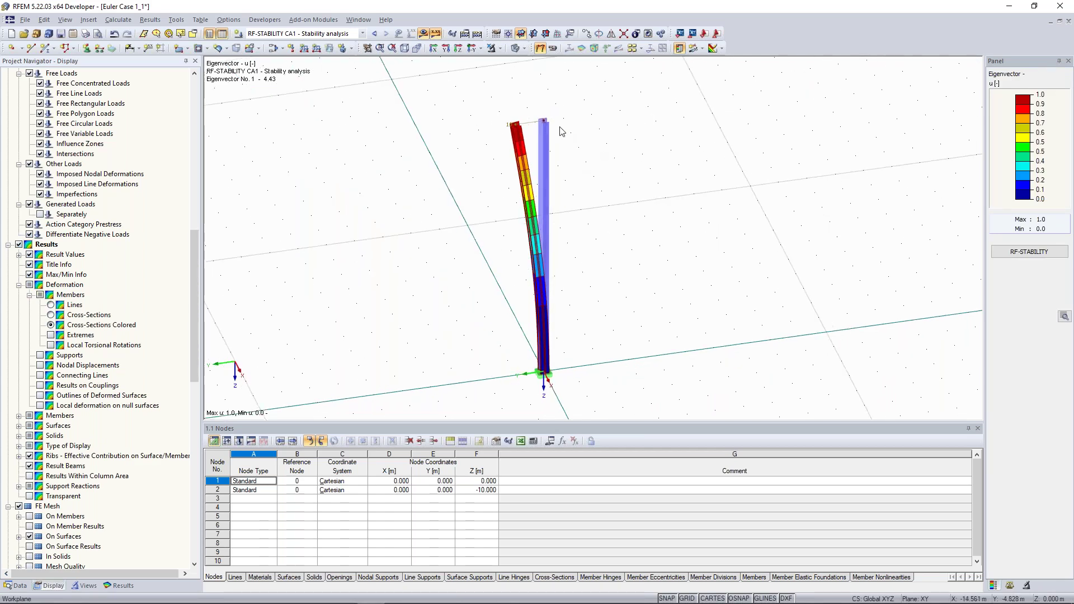
{"action": "scroll", "coordinate": [526, 112], "scroll_direction": "up", "scroll_amount": 3}
{"action": "middle_click_drag", "start_coordinate": [526, 123], "coordinate": [575, 115], "text": "ctrl"}
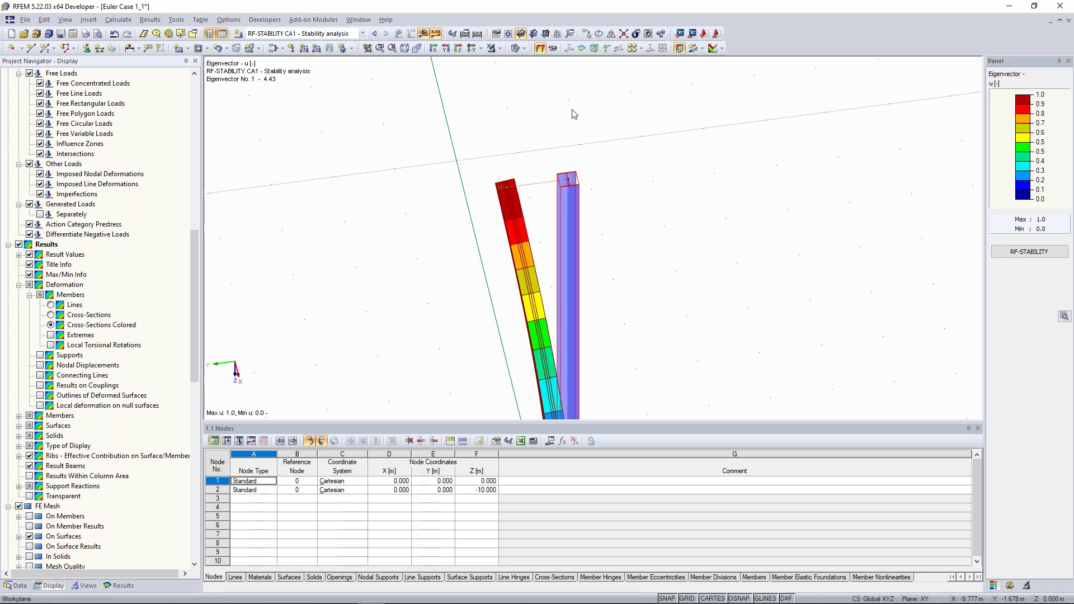
{"action": "middle_click_drag", "start_coordinate": [575, 114], "coordinate": [821, 159], "text": "ctrl"}
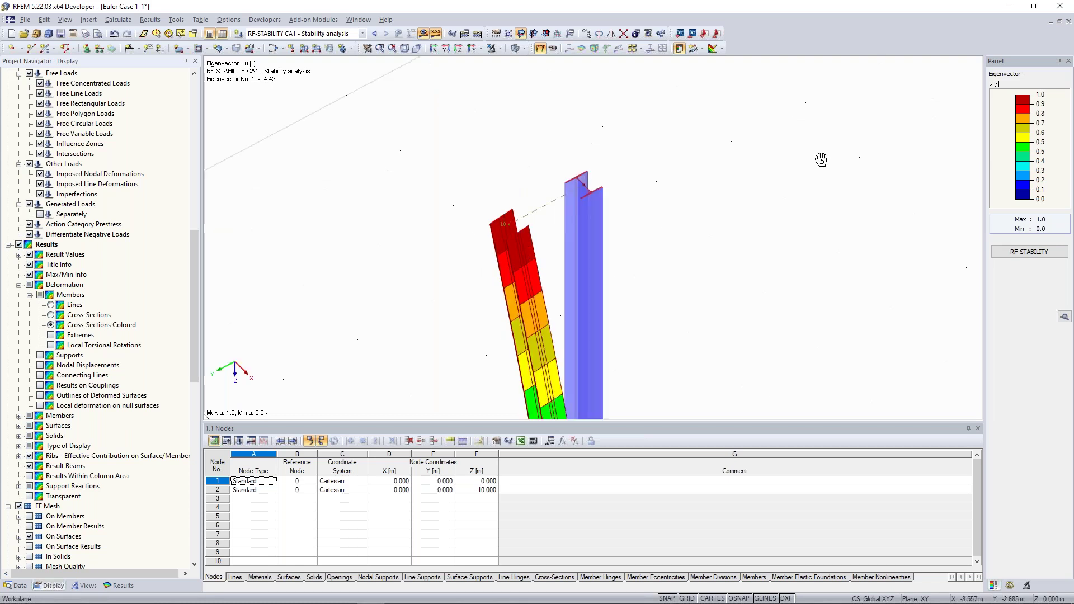
{"action": "middle_click_drag", "start_coordinate": [821, 159], "coordinate": [633, 125], "text": "ctrl"}
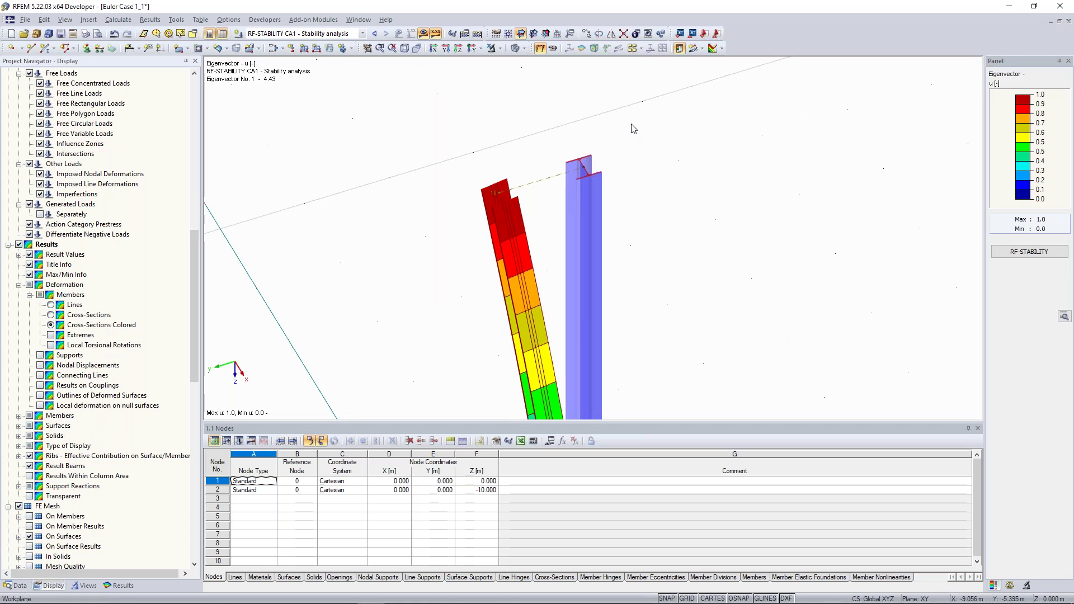
{"action": "middle_click_drag", "start_coordinate": [633, 129], "coordinate": [562, 243], "text": "ctrl"}
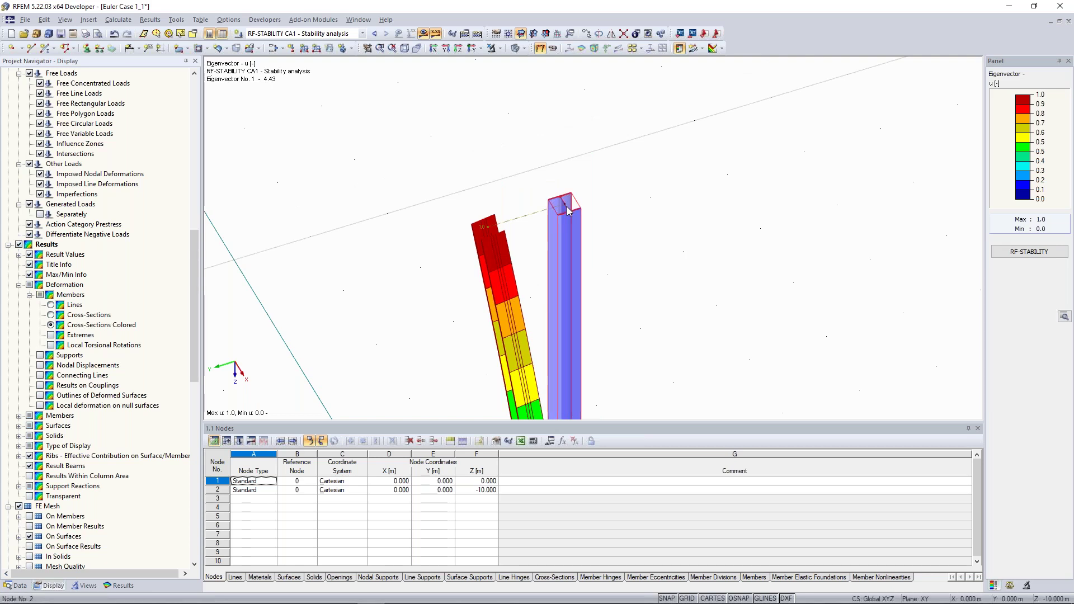
{"action": "middle_click_drag", "start_coordinate": [569, 211], "coordinate": [565, 249], "text": "ctrl"}
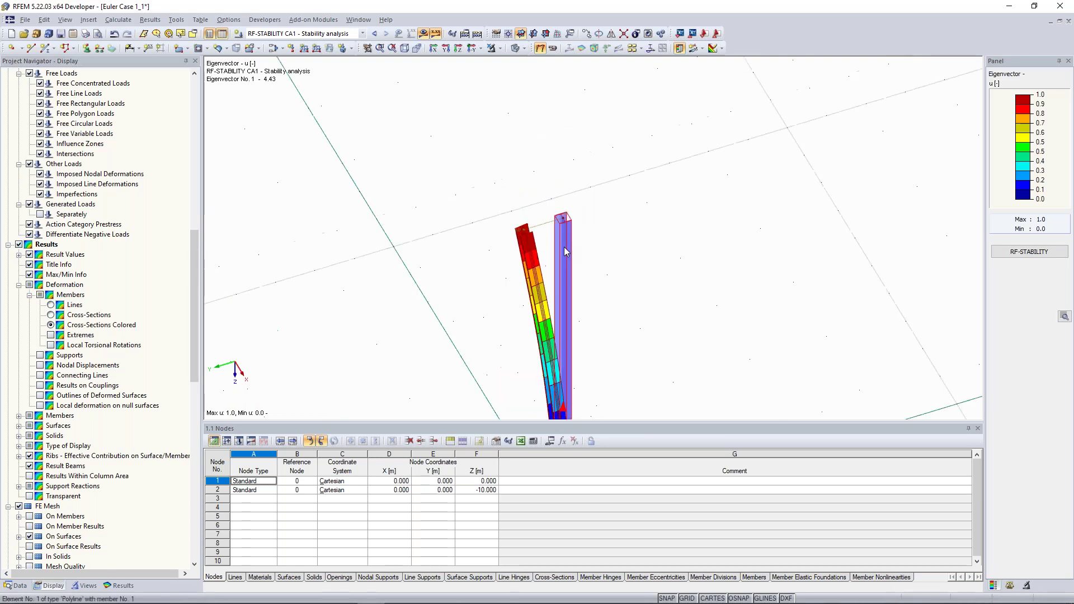
Turn on the local member axis system display for the column
{"action": "right_click", "coordinate": [565, 249]}
{"action": "left_click", "coordinate": [640, 259]}
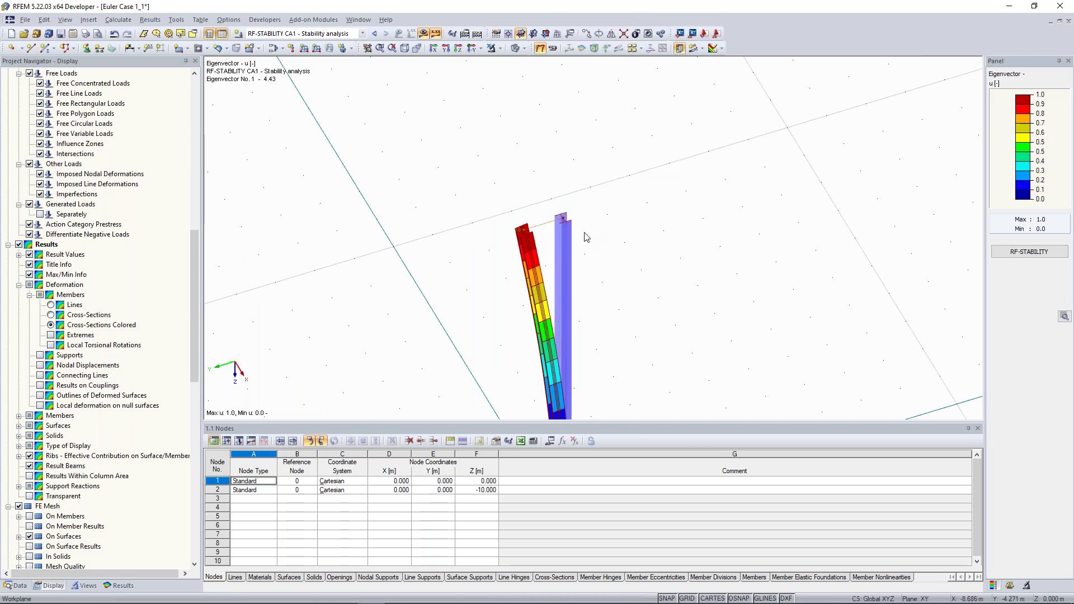
{"action": "middle_click_drag", "start_coordinate": [651, 201], "coordinate": [604, 170], "text": "ctrl"}
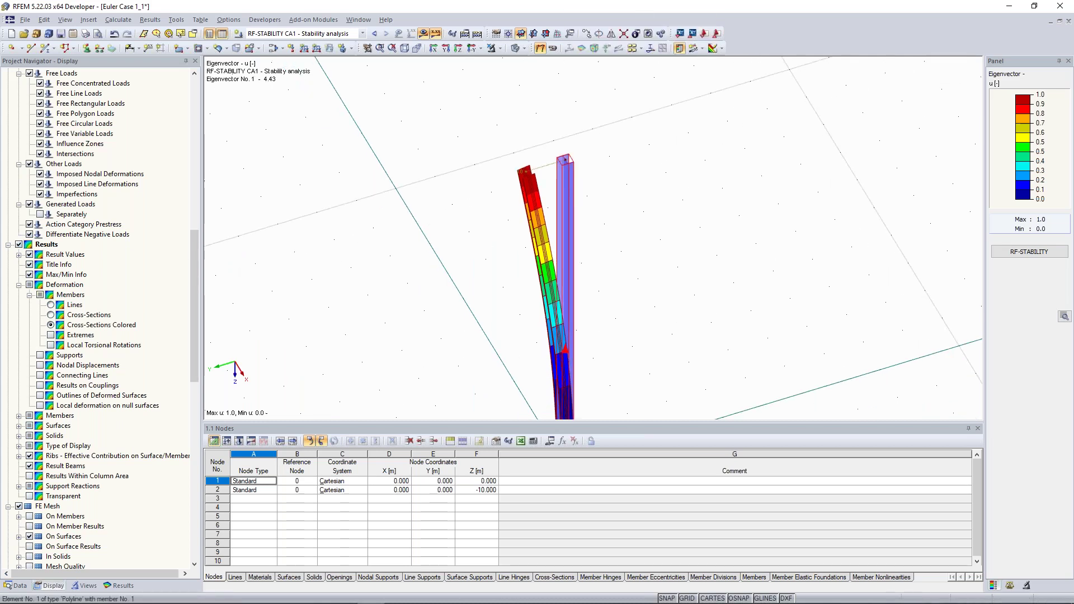
{"action": "right_click", "coordinate": [566, 173]}
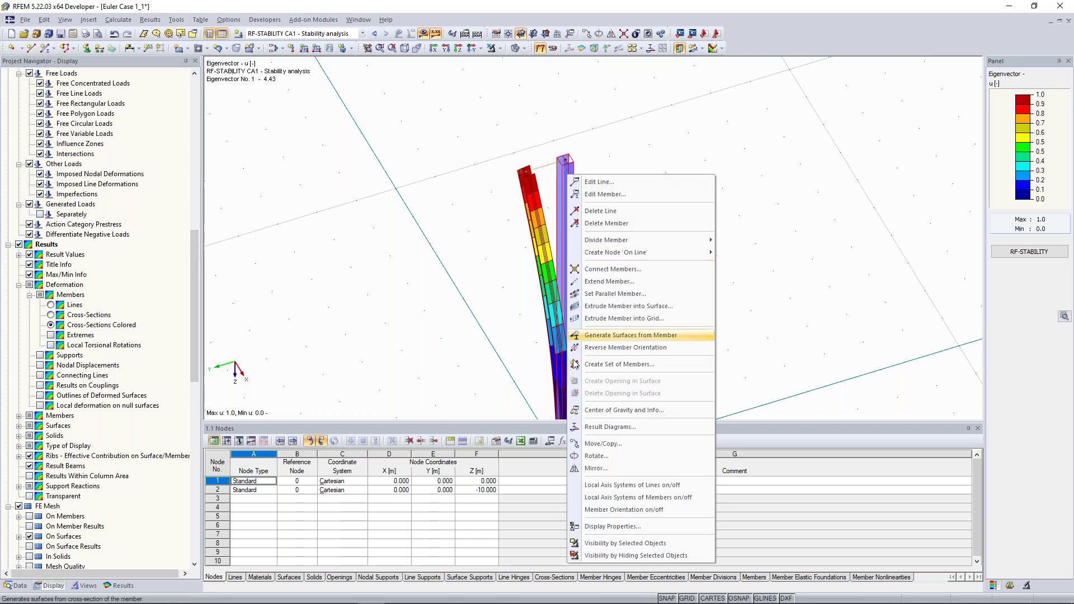
{"action": "key", "text": "Escape"}
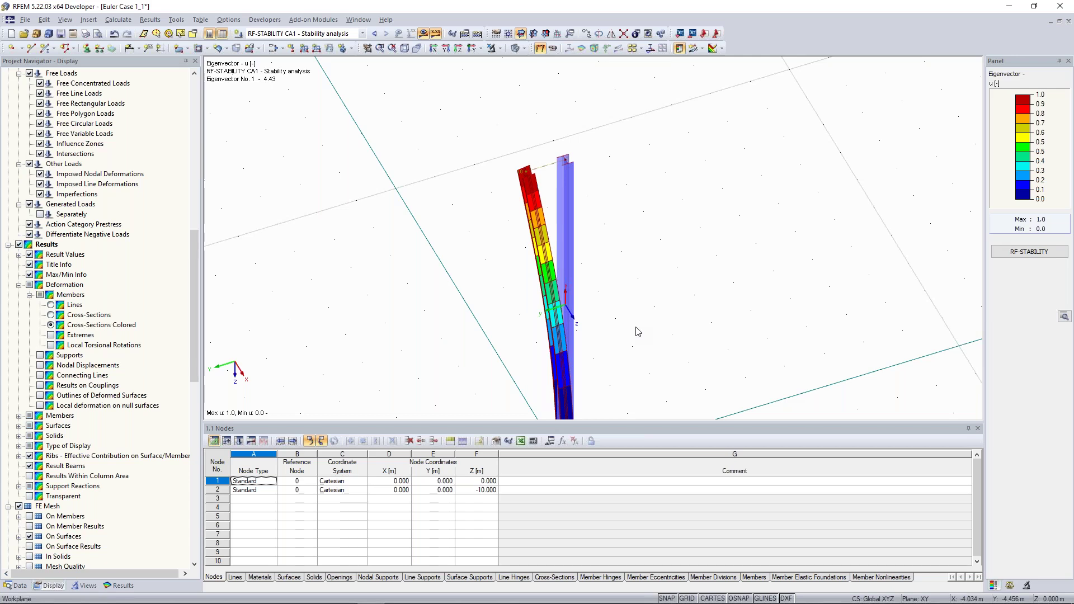
Compare the first buckling shape with the column's local axes and cross-section orientation at the column head
{"action": "middle_click_drag", "start_coordinate": [647, 170], "coordinate": [613, 159], "text": "ctrl"}
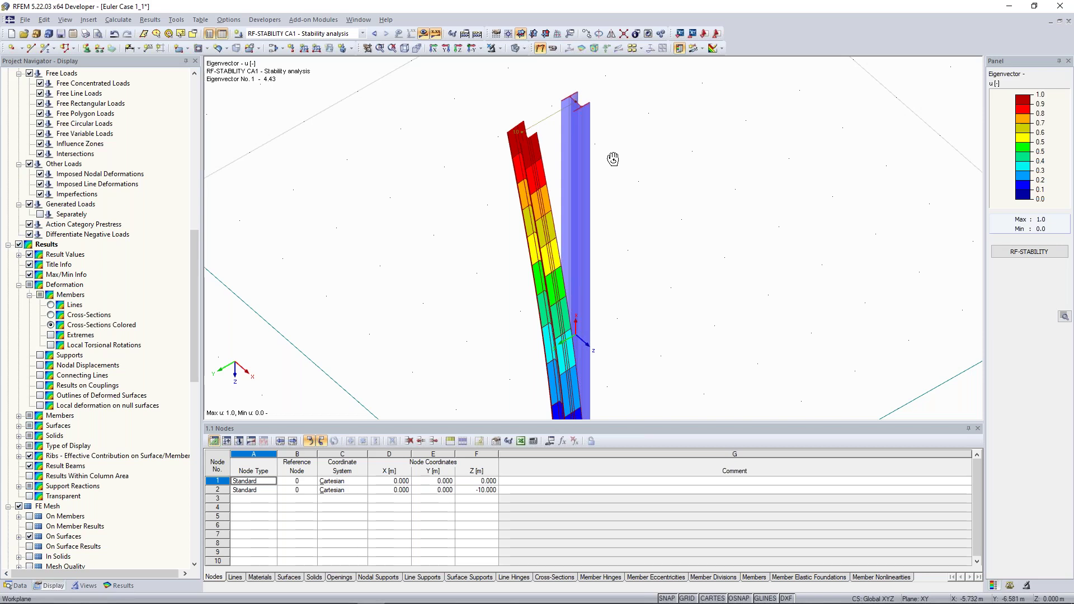
{"action": "middle_click_drag", "start_coordinate": [613, 160], "coordinate": [602, 179], "text": "ctrl"}
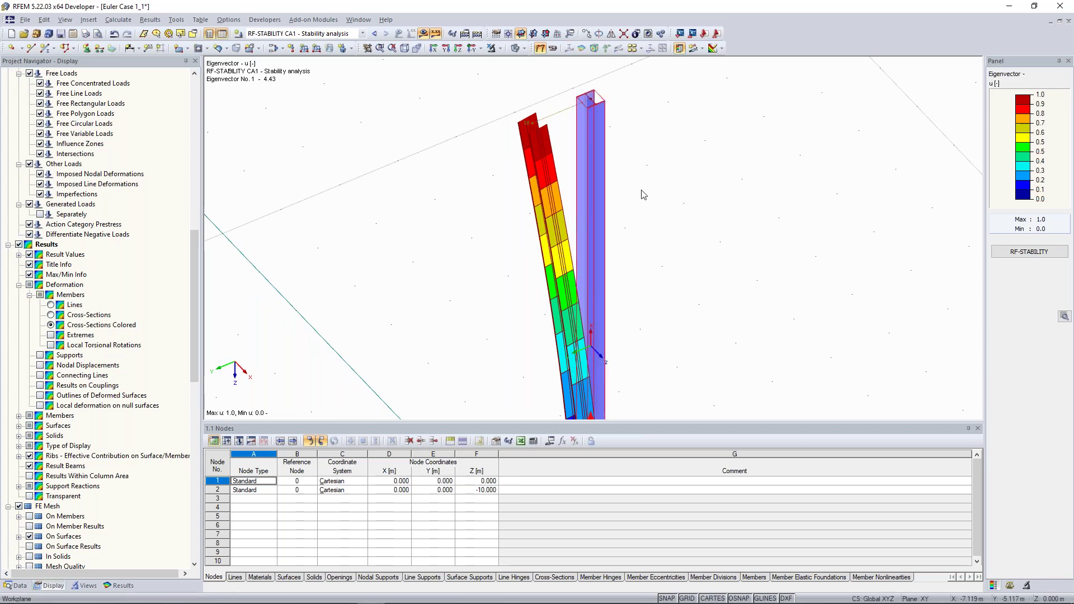
{"action": "scroll", "coordinate": [588, 150], "scroll_direction": "up", "scroll_amount": 3}
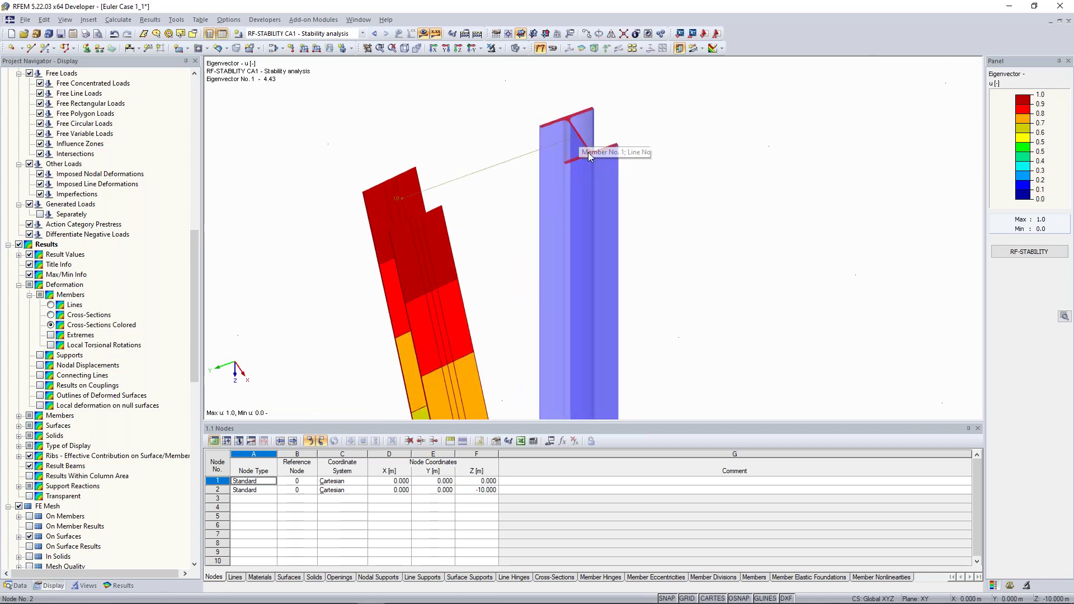
{"action": "middle_click_drag", "start_coordinate": [588, 152], "coordinate": [589, 188]}
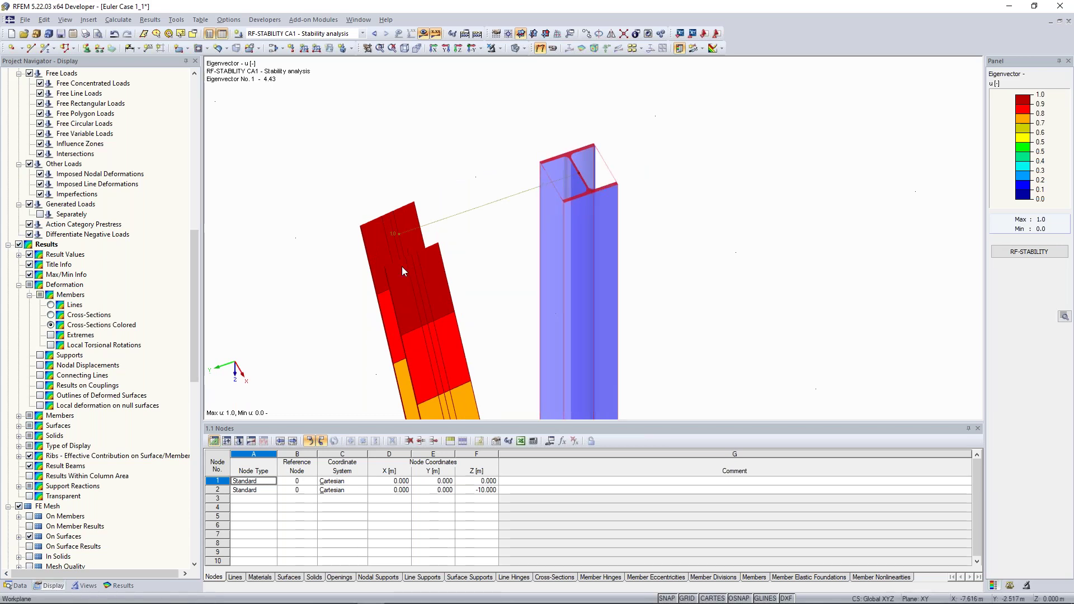
{"action": "scroll", "coordinate": [501, 241], "scroll_direction": "down", "scroll_amount": 1}
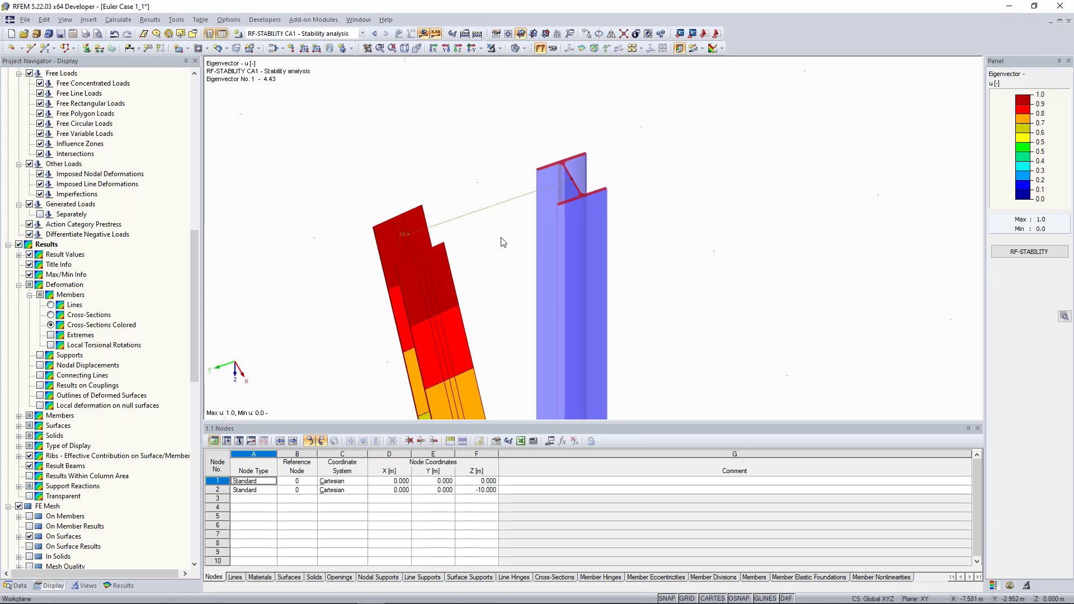
Display eigenvector No. 2 and examine its buckling direction relative to the column's local axes
{"action": "scroll", "coordinate": [500, 242], "scroll_direction": "down", "scroll_amount": 3}
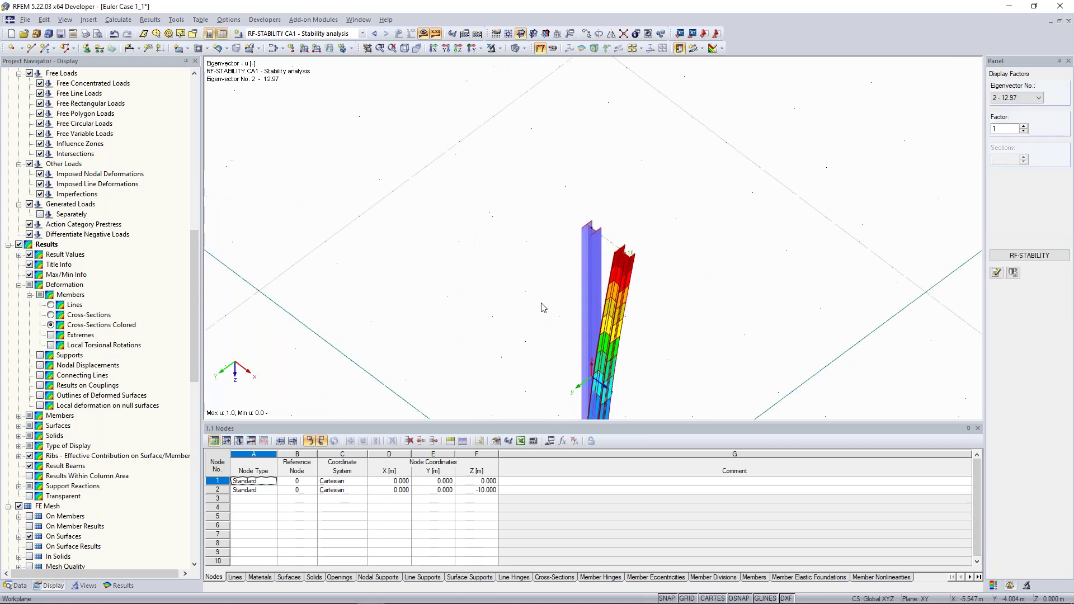
{"action": "middle_click_drag", "start_coordinate": [559, 300], "coordinate": [651, 269], "text": "ctrl"}
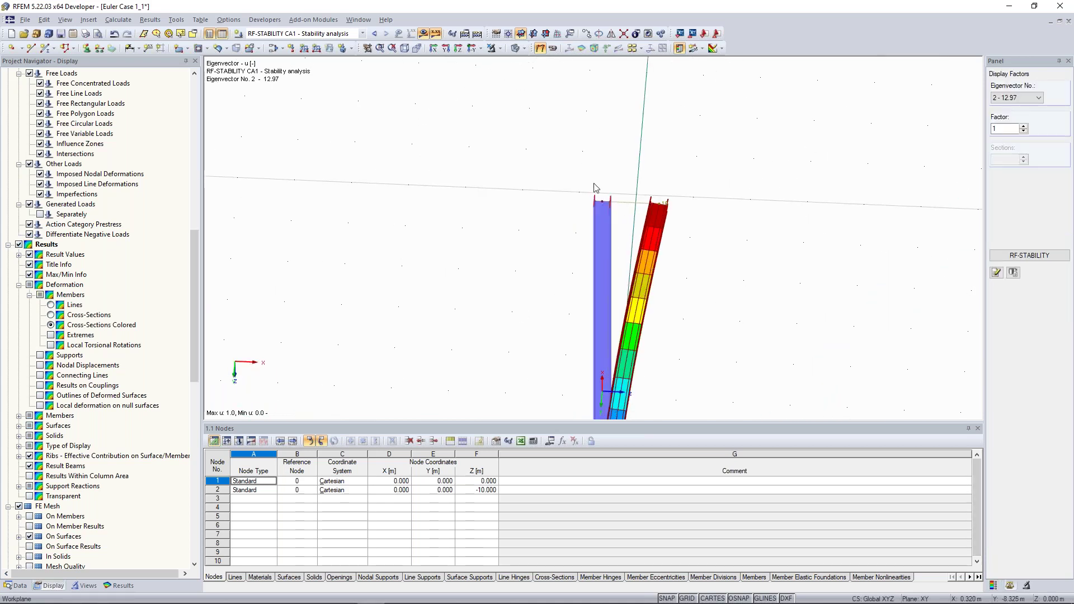
{"action": "scroll", "coordinate": [594, 185], "scroll_direction": "up", "scroll_amount": 4}
{"action": "scroll", "coordinate": [593, 171], "scroll_direction": "down", "scroll_amount": 5}
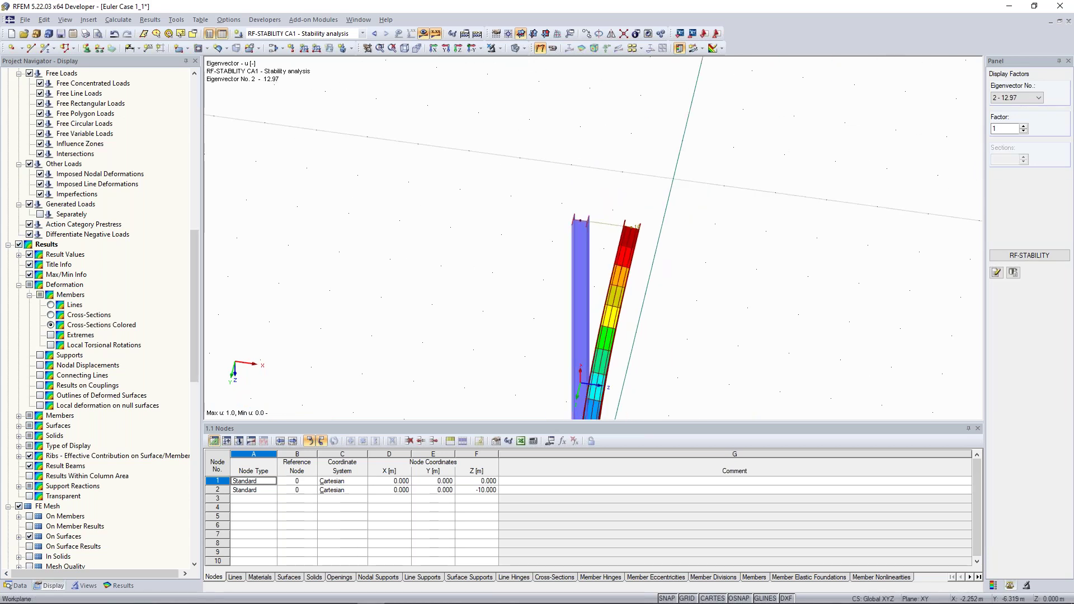
{"action": "scroll", "coordinate": [839, 179], "scroll_direction": "up", "scroll_amount": 2}
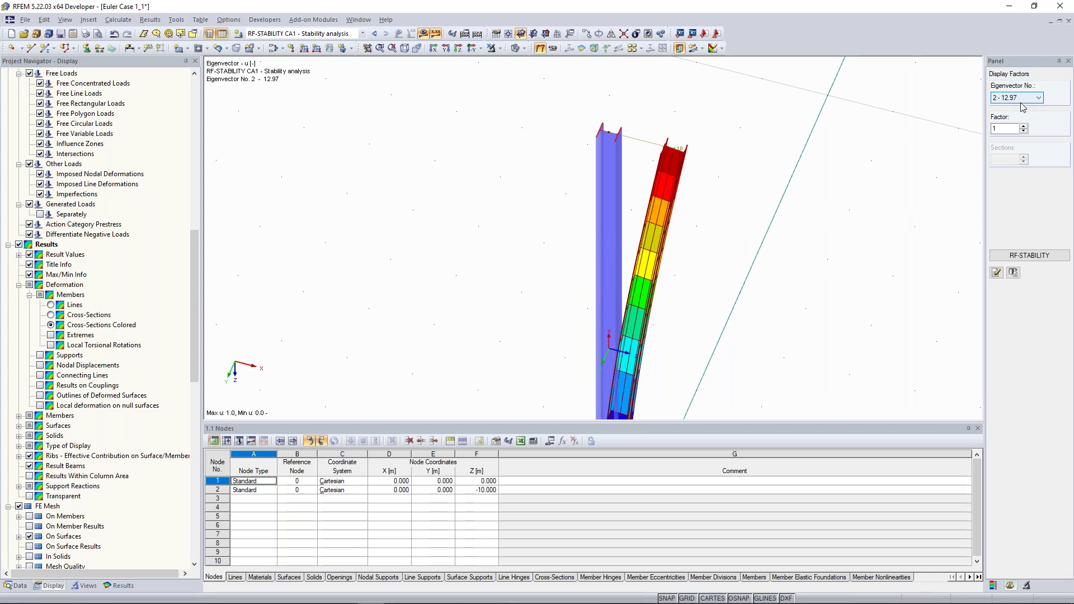
{"action": "scroll", "coordinate": [551, 154], "scroll_direction": "down", "scroll_amount": 1}
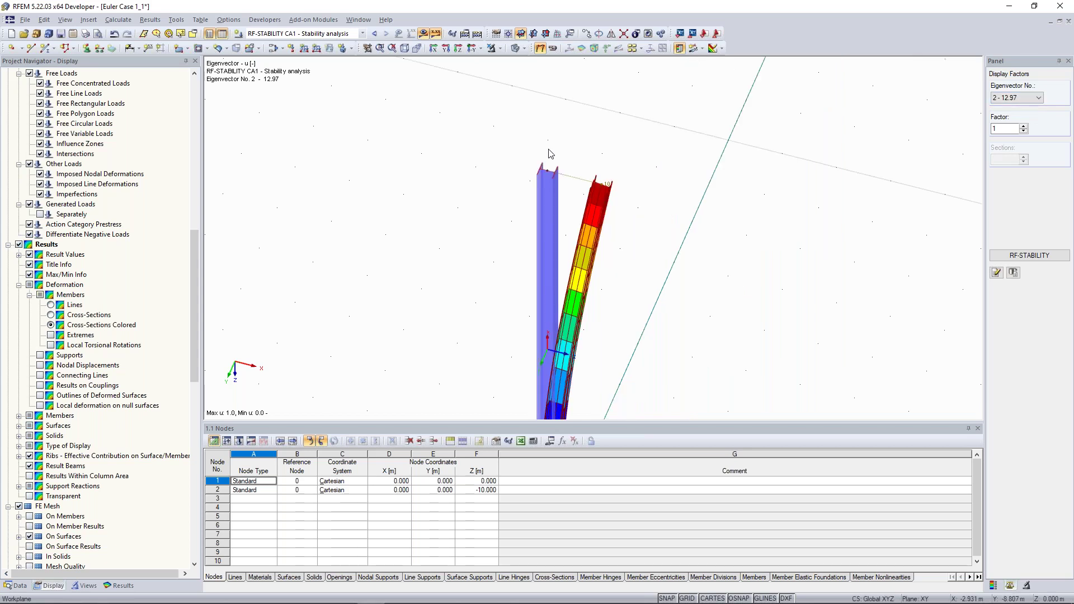
{"action": "middle_click_drag", "start_coordinate": [546, 158], "coordinate": [517, 134]}
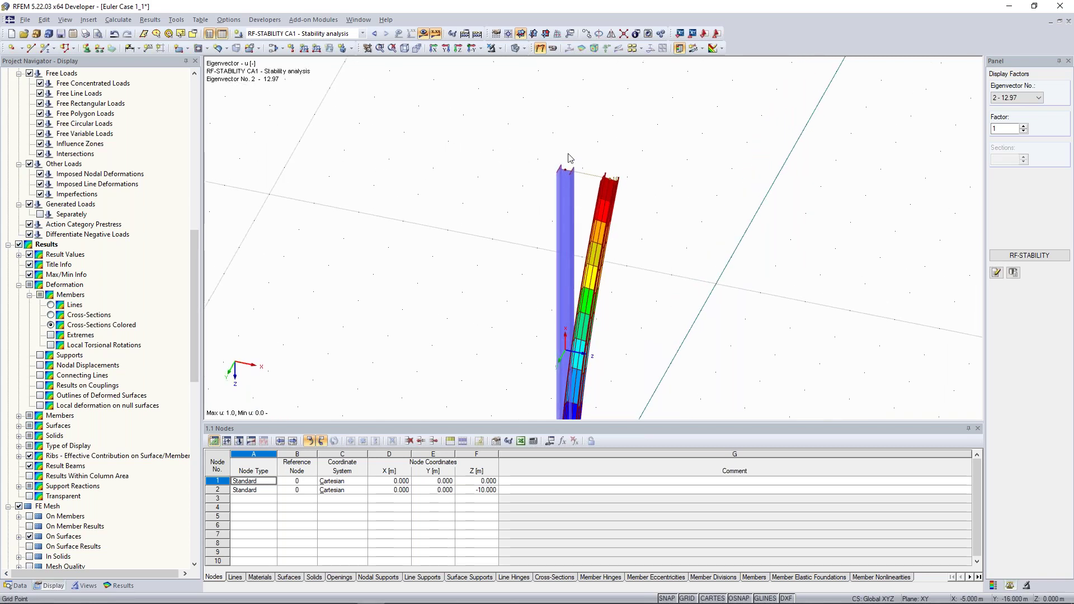
{"action": "middle_click_drag", "start_coordinate": [531, 194], "coordinate": [598, 168], "text": "ctrl"}
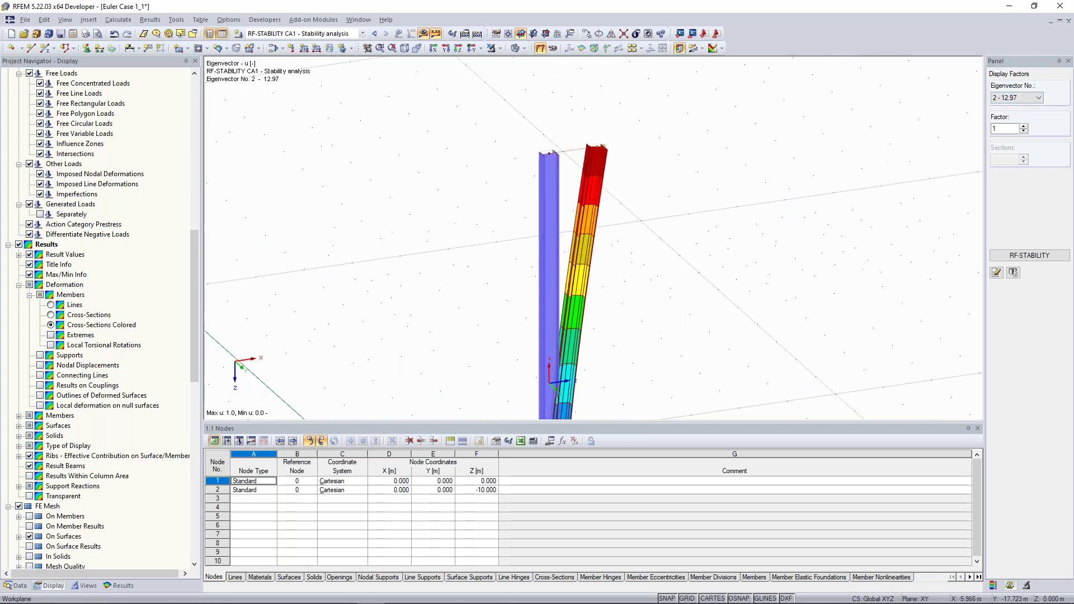
Examine the column's buckling shapes for eigenvectors 3 and 4, and return to the eigenvector 1 shape
{"action": "left_click", "coordinate": [1038, 98]}
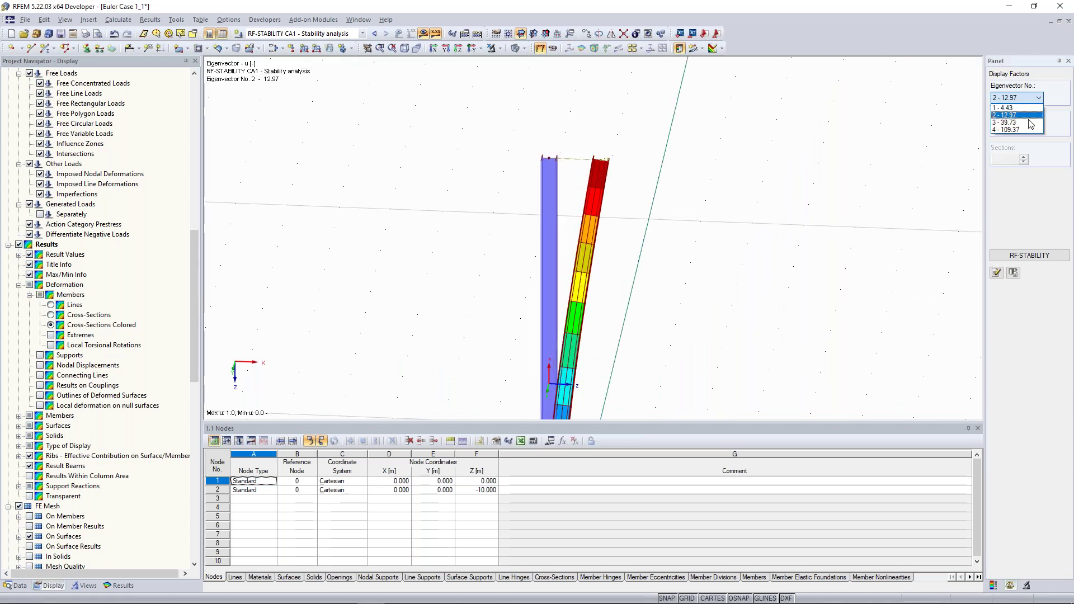
{"action": "left_click", "coordinate": [1031, 123]}
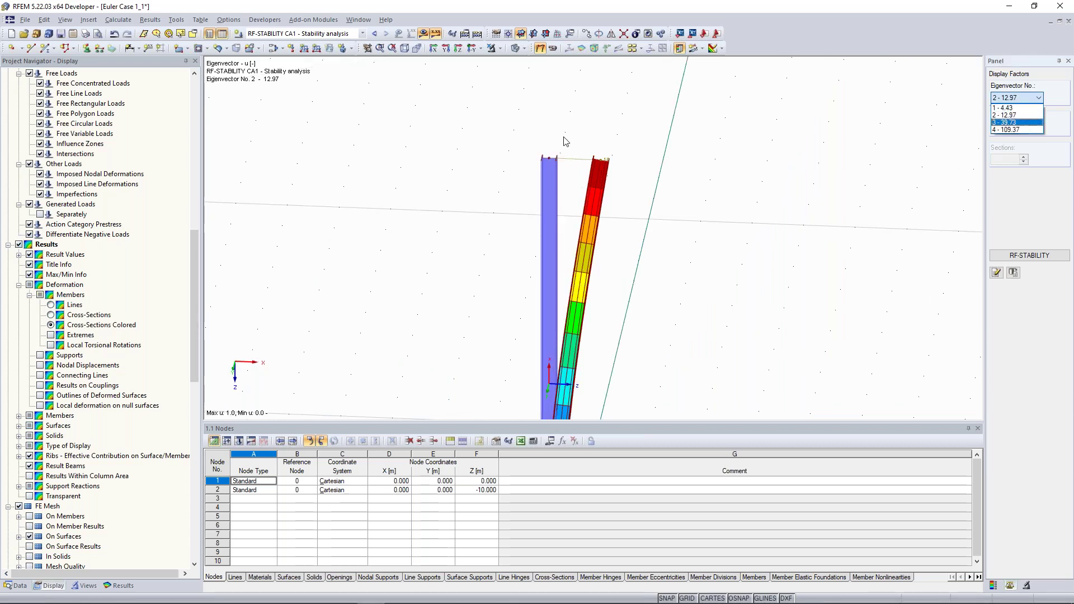
{"action": "middle_click_drag", "start_coordinate": [560, 152], "coordinate": [582, 168], "text": "ctrl"}
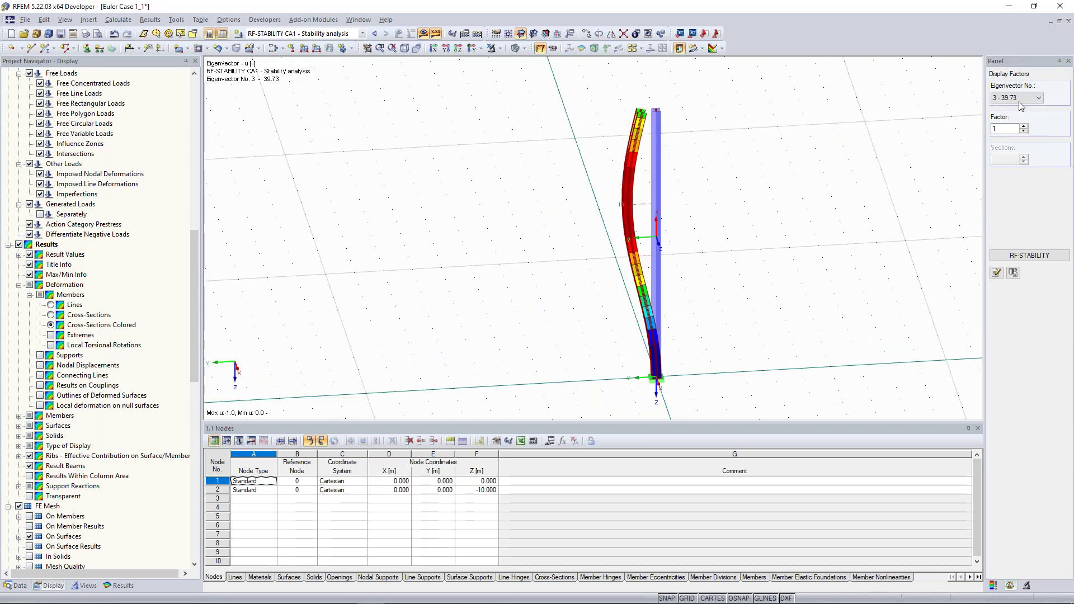
{"action": "scroll", "coordinate": [1019, 102], "scroll_direction": "down", "scroll_amount": 1}
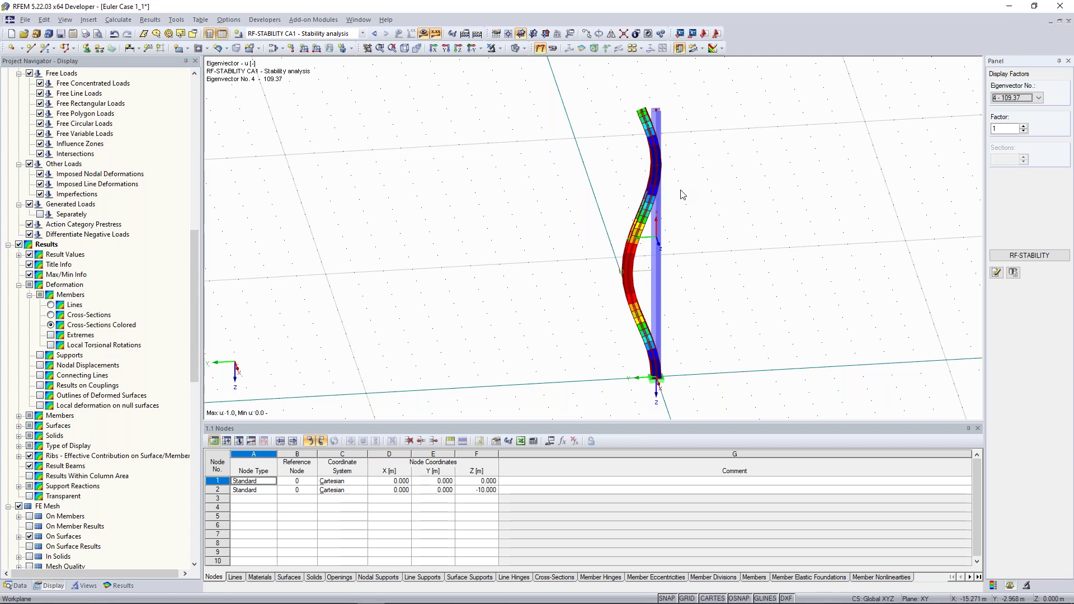
{"action": "scroll", "coordinate": [1012, 105], "scroll_direction": "up", "scroll_amount": 3}
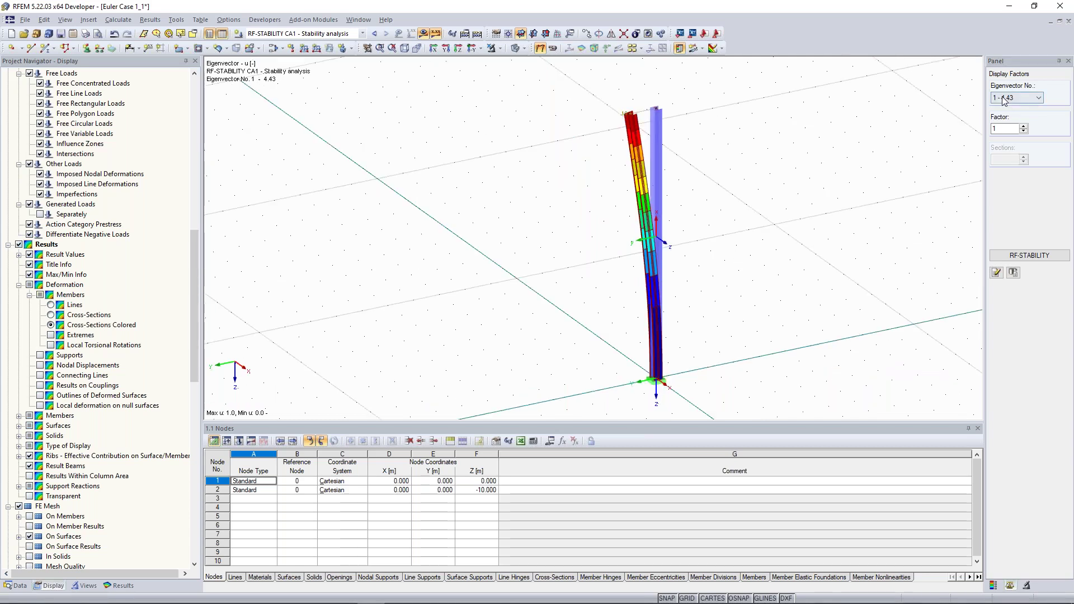
{"action": "key", "text": "Tab"}
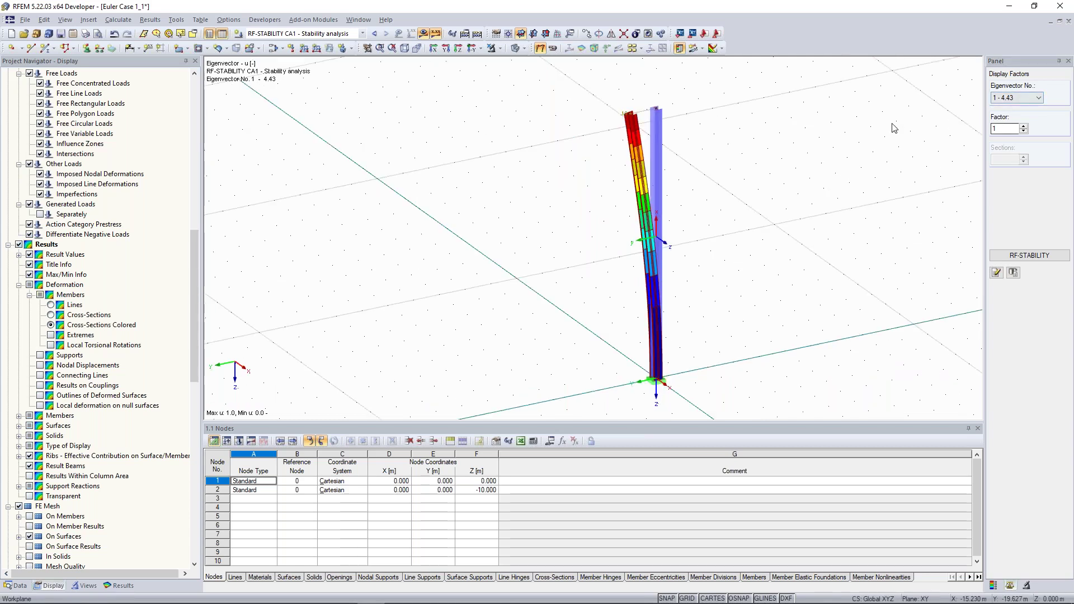
{"action": "middle_click_drag", "start_coordinate": [894, 128], "coordinate": [854, 165]}
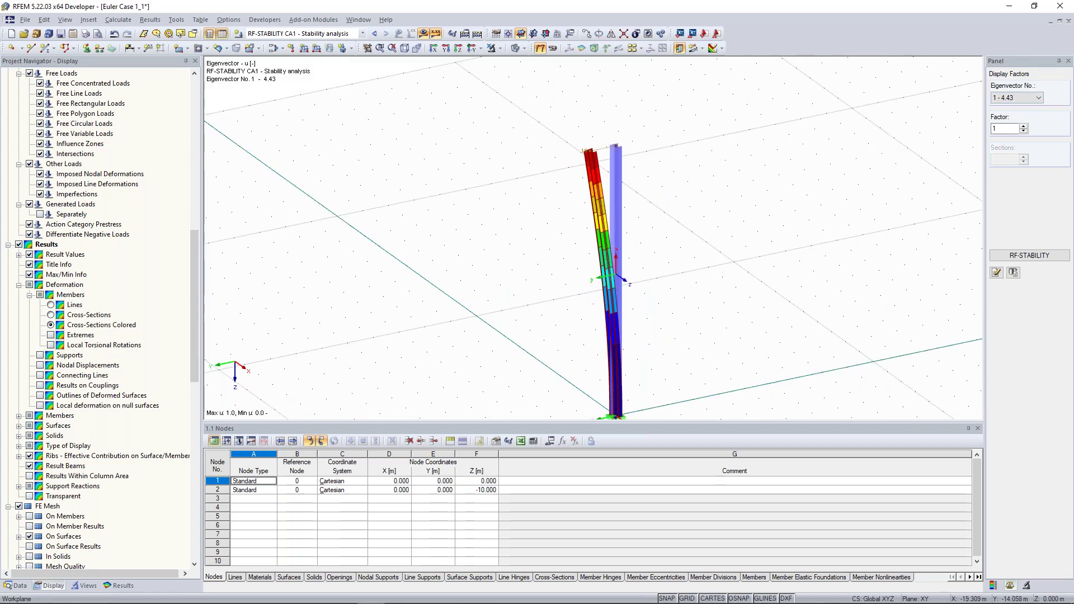
Switch to load case LC1 - Test Load and set its method of analysis to second-order analysis (P-Delta)
{"action": "left_click", "coordinate": [375, 33]}
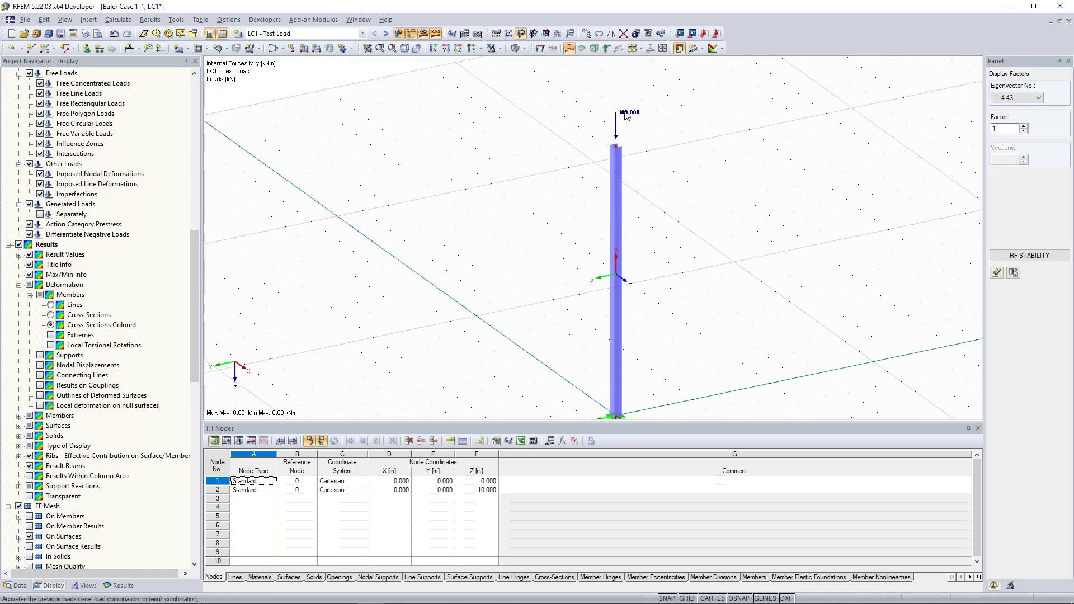
{"action": "middle_click_drag", "start_coordinate": [725, 183], "coordinate": [772, 178], "text": "ctrl"}
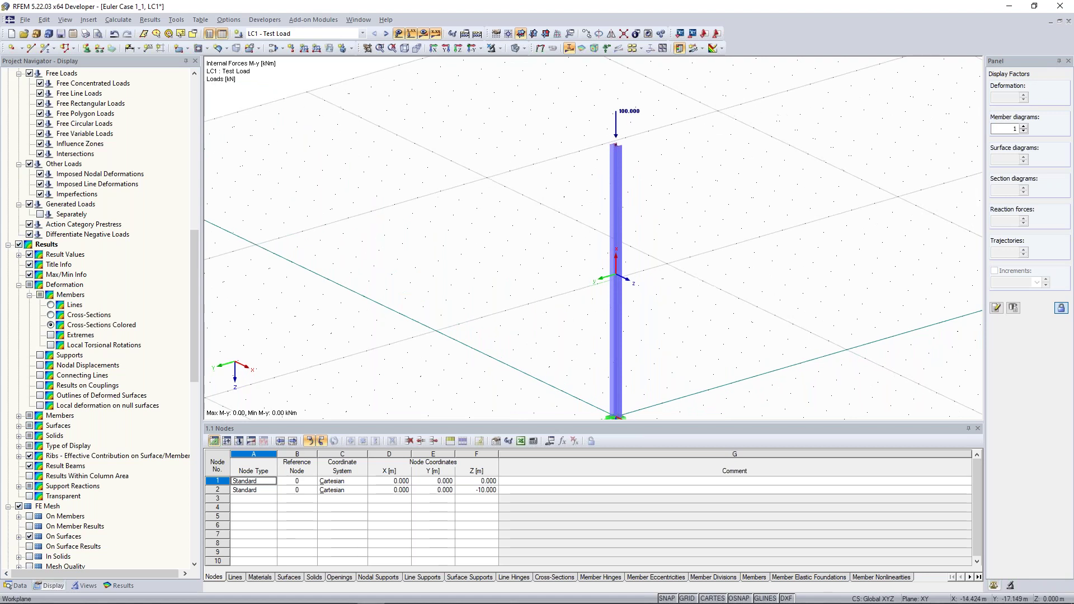
{"action": "left_click", "coordinate": [284, 50]}
{"action": "left_click", "coordinate": [384, 185]}
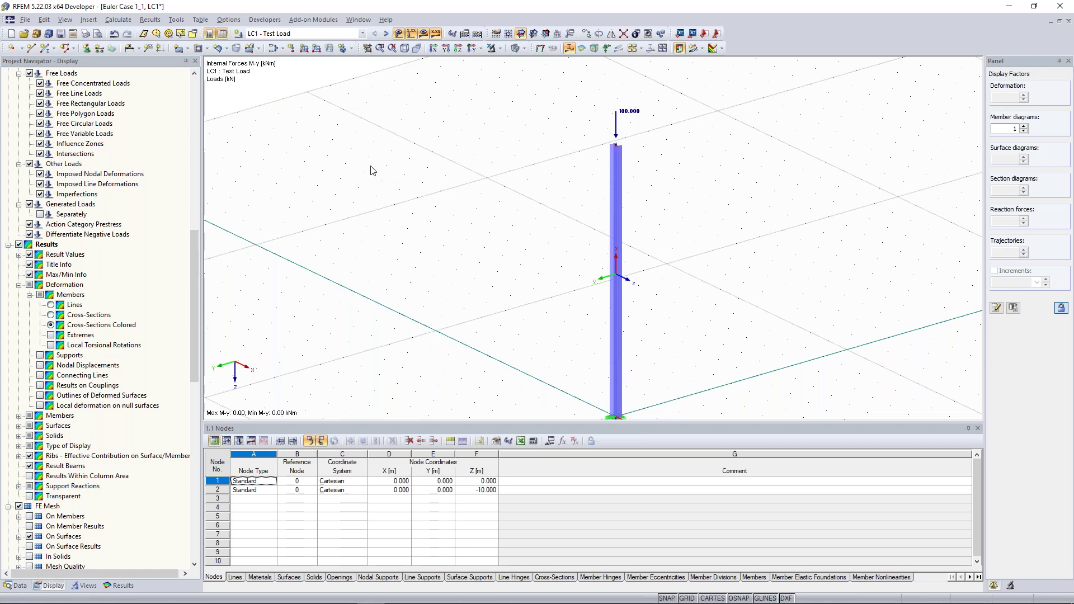
{"action": "left_click", "coordinate": [508, 34]}
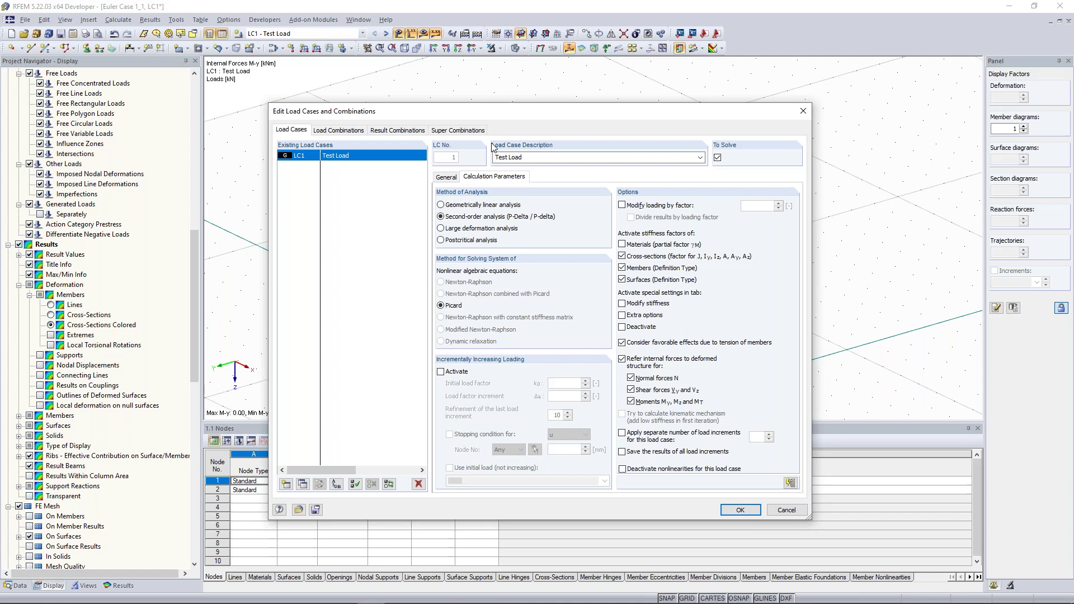
{"action": "key", "text": "Return"}
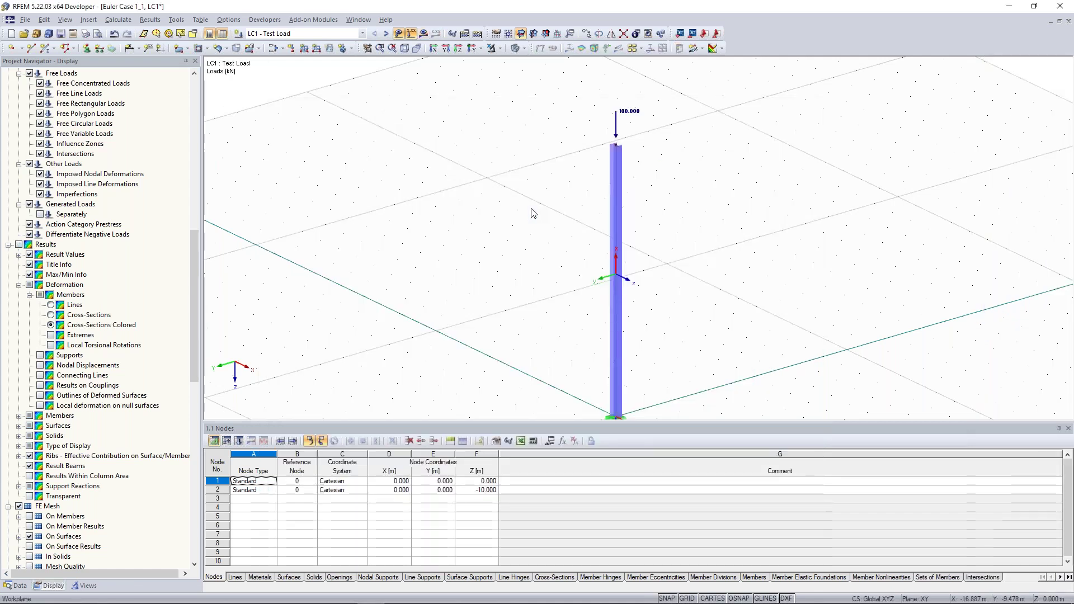
Set the vertical nodal load Pz at the column's top node to 444 kN
{"action": "scroll", "coordinate": [626, 122], "scroll_direction": "down", "scroll_amount": 1}
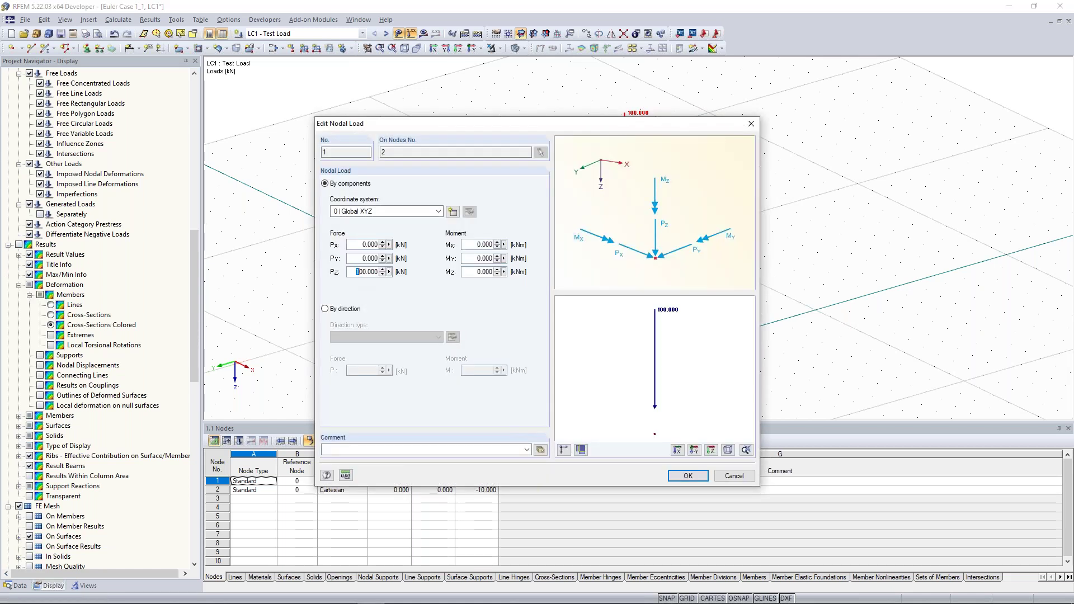
{"action": "type", "text": "444"}
{"action": "left_click_drag", "start_coordinate": [577, 134], "coordinate": [339, 105]}
{"action": "key", "text": "Return"}
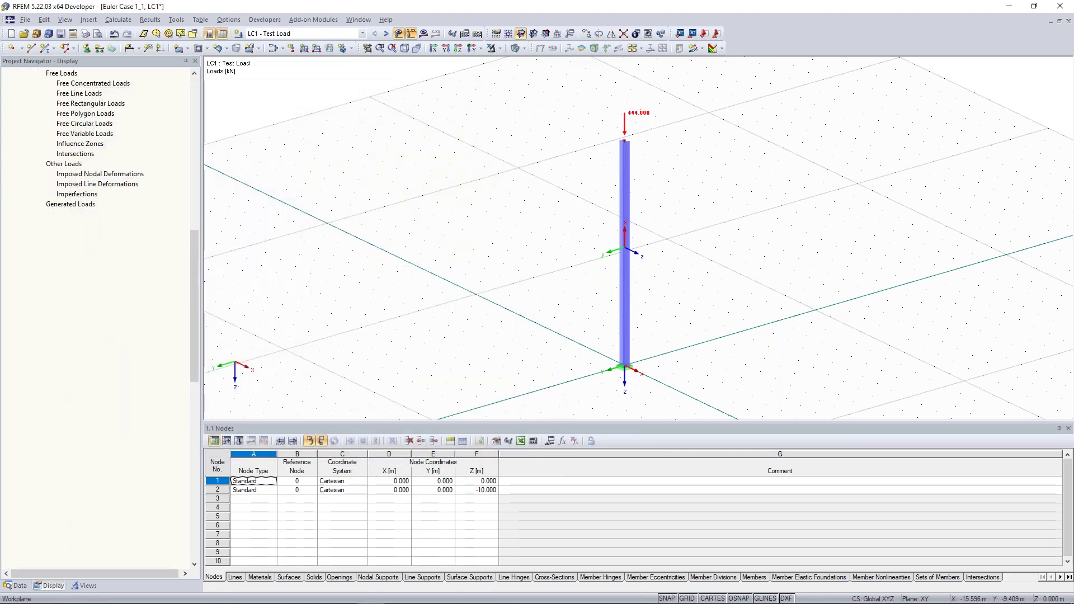
Calculate LC1 and read the calculation error description
{"action": "key", "text": "ctrl+F5"}
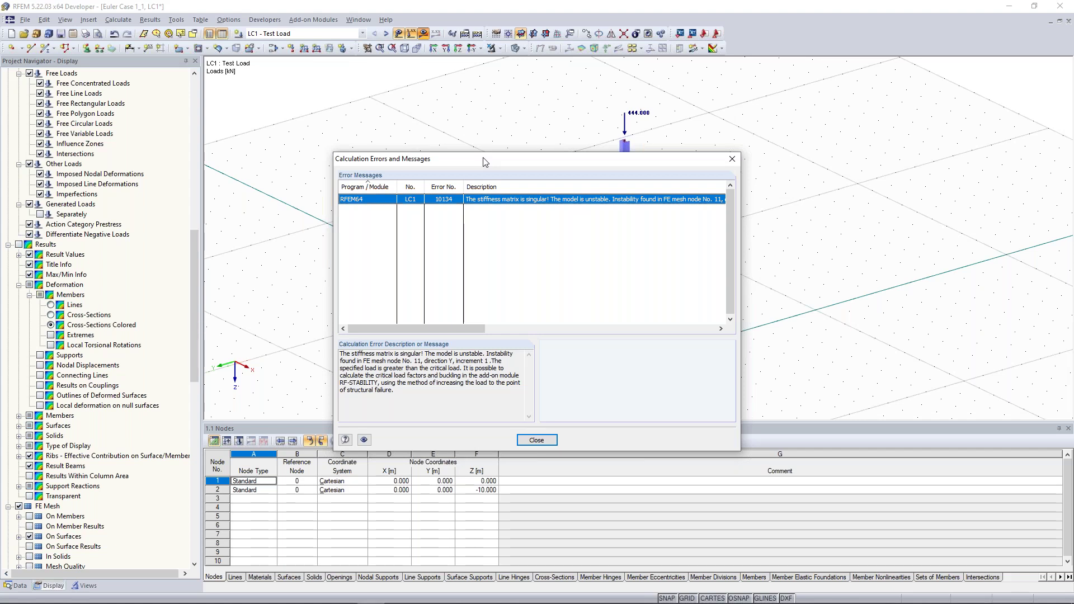
{"action": "left_click_drag", "start_coordinate": [484, 162], "coordinate": [297, 103]}
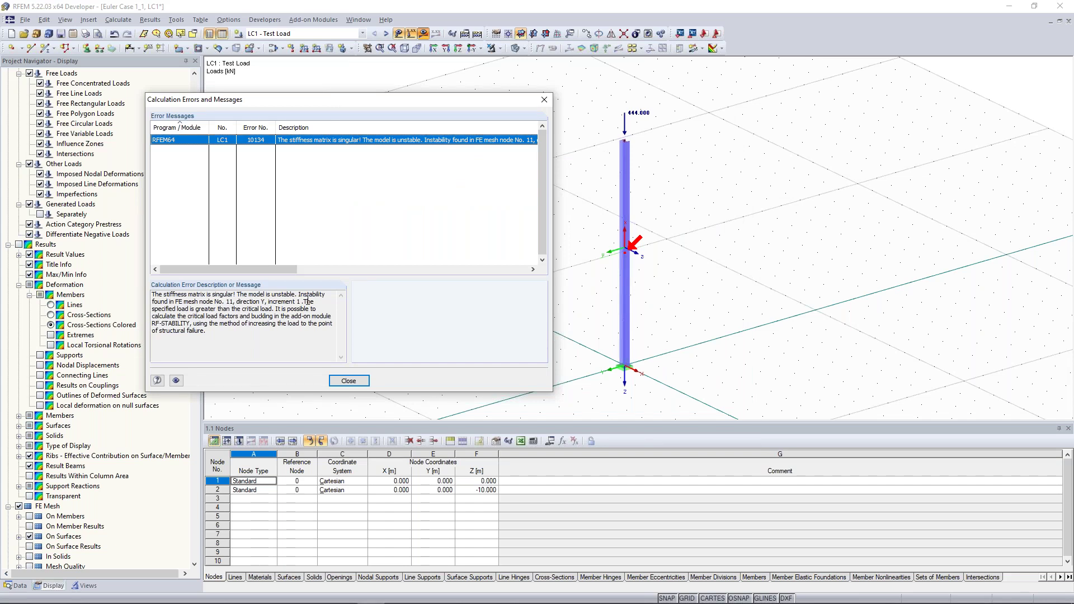
{"action": "left_click_drag", "start_coordinate": [276, 309], "coordinate": [294, 334]}
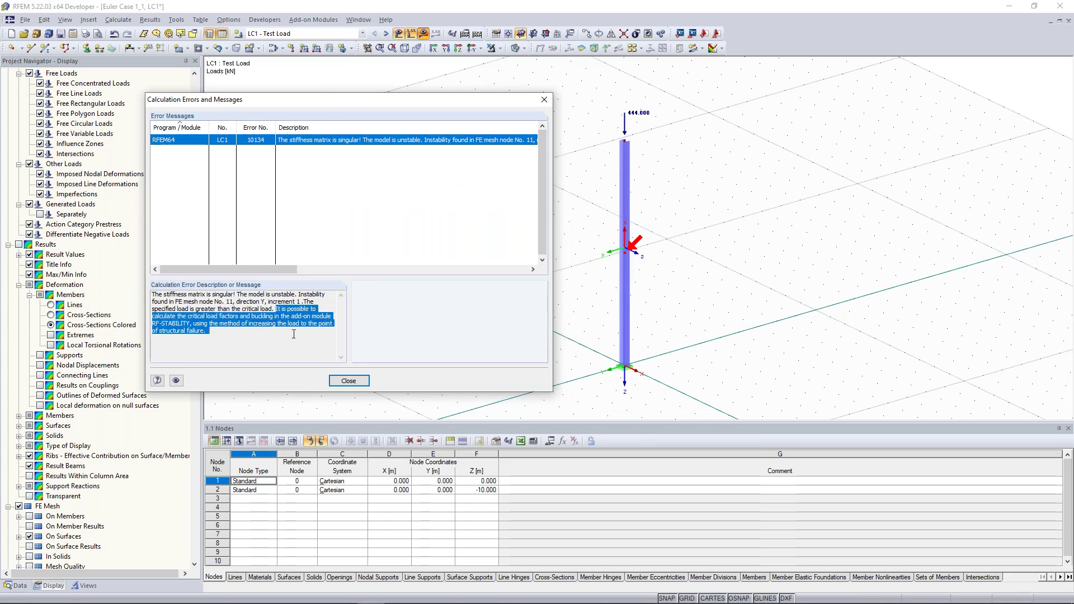
{"action": "left_click", "coordinate": [342, 384]}
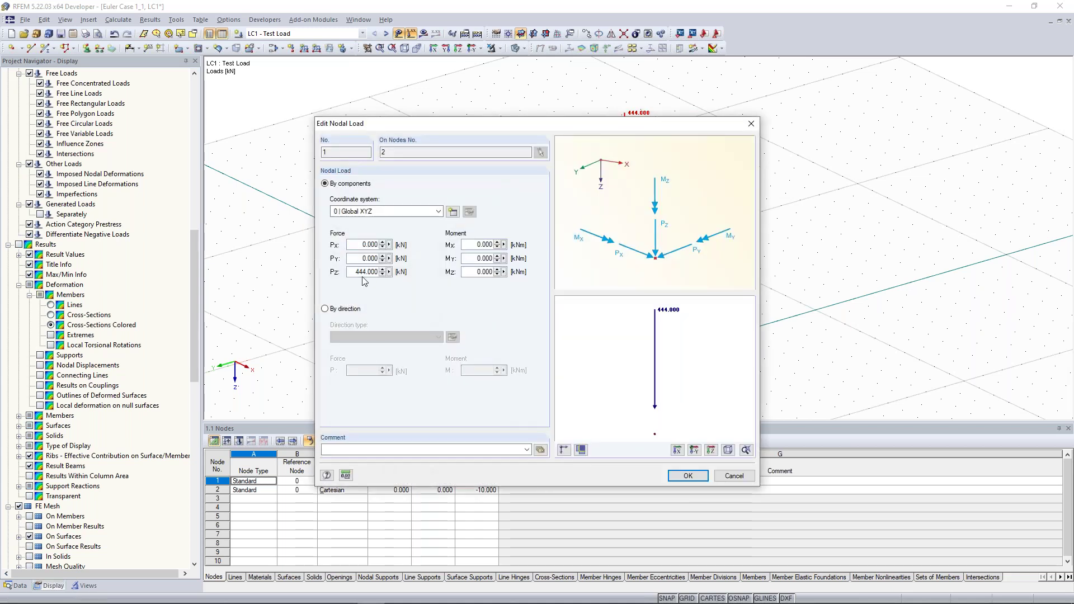
Set the column's vertical nodal load Pz to 443 kN and calculate the LC1 results
{"action": "left_click", "coordinate": [364, 273]}
{"action": "type", "text": "3"}
{"action": "left_click", "coordinate": [680, 475]}
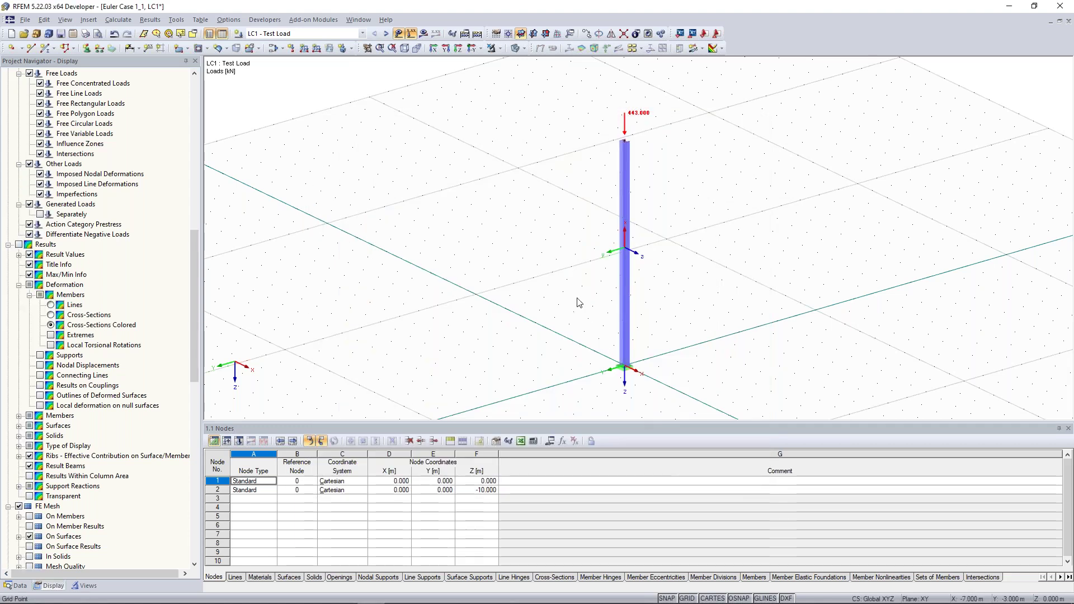
{"action": "left_click", "coordinate": [424, 34]}
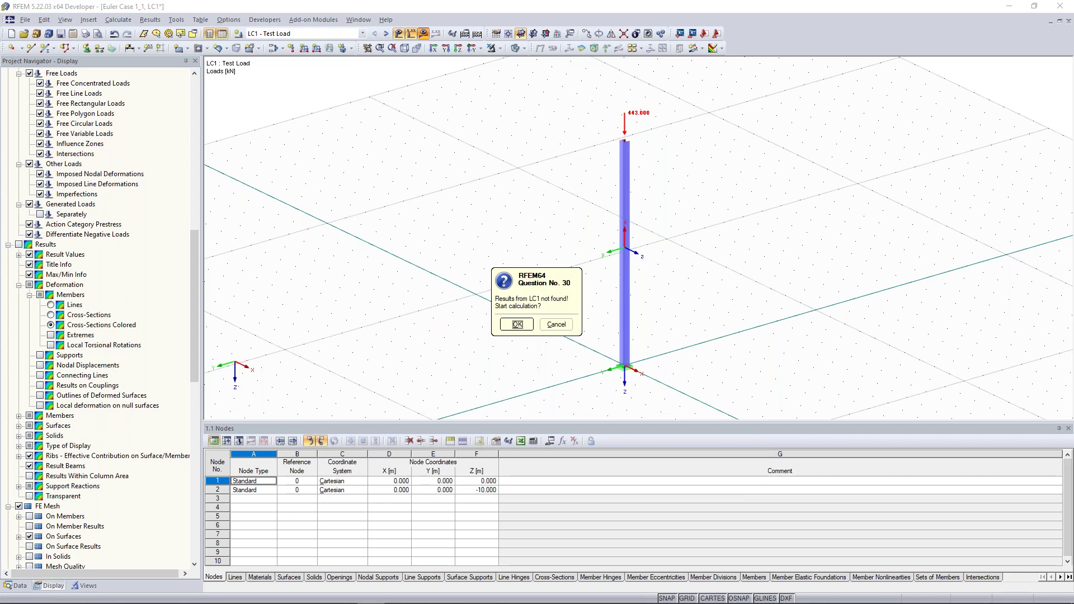
{"action": "key", "text": "Return"}
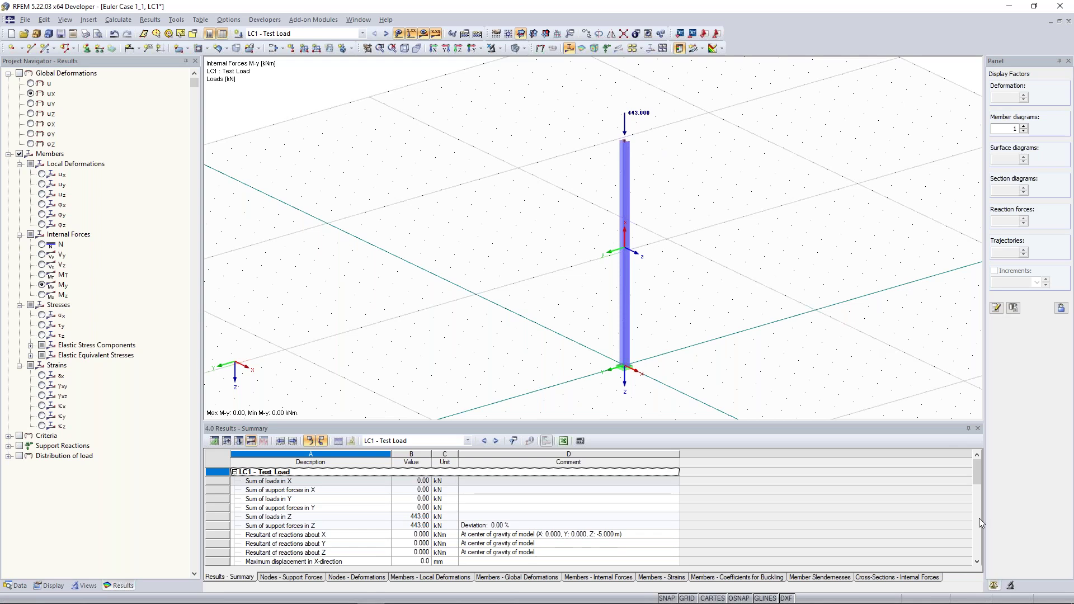
Calculate the RF-STABILITY CA1 stability analysis for the current load and examine its critical load factors and buckling shape
{"action": "left_click", "coordinate": [479, 36]}
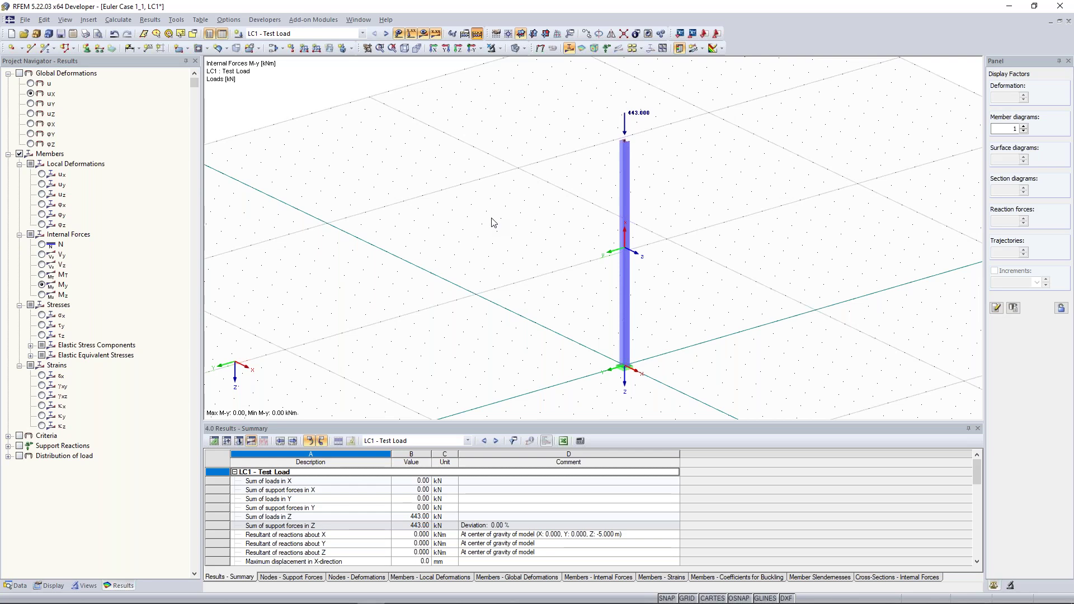
{"action": "key", "text": "ctrl+F5"}
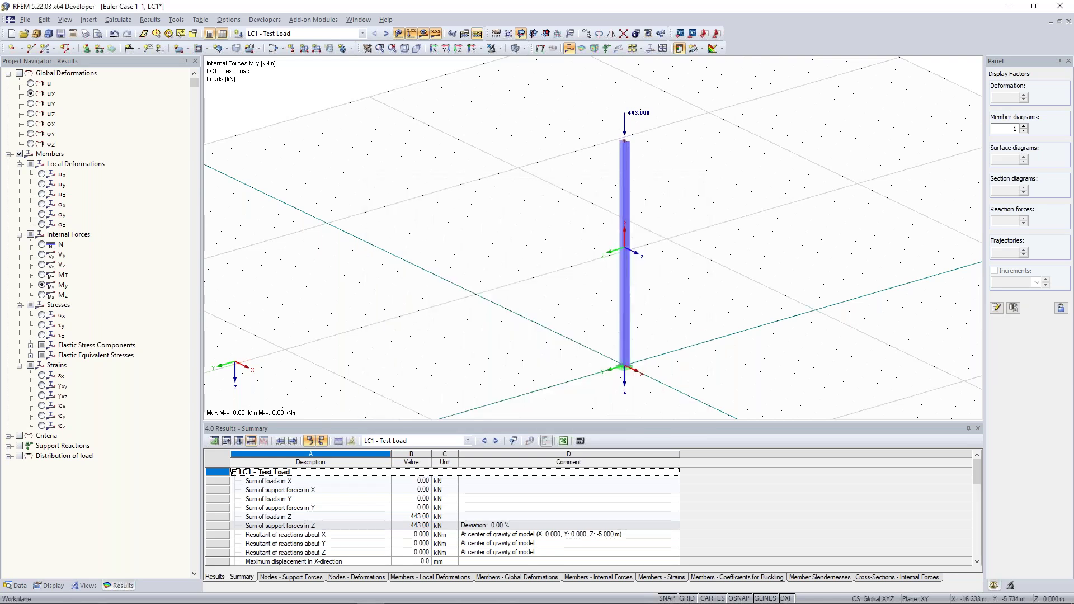
{"action": "left_click", "coordinate": [385, 34]}
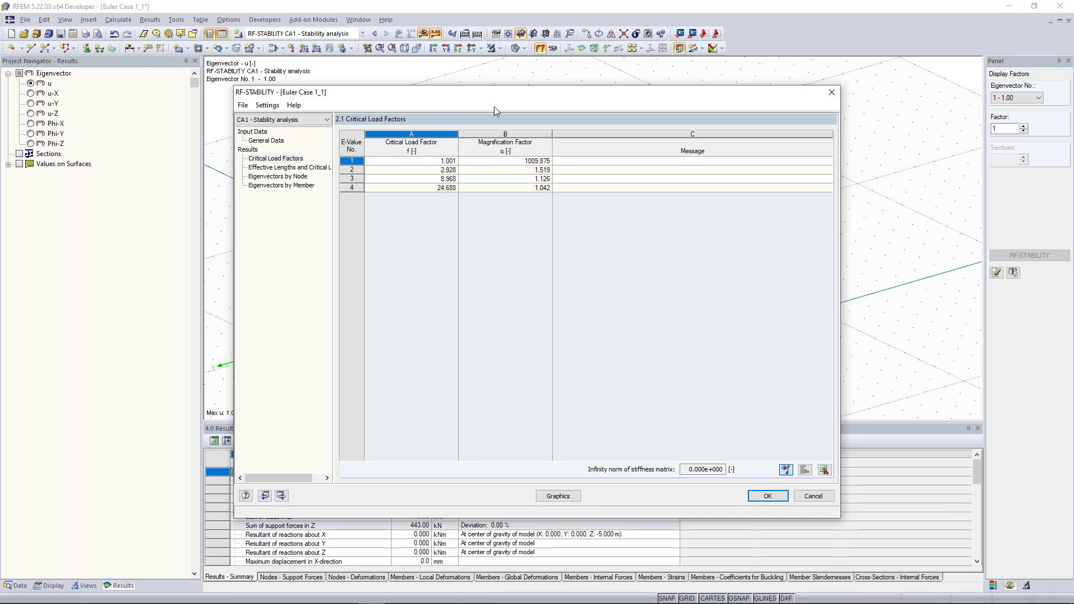
{"action": "left_click_drag", "start_coordinate": [494, 98], "coordinate": [480, 208]}
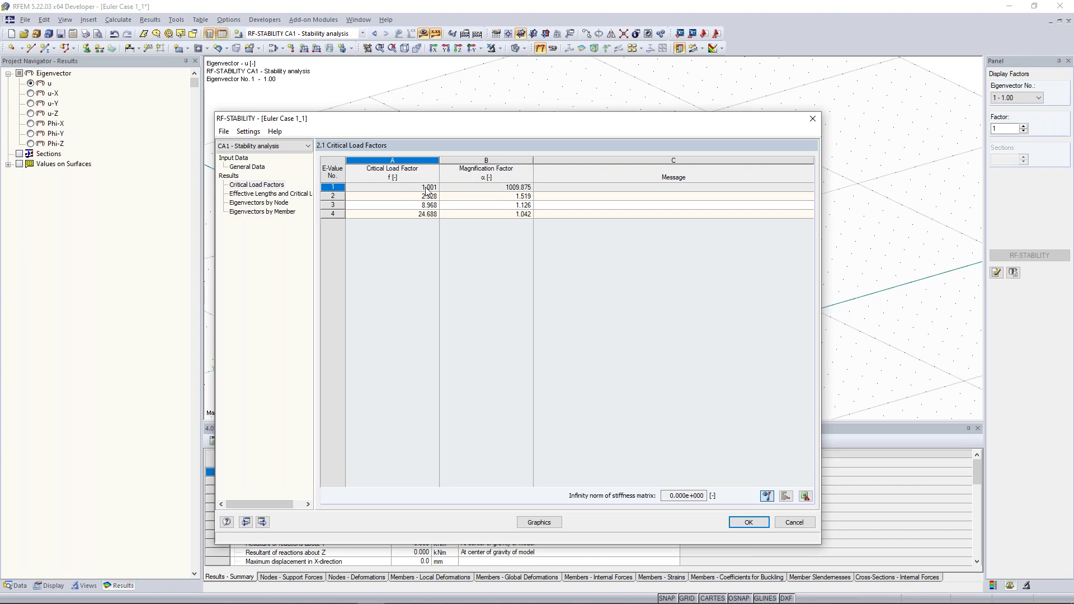
{"action": "left_click_drag", "start_coordinate": [488, 121], "coordinate": [493, 90]}
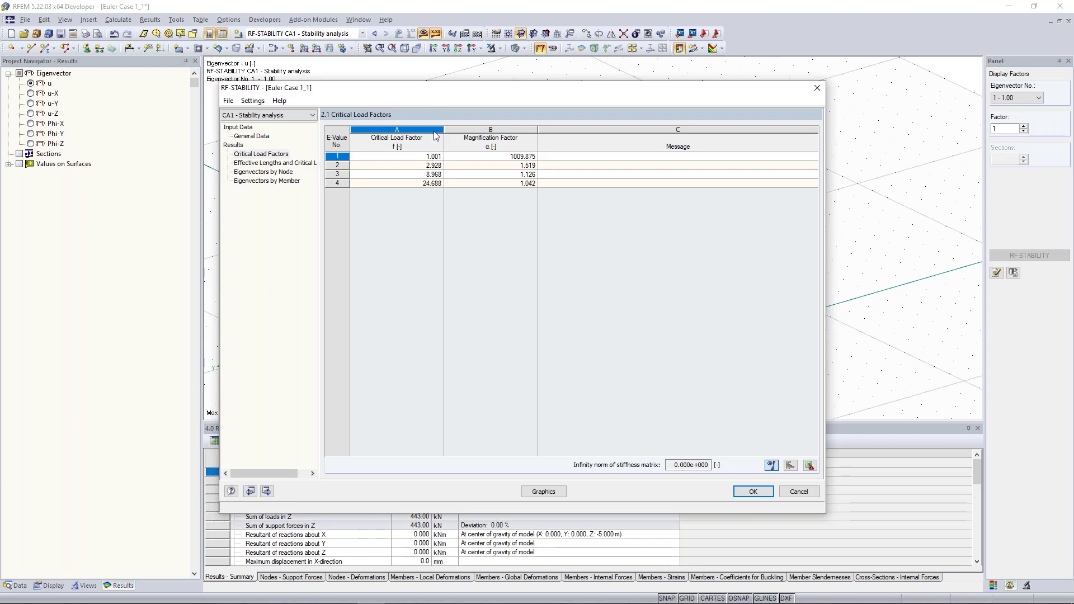
{"action": "left_click", "coordinate": [817, 88]}
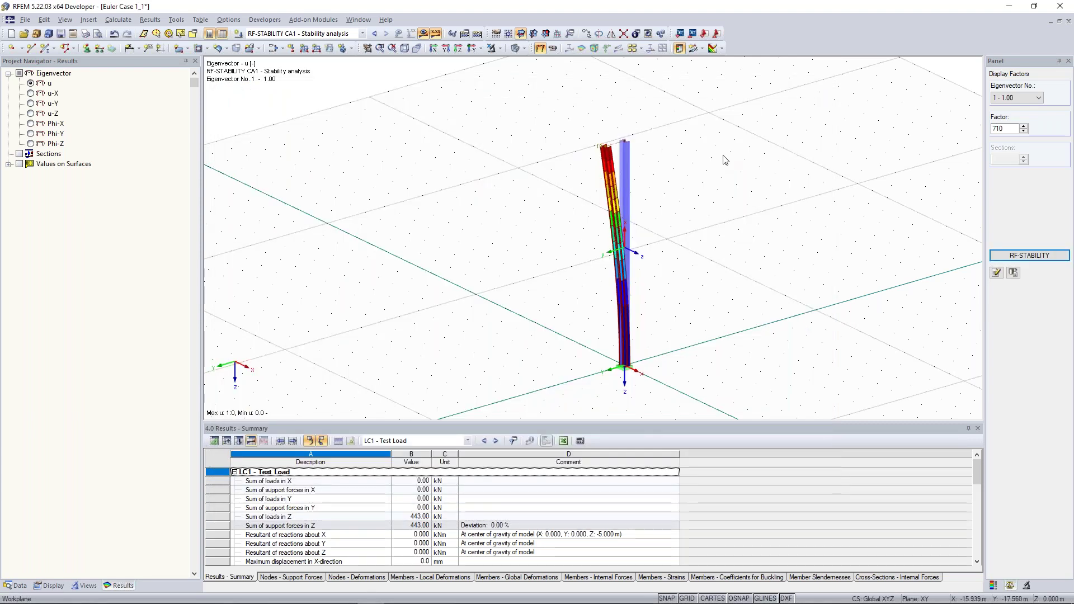
{"action": "middle_click_drag", "start_coordinate": [683, 167], "coordinate": [646, 150]}
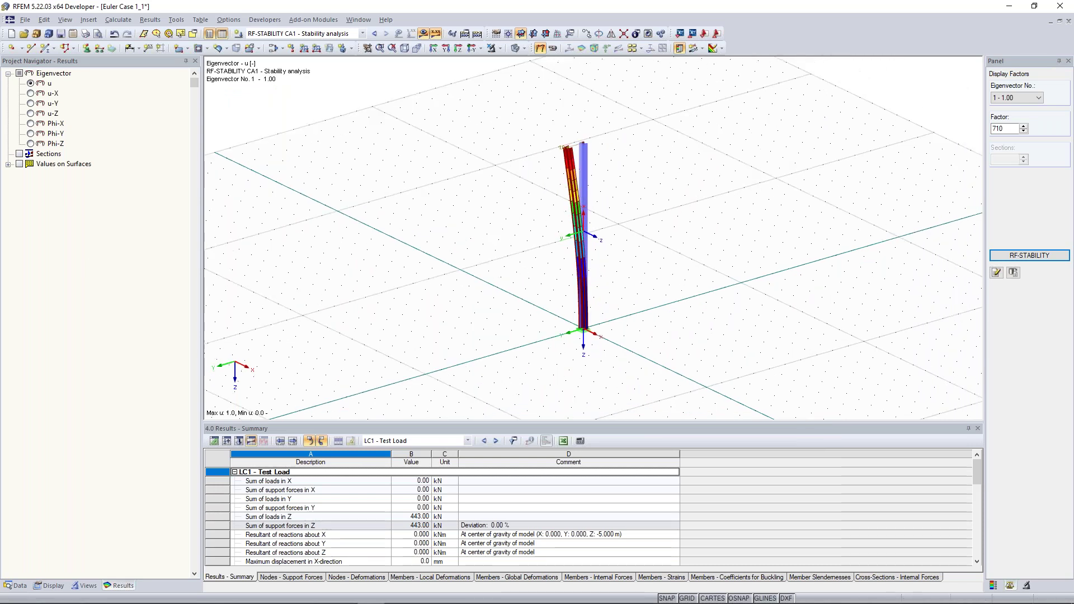
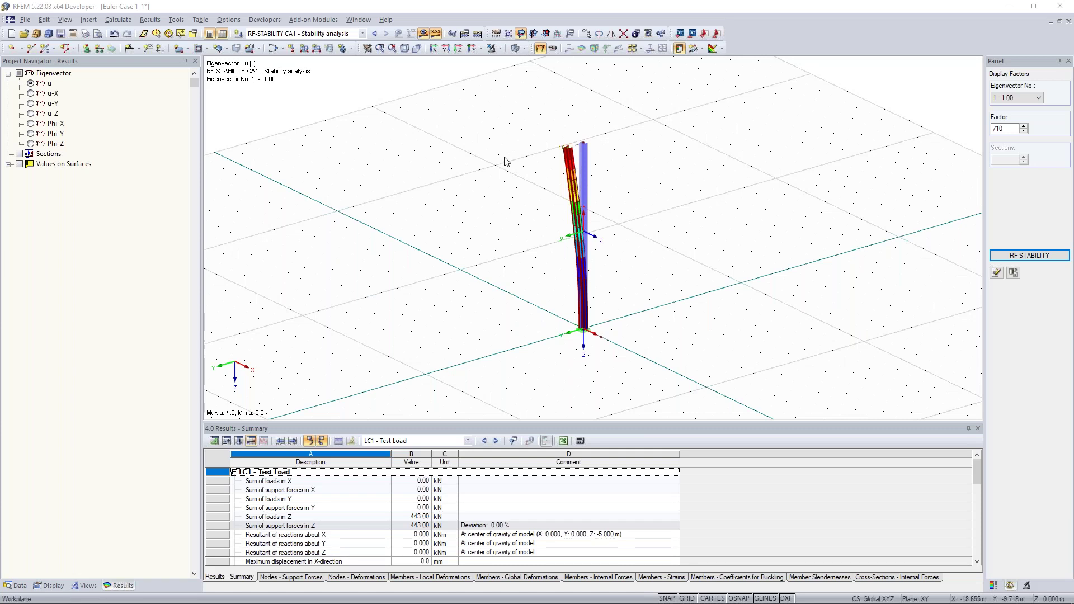
Switch to the PowerPoint slide on Euler Case 1 and frame stability analysis, and return to the RFEM column model
{"action": "middle_click_drag", "start_coordinate": [442, 188], "coordinate": [509, 204], "text": "ctrl"}
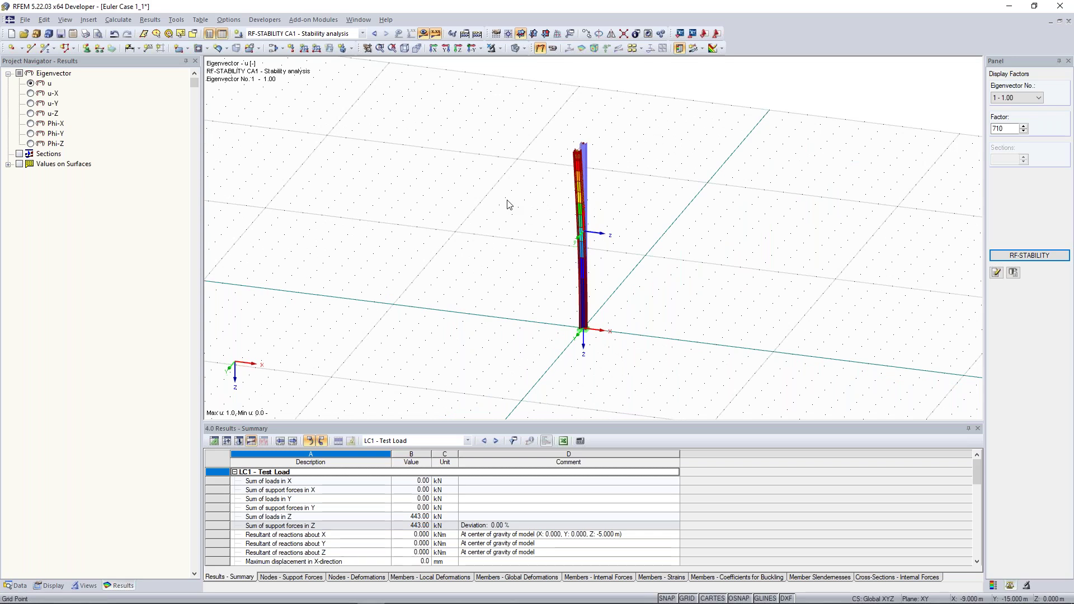
{"action": "mouse_move", "coordinate": [391, 602]}
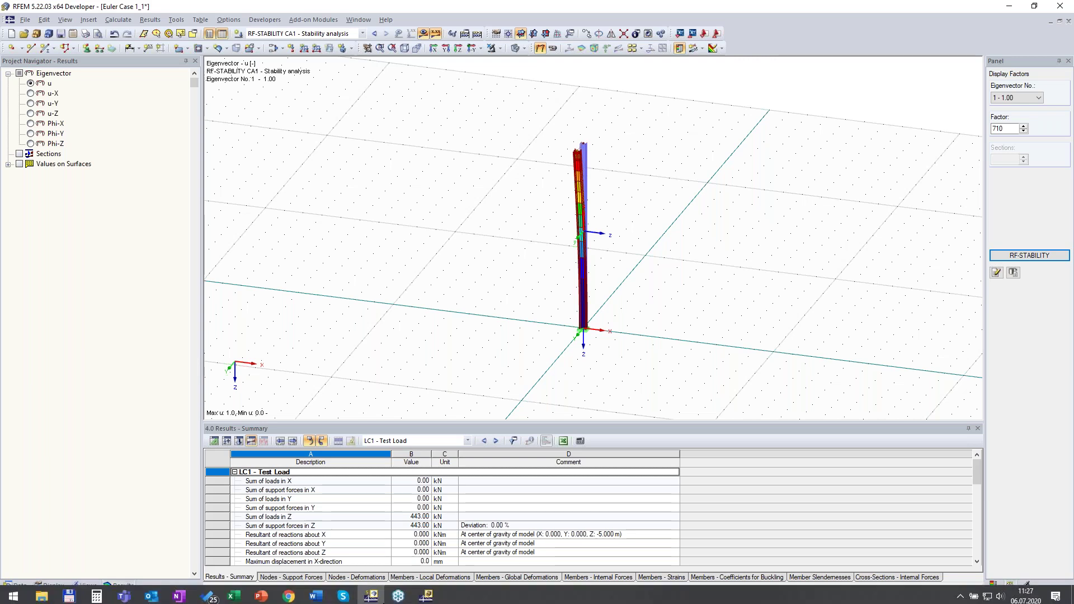
{"action": "mouse_move", "coordinate": [261, 598]}
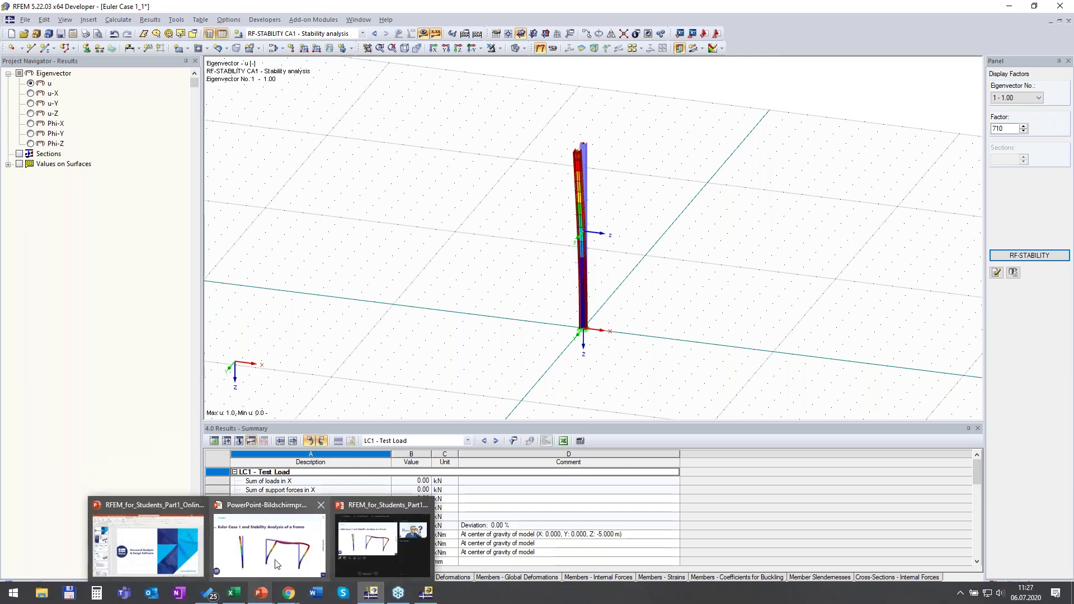
{"action": "left_click", "coordinate": [275, 562]}
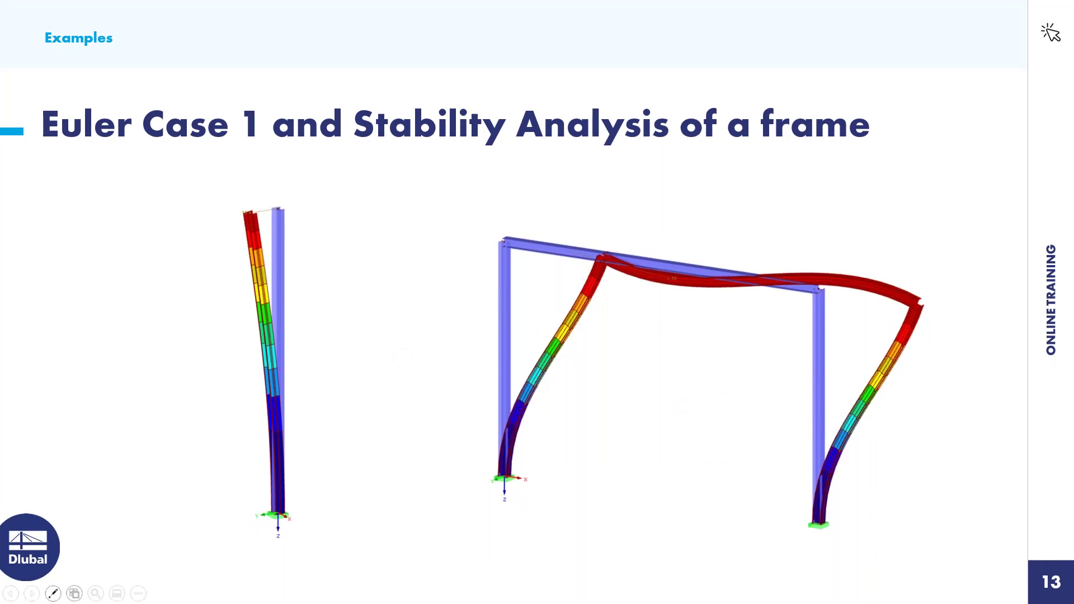
{"action": "key", "text": "alt+Tab"}
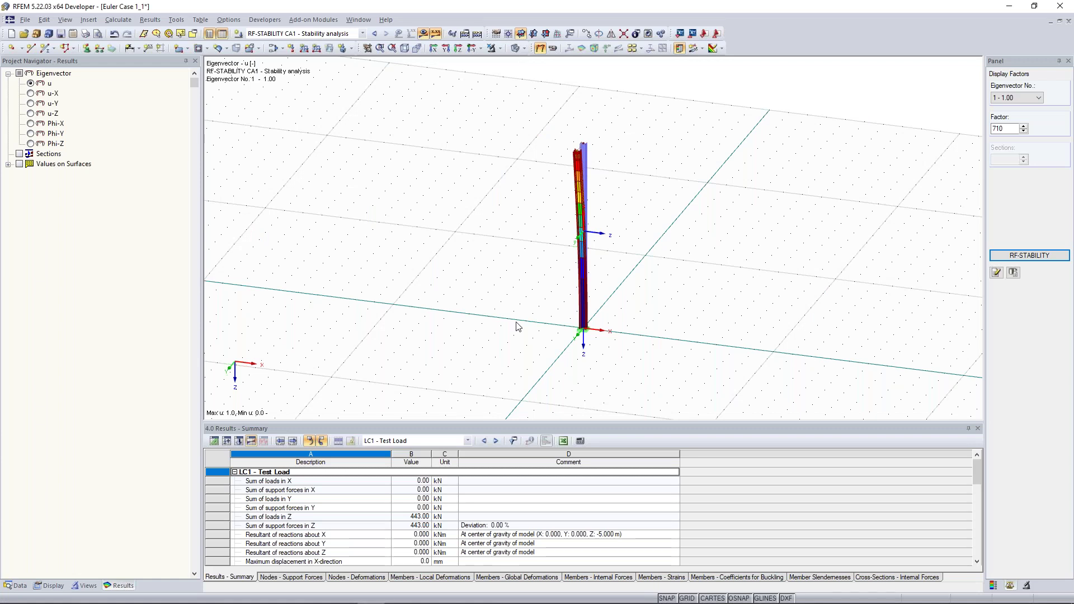
{"action": "middle_click_drag", "start_coordinate": [677, 219], "coordinate": [662, 230], "text": "ctrl"}
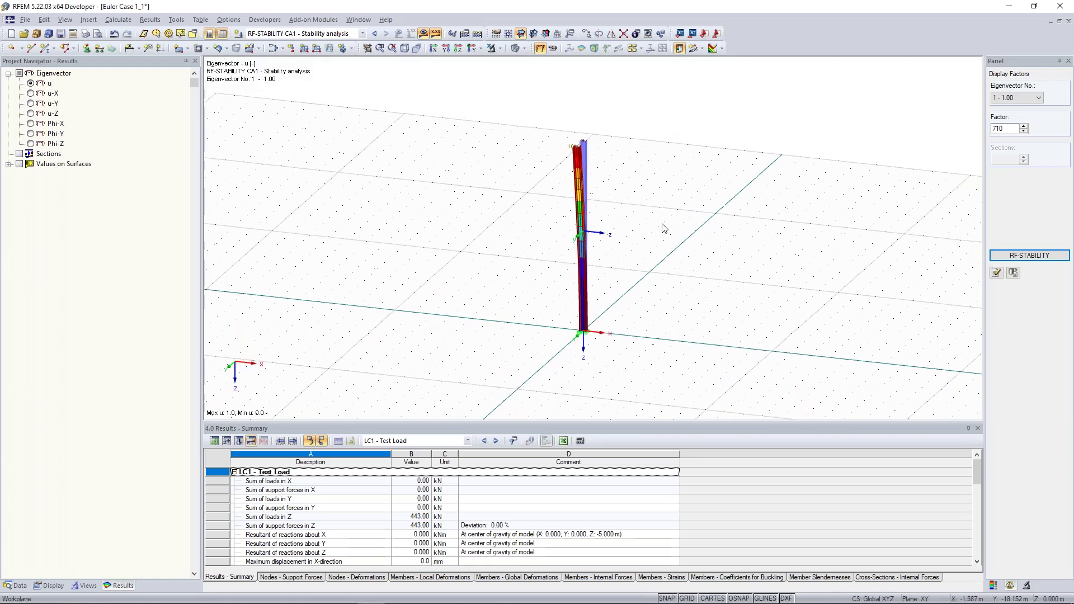
Copy the column with its nodes and base support once, displaced 10 m in the X direction
{"action": "left_click", "coordinate": [423, 33]}
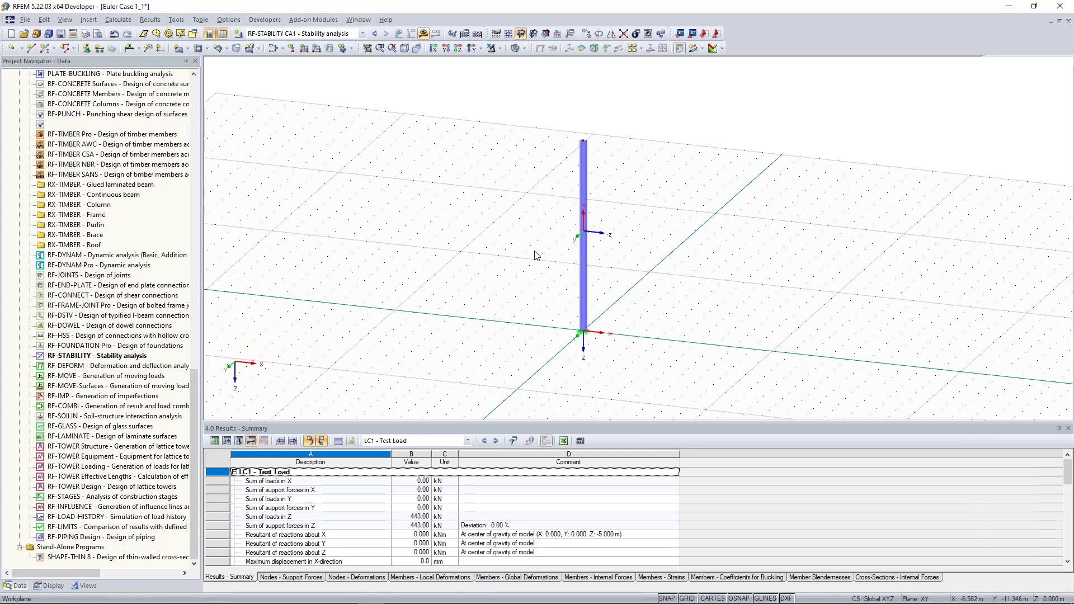
{"action": "middle_click_drag", "start_coordinate": [641, 253], "coordinate": [672, 253], "text": "ctrl"}
{"action": "left_click_drag", "start_coordinate": [505, 77], "coordinate": [630, 354]}
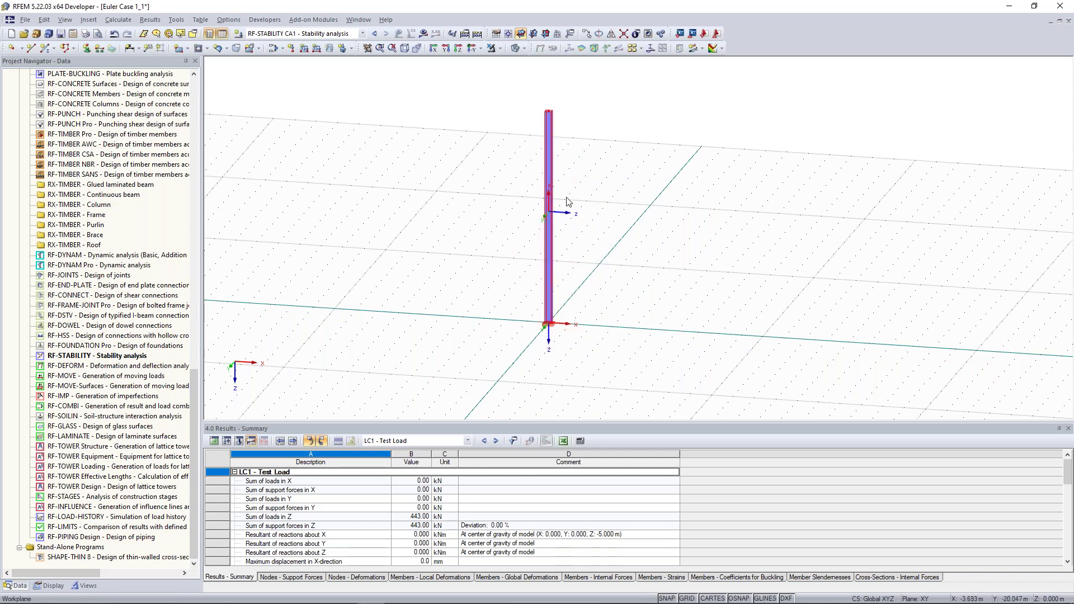
{"action": "right_click", "coordinate": [547, 168]}
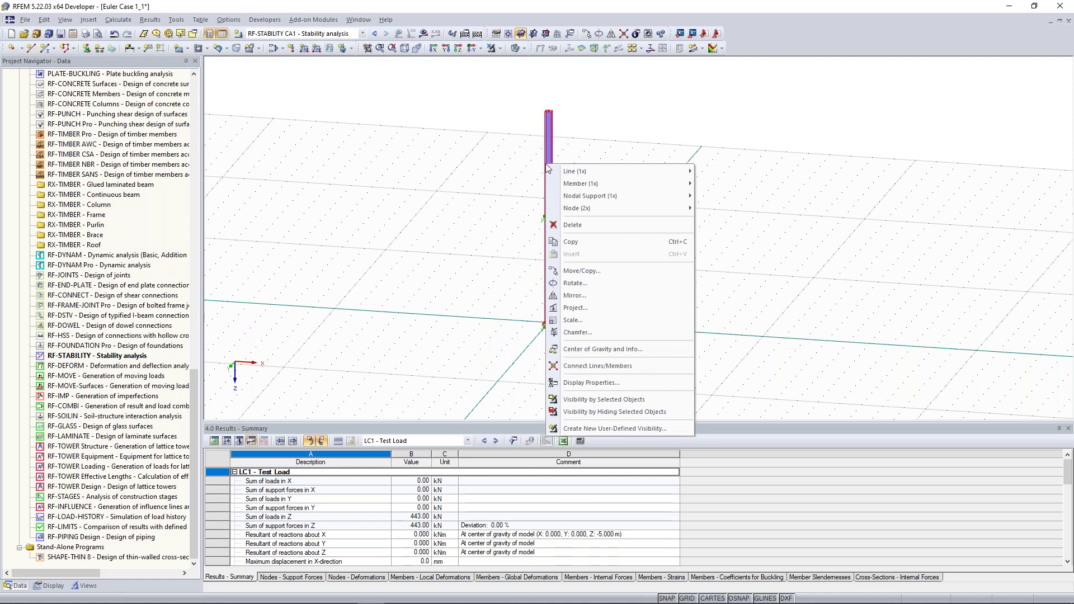
{"action": "left_click", "coordinate": [602, 273]}
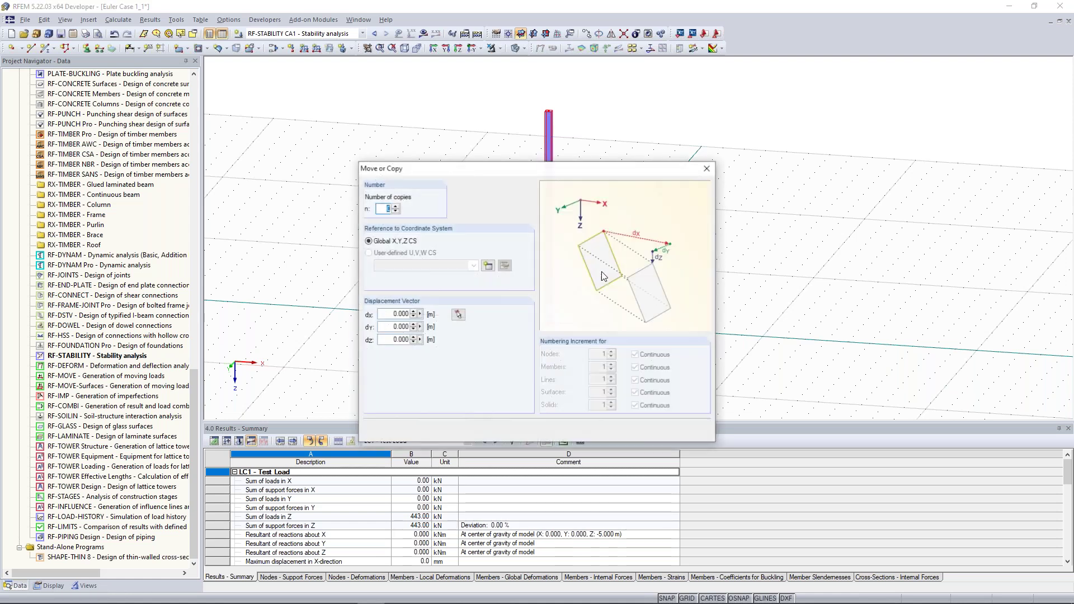
{"action": "left_click", "coordinate": [396, 206]}
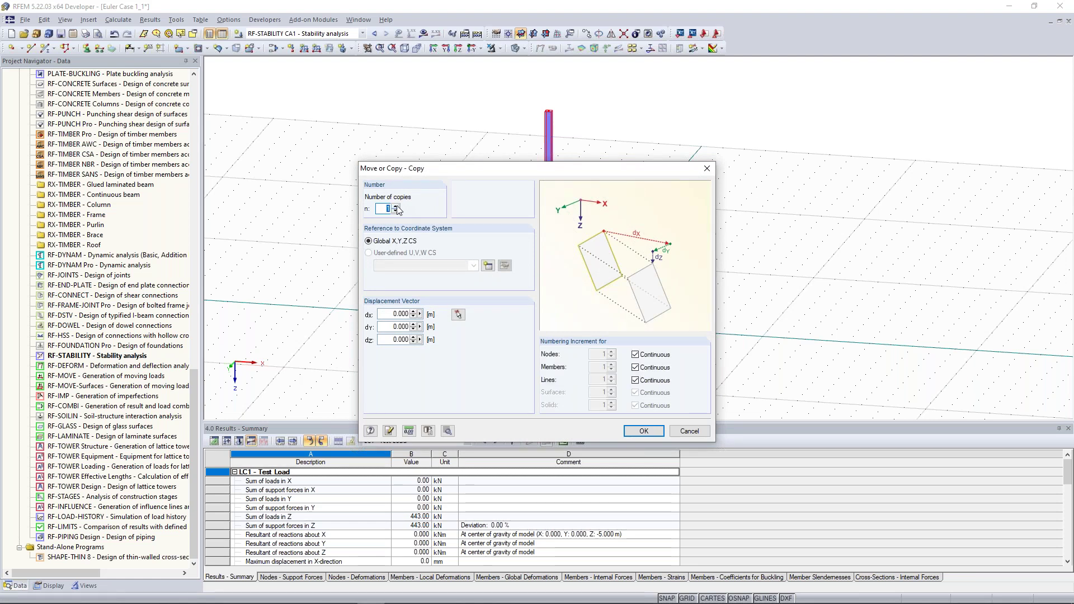
{"action": "left_click", "coordinate": [398, 314]}
{"action": "type", "text": "10"}
{"action": "left_click", "coordinate": [645, 435]}
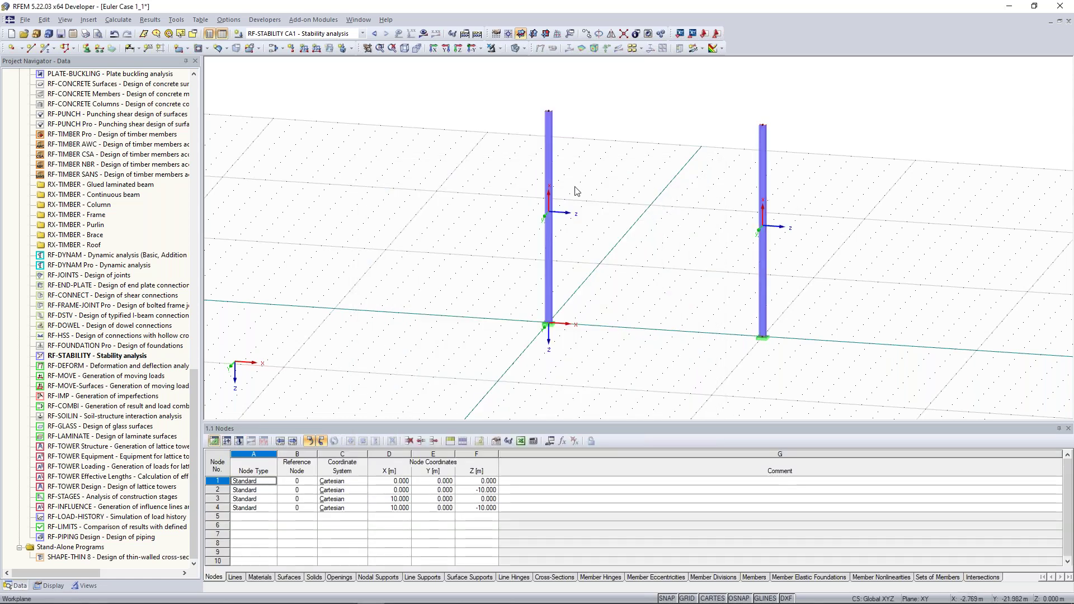
{"action": "right_click", "coordinate": [549, 157]}
{"action": "left_click", "coordinate": [652, 256]}
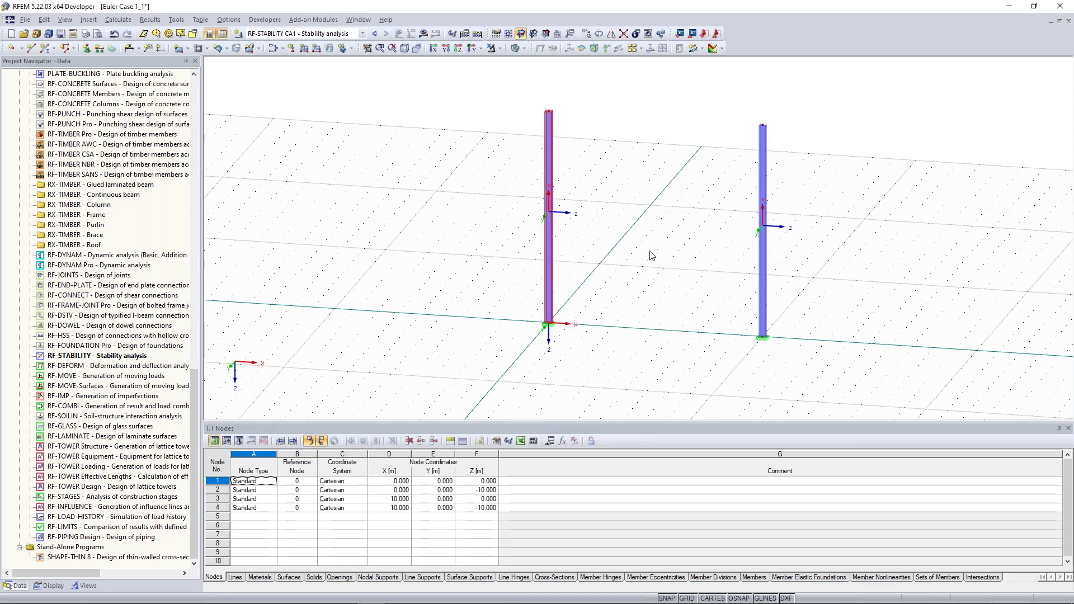
{"action": "key", "text": "F4"}
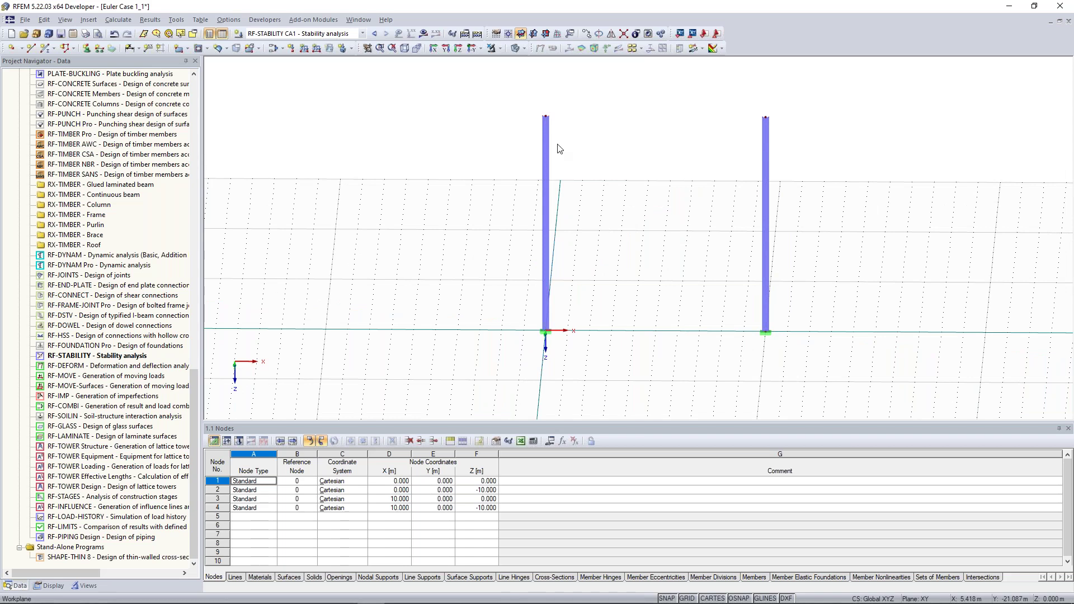
{"action": "middle_click_drag", "start_coordinate": [558, 148], "coordinate": [547, 158]}
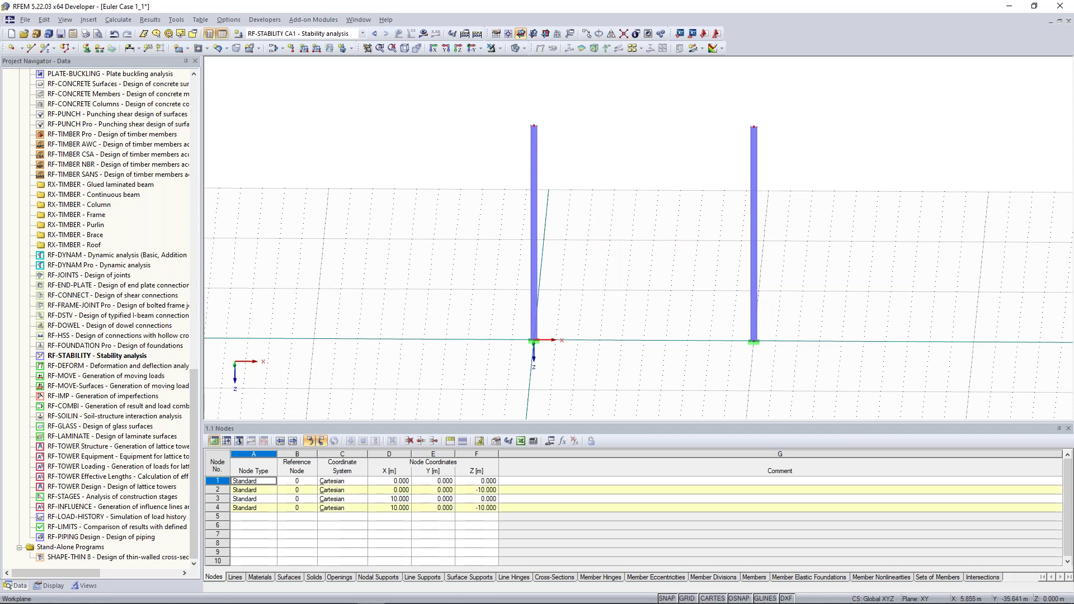
{"action": "key", "text": "Escape"}
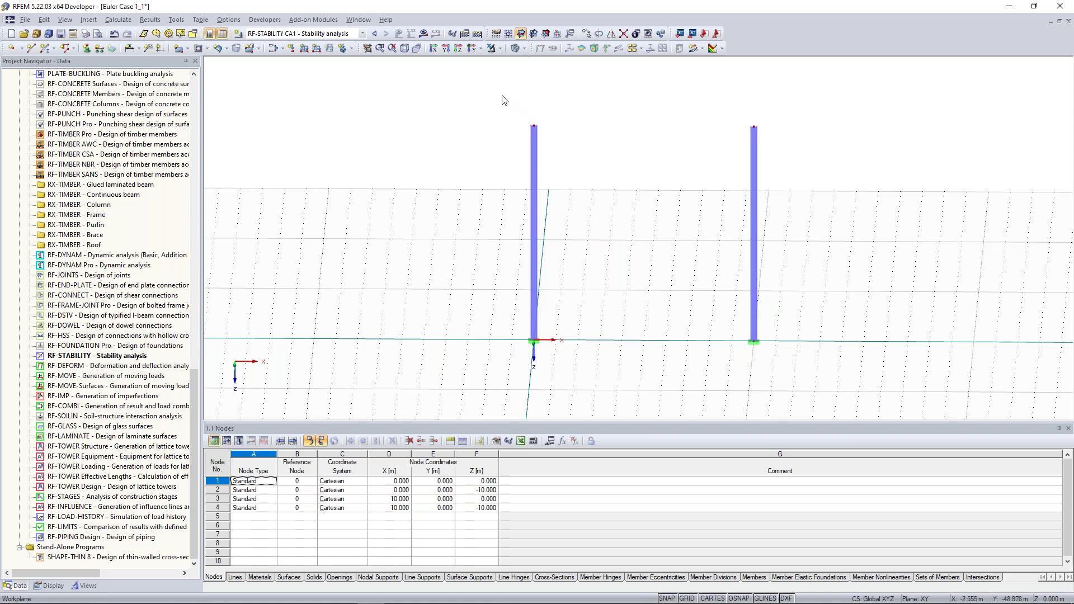
{"action": "middle_click_drag", "start_coordinate": [604, 192], "coordinate": [585, 167], "text": "ctrl"}
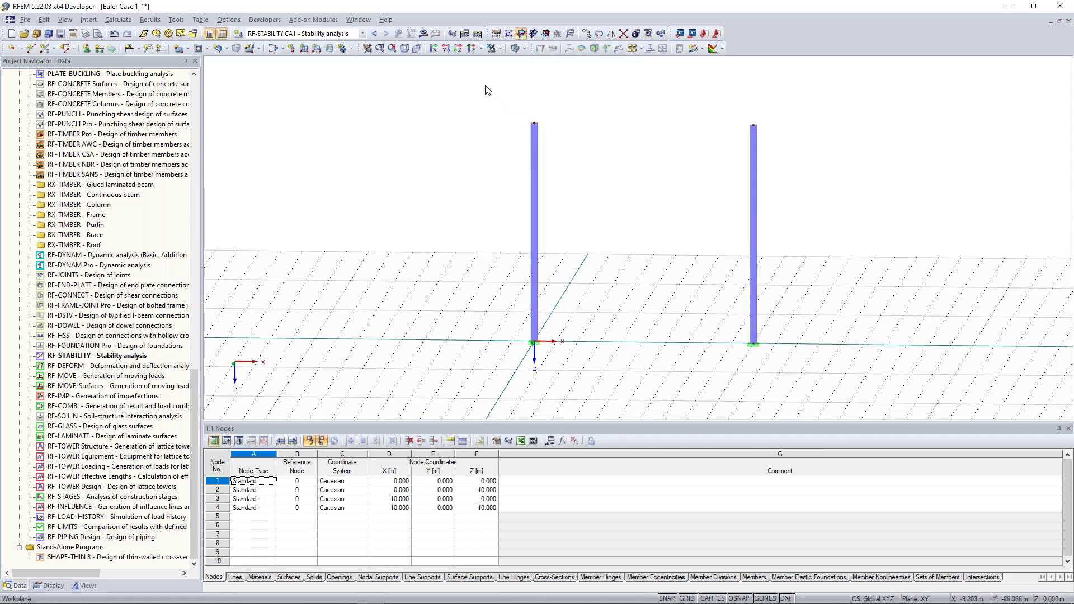
{"action": "left_click_drag", "start_coordinate": [472, 90], "coordinate": [805, 144]}
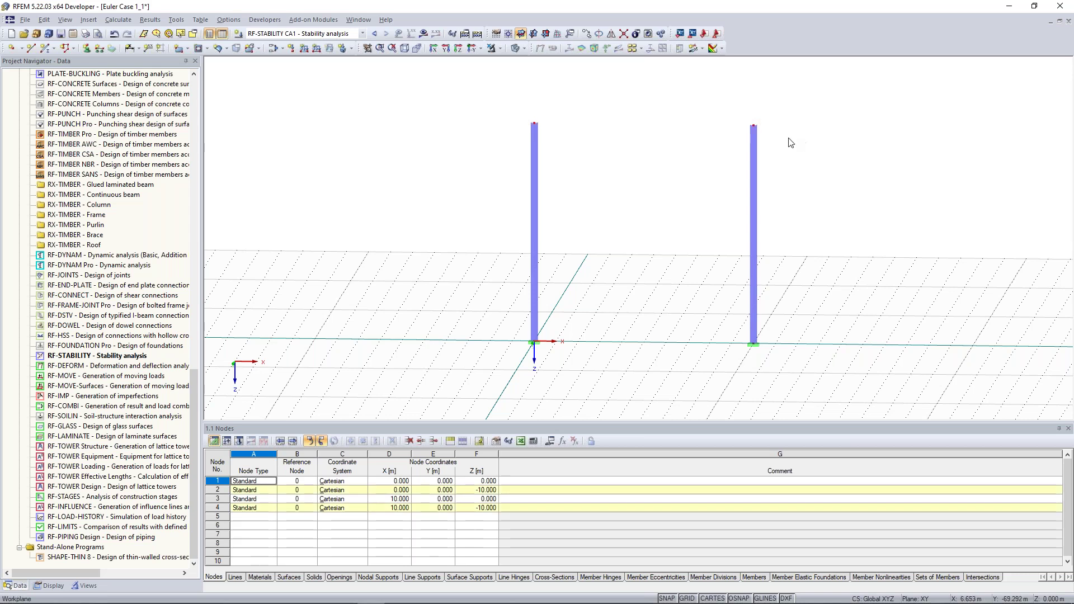
{"action": "right_click", "coordinate": [535, 124]}
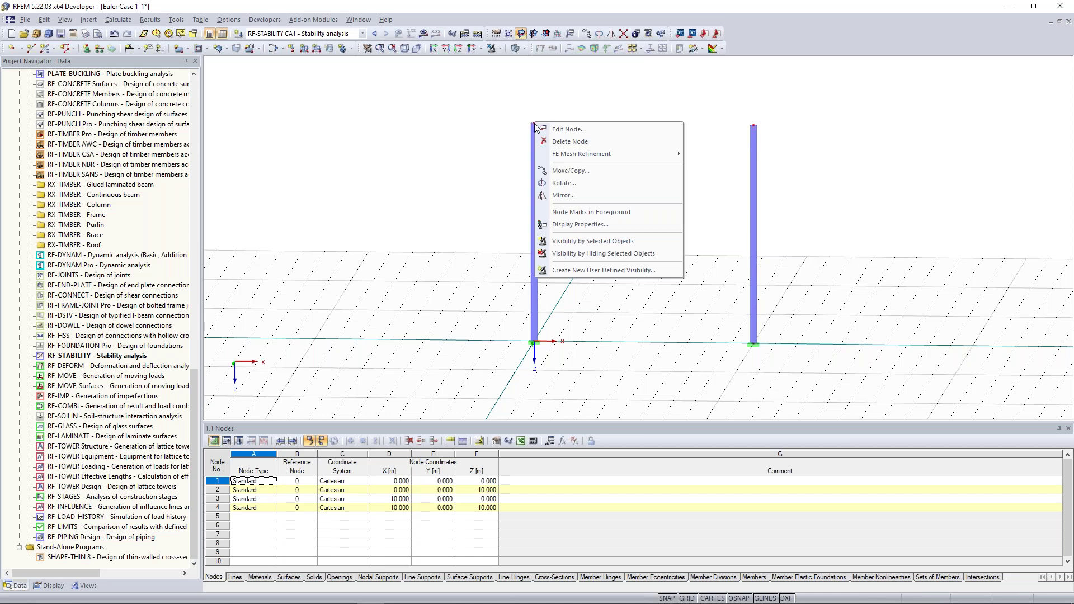
{"action": "left_click", "coordinate": [472, 126]}
Set the Z coordinate of both column-top nodes to -6 m
{"action": "left_click_drag", "start_coordinate": [476, 96], "coordinate": [809, 156]}
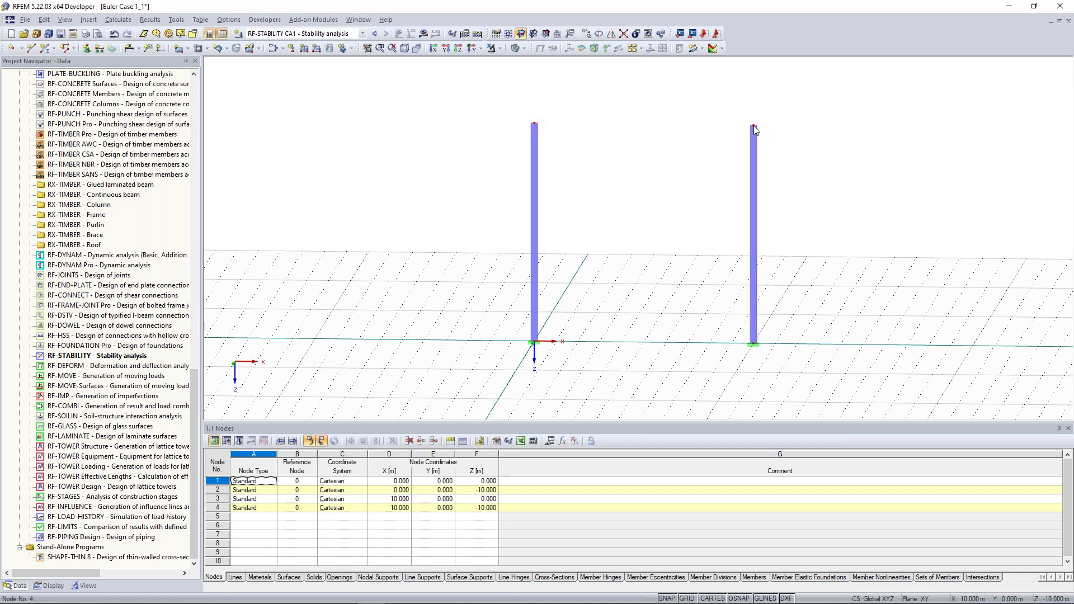
{"action": "right_click", "coordinate": [754, 129]}
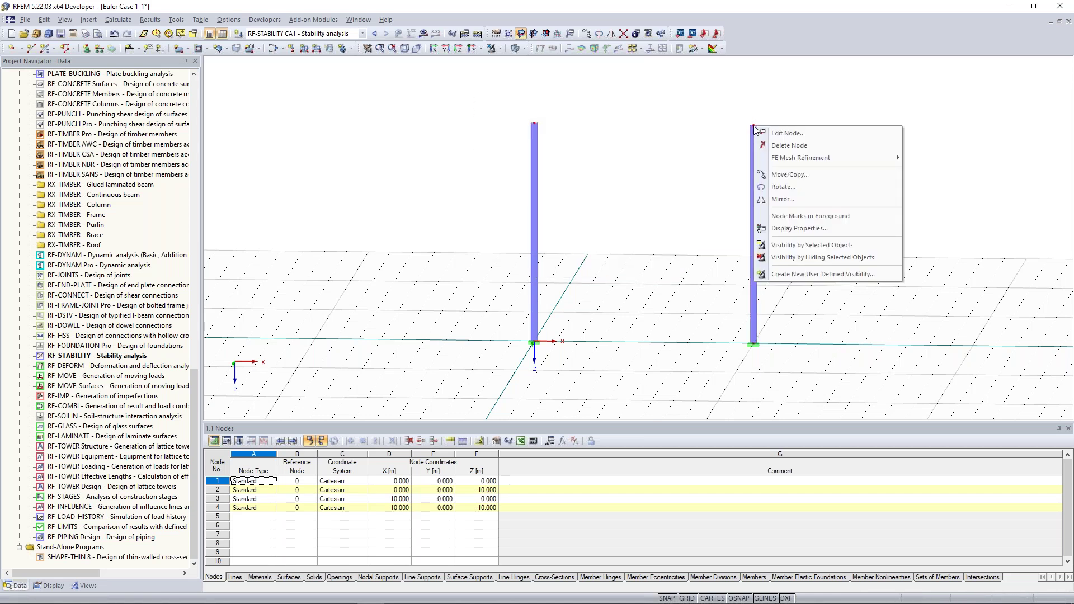
{"action": "left_click", "coordinate": [784, 137]}
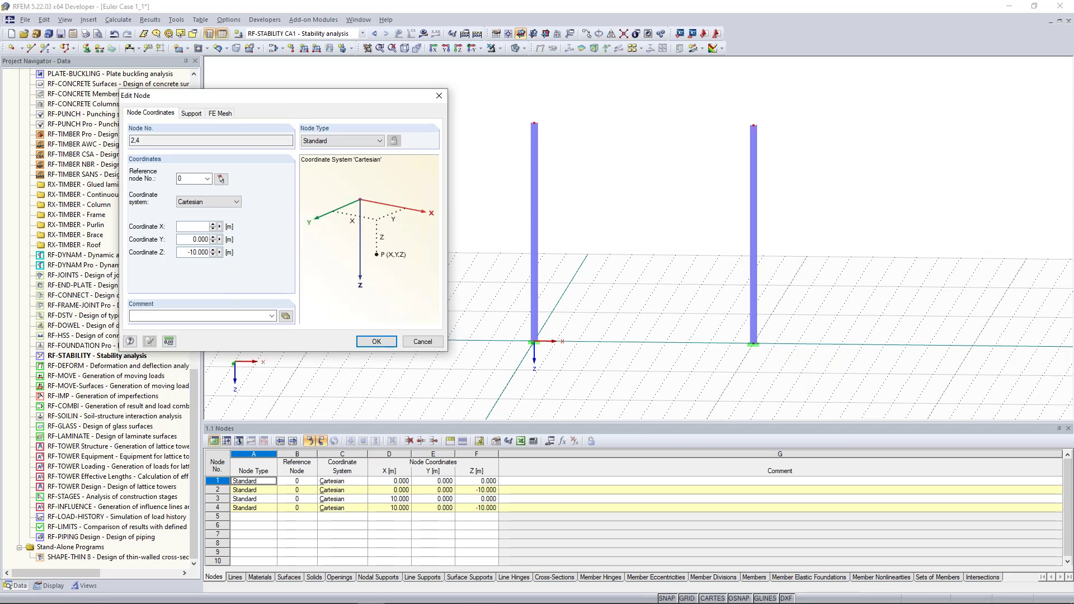
{"action": "left_click_drag", "start_coordinate": [189, 253], "coordinate": [212, 253]}
{"action": "type", "text": "-6"}
{"action": "left_click", "coordinate": [383, 342]}
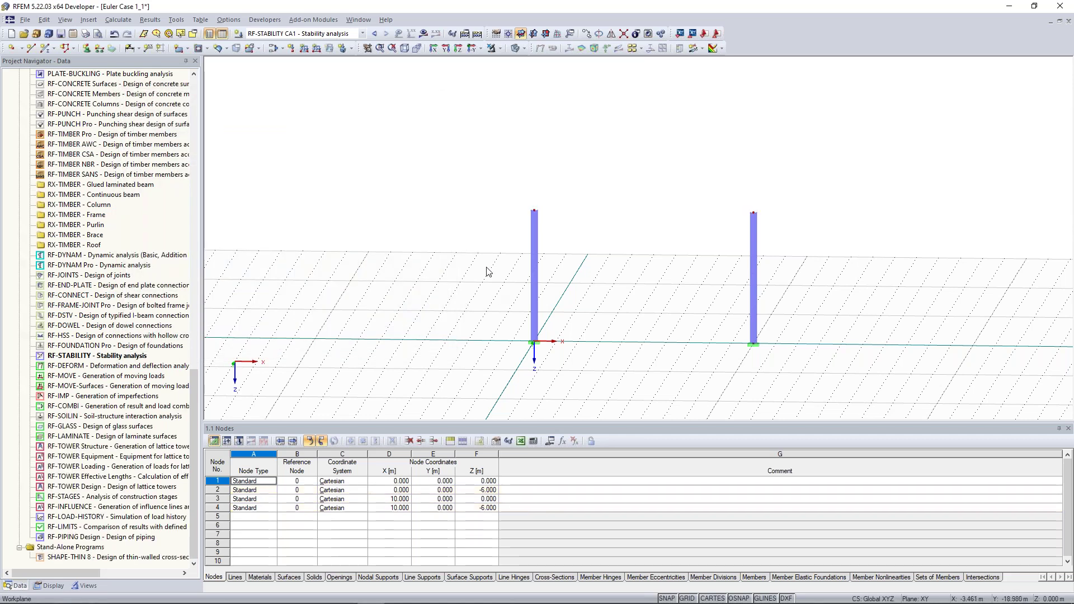
Create a beam member with a new IPE 300 cross-section in Steel S 235 connecting the two column tops
{"action": "key", "text": "F3"}
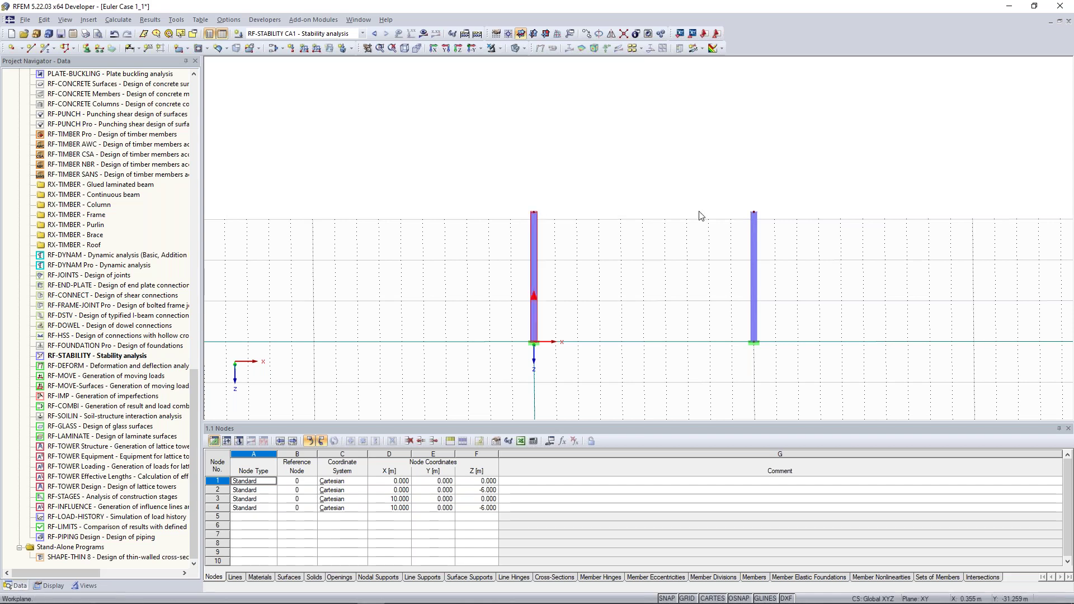
{"action": "middle_click_drag", "start_coordinate": [609, 204], "coordinate": [530, 183], "text": "ctrl"}
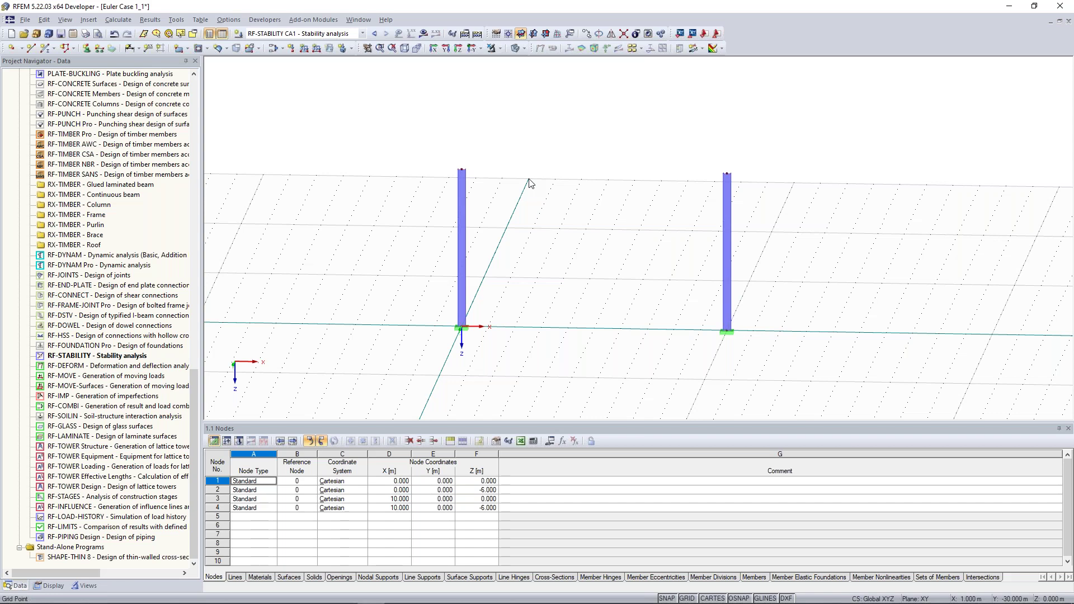
{"action": "left_click", "coordinate": [46, 48]}
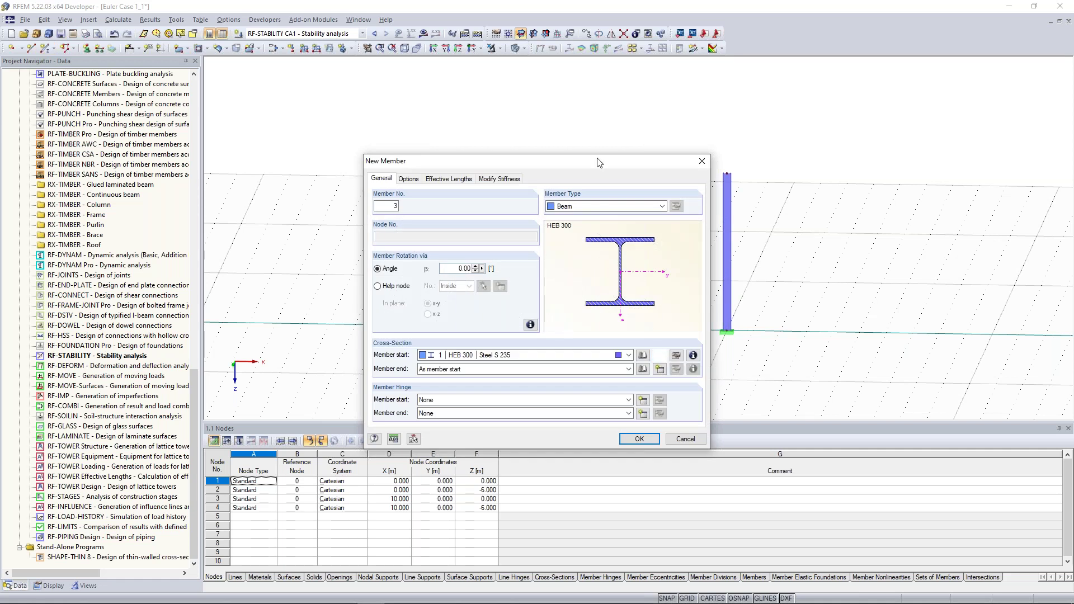
{"action": "left_click", "coordinate": [660, 355]}
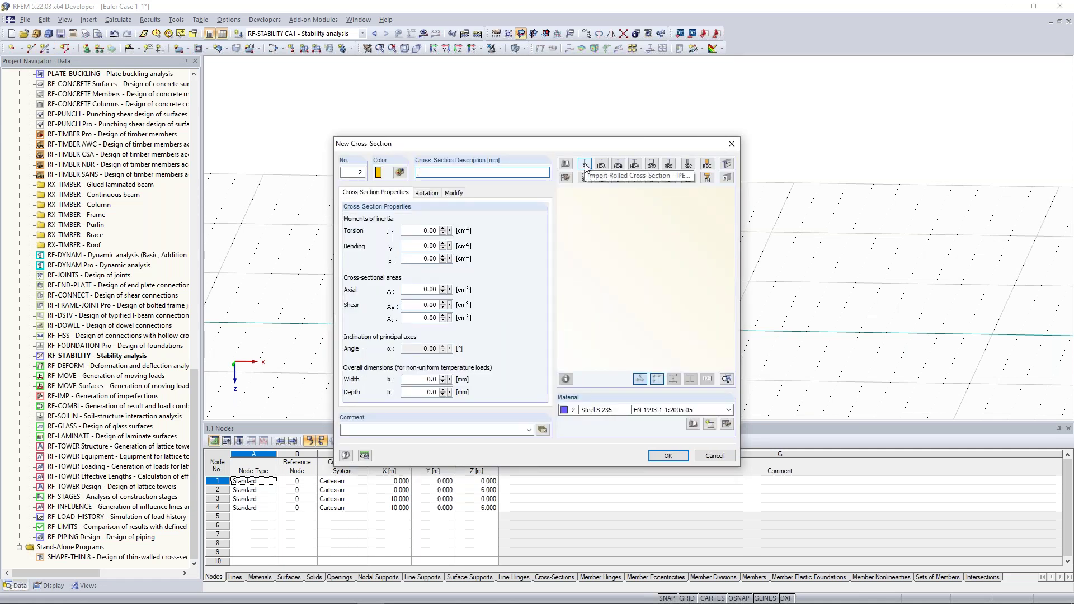
{"action": "left_click", "coordinate": [584, 164]}
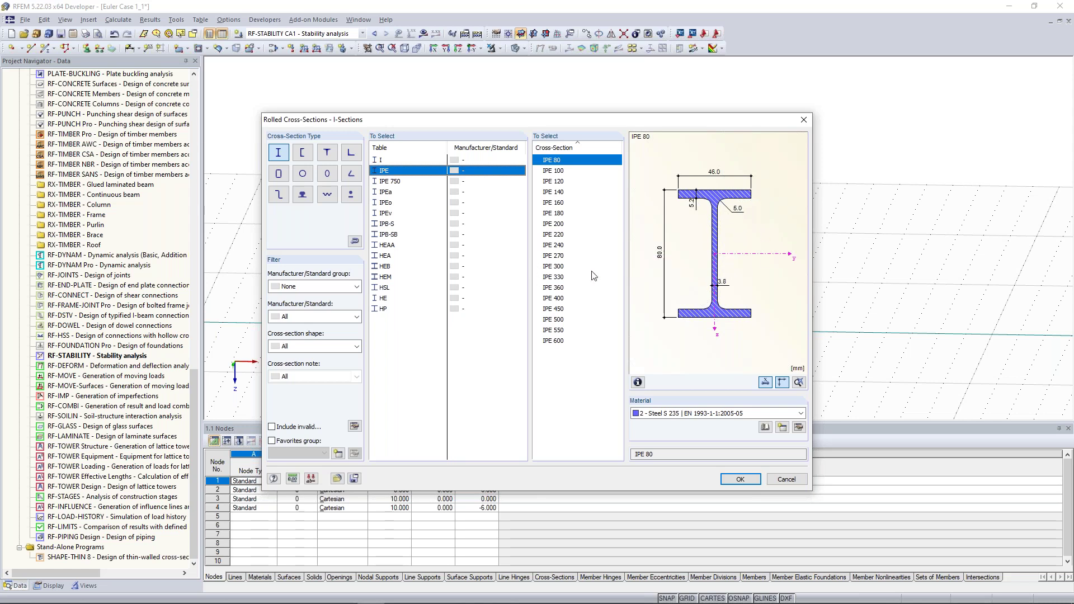
{"action": "left_click", "coordinate": [561, 267]}
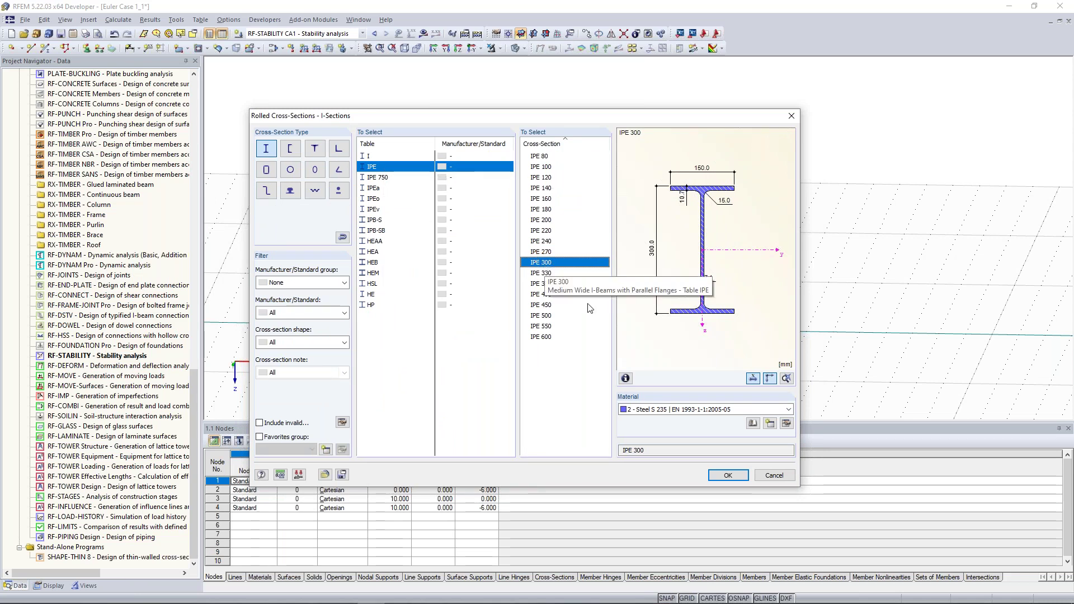
{"action": "left_click", "coordinate": [729, 476]}
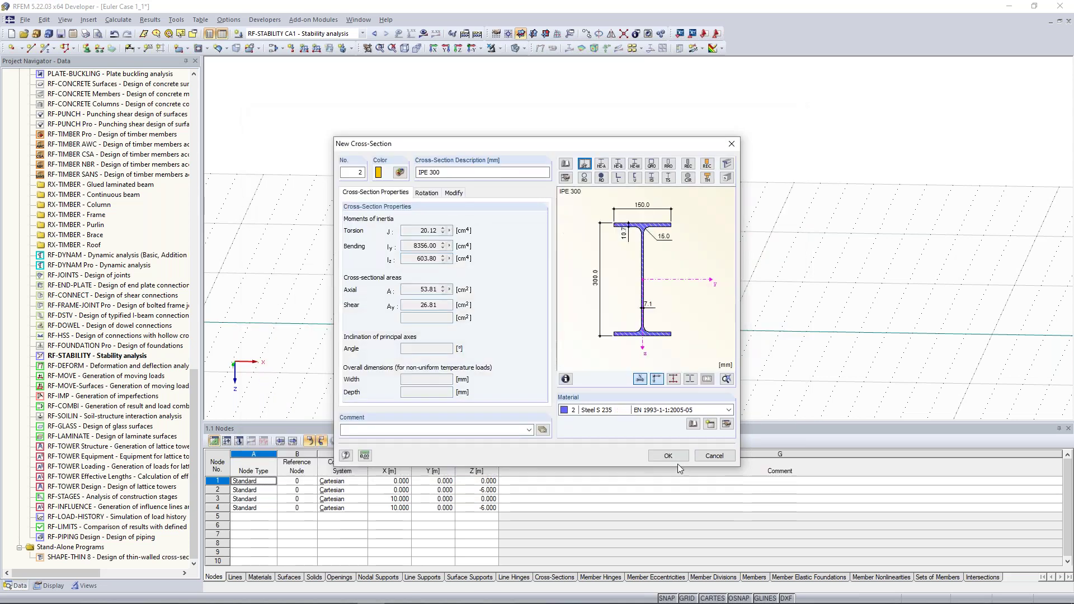
{"action": "left_click", "coordinate": [669, 456]}
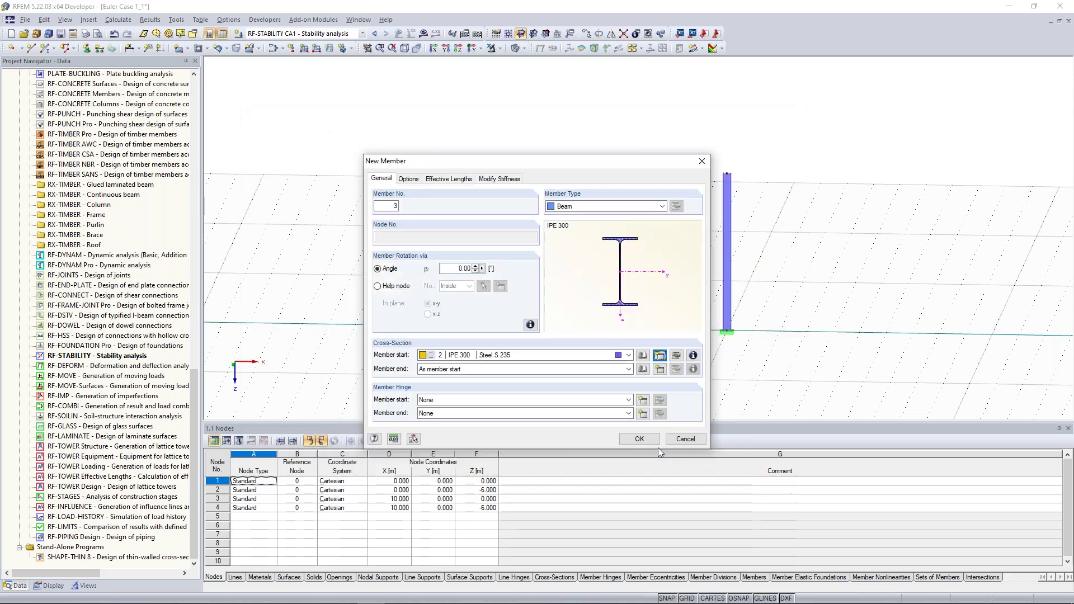
{"action": "left_click", "coordinate": [644, 438]}
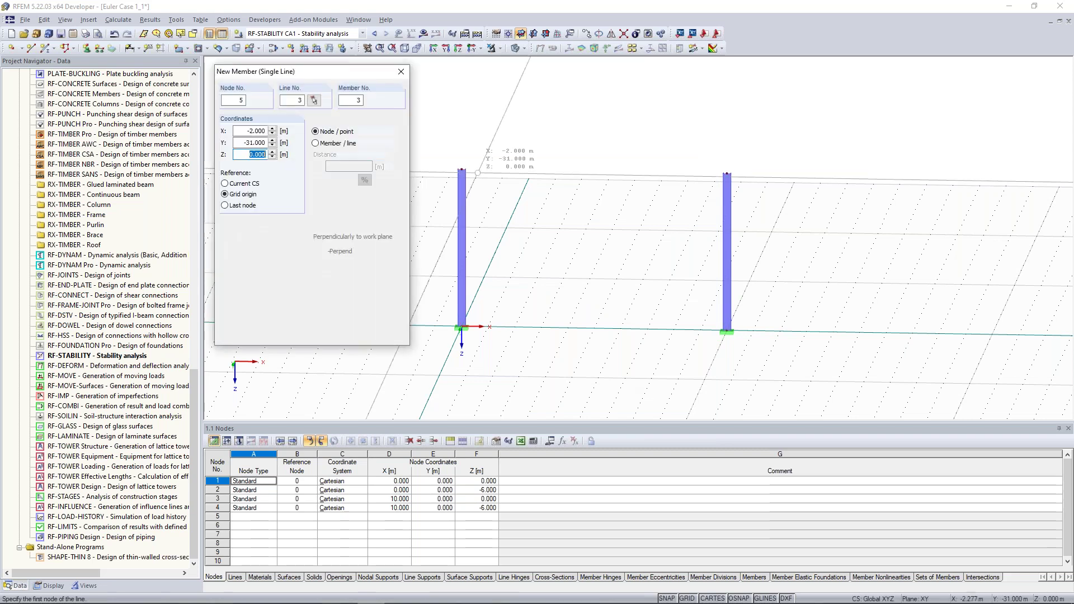
{"action": "left_click", "coordinate": [461, 169]}
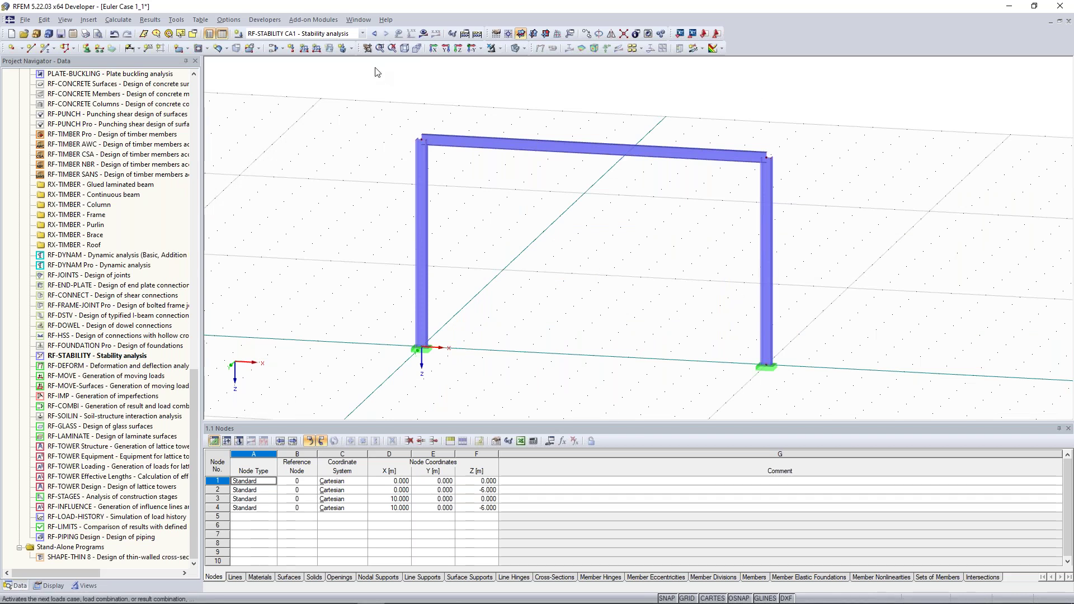
Show load case LC1 - Test Load and copy the existing vertical nodal load to the top of the second column
{"action": "left_click", "coordinate": [373, 34]}
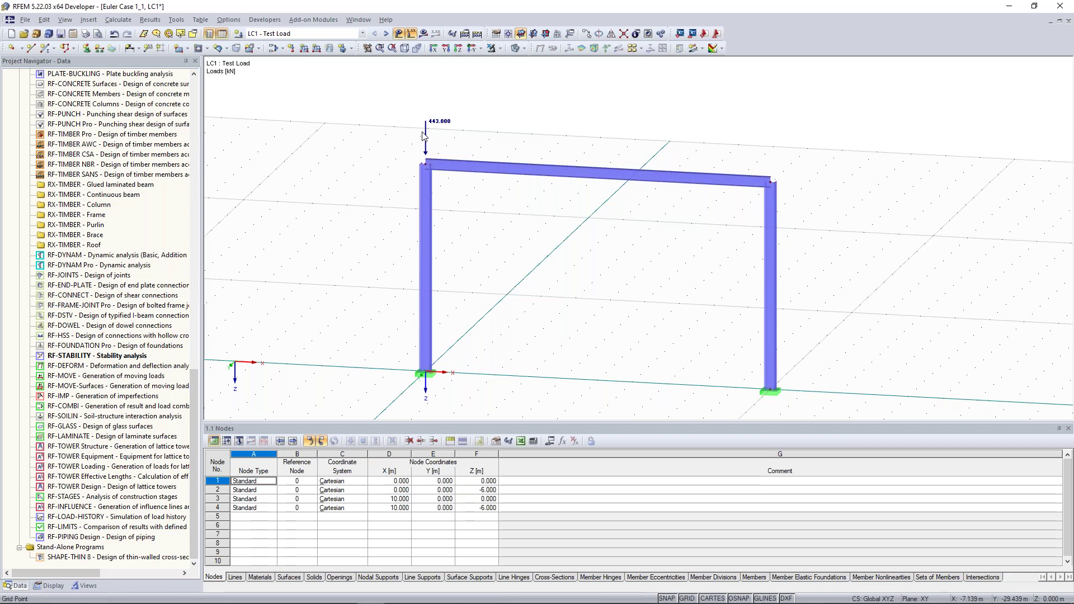
{"action": "left_click_drag", "start_coordinate": [424, 136], "coordinate": [771, 182]}
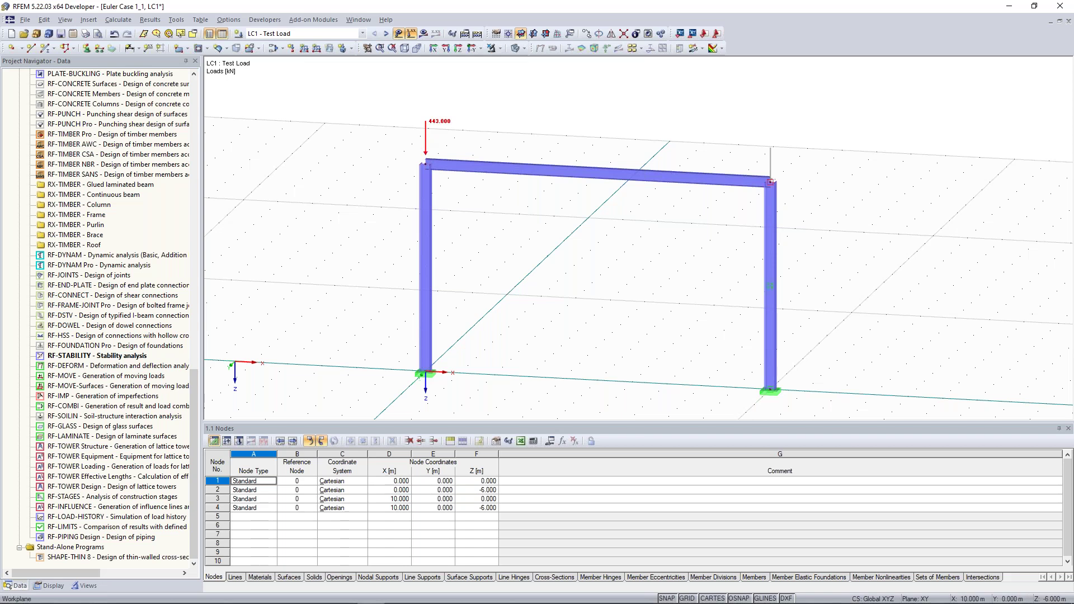
{"action": "left_click_drag", "start_coordinate": [771, 182], "coordinate": [771, 182]}
Set the vertical force Pz of the nodal loads on both column tops to 100 kN
{"action": "left_click_drag", "start_coordinate": [857, 148], "coordinate": [436, 92]}
{"action": "left_click", "coordinate": [565, 126]}
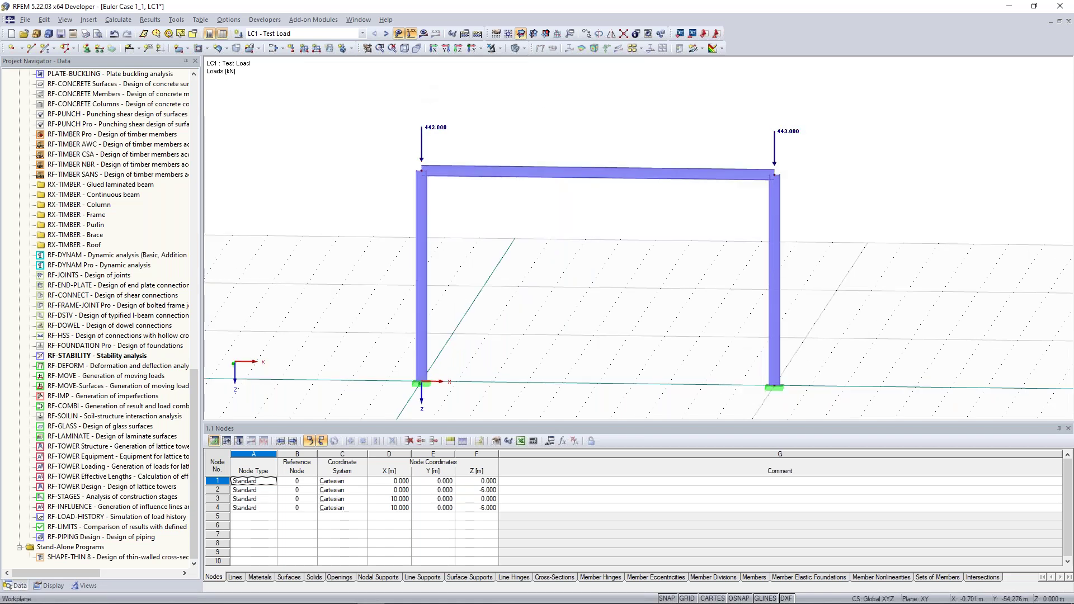
{"action": "left_click_drag", "start_coordinate": [835, 147], "coordinate": [408, 100]}
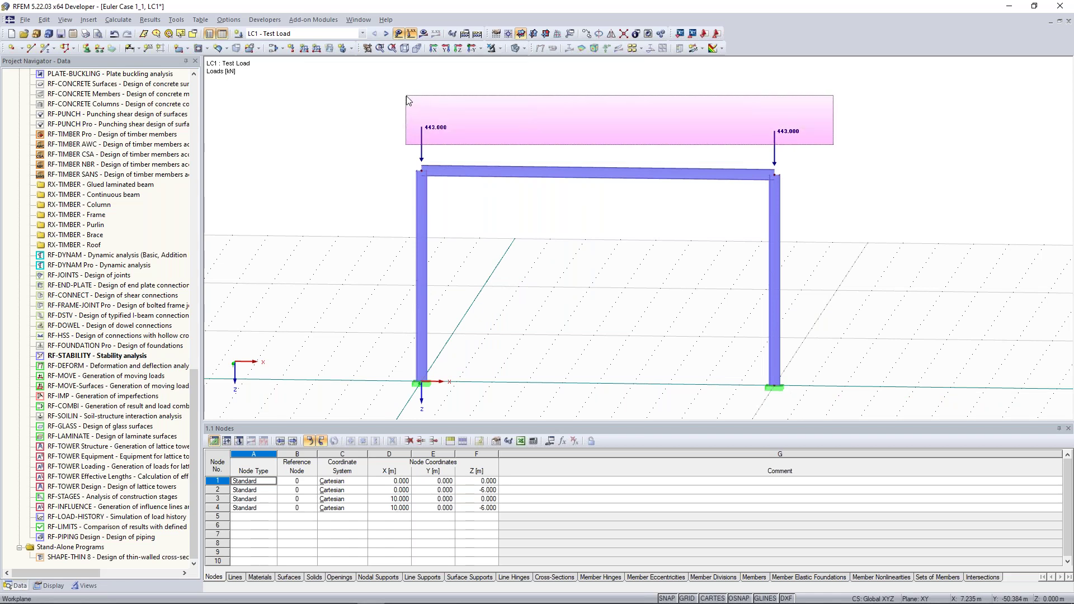
{"action": "left_click_drag", "start_coordinate": [408, 100], "coordinate": [407, 100]}
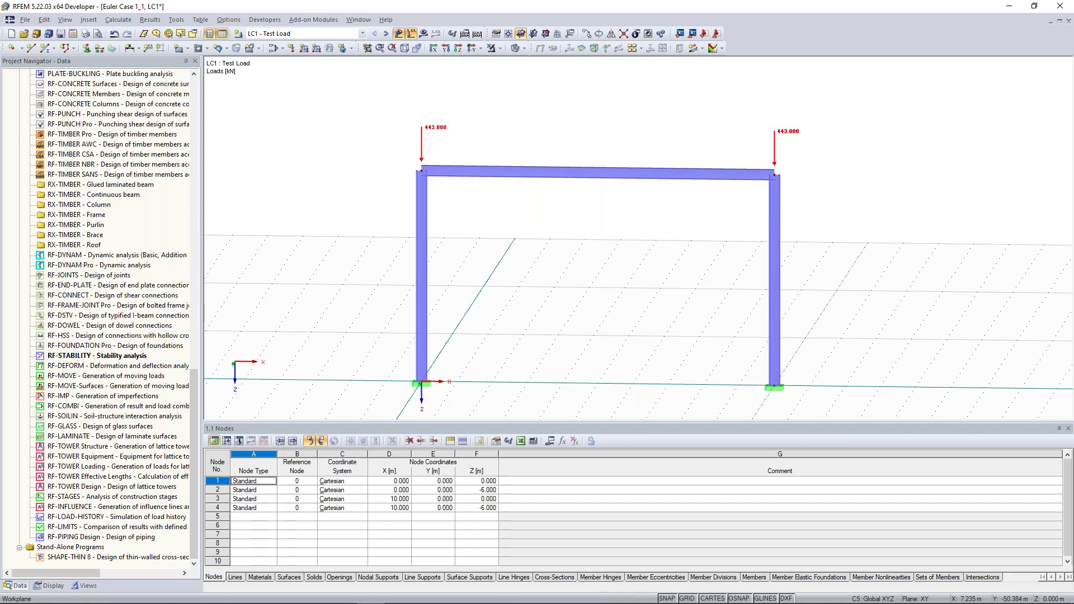
{"action": "right_click", "coordinate": [437, 132]}
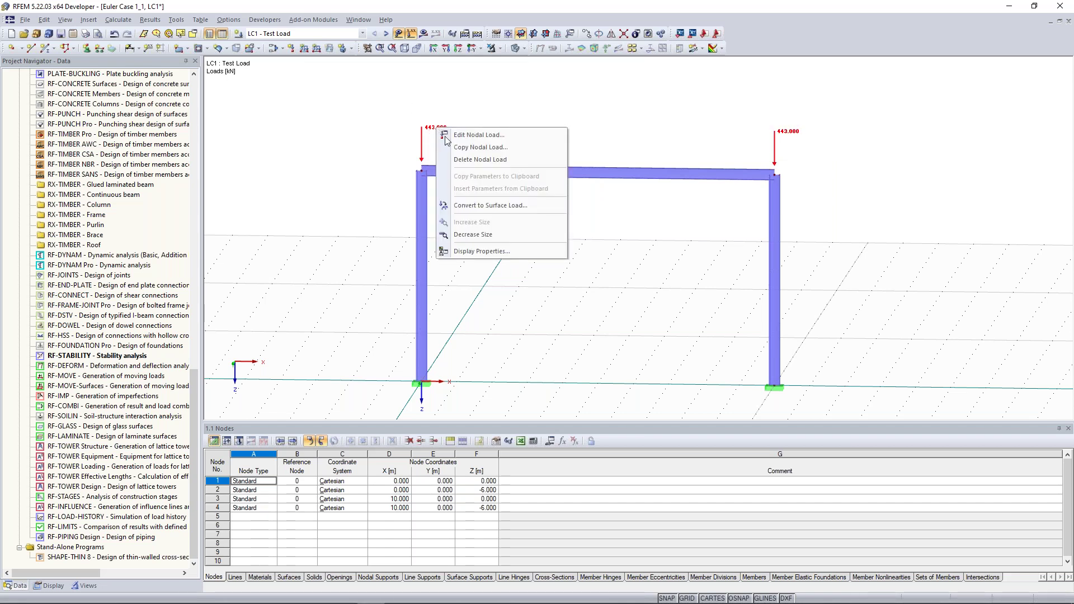
{"action": "left_click", "coordinate": [494, 137]}
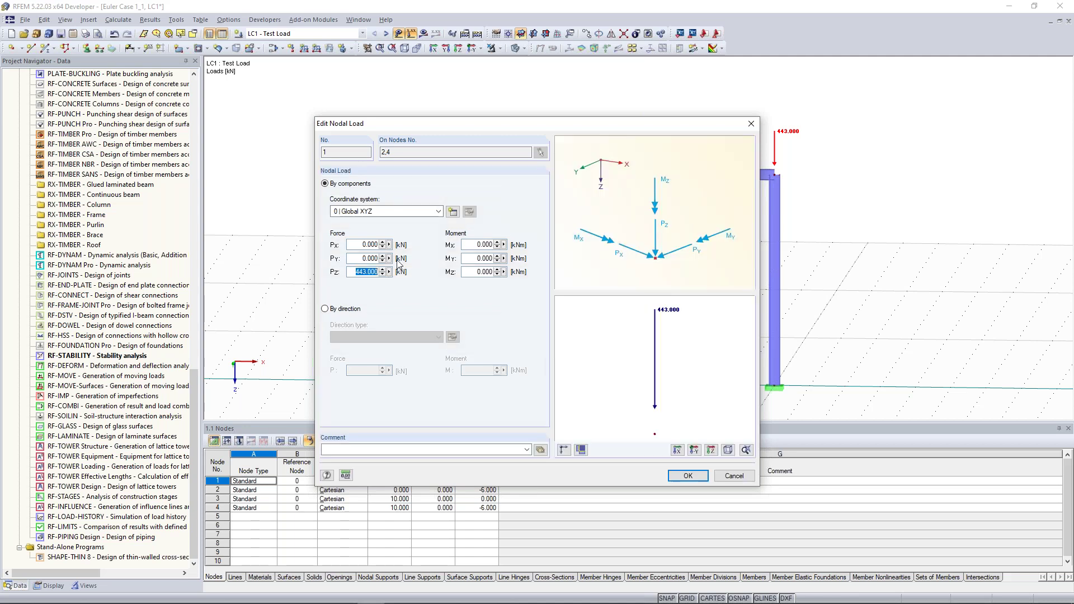
{"action": "type", "text": "100"}
{"action": "key", "text": "Return"}
{"action": "middle_click_drag", "start_coordinate": [618, 240], "coordinate": [578, 272], "text": "ctrl"}
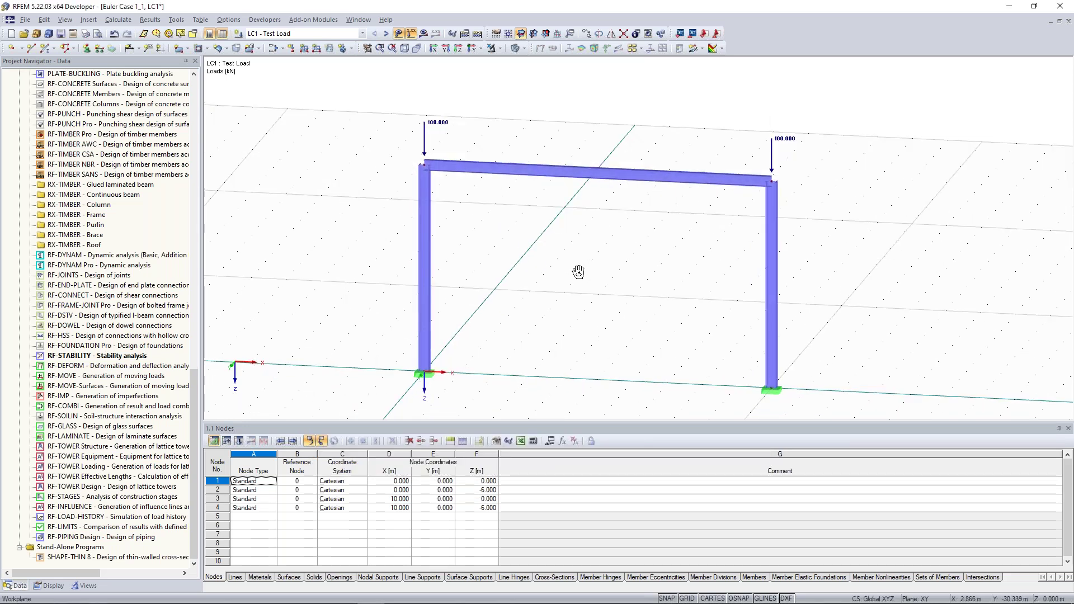
Calculate all results for the portal frame and display the RF-STABILITY CA1 stability analysis results
{"action": "middle_click_drag", "start_coordinate": [578, 272], "coordinate": [628, 264], "text": "ctrl"}
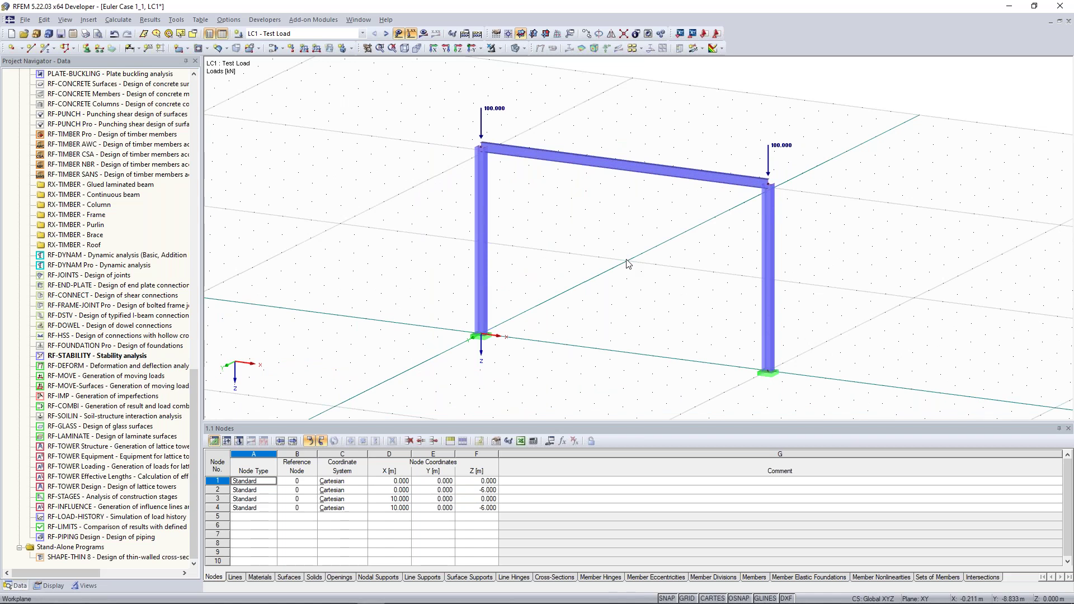
{"action": "left_click", "coordinate": [478, 34]}
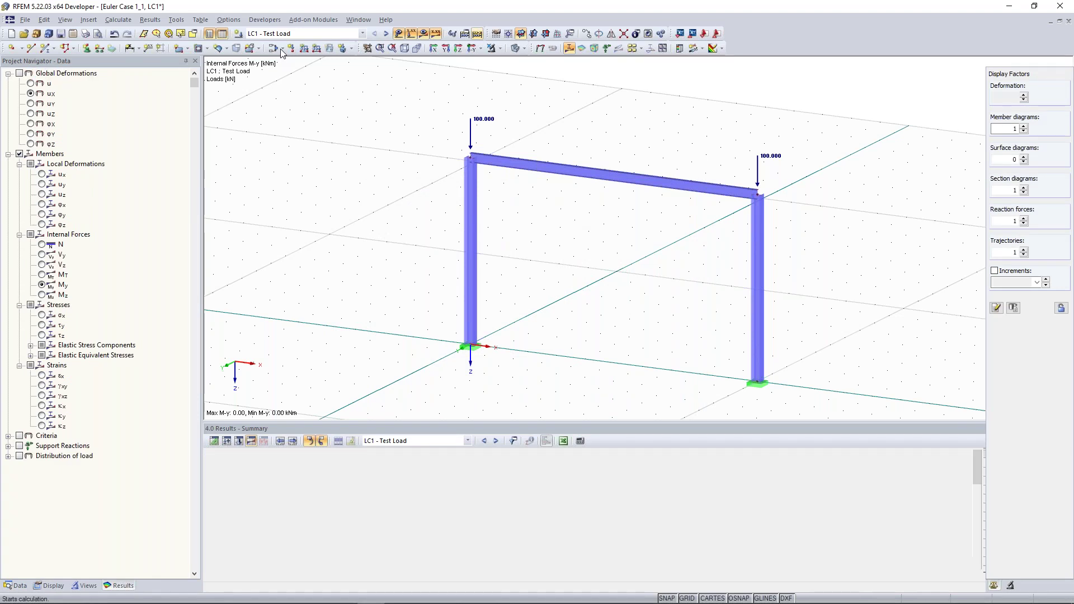
{"action": "left_click", "coordinate": [385, 34]}
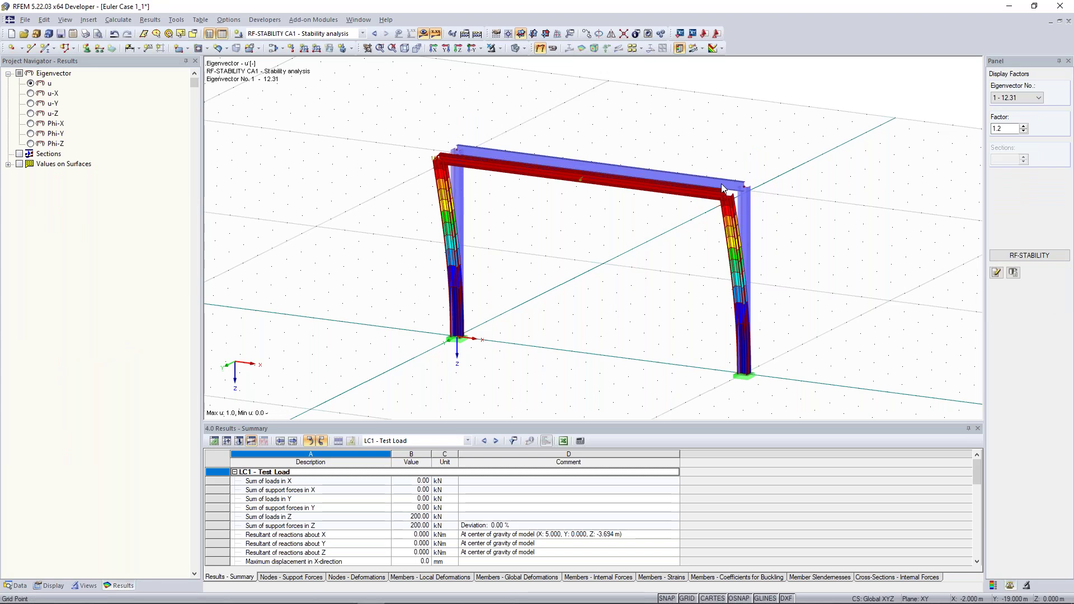
Look through the RF-STABILITY mode shapes, including eigenvector 3, and return to eigenvector 1 in an end-on view of the frame
{"action": "left_click", "coordinate": [1016, 99]}
{"action": "left_click", "coordinate": [1012, 120]}
{"action": "left_click", "coordinate": [1016, 98]}
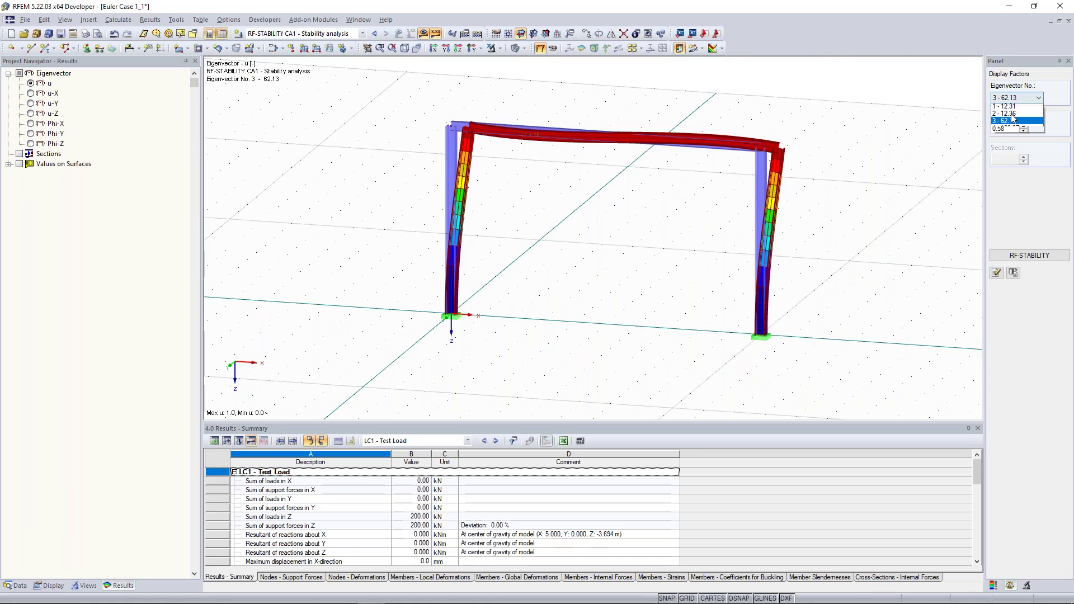
{"action": "left_click", "coordinate": [1007, 128]}
{"action": "middle_click_drag", "start_coordinate": [822, 163], "coordinate": [723, 178], "text": "ctrl"}
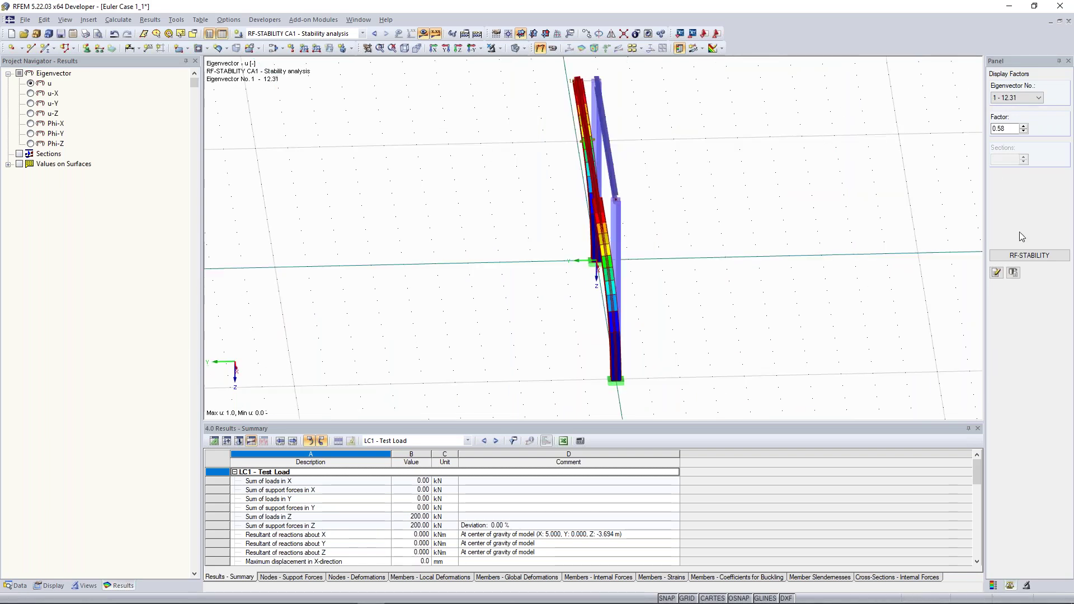
Enlarge the displayed deformation of eigenvector 1 by raising the display factor to 1.33
{"action": "left_click", "coordinate": [1025, 126]}
{"action": "left_click", "coordinate": [1024, 127]}
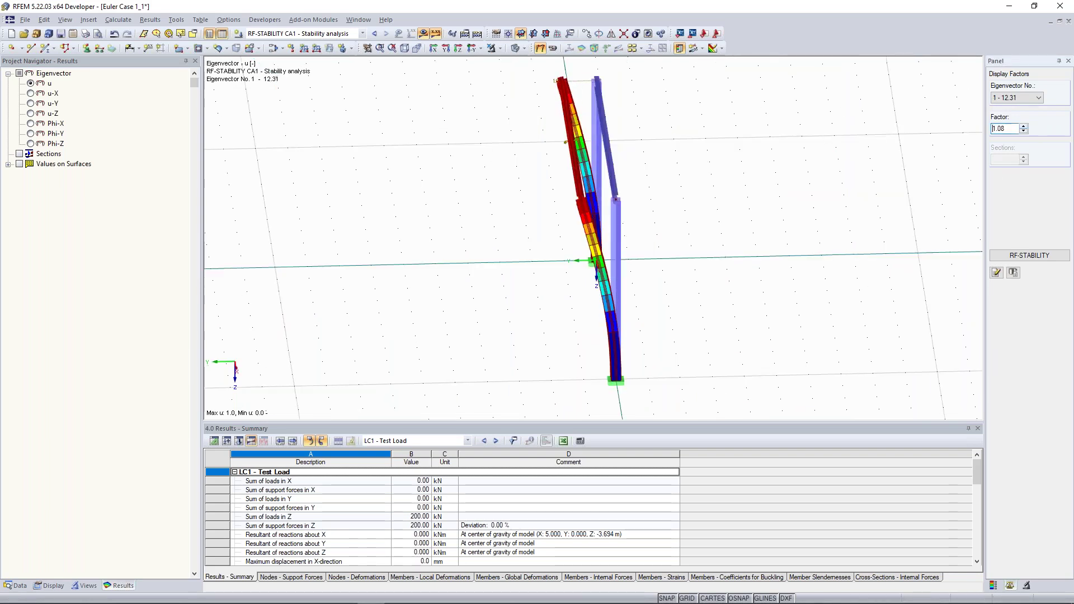
{"action": "left_click", "coordinate": [1025, 126]}
{"action": "left_click", "coordinate": [1024, 127]}
Compare the frame's buckling shapes for eigenvectors 2 and 1 from several viewing angles
{"action": "middle_click_drag", "start_coordinate": [690, 234], "coordinate": [552, 227], "text": "ctrl"}
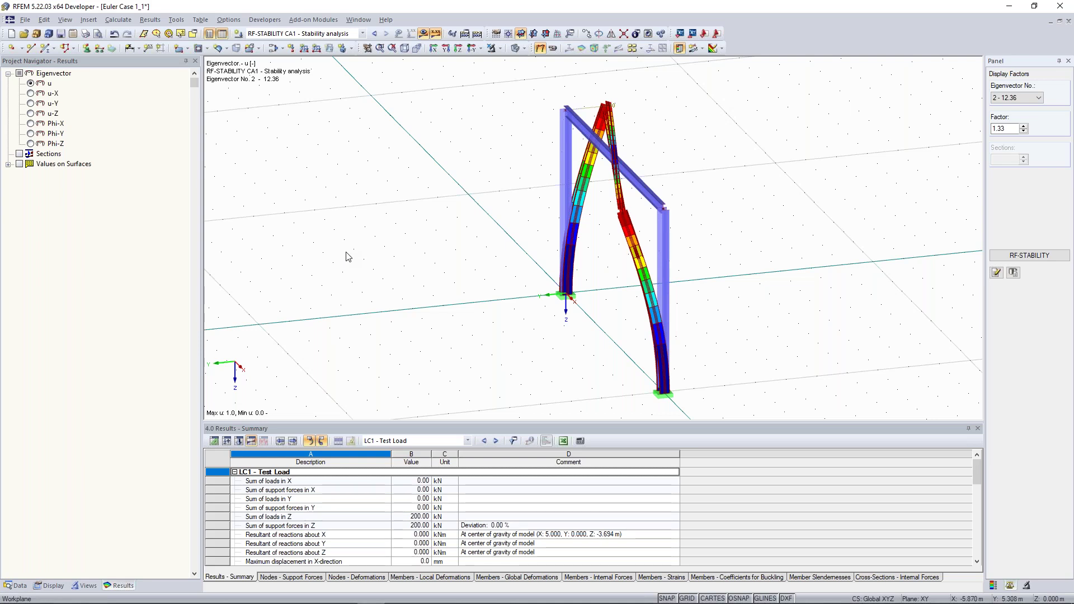
{"action": "middle_click_drag", "start_coordinate": [400, 229], "coordinate": [551, 219], "text": "ctrl"}
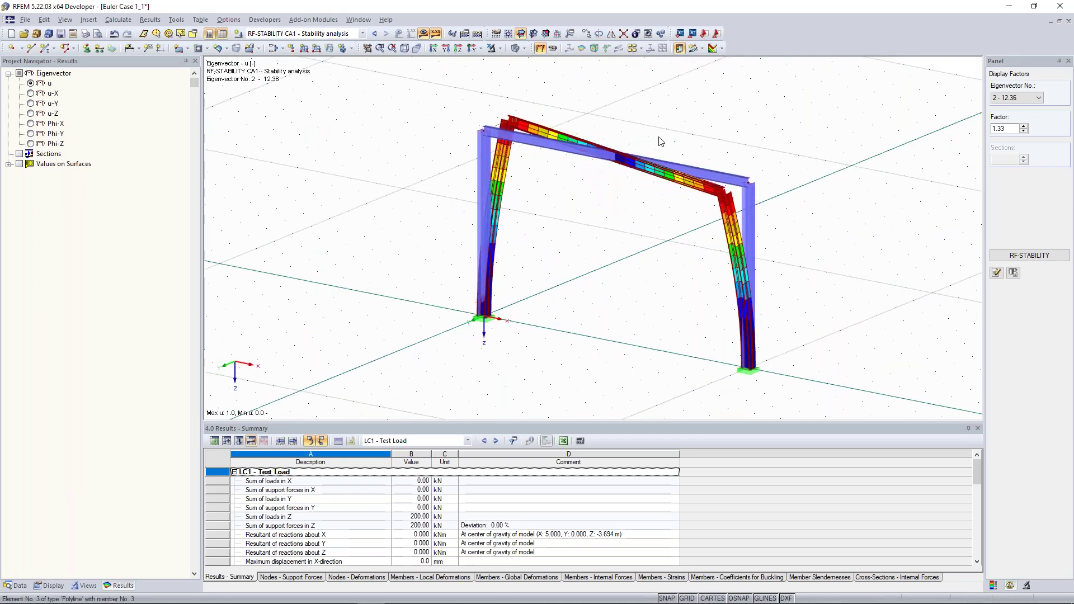
{"action": "scroll", "coordinate": [1020, 98], "scroll_direction": "up", "scroll_amount": 1}
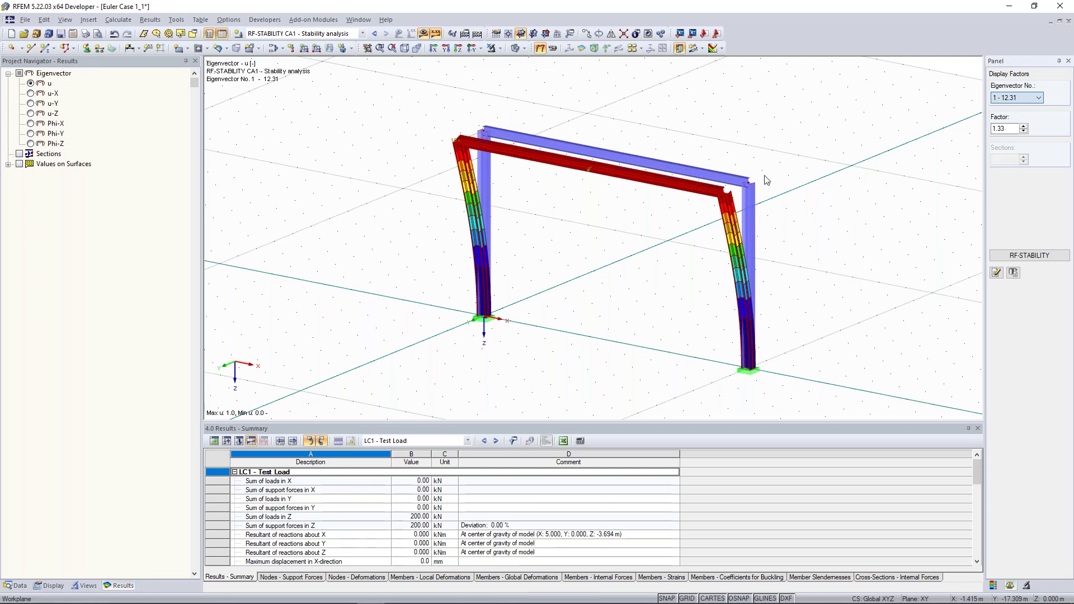
{"action": "middle_click_drag", "start_coordinate": [688, 176], "coordinate": [770, 175], "text": "ctrl"}
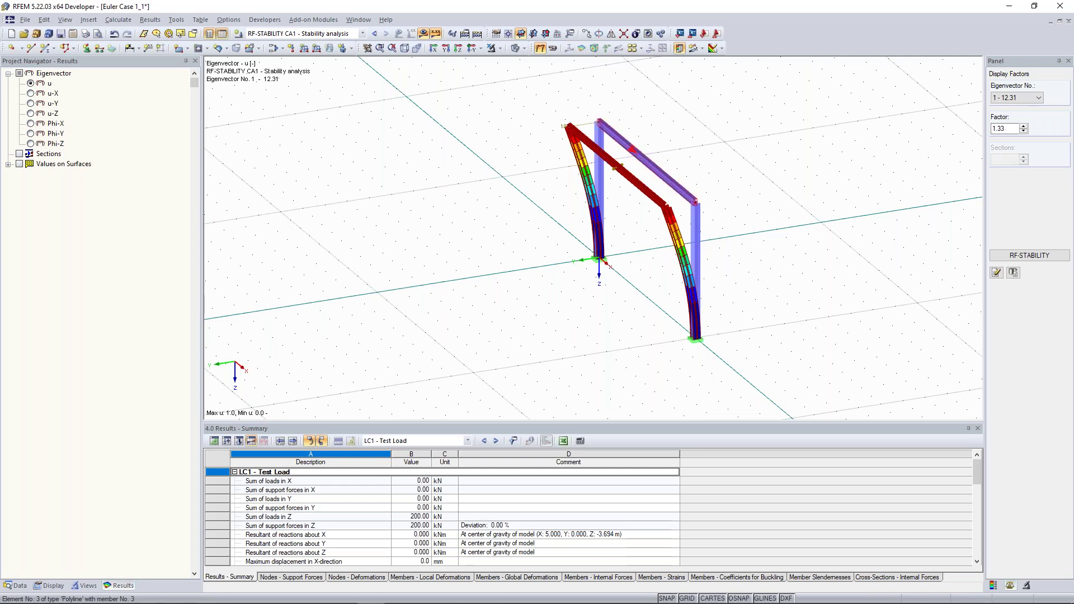
{"action": "scroll", "coordinate": [668, 180], "scroll_direction": "up", "scroll_amount": 4}
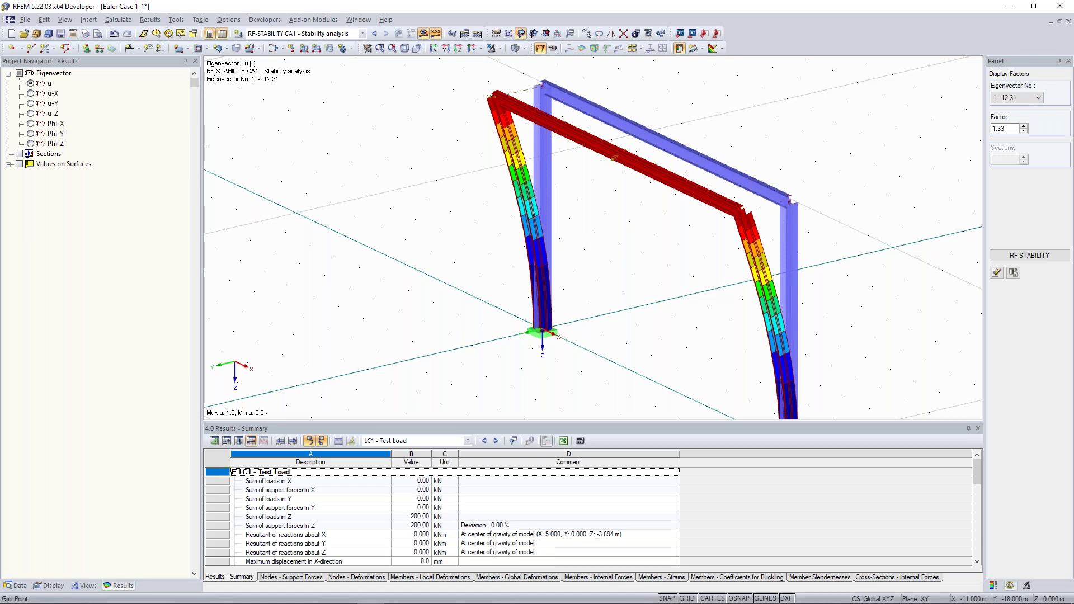
Open the model Modell 1 through the Project Manager
{"action": "left_click", "coordinate": [35, 33]}
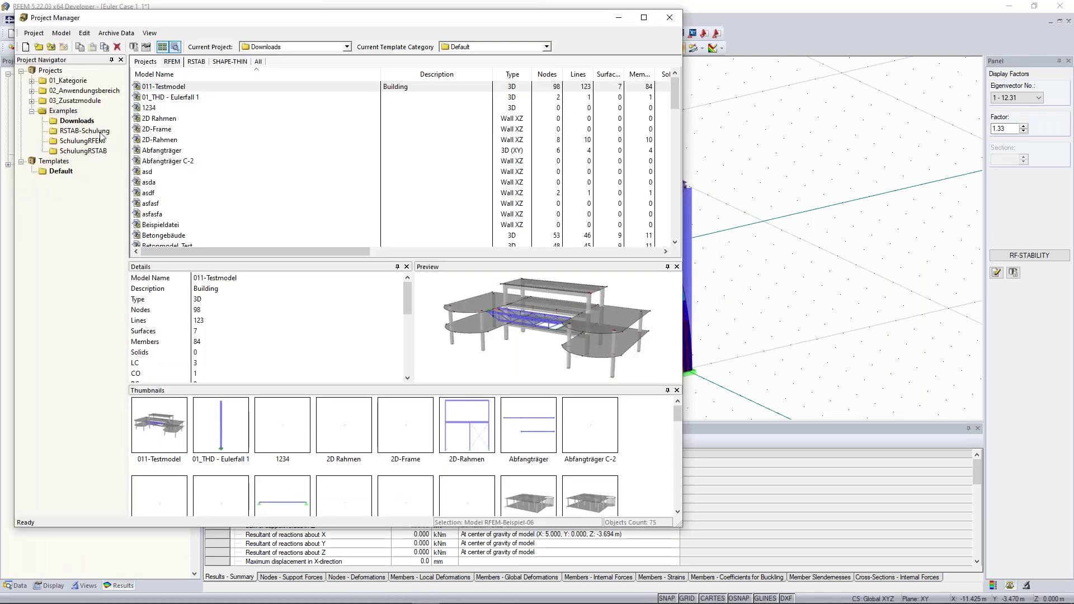
{"action": "left_click", "coordinate": [63, 111]}
{"action": "scroll", "coordinate": [190, 130], "scroll_direction": "down", "scroll_amount": 15}
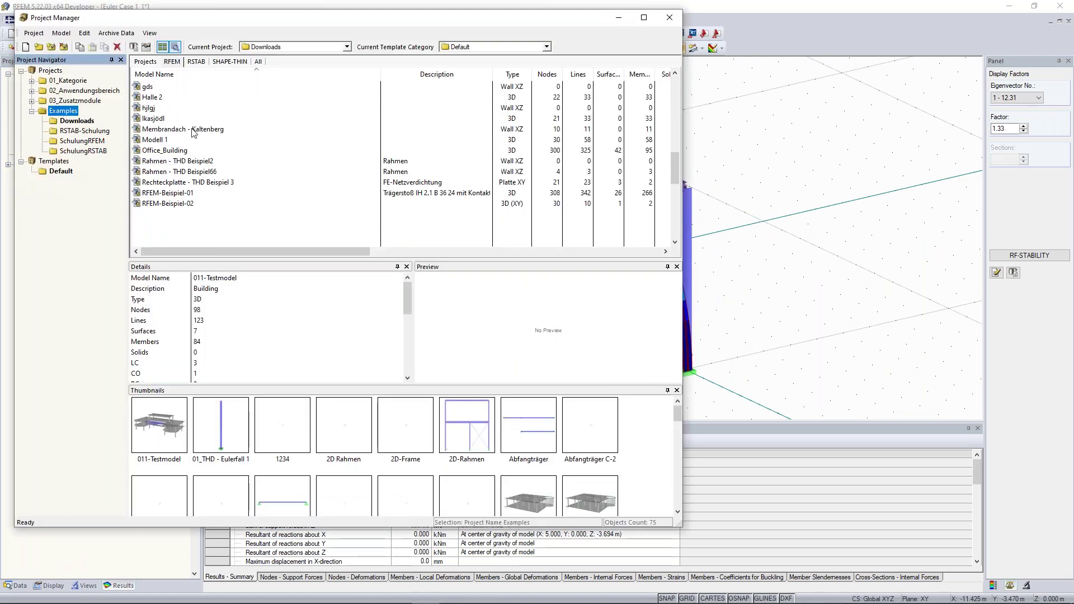
{"action": "left_click", "coordinate": [175, 99]}
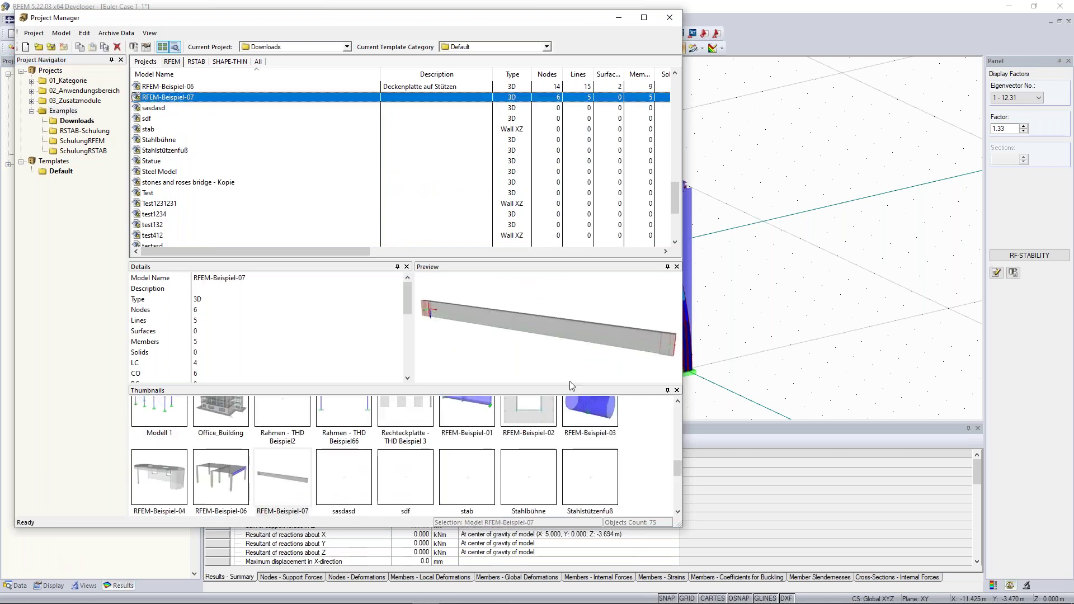
{"action": "scroll", "coordinate": [307, 457], "scroll_direction": "up", "scroll_amount": 1}
{"action": "double_click", "coordinate": [177, 480]}
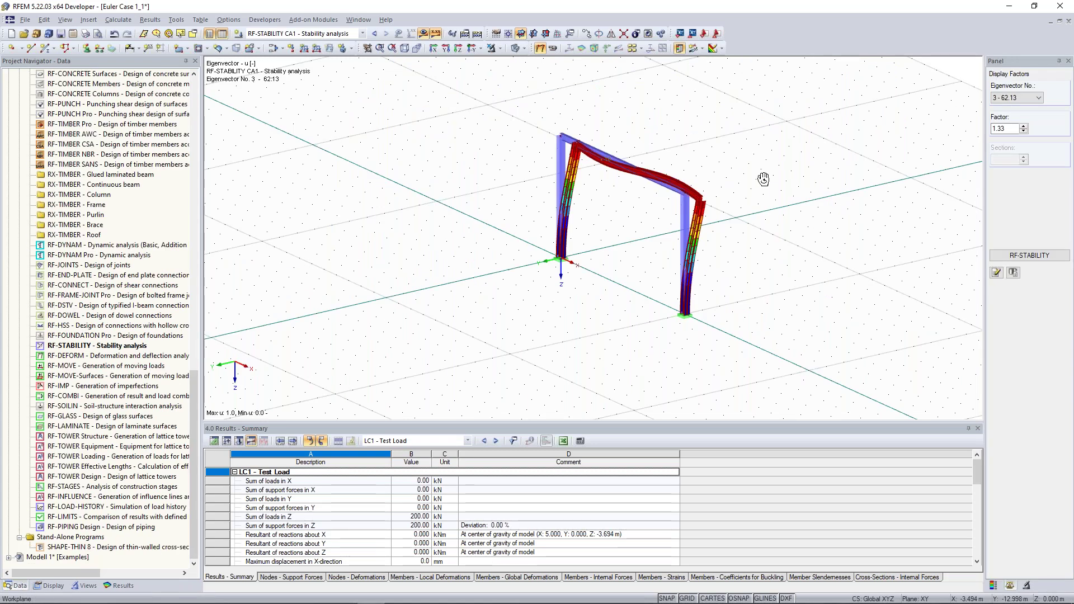
Examine the in-plane sway shape of eigenvector 3 in the portal frame with the display factor set to 1.83
{"action": "middle_click_drag", "start_coordinate": [763, 179], "coordinate": [700, 185], "text": "ctrl"}
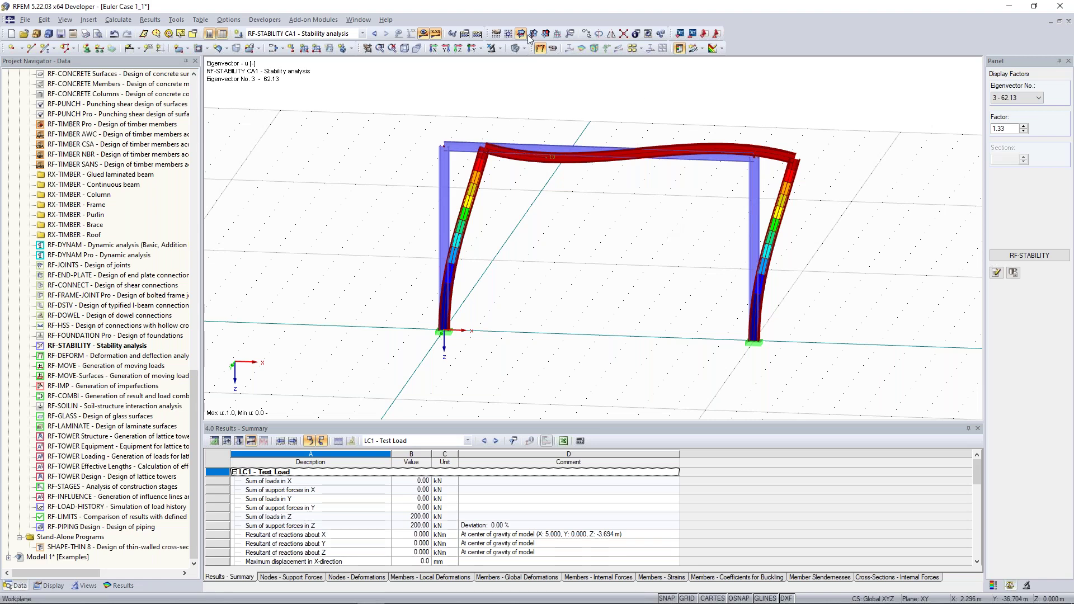
{"action": "left_click", "coordinate": [1023, 126]}
{"action": "key", "text": "Up"}
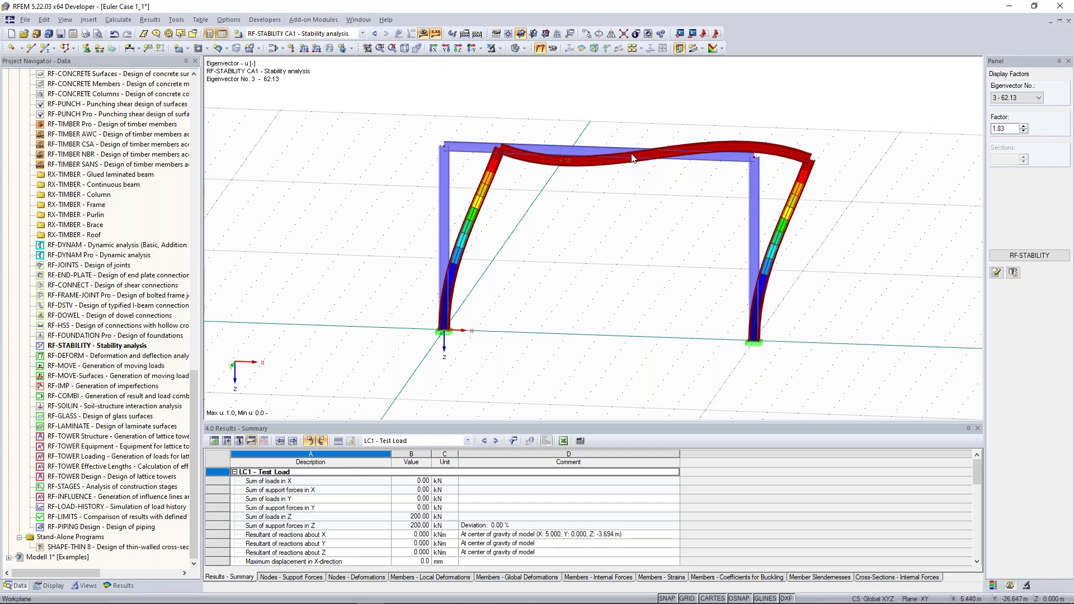
{"action": "middle_click_drag", "start_coordinate": [834, 144], "coordinate": [828, 146], "text": "ctrl"}
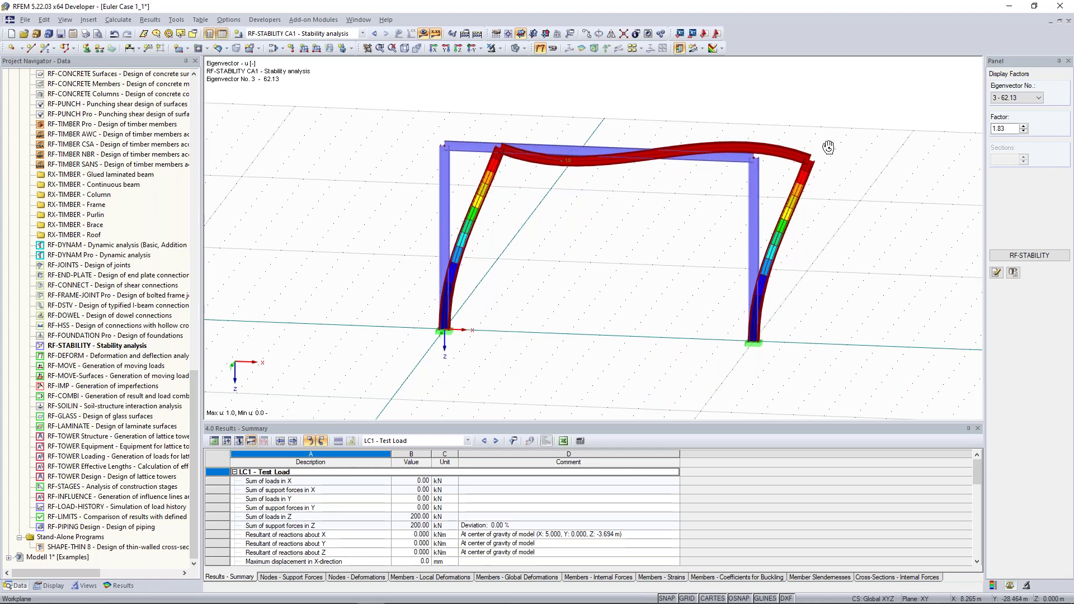
{"action": "middle_click_drag", "start_coordinate": [828, 147], "coordinate": [777, 150], "text": "ctrl"}
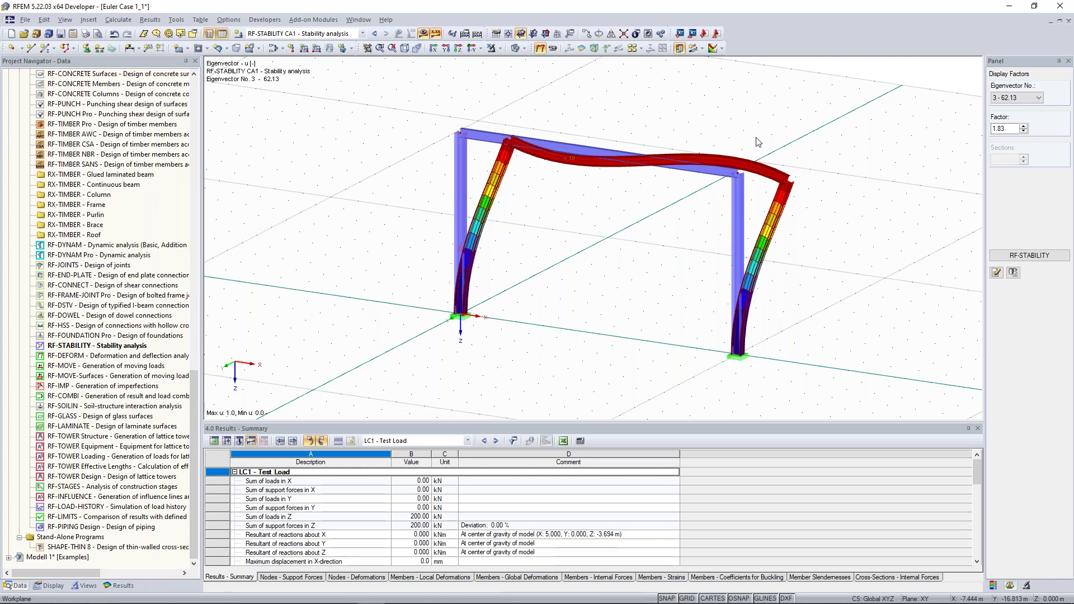
Display eigenvector 1 and examine the frame's out-of-plane buckling shape from the end of the frame
{"action": "left_click", "coordinate": [1039, 97]}
{"action": "left_click", "coordinate": [1009, 108]}
{"action": "middle_click_drag", "start_coordinate": [767, 155], "coordinate": [473, 161], "text": "ctrl"}
{"action": "scroll", "coordinate": [488, 159], "scroll_direction": "up", "scroll_amount": 2}
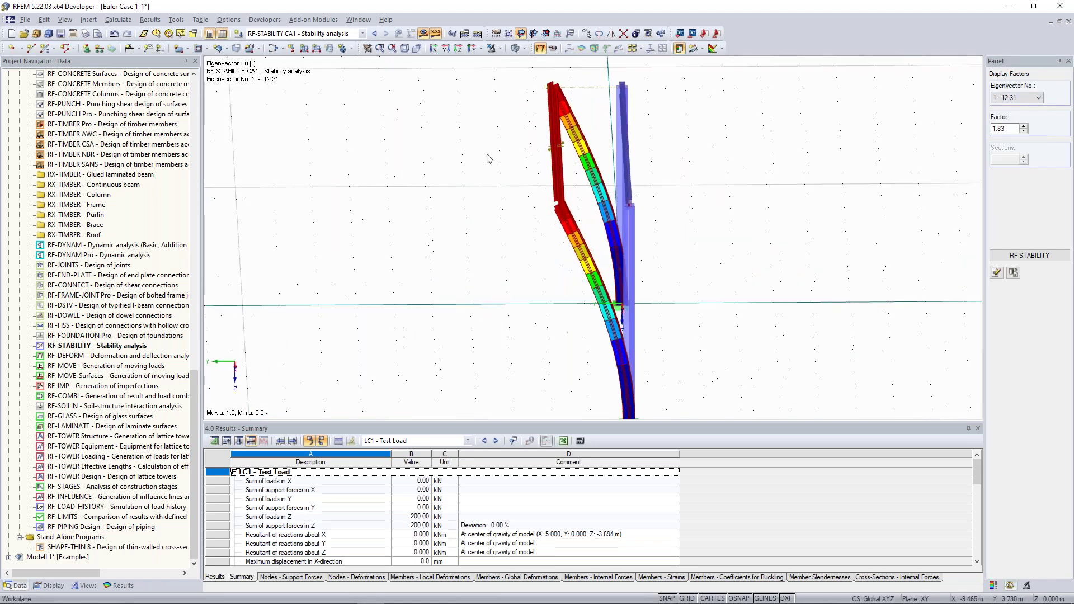
{"action": "left_click_drag", "start_coordinate": [515, 68], "coordinate": [606, 236]}
{"action": "scroll", "coordinate": [497, 246], "scroll_direction": "down", "scroll_amount": 1}
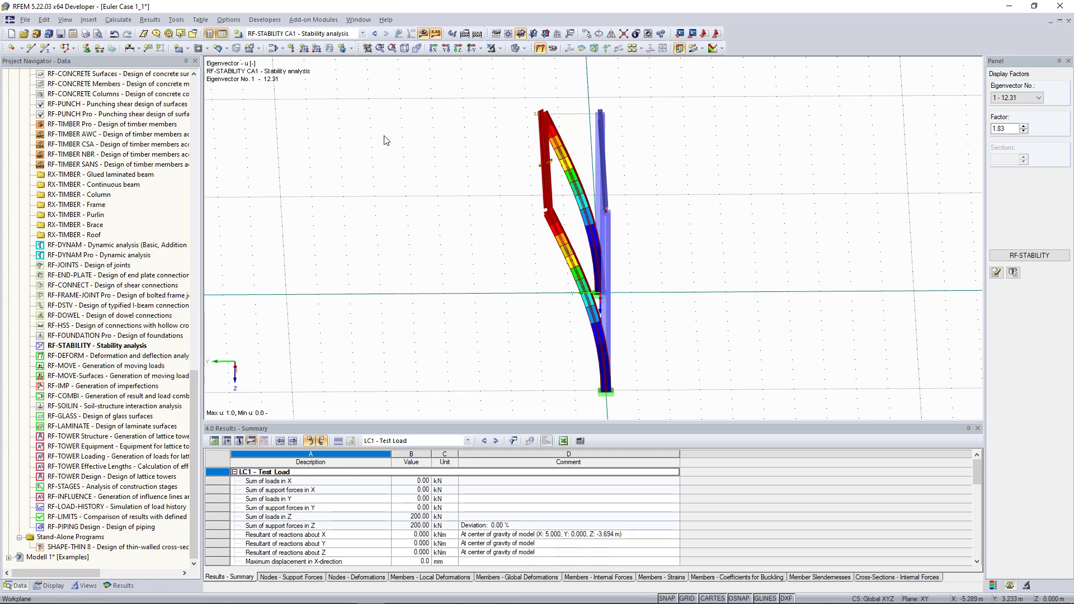
{"action": "key", "text": "F7"}
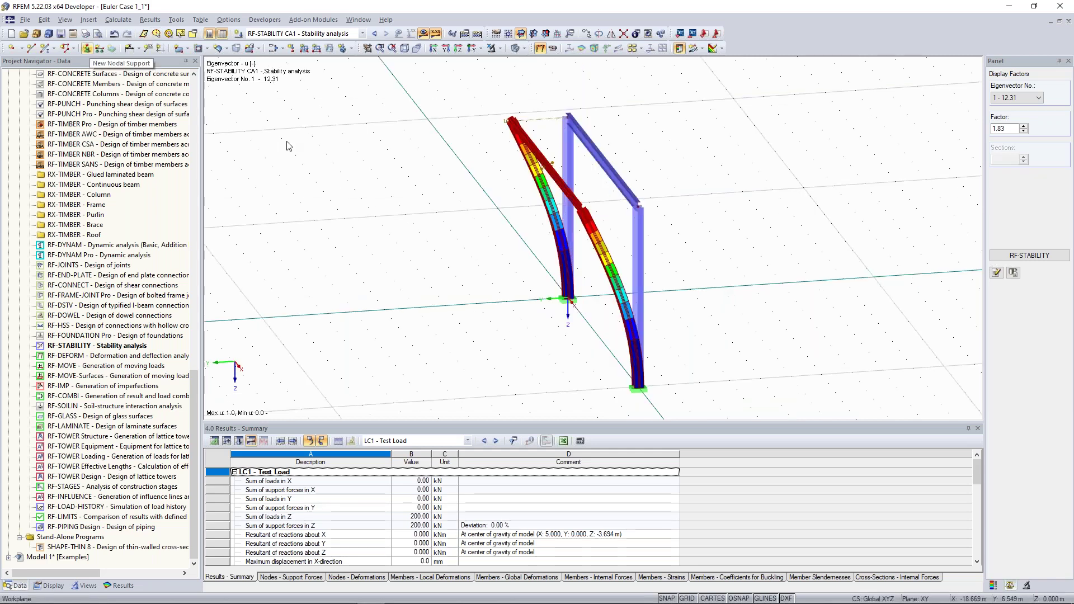
{"action": "scroll", "coordinate": [640, 245], "scroll_direction": "up", "scroll_amount": 3}
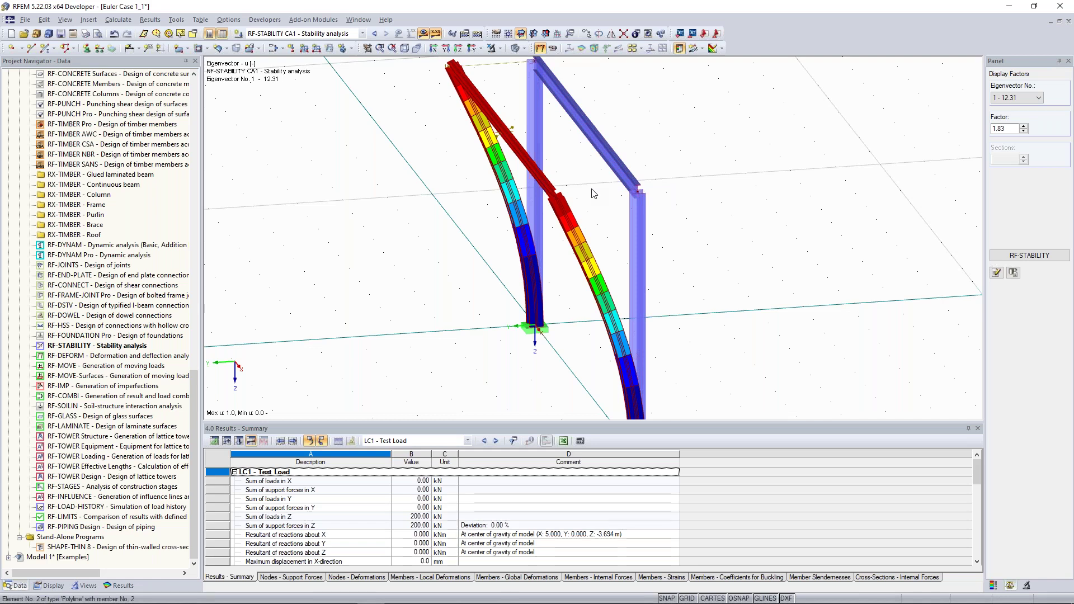
Add nodal supports restrained only in the Y direction at both column tops of the portal frame
{"action": "left_click", "coordinate": [86, 48]}
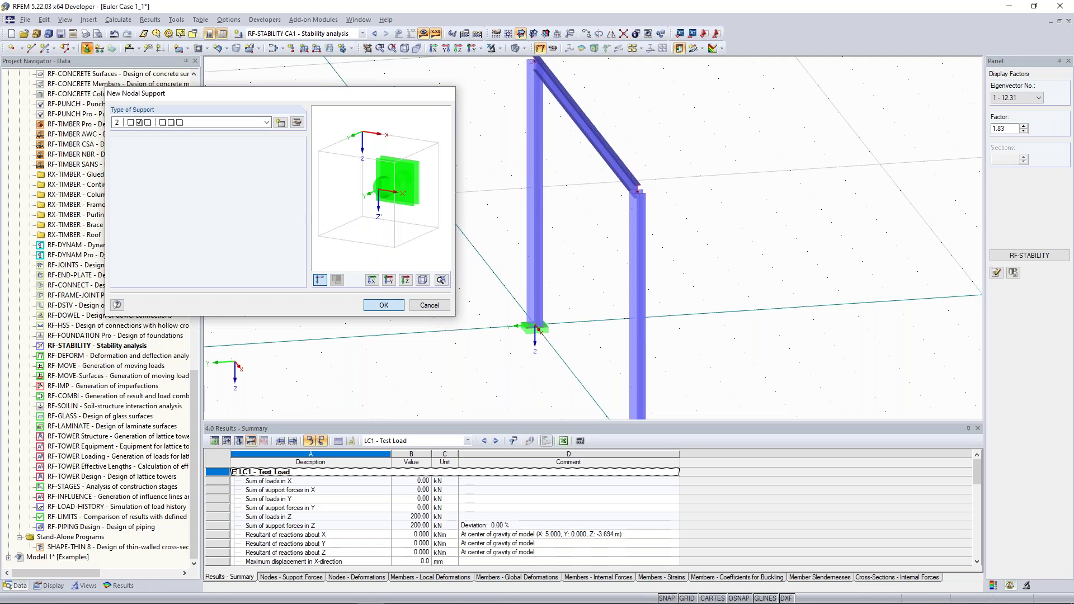
{"action": "key", "text": "Return"}
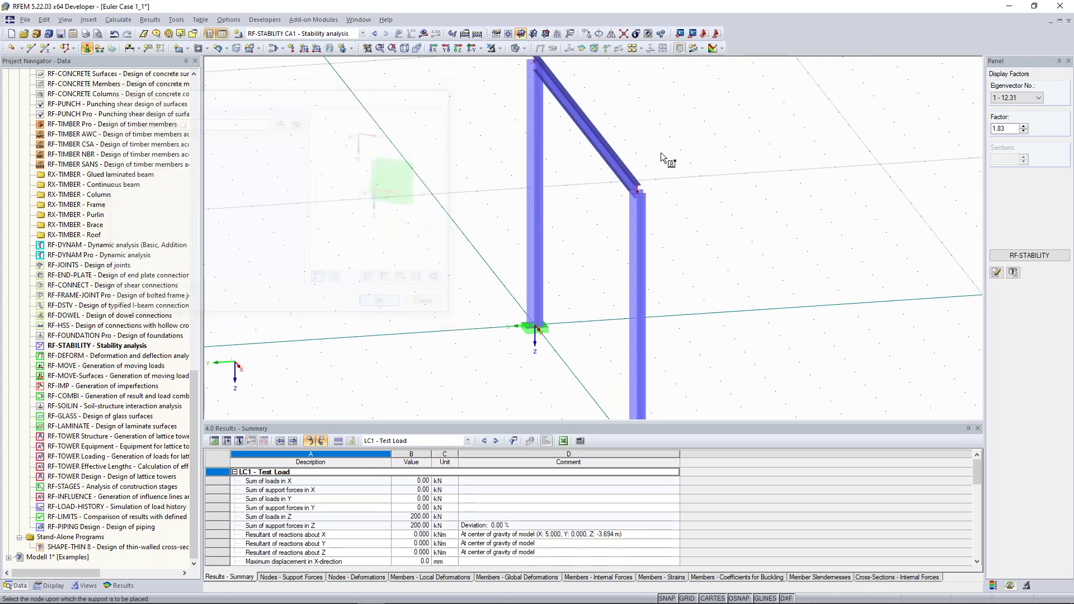
{"action": "key", "text": "Escape"}
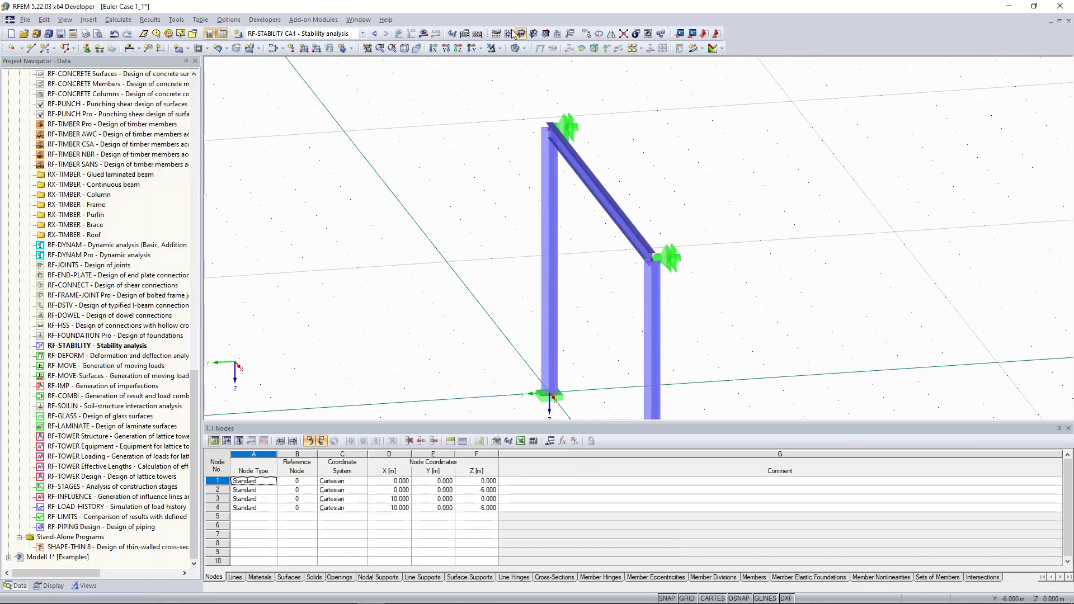
{"action": "scroll", "coordinate": [498, 218], "scroll_direction": "down", "scroll_amount": 2}
{"action": "middle_click_drag", "start_coordinate": [480, 193], "coordinate": [468, 176]}
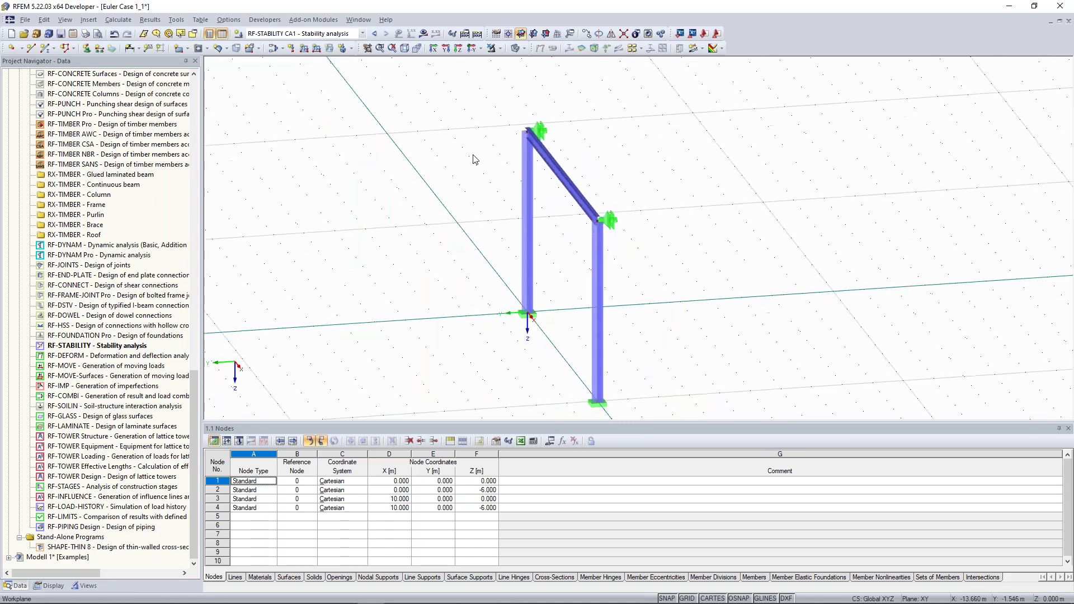
Recalculate the laterally supported frame and display eigenvector 1 of the stability analysis
{"action": "left_click", "coordinate": [477, 34]}
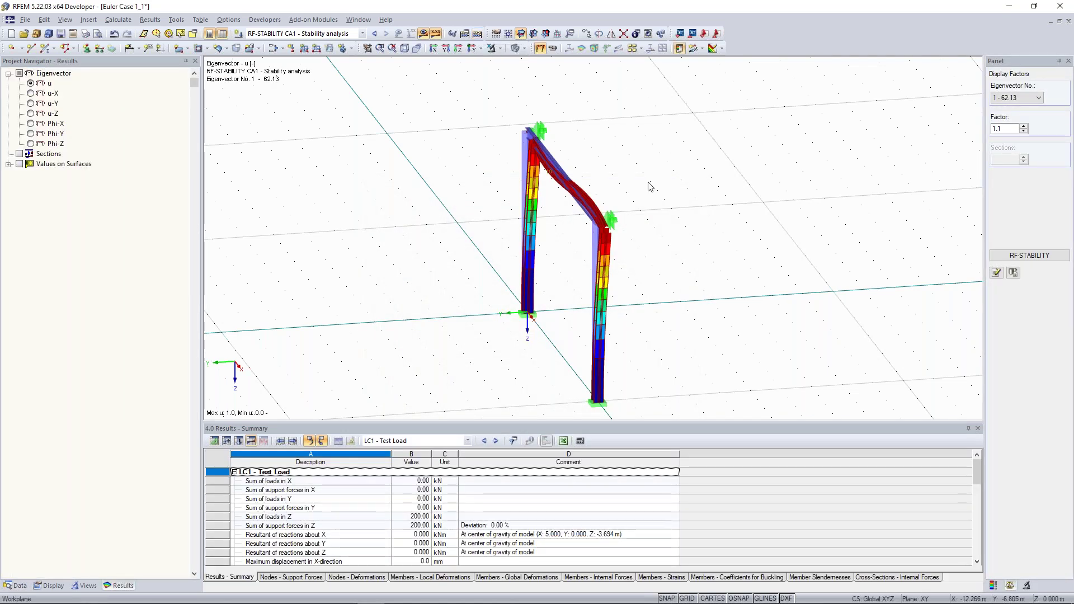
{"action": "middle_click_drag", "start_coordinate": [649, 186], "coordinate": [830, 222], "text": "ctrl"}
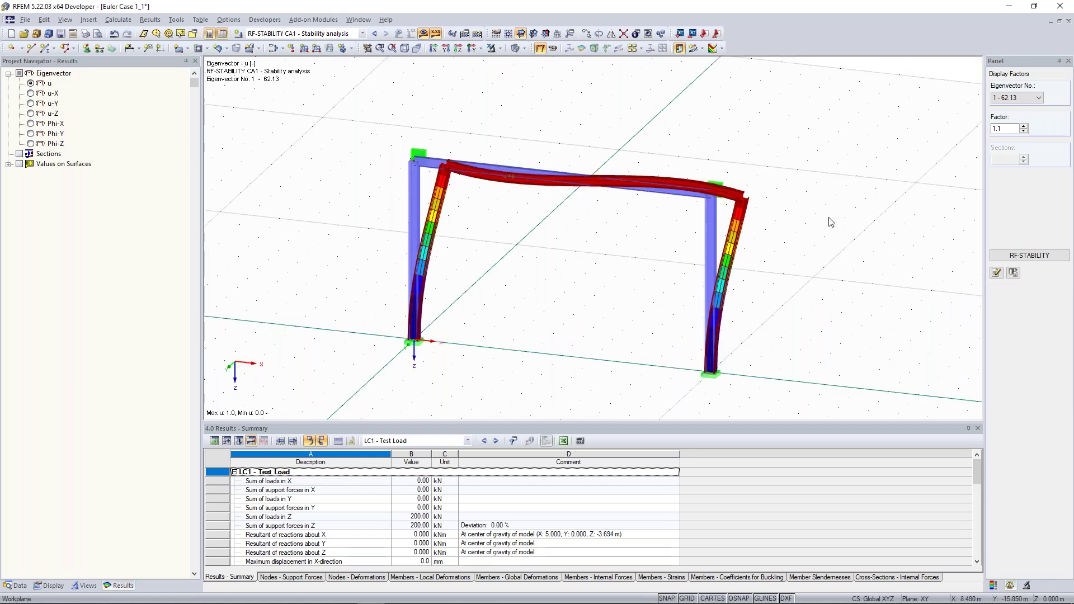
{"action": "left_click", "coordinate": [1005, 99]}
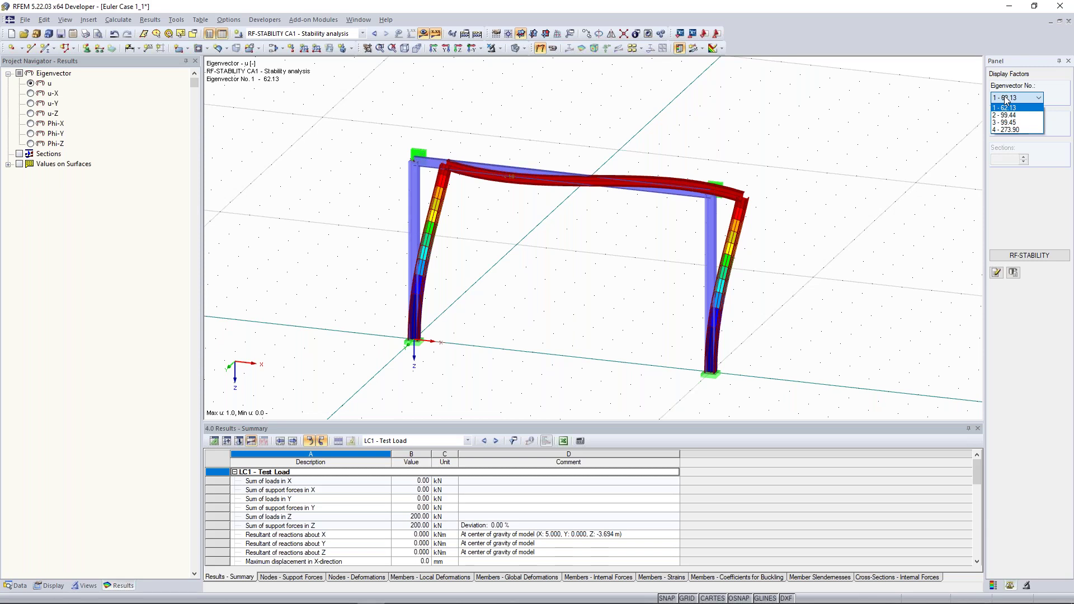
{"action": "left_click", "coordinate": [1005, 107]}
{"action": "middle_click_drag", "start_coordinate": [873, 185], "coordinate": [820, 191], "text": "ctrl"}
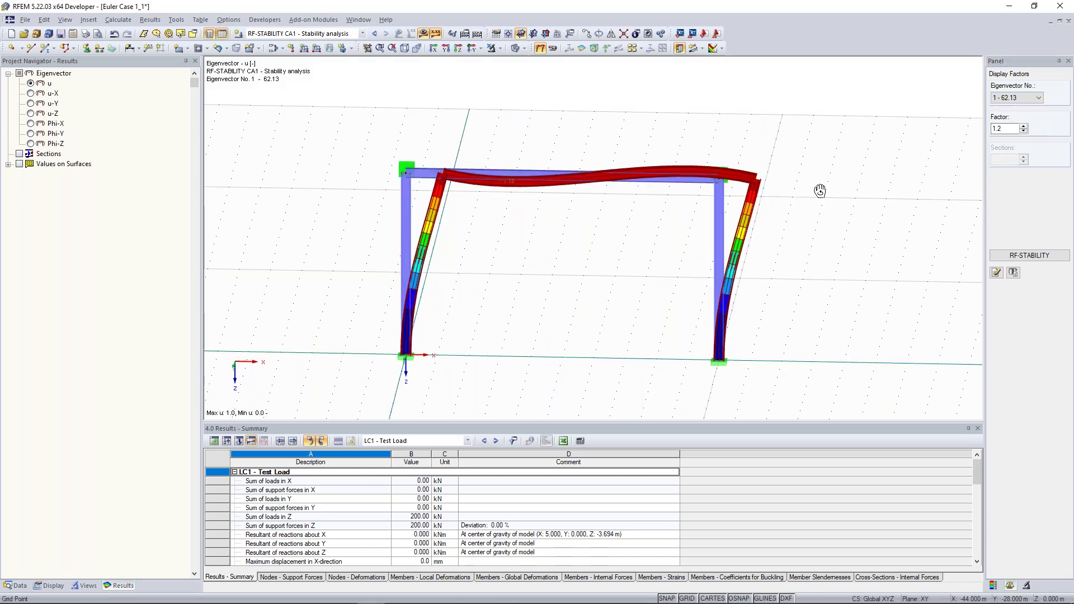
Switch to eigenvector 2 and examine the out-of-plane buckling shape of both columns
{"action": "key", "text": "Down"}
{"action": "middle_click_drag", "start_coordinate": [820, 191], "coordinate": [596, 200], "text": "ctrl"}
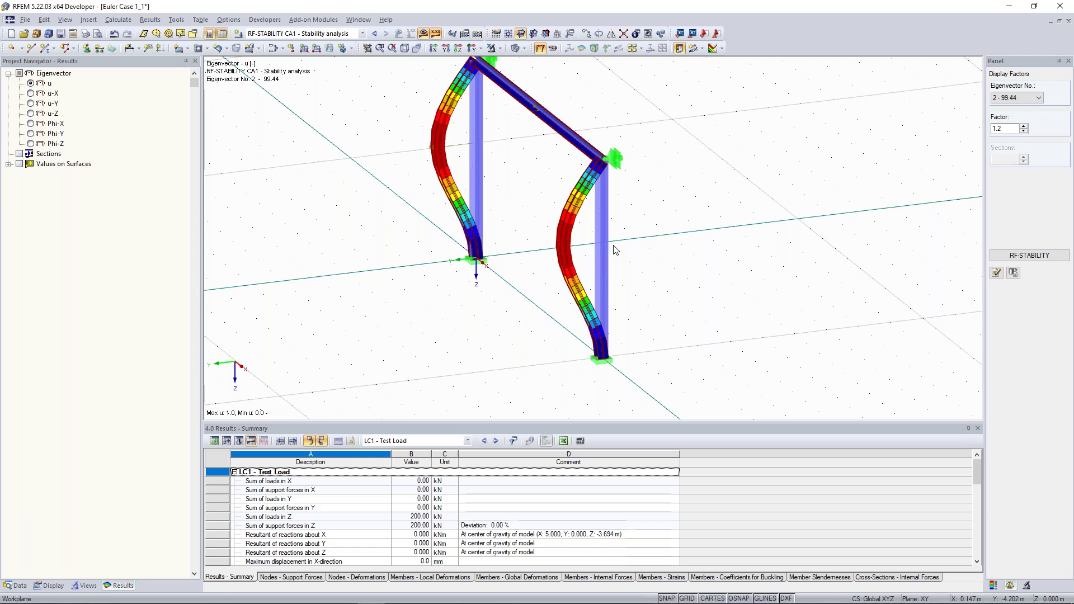
{"action": "scroll", "coordinate": [518, 225], "scroll_direction": "down", "scroll_amount": 1}
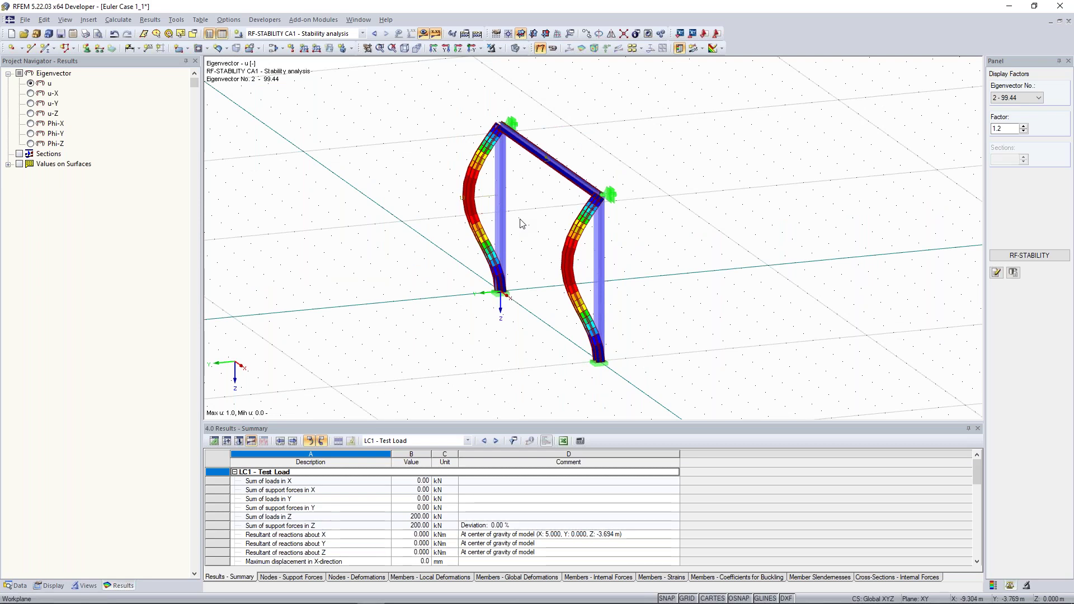
Change the model type of Euler Case 1_1 to 2D - XZ in its general data, accepting the loss of one dimension
{"action": "left_click", "coordinate": [20, 586]}
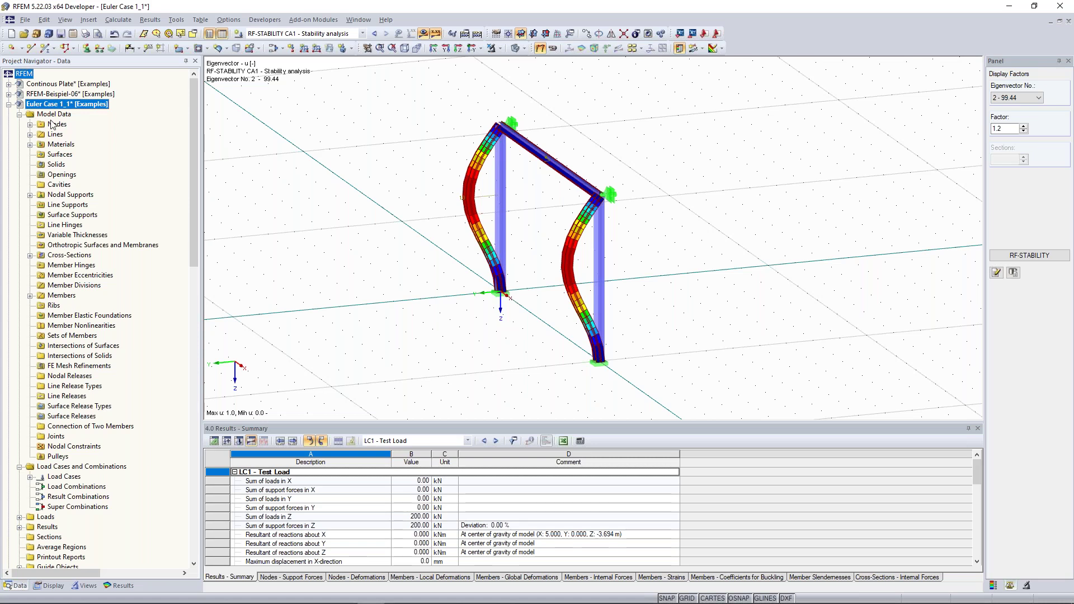
{"action": "right_click", "coordinate": [68, 104]}
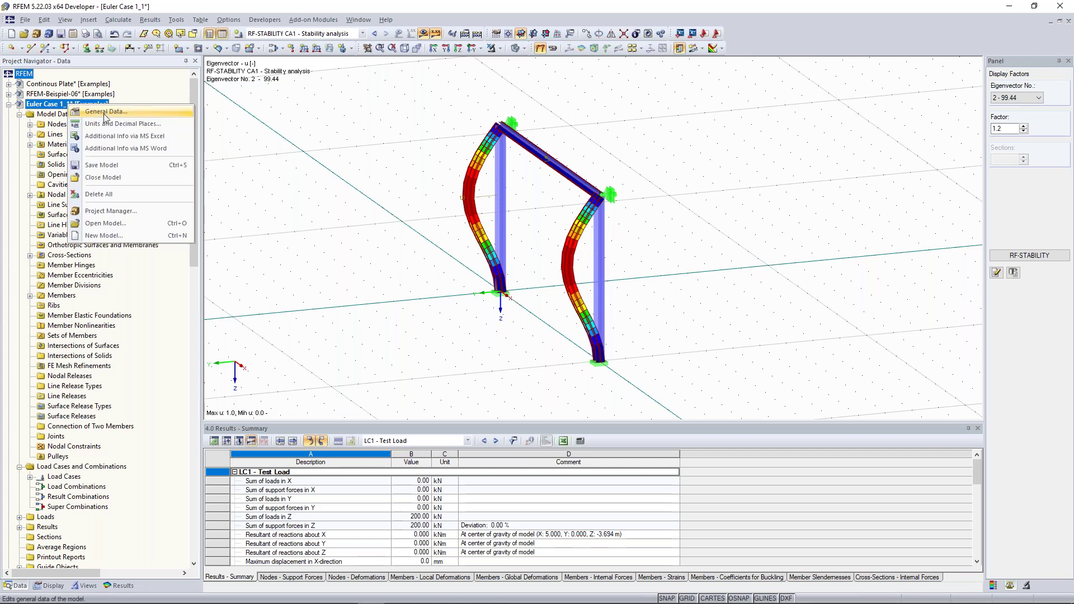
{"action": "left_click", "coordinate": [105, 112]}
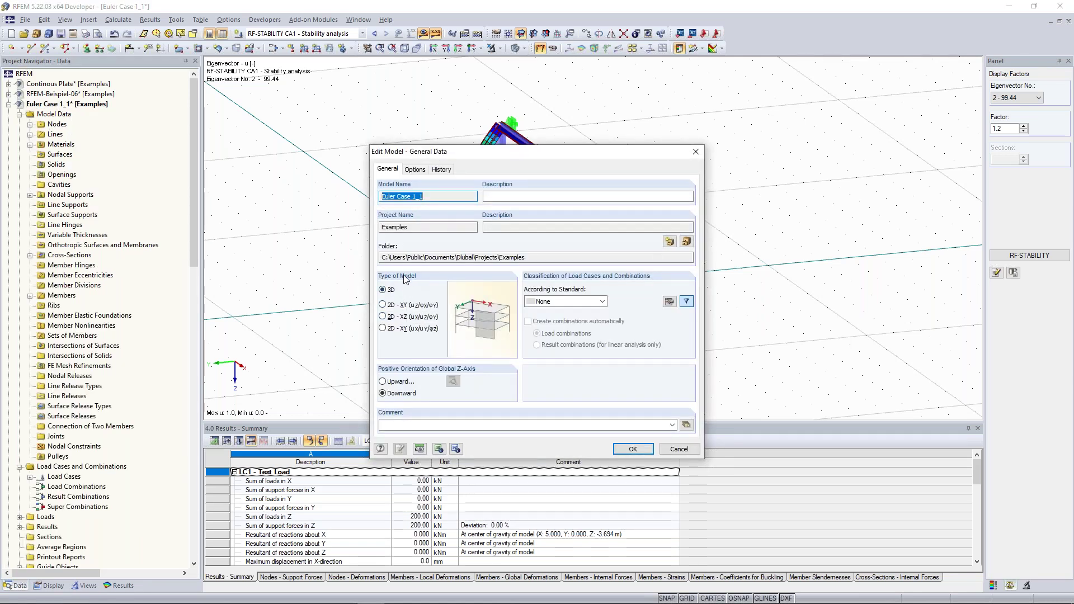
{"action": "left_click", "coordinate": [384, 317]}
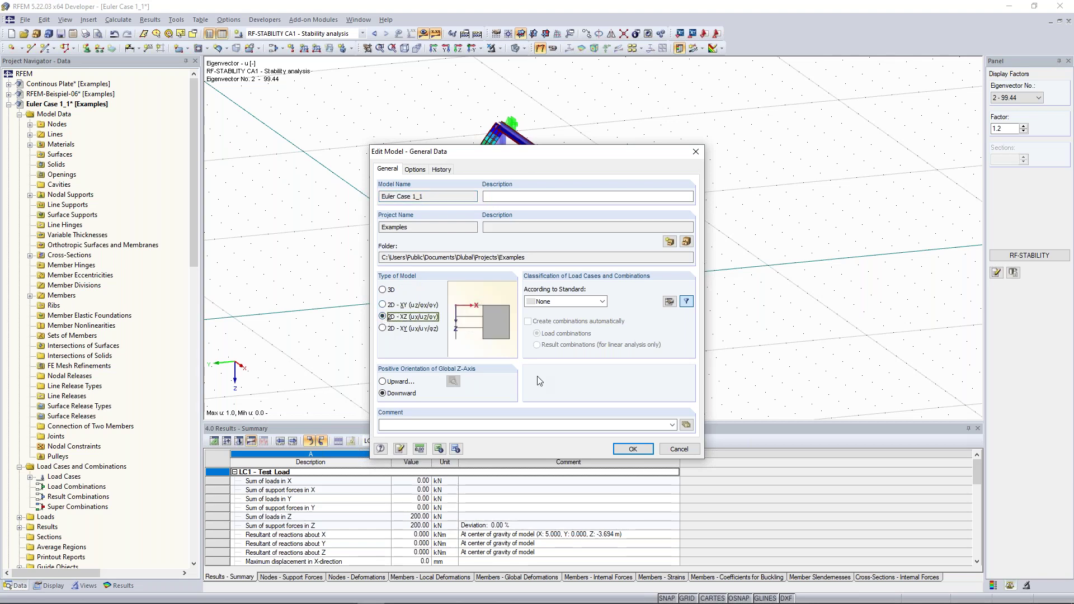
{"action": "left_click", "coordinate": [646, 449]}
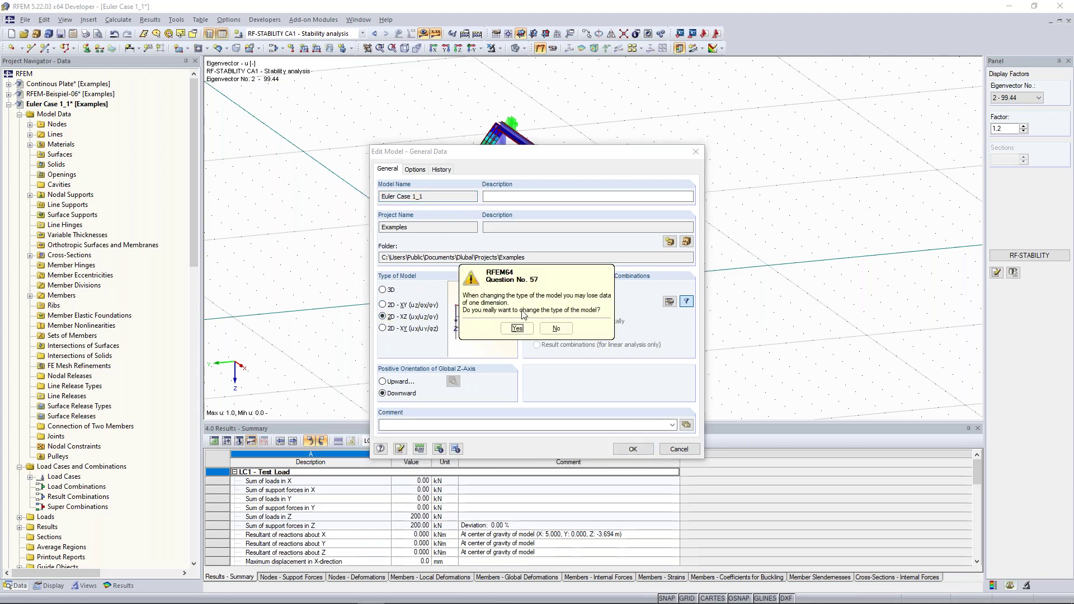
{"action": "left_click_drag", "start_coordinate": [509, 275], "coordinate": [496, 206]}
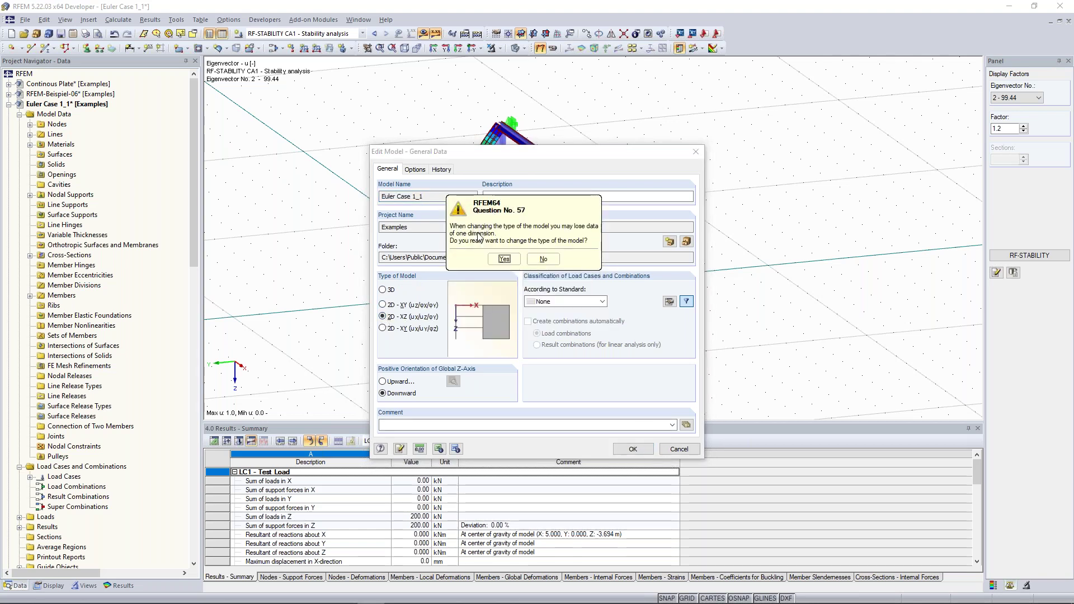
{"action": "left_click", "coordinate": [504, 259]}
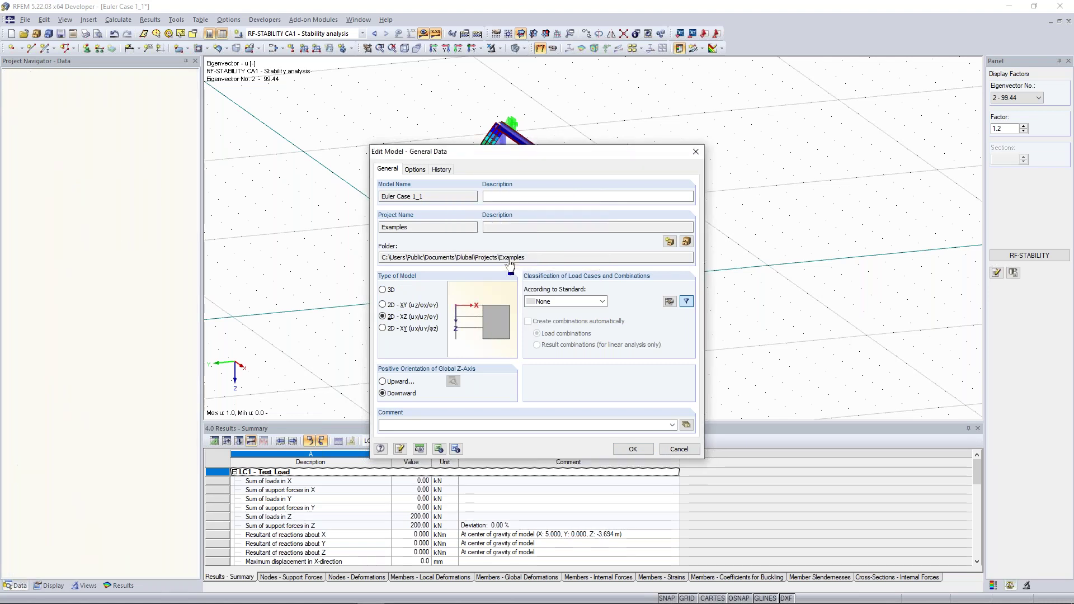
{"action": "key", "text": "Return"}
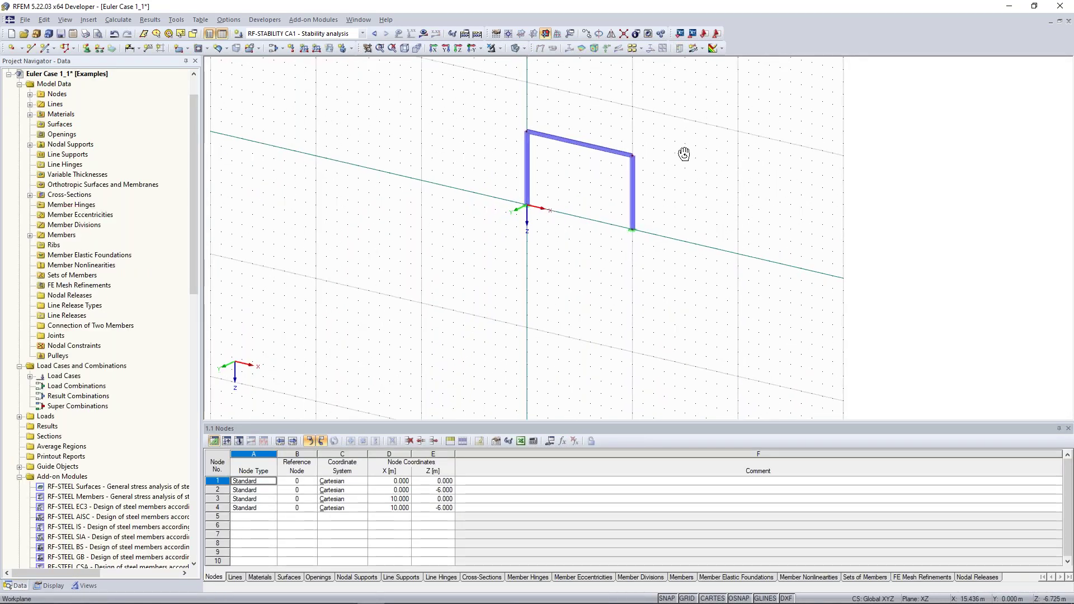
Recalculate the stability analysis of the 2D frame, skipping the nodal support plausibility check for all objects
{"action": "scroll", "coordinate": [542, 266], "scroll_direction": "up", "scroll_amount": 2}
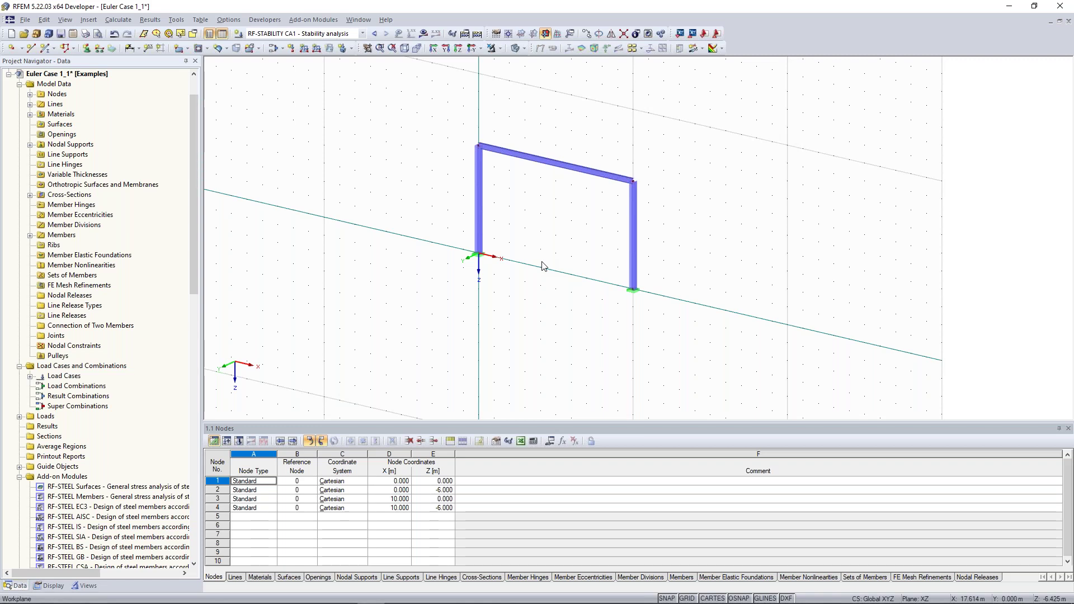
{"action": "left_click", "coordinate": [477, 34]}
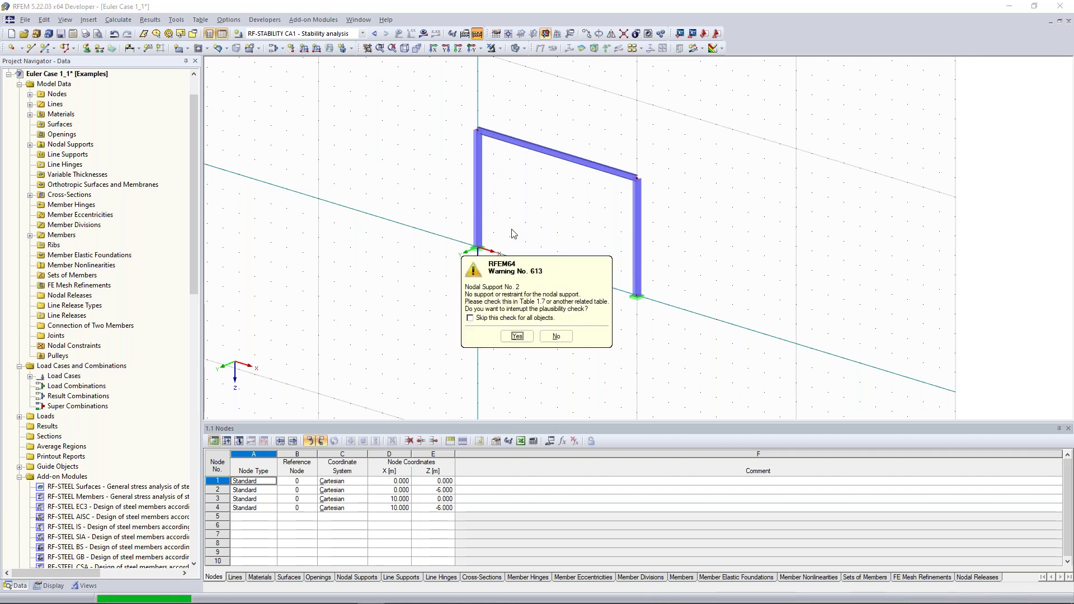
{"action": "left_click", "coordinate": [506, 318]}
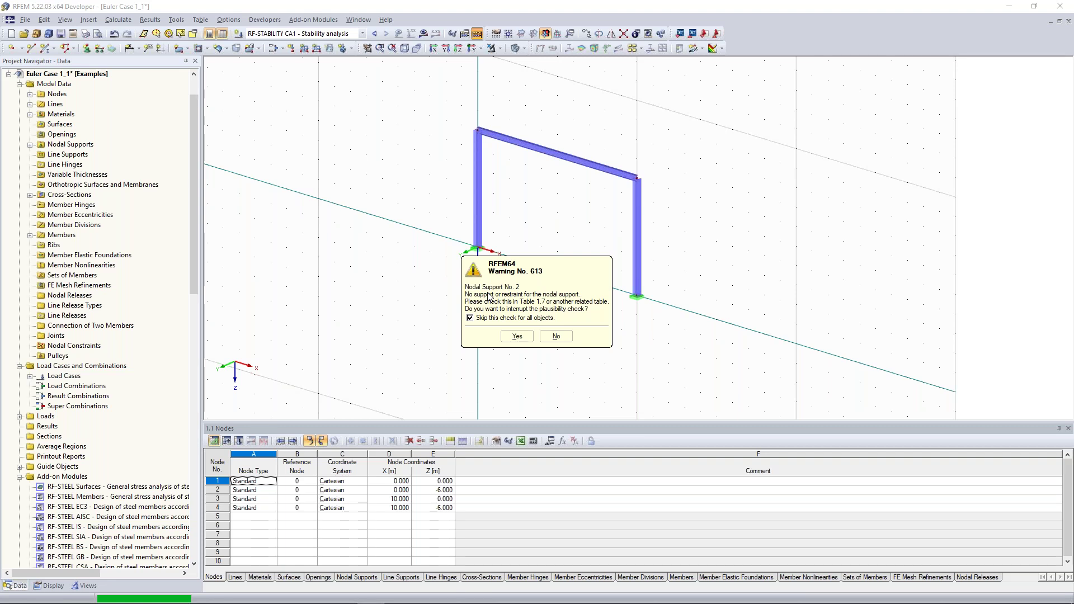
{"action": "left_click", "coordinate": [517, 336]}
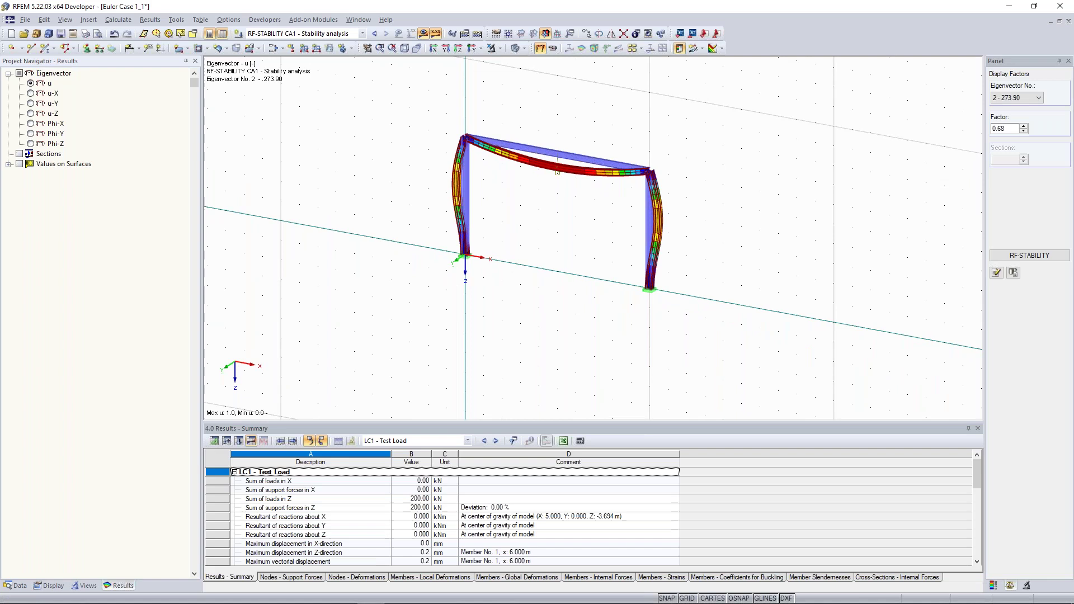
Display eigenvector 1 of the 2D frame and examine its in-plane buckling shape from several angles
{"action": "left_click", "coordinate": [1032, 97]}
{"action": "left_click", "coordinate": [1017, 106]}
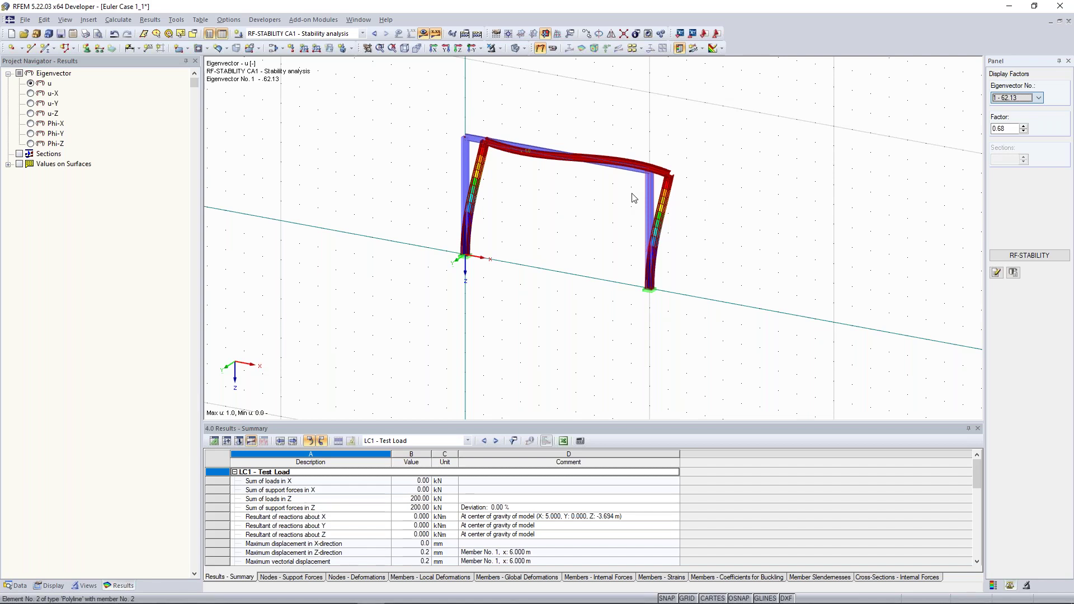
{"action": "middle_click_drag", "start_coordinate": [634, 198], "coordinate": [624, 163], "text": "ctrl"}
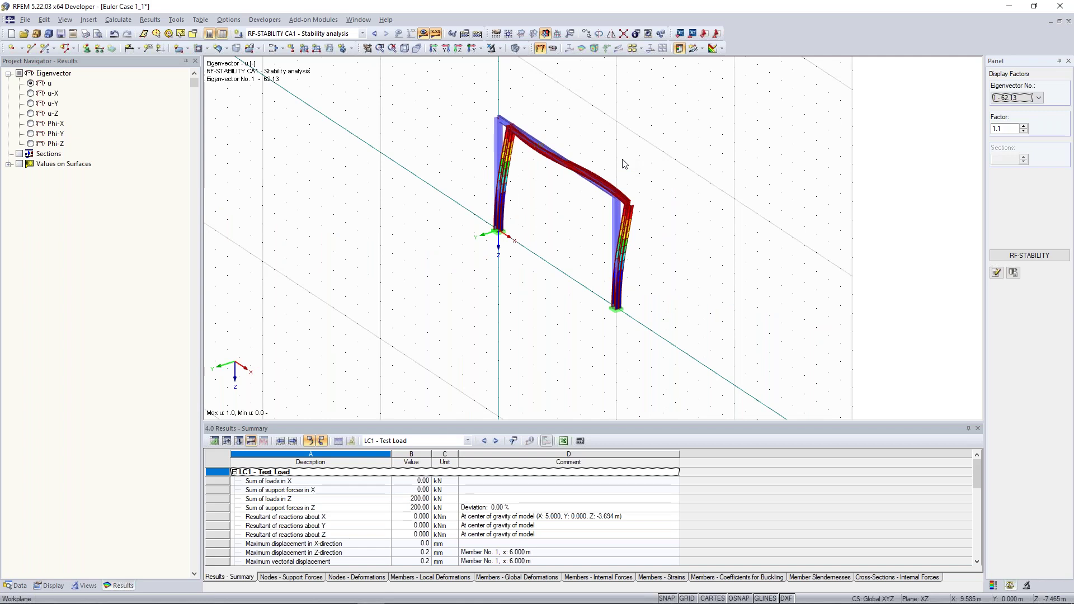
{"action": "left_click", "coordinate": [403, 50]}
{"action": "left_click", "coordinate": [358, 20]}
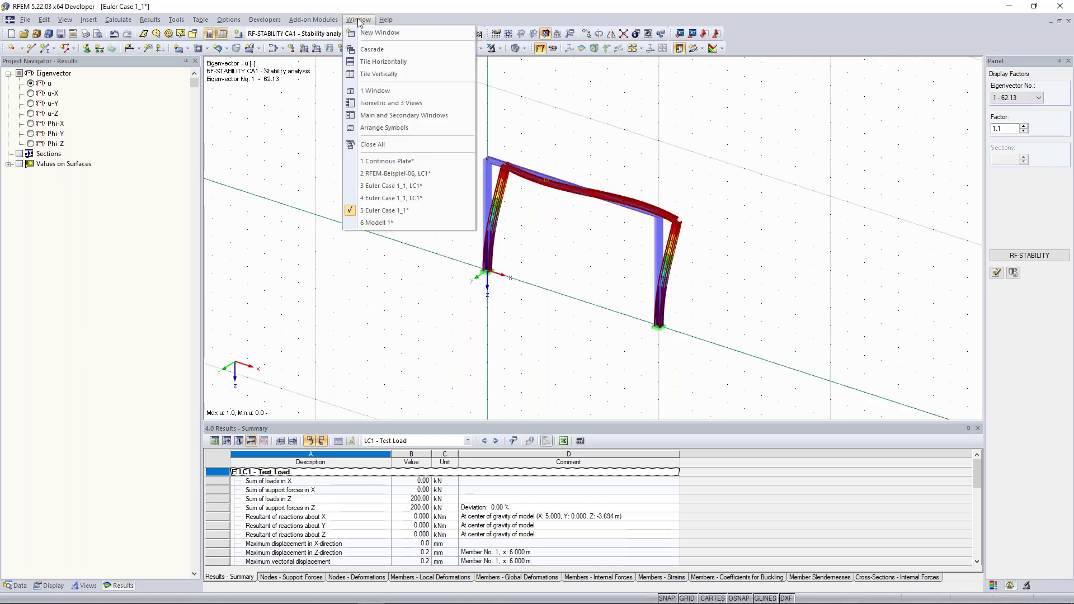
{"action": "left_click", "coordinate": [580, 246]}
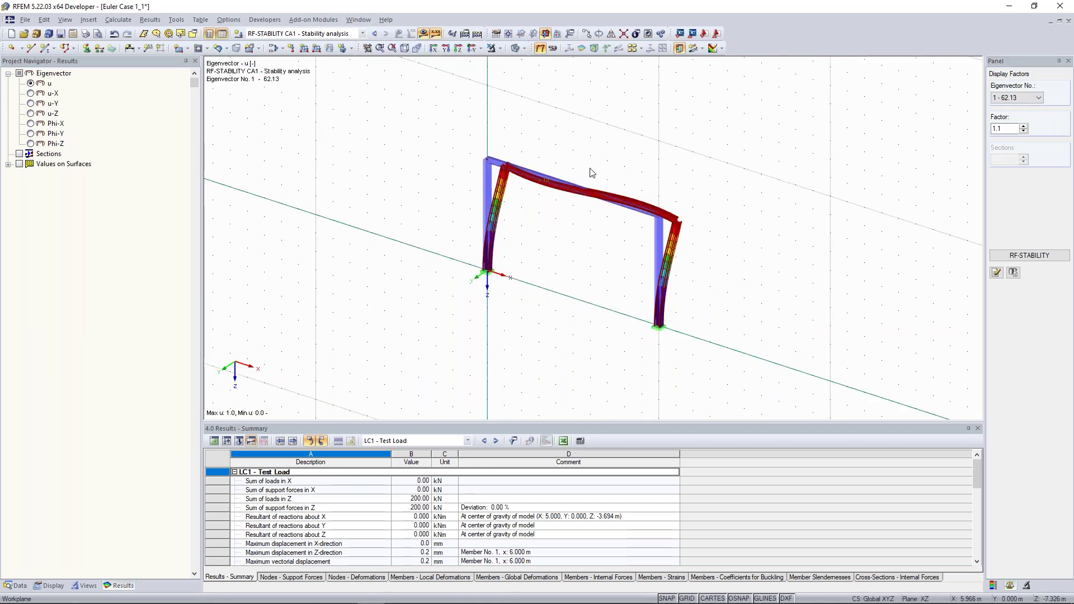
{"action": "left_click", "coordinate": [418, 49]}
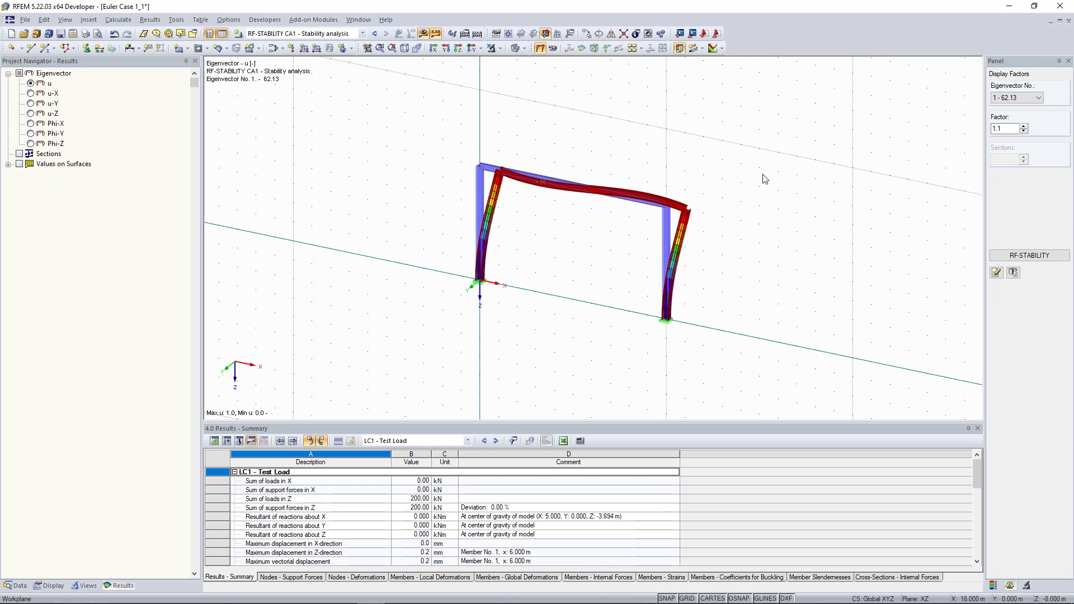
{"action": "scroll", "coordinate": [757, 221], "scroll_direction": "up", "scroll_amount": 1}
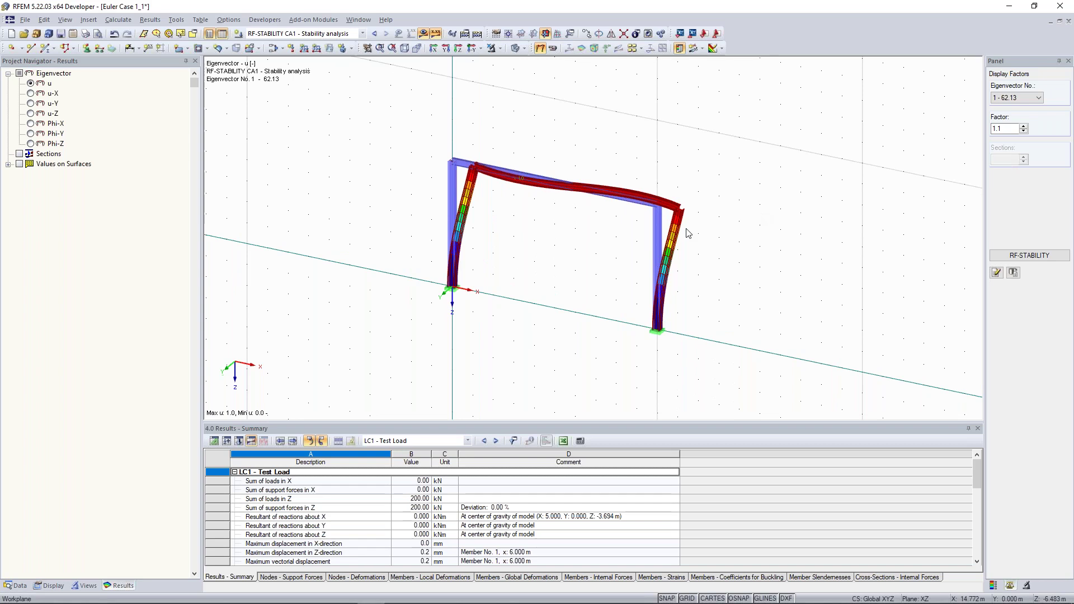
{"action": "scroll", "coordinate": [785, 214], "scroll_direction": "up", "scroll_amount": 1}
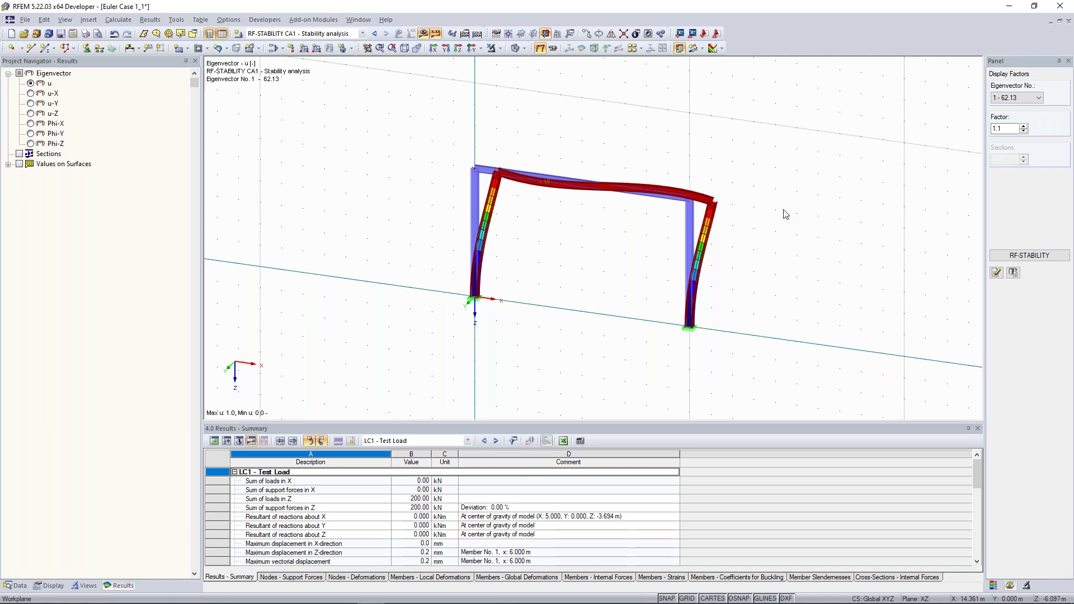
{"action": "scroll", "coordinate": [801, 211], "scroll_direction": "down", "scroll_amount": 1}
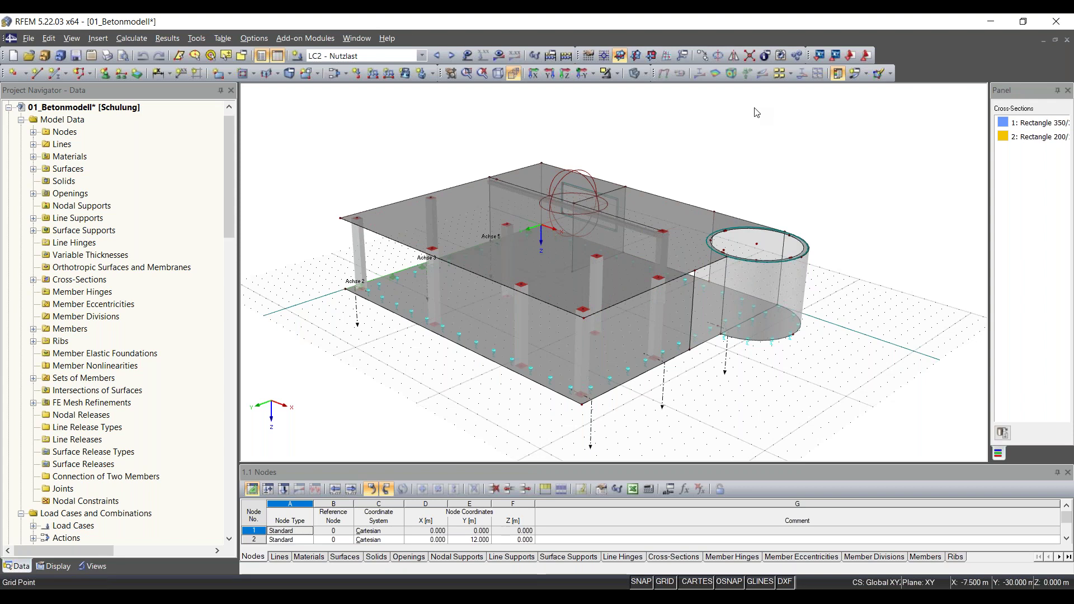
Select the cylindrical part of the 01_Betonmodell building, inspect the joint edit dialog for its nodes, and close it without changes
{"action": "scroll", "coordinate": [844, 315], "scroll_direction": "up", "scroll_amount": 2}
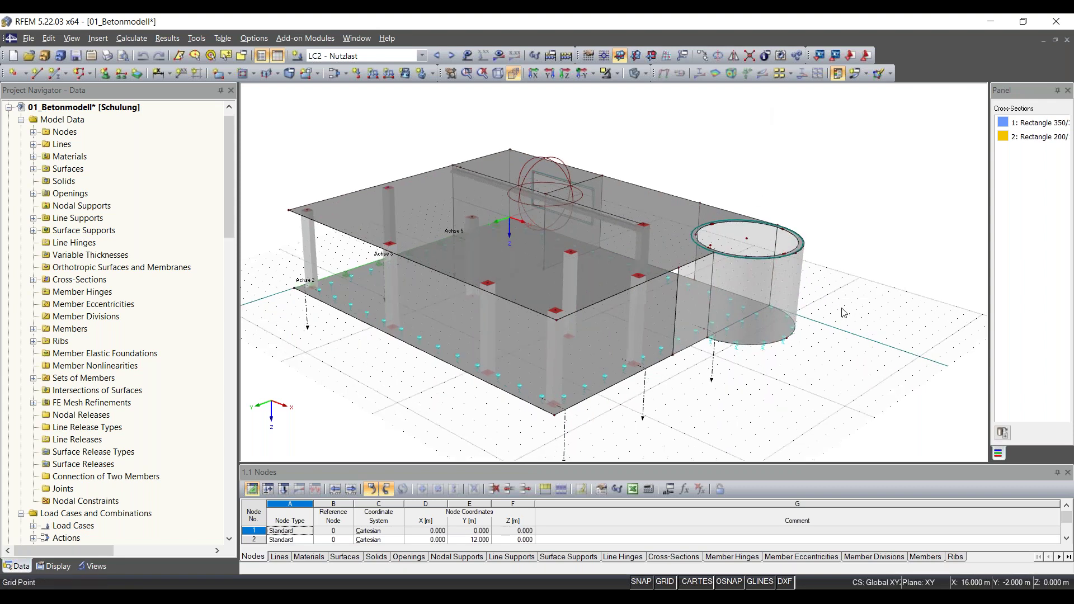
{"action": "middle_click_drag", "start_coordinate": [845, 313], "coordinate": [921, 303]}
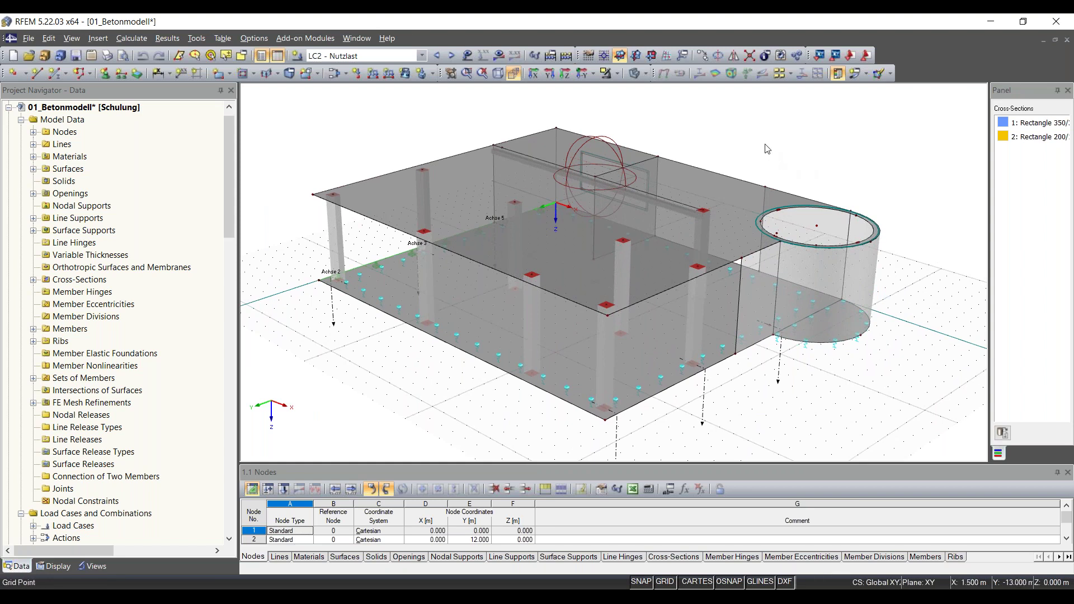
{"action": "left_click_drag", "start_coordinate": [750, 135], "coordinate": [930, 399]}
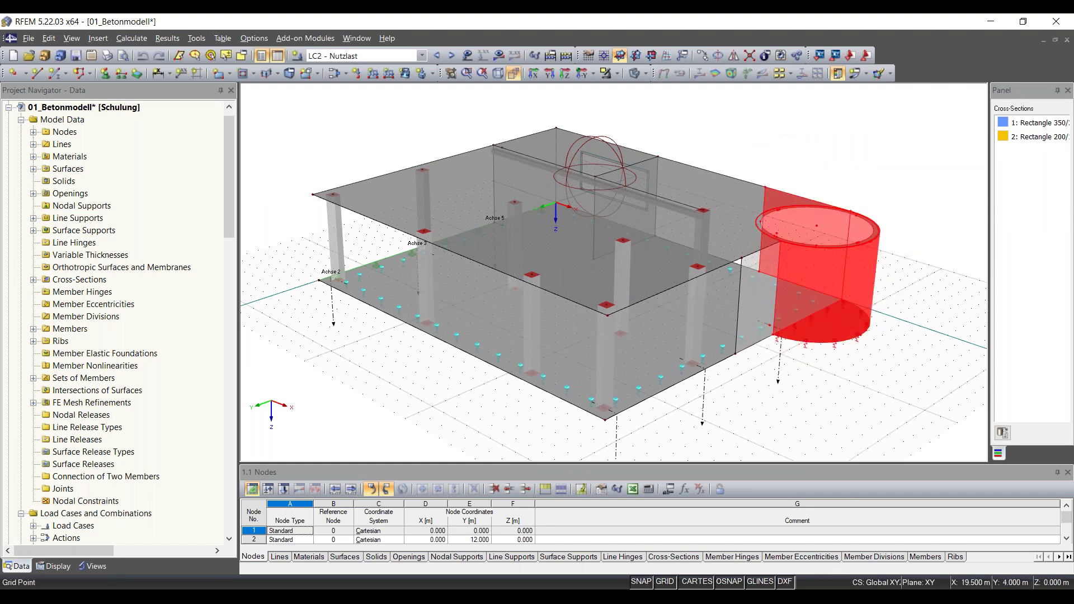
{"action": "right_click", "coordinate": [845, 253]}
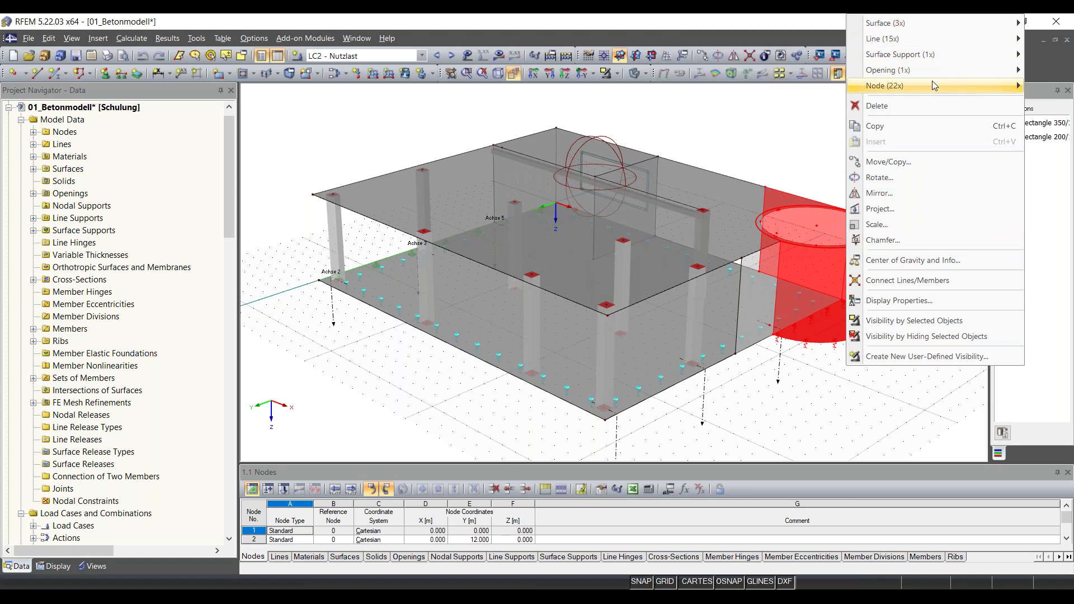
{"action": "mouse_move", "coordinate": [932, 34]}
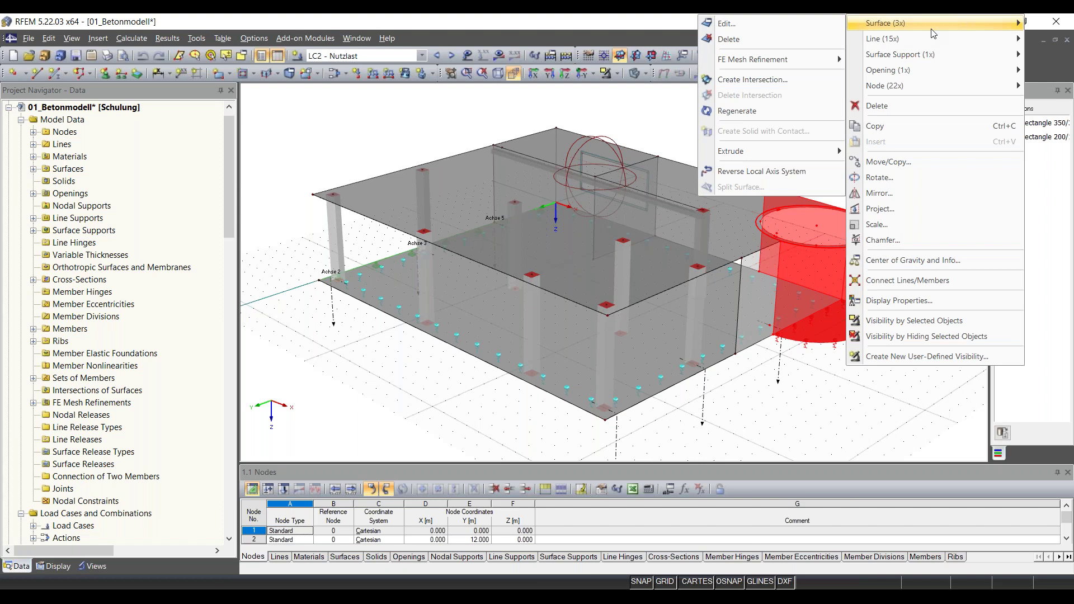
{"action": "mouse_move", "coordinate": [919, 86]}
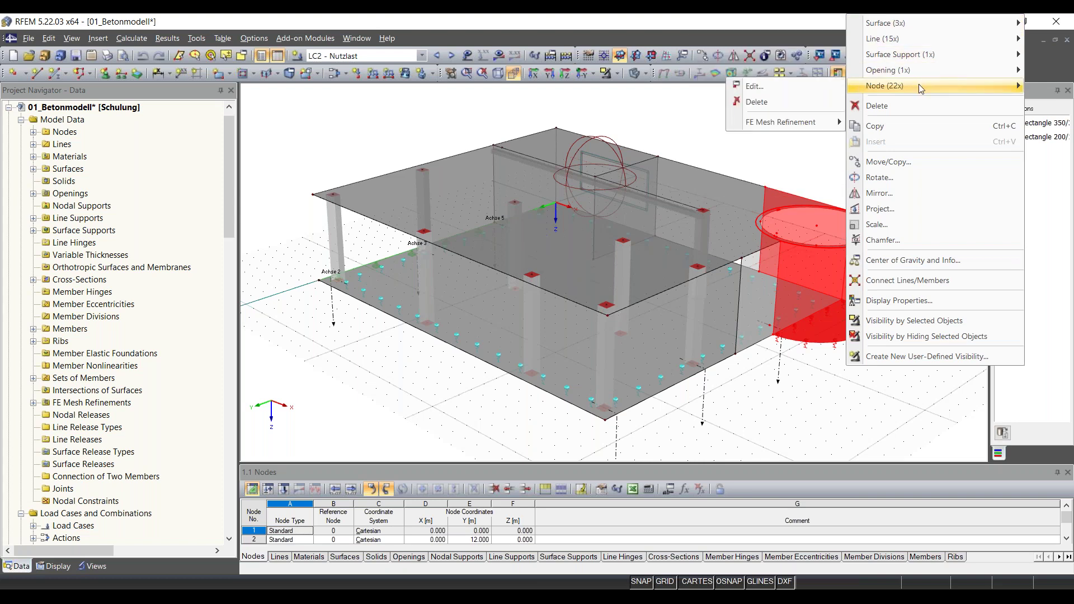
{"action": "left_click", "coordinate": [802, 86]}
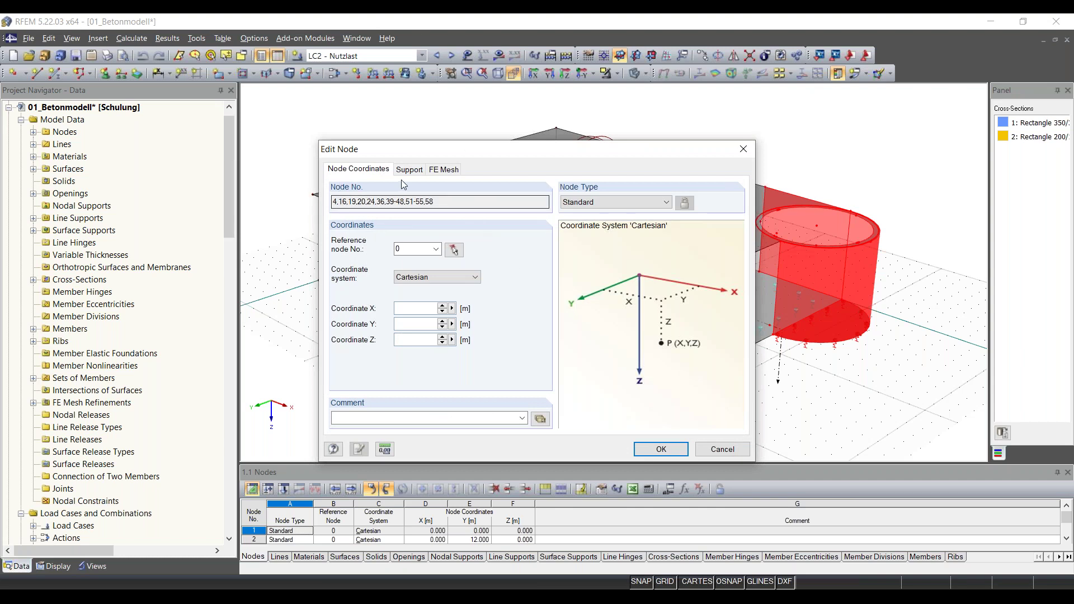
{"action": "left_click", "coordinate": [744, 150]}
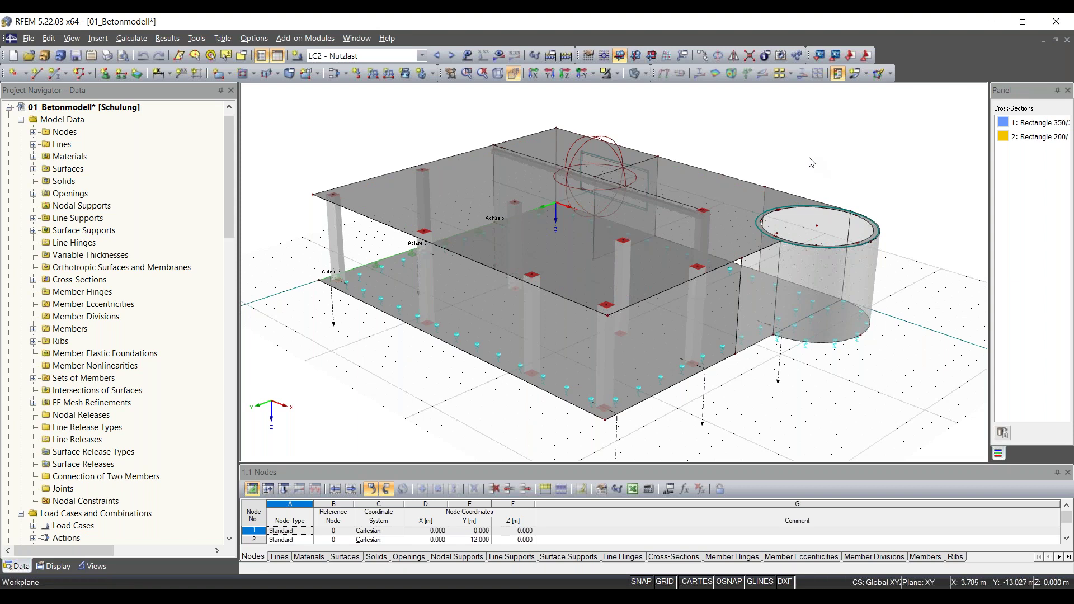
Start the avatar fly mode in the concrete building model and fly from outside between the columns into the interior
{"action": "key", "text": "F8"}
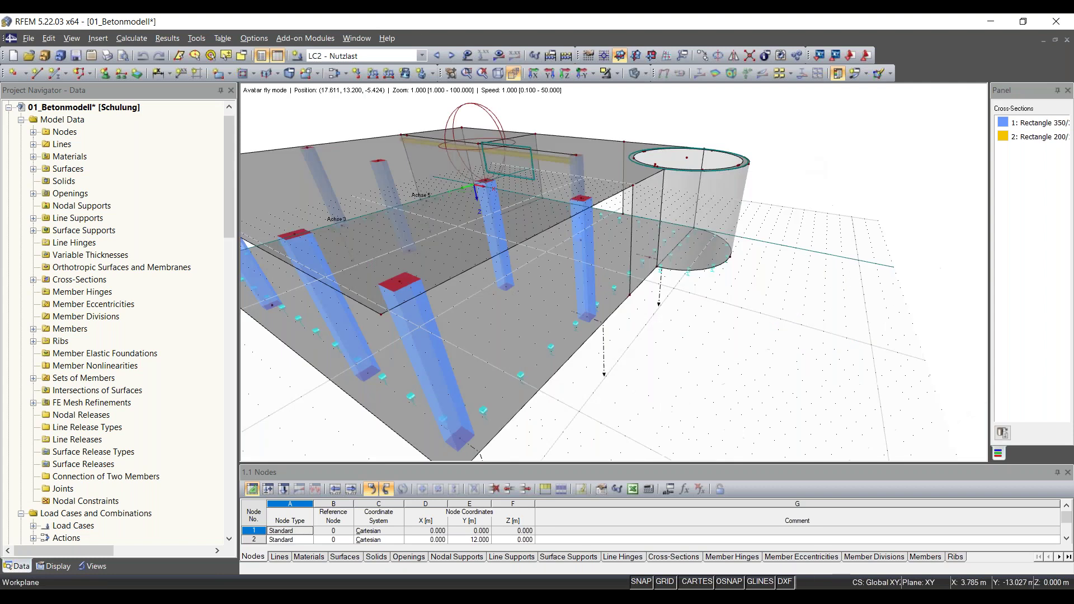
{"action": "key", "text": "Left"}
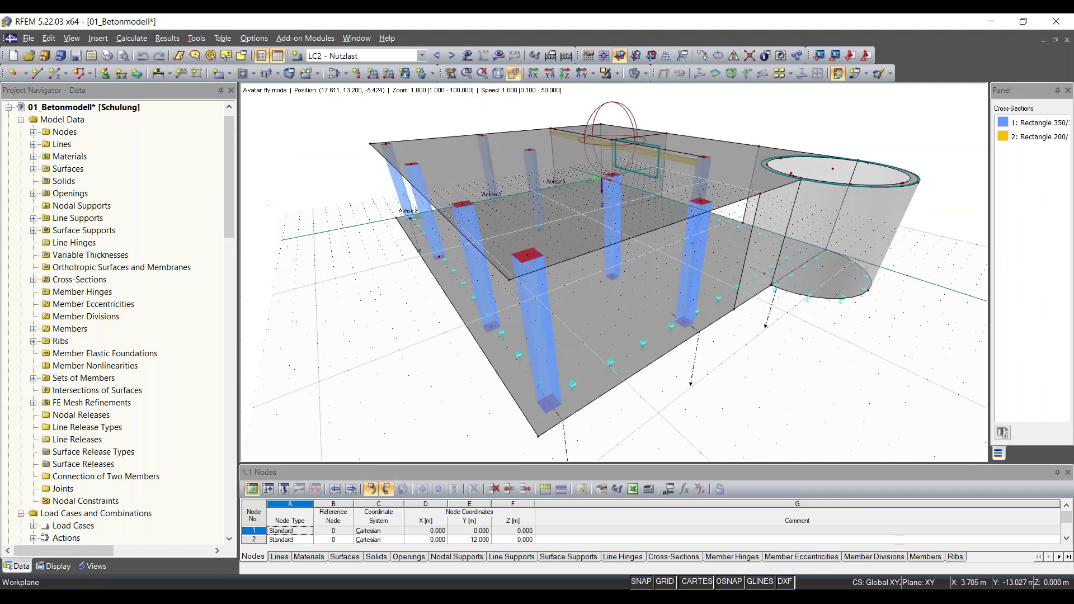
{"action": "key", "text": "Right"}
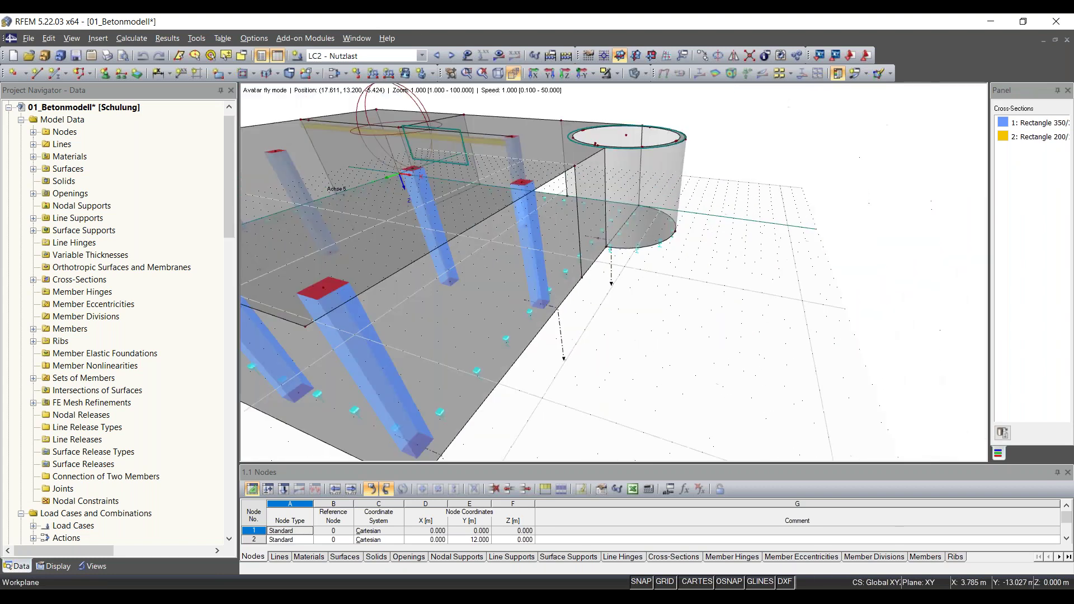
{"action": "key", "text": "Right"}
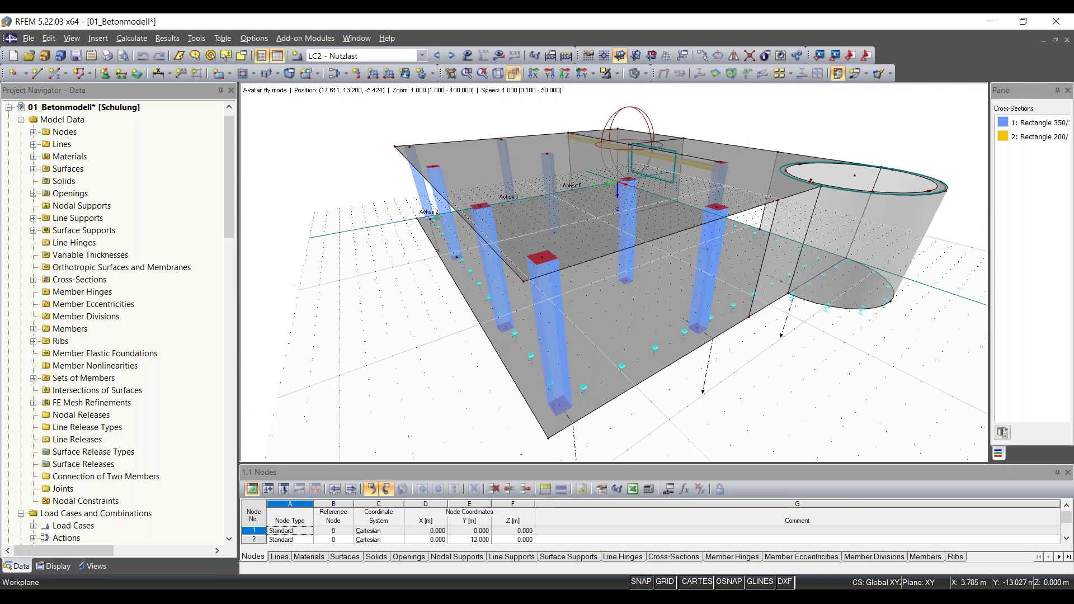
{"action": "key", "text": "Up"}
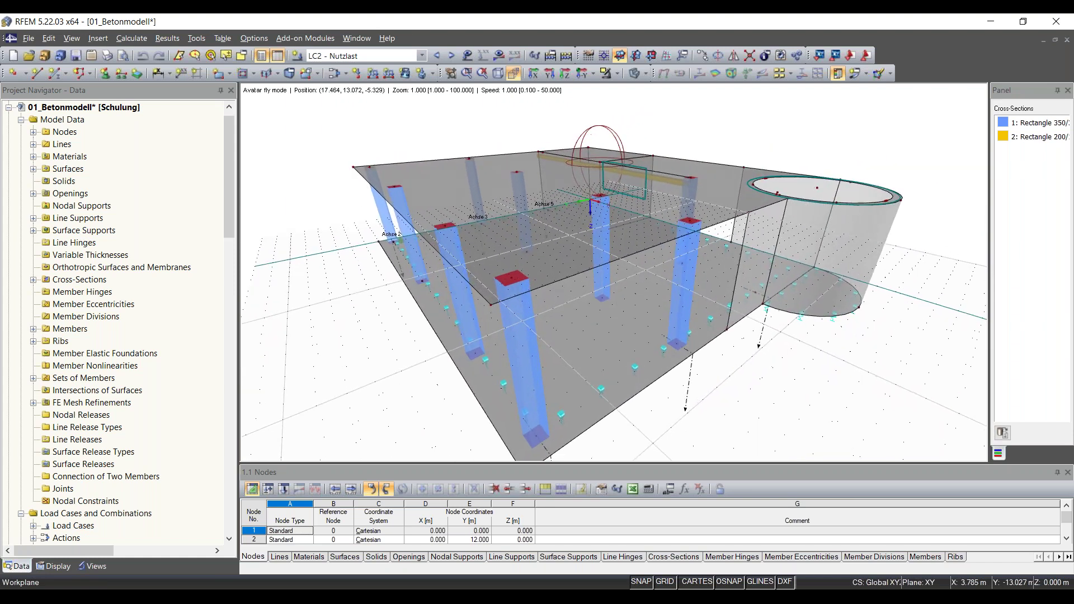
{"action": "key", "text": "Up"}
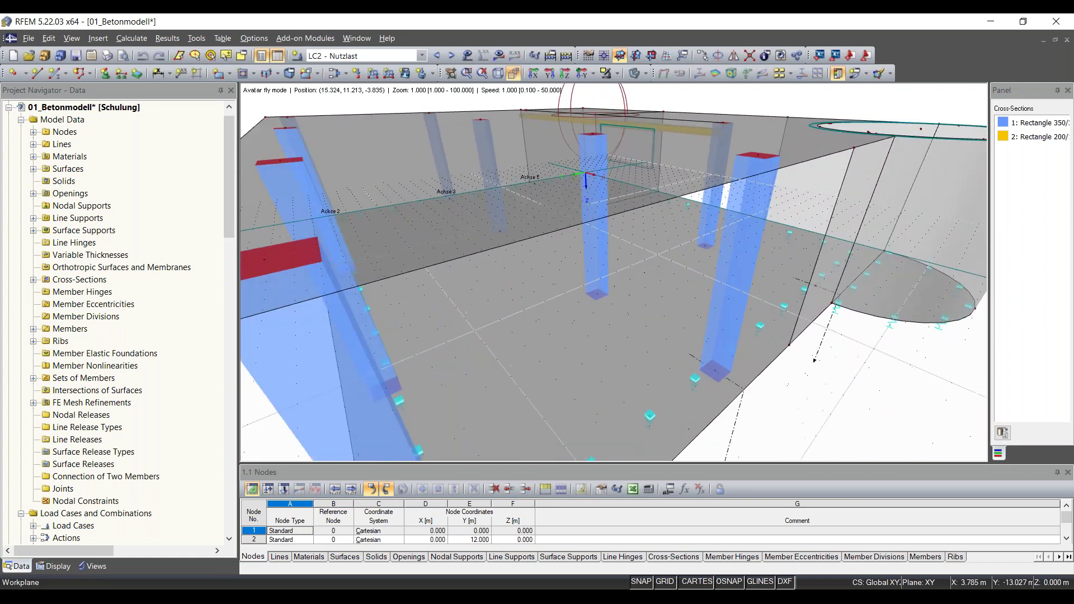
{"action": "key", "text": "Up"}
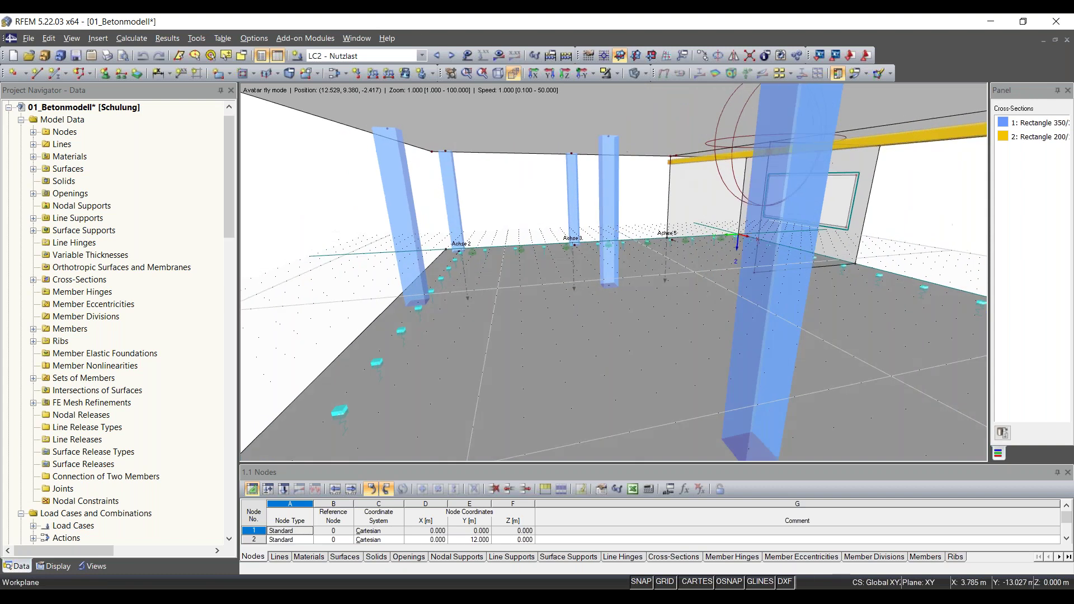
{"action": "key", "text": "Up"}
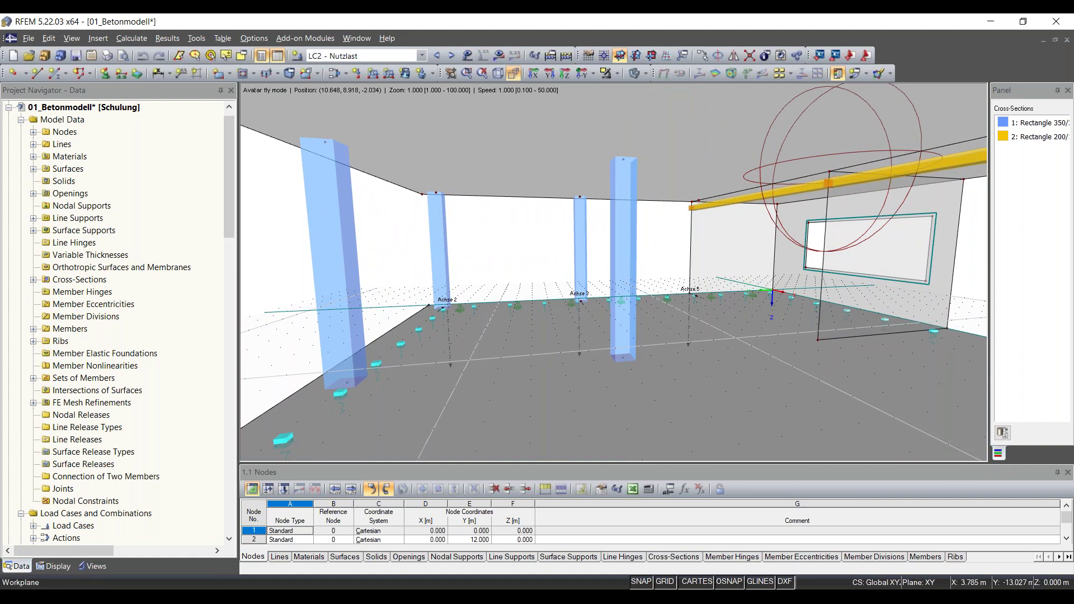
Raise the fly speed to 6.5, look around the building's interior while flying past walls and columns, and leave fly mode
{"action": "key", "text": "Right"}
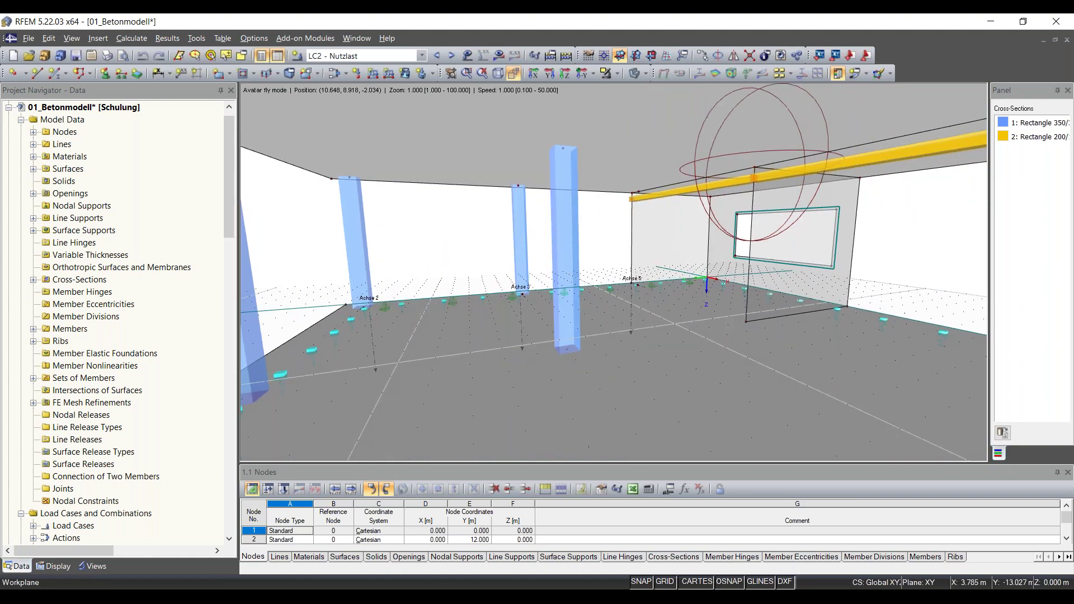
{"action": "key", "text": "Left"}
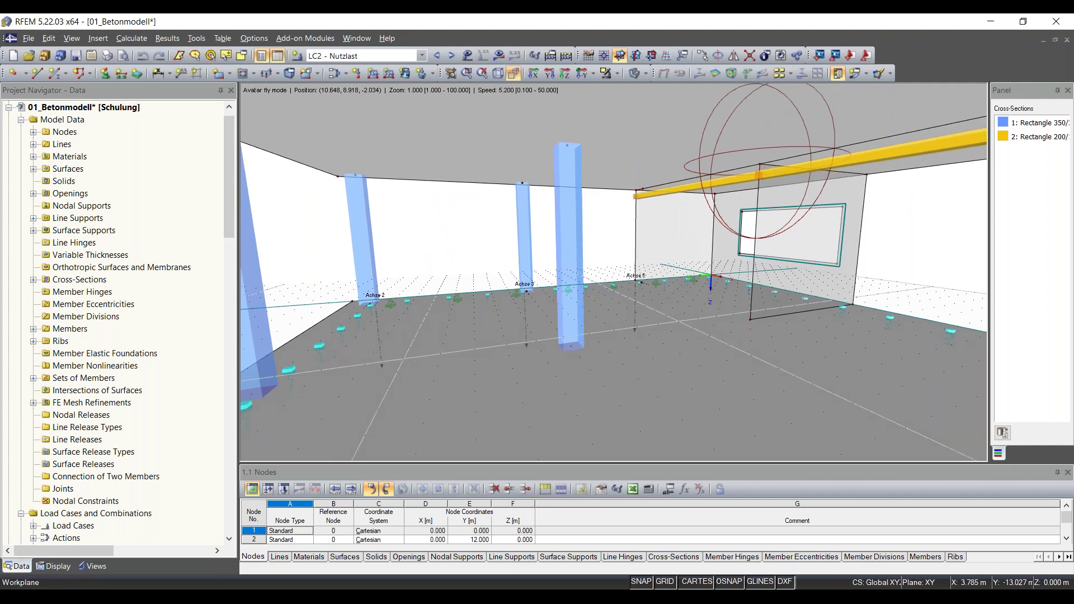
{"action": "key", "text": "Up"}
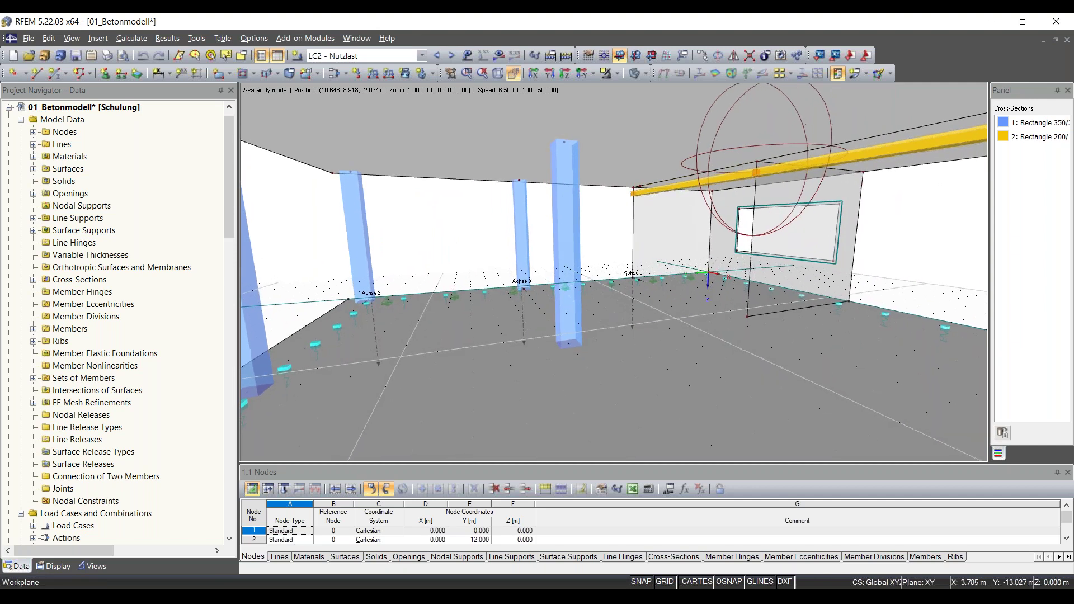
{"action": "key", "text": "Right"}
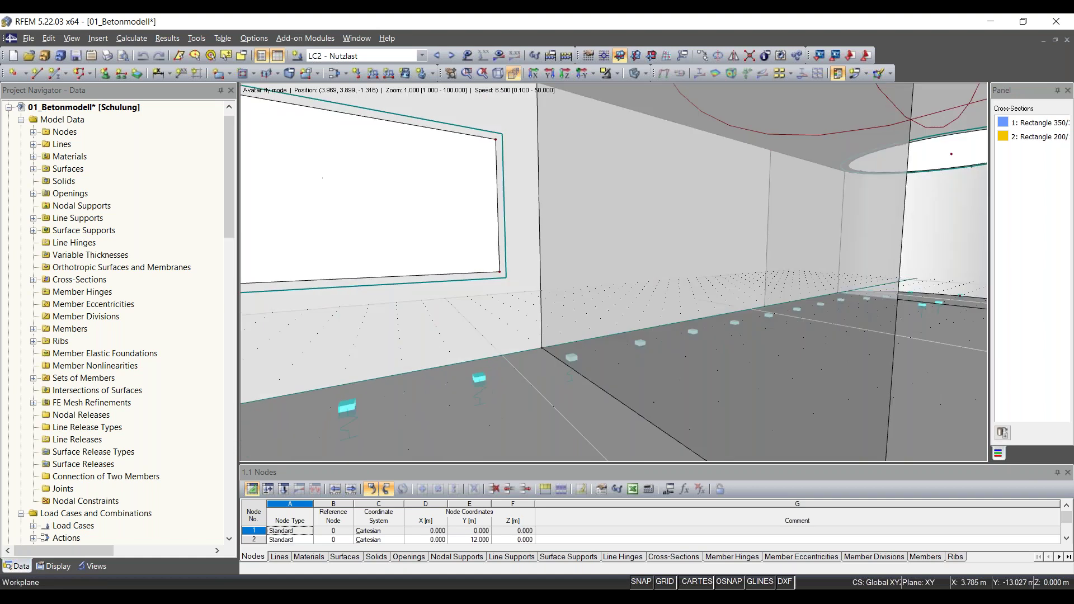
{"action": "key", "text": "Up"}
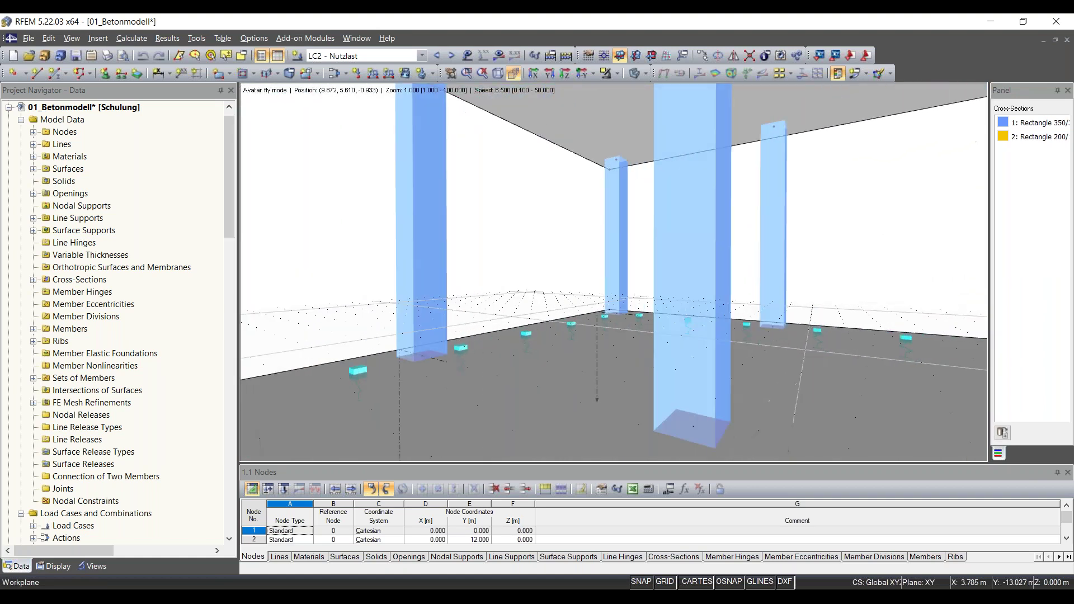
{"action": "key", "text": "Right"}
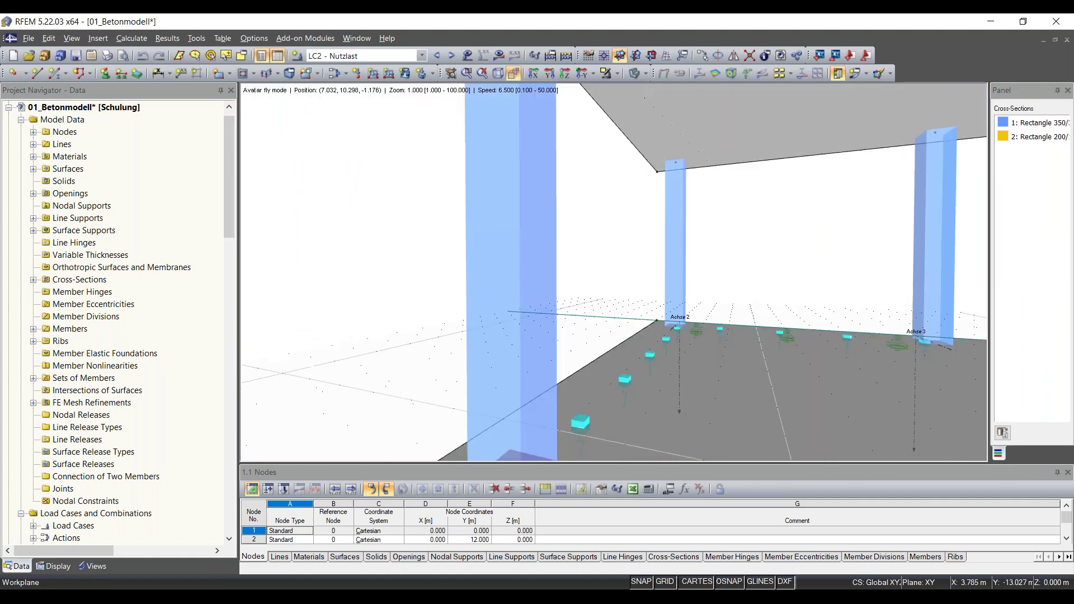
{"action": "key", "text": "Up"}
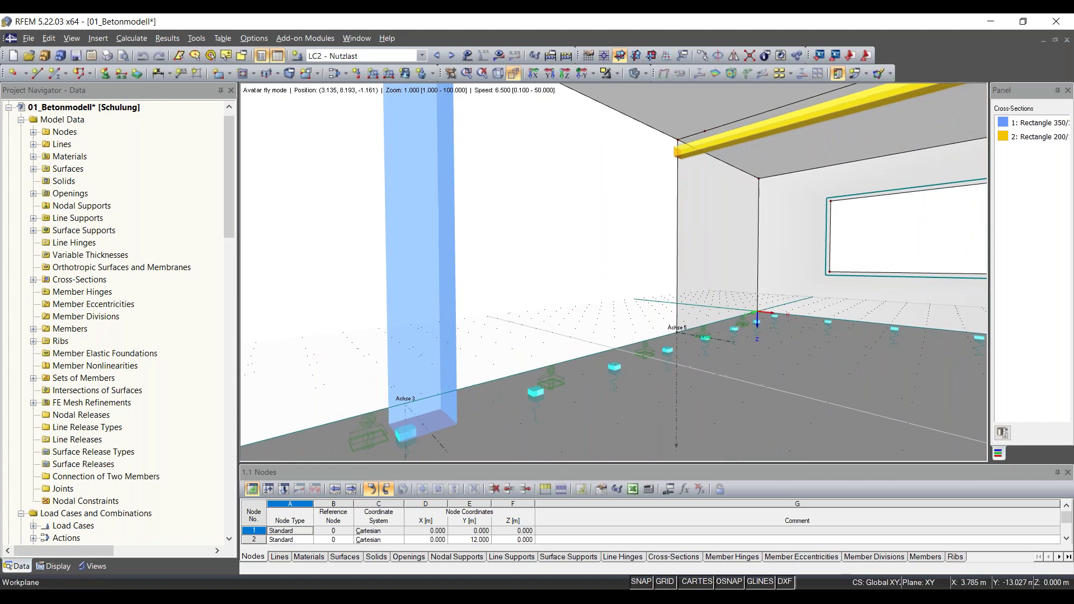
{"action": "key", "text": "Escape"}
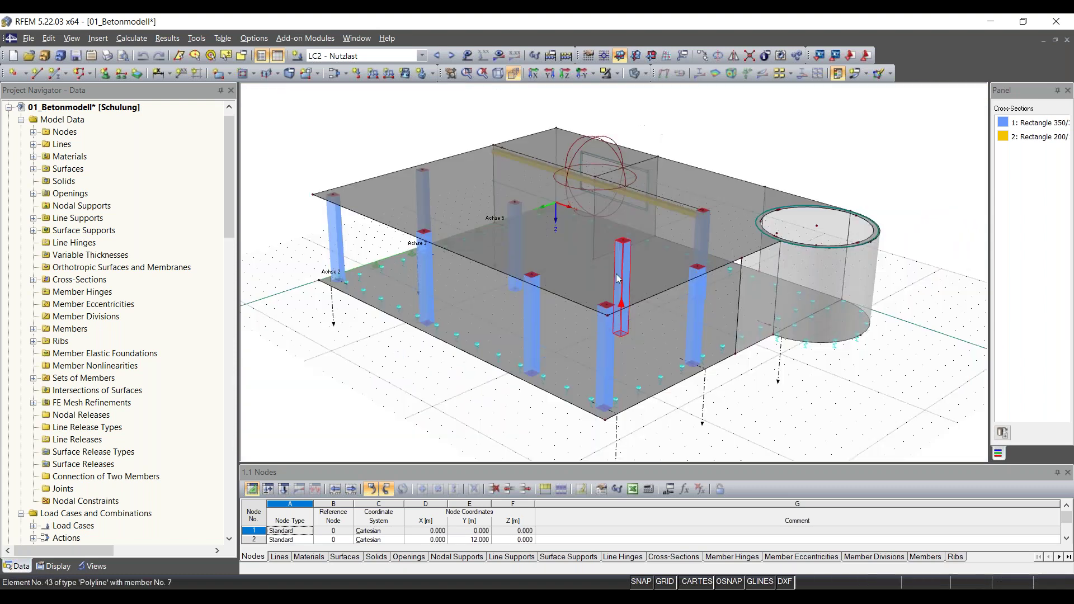
Calculate load case LC2 - Nutzlast and display the global deformations u of the building
{"action": "middle_click_drag", "start_coordinate": [931, 329], "coordinate": [985, 355]}
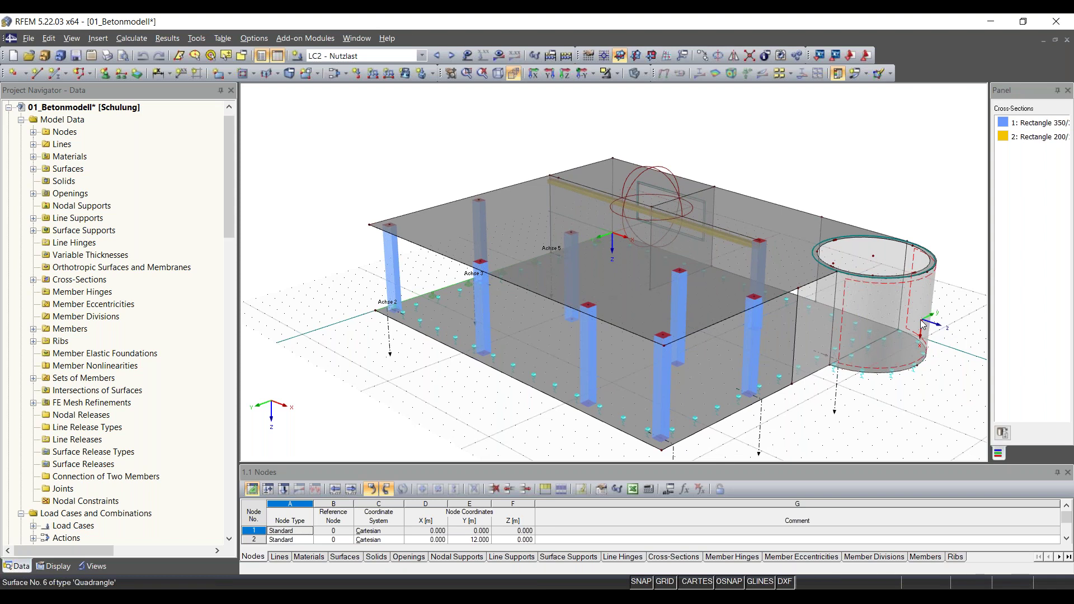
{"action": "left_click", "coordinate": [97, 38]}
{"action": "left_click", "coordinate": [98, 38]}
{"action": "left_click", "coordinate": [131, 39]}
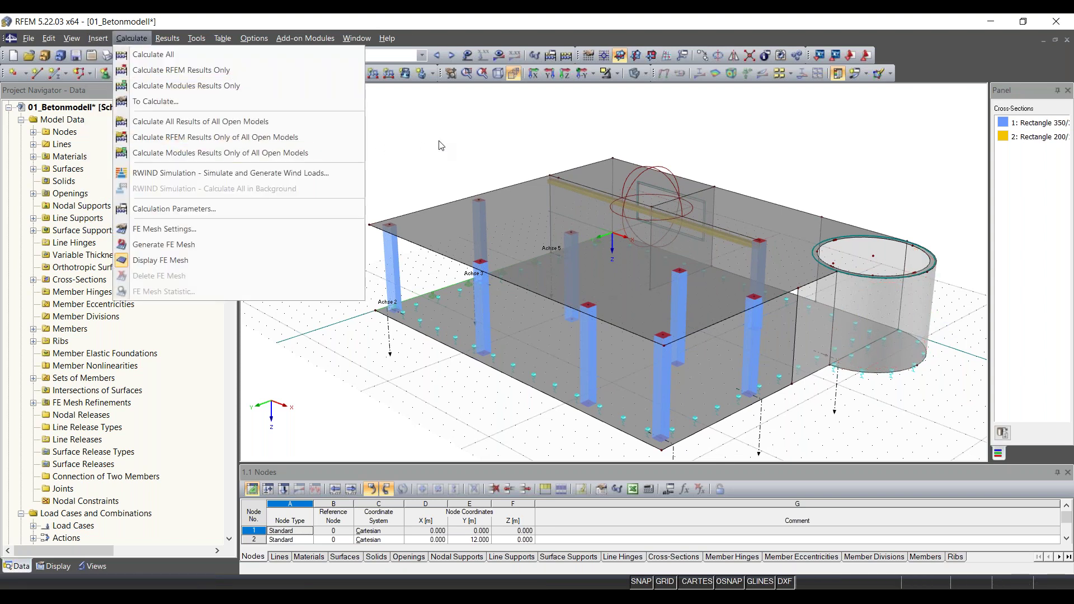
{"action": "left_click", "coordinate": [441, 145]}
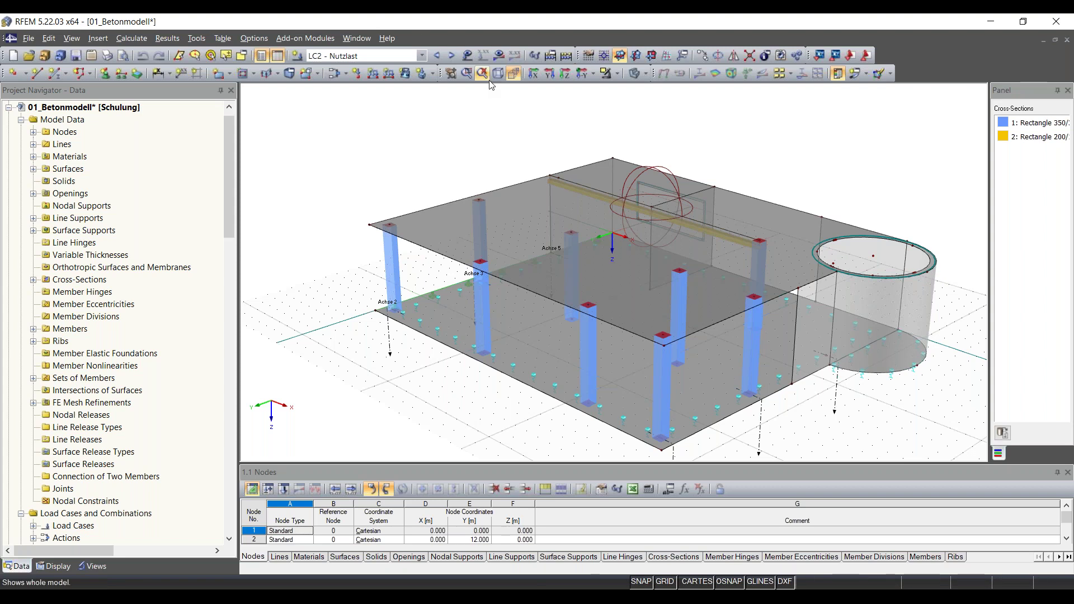
{"action": "left_click", "coordinate": [499, 56]}
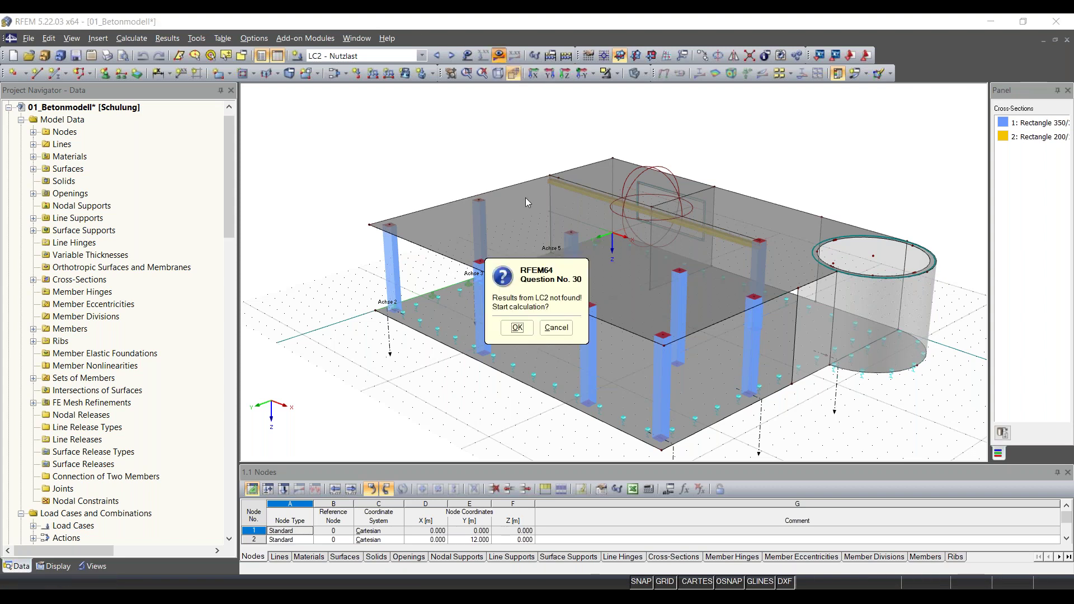
{"action": "left_click", "coordinate": [517, 326]}
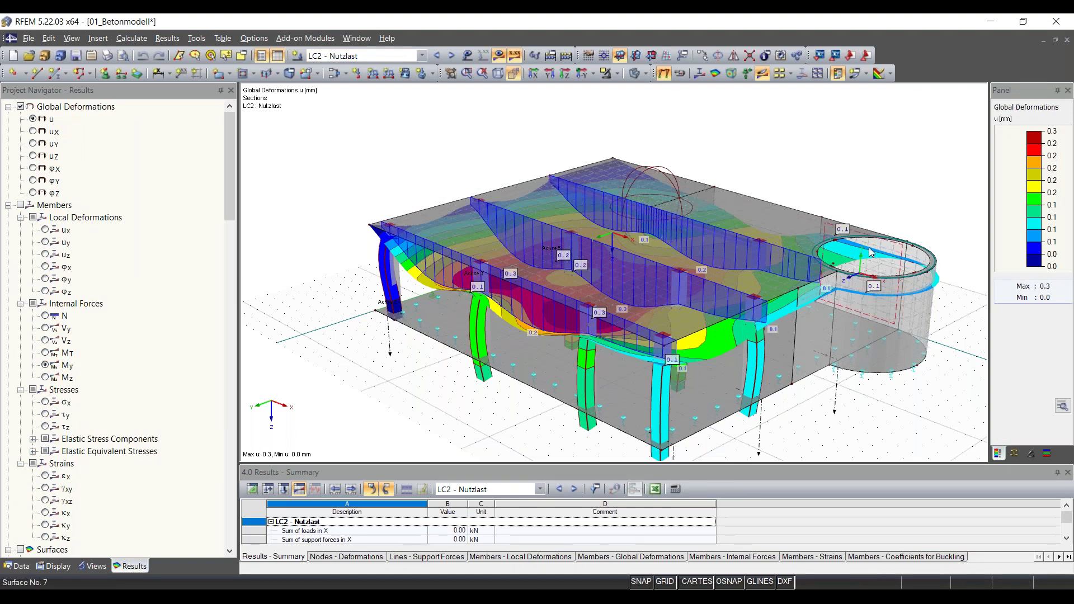
{"action": "middle_click_drag", "start_coordinate": [651, 287], "coordinate": [593, 268]}
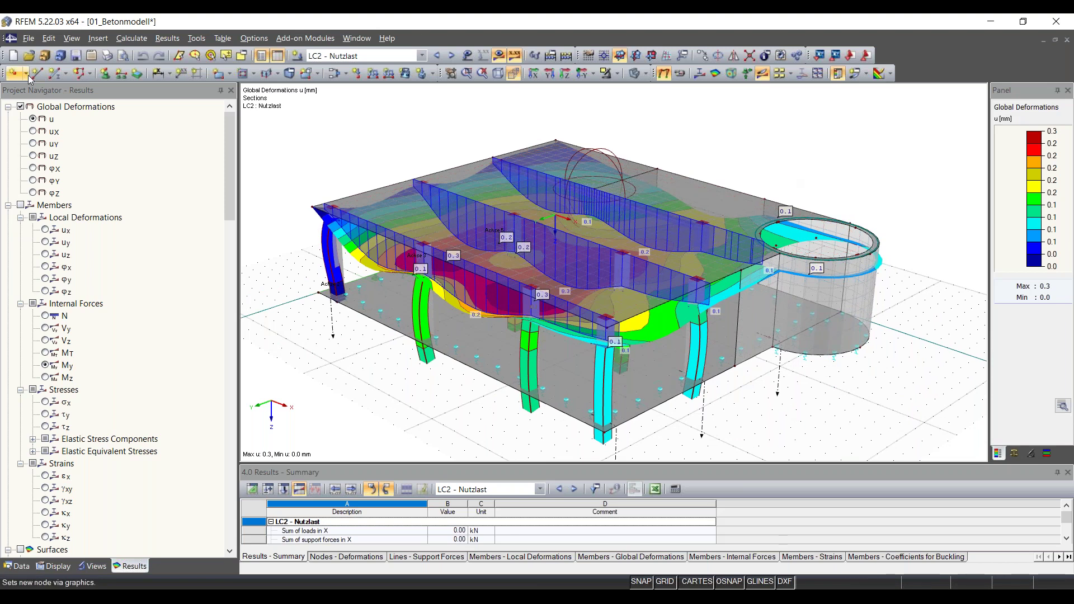
Cut the deformed building with an X-Z clipping plane and shift the plane to an offset of 0.3 m
{"action": "left_click", "coordinate": [96, 39]}
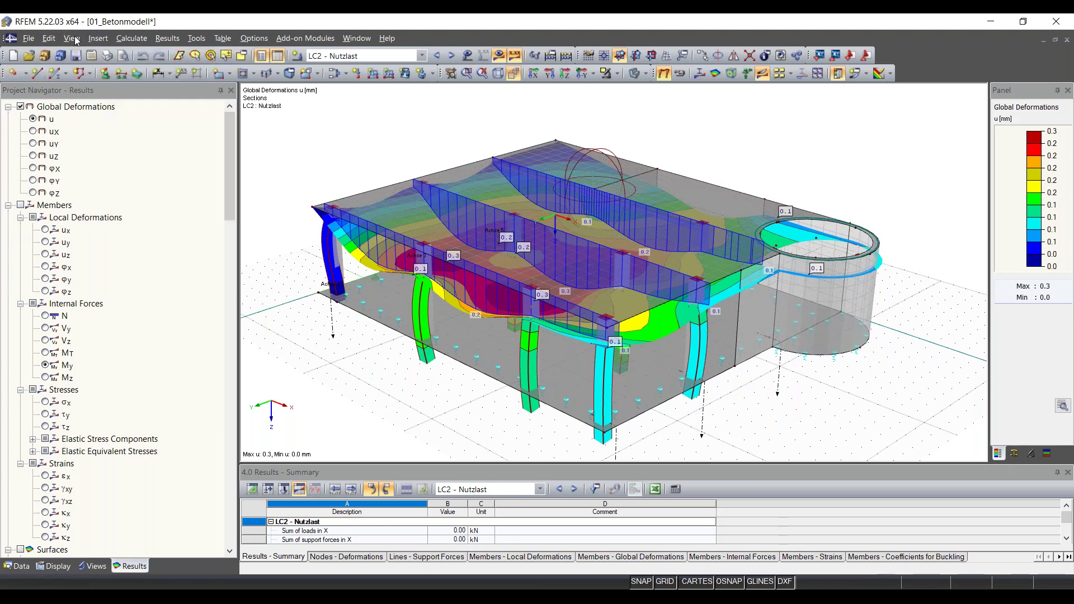
{"action": "left_click", "coordinate": [49, 38]}
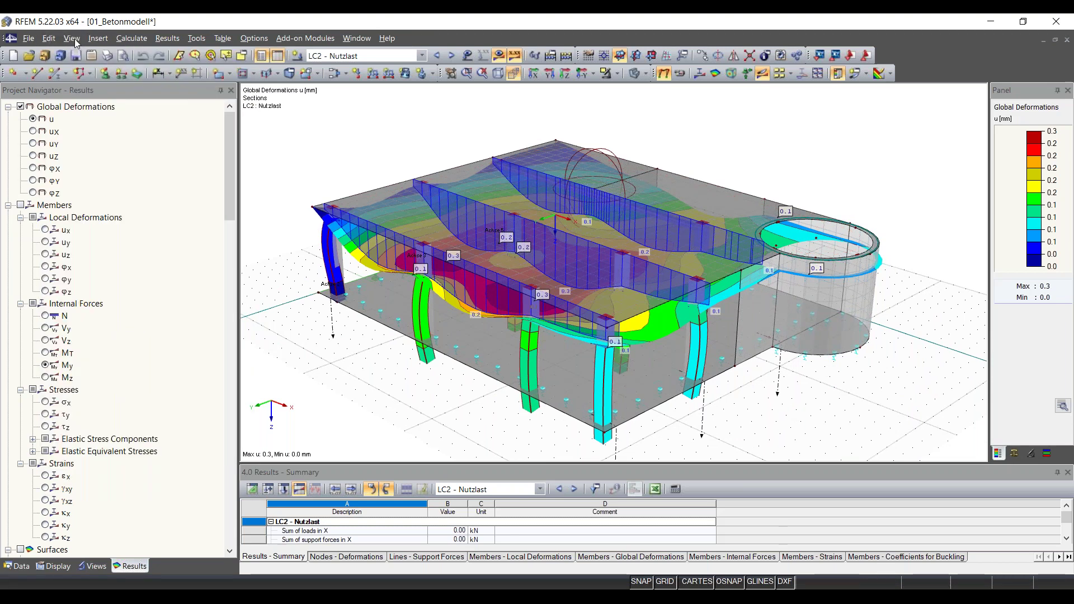
{"action": "left_click", "coordinate": [72, 38]}
{"action": "mouse_move", "coordinate": [93, 43]}
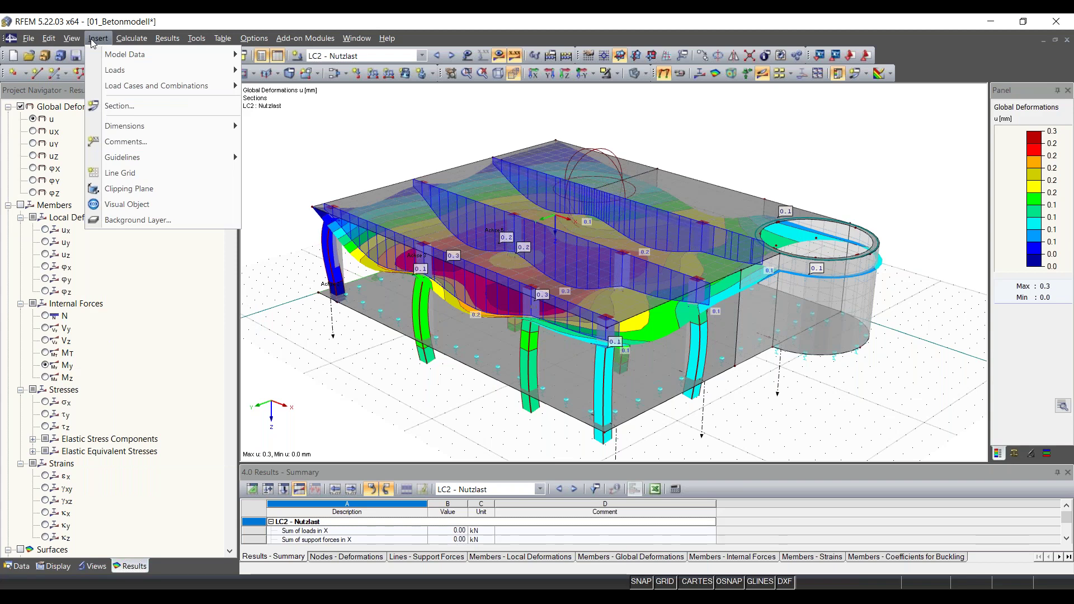
{"action": "left_click", "coordinate": [134, 190]}
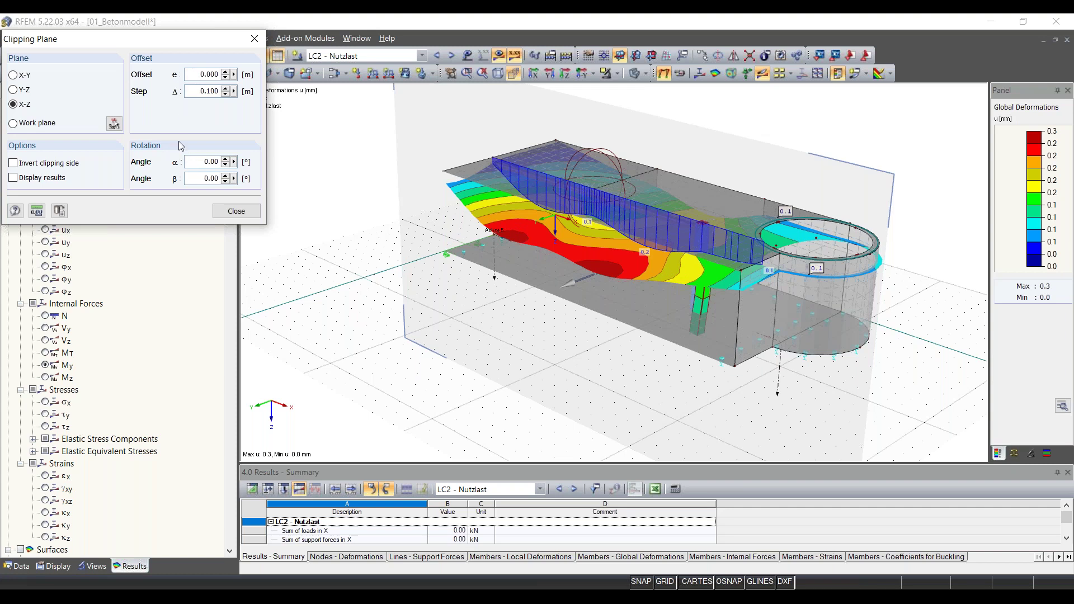
{"action": "scroll", "coordinate": [228, 84], "scroll_direction": "up", "scroll_amount": 7}
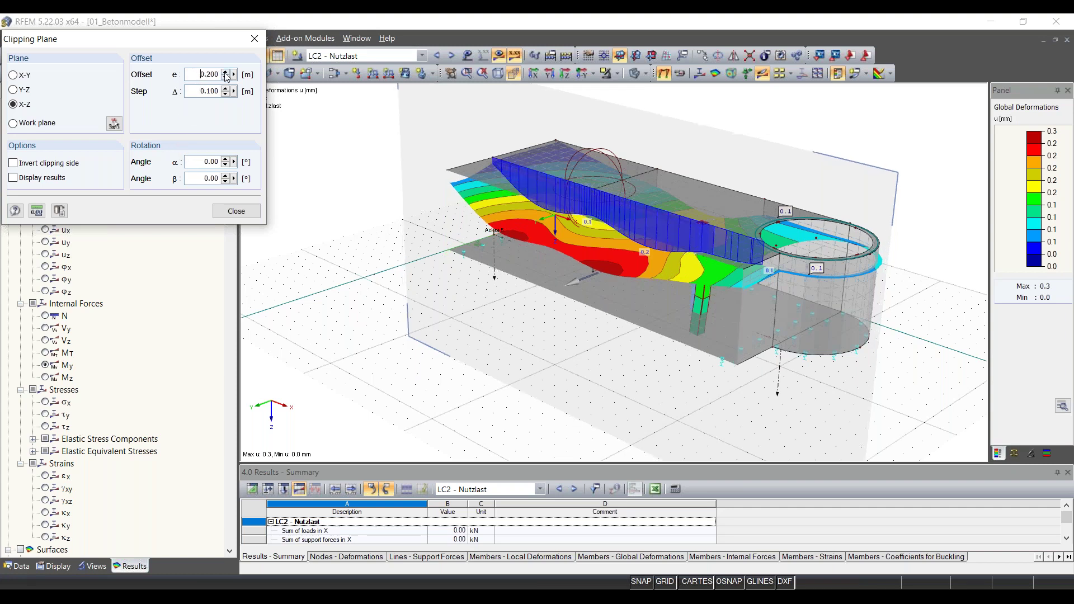
{"action": "scroll", "coordinate": [227, 78], "scroll_direction": "down", "scroll_amount": 4}
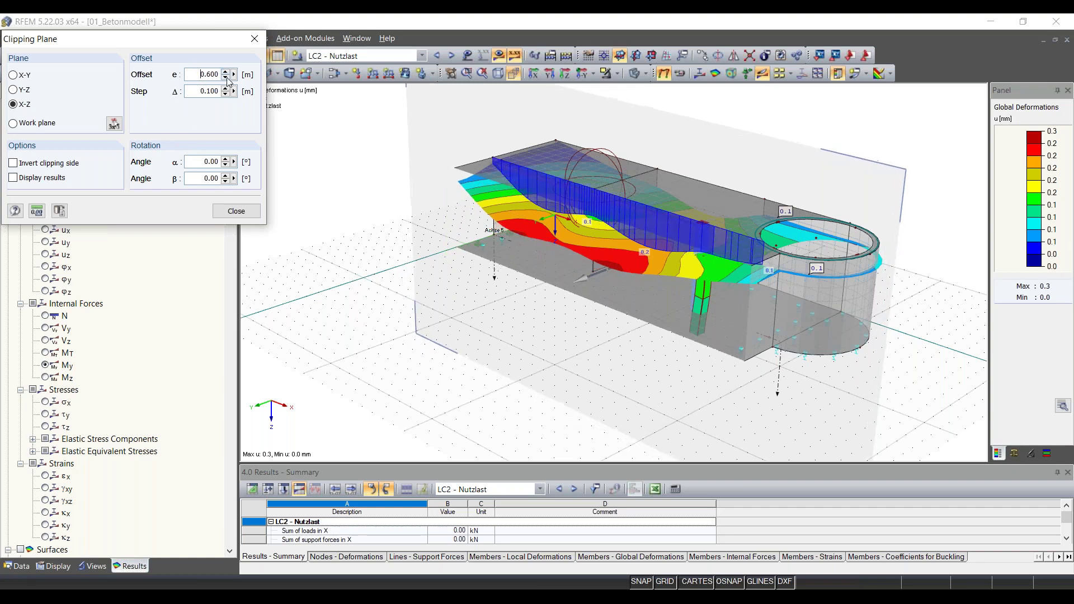
Set the clipping plane's step to 1.1 m, then shift the plane to an offset of 2.2 m and back to 0
{"action": "left_click", "coordinate": [226, 88]}
{"action": "scroll", "coordinate": [226, 89], "scroll_direction": "up", "scroll_amount": 5}
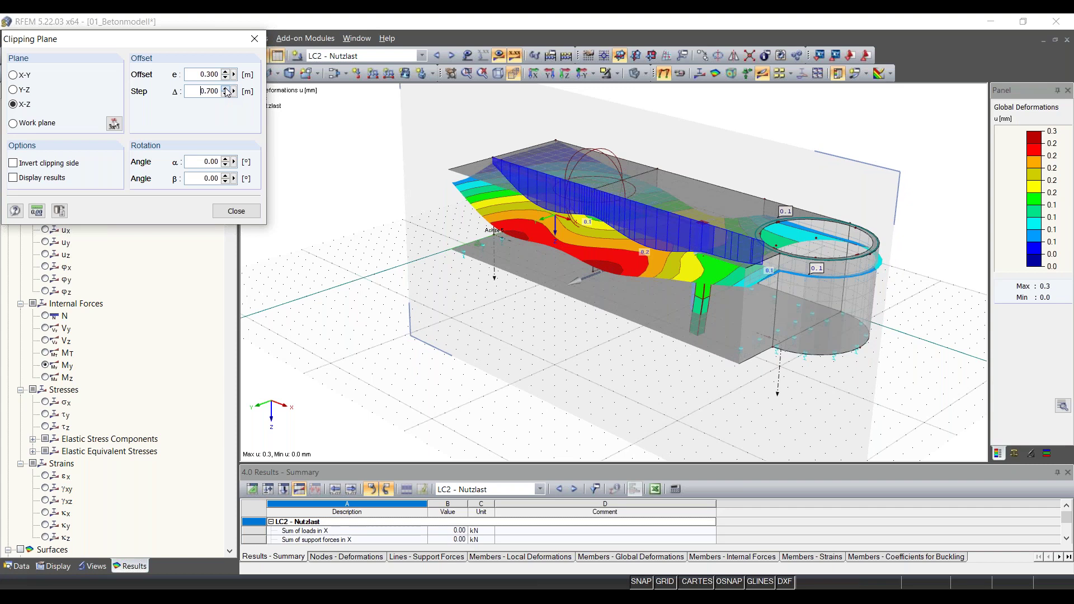
{"action": "scroll", "coordinate": [227, 91], "scroll_direction": "up", "scroll_amount": 2}
{"action": "scroll", "coordinate": [226, 84], "scroll_direction": "up", "scroll_amount": 3}
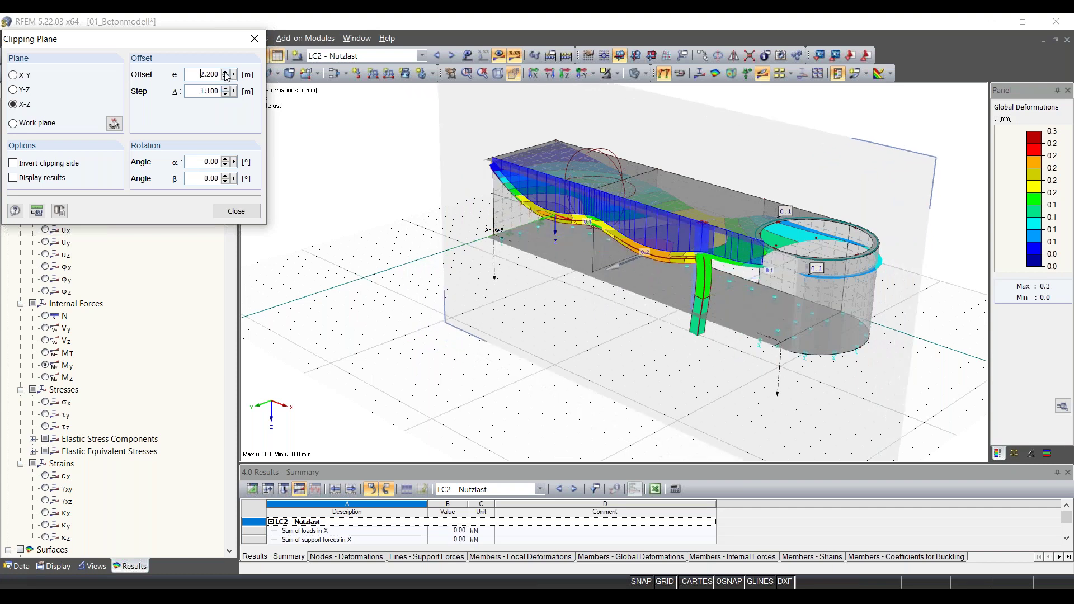
{"action": "scroll", "coordinate": [226, 84], "scroll_direction": "down", "scroll_amount": 3}
Rotate the X-Z clipping plane about angle α to 15° and on to -20°
{"action": "scroll", "coordinate": [226, 161], "scroll_direction": "up", "scroll_amount": 1}
{"action": "scroll", "coordinate": [226, 162], "scroll_direction": "up", "scroll_amount": 1}
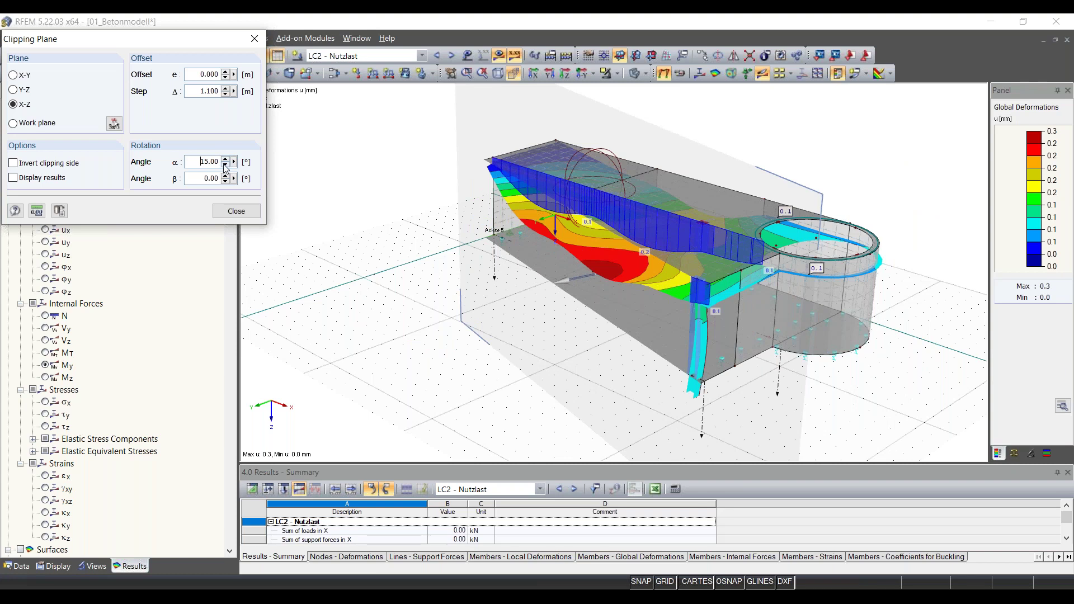
{"action": "scroll", "coordinate": [226, 166], "scroll_direction": "down", "scroll_amount": 2}
{"action": "scroll", "coordinate": [226, 165], "scroll_direction": "down", "scroll_amount": 4}
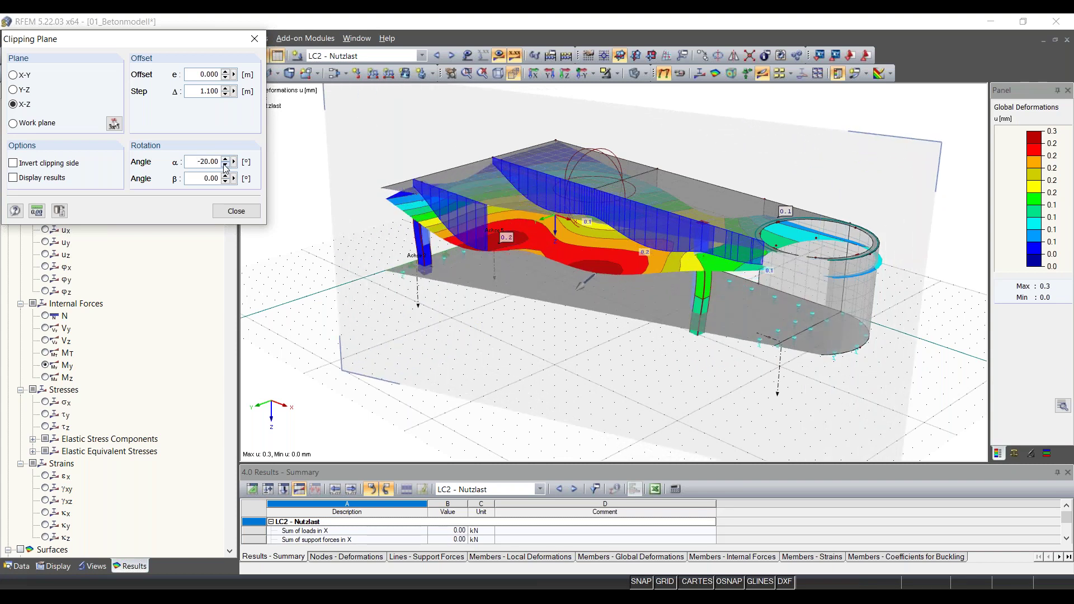
Switch the clipping plane to Y-Z and to X-Y to view those cuts, and end the clipping
{"action": "left_click", "coordinate": [24, 92]}
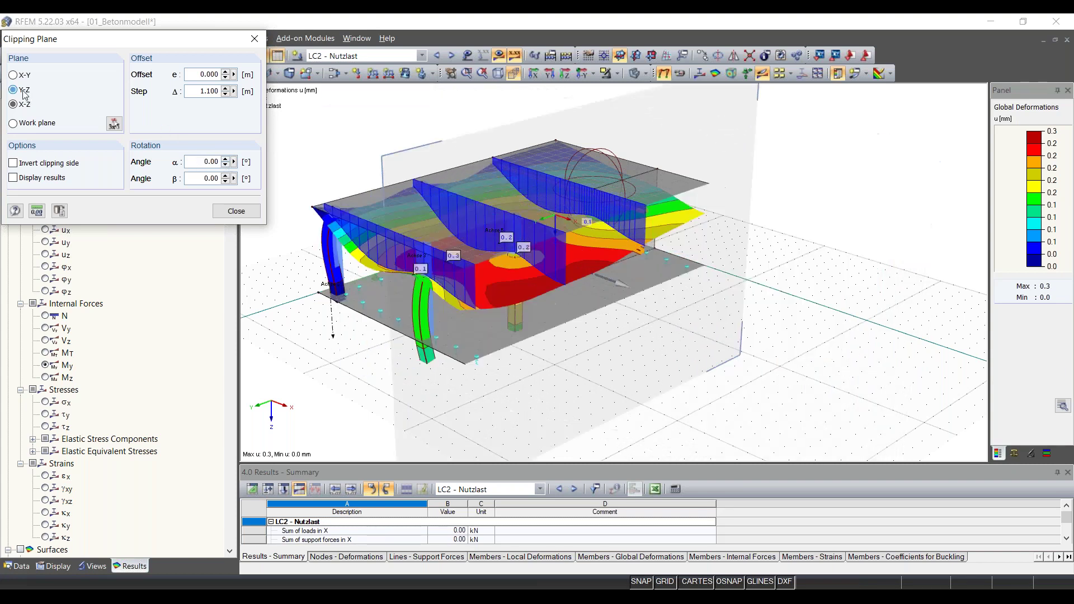
{"action": "left_click", "coordinate": [24, 77]}
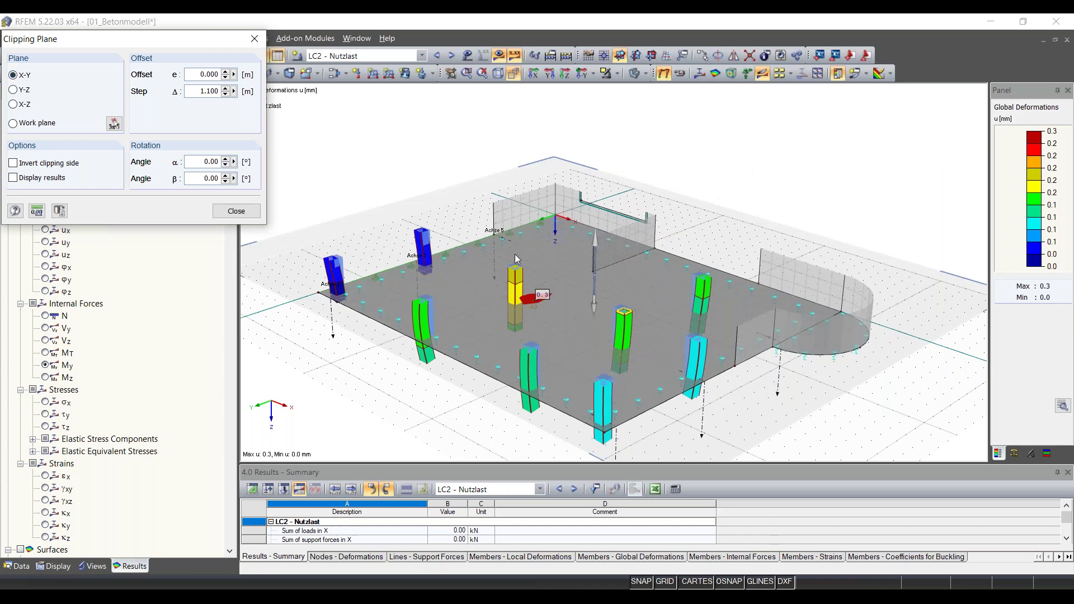
{"action": "left_click", "coordinate": [237, 212]}
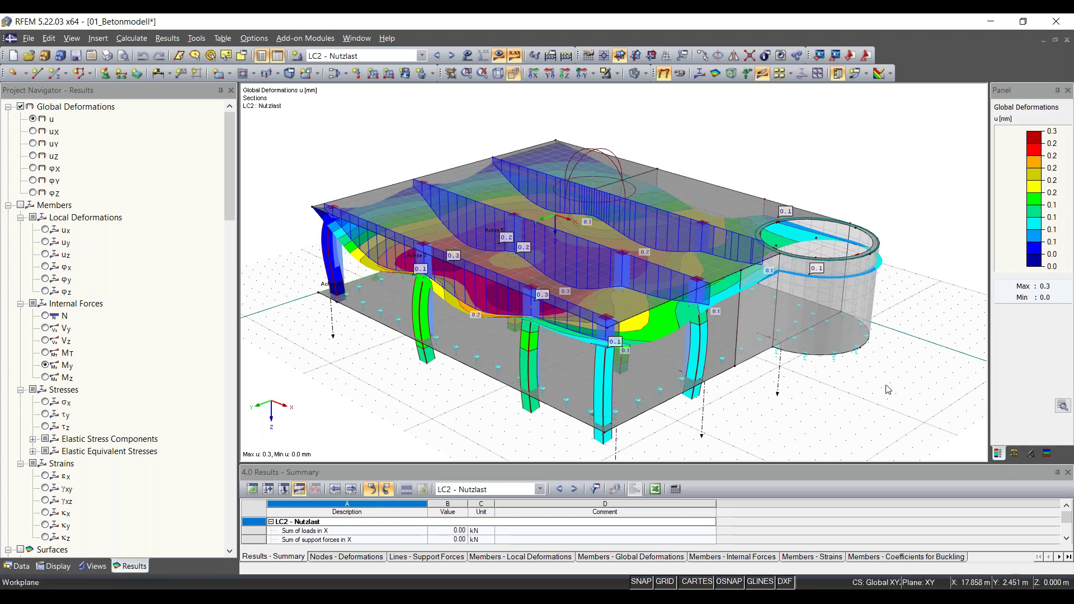
Narrow the project navigator to give the buckled frame model more display space
{"action": "middle_click_drag", "start_coordinate": [880, 392], "coordinate": [804, 420], "text": "ctrl"}
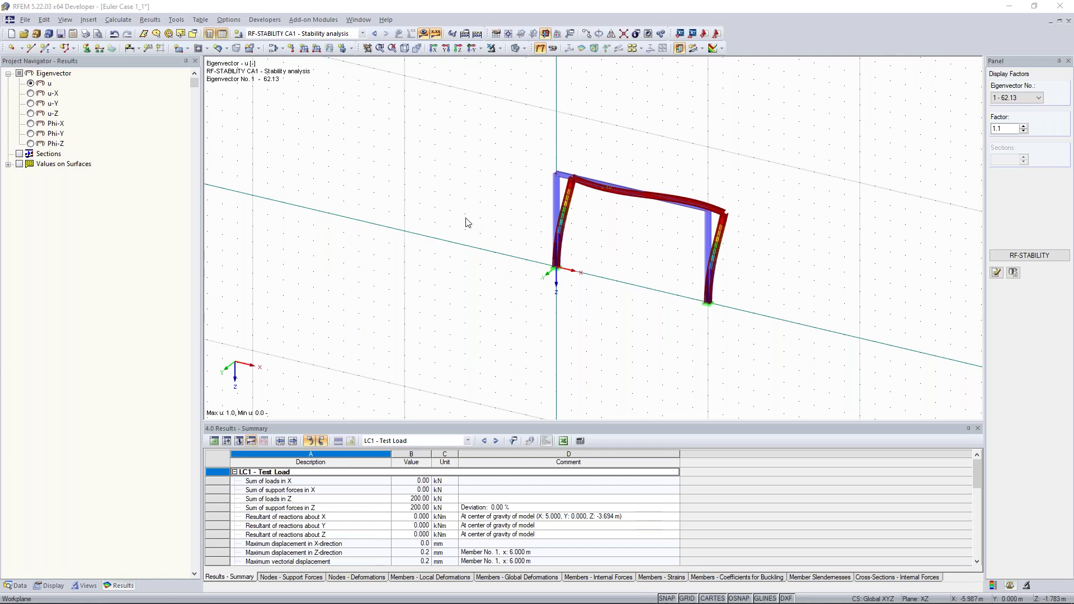
{"action": "scroll", "coordinate": [467, 222], "scroll_direction": "down", "scroll_amount": 1}
{"action": "scroll", "coordinate": [468, 223], "scroll_direction": "up", "scroll_amount": 2}
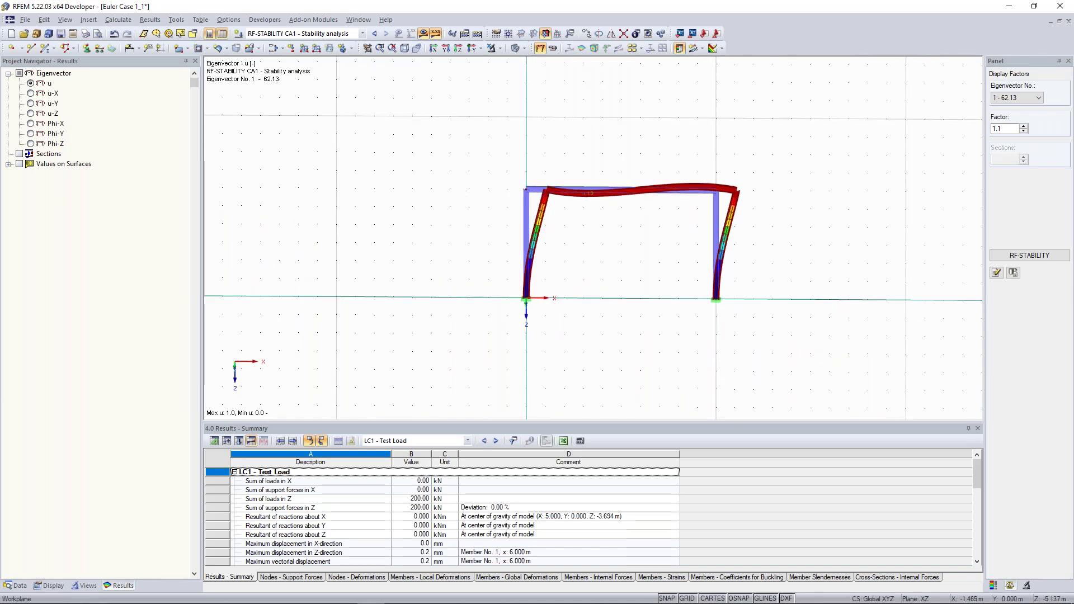
{"action": "middle_click_drag", "start_coordinate": [204, 399], "coordinate": [199, 334], "text": "ctrl"}
{"action": "left_click_drag", "start_coordinate": [200, 324], "coordinate": [143, 326]}
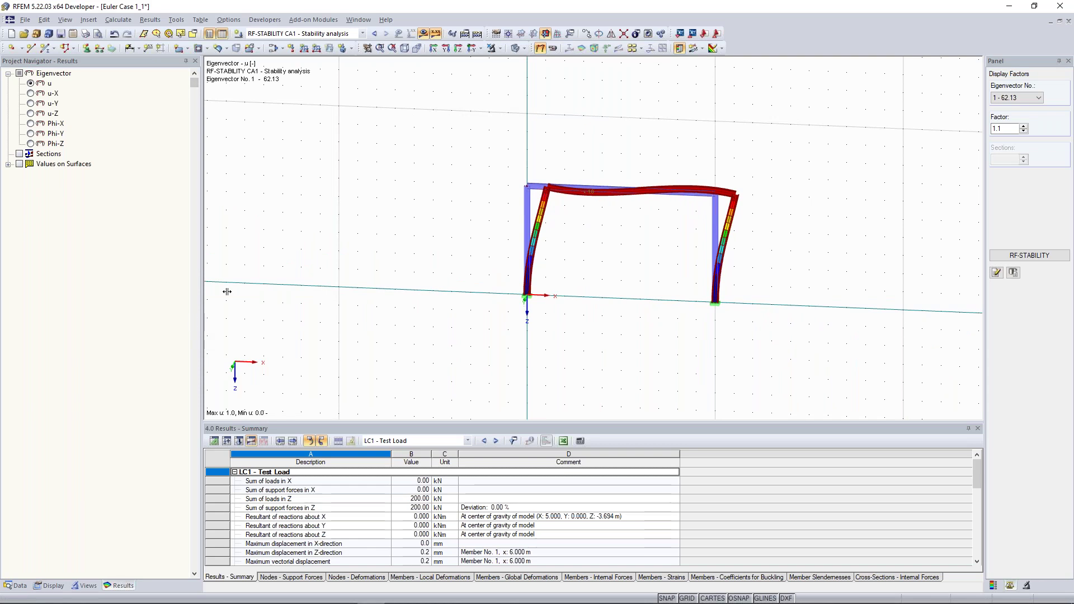
{"action": "middle_click_drag", "start_coordinate": [394, 242], "coordinate": [274, 225]}
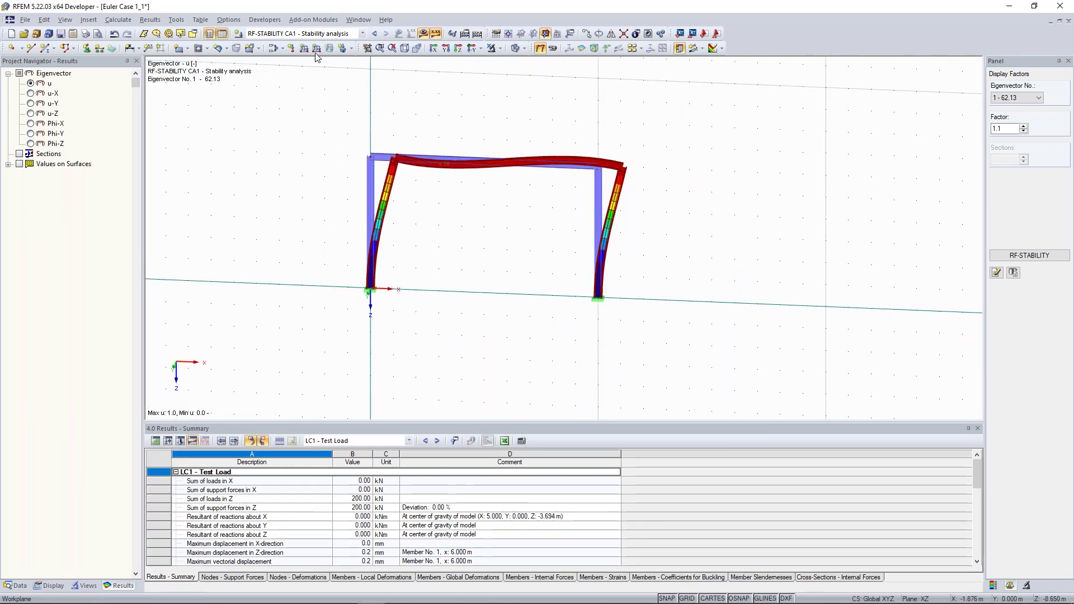
{"action": "middle_click_drag", "start_coordinate": [347, 121], "coordinate": [727, 212], "text": "ctrl"}
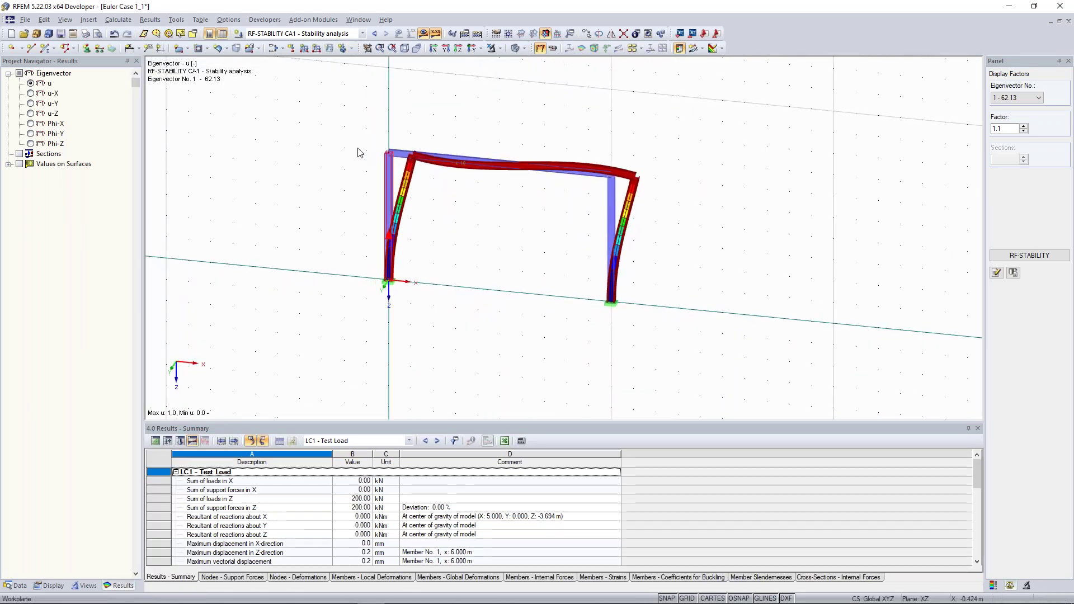
Examine the effective lengths of the frame's members in the RF-STABILITY results, with the window placed below the buckled frame's top
{"action": "left_click", "coordinate": [1017, 260]}
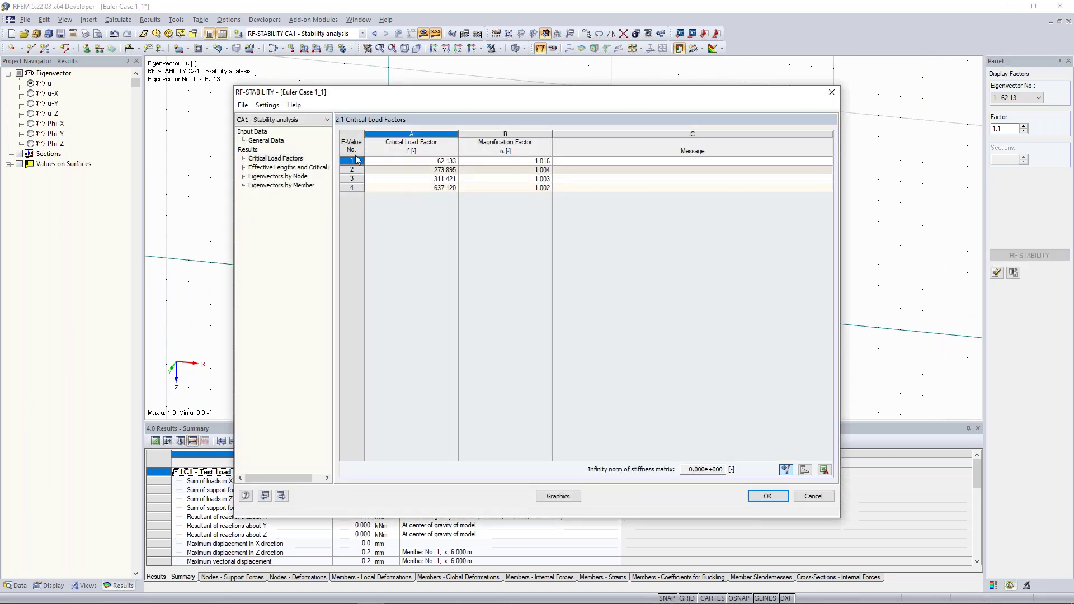
{"action": "left_click", "coordinate": [274, 168]}
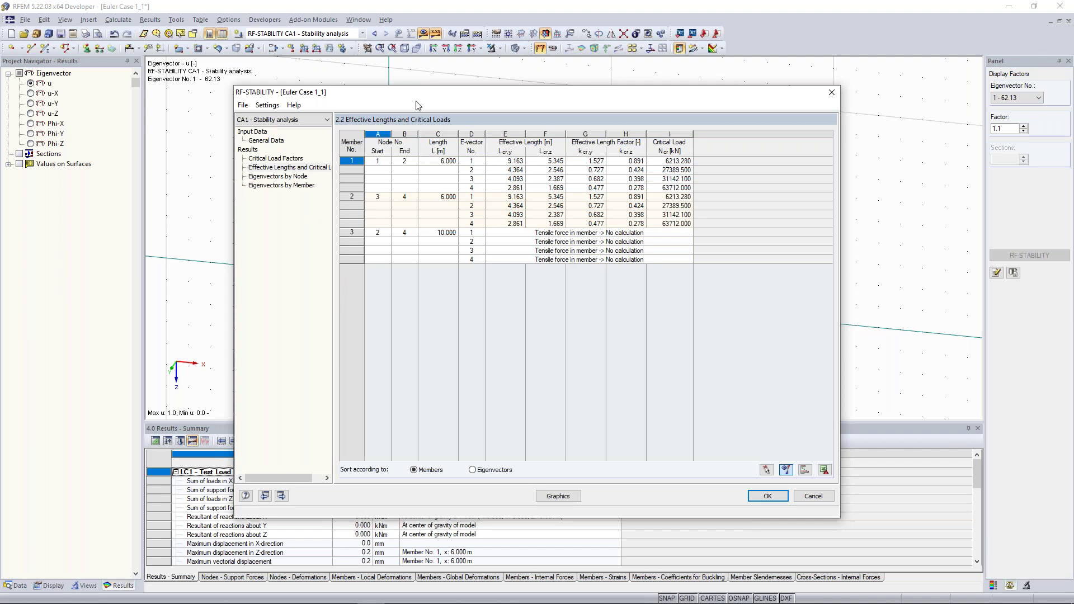
{"action": "left_click_drag", "start_coordinate": [419, 93], "coordinate": [380, 272]}
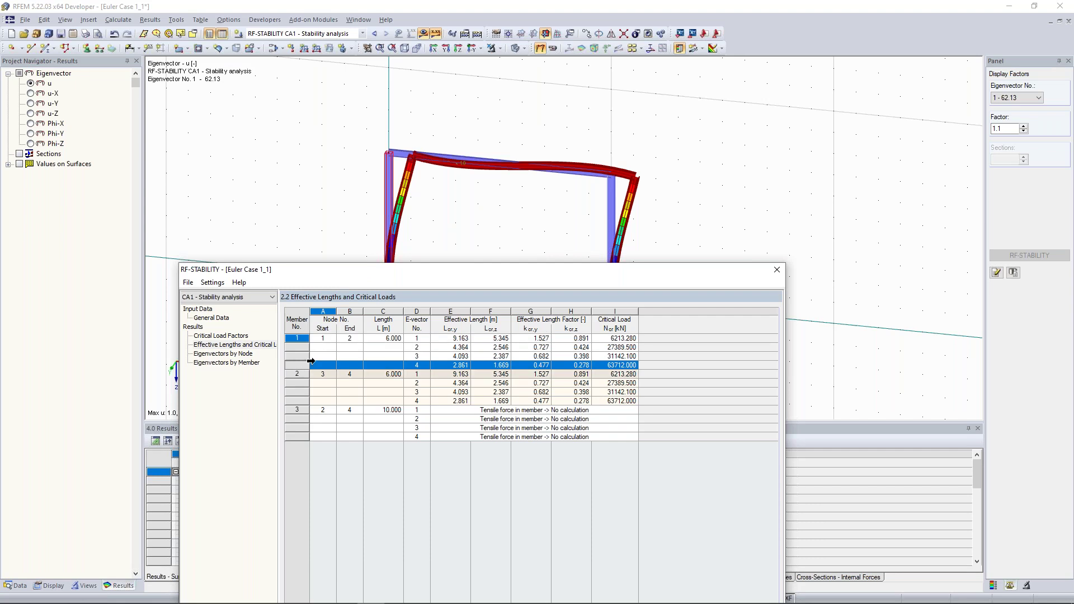
{"action": "left_click", "coordinate": [454, 339]}
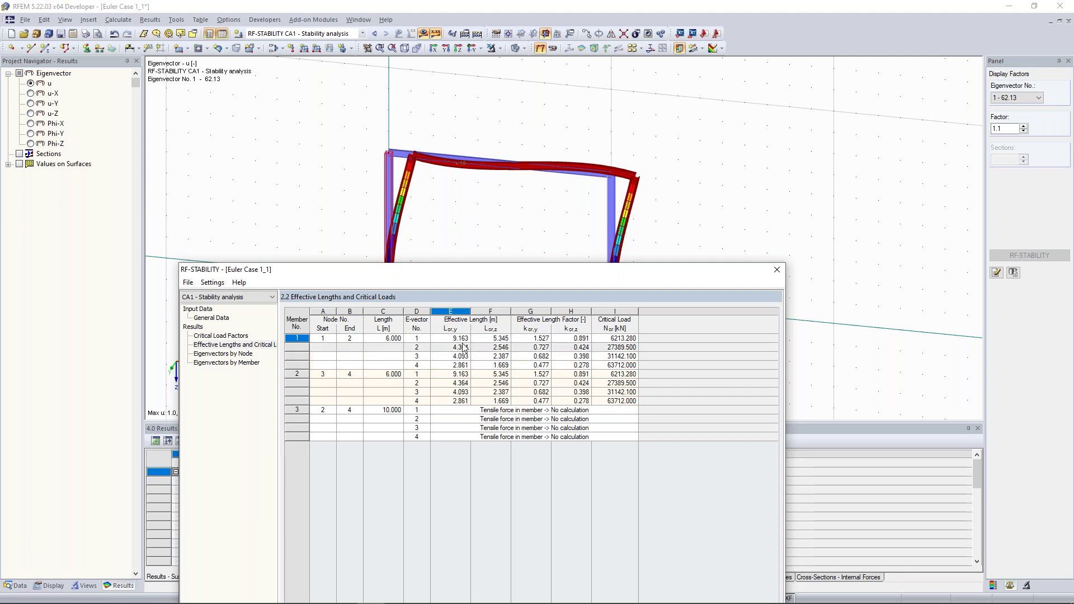
Close the stability results and delete the frame's beam and second column, keeping only the column at the origin
{"action": "left_click", "coordinate": [778, 270]}
{"action": "left_click_drag", "start_coordinate": [743, 358], "coordinate": [425, 122]}
{"action": "key", "text": "Delete"}
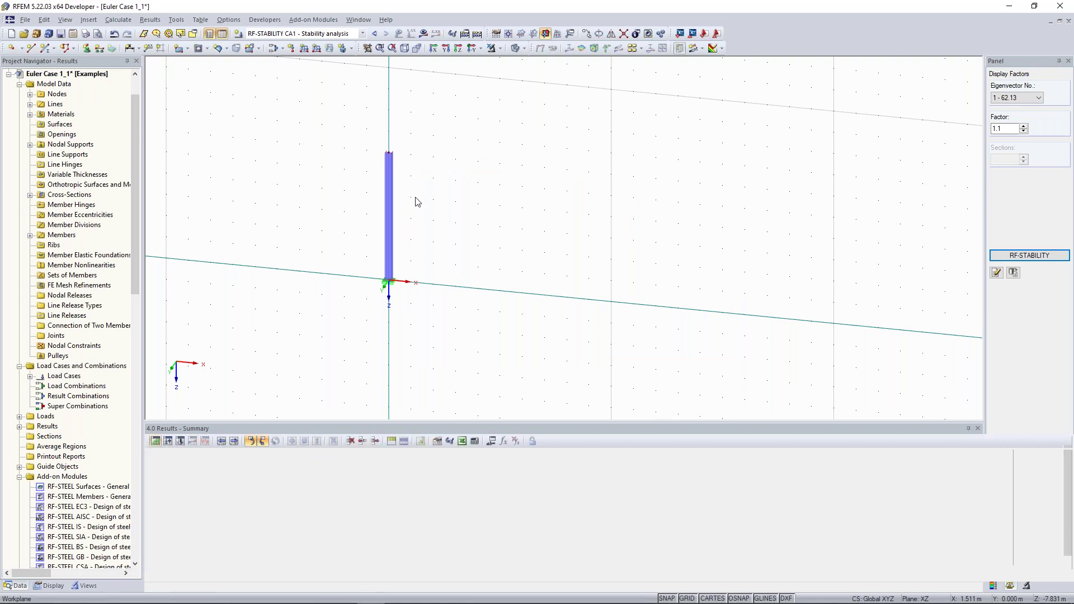
Calculate all results for the single column, skipping the nodal support plausibility check for all objects
{"action": "middle_click_drag", "start_coordinate": [338, 212], "coordinate": [386, 210]}
{"action": "scroll", "coordinate": [439, 235], "scroll_direction": "up", "scroll_amount": 1}
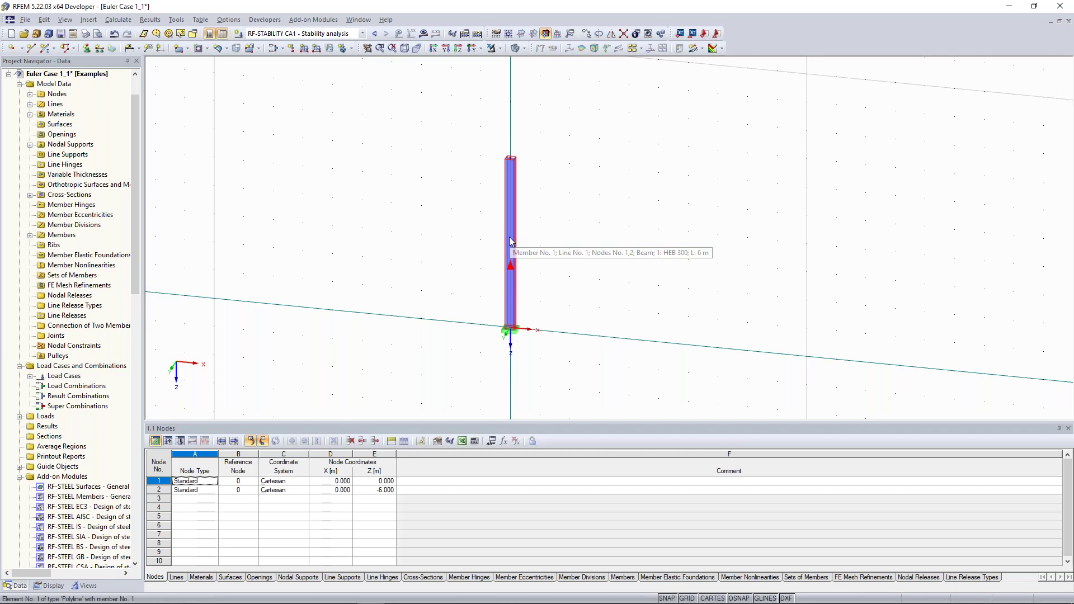
{"action": "left_click", "coordinate": [477, 33]}
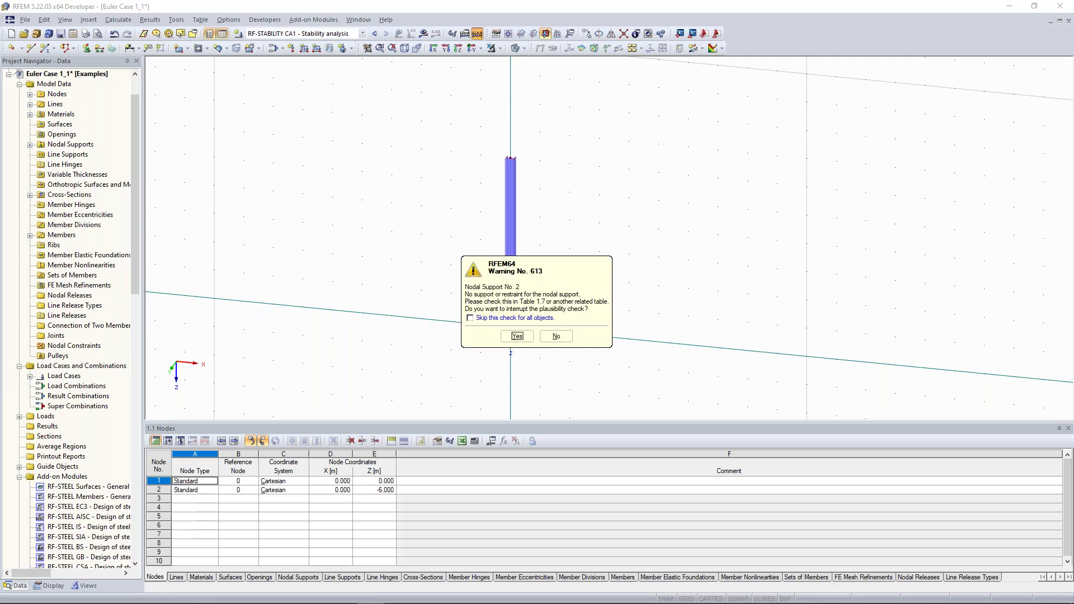
{"action": "key", "text": "Return"}
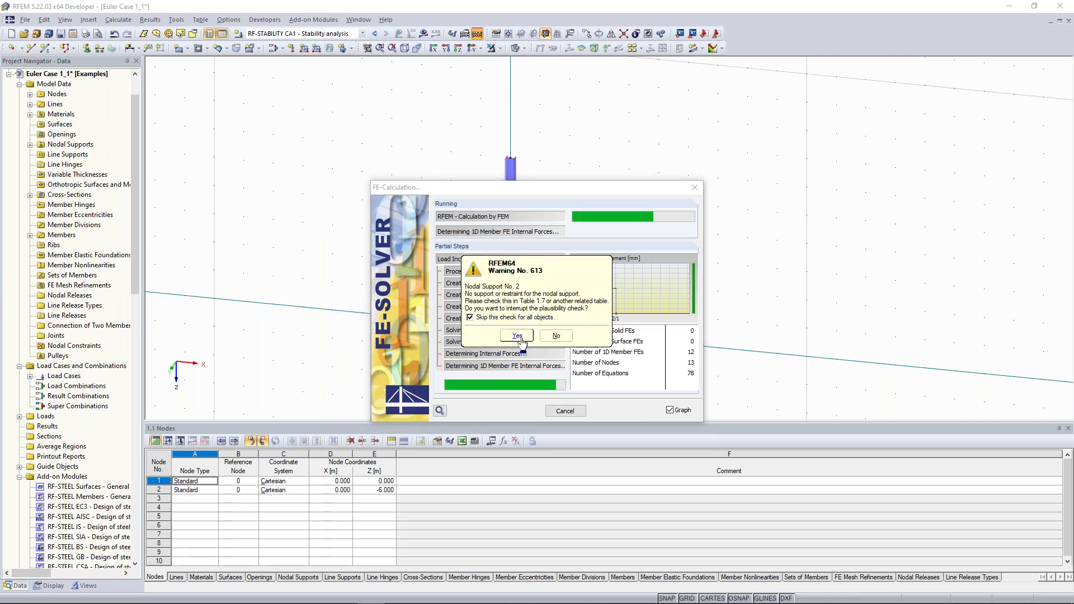
{"action": "left_click", "coordinate": [518, 336]}
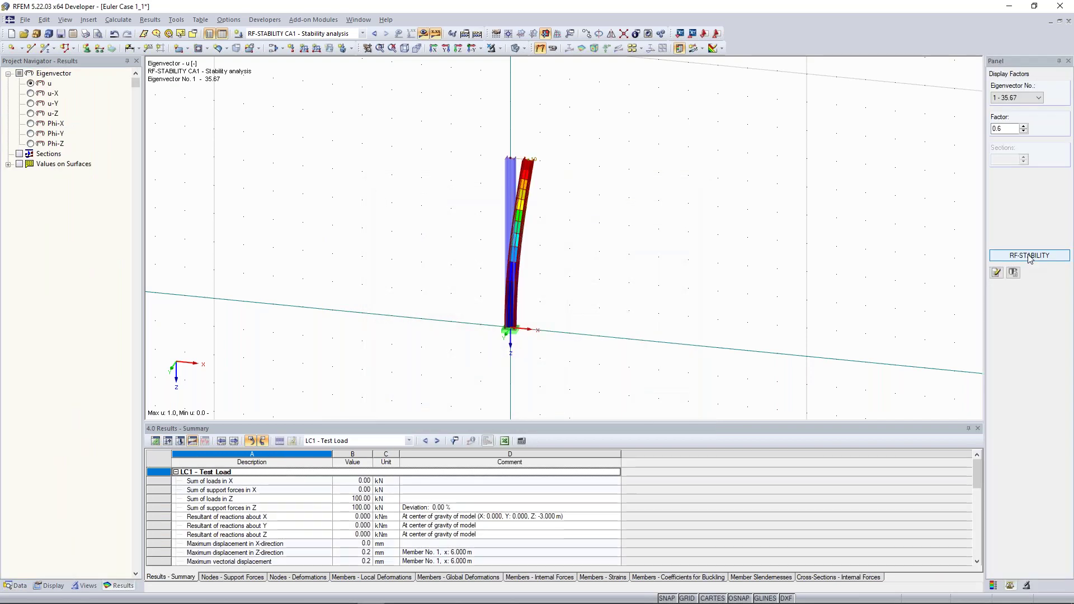
Examine the single column's critical load factors and effective lengths in the RF-STABILITY results
{"action": "left_click", "coordinate": [1029, 256]}
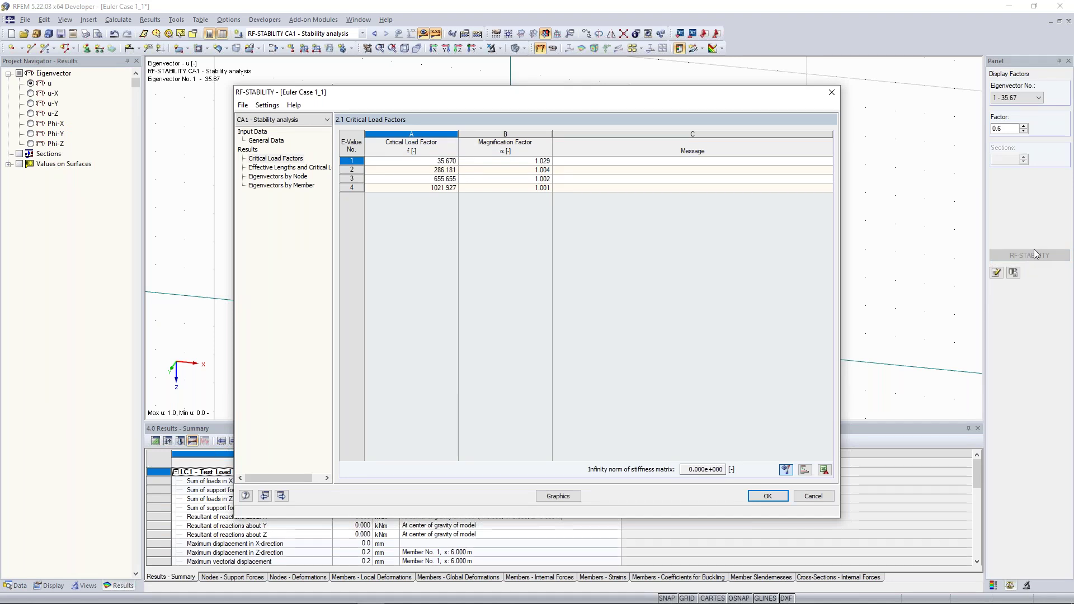
{"action": "key", "text": "Down"}
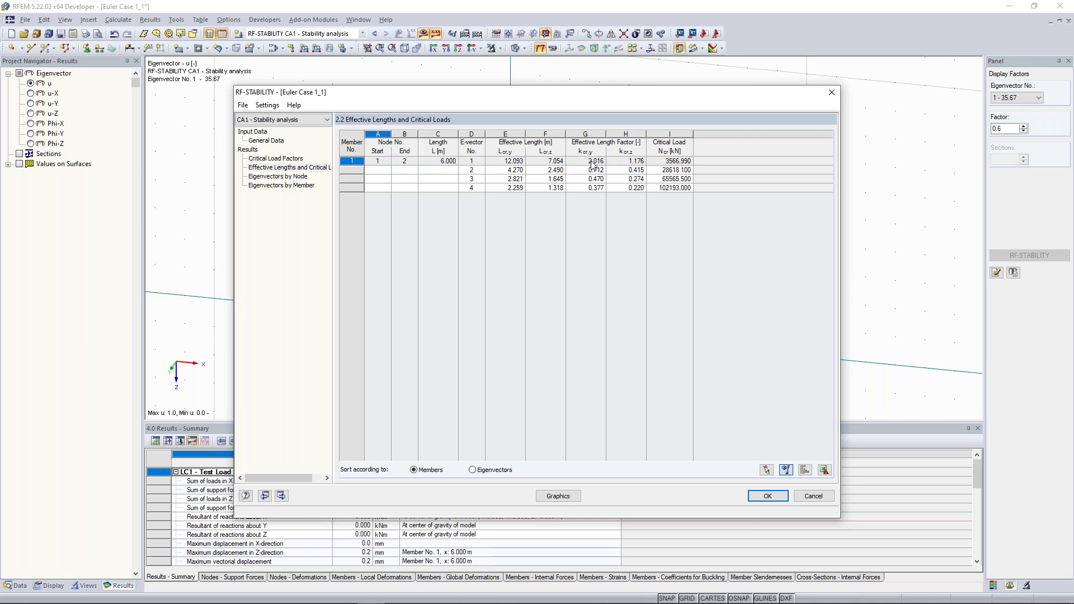
{"action": "left_click", "coordinate": [831, 92]}
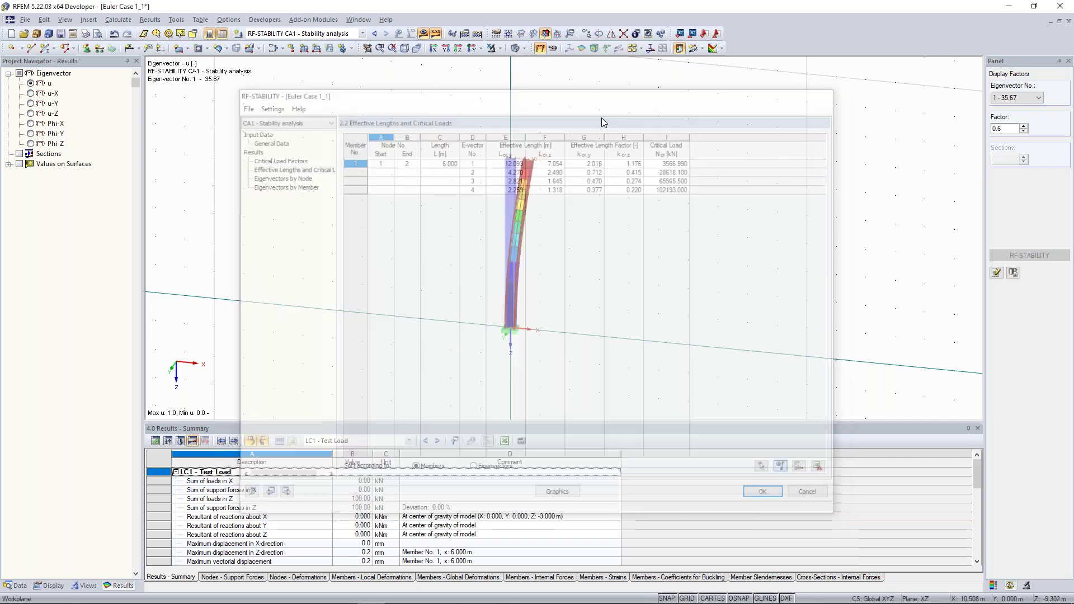
Deactivate the shear stiffness of members in the global calculation parameters and accept deleting the existing results
{"action": "middle_click_drag", "start_coordinate": [350, 120], "coordinate": [344, 124]}
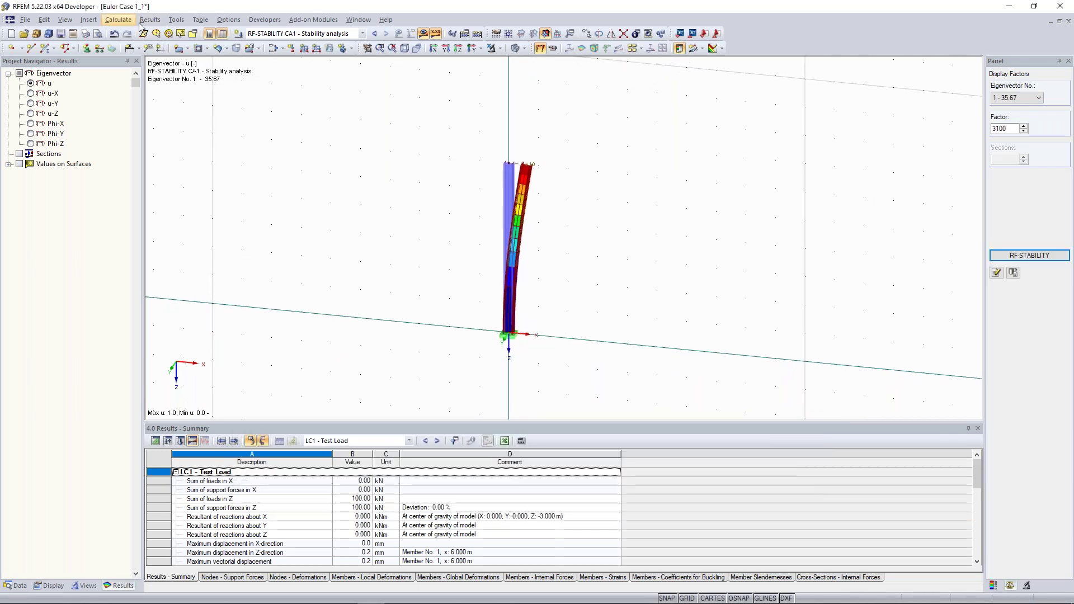
{"action": "left_click", "coordinate": [118, 20]}
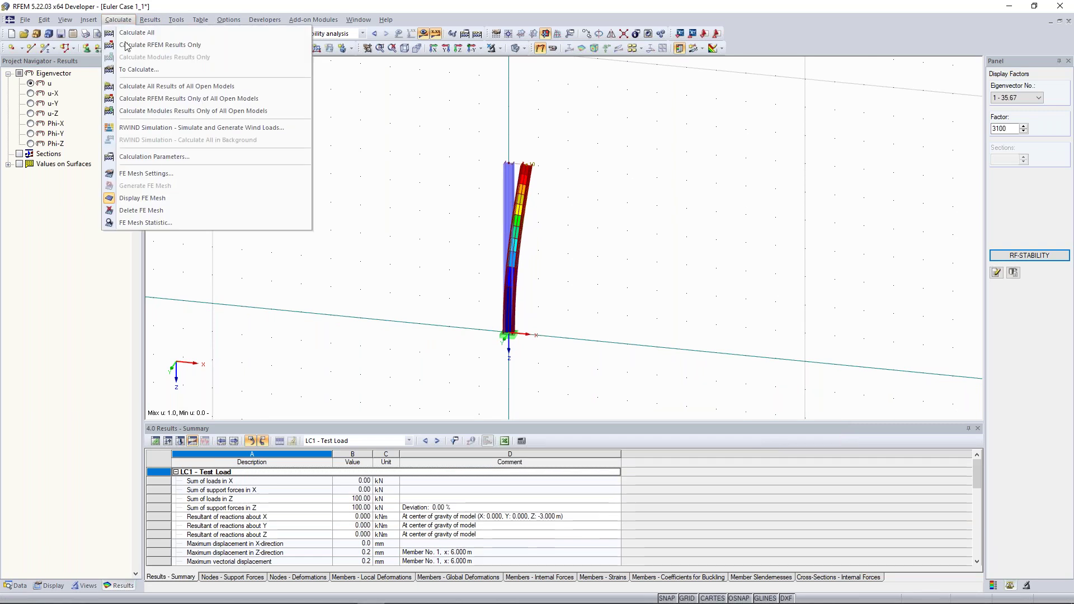
{"action": "left_click", "coordinate": [185, 159]}
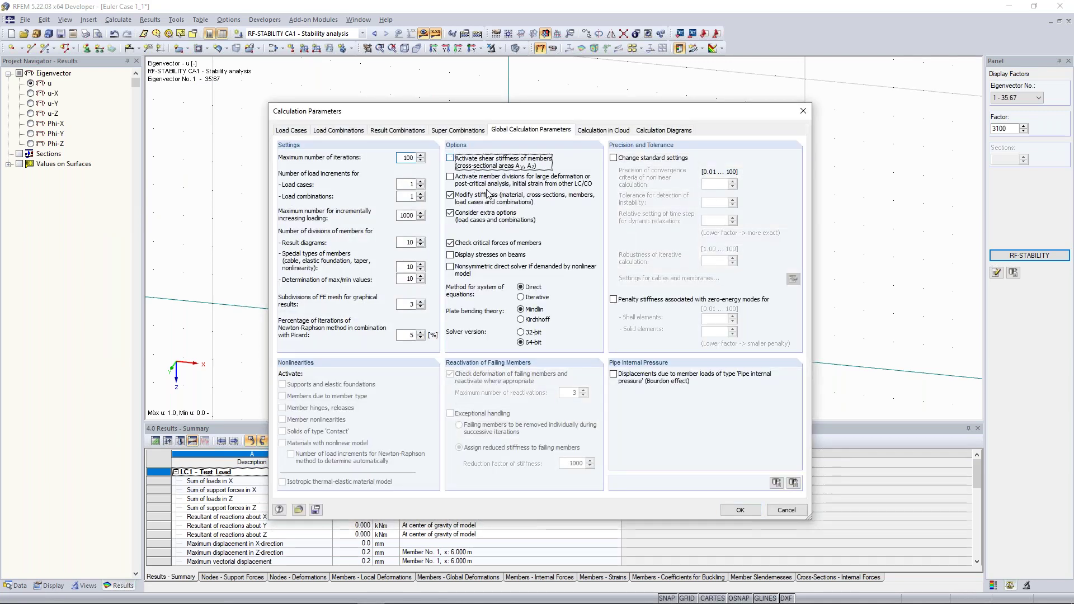
{"action": "left_click", "coordinate": [739, 510]}
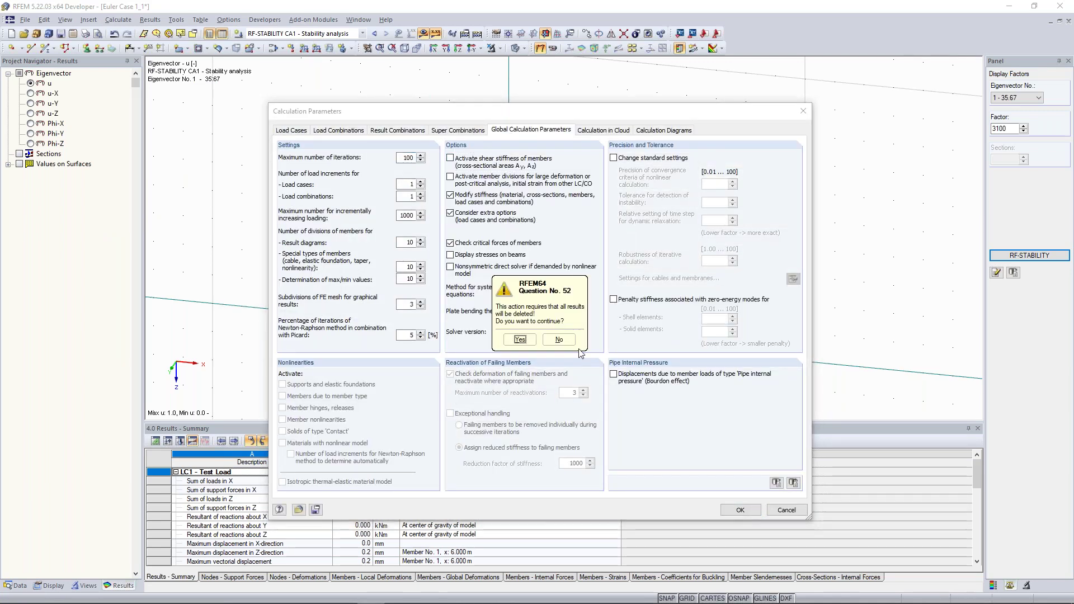
{"action": "left_click", "coordinate": [520, 338]}
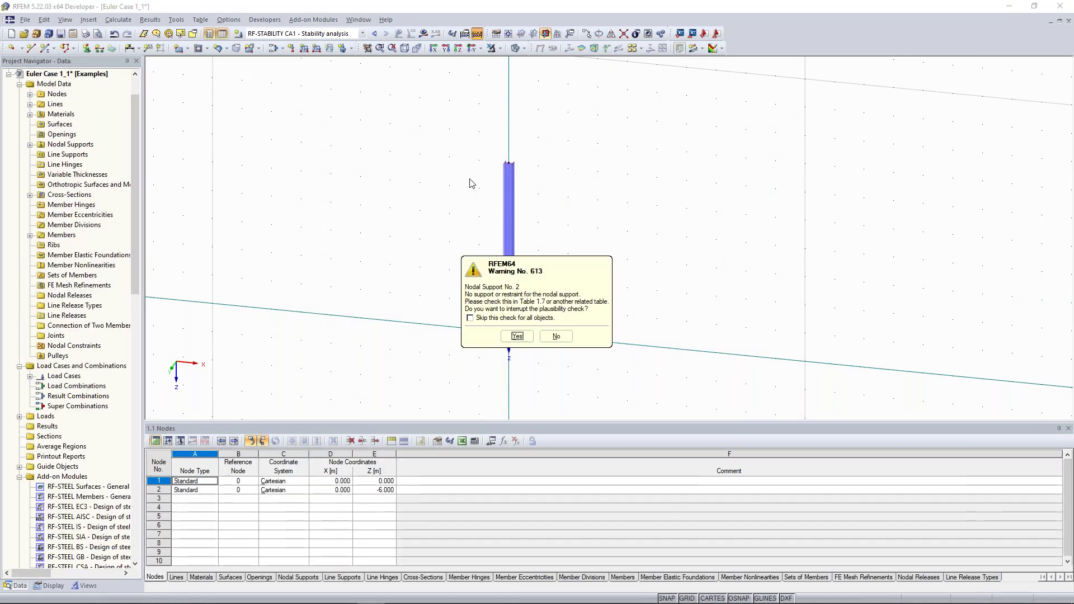
Recalculate the column without shear stiffness, skipping the nodal support check for all objects
{"action": "left_click", "coordinate": [470, 318]}
{"action": "left_click", "coordinate": [517, 336]}
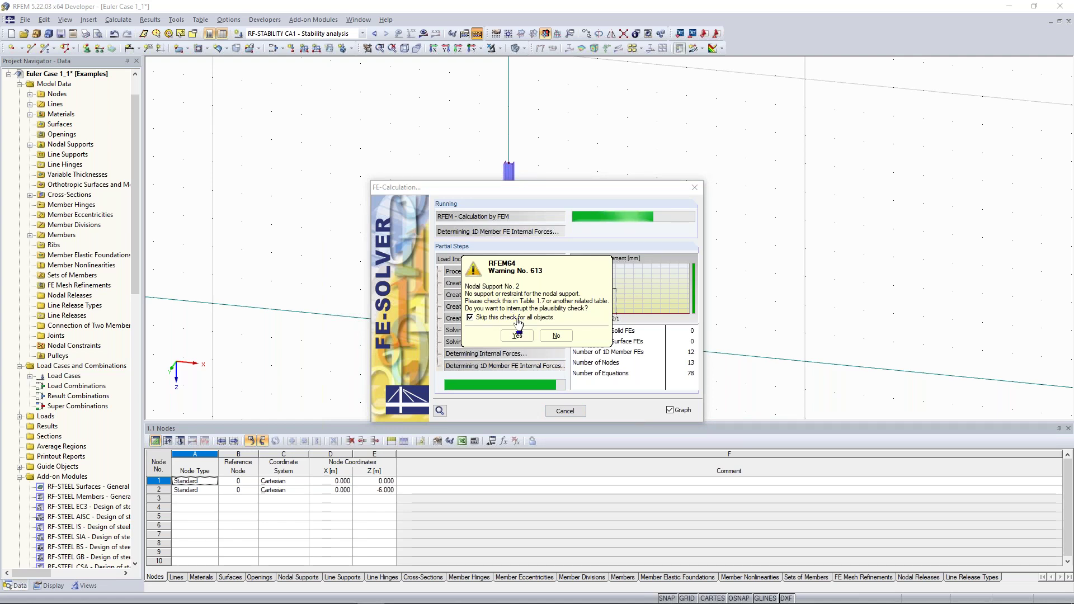
{"action": "left_click", "coordinate": [517, 334]}
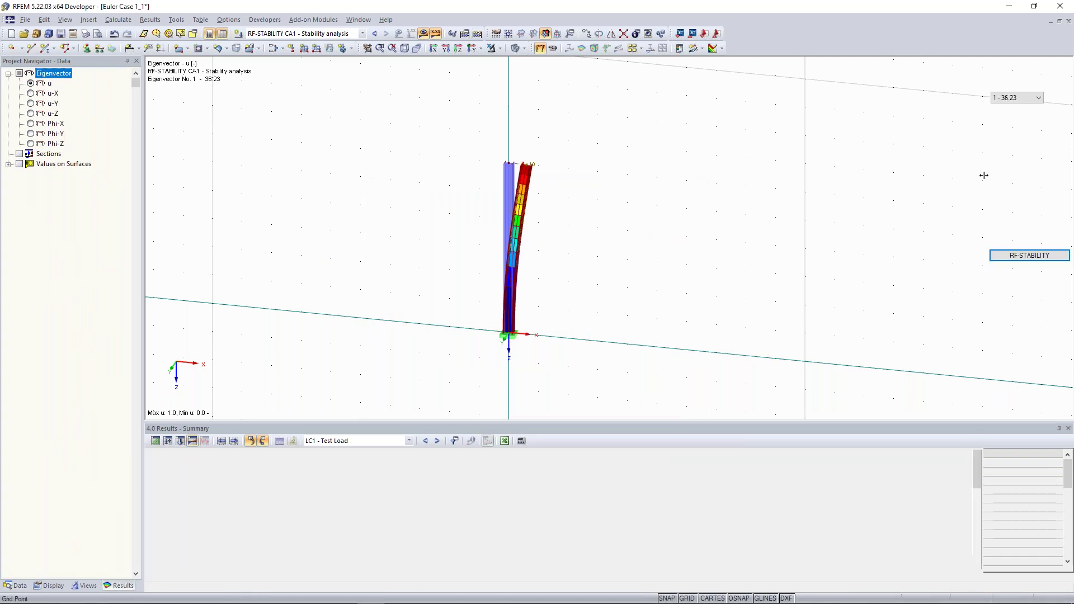
Examine the column's critical load factors and effective length factor for the calculation without shear stiffness
{"action": "left_click", "coordinate": [1029, 256]}
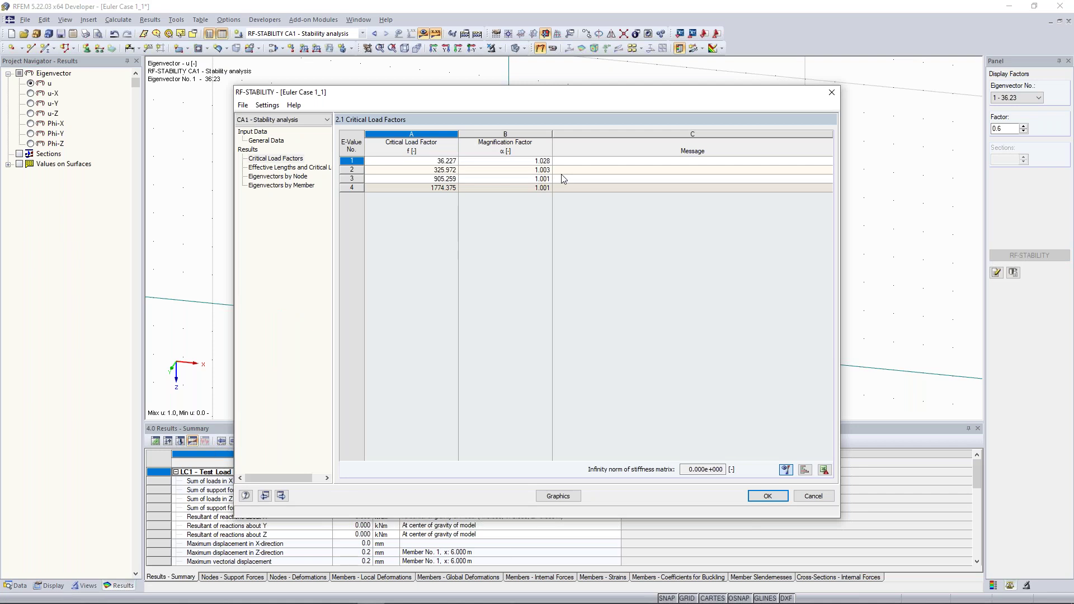
{"action": "key", "text": "ctrl+Page_Down"}
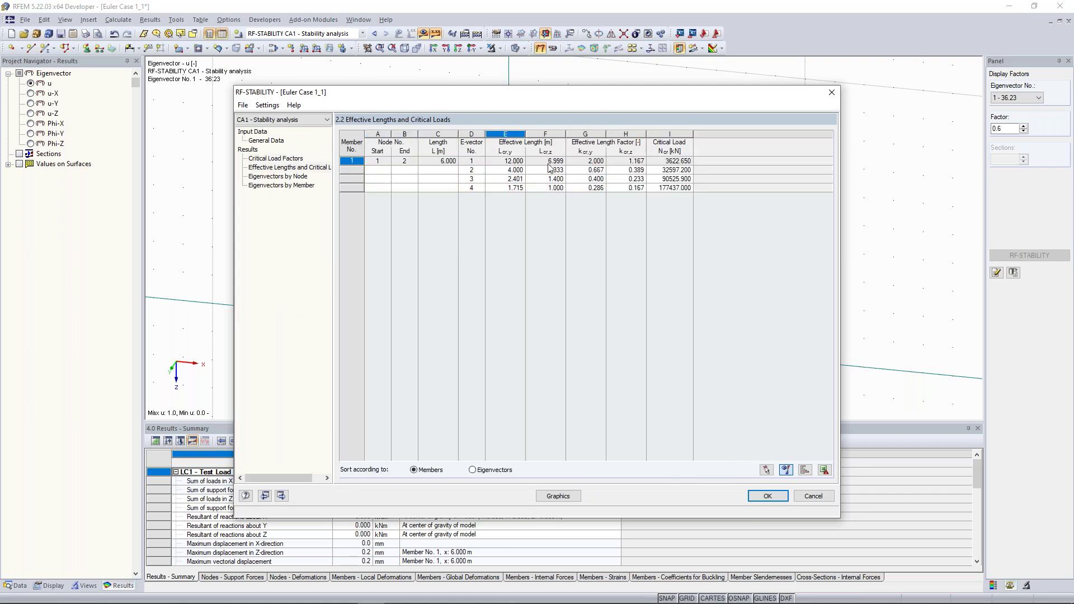
{"action": "left_click", "coordinate": [585, 163]}
{"action": "left_click", "coordinate": [831, 93]}
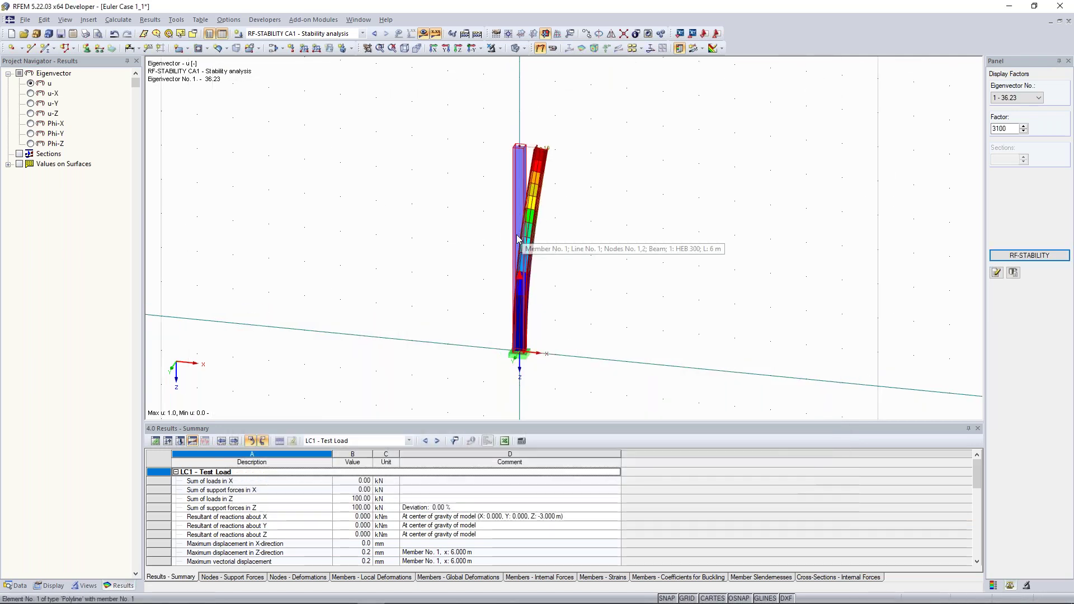
Hide the results, divide the column member at a spacing of 3 m and recalculate the model
{"action": "middle_click_drag", "start_coordinate": [525, 243], "coordinate": [544, 234]}
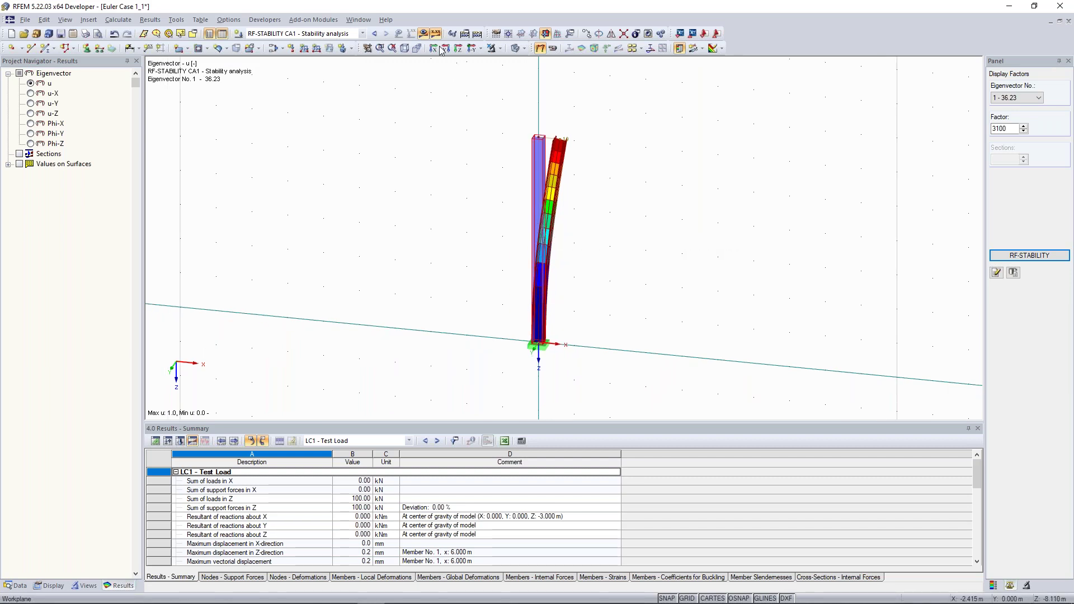
{"action": "left_click", "coordinate": [424, 33]}
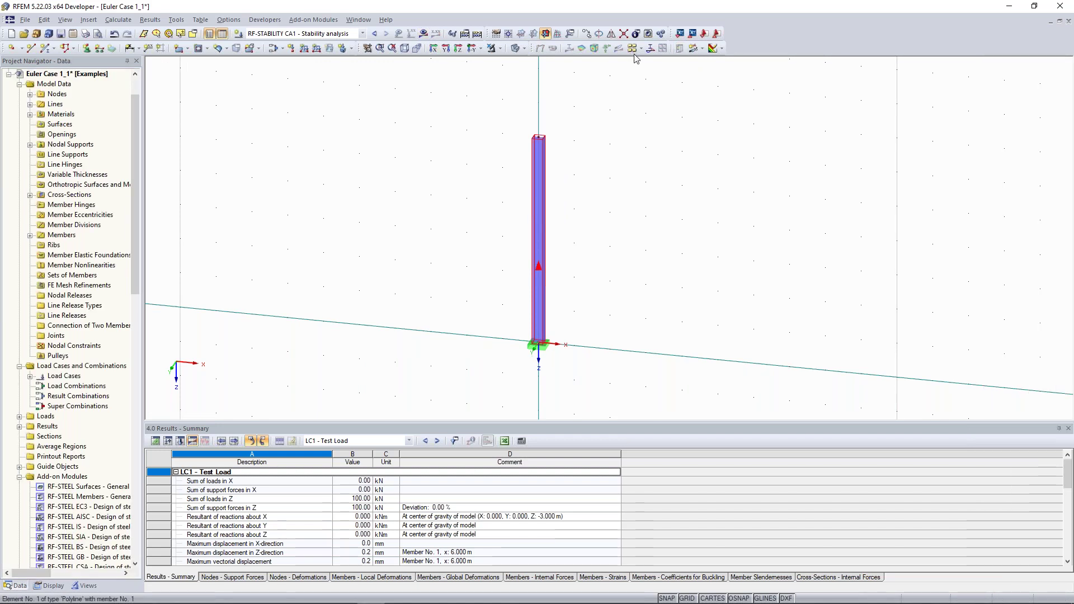
{"action": "right_click", "coordinate": [538, 241]}
{"action": "left_click", "coordinate": [576, 58]}
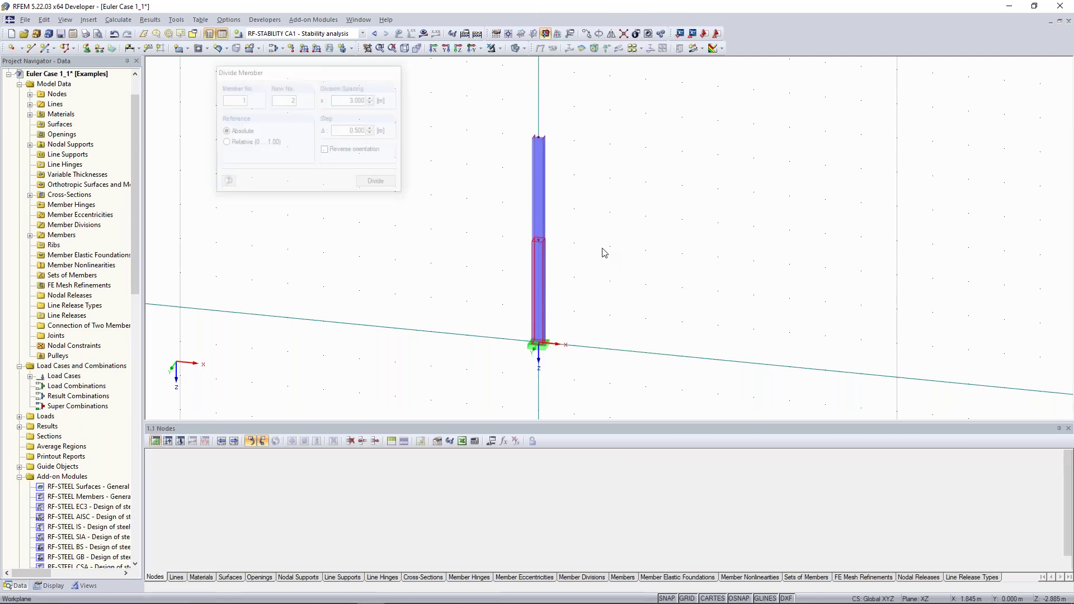
{"action": "left_click", "coordinate": [559, 302]}
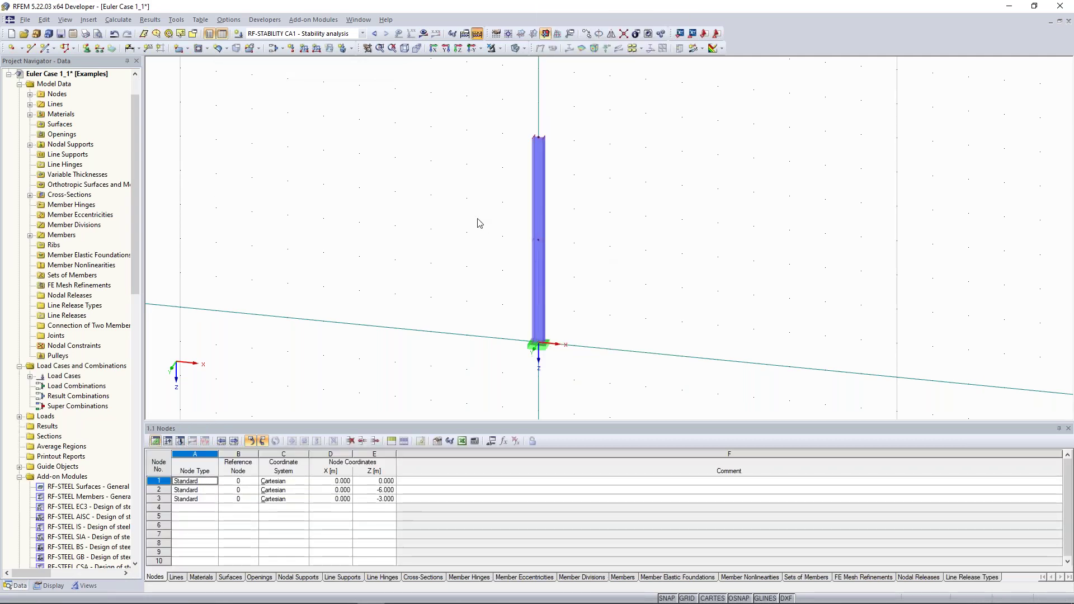
{"action": "left_click", "coordinate": [517, 336]}
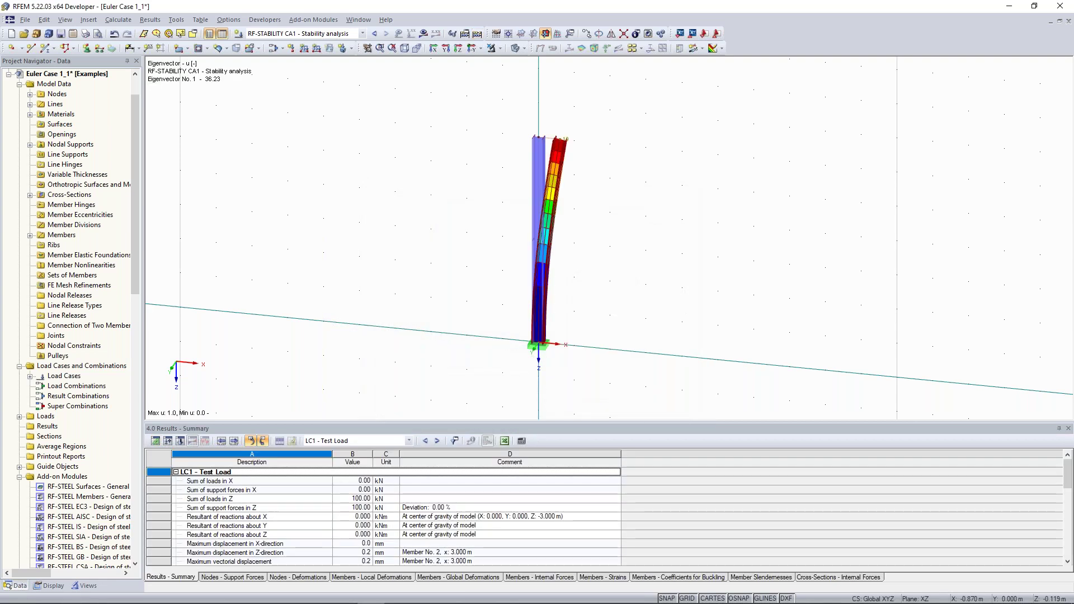
Compare the effective lengths and effective length factors of both column halves in the RF-STABILITY results
{"action": "left_click", "coordinate": [1003, 252]}
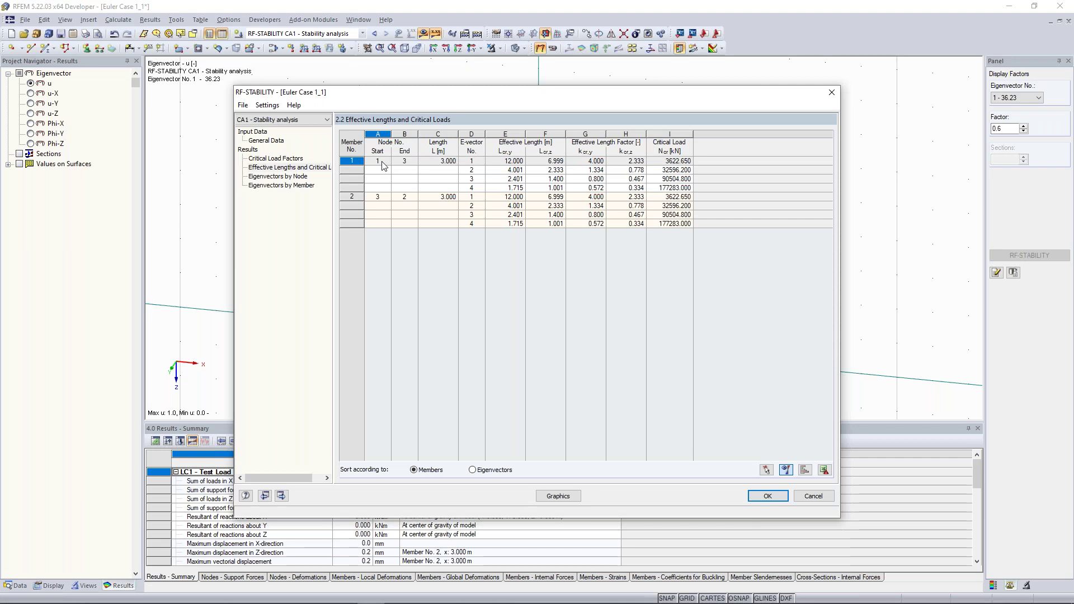
{"action": "left_click", "coordinate": [595, 161]}
{"action": "left_click", "coordinate": [510, 161]}
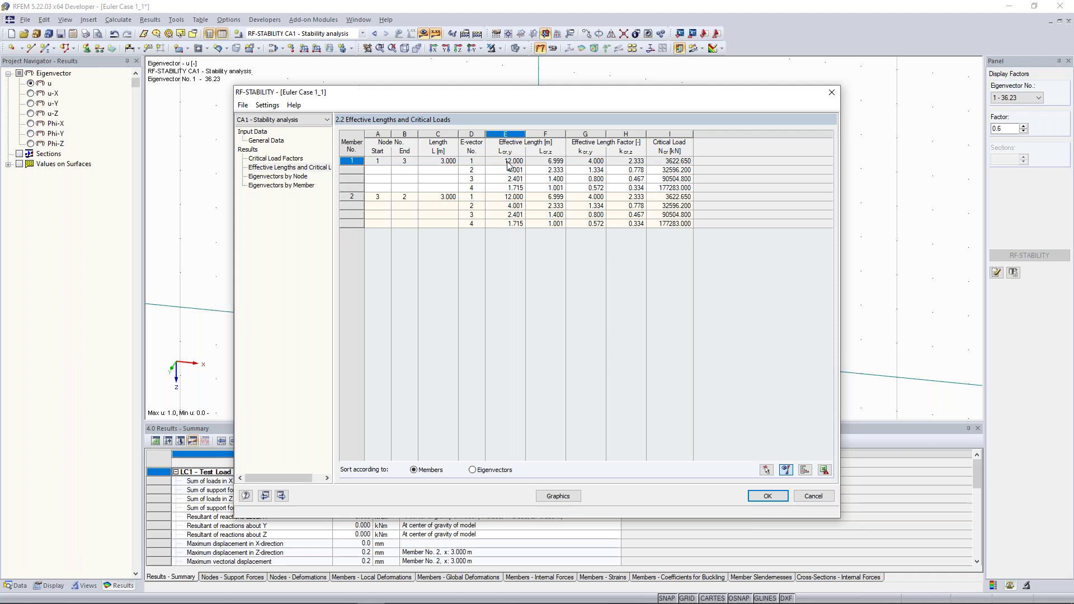
{"action": "left_click", "coordinate": [500, 202]}
{"action": "left_click", "coordinate": [588, 196]}
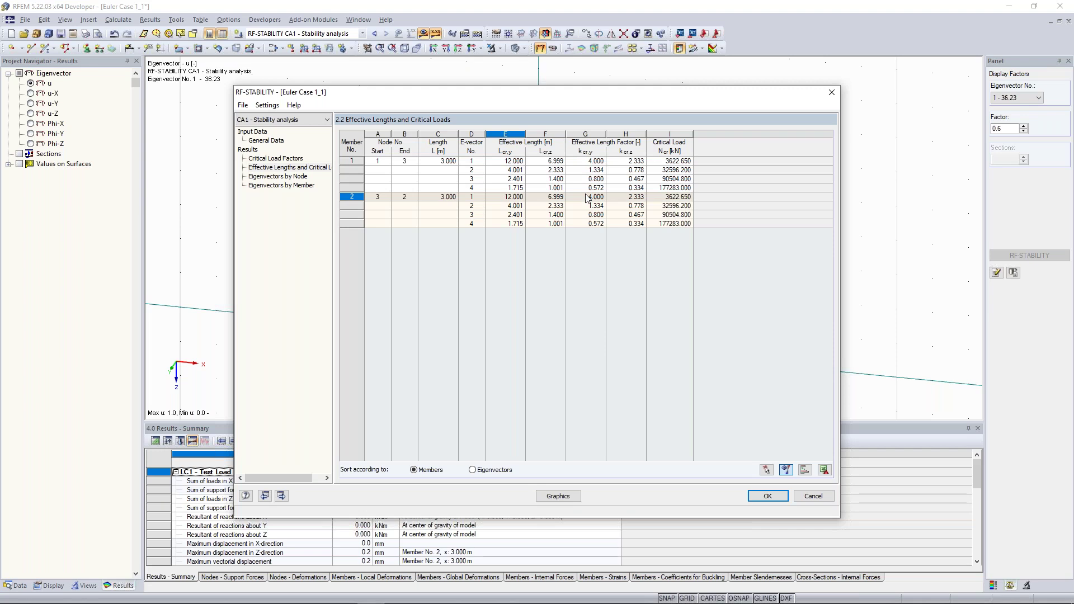
Close the stability results and enter line number 3 in the third row of the Members input table
{"action": "left_click", "coordinate": [831, 92]}
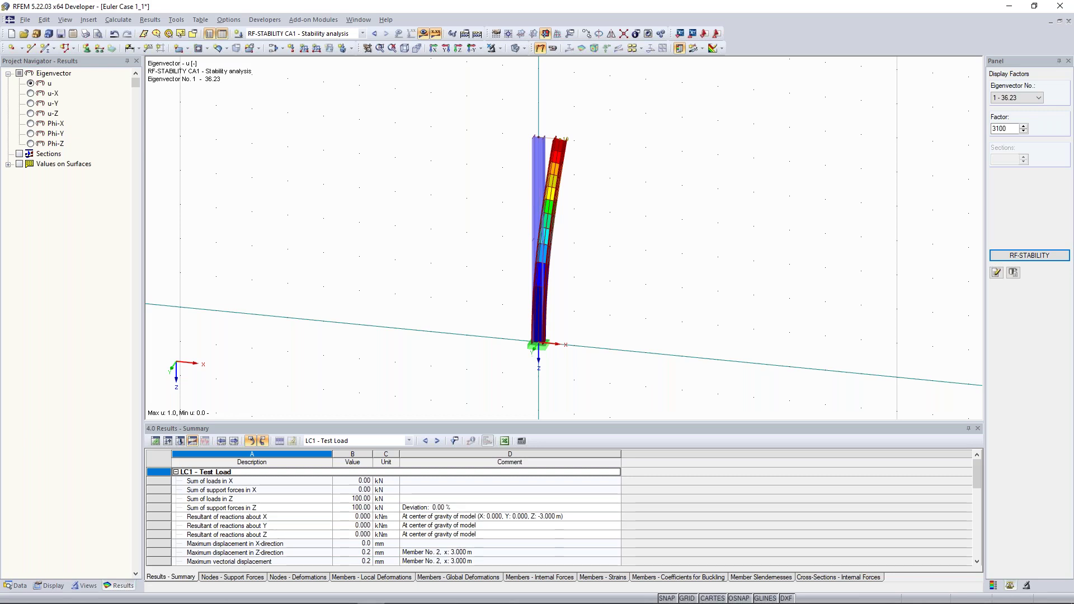
{"action": "left_click_drag", "start_coordinate": [521, 427], "coordinate": [521, 364]}
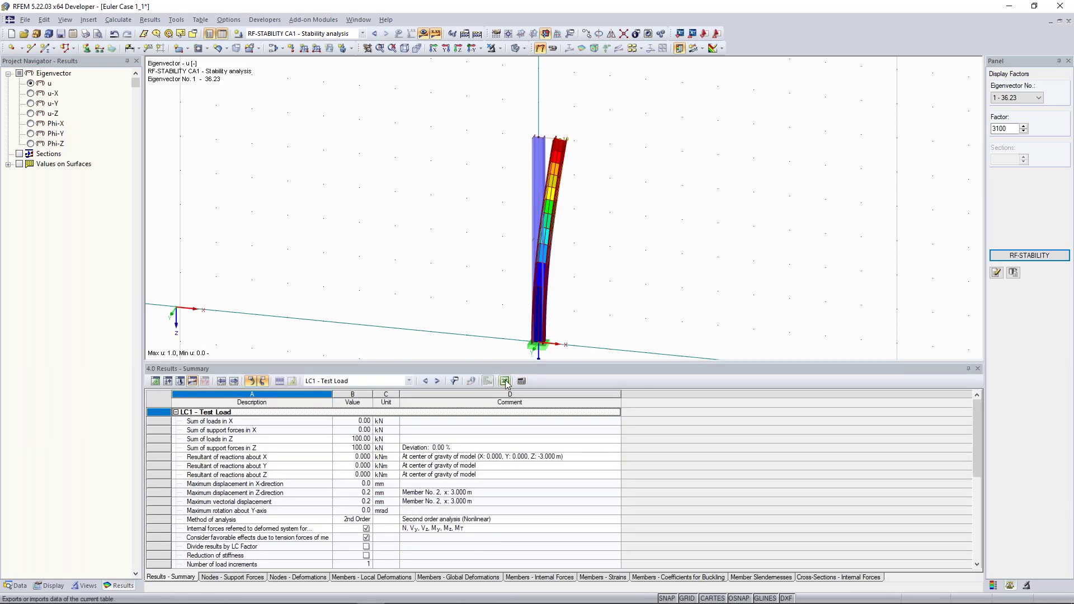
{"action": "left_click", "coordinate": [505, 382]}
{"action": "left_click", "coordinate": [165, 382]}
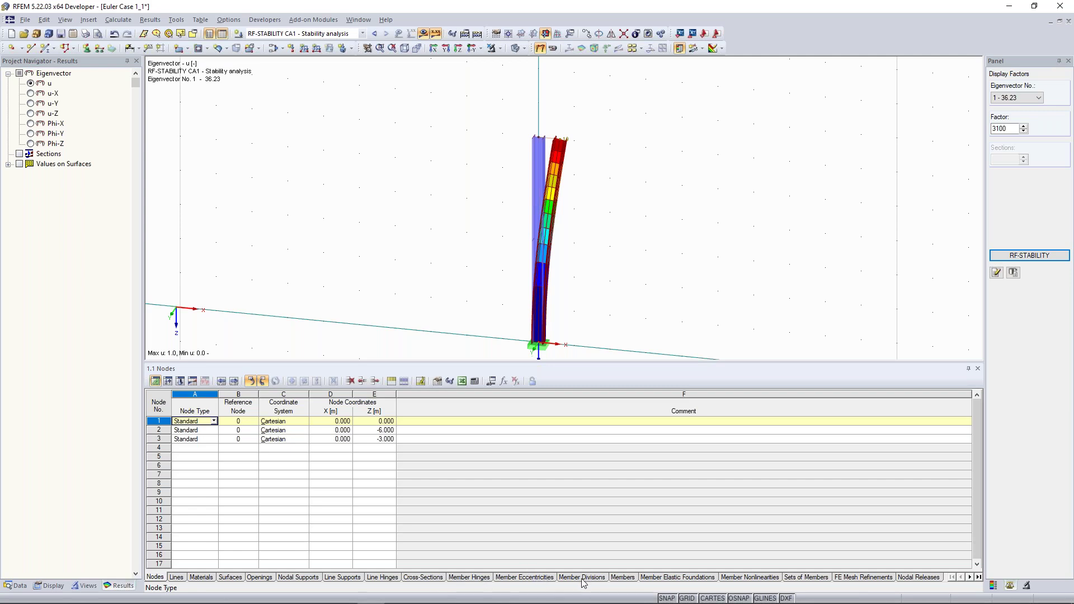
{"action": "left_click", "coordinate": [622, 577]}
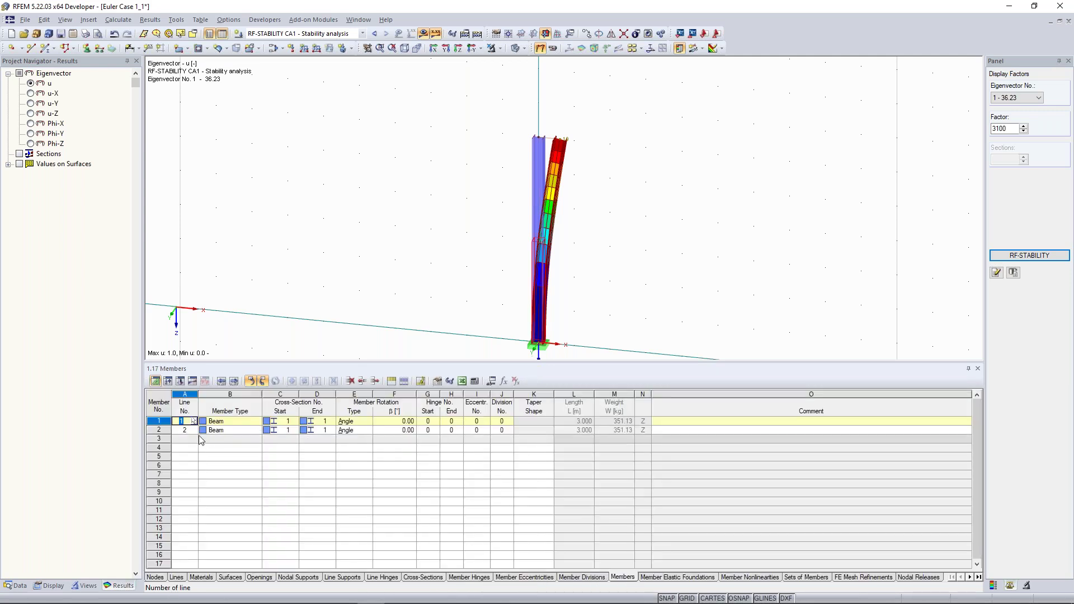
{"action": "left_click", "coordinate": [179, 438]}
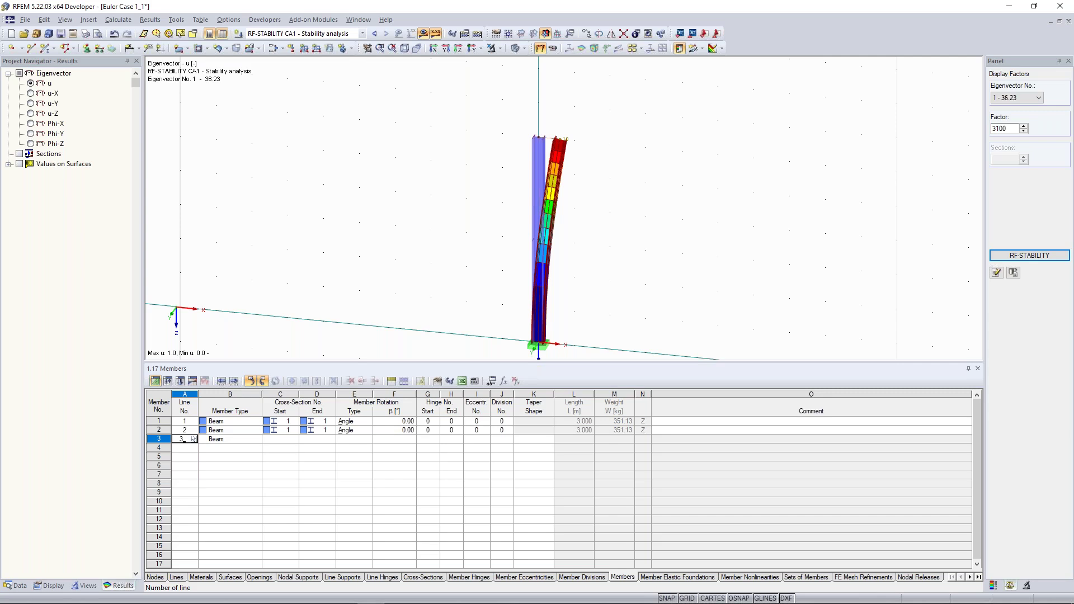
{"action": "left_click", "coordinate": [448, 213]}
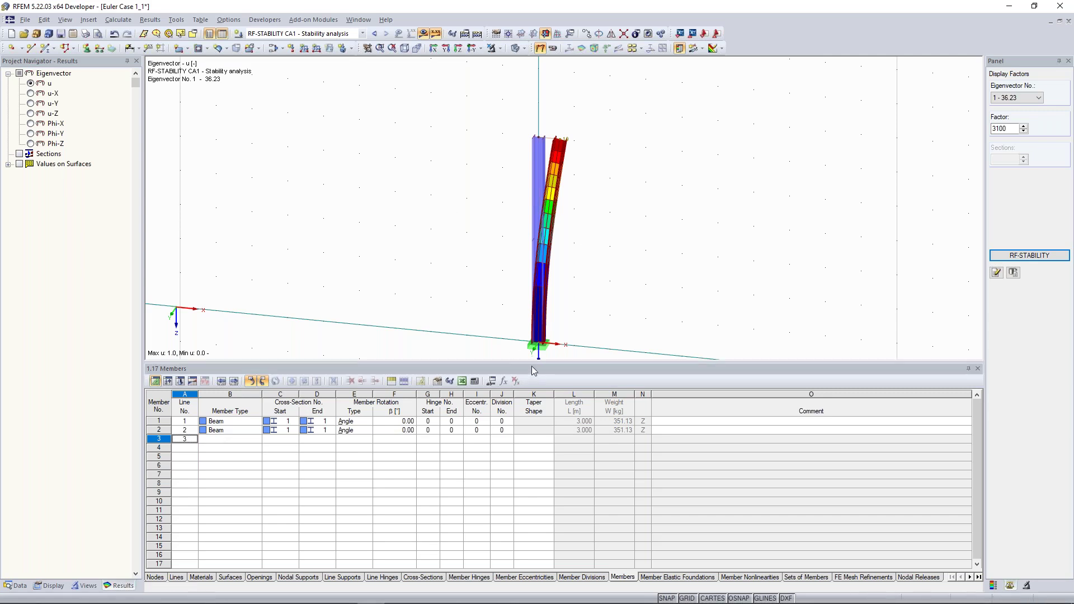
{"action": "left_click_drag", "start_coordinate": [536, 363], "coordinate": [542, 444]}
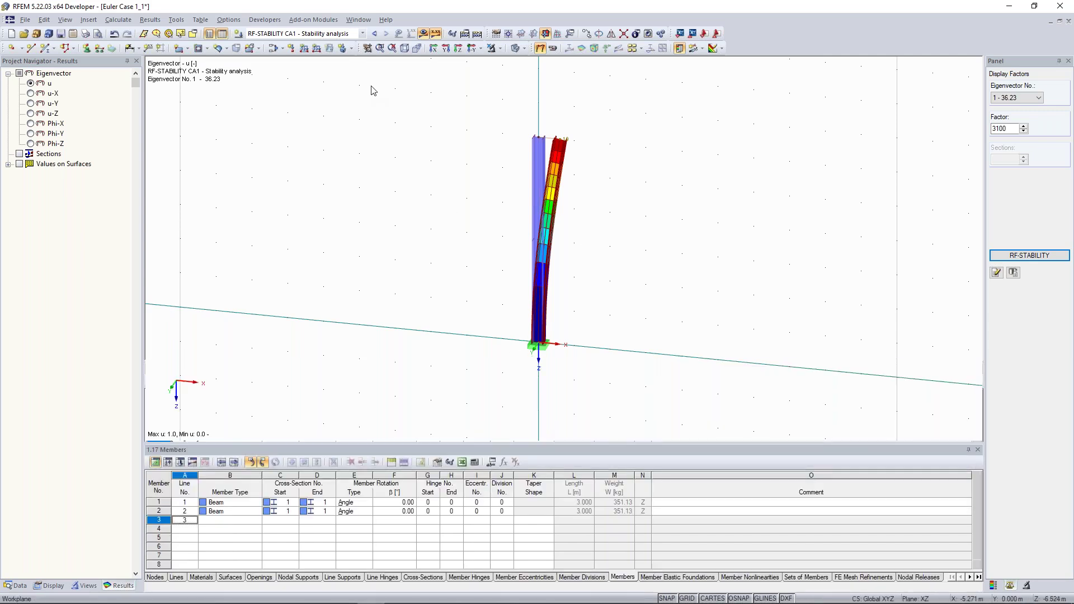
{"action": "left_click", "coordinate": [355, 19]}
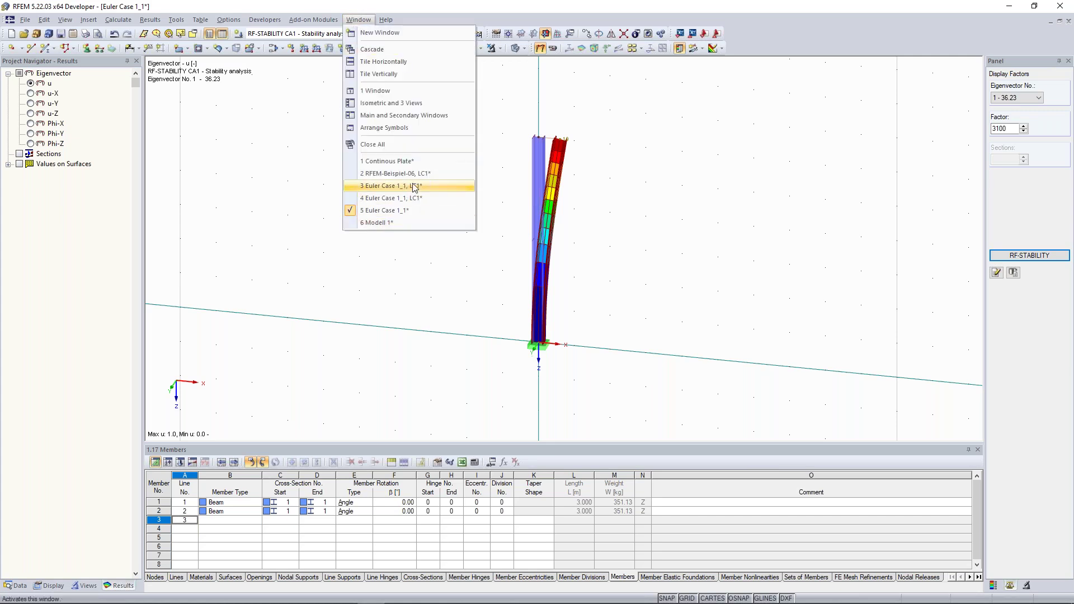
{"action": "left_click", "coordinate": [388, 288]}
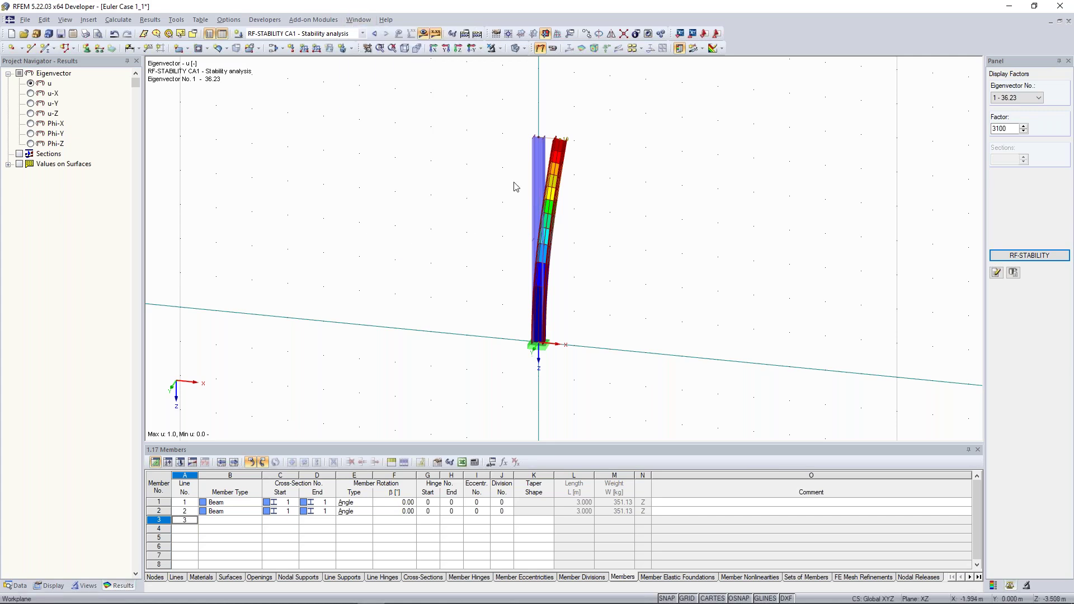
{"action": "middle_click_drag", "start_coordinate": [546, 126], "coordinate": [703, 204], "text": "ctrl"}
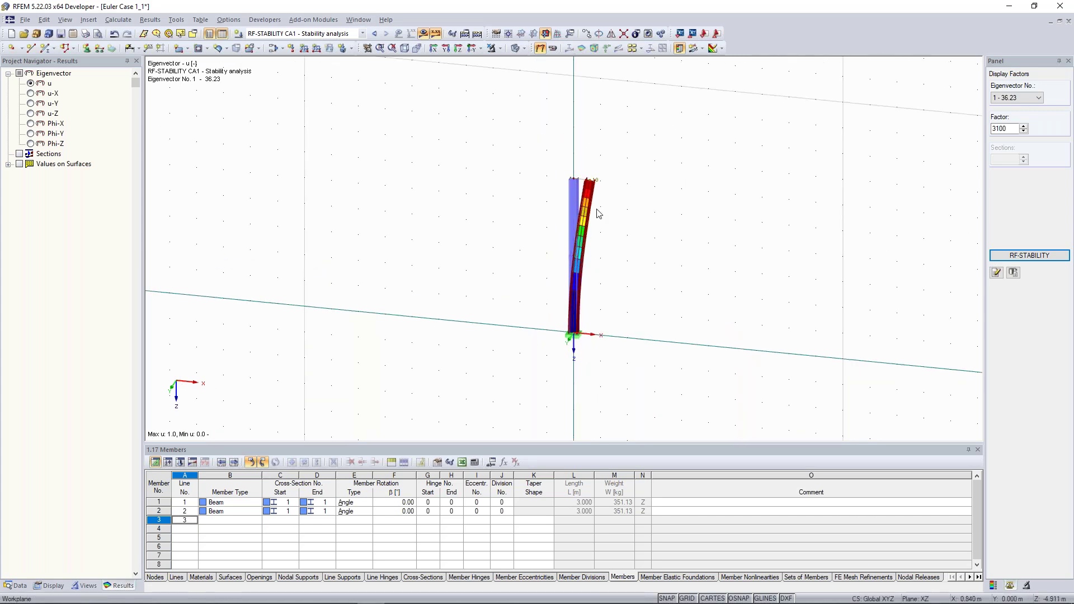
Change the type of the Euler Case 1_1 model to 3D in its general data
{"action": "left_click", "coordinate": [21, 585]}
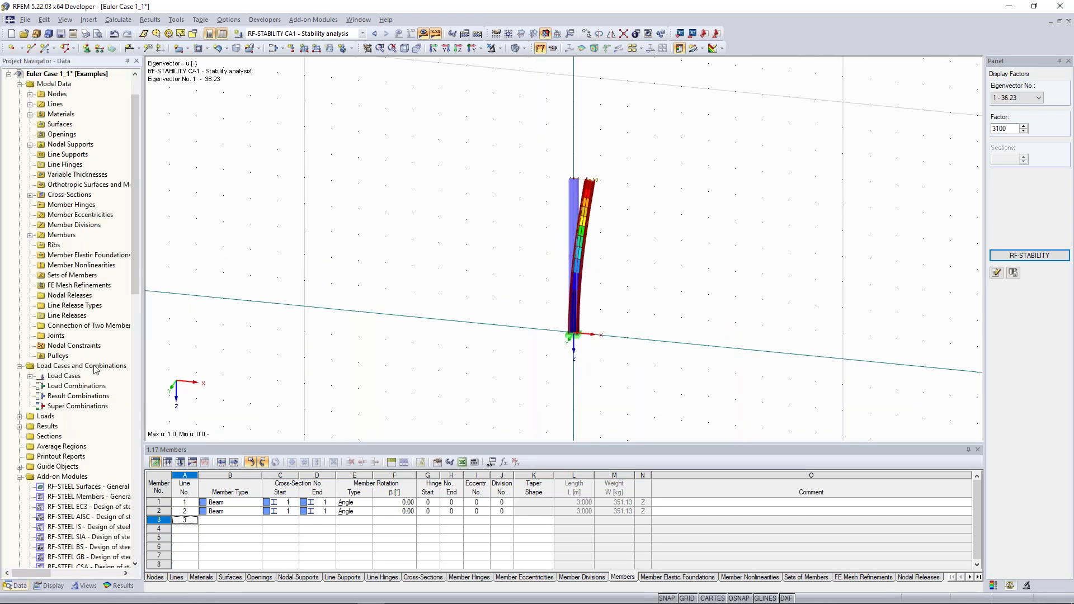
{"action": "scroll", "coordinate": [118, 194], "scroll_direction": "up", "scroll_amount": 2}
{"action": "right_click", "coordinate": [76, 123]}
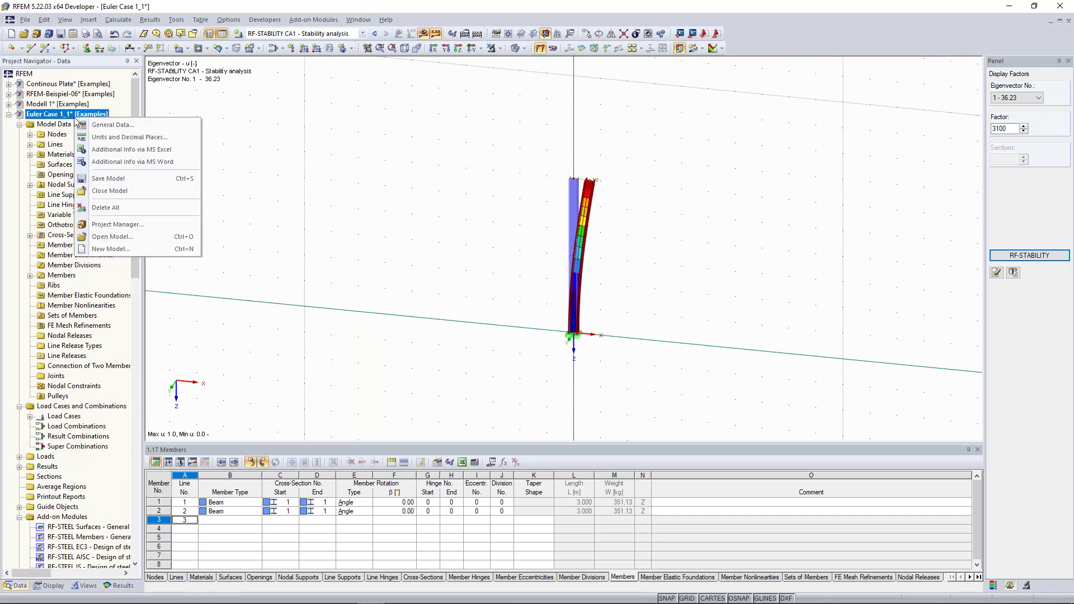
{"action": "left_click", "coordinate": [120, 132]}
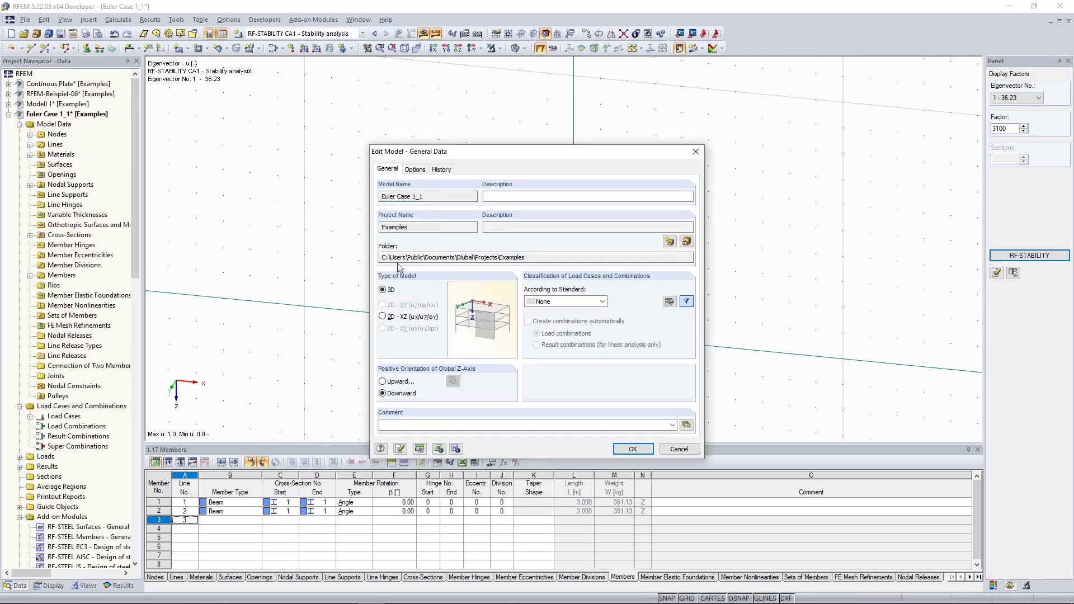
{"action": "left_click", "coordinate": [635, 449]}
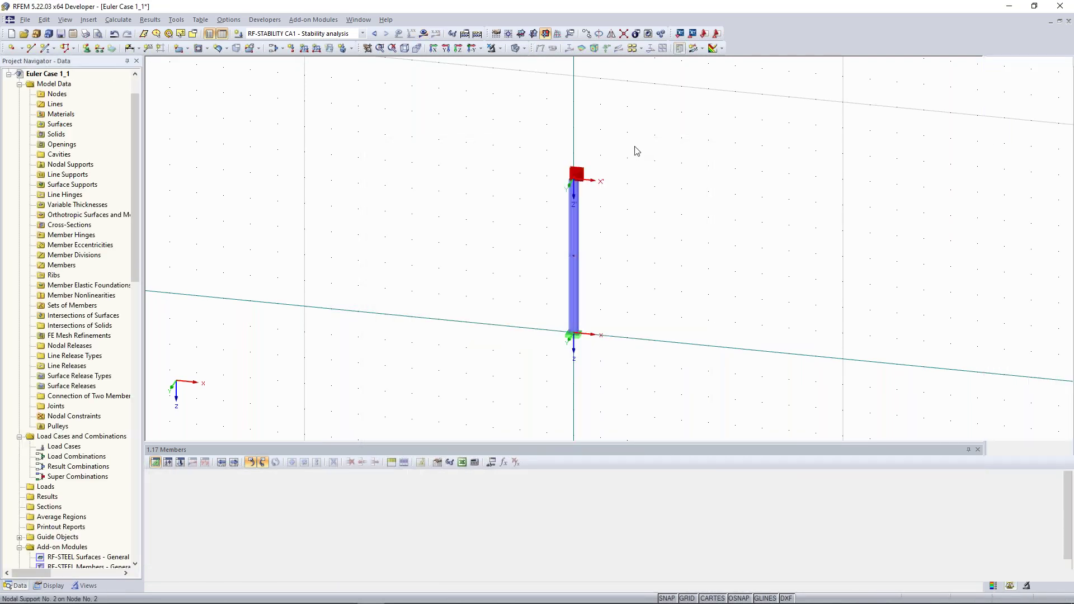
Delete the column's top nodal support and middle node, and move its top node up to make the column 10 m long
{"action": "double_click", "coordinate": [615, 183]}
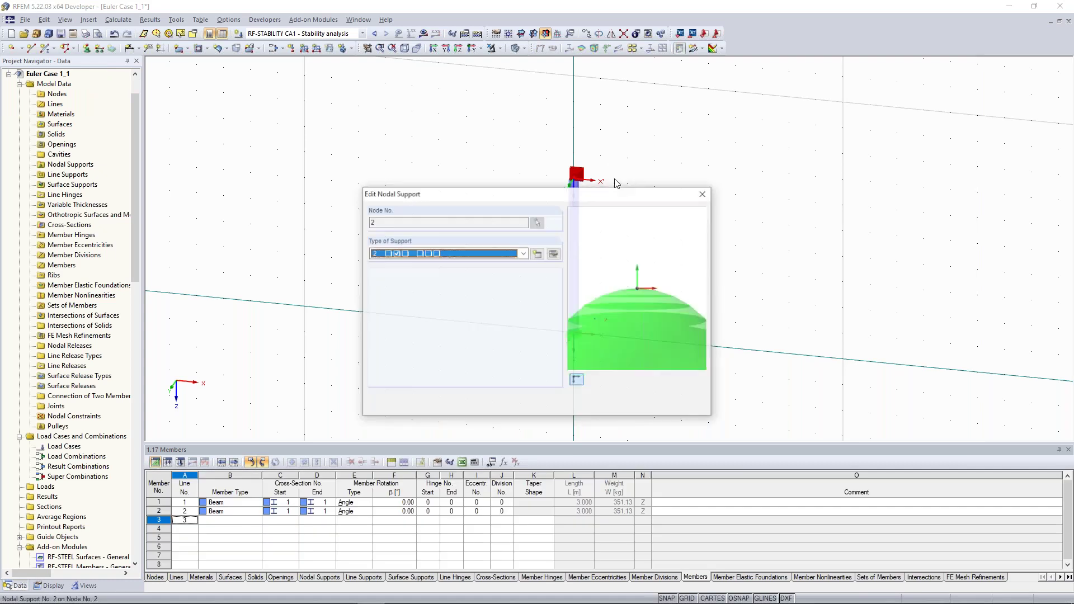
{"action": "left_click", "coordinate": [703, 193]}
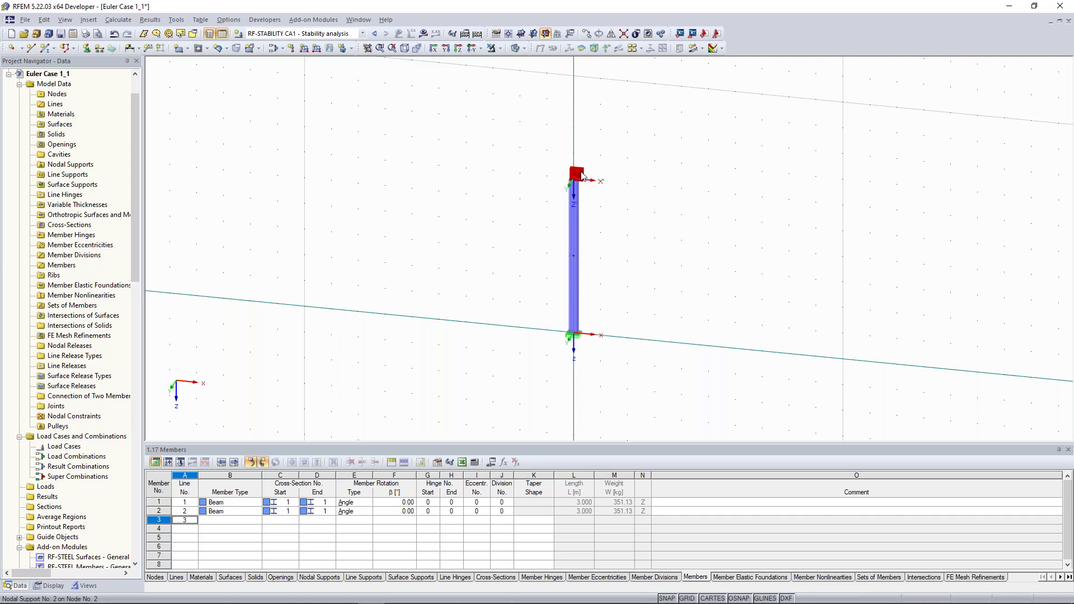
{"action": "right_click", "coordinate": [574, 255]}
{"action": "left_click", "coordinate": [810, 292]}
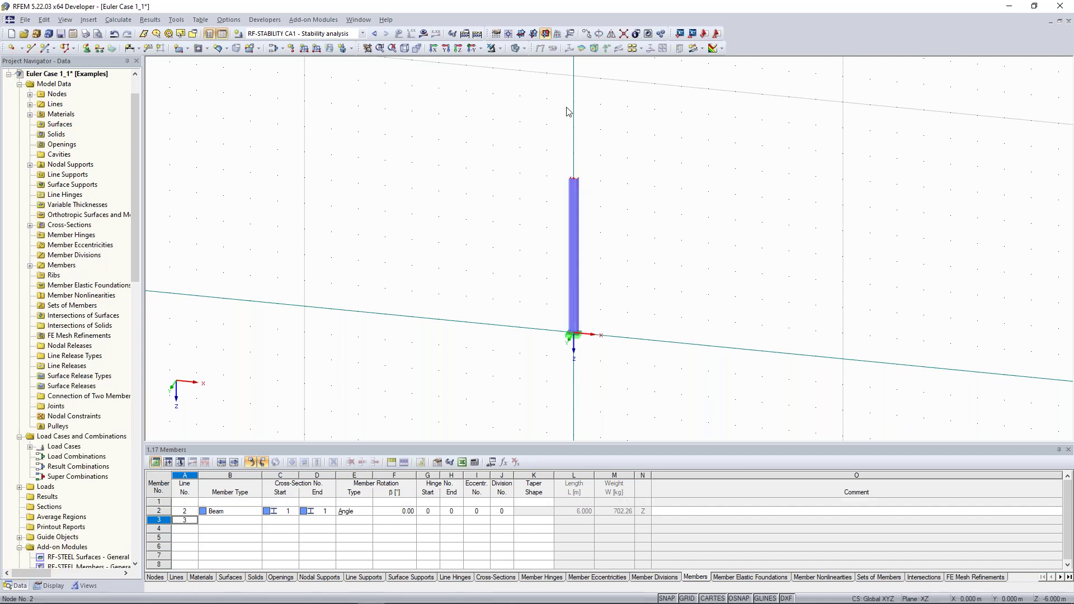
{"action": "left_click", "coordinate": [575, 78]}
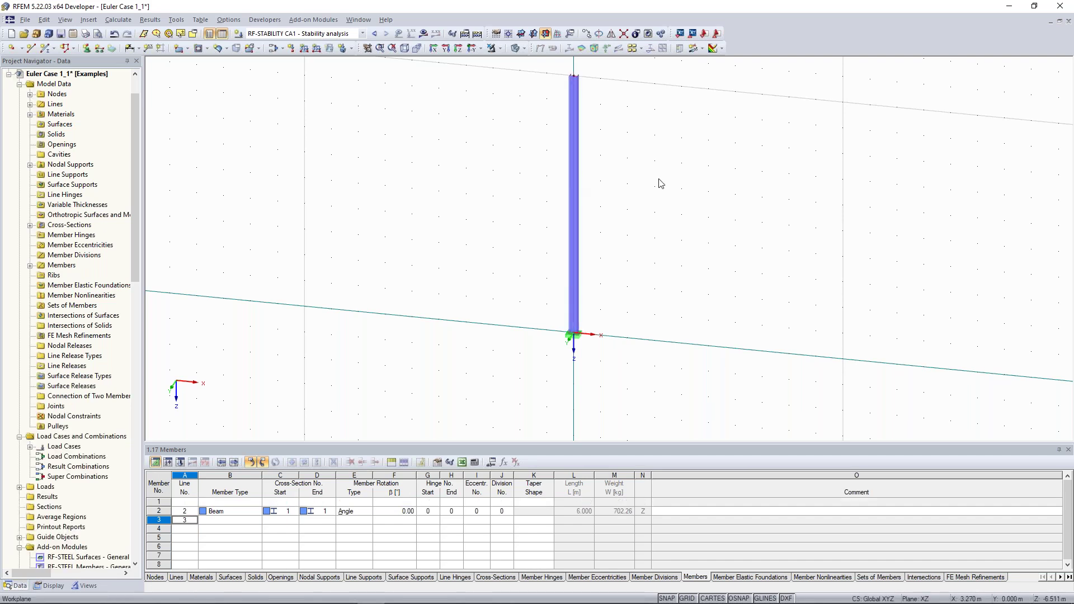
Recalculate the model from LC1 - Test Load and display the RF-STABILITY CA1 buckling shape of the 3D column
{"action": "left_click", "coordinate": [424, 35]}
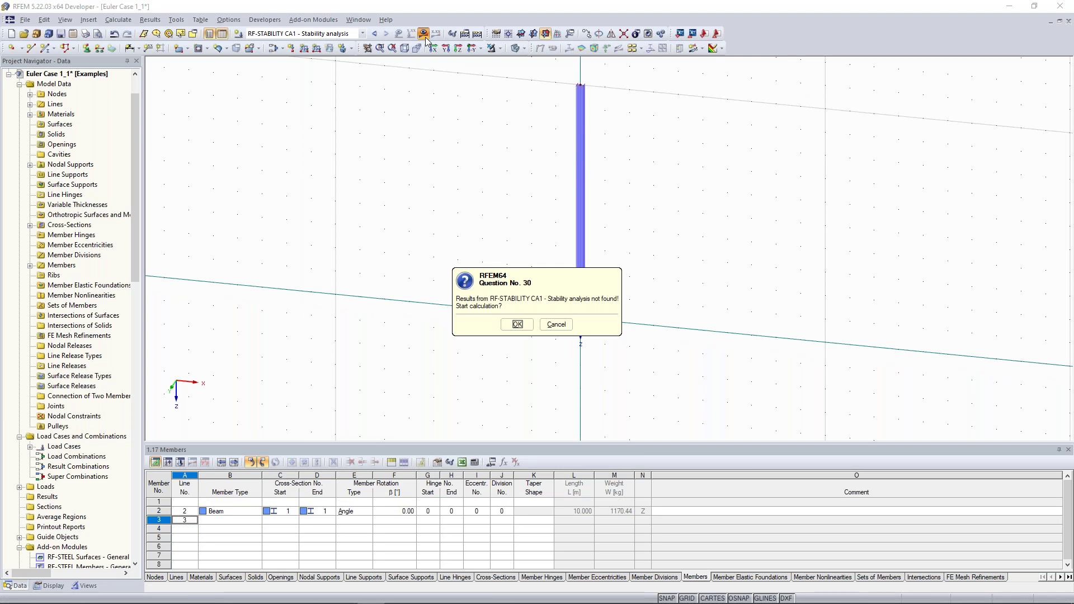
{"action": "key", "text": "Escape"}
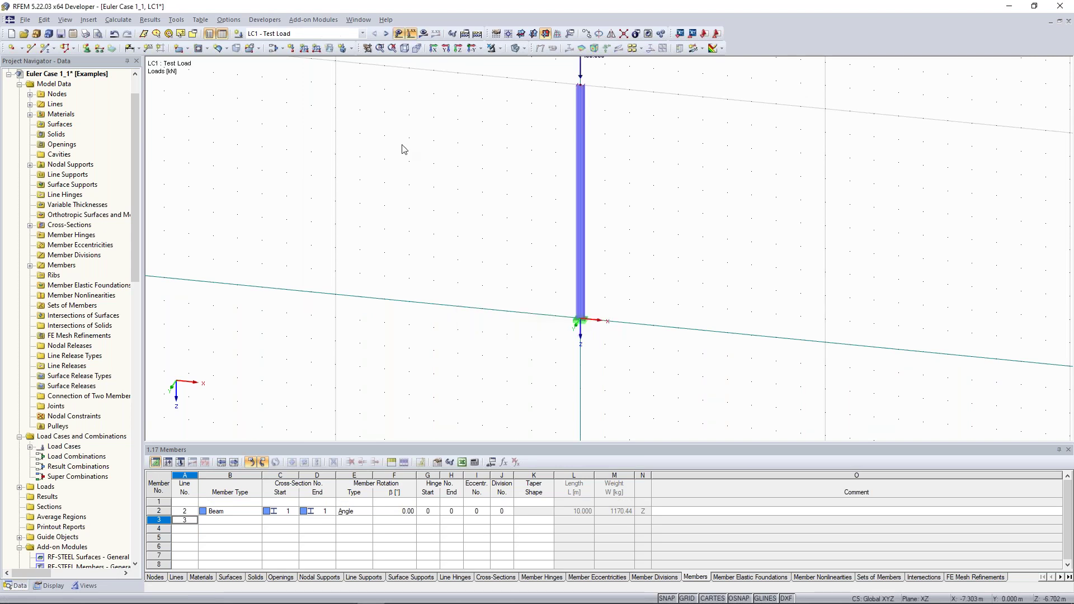
{"action": "left_click", "coordinate": [477, 33]}
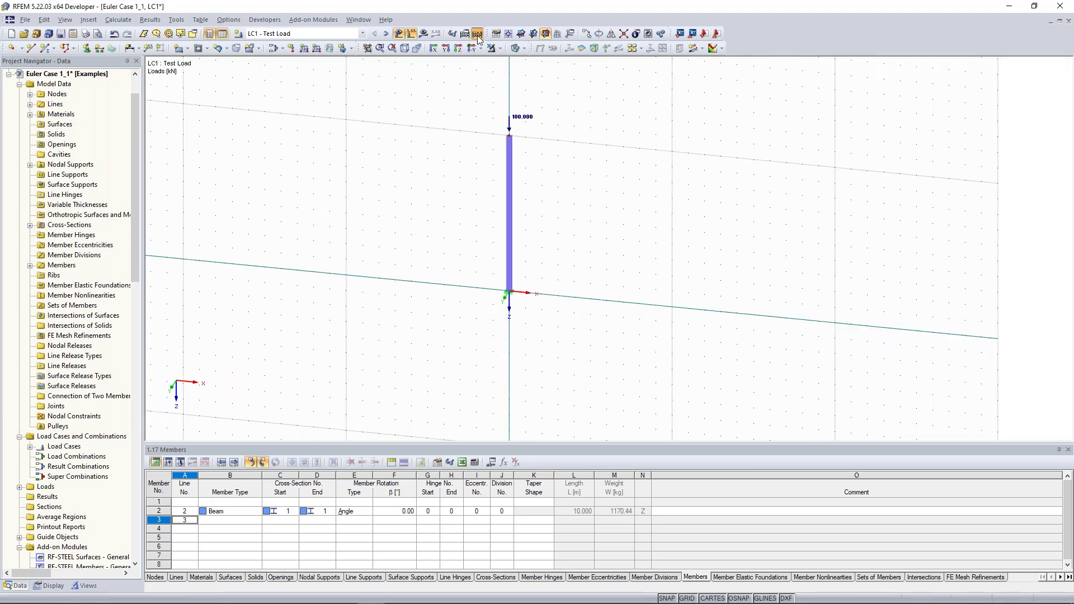
{"action": "left_click", "coordinate": [477, 34]}
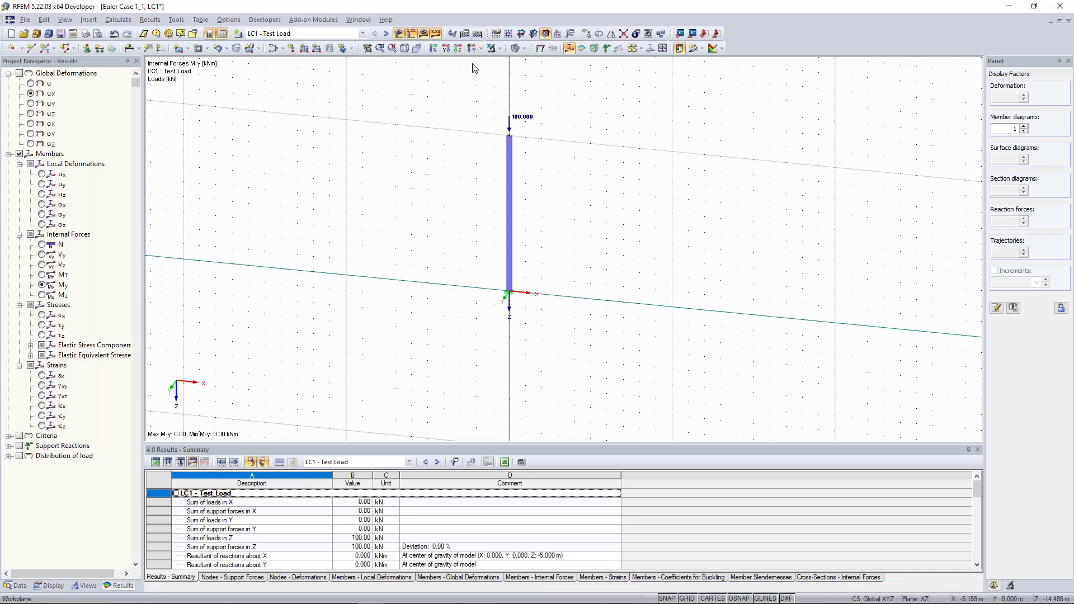
{"action": "left_click", "coordinate": [386, 34]}
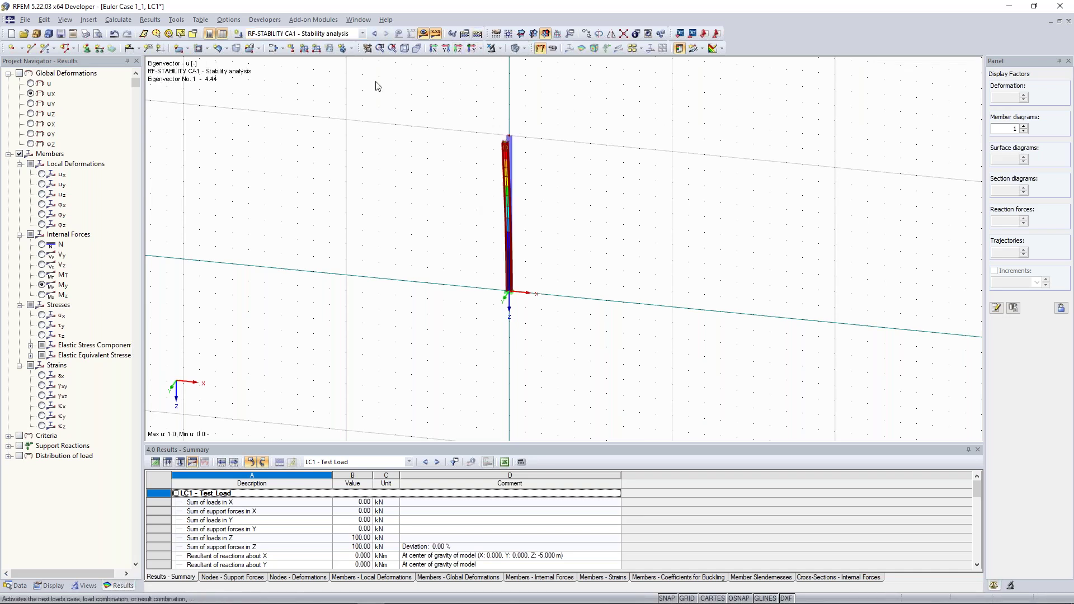
{"action": "middle_click_drag", "start_coordinate": [565, 194], "coordinate": [550, 194], "text": "ctrl"}
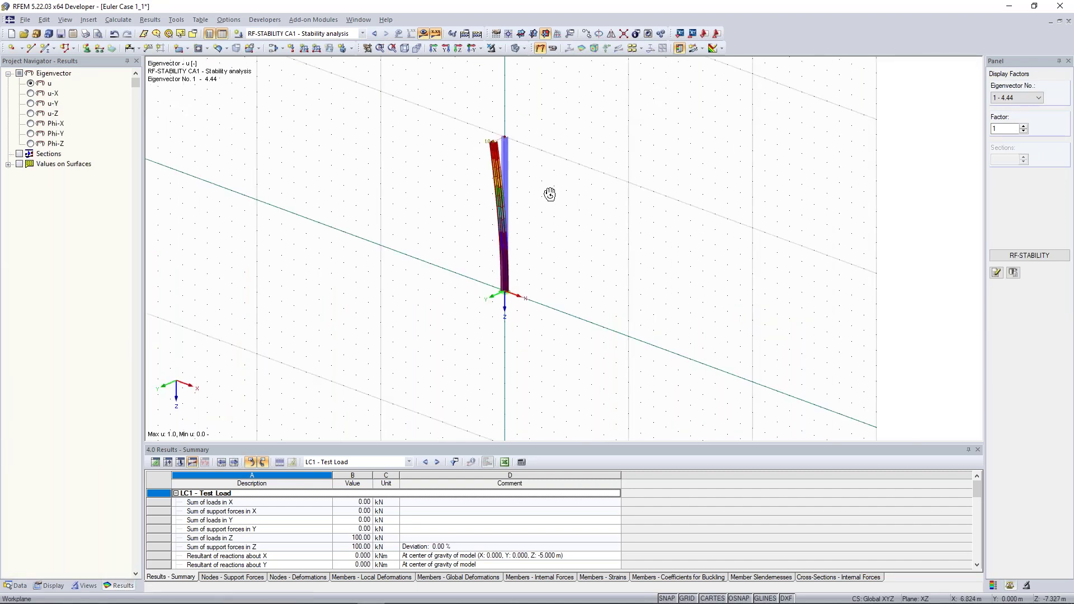
{"action": "middle_click_drag", "start_coordinate": [549, 194], "coordinate": [527, 200], "text": "ctrl"}
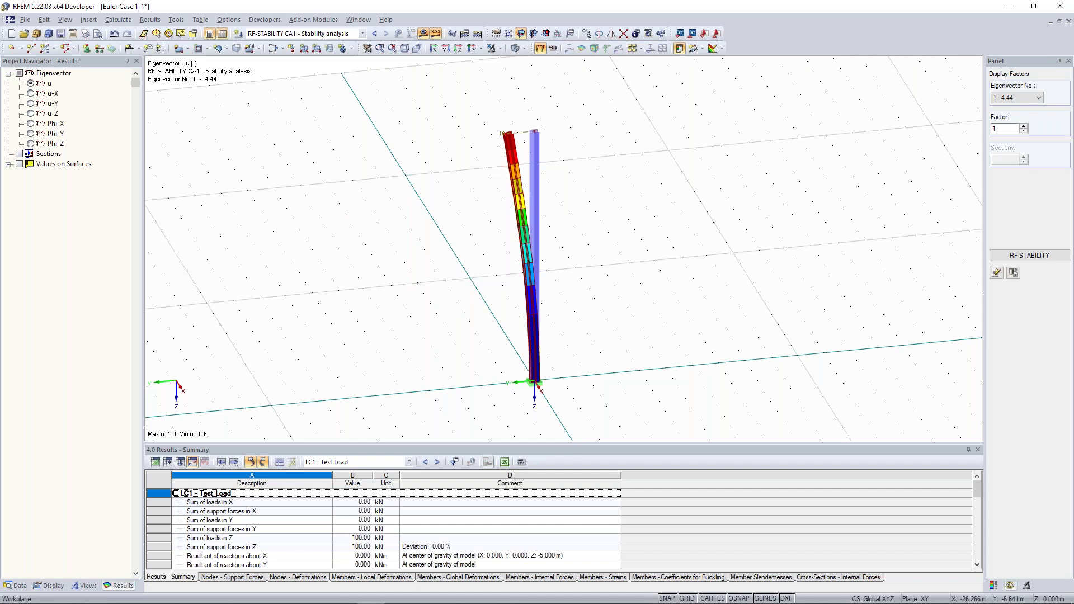
Compare the column's buckling shapes for eigenvectors 4 and 1 and review the critical load factors of all four
{"action": "left_click", "coordinate": [1017, 98]}
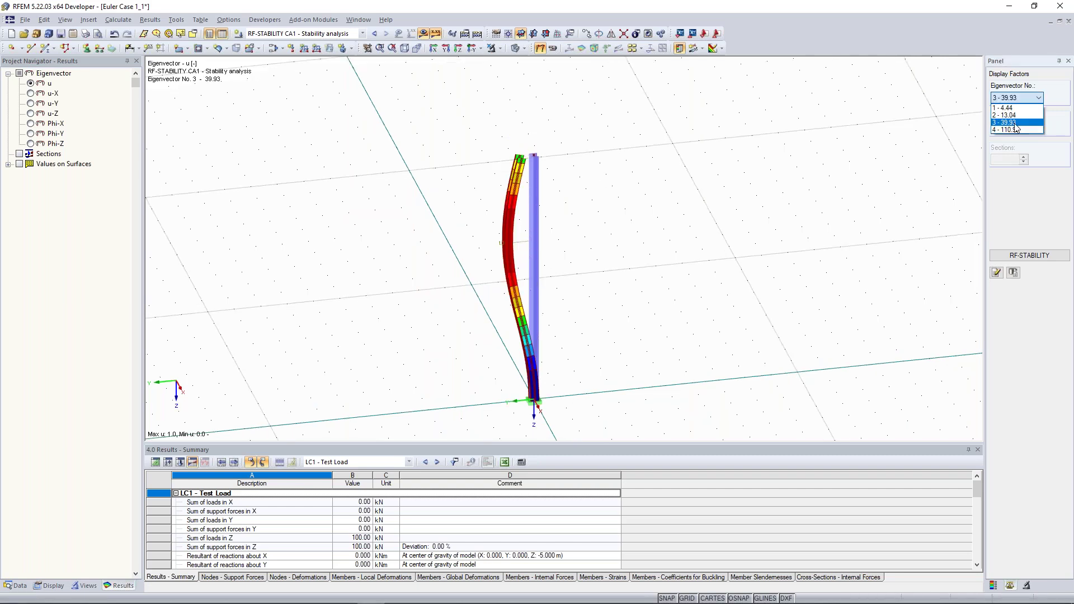
{"action": "left_click", "coordinate": [1016, 130]}
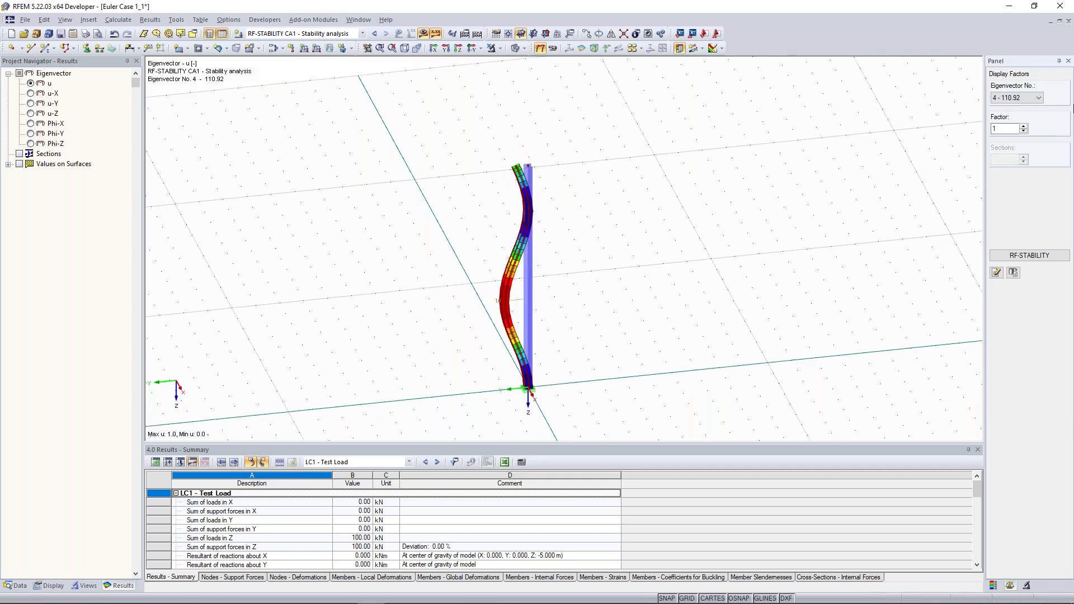
{"action": "left_click", "coordinate": [1028, 99]}
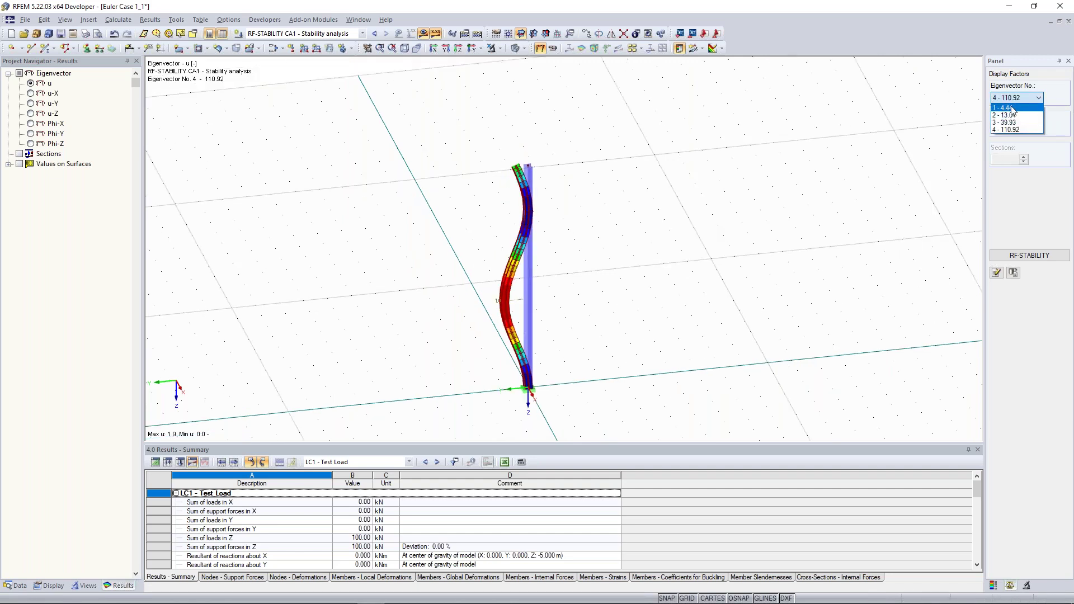
{"action": "left_click", "coordinate": [1013, 108]}
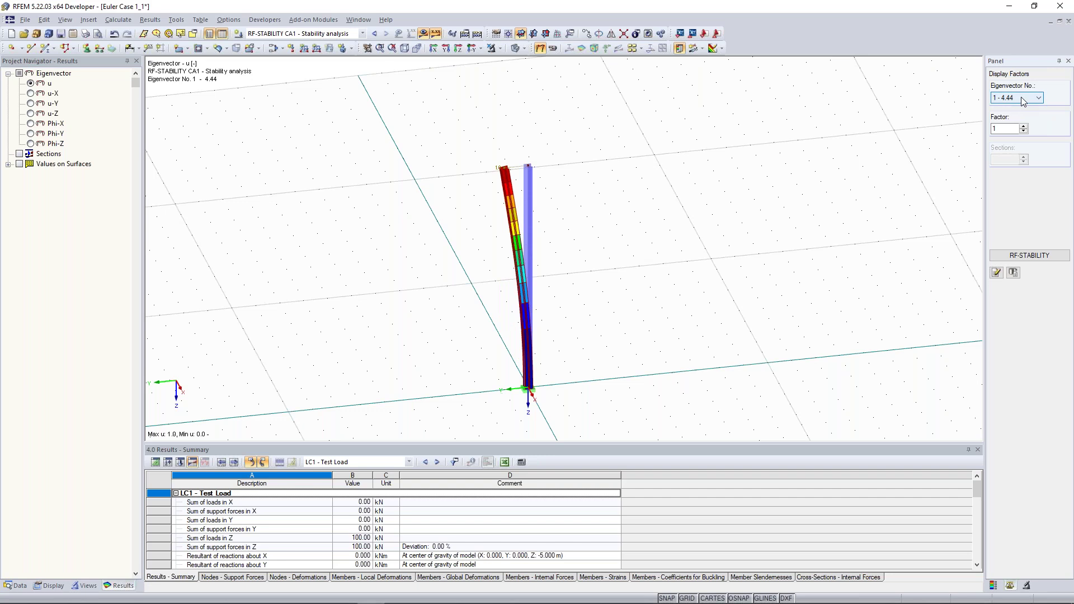
{"action": "scroll", "coordinate": [559, 263], "scroll_direction": "down", "scroll_amount": 2}
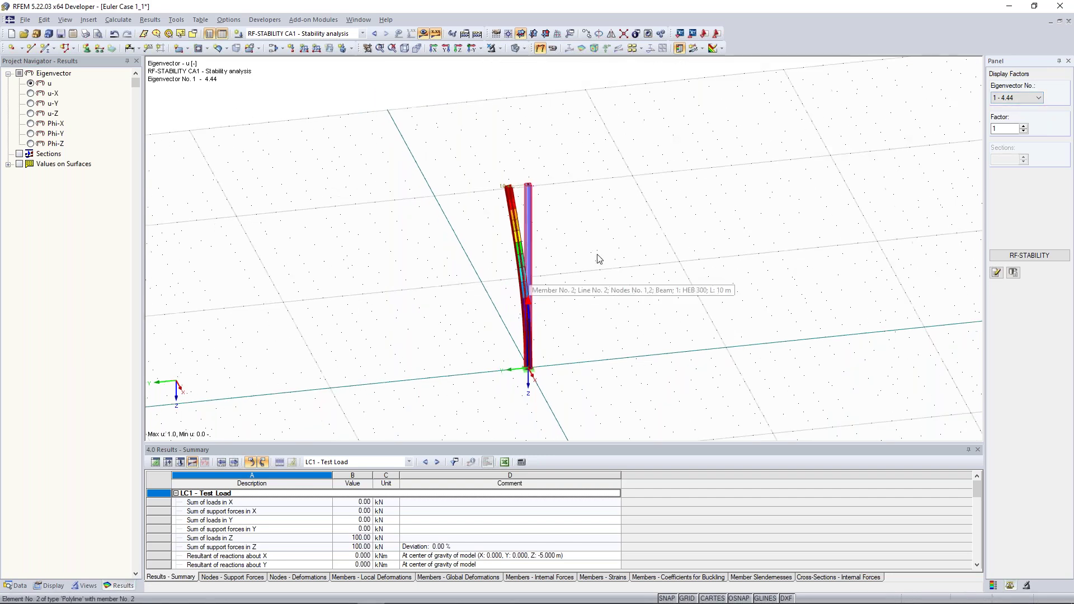
{"action": "left_click", "coordinate": [1022, 106]}
{"action": "left_click", "coordinate": [700, 257]}
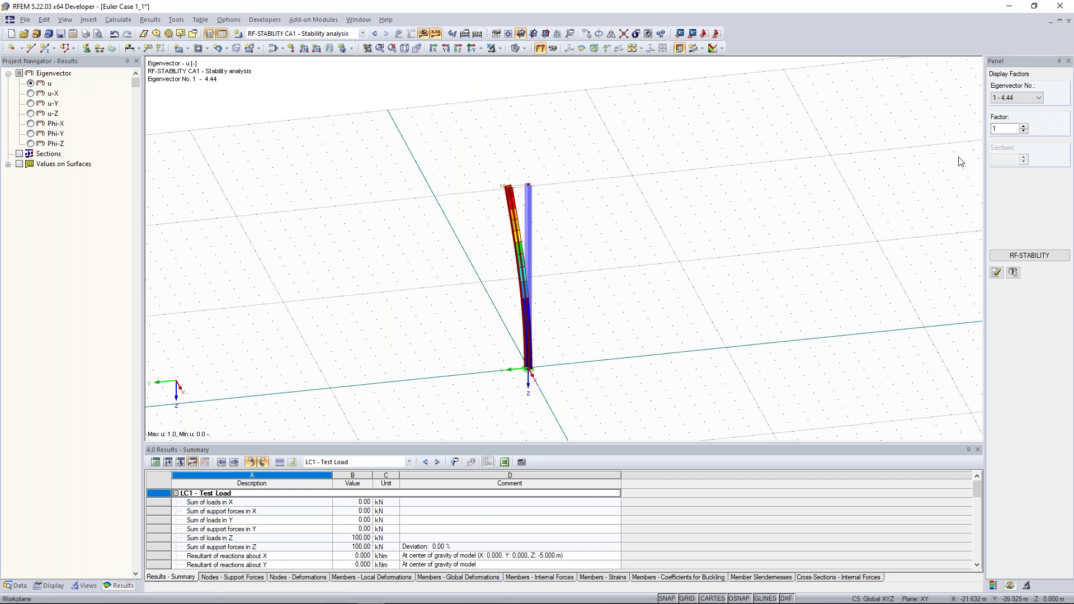
{"action": "left_click", "coordinate": [1012, 104]}
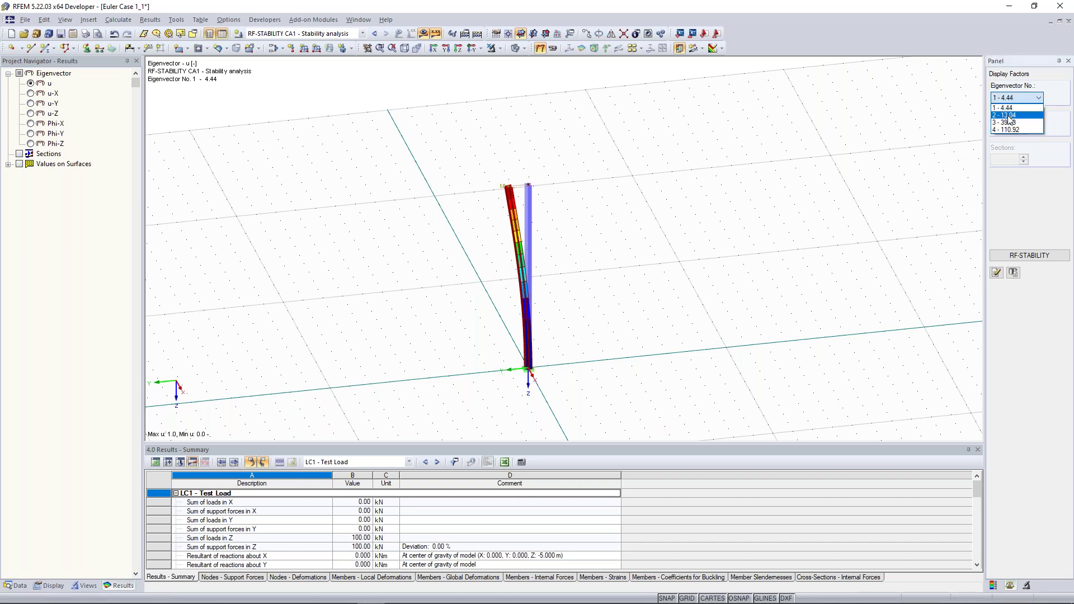
{"action": "left_click", "coordinate": [705, 226]}
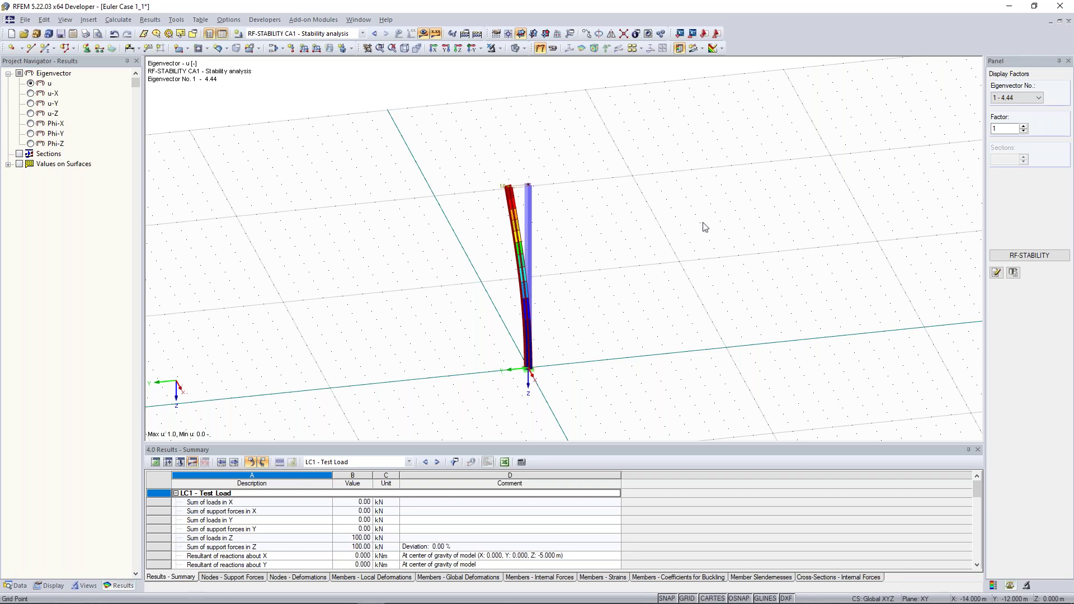
Open the lkasjödl hall frame model from the Project Manager and view it in 3D
{"action": "middle_click_drag", "start_coordinate": [631, 233], "coordinate": [642, 240], "text": "ctrl"}
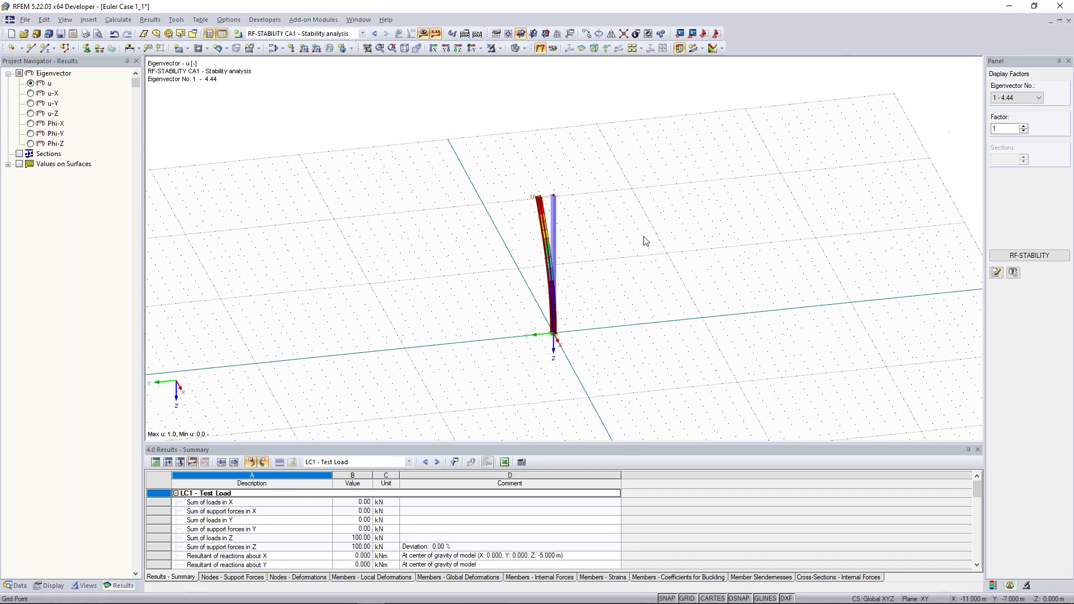
{"action": "left_click", "coordinate": [358, 20]}
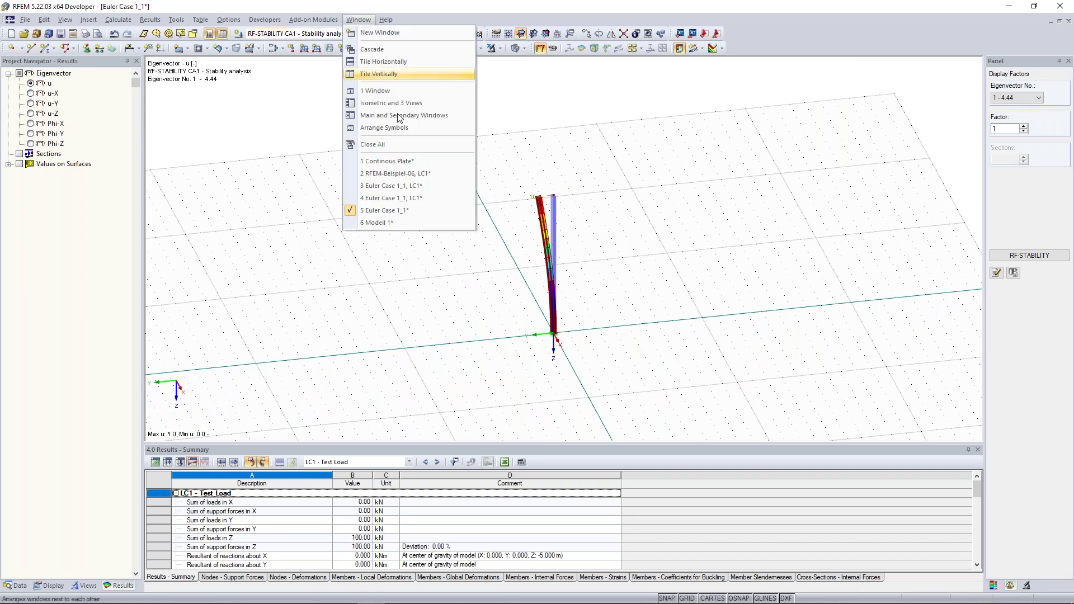
{"action": "left_click", "coordinate": [400, 175]}
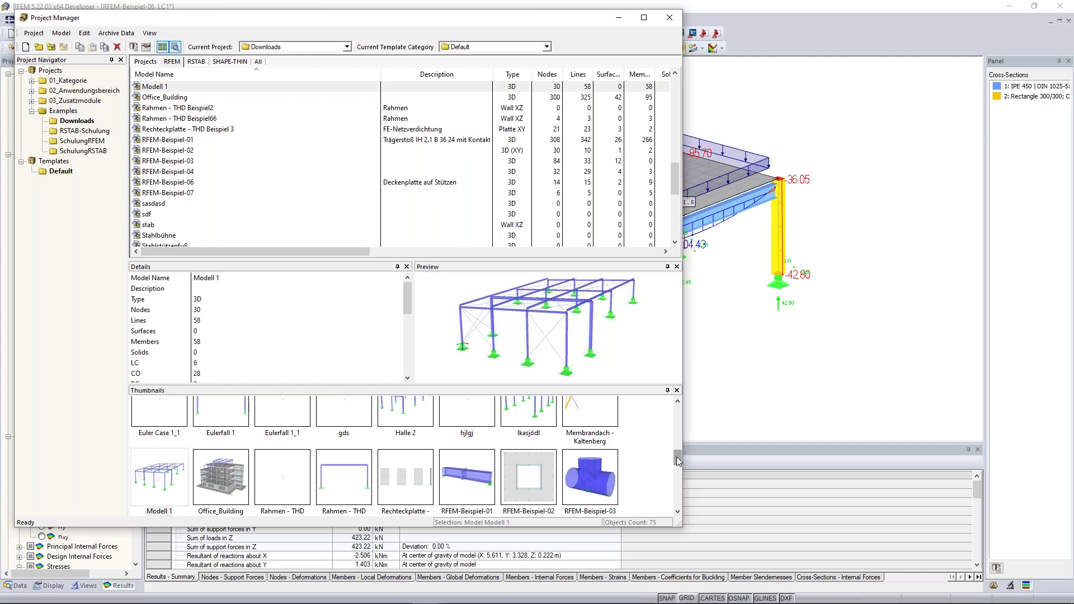
{"action": "scroll", "coordinate": [677, 457], "scroll_direction": "up", "scroll_amount": 1}
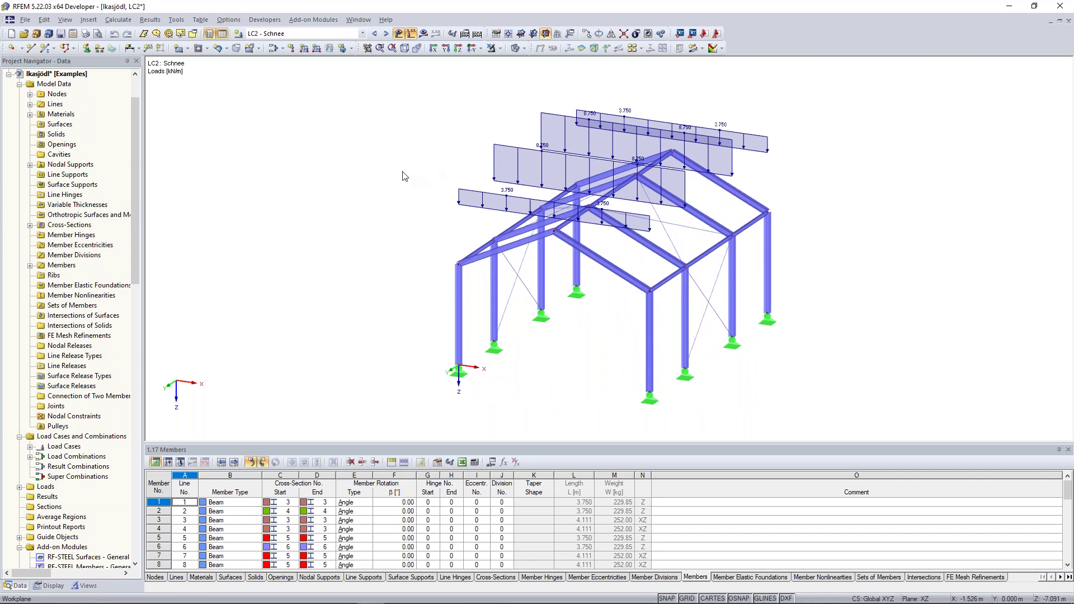
{"action": "middle_click_drag", "start_coordinate": [403, 175], "coordinate": [365, 179], "text": "ctrl"}
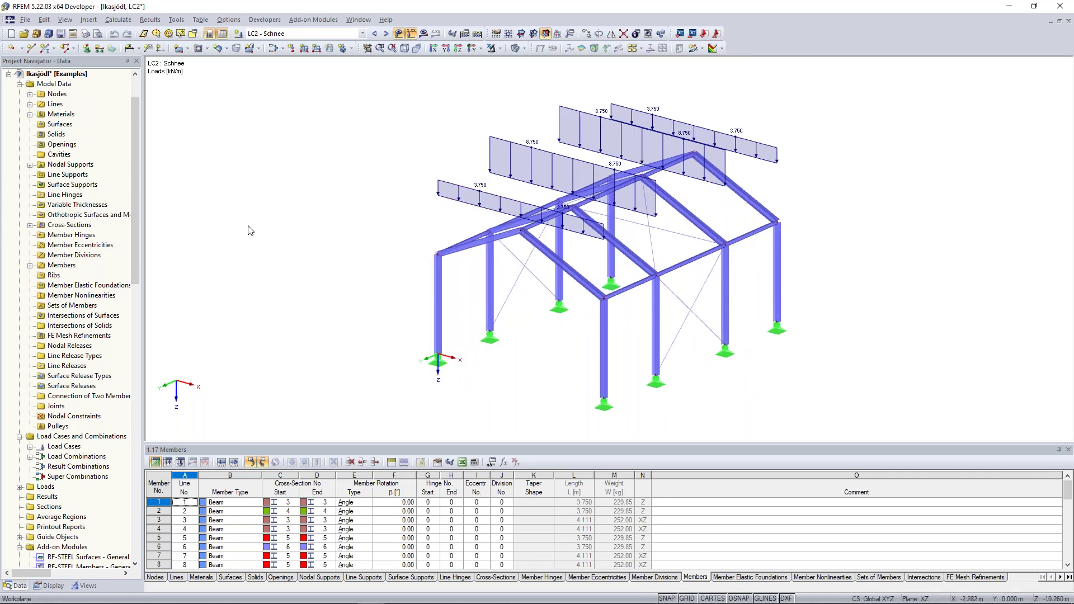
Check the member mesh division in RF-STABILITY CA1, then calculate the hall with CO1 - Charakteristische Werte and show the buckling shape
{"action": "scroll", "coordinate": [99, 435], "scroll_direction": "down", "scroll_amount": 9}
{"action": "scroll", "coordinate": [98, 435], "scroll_direction": "down", "scroll_amount": 12}
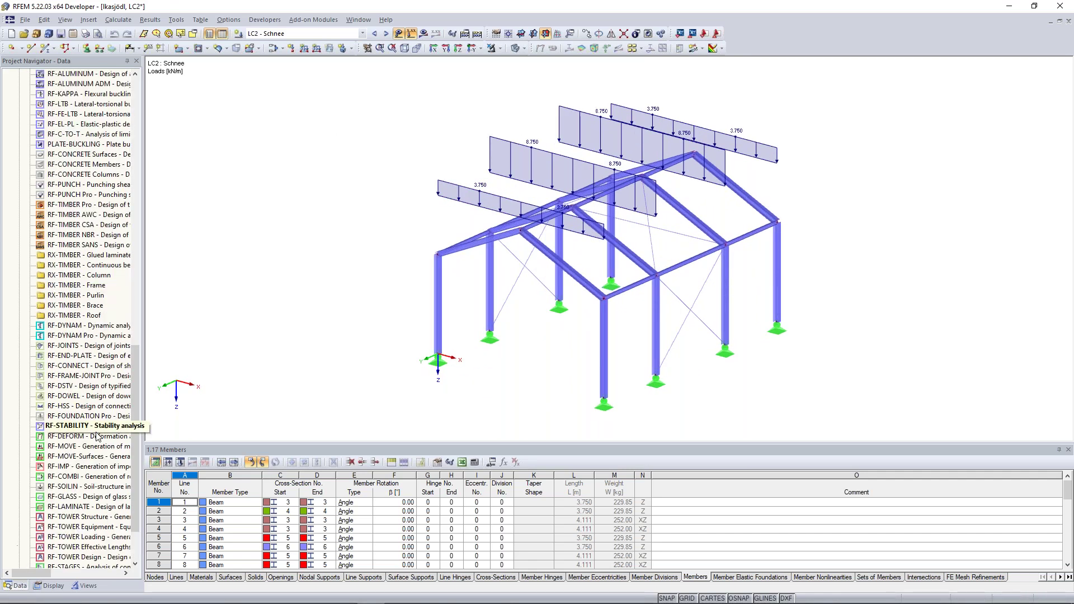
{"action": "left_click", "coordinate": [358, 34]}
{"action": "left_click", "coordinate": [339, 103]}
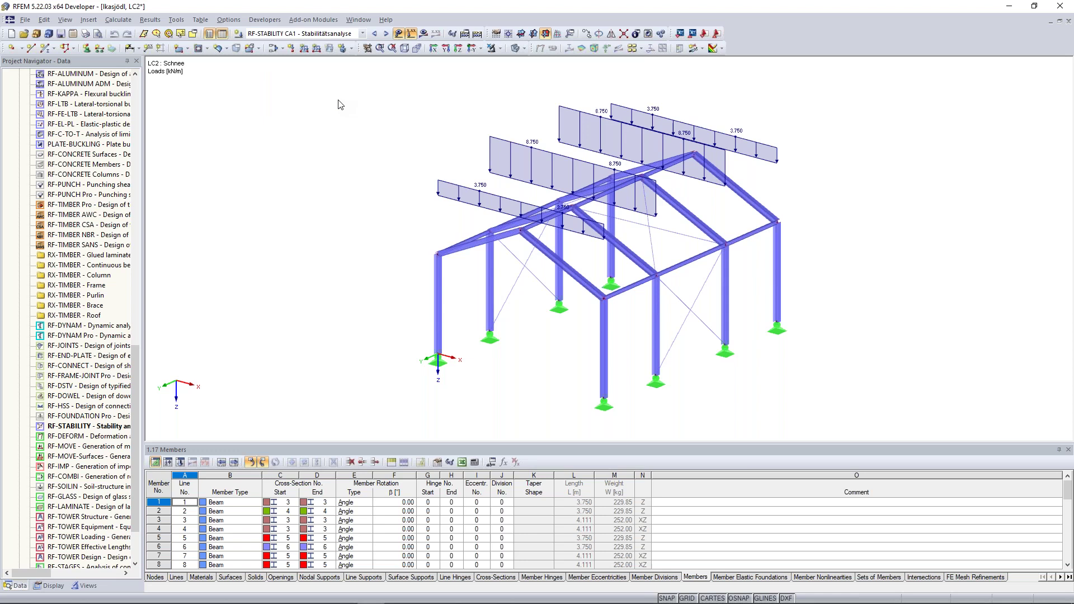
{"action": "double_click", "coordinate": [95, 426]}
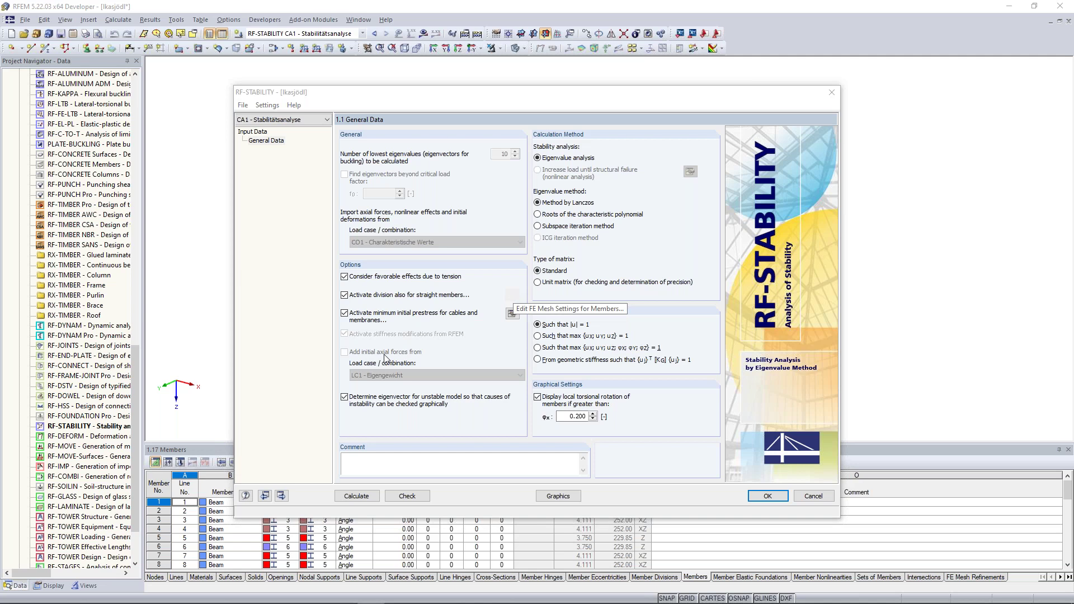
{"action": "left_click", "coordinate": [514, 297]}
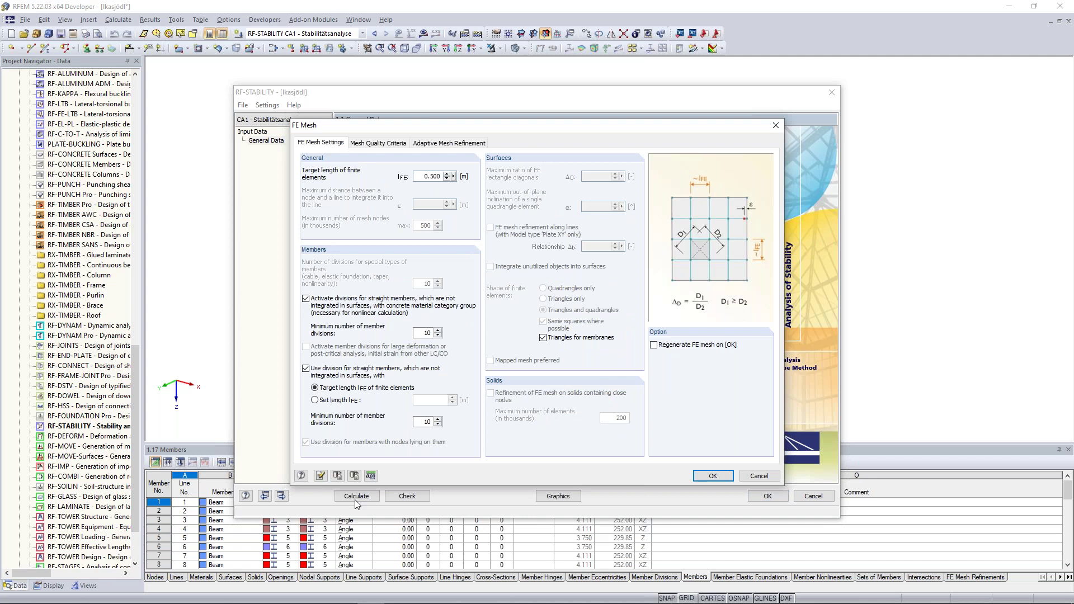
{"action": "key", "text": "Escape"}
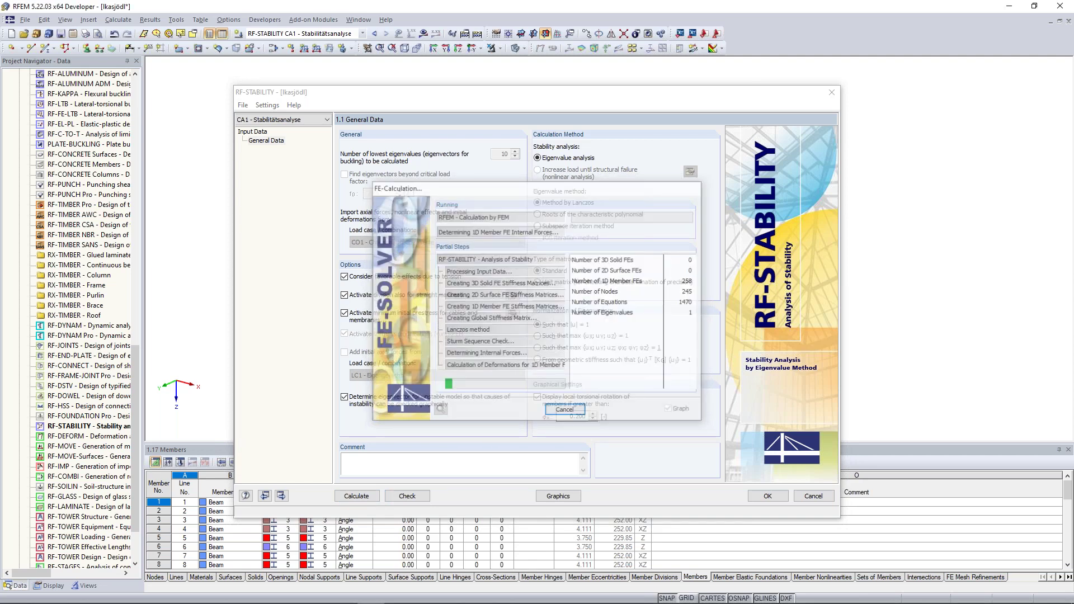
{"action": "left_click", "coordinate": [565, 498]}
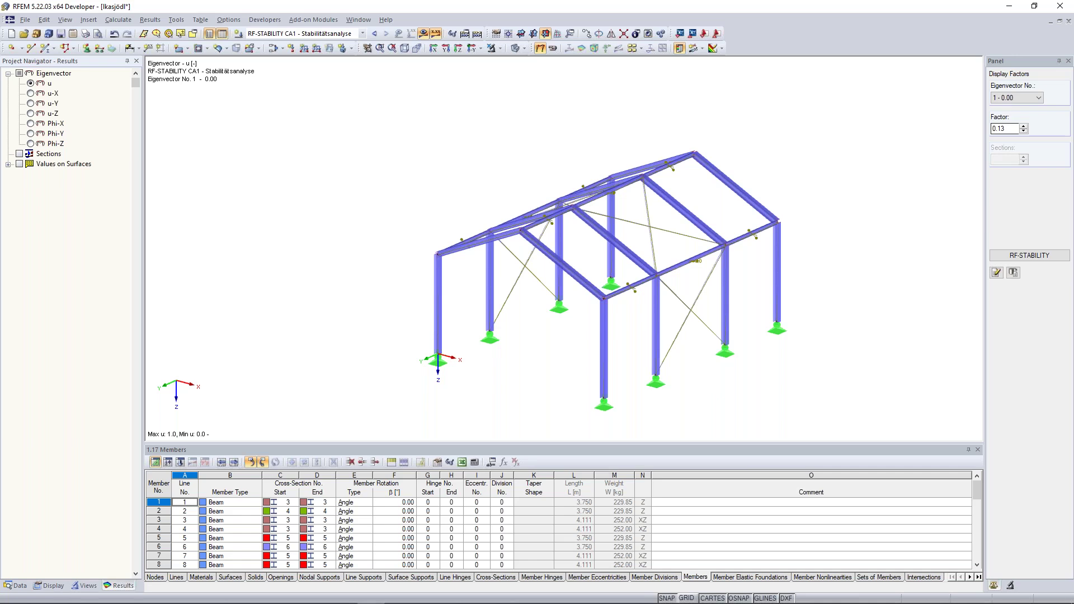
Recalculate RF-STABILITY CA1 for 8 eigenvalues with LC2 - Schnee, without the unstable-model eigenvector option, and show the results graphically
{"action": "left_click", "coordinate": [1029, 255]}
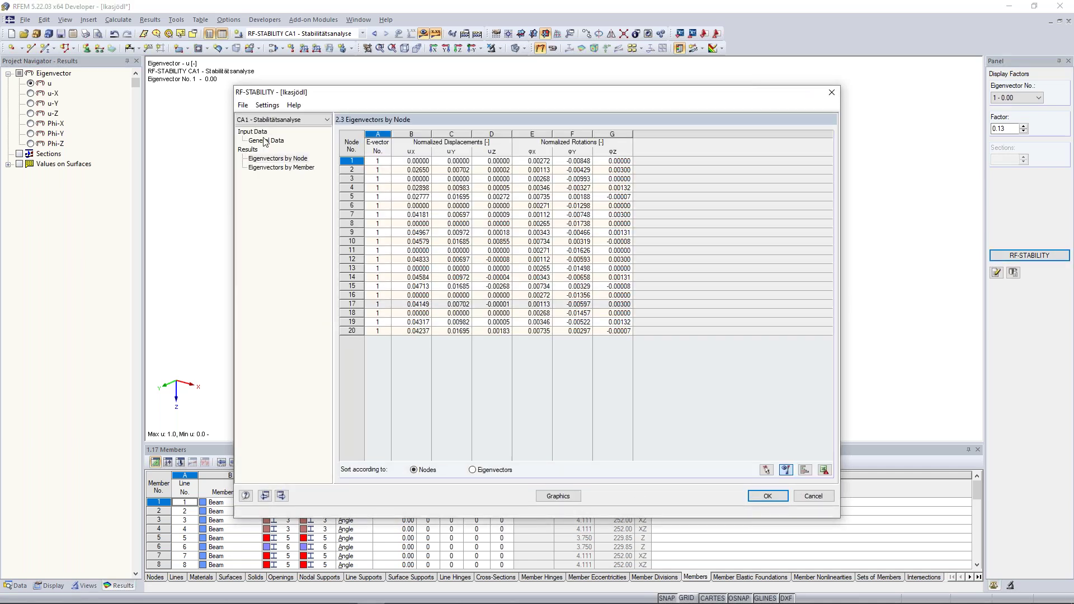
{"action": "left_click", "coordinate": [265, 141]}
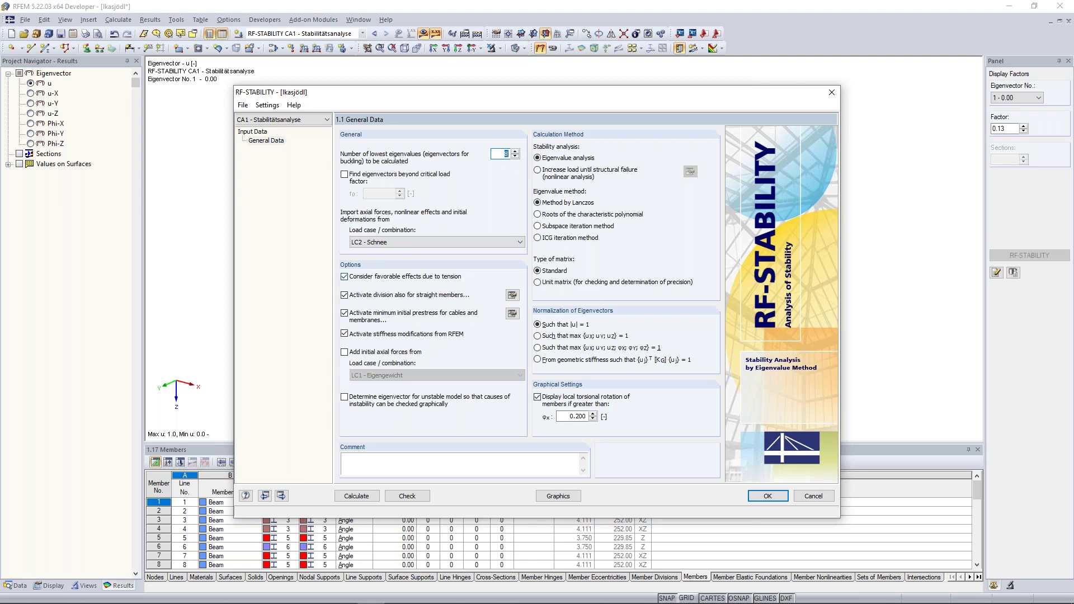
{"action": "left_click", "coordinate": [370, 499]}
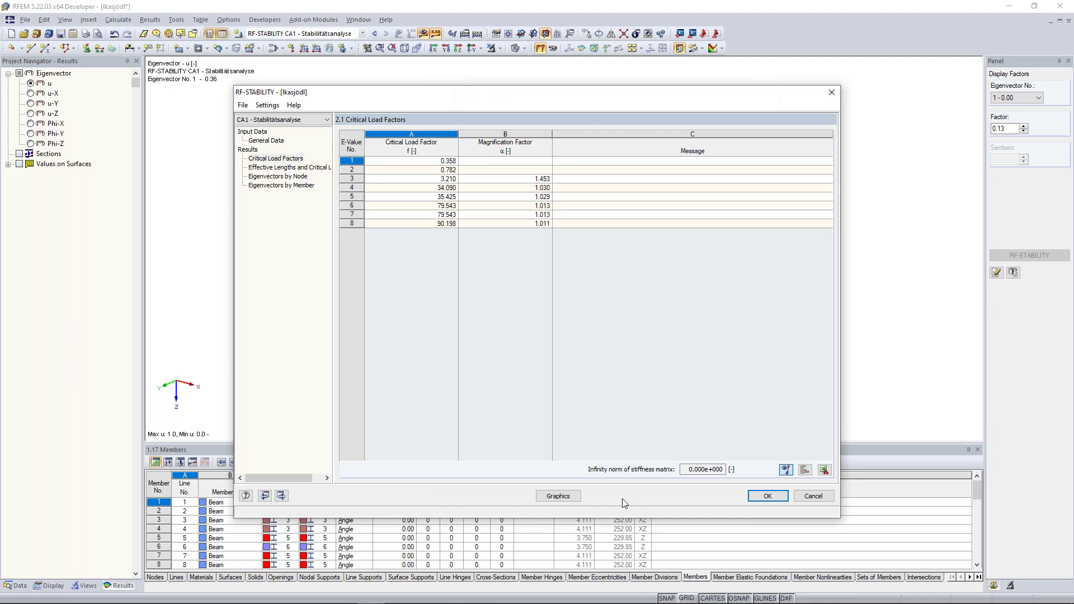
{"action": "left_click", "coordinate": [568, 498]}
{"action": "left_click", "coordinate": [558, 496]}
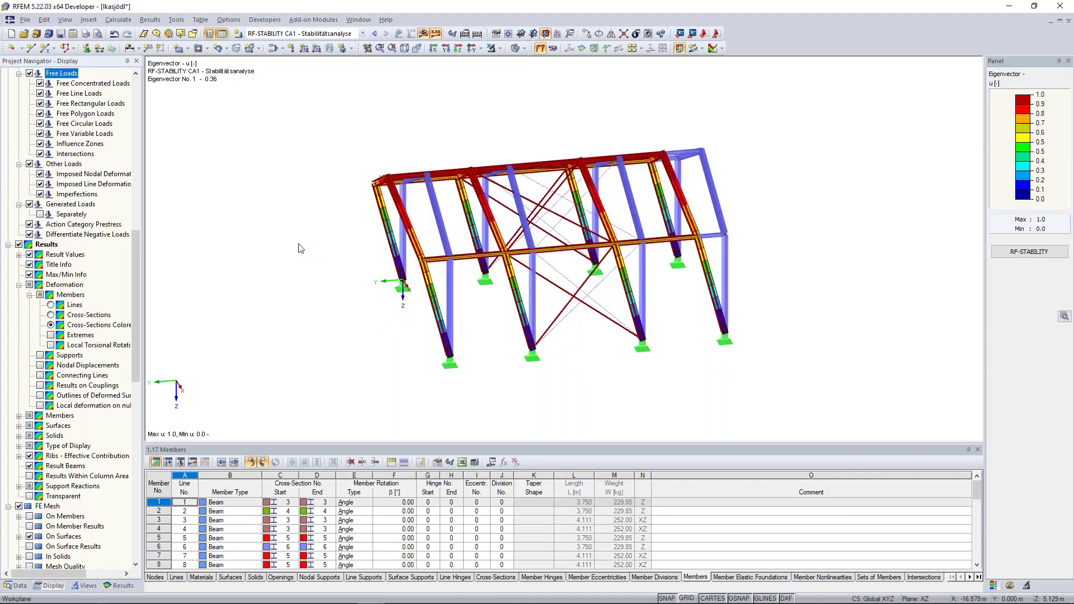
Examine the hall's buckling shapes for eigenvectors 1, 3 and 7 from several viewing angles
{"action": "middle_click_drag", "start_coordinate": [390, 258], "coordinate": [309, 247], "text": "ctrl"}
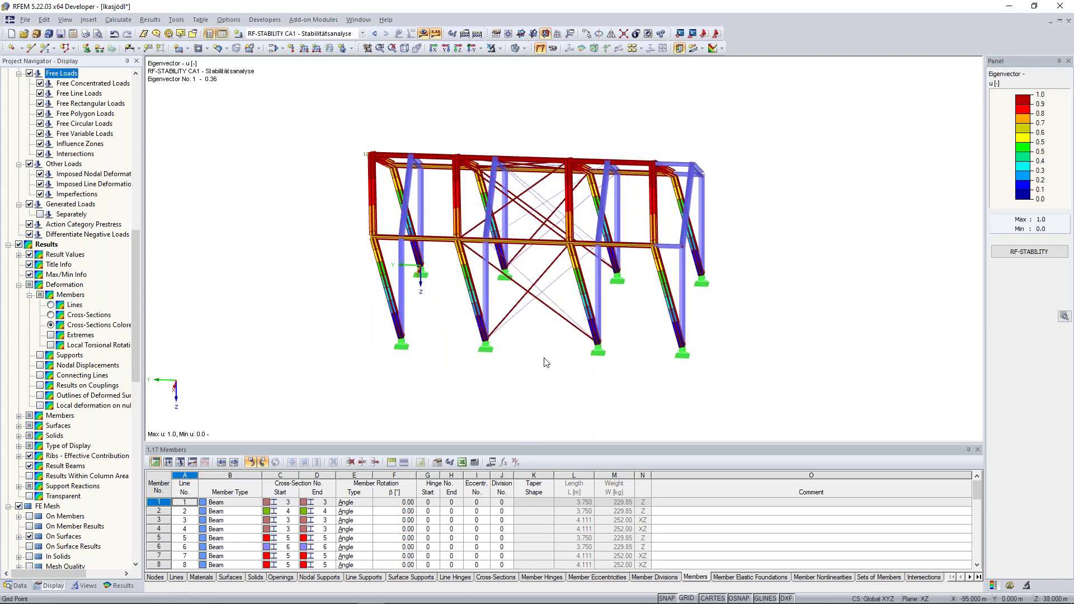
{"action": "middle_click_drag", "start_coordinate": [469, 221], "coordinate": [358, 319], "text": "ctrl"}
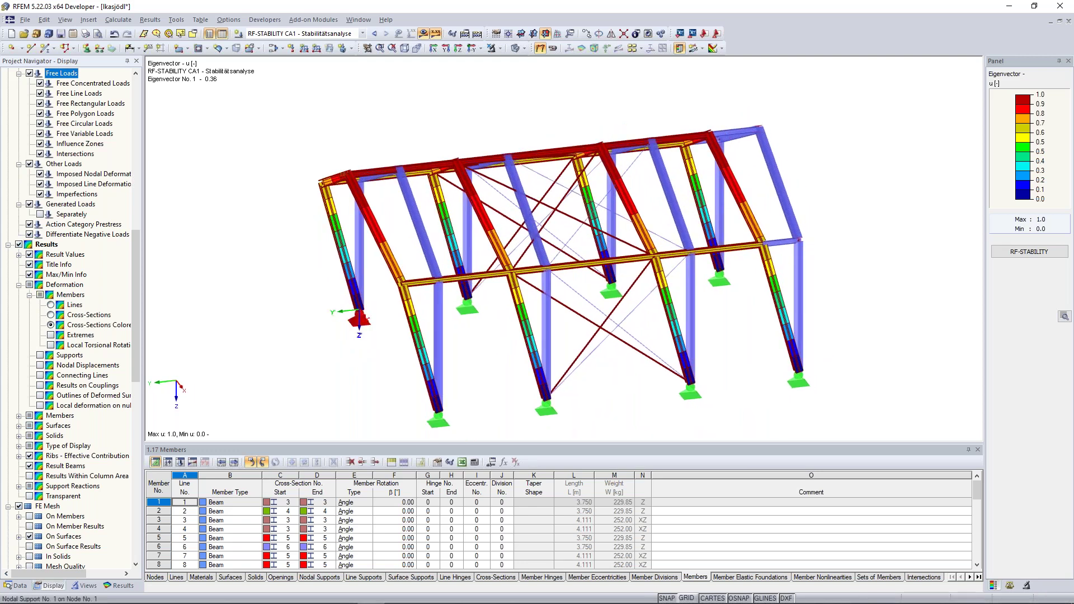
{"action": "middle_click_drag", "start_coordinate": [358, 319], "coordinate": [343, 233]}
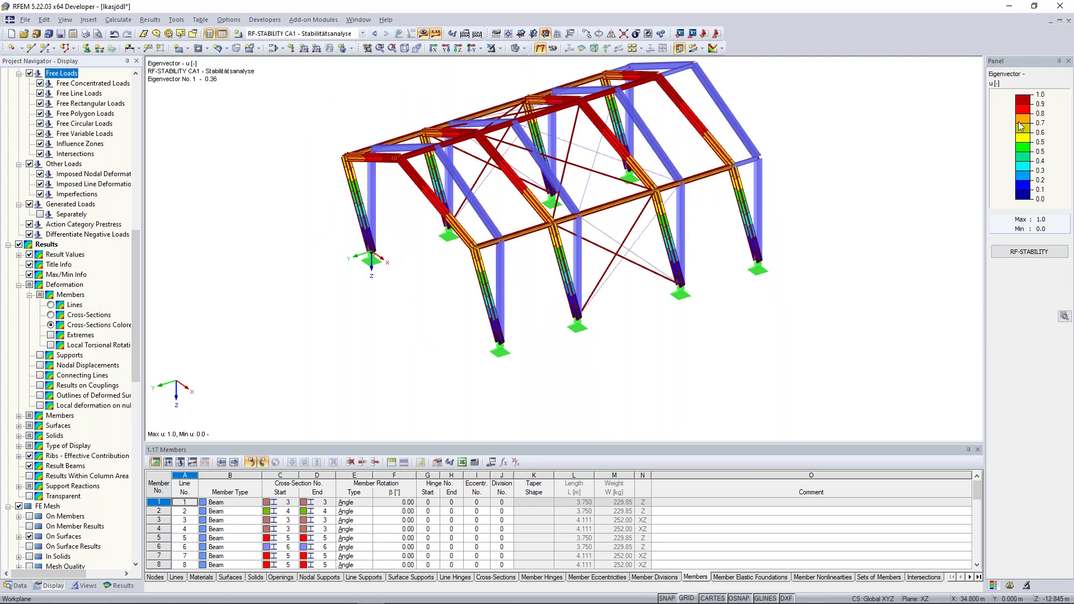
{"action": "left_click", "coordinate": [1024, 98]}
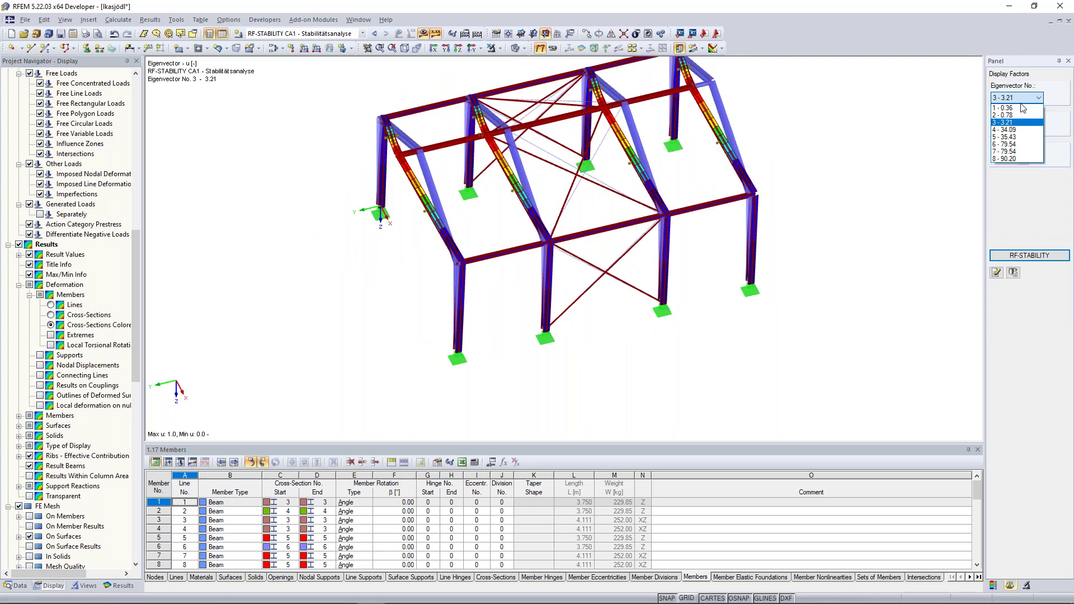
{"action": "left_click", "coordinate": [1015, 114]}
{"action": "left_click", "coordinate": [1023, 98]}
{"action": "left_click", "coordinate": [1005, 151]}
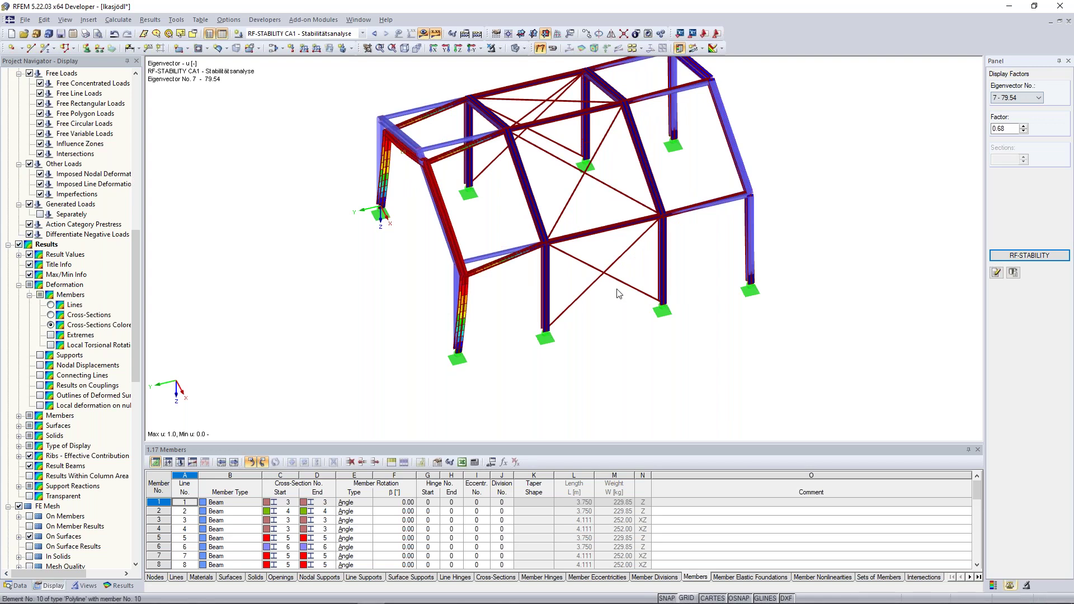
{"action": "middle_click_drag", "start_coordinate": [645, 269], "coordinate": [615, 190], "text": "ctrl"}
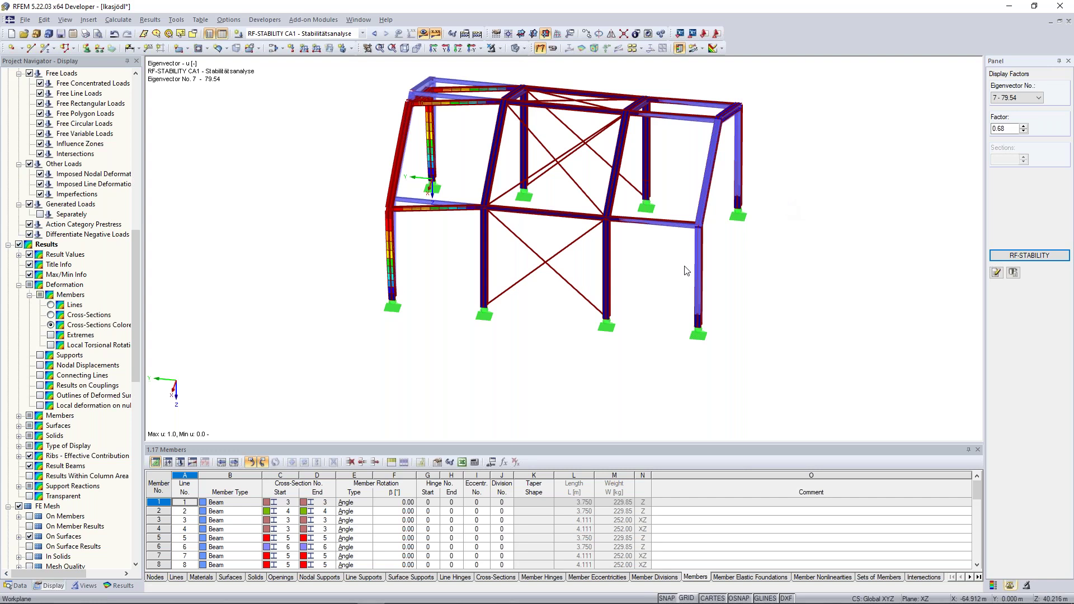
{"action": "middle_click_drag", "start_coordinate": [685, 263], "coordinate": [690, 242], "text": "ctrl"}
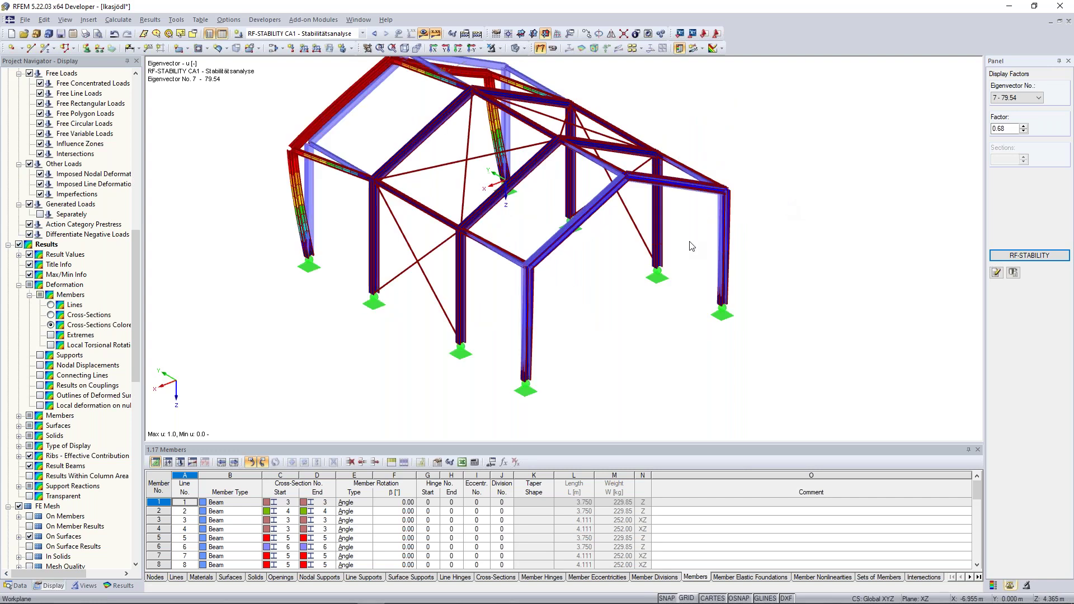
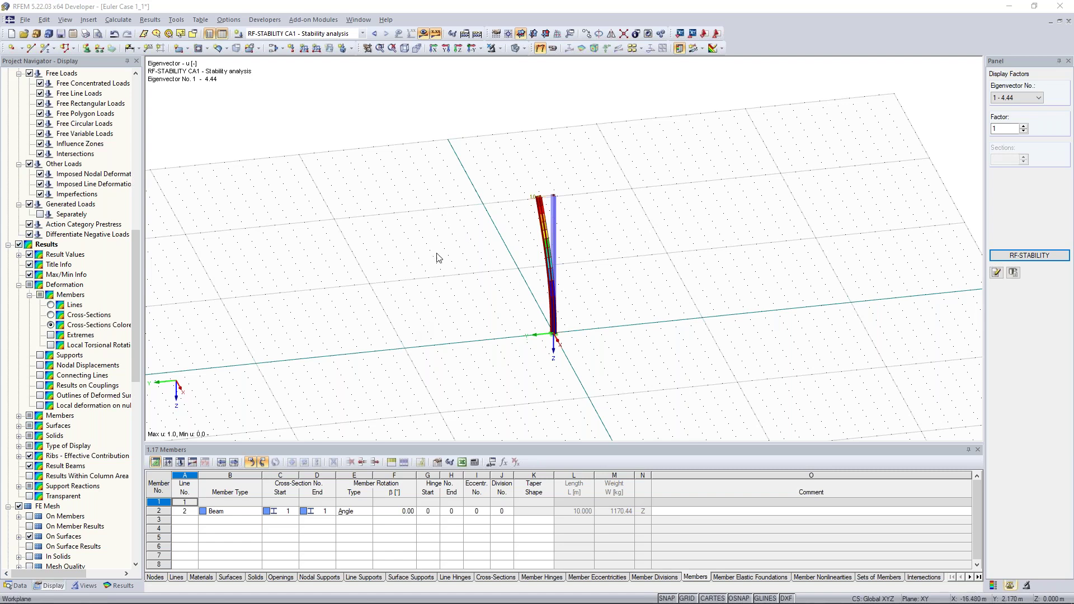
In the Euler Case 1_1 column model, create load case LC2 Test Load 2 (Imposed - Category A) and load the column's top with 200 kN
{"action": "left_click", "coordinate": [374, 33]}
{"action": "middle_click_drag", "start_coordinate": [446, 252], "coordinate": [492, 205], "text": "ctrl"}
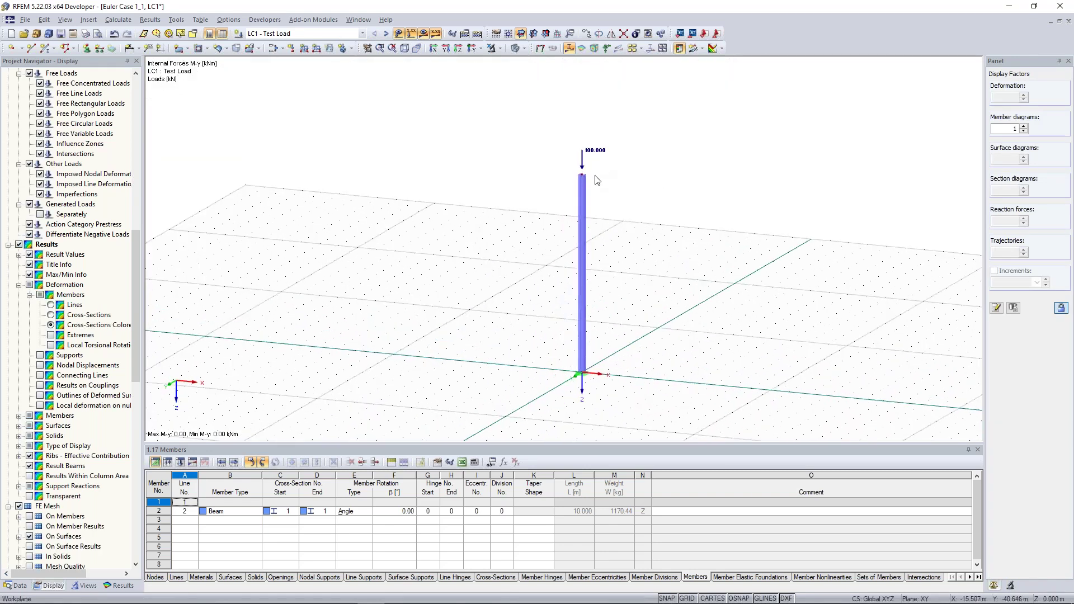
{"action": "middle_click_drag", "start_coordinate": [683, 222], "coordinate": [629, 209], "text": "ctrl"}
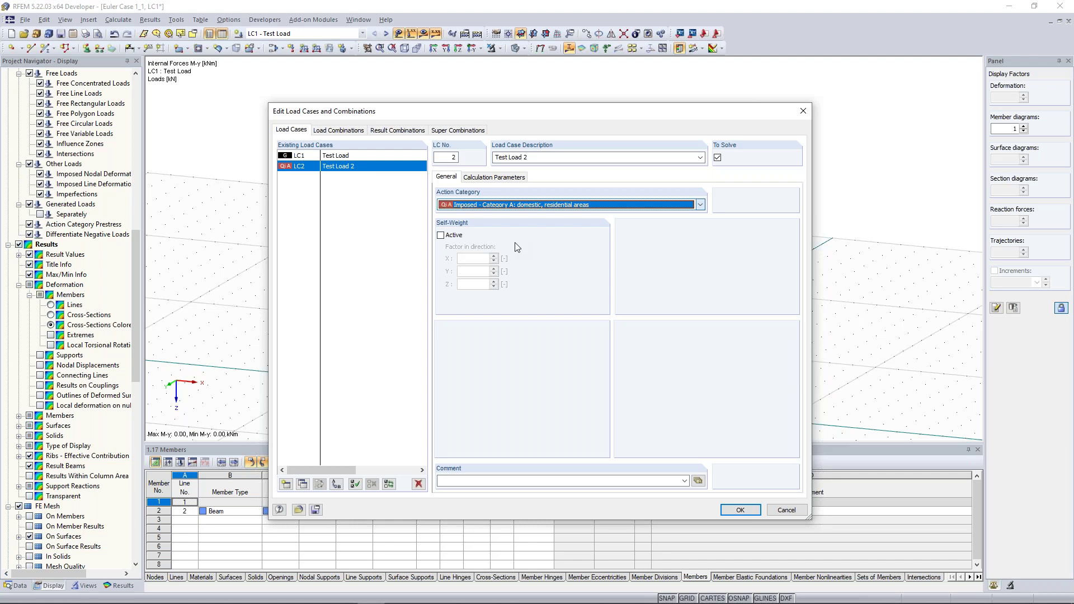
{"action": "key", "text": "Return"}
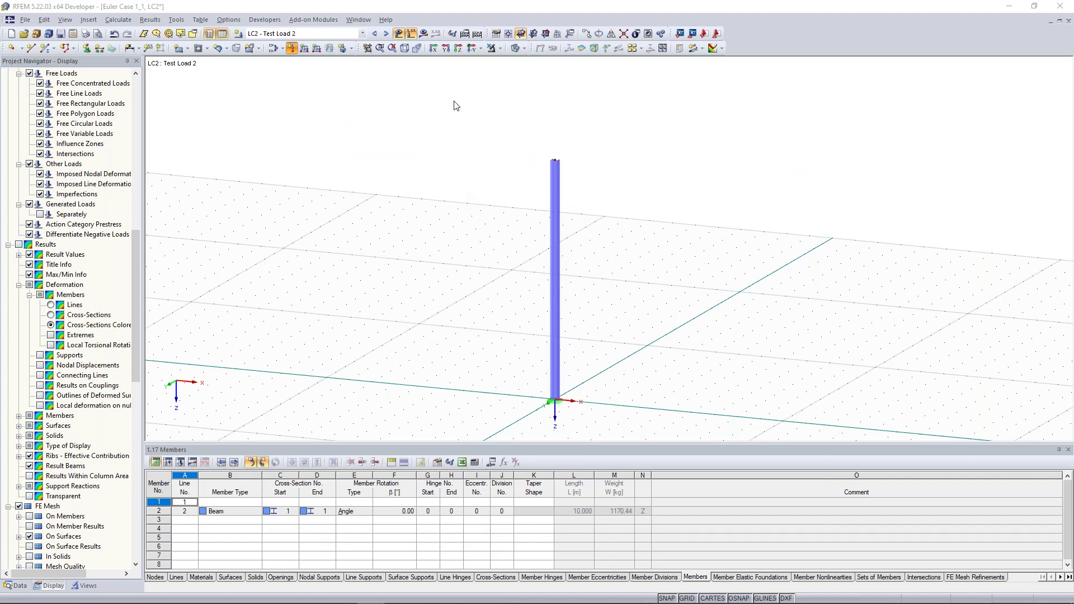
{"action": "left_click", "coordinate": [283, 50]}
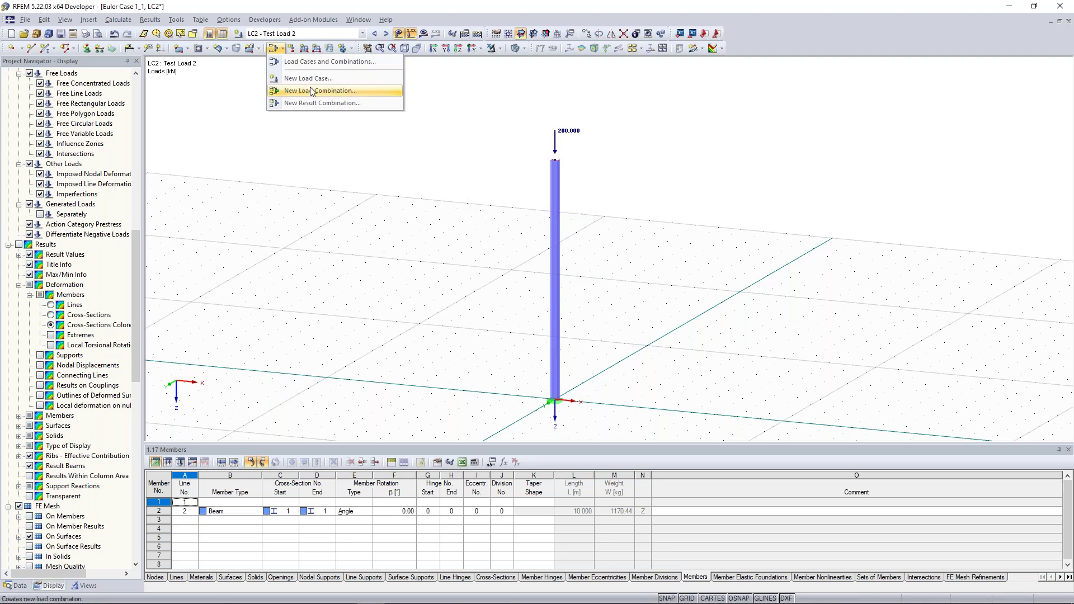
{"action": "left_click", "coordinate": [312, 83]}
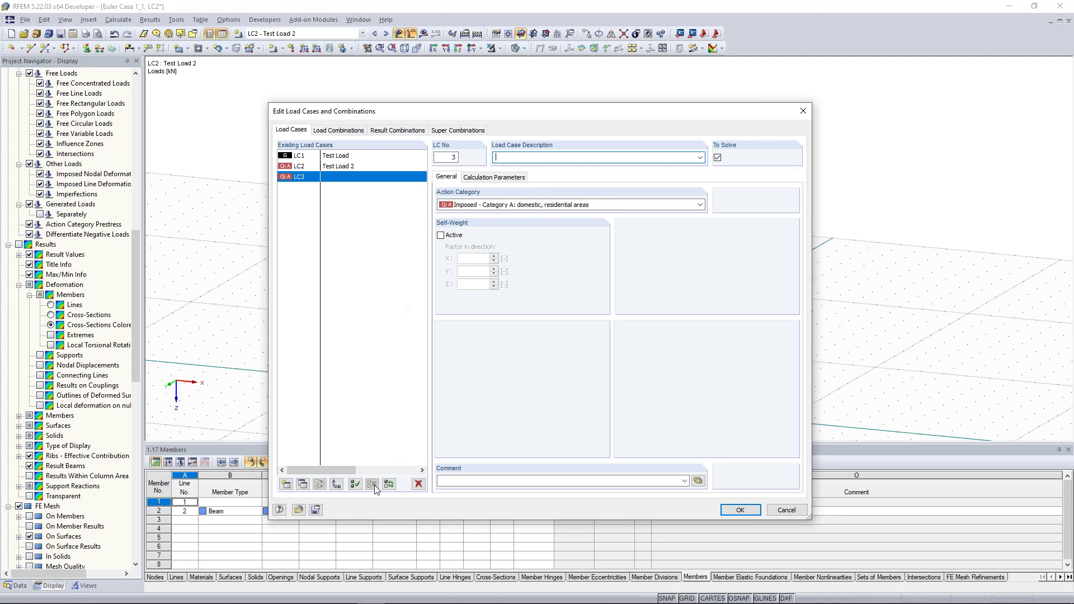
{"action": "left_click", "coordinate": [419, 484]}
{"action": "left_click", "coordinate": [516, 334]}
Create load combination CO1 Design Internal Forces from LC1 with factor 1.35 and LC2 with factor 1.50, and display its loads
{"action": "left_click", "coordinate": [348, 131]}
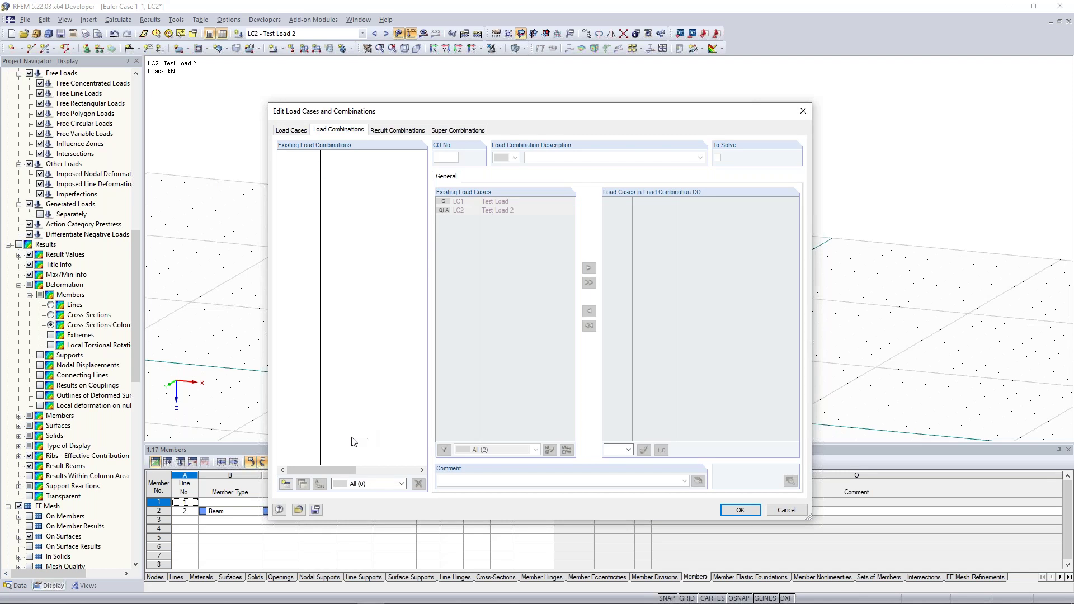
{"action": "left_click", "coordinate": [286, 483]}
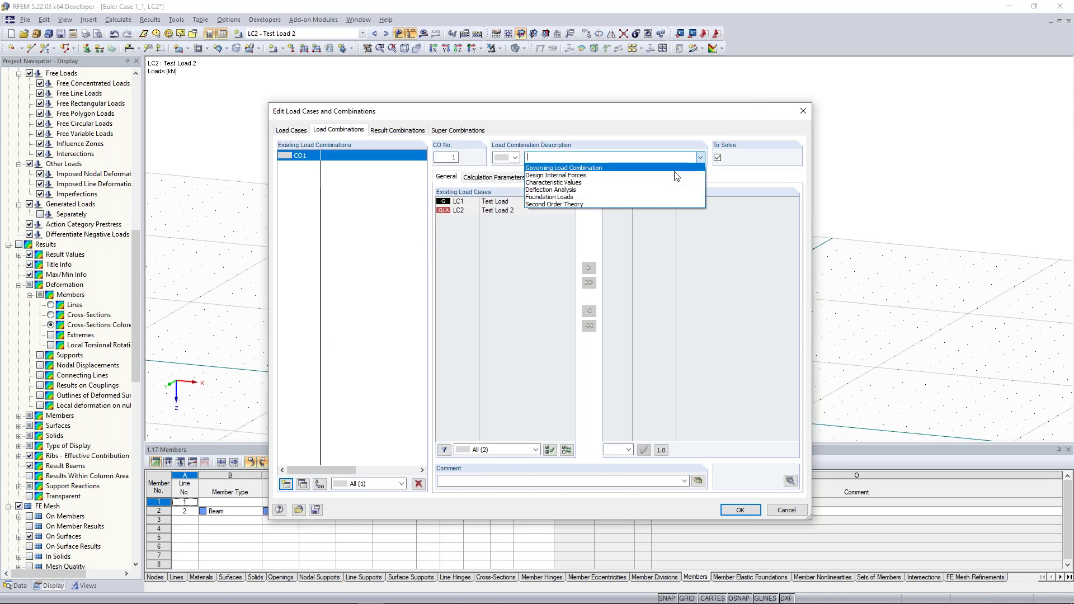
{"action": "left_click", "coordinate": [667, 175]}
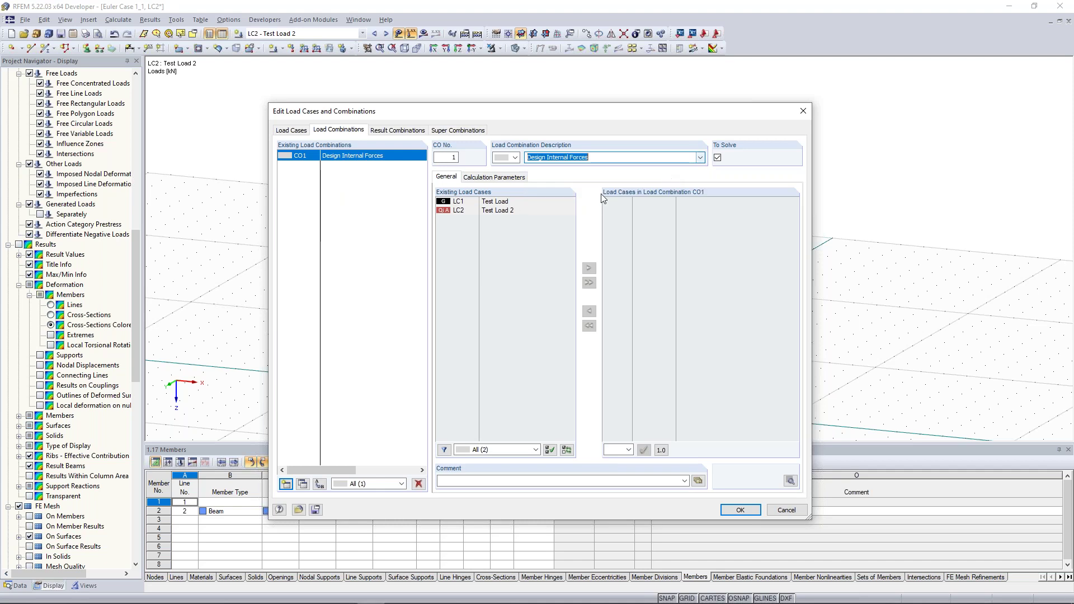
{"action": "left_click", "coordinate": [501, 201]}
{"action": "left_click", "coordinate": [589, 283]}
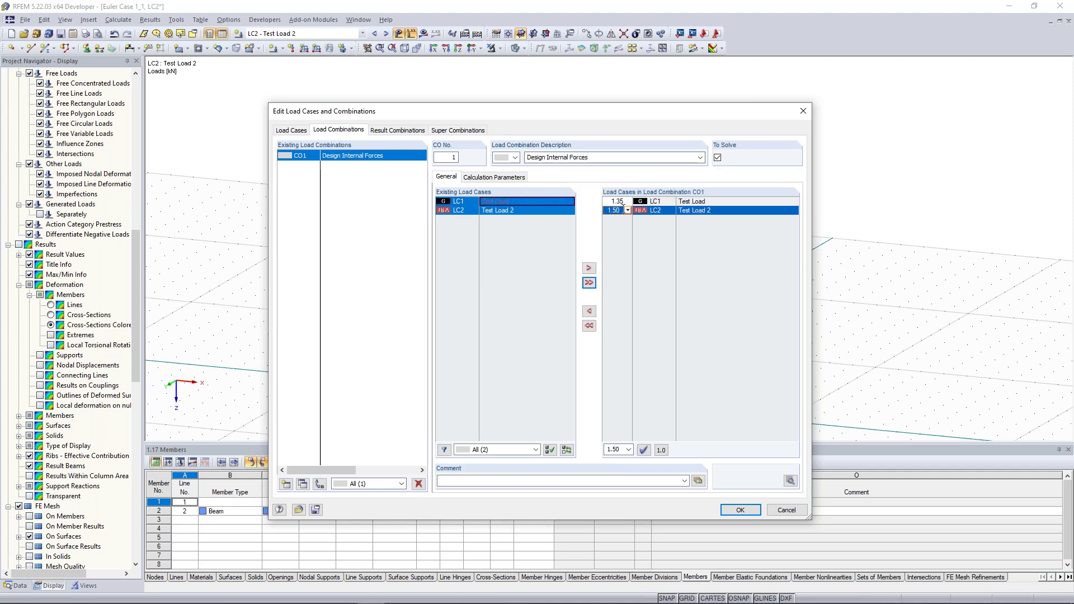
{"action": "left_click", "coordinate": [614, 210]}
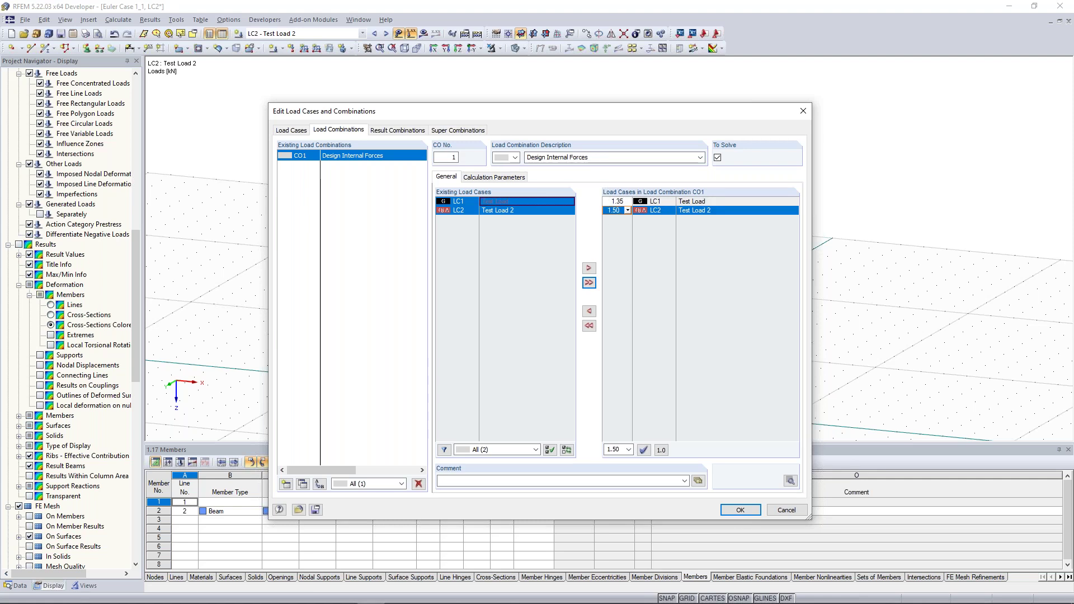
{"action": "left_click", "coordinate": [743, 511]}
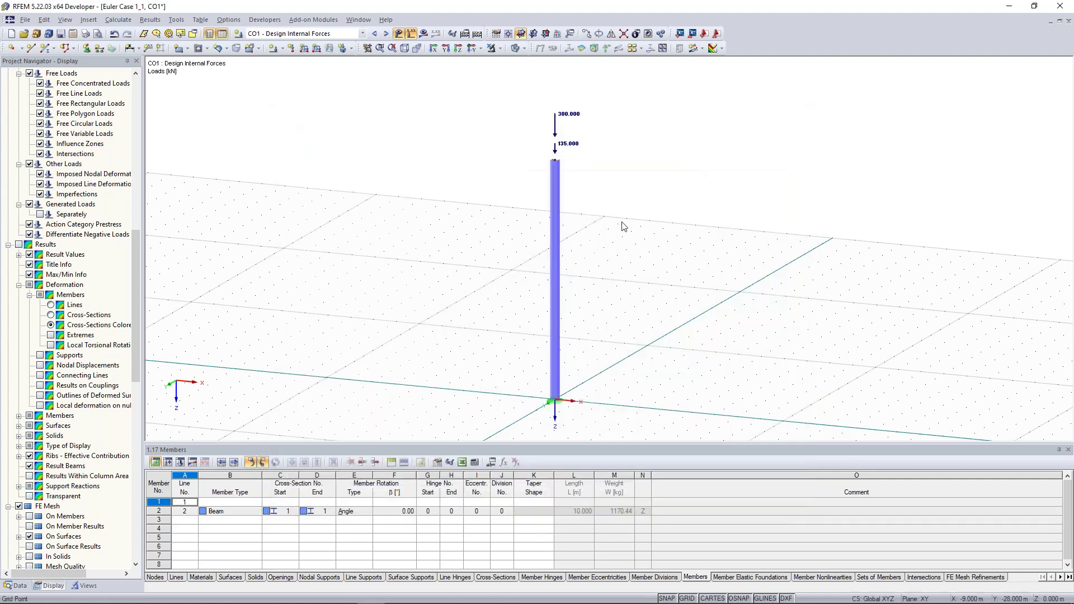
{"action": "middle_click_drag", "start_coordinate": [431, 134], "coordinate": [451, 131], "text": "ctrl"}
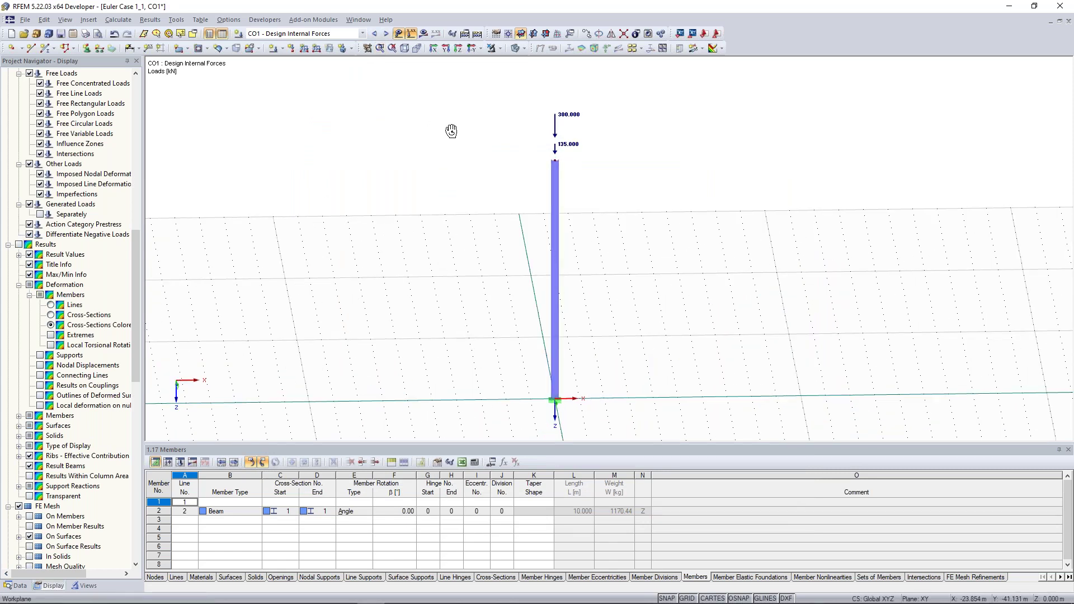
Look at the loaded column from several angles and view the plausibility check options without running the check
{"action": "middle_click_drag", "start_coordinate": [451, 131], "coordinate": [553, 158], "text": "ctrl"}
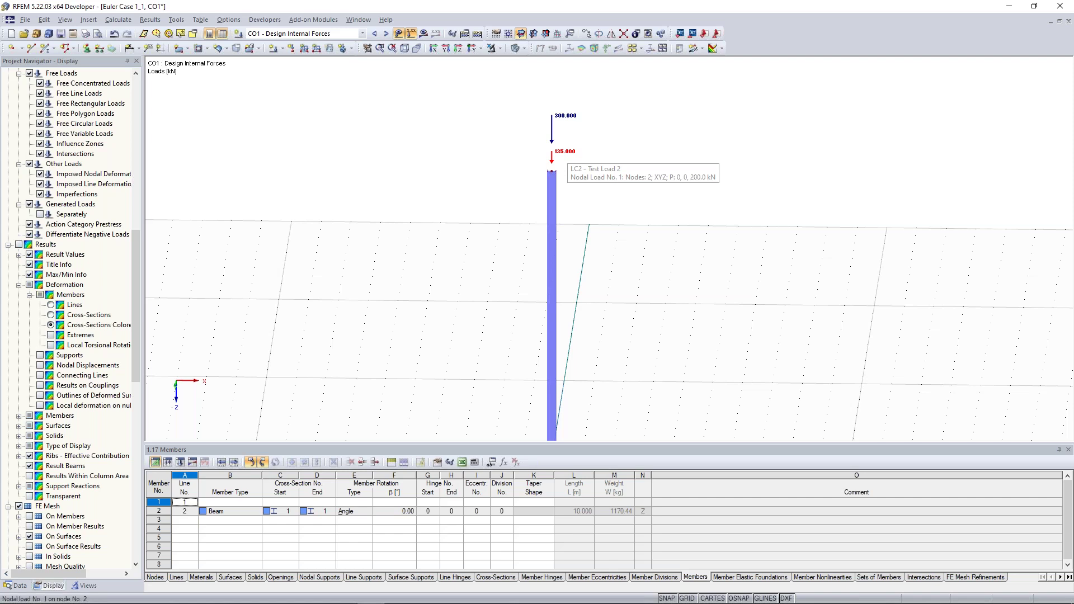
{"action": "scroll", "coordinate": [386, 145], "scroll_direction": "down", "scroll_amount": 2}
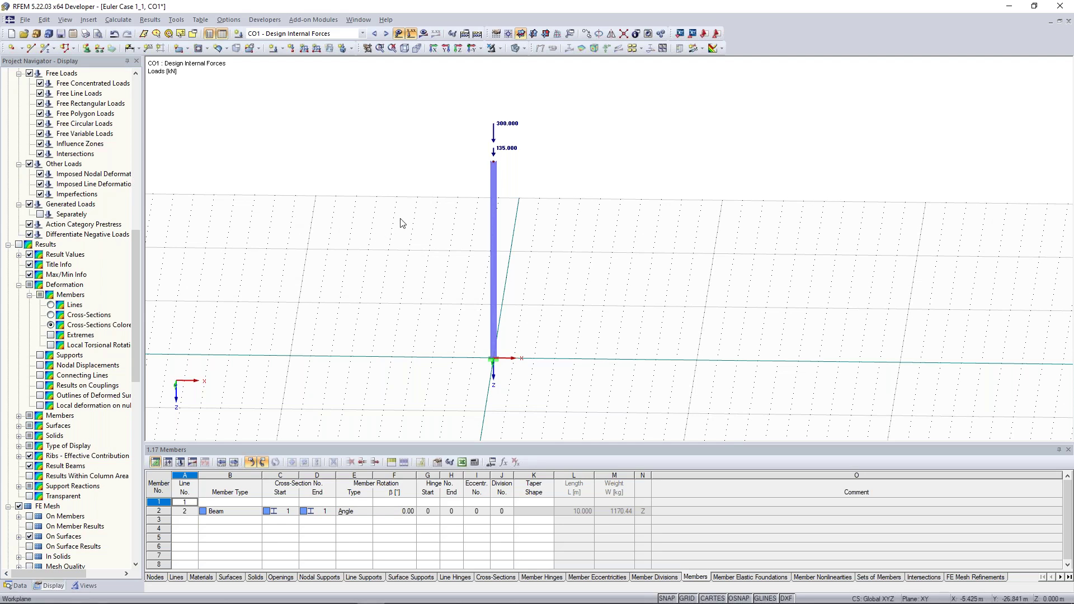
{"action": "middle_click_drag", "start_coordinate": [398, 223], "coordinate": [369, 227], "text": "ctrl"}
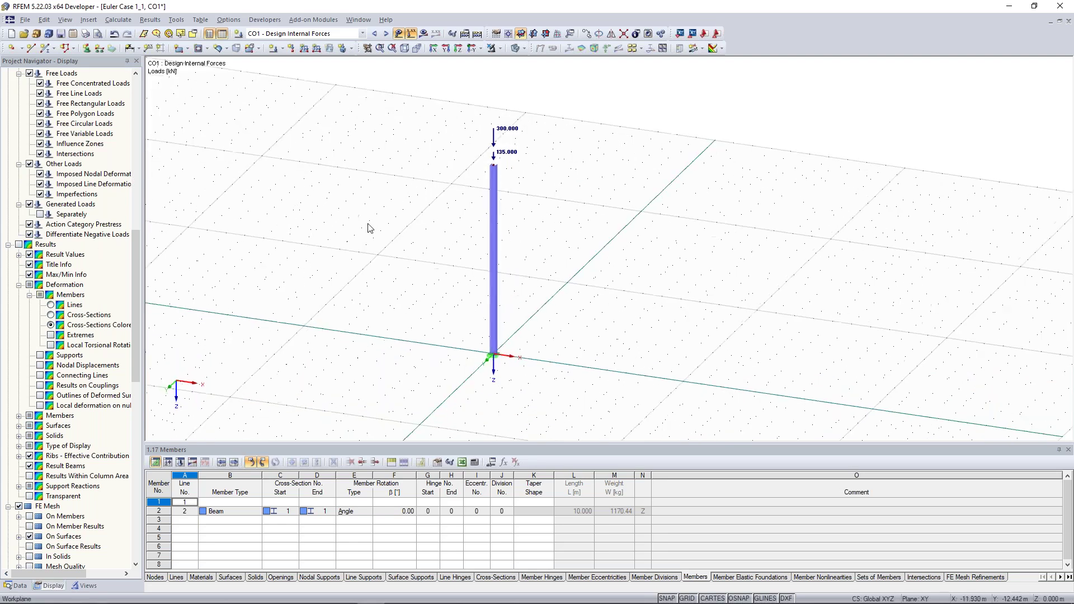
{"action": "left_click", "coordinate": [453, 36]}
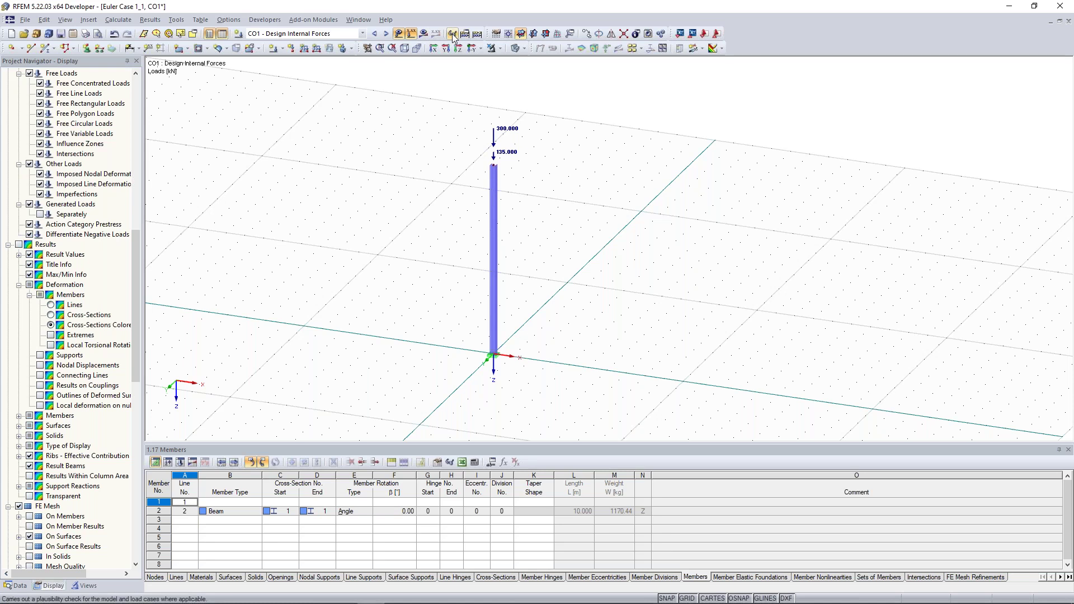
{"action": "left_click", "coordinate": [453, 35]}
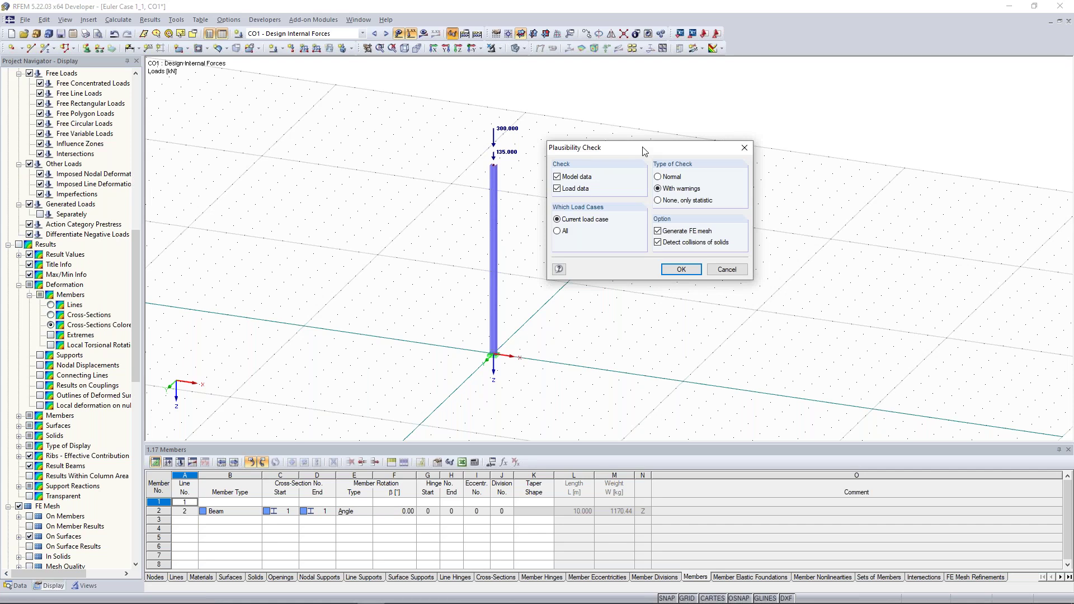
{"action": "left_click", "coordinate": [745, 148]}
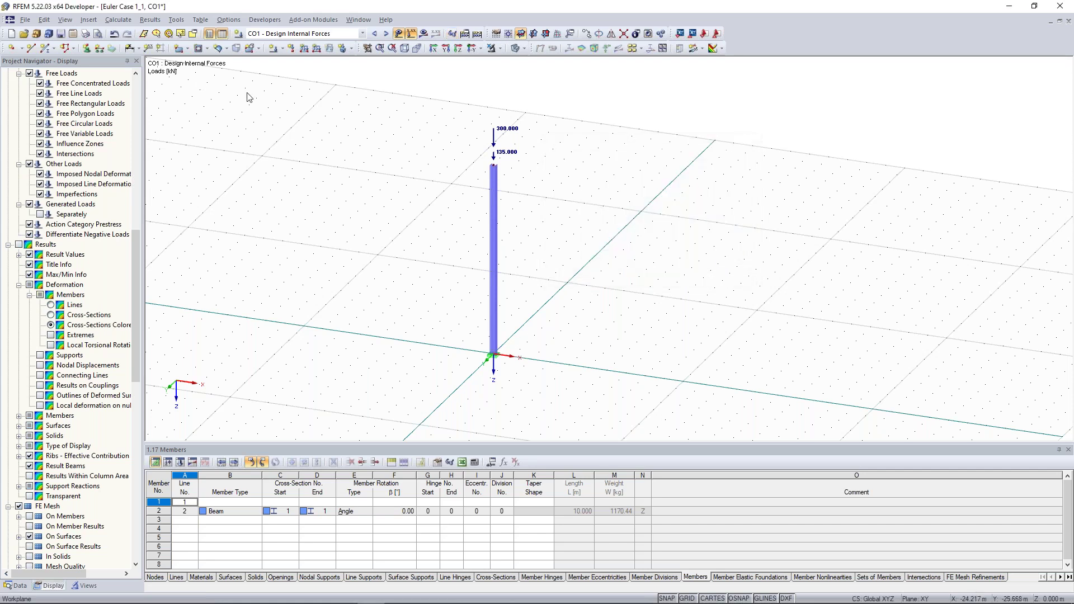
Run the model check that deletes unused zero lines from the column model
{"action": "left_click", "coordinate": [186, 21]}
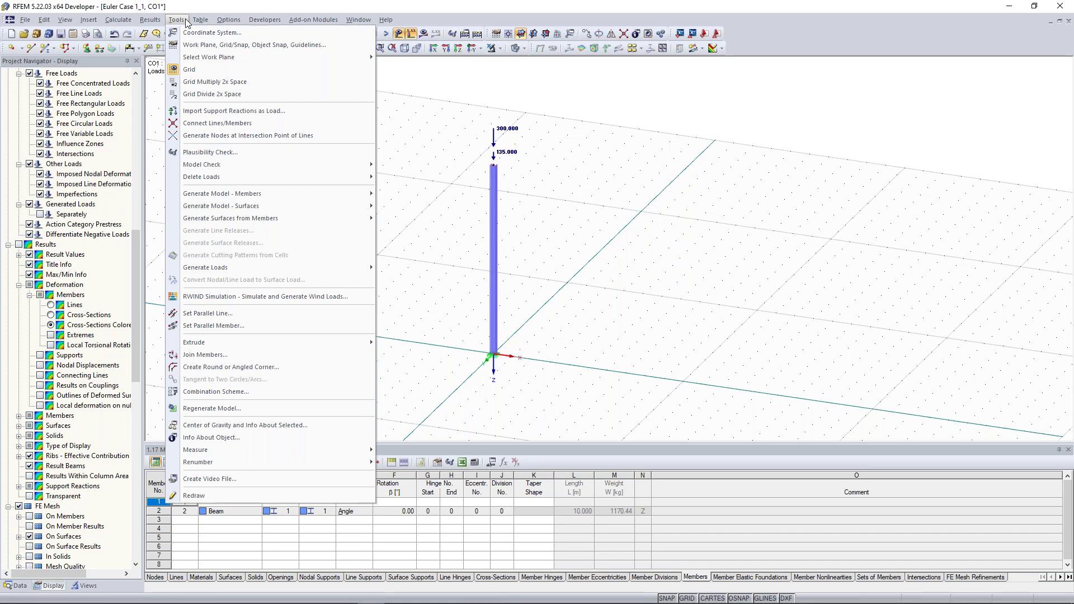
{"action": "mouse_move", "coordinate": [230, 163]}
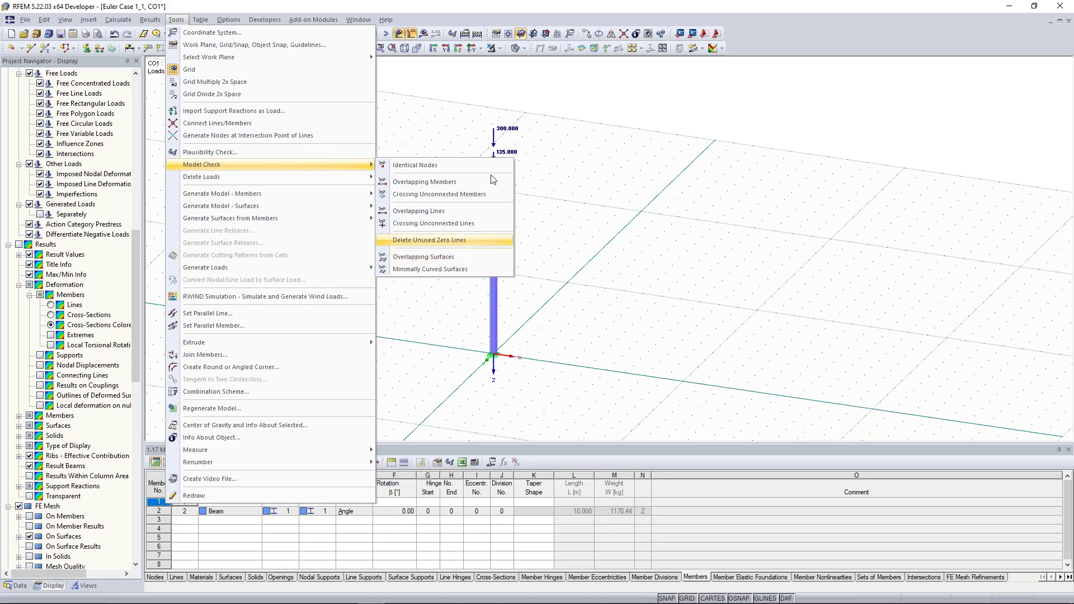
{"action": "left_click", "coordinate": [448, 239]}
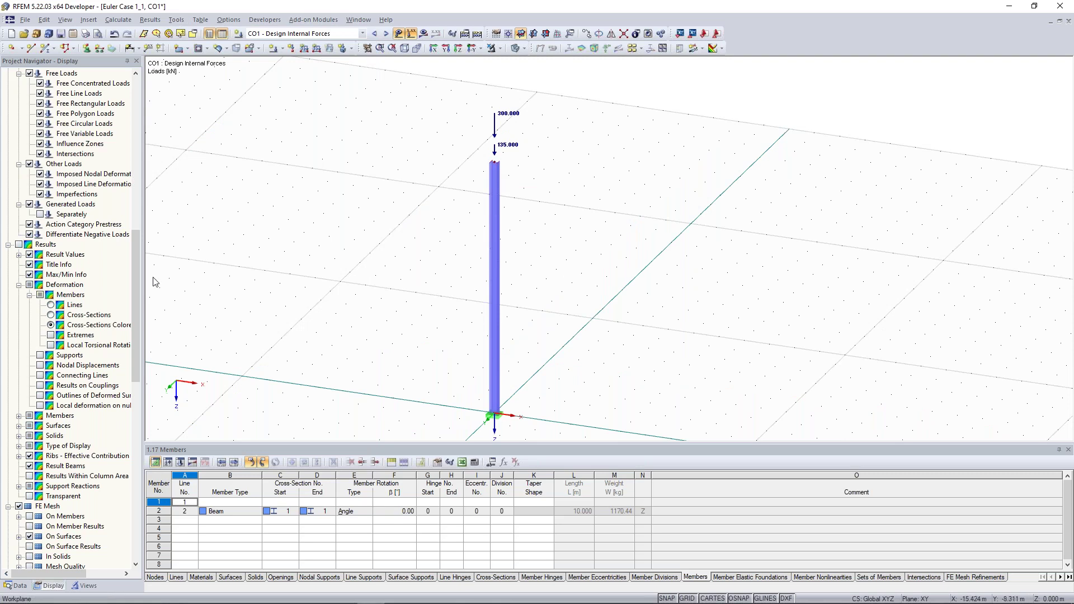
Widen the project navigator to make the add-on module names readable and inspect the column's loaded top
{"action": "scroll", "coordinate": [136, 305], "scroll_direction": "down", "scroll_amount": 1}
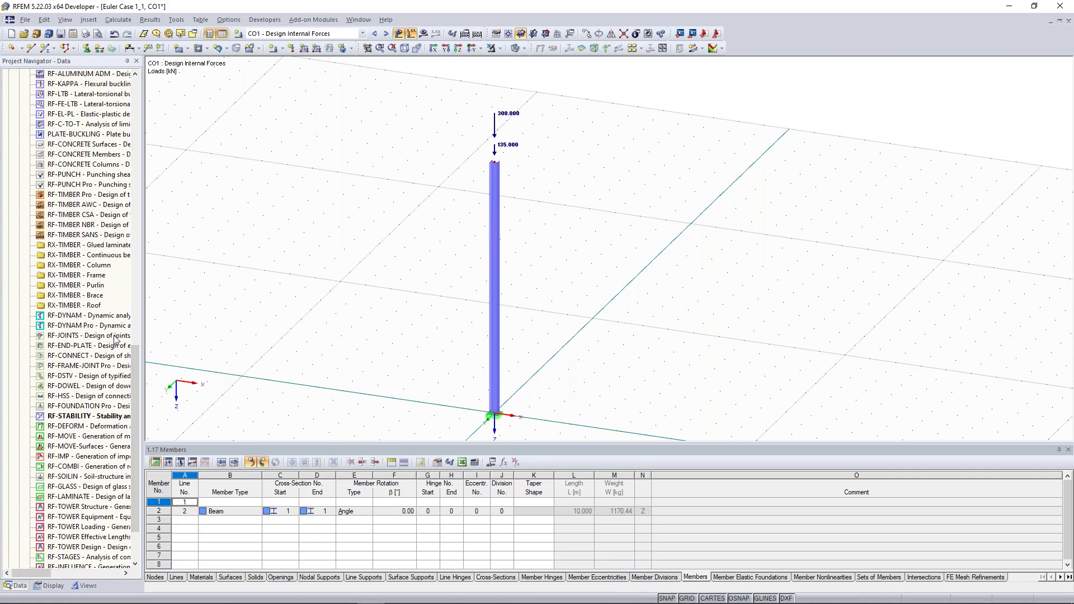
{"action": "left_click", "coordinate": [80, 336]}
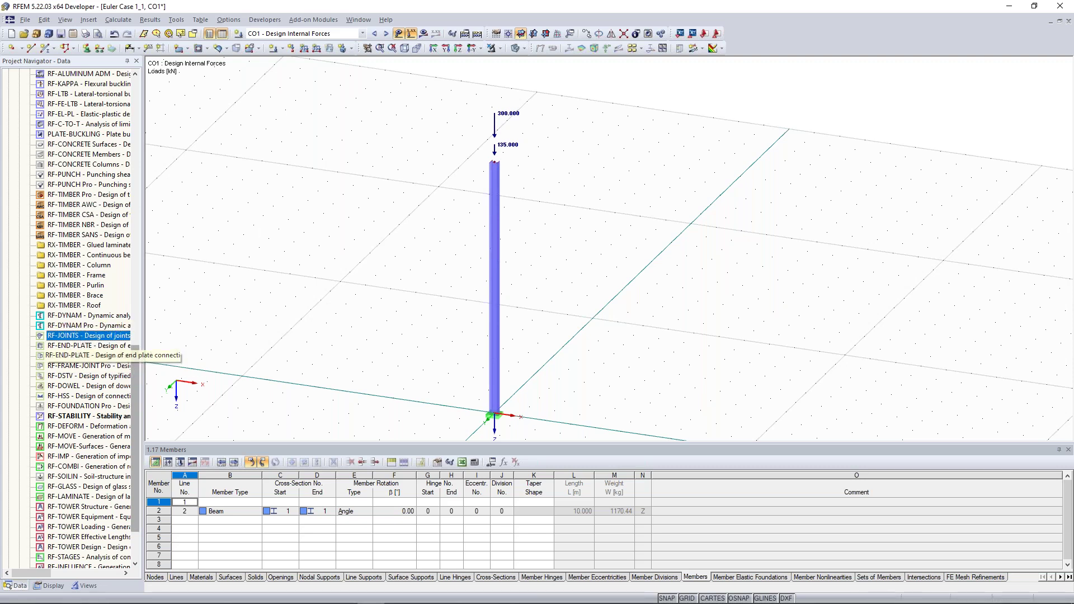
{"action": "left_click_drag", "start_coordinate": [146, 369], "coordinate": [163, 362]}
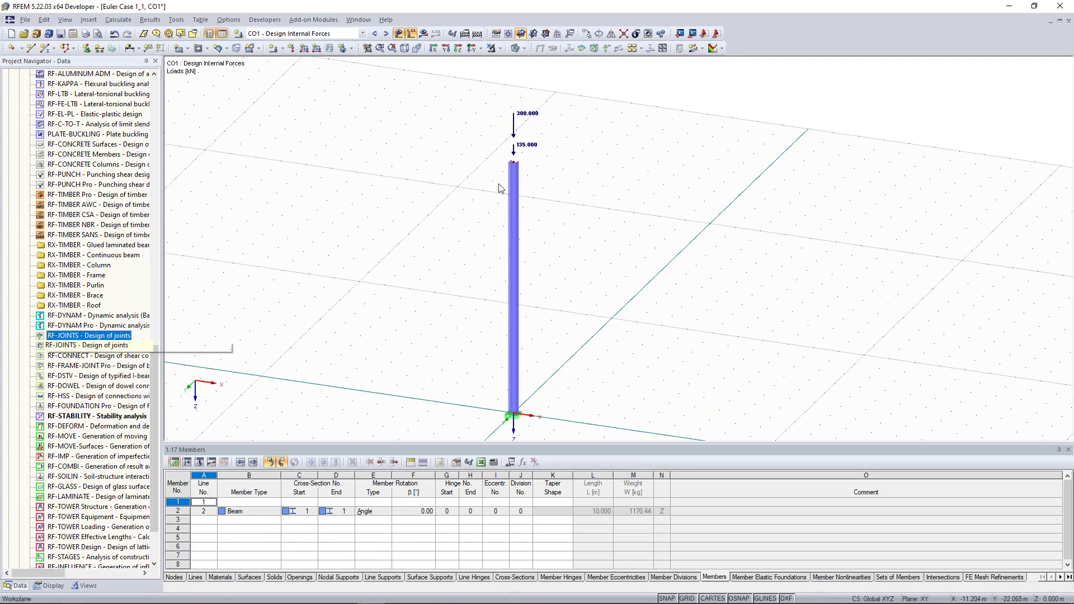
{"action": "scroll", "coordinate": [513, 177], "scroll_direction": "up", "scroll_amount": 4}
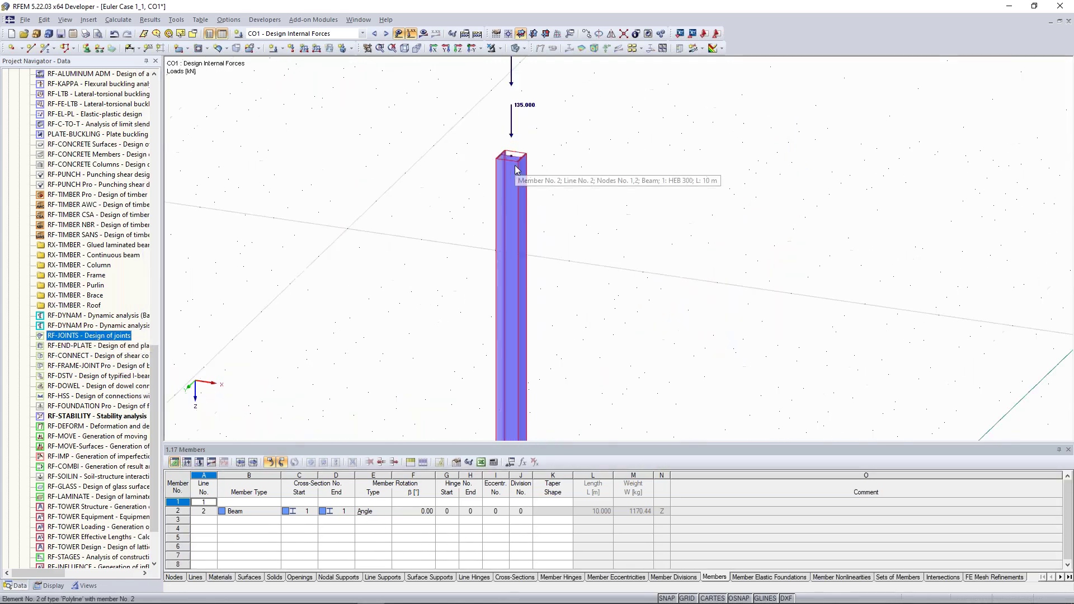
{"action": "scroll", "coordinate": [513, 178], "scroll_direction": "down", "scroll_amount": 3}
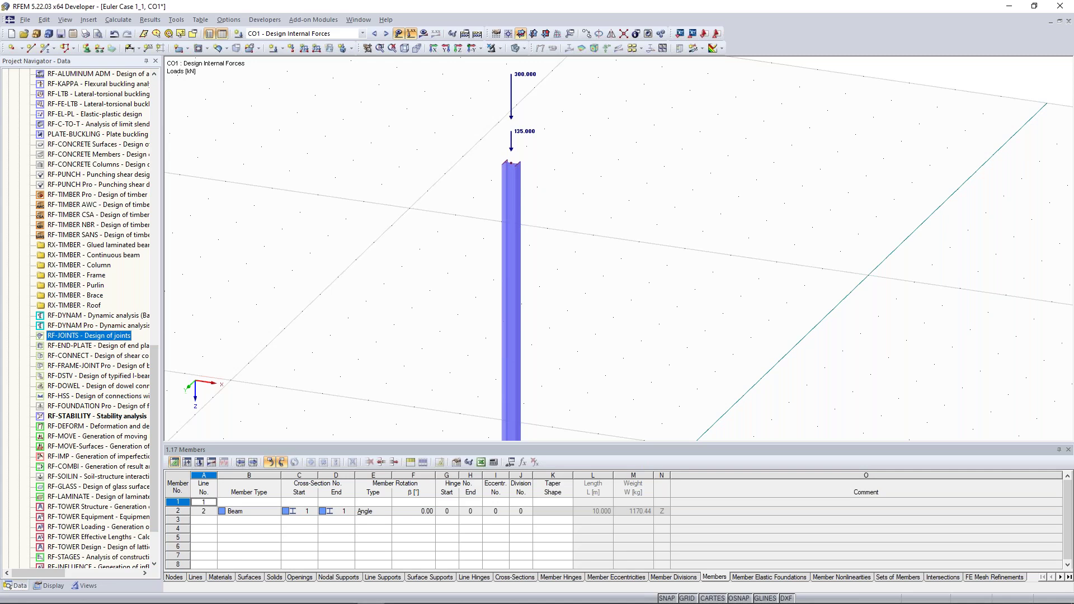
Review the stability analysis settings in the RF-STEEL EC3 design details, and close the module without saving changes
{"action": "scroll", "coordinate": [110, 323], "scroll_direction": "up", "scroll_amount": 7}
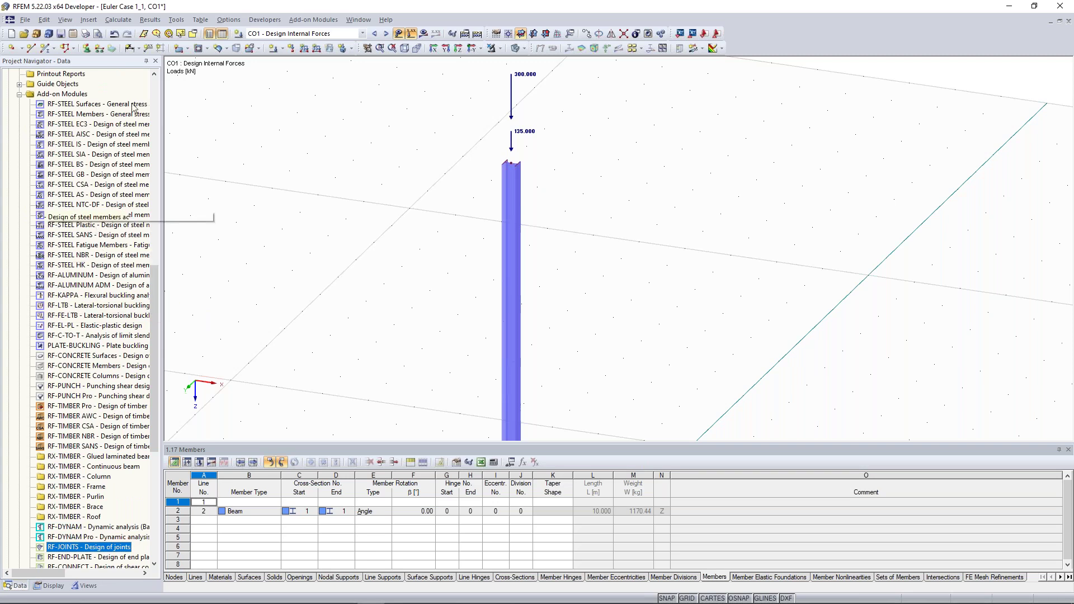
{"action": "double_click", "coordinate": [102, 124]}
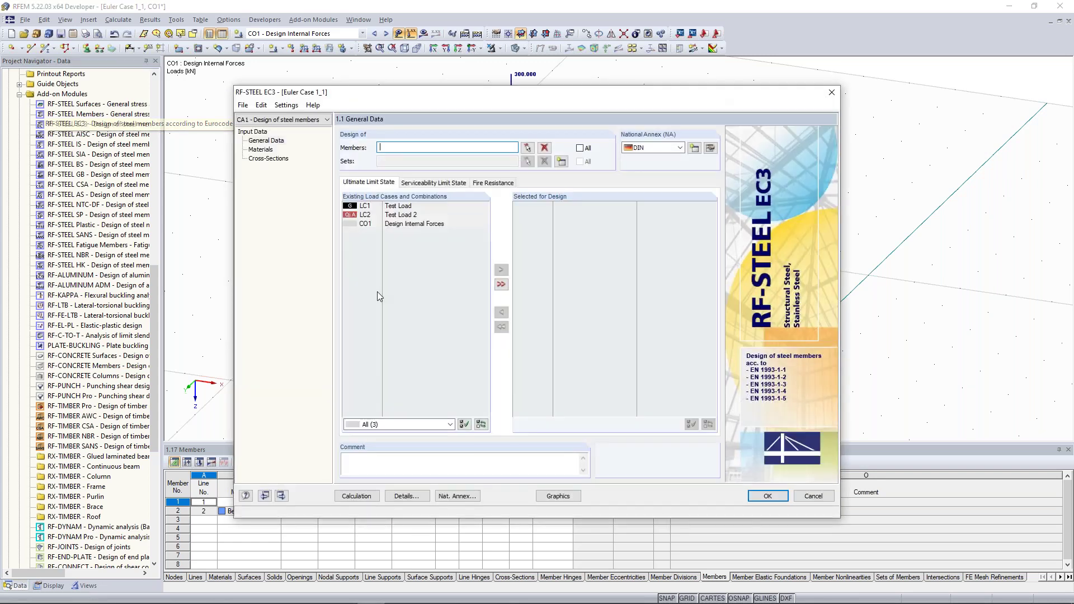
{"action": "left_click", "coordinate": [405, 496]}
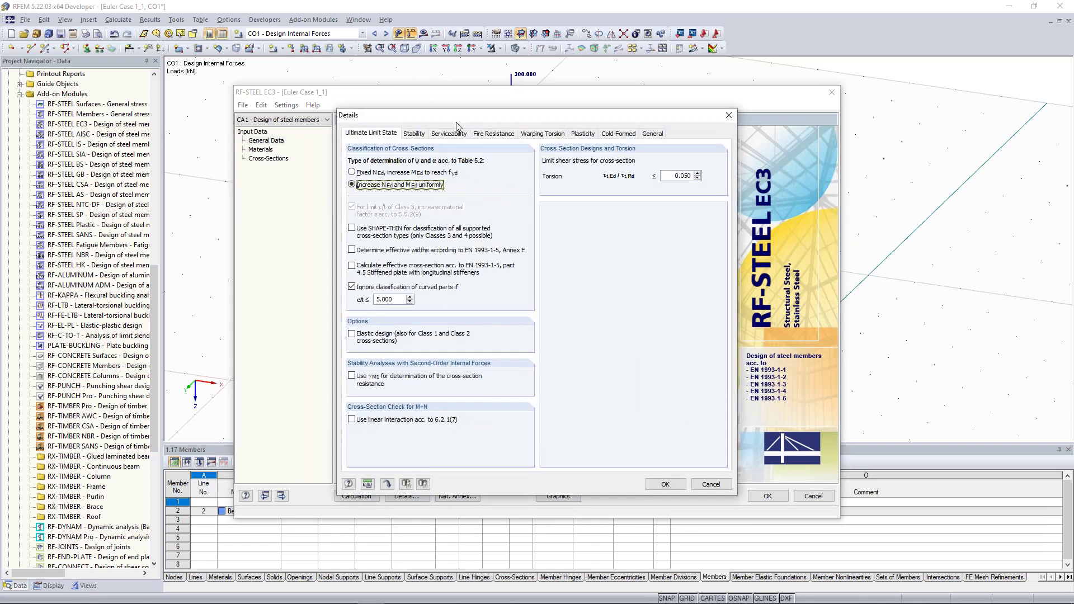
{"action": "left_click", "coordinate": [410, 135]}
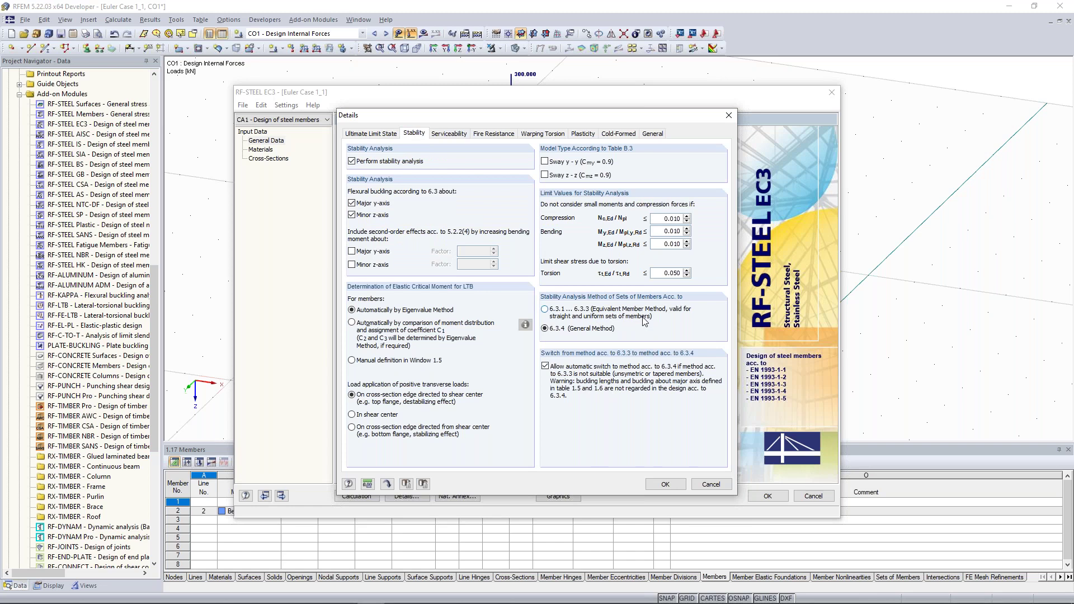
{"action": "left_click", "coordinate": [728, 117]}
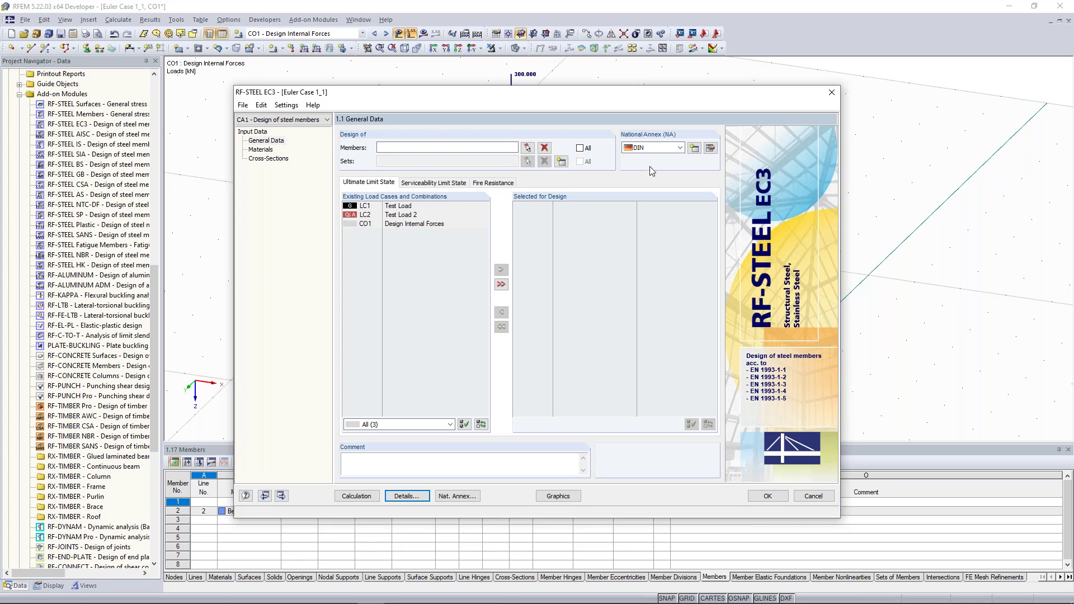
{"action": "left_click", "coordinate": [832, 92]}
{"action": "left_click", "coordinate": [536, 322]}
In RF-TIMBER Pro CA1, select LC1, LC2 and CO1 for ultimate limit state design and show the members' effective lengths
{"action": "double_click", "coordinate": [84, 405]}
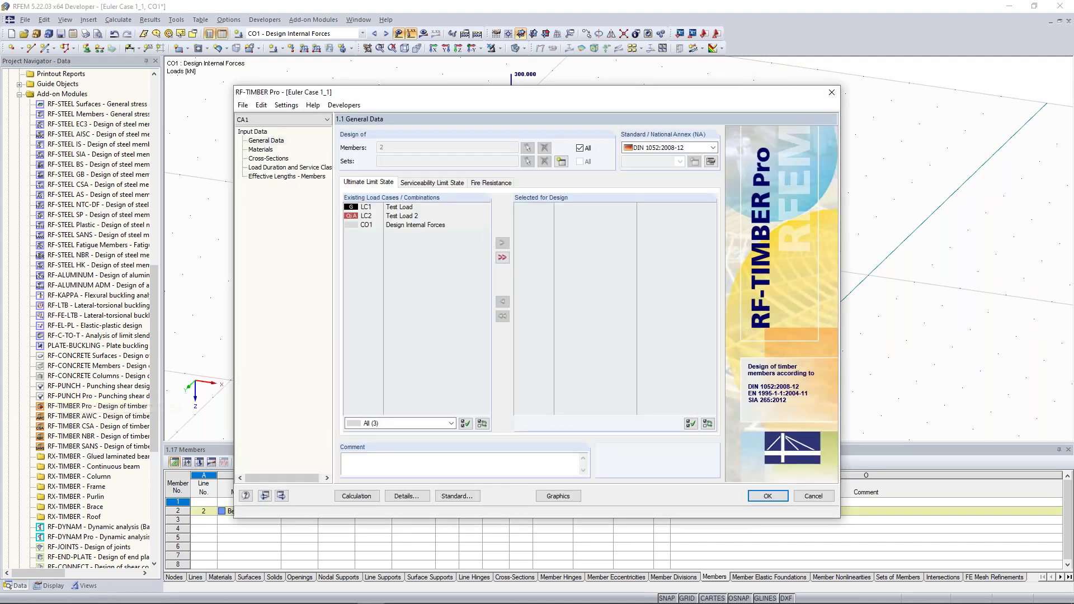
{"action": "left_click", "coordinate": [288, 176]}
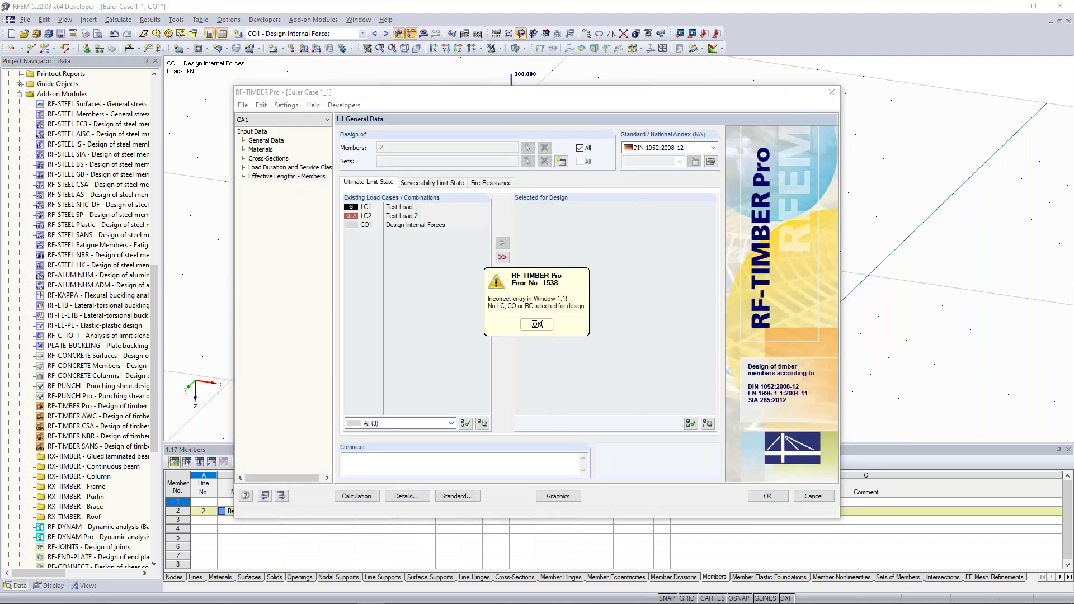
{"action": "left_click", "coordinate": [537, 324]}
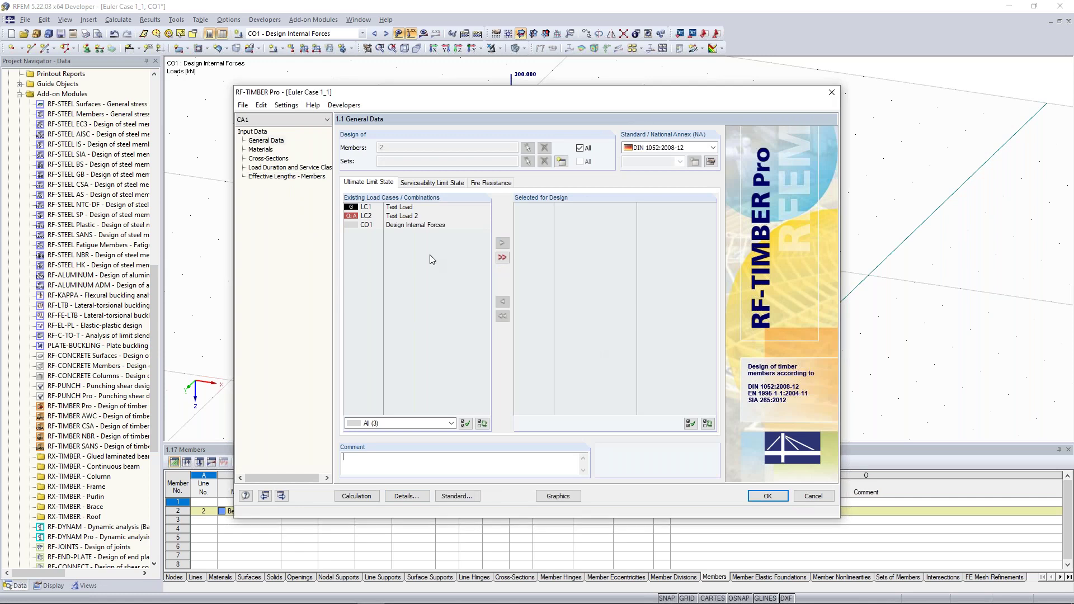
{"action": "left_click", "coordinate": [502, 258]}
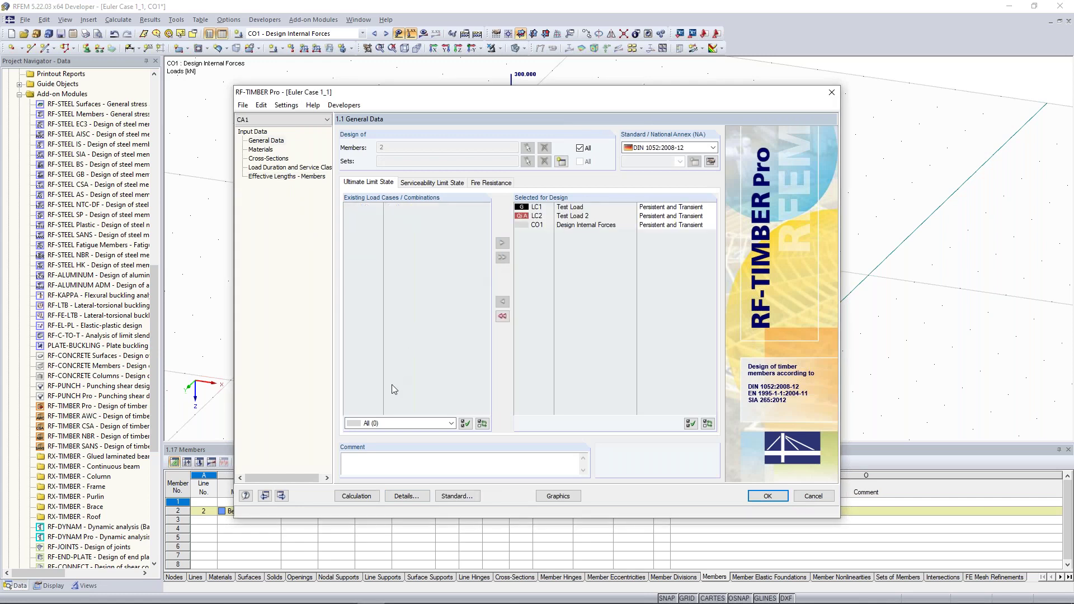
{"action": "left_click", "coordinate": [301, 178]}
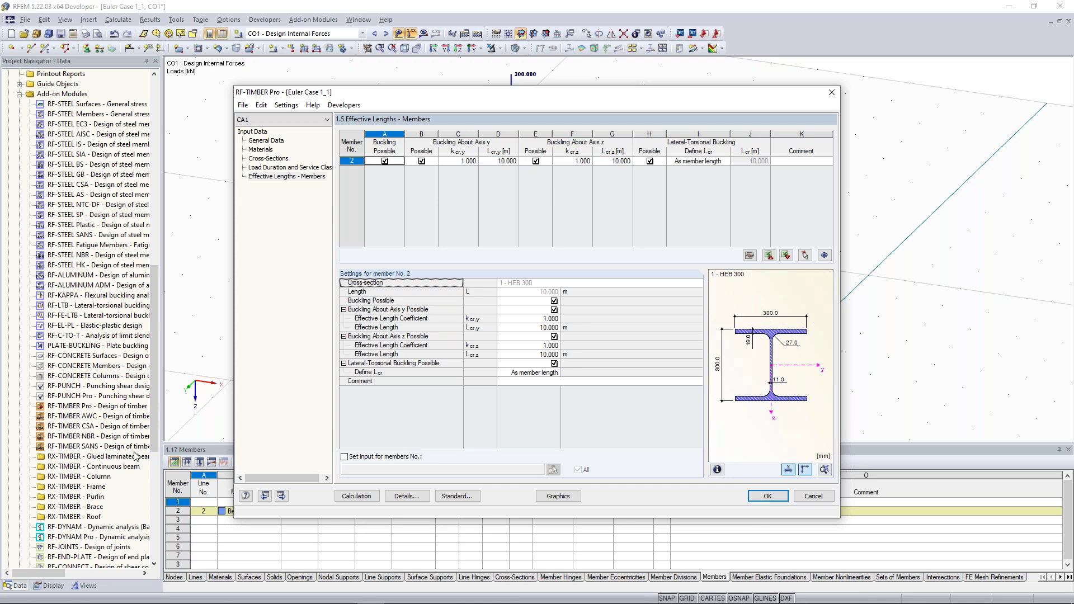
Try importing member 2's effective length factors for both axes from RF-STABILITY CA1, cancel, and close RF-TIMBER Pro without saving
{"action": "left_click", "coordinate": [501, 161]}
{"action": "left_click", "coordinate": [514, 161]}
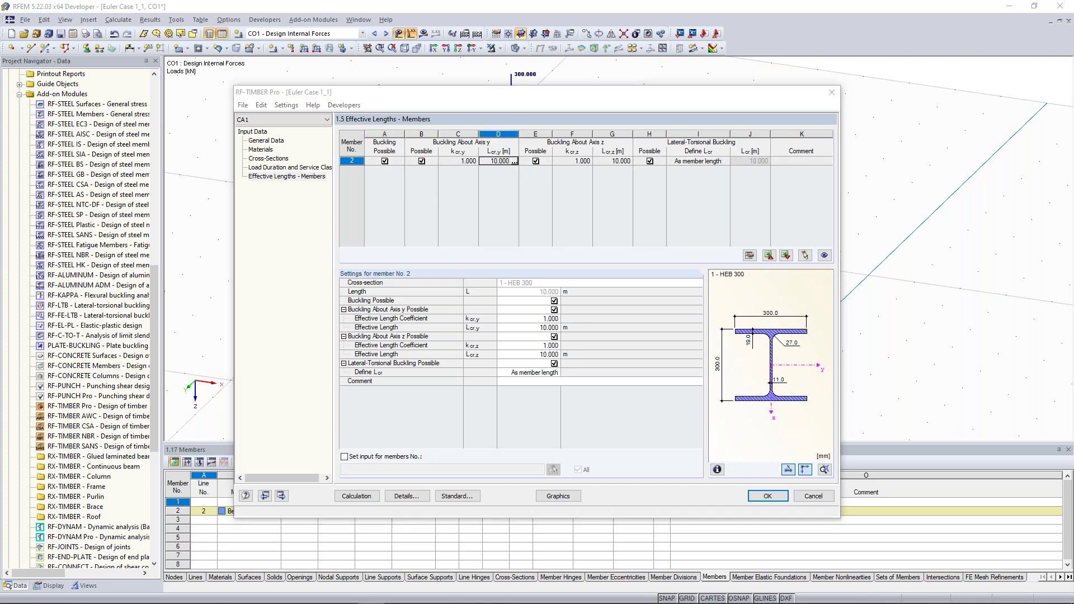
{"action": "left_click", "coordinate": [525, 267]}
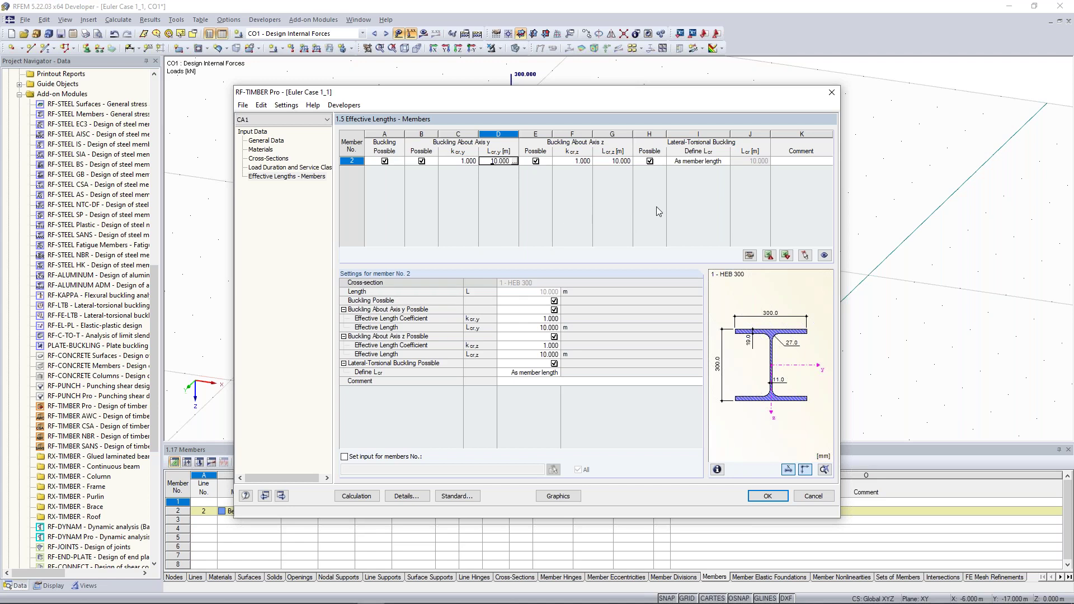
{"action": "left_click", "coordinate": [554, 319]}
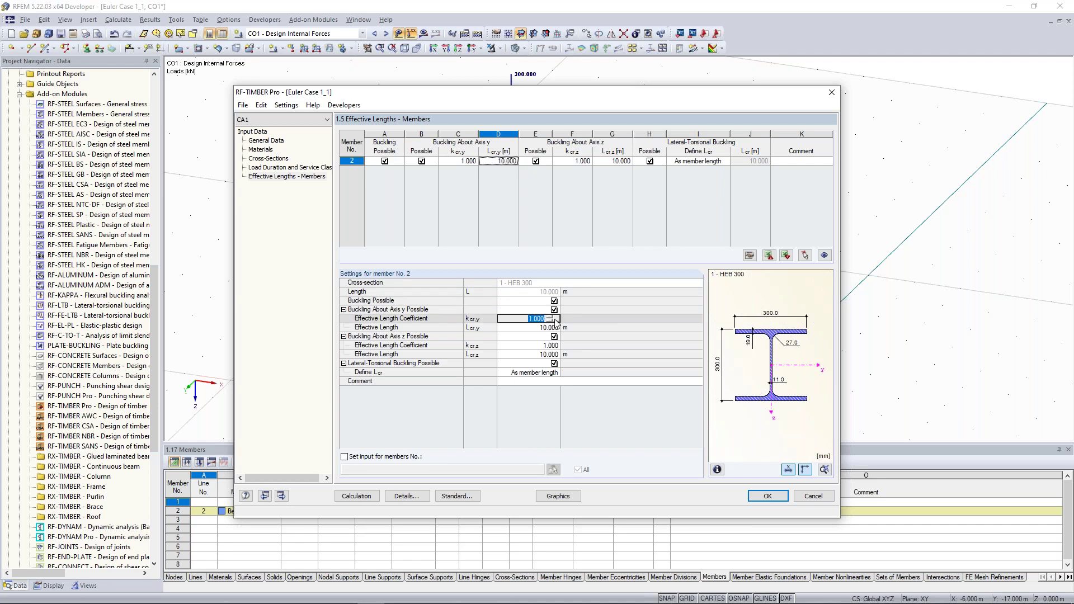
{"action": "left_click", "coordinate": [555, 320]}
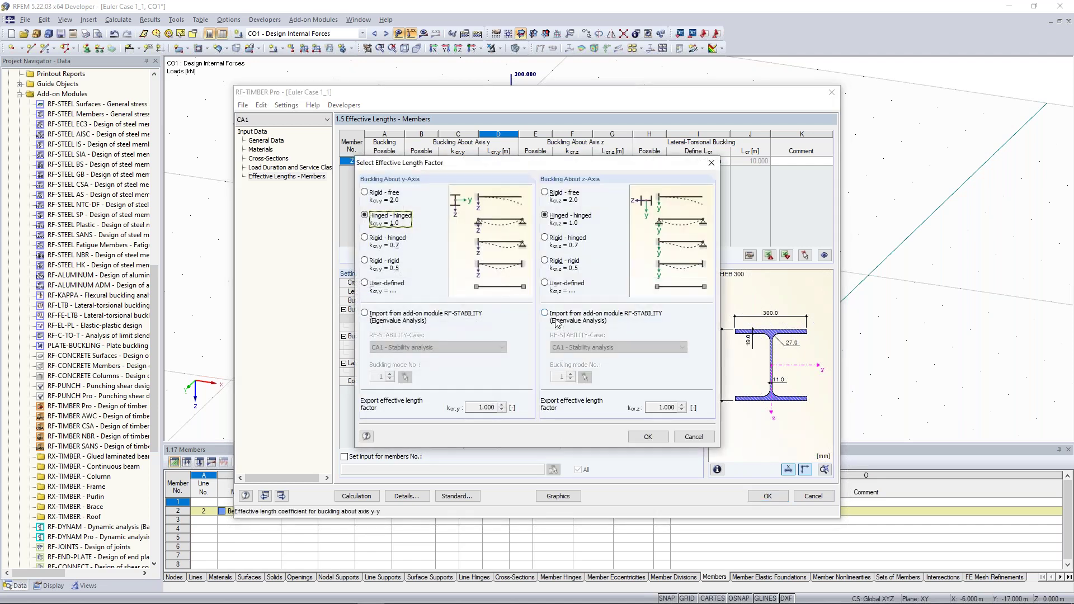
{"action": "left_click", "coordinate": [389, 318]}
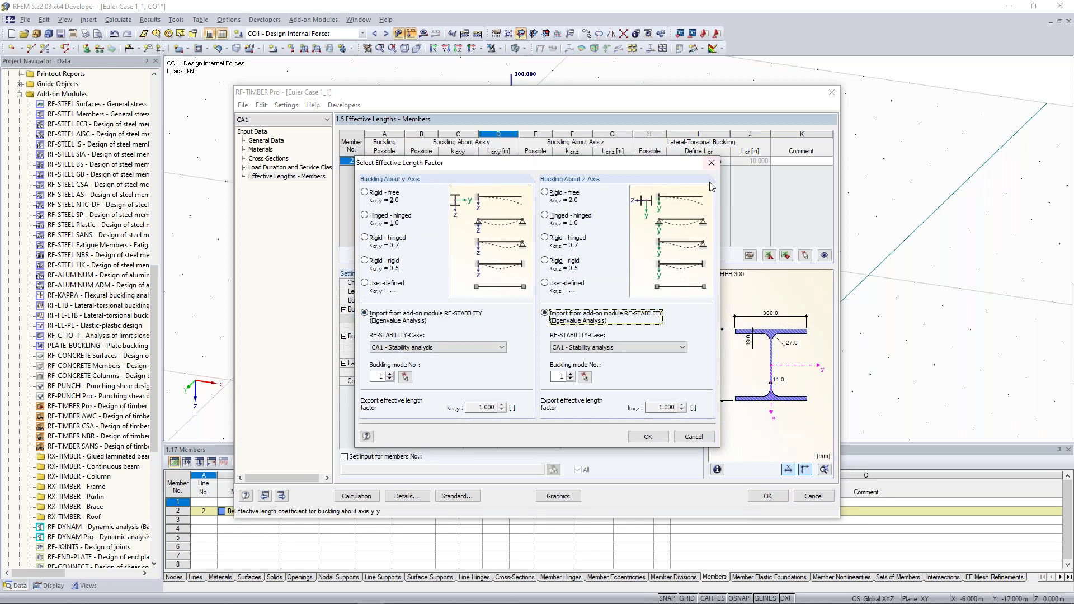
{"action": "left_click", "coordinate": [711, 163]}
{"action": "left_click", "coordinate": [830, 96]}
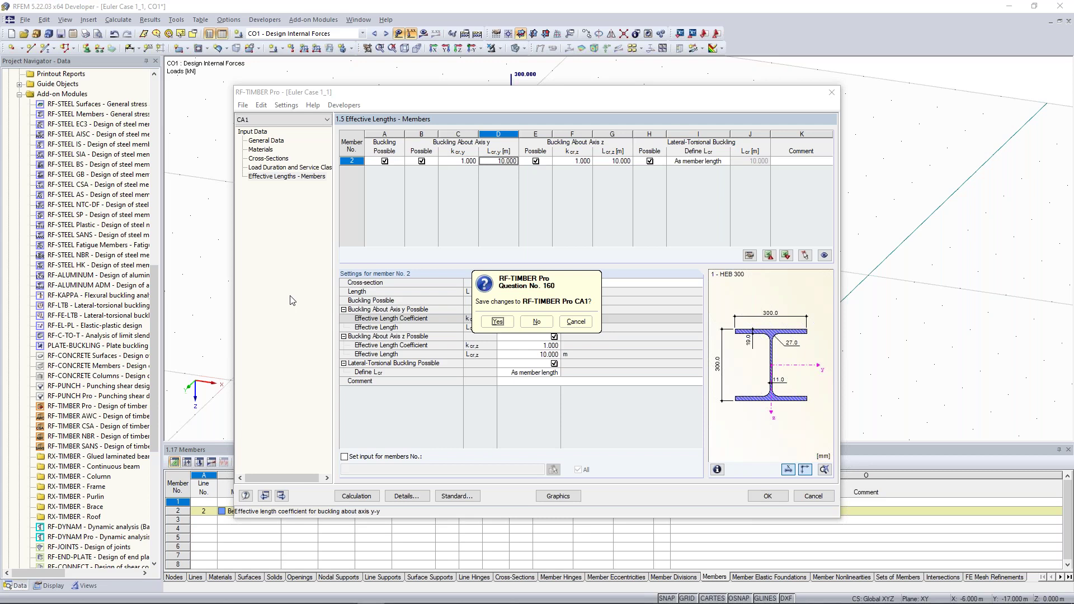
{"action": "left_click", "coordinate": [581, 322]}
{"action": "left_click", "coordinate": [832, 92]}
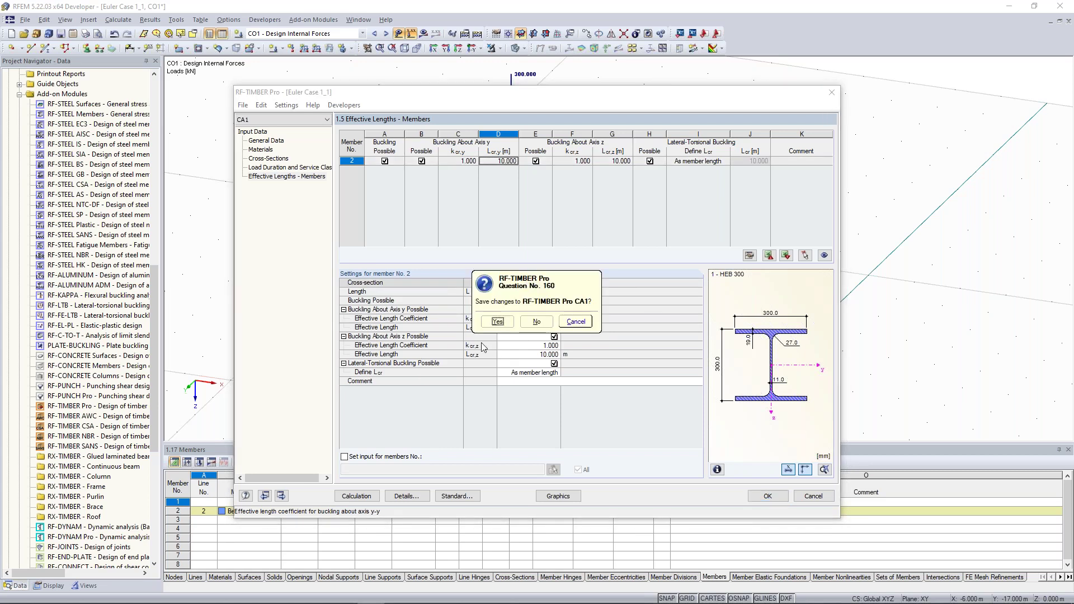
{"action": "left_click", "coordinate": [535, 323]}
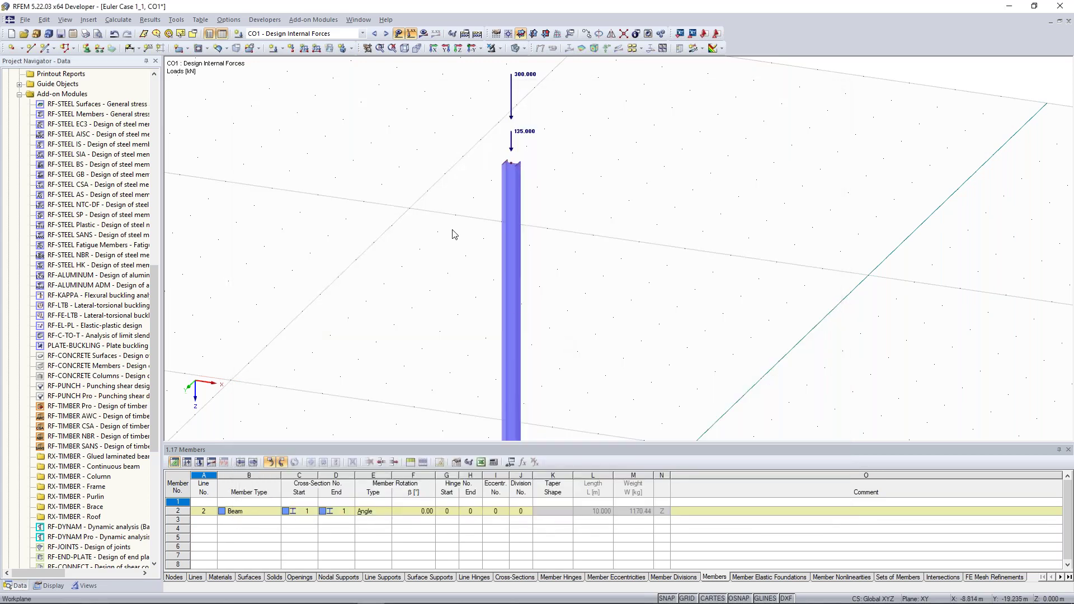
Find the Halle 2 model among the Downloads project thumbnails in the Project Manager and open it
{"action": "left_click", "coordinate": [37, 33]}
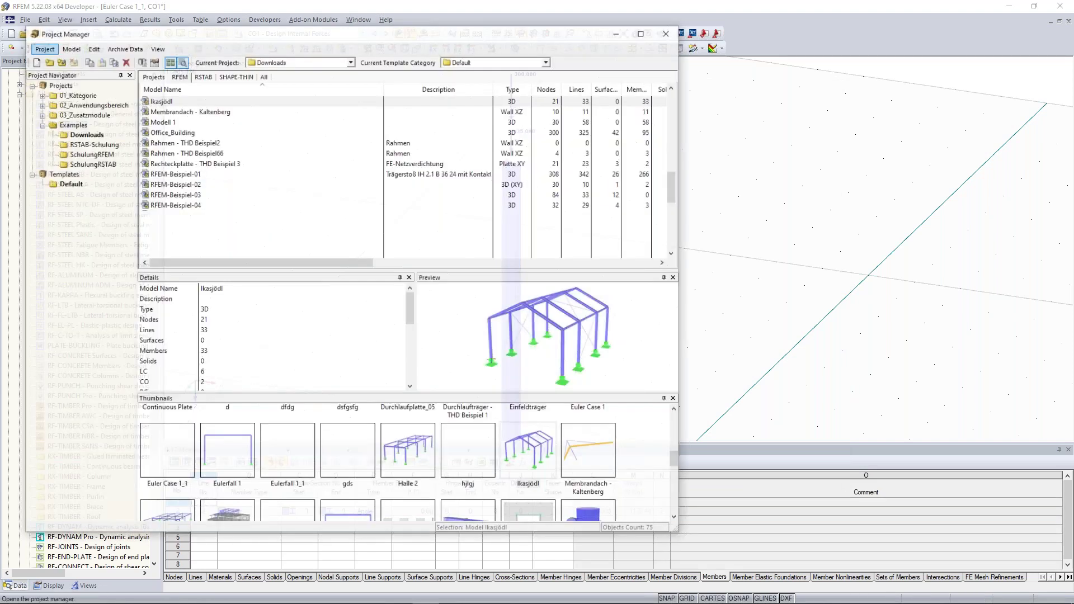
{"action": "left_click_drag", "start_coordinate": [680, 455], "coordinate": [674, 486]}
{"action": "scroll", "coordinate": [536, 498], "scroll_direction": "down", "scroll_amount": 3}
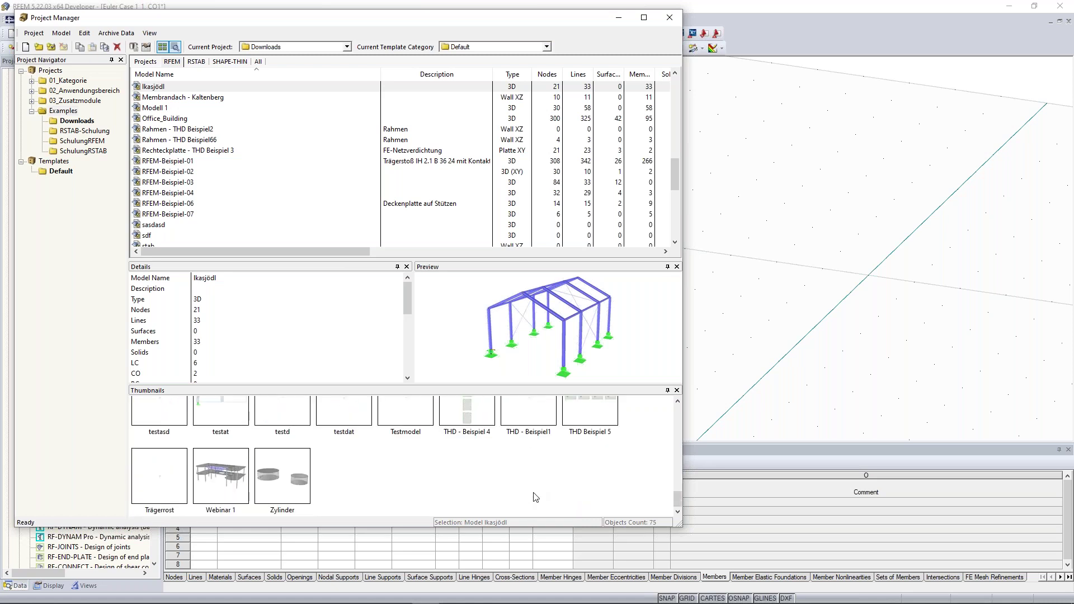
{"action": "scroll", "coordinate": [535, 498], "scroll_direction": "up", "scroll_amount": 6}
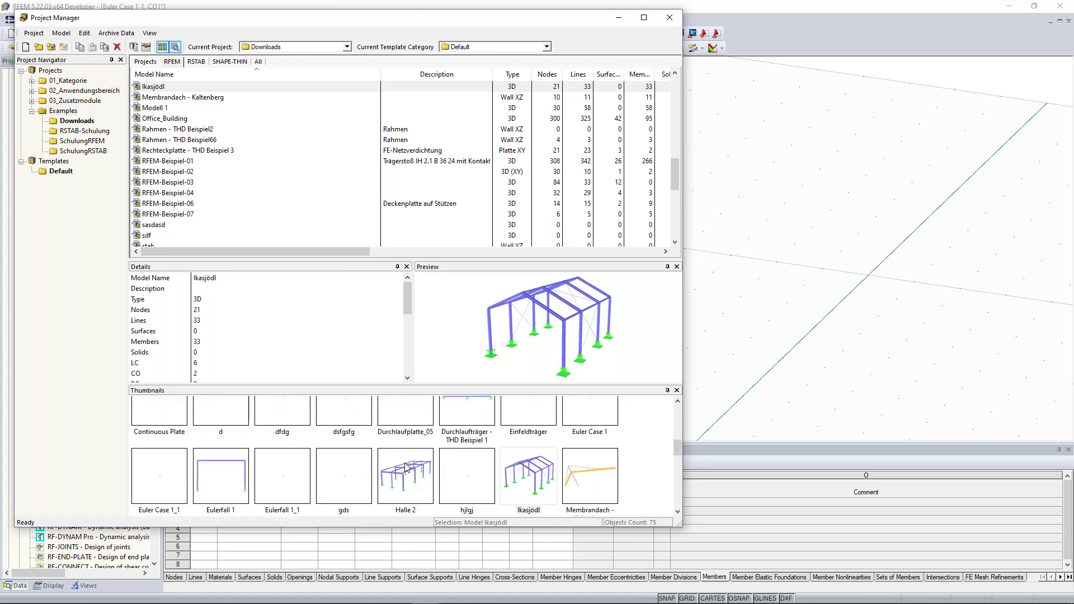
{"action": "double_click", "coordinate": [411, 479]}
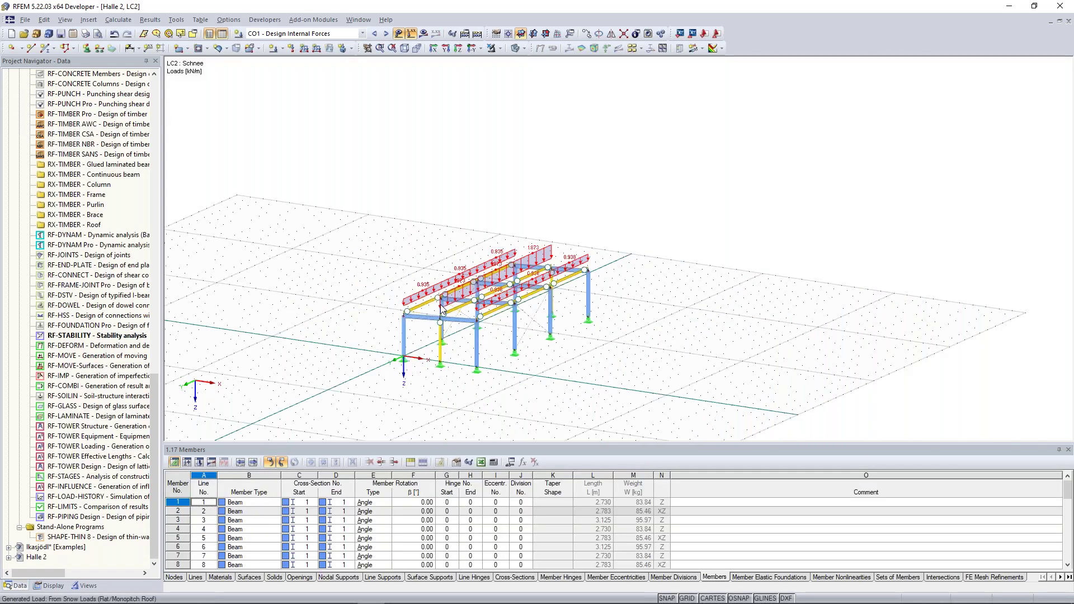
Create load case LC7 with the description "teste" and the Wind action category, and make it the current load case
{"action": "left_click", "coordinate": [364, 35]}
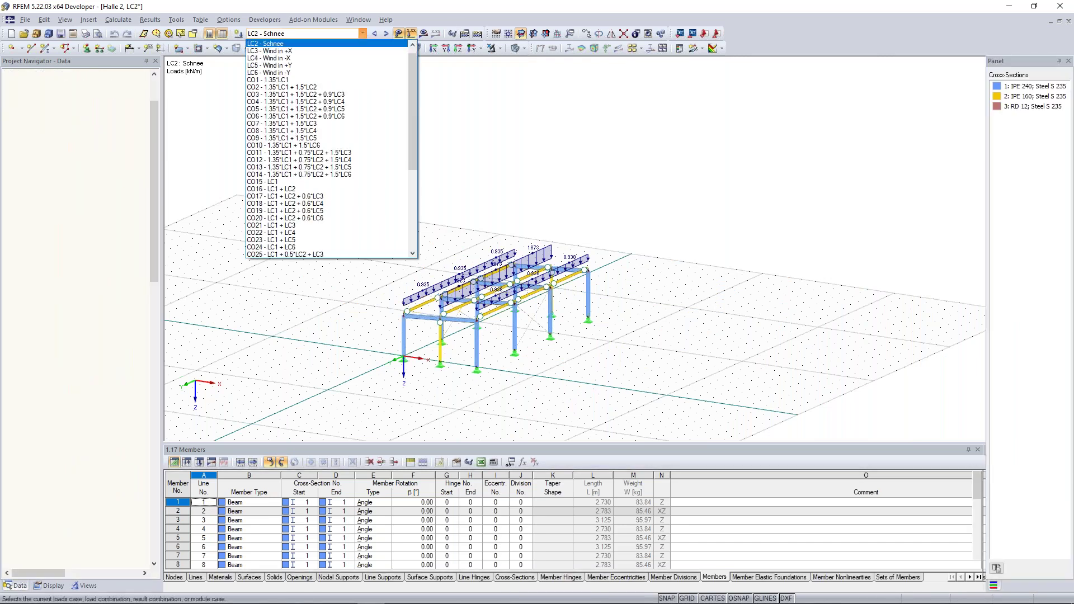
{"action": "key", "text": "Return"}
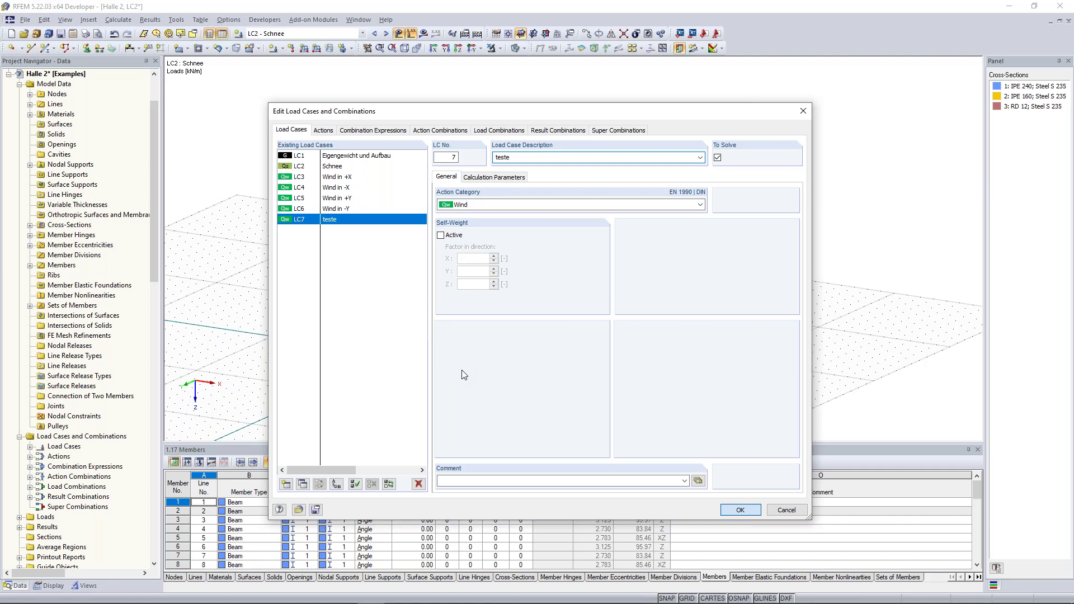
{"action": "key", "text": "Return"}
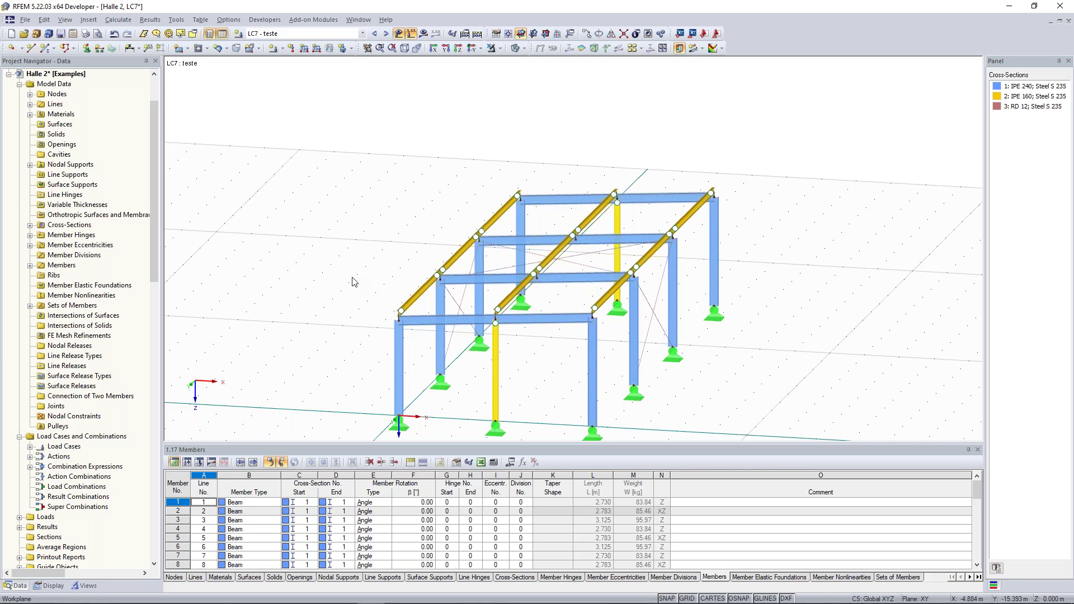
Define a new uniform member force load of 10 kN/m in the local z direction for load case LC7
{"action": "middle_click_drag", "start_coordinate": [340, 283], "coordinate": [367, 243], "text": "ctrl"}
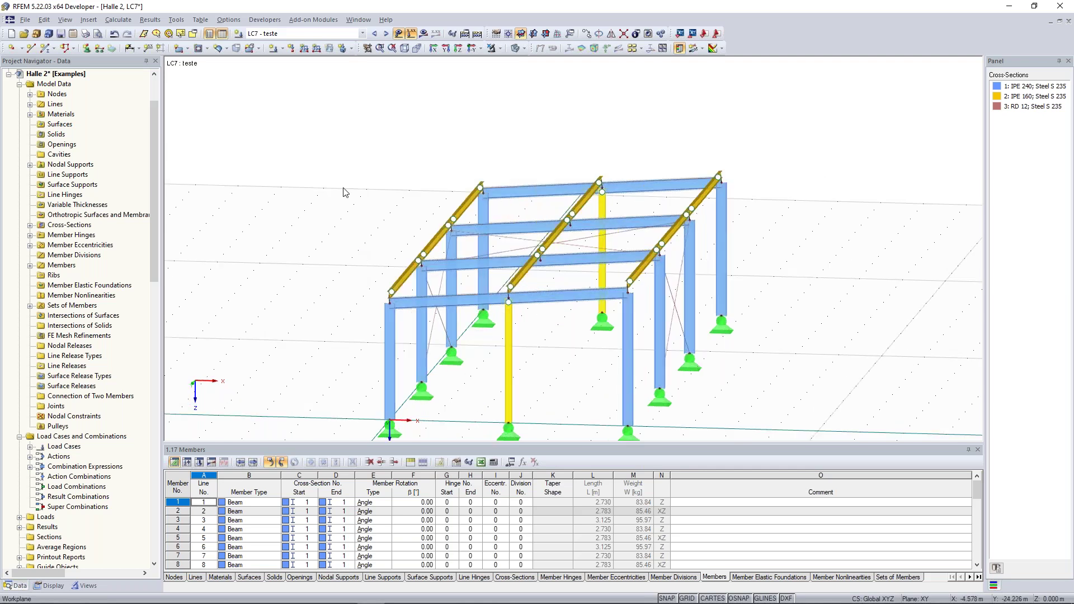
{"action": "left_click", "coordinate": [304, 49]}
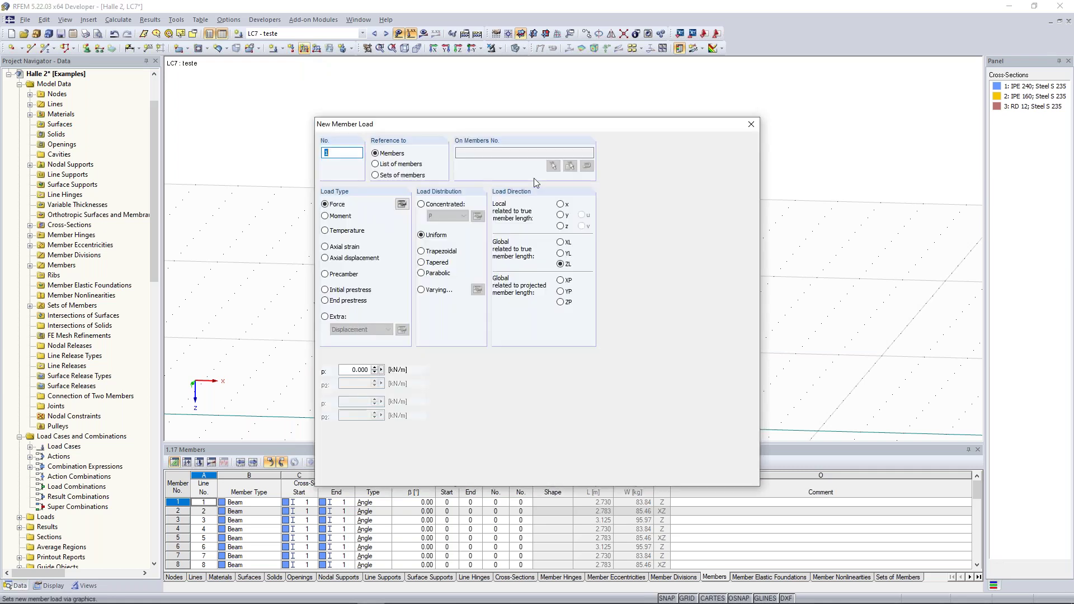
{"action": "left_click_drag", "start_coordinate": [560, 130], "coordinate": [265, 78]}
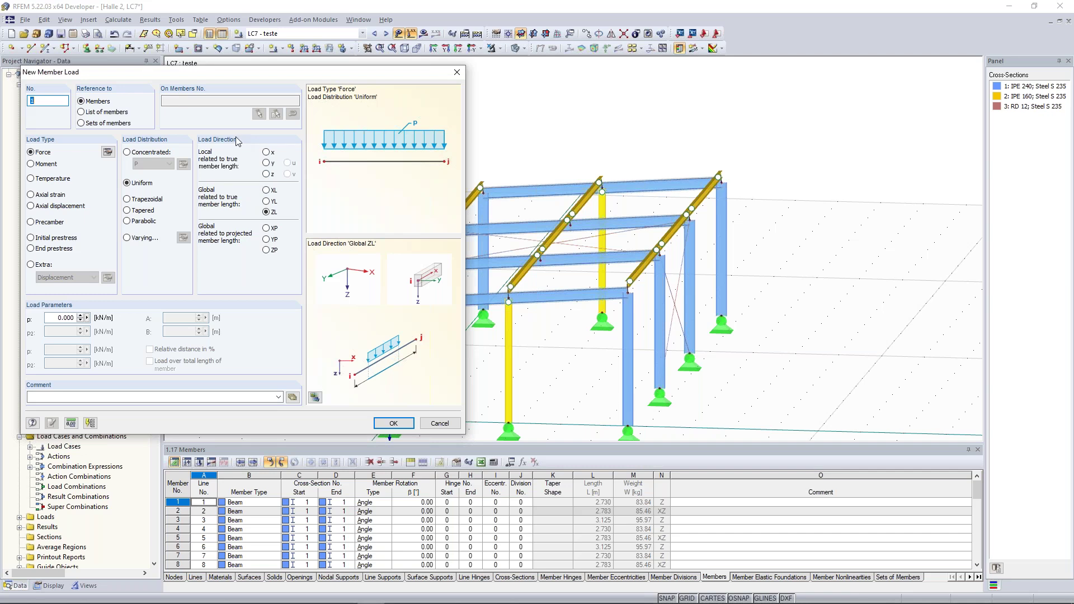
{"action": "left_click", "coordinate": [266, 174]}
{"action": "left_click_drag", "start_coordinate": [51, 318], "coordinate": [110, 313]}
{"action": "type", "text": "10"}
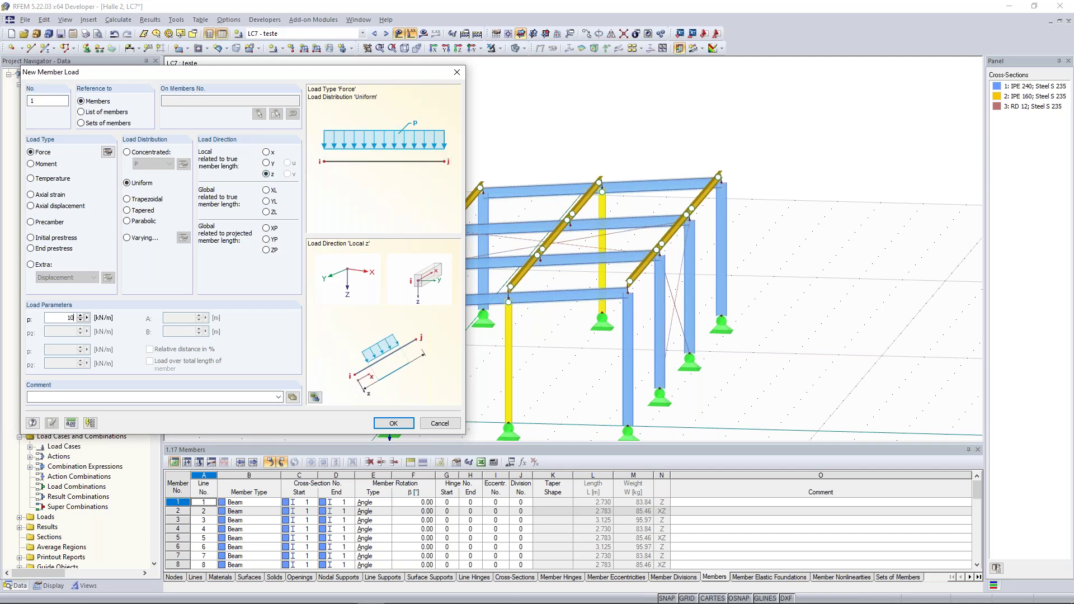